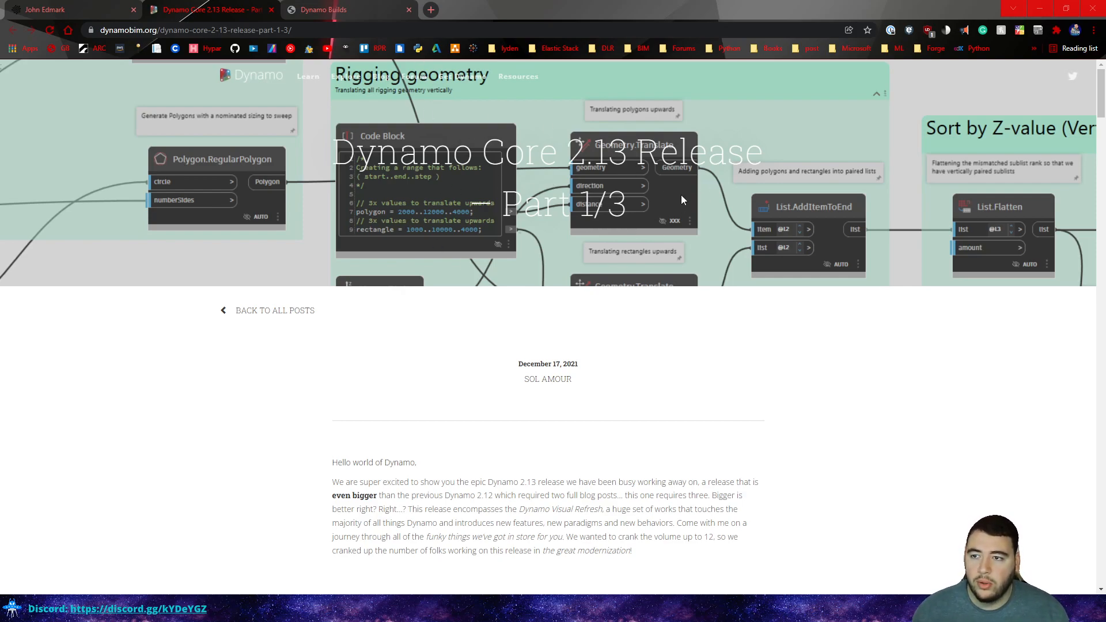
# Look over the Dynamo builds list and the Core 2.13 release post, then switch to the Rotating sculptures page.
pyautogui.click(337, 10)
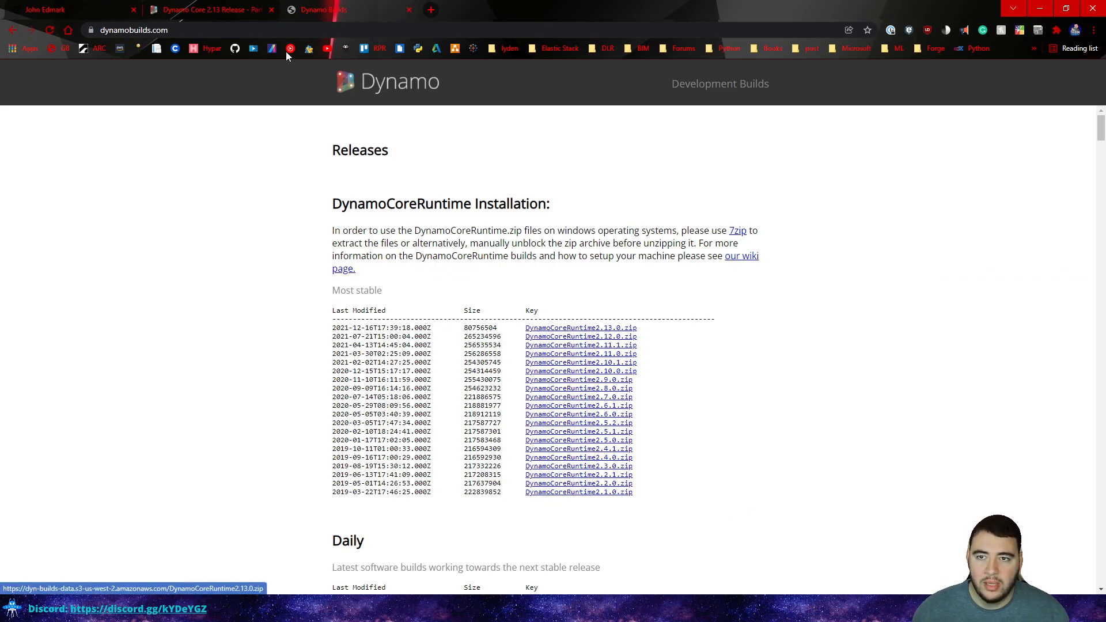
pyautogui.click(252, 9)
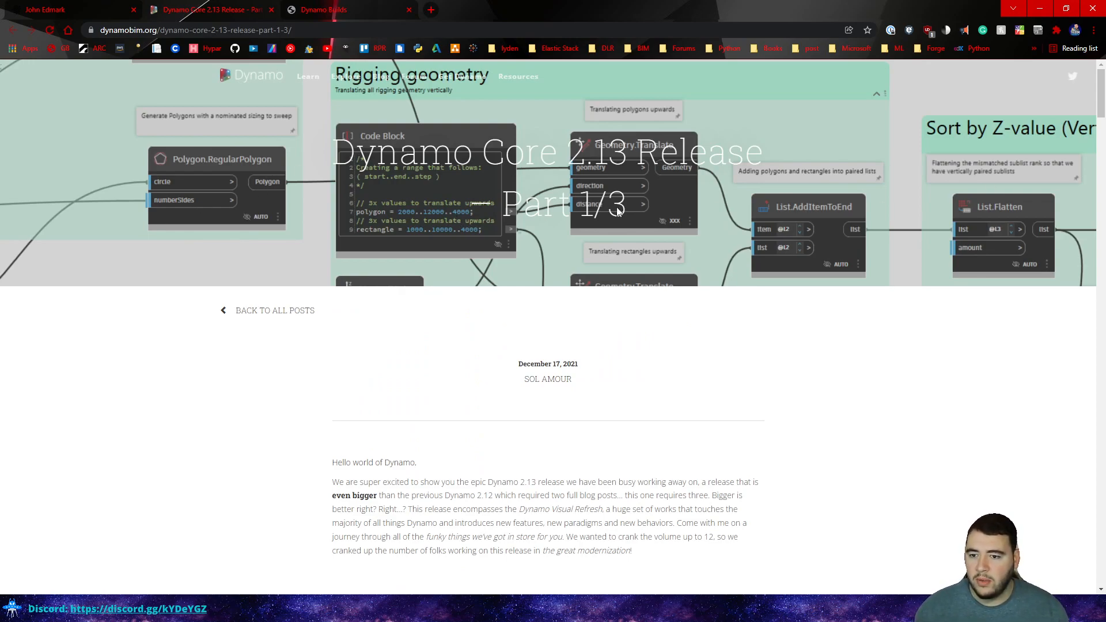
pyautogui.scroll(-3, 340, 344)
pyautogui.scroll(-3, 339, 344)
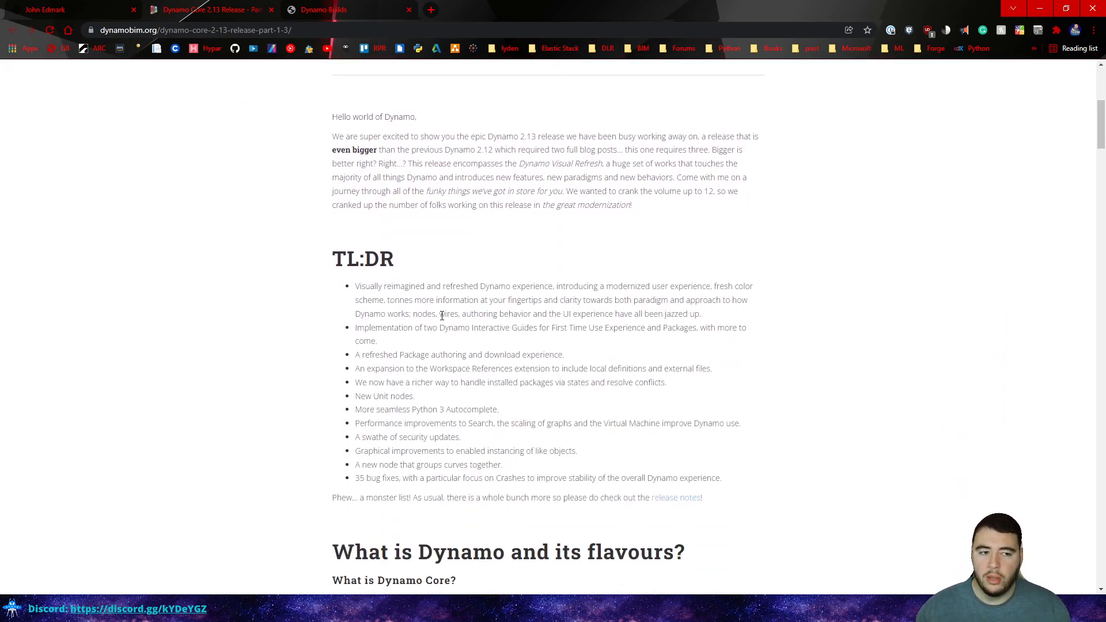
pyautogui.scroll(-4, 443, 316)
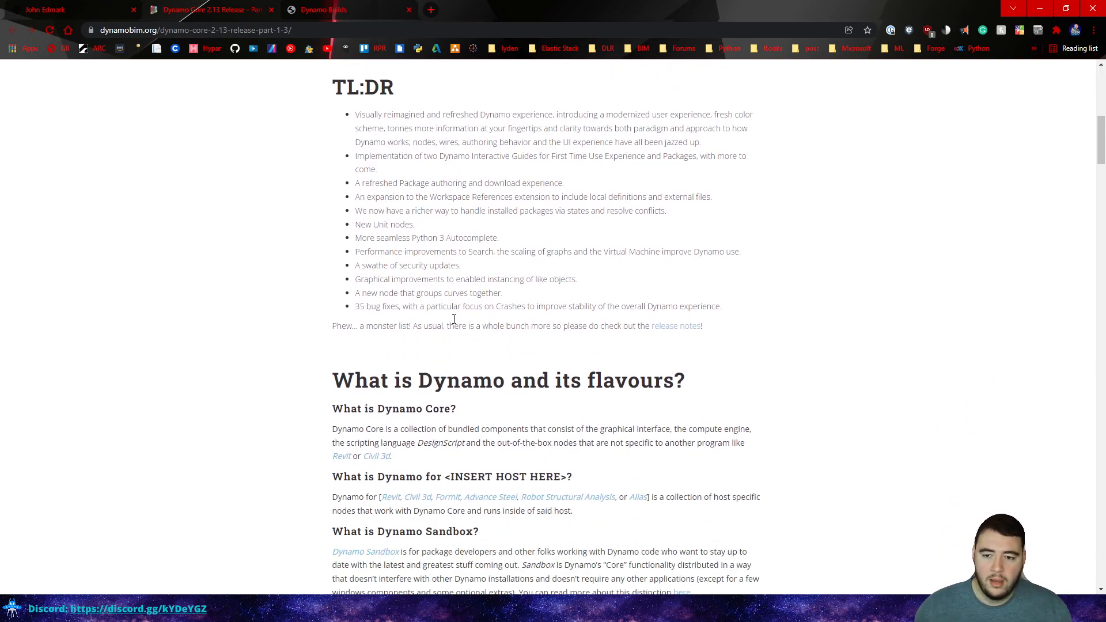
pyautogui.scroll(-4, 334, 219)
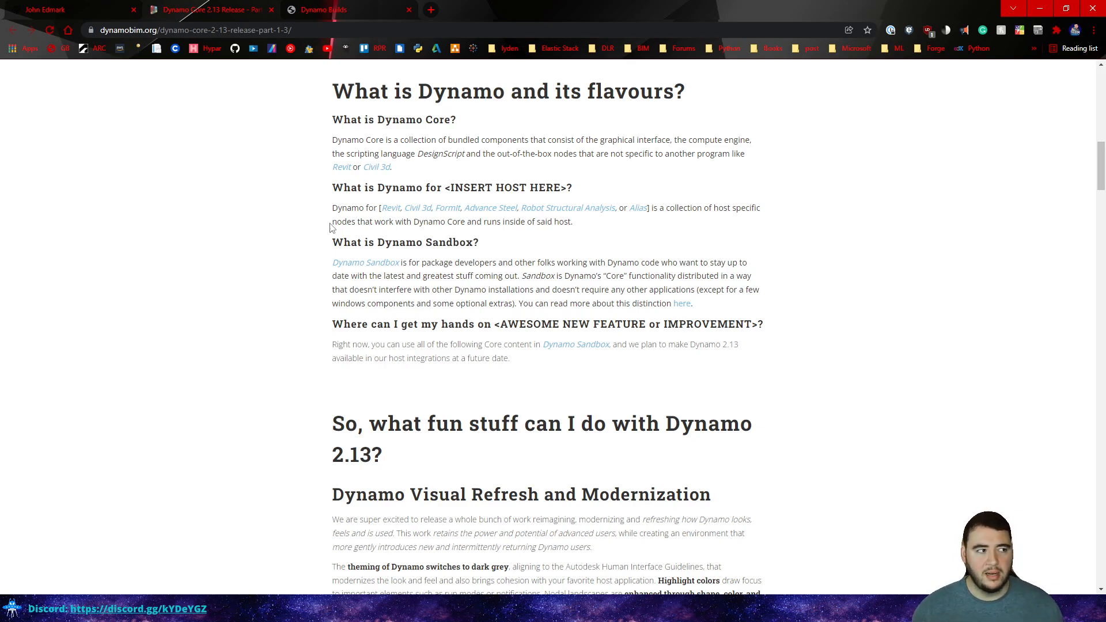
pyautogui.scroll(15, 332, 228)
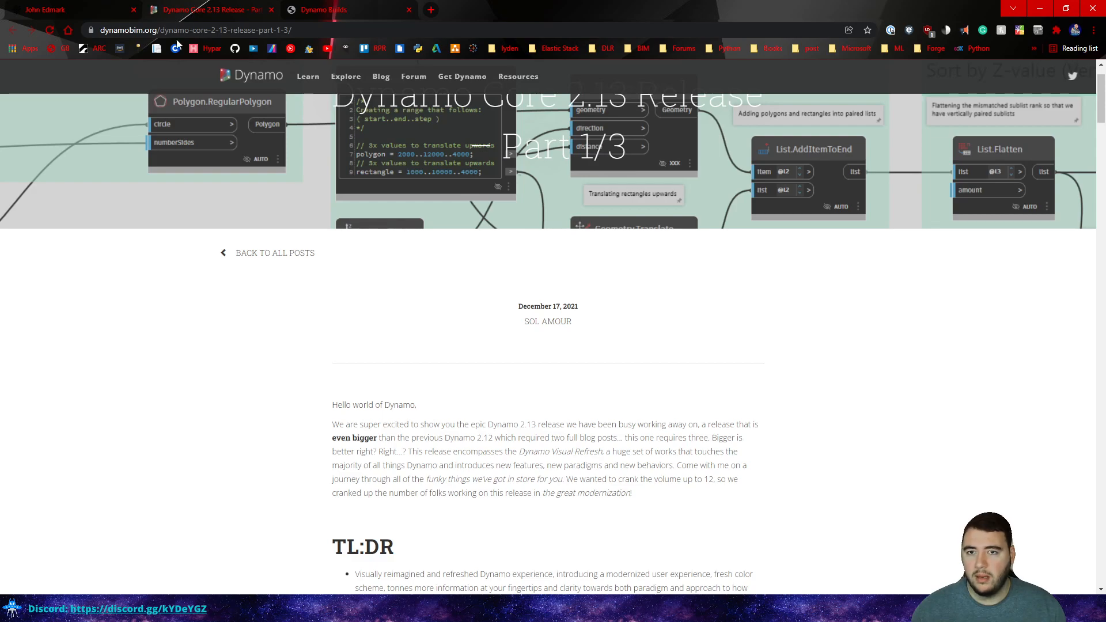
pyautogui.click(85, 8)
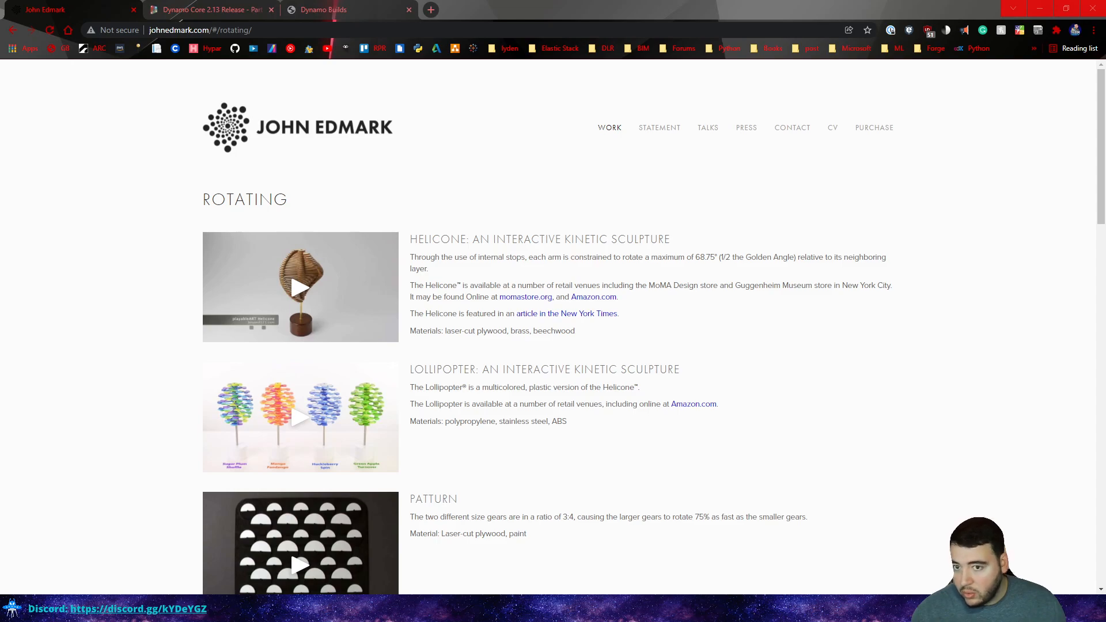
# Switch from Chrome to the Dynamo Sandbox window with Alt+Tab.
pyautogui.hotkey('alt', 'Tab')
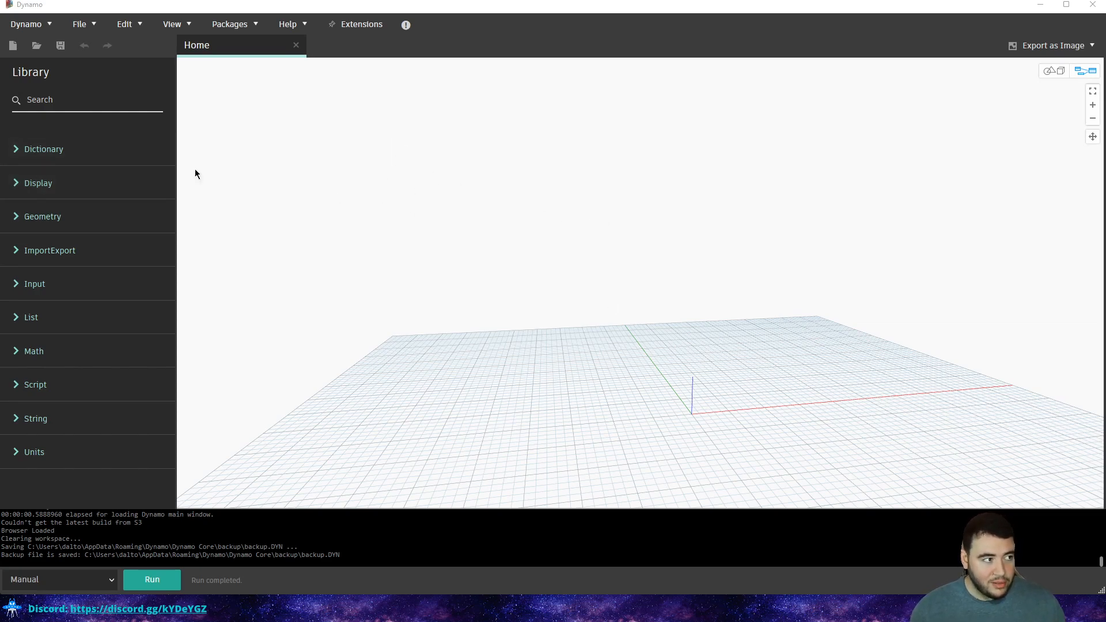
# Search the library for 'cyl' and jump to the Cylinder nodes under Geometry > Solids.
pyautogui.click(75, 105)
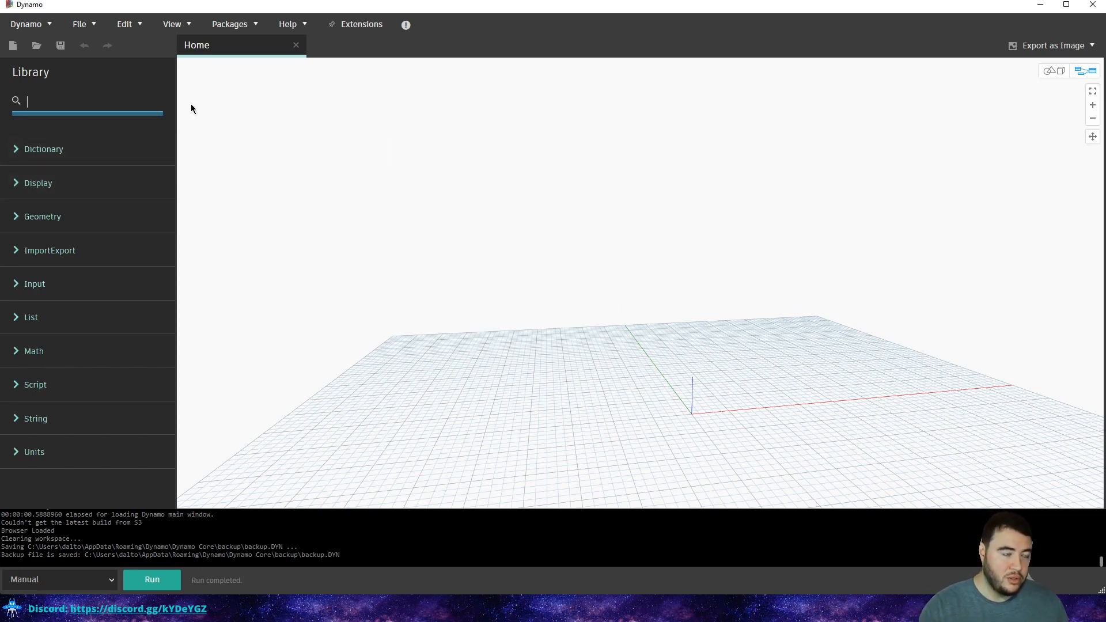
pyautogui.write('c')
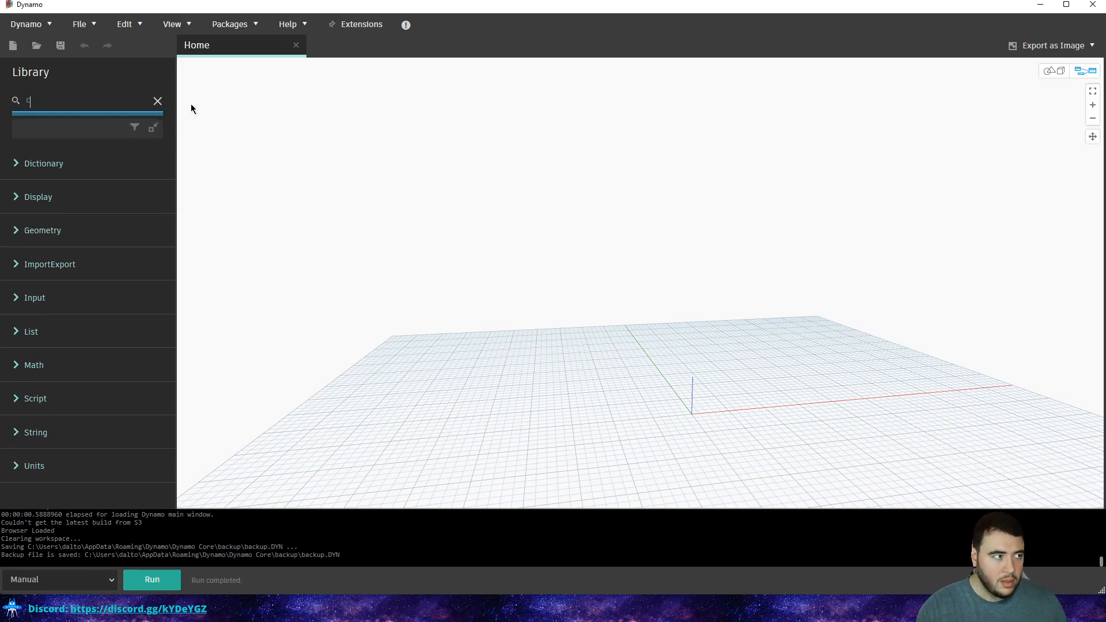
pyautogui.write('yl')
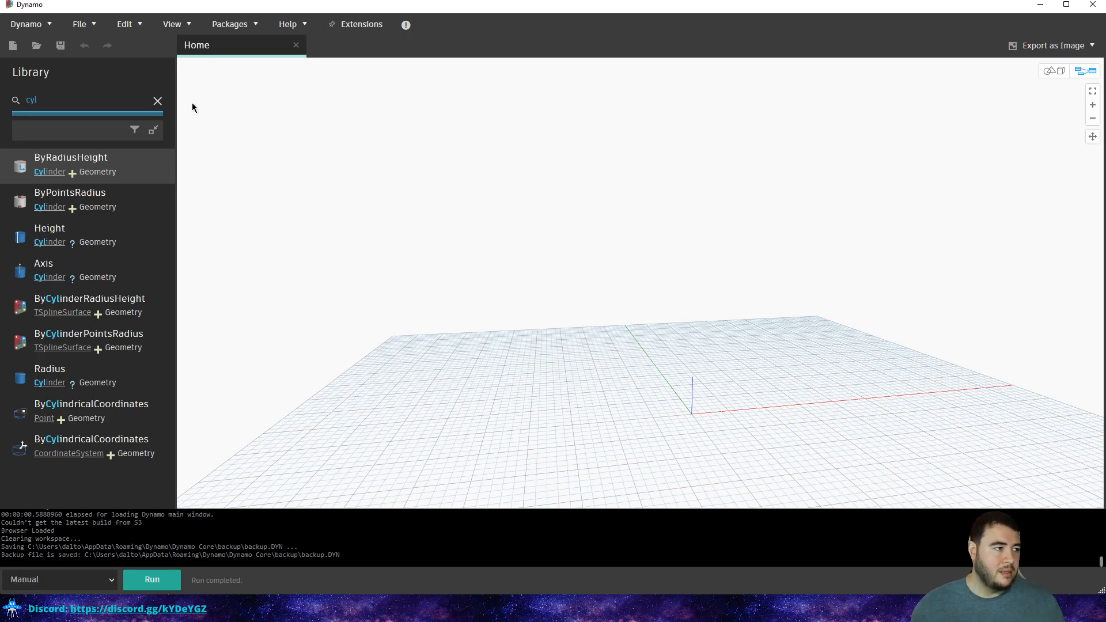
pyautogui.click(51, 172)
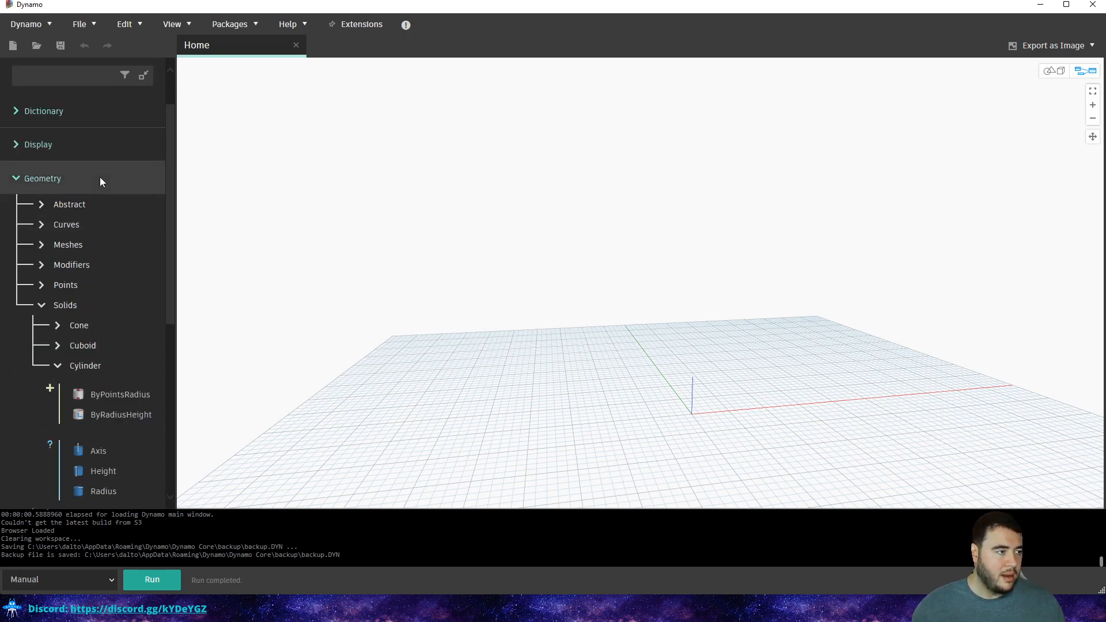
pyautogui.scroll(-1, 99, 177)
pyautogui.scroll(-1, 87, 183)
pyautogui.scroll(1, 60, 170)
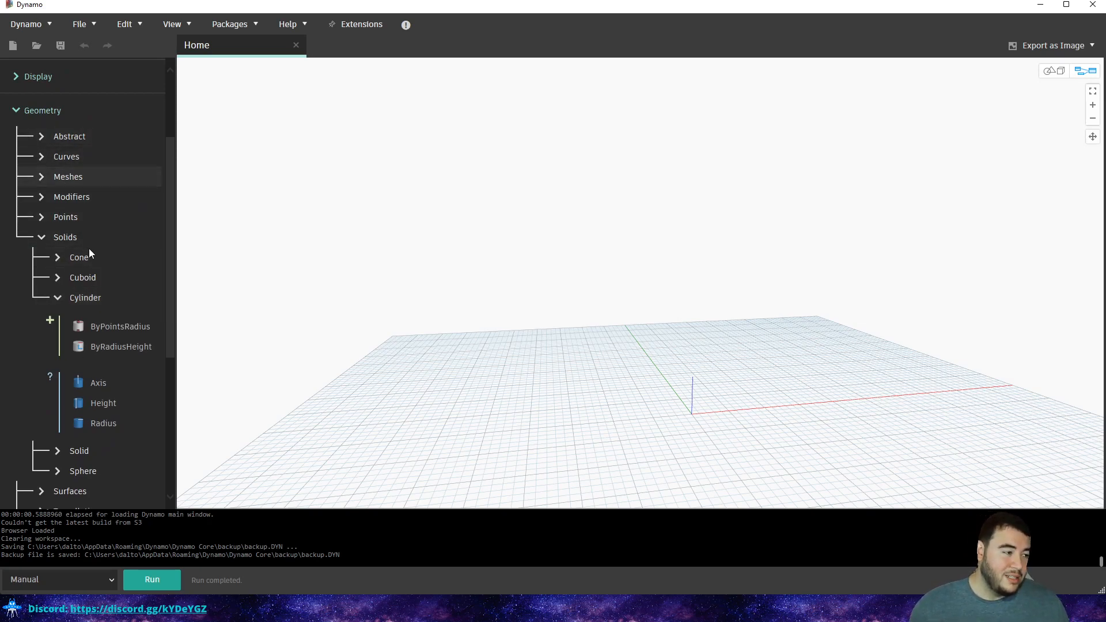
pyautogui.scroll(-1, 85, 240)
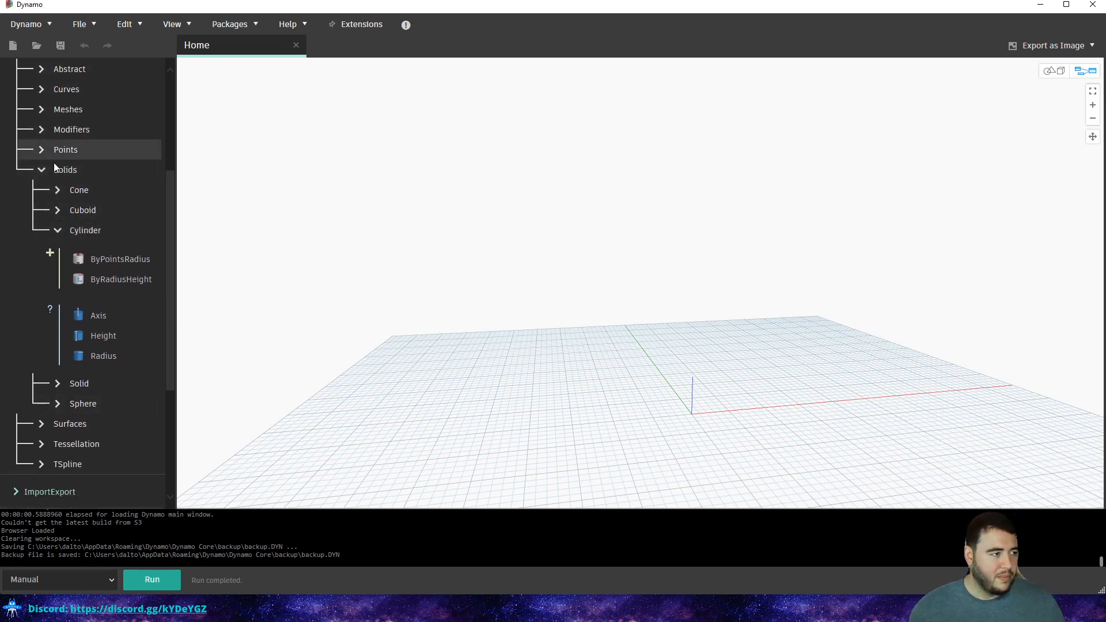
pyautogui.scroll(2, 54, 167)
pyautogui.scroll(-2, 55, 237)
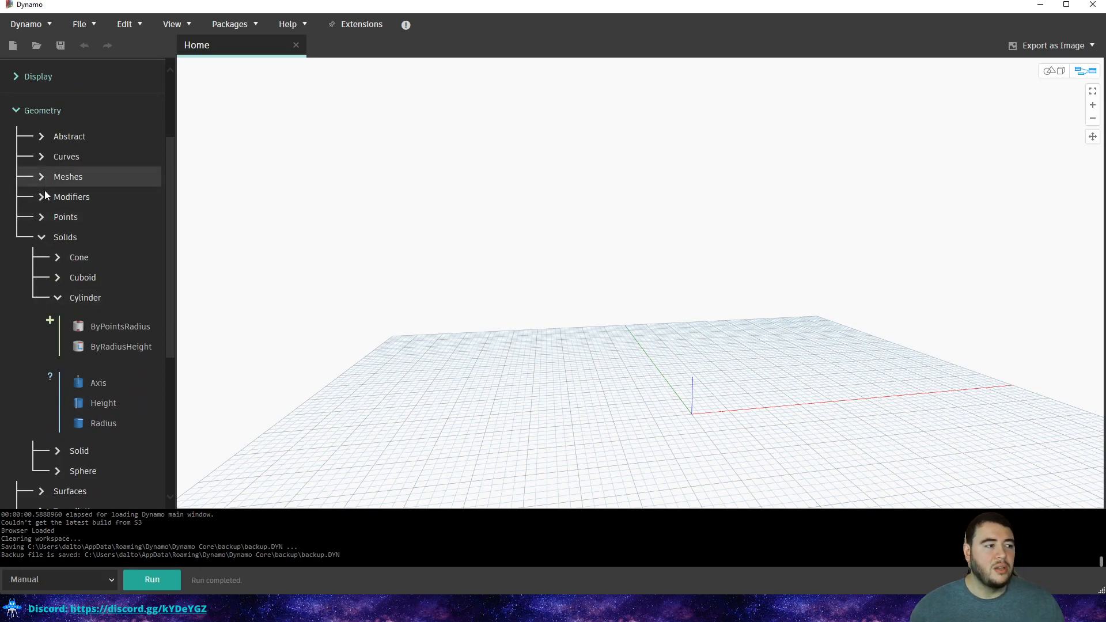
pyautogui.scroll(-1, 43, 210)
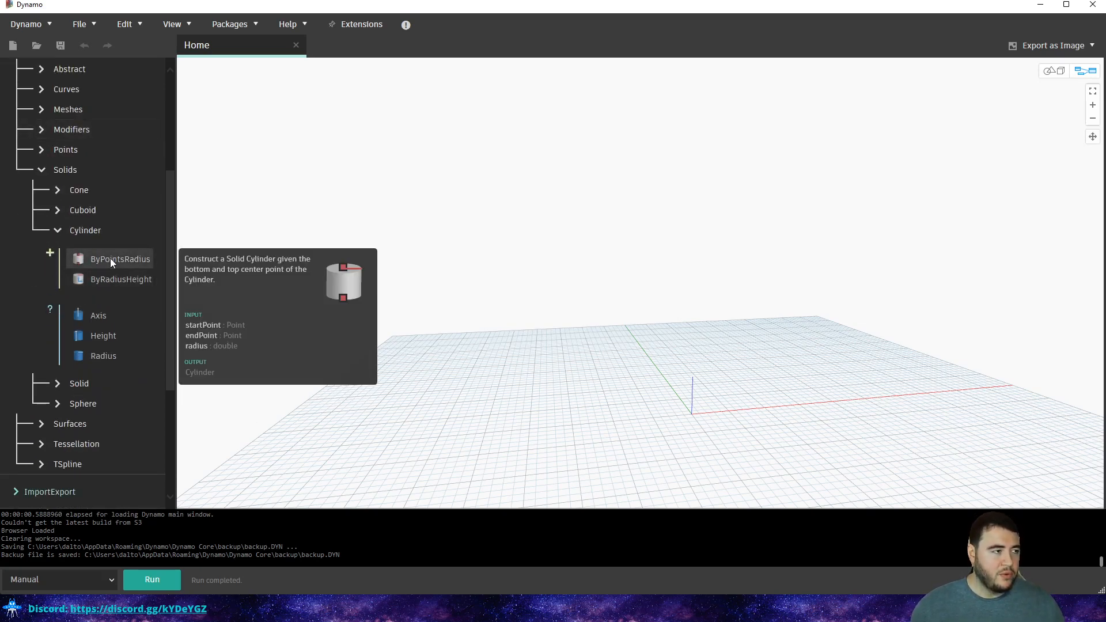
pyautogui.moveTo(102, 260)
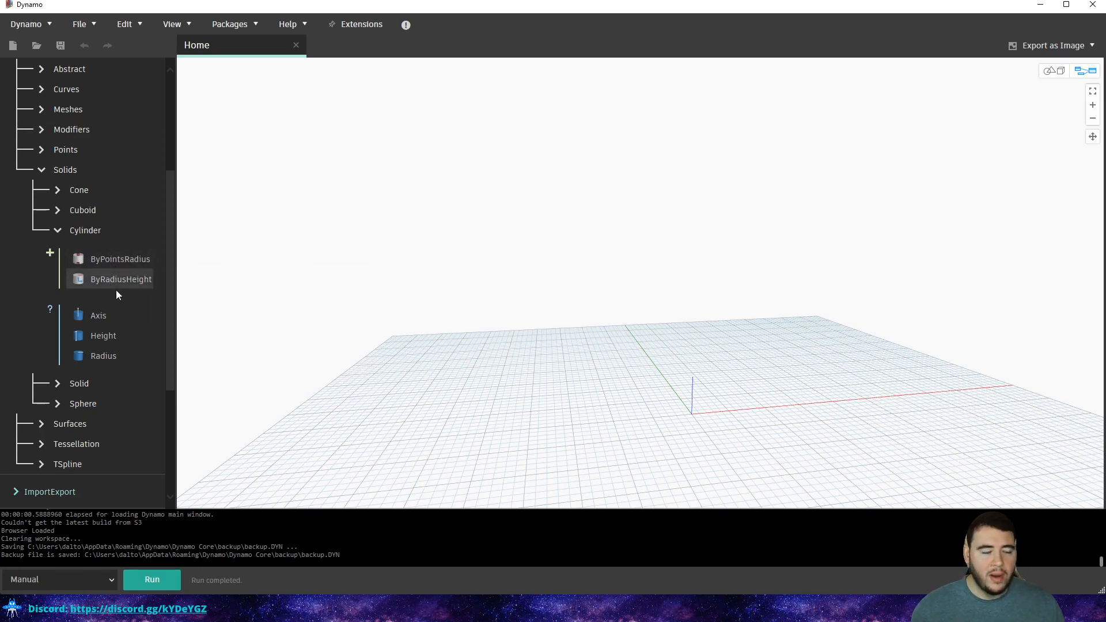
# Place a Cylinder.ByPointsRadius node and pan the canvas to position it.
pyautogui.click(98, 258)
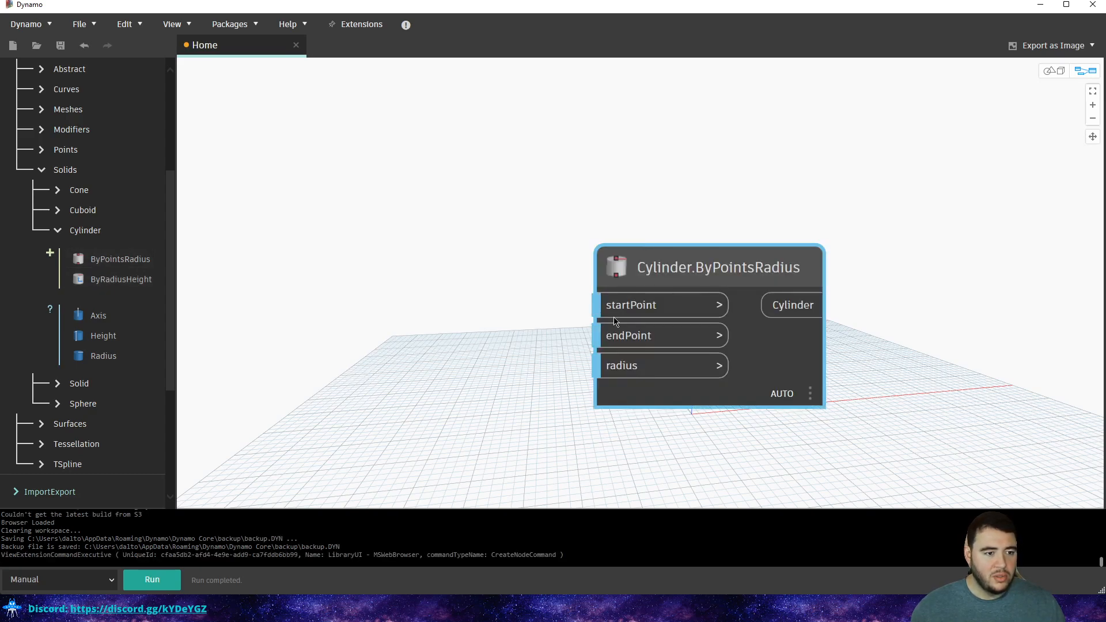
pyautogui.moveTo(720, 282); pyautogui.dragTo(644, 163)
pyautogui.scroll(-4, 530, 273)
pyautogui.moveTo(559, 245); pyautogui.dragTo(561, 314, button='middle')
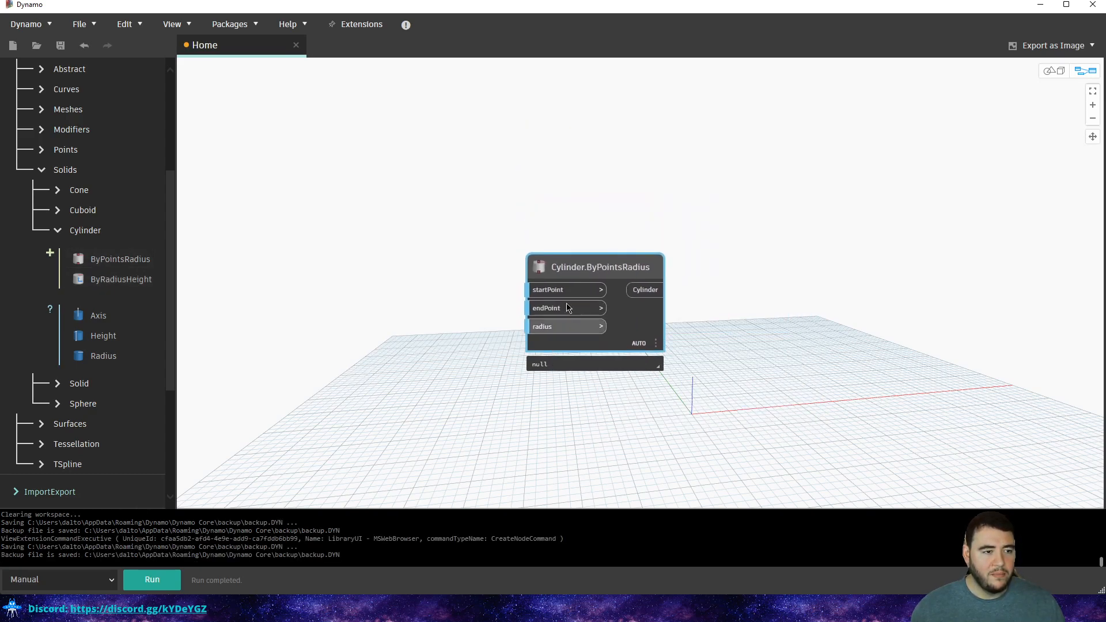
pyautogui.scroll(1, 576, 248)
pyautogui.click(528, 192)
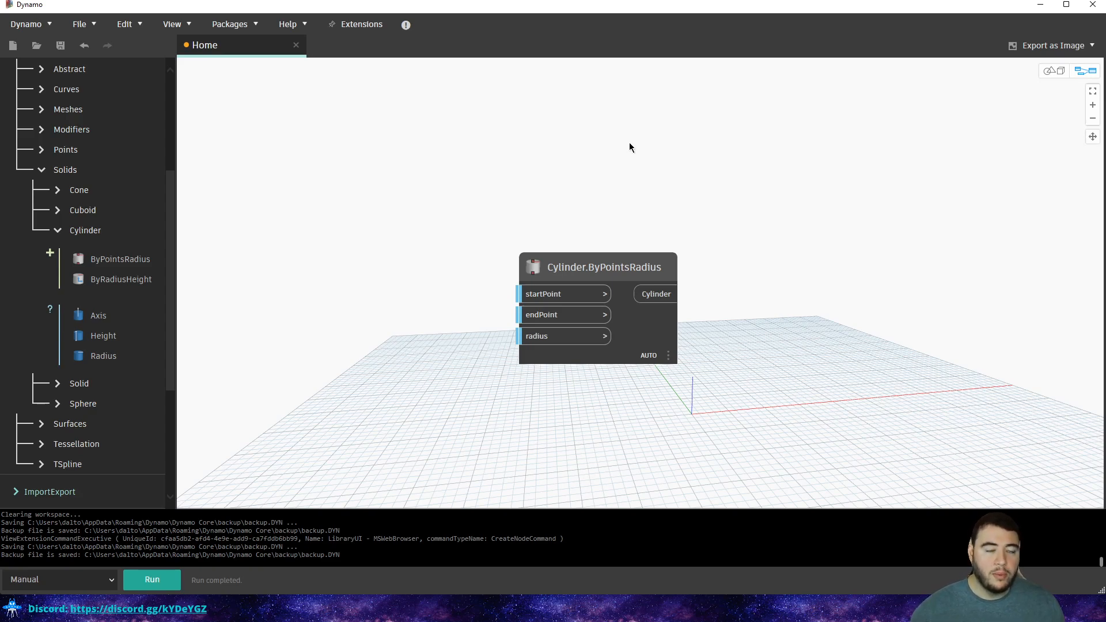
pyautogui.moveTo(595, 209); pyautogui.dragTo(640, 227, button='middle')
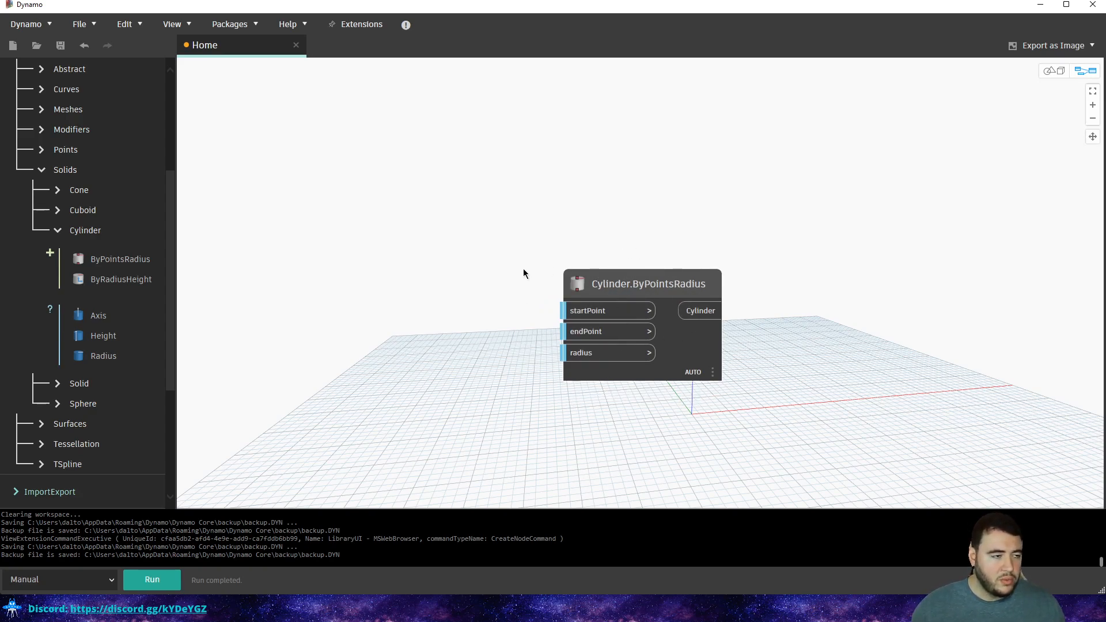
pyautogui.moveTo(352, 275); pyautogui.dragTo(425, 297, button='middle')
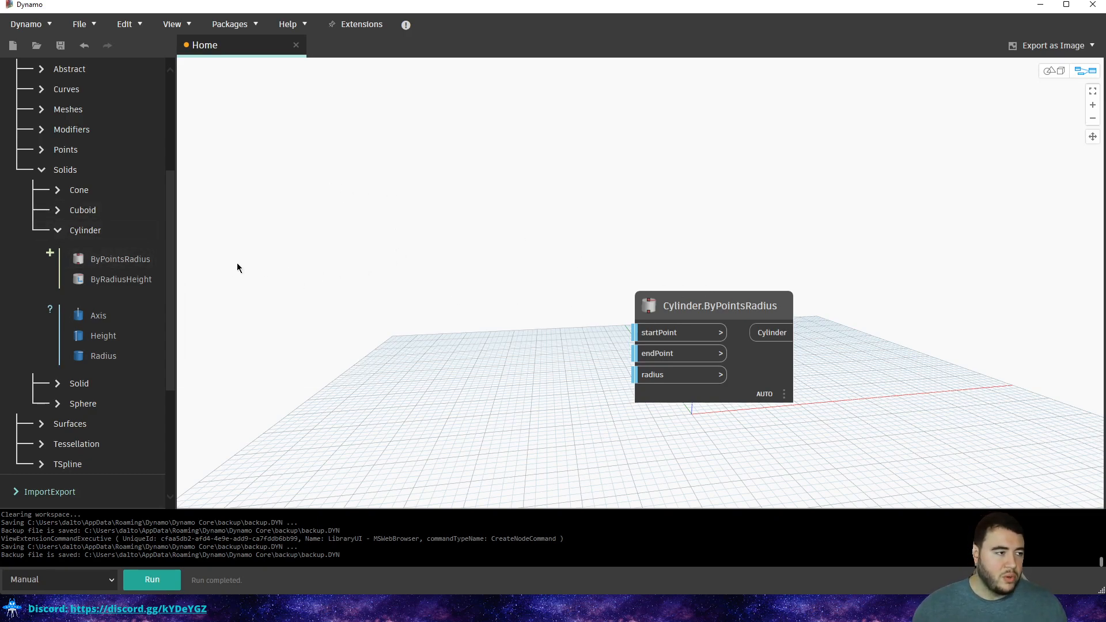
pyautogui.moveTo(448, 260); pyautogui.dragTo(529, 265, button='middle')
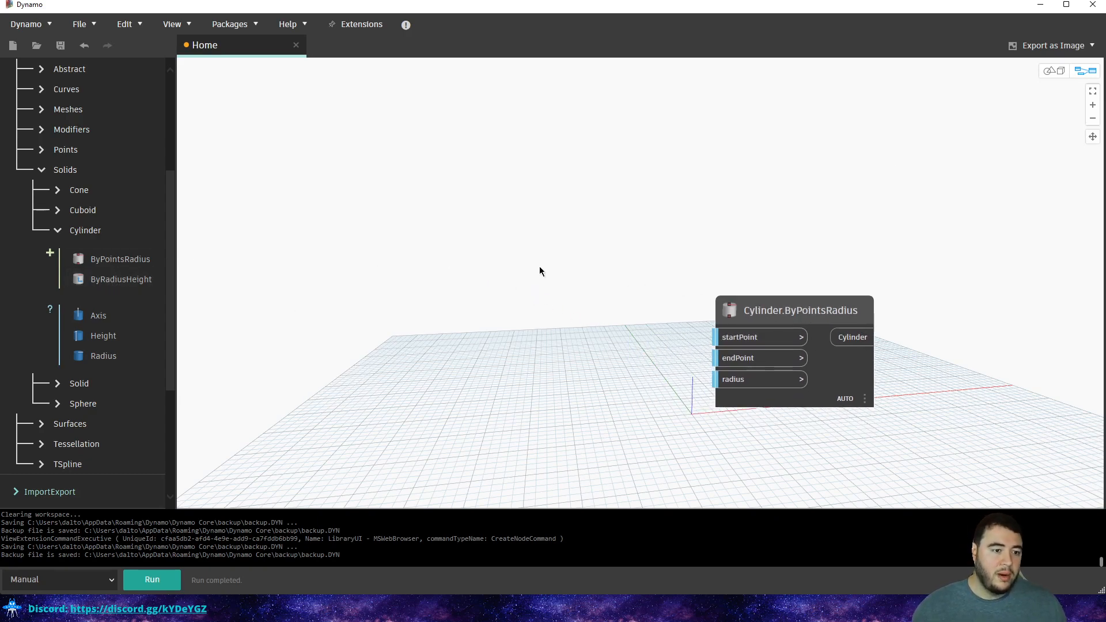
# Open the startPoint input's options, dismiss a stray Mail window, and refocus Dynamo.
pyautogui.rightClick(762, 344)
pyautogui.click(617, 216)
pyautogui.rightClick(766, 343)
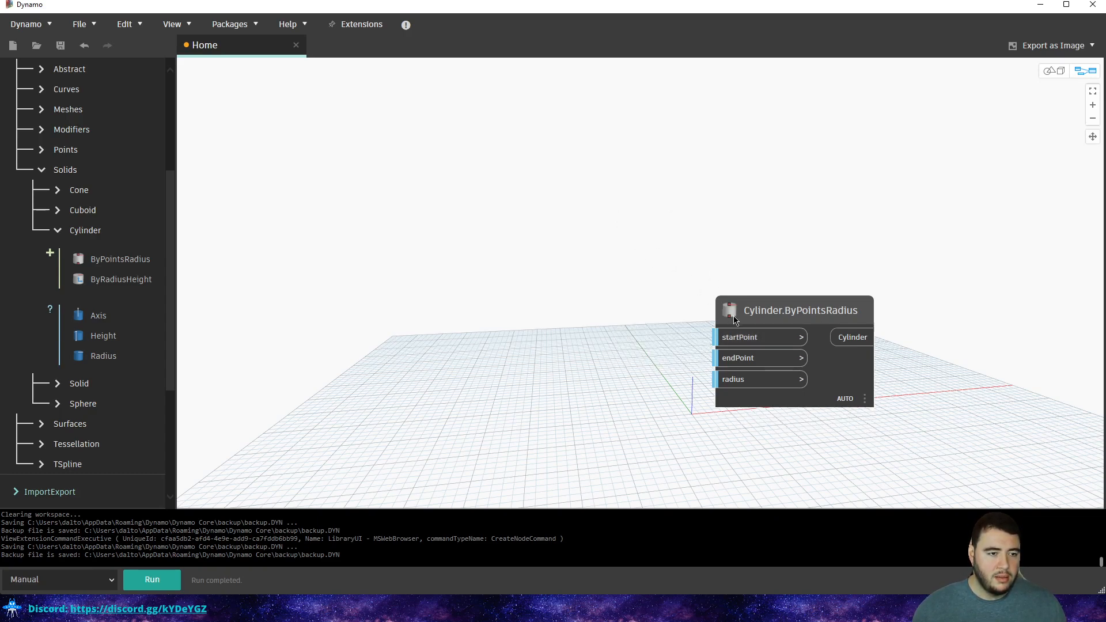
pyautogui.press('super')
pyautogui.click(646, 283)
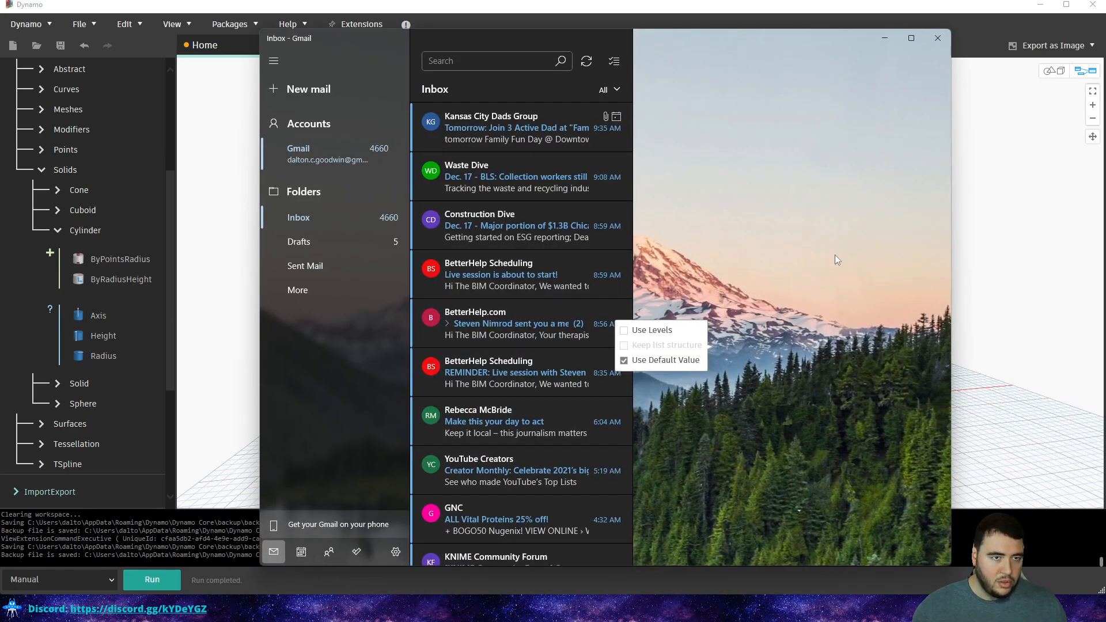
pyautogui.click(996, 215)
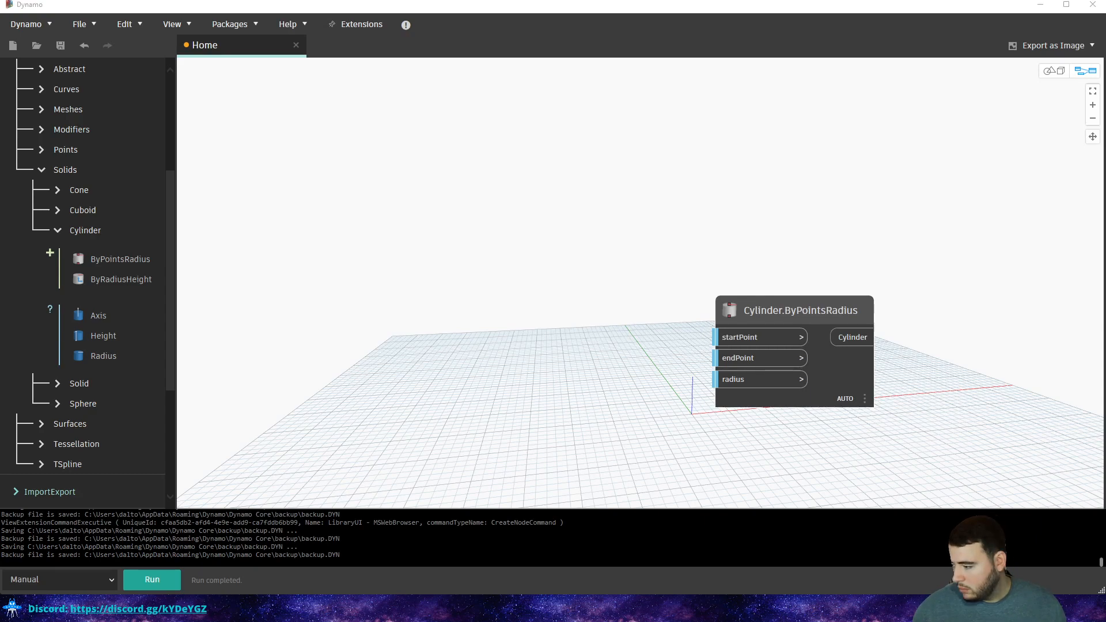
pyautogui.click(663, 228)
pyautogui.moveTo(742, 341)
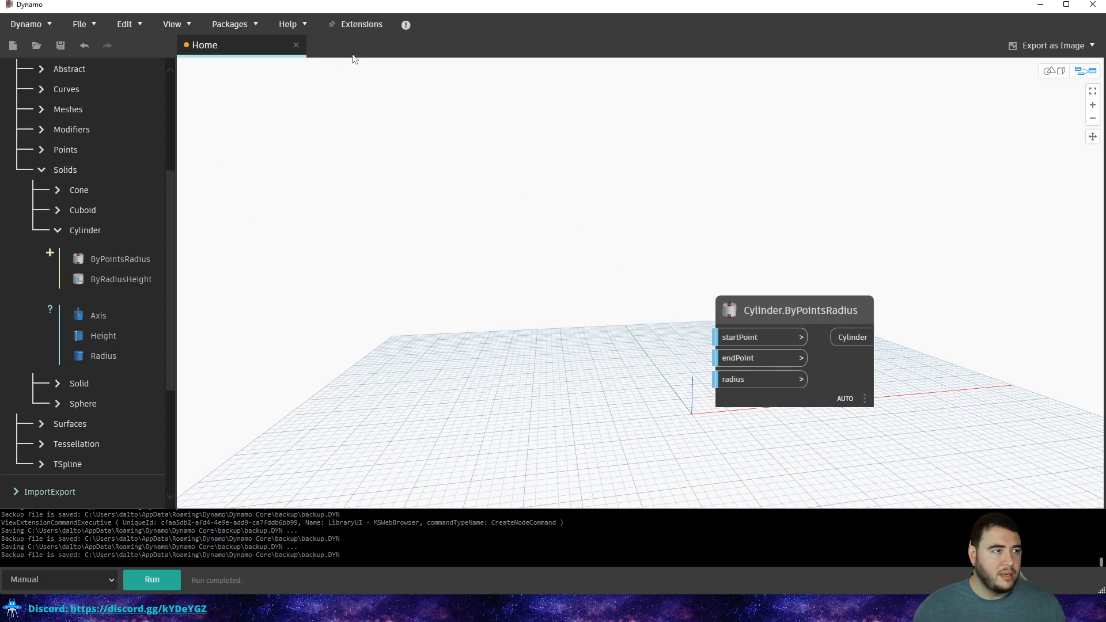
# Browse the Help, Dynamo, File and View menus.
pyautogui.click(305, 23)
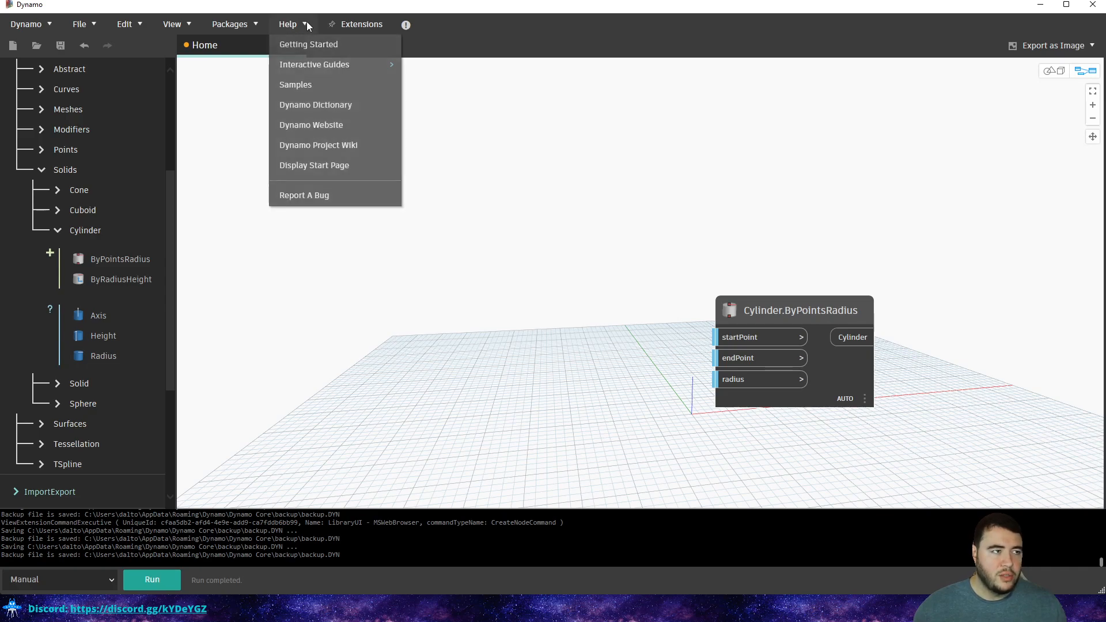
pyautogui.click(157, 69)
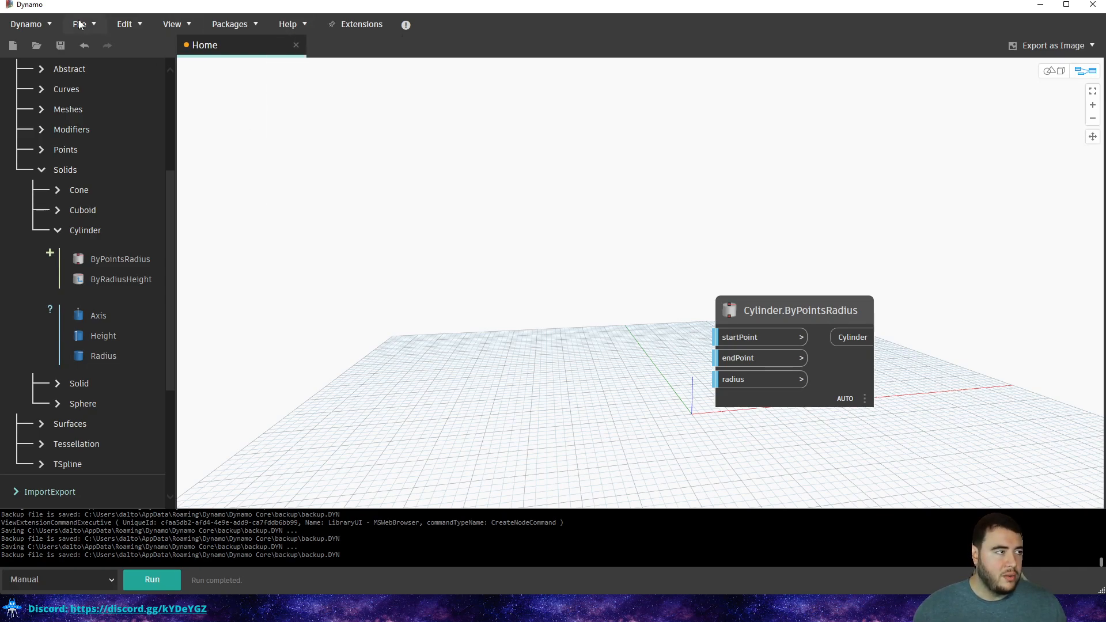
pyautogui.click(26, 24)
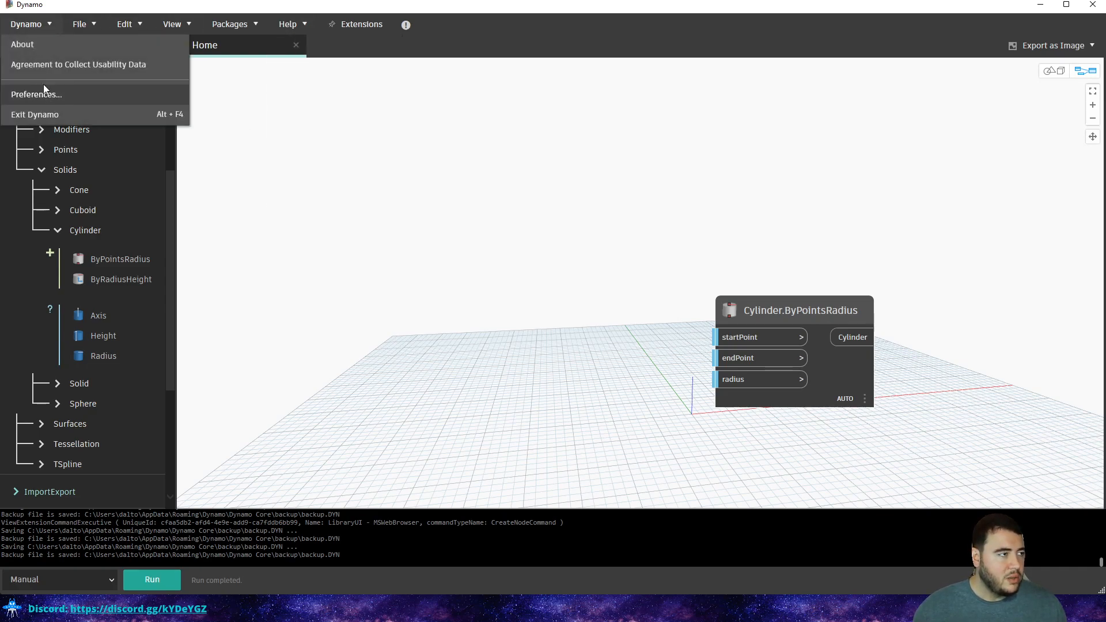
pyautogui.click(44, 25)
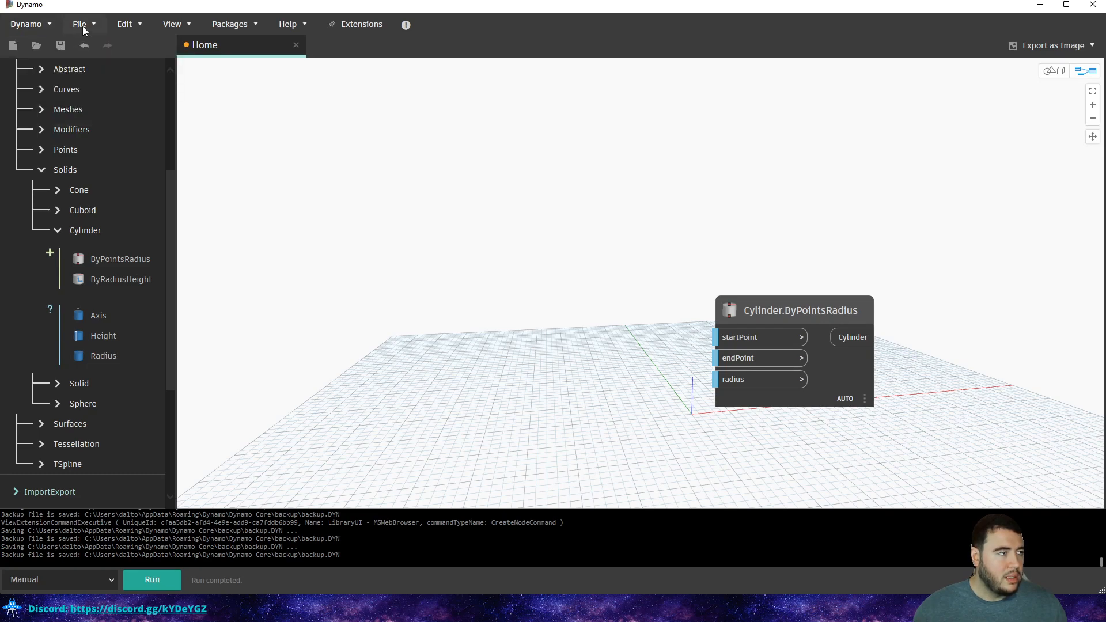
pyautogui.click(85, 26)
pyautogui.moveTo(125, 29)
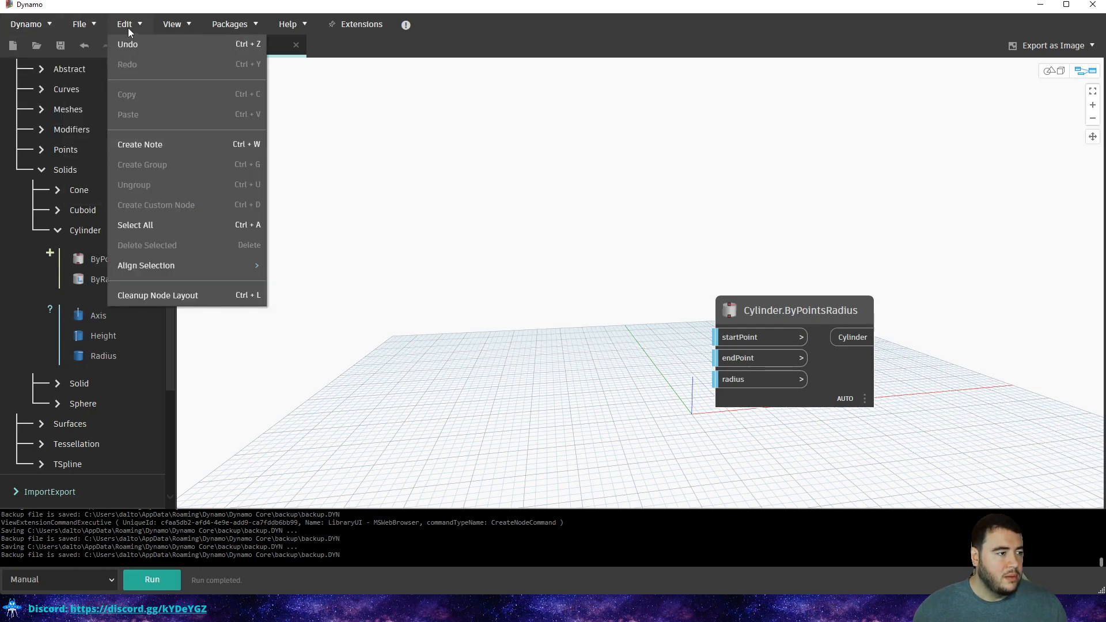
pyautogui.moveTo(179, 27)
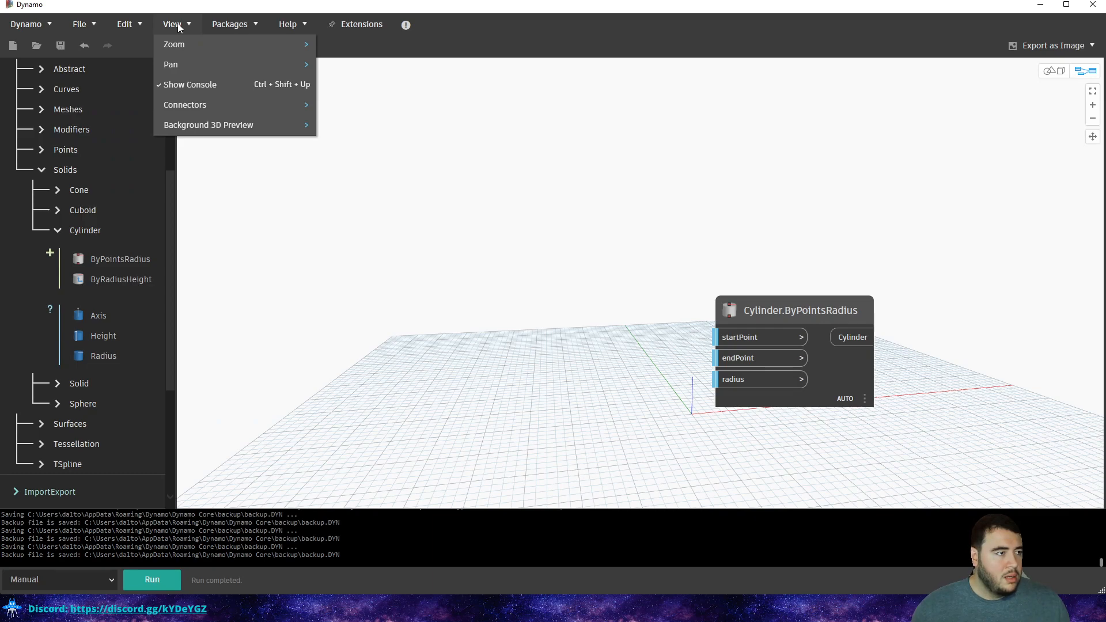
pyautogui.moveTo(200, 108)
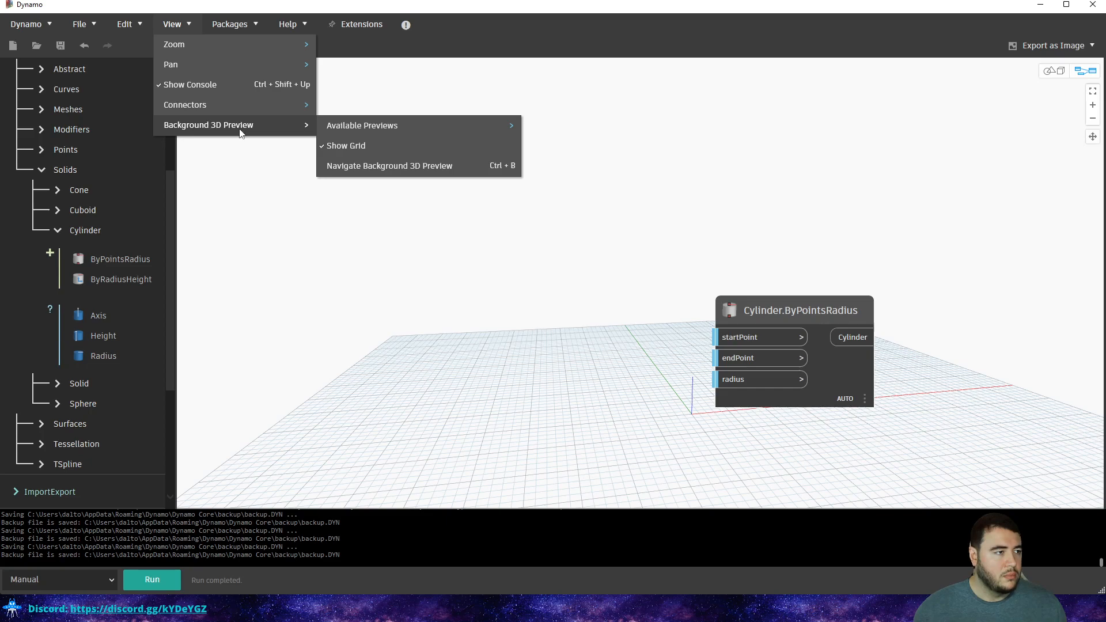
pyautogui.click(202, 25)
pyautogui.click(288, 24)
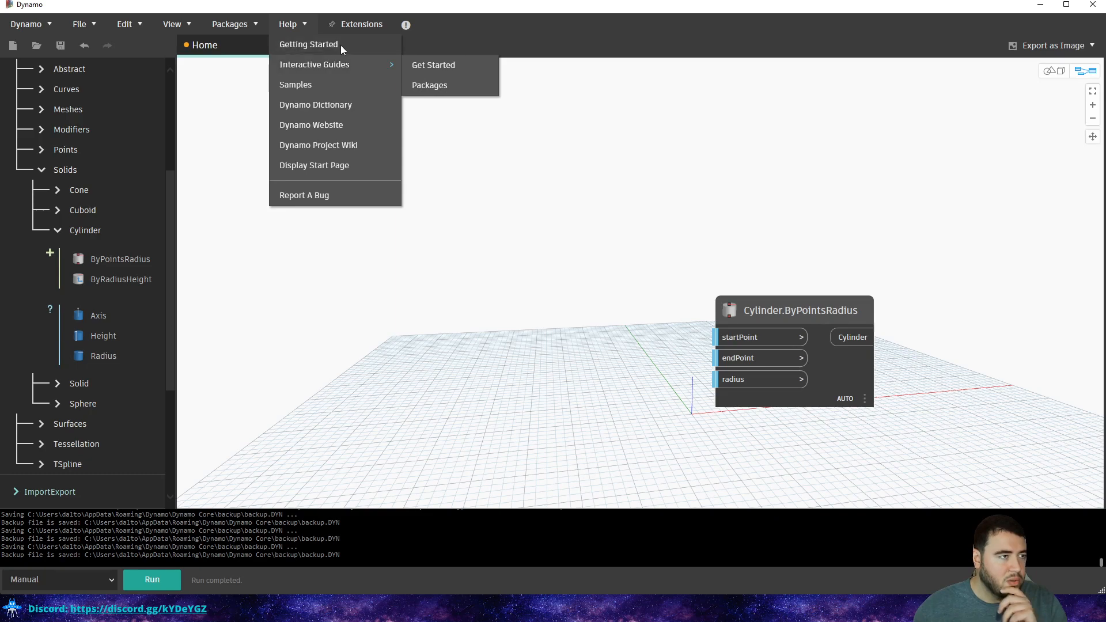
pyautogui.click(259, 53)
# Look over the Edit menu, then choose Dynamo > Preferences.
pyautogui.click(188, 26)
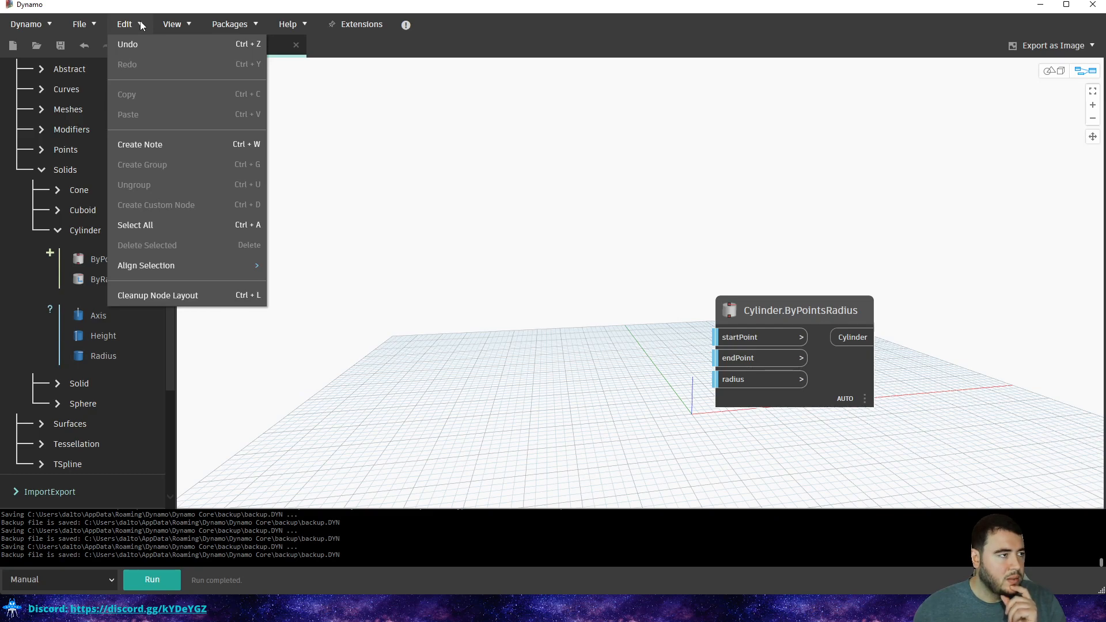
pyautogui.moveTo(87, 26)
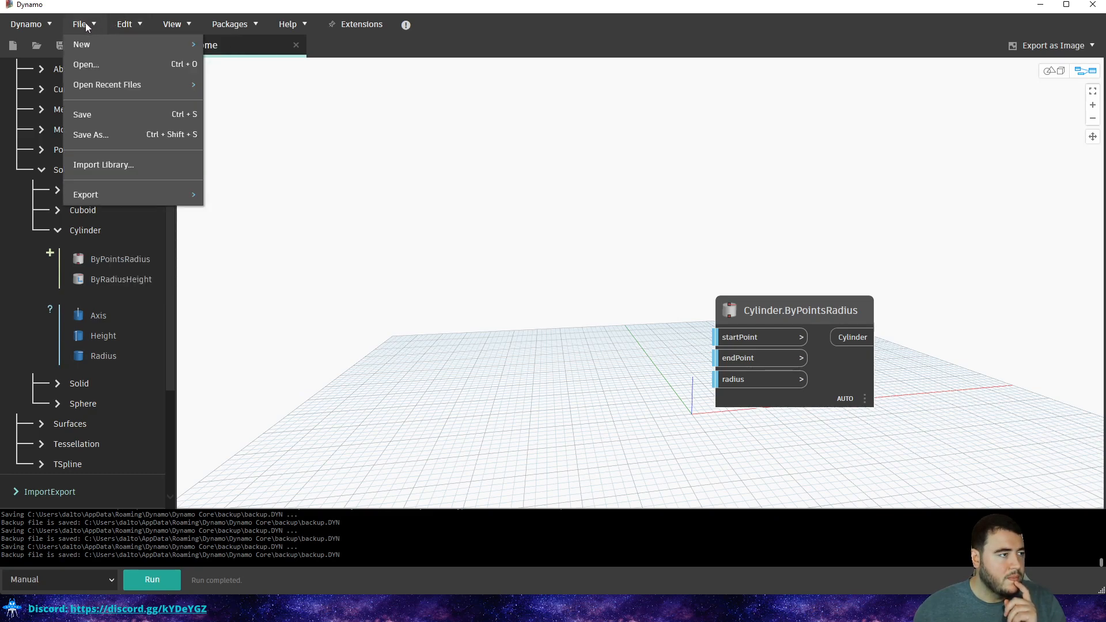
pyautogui.moveTo(32, 26)
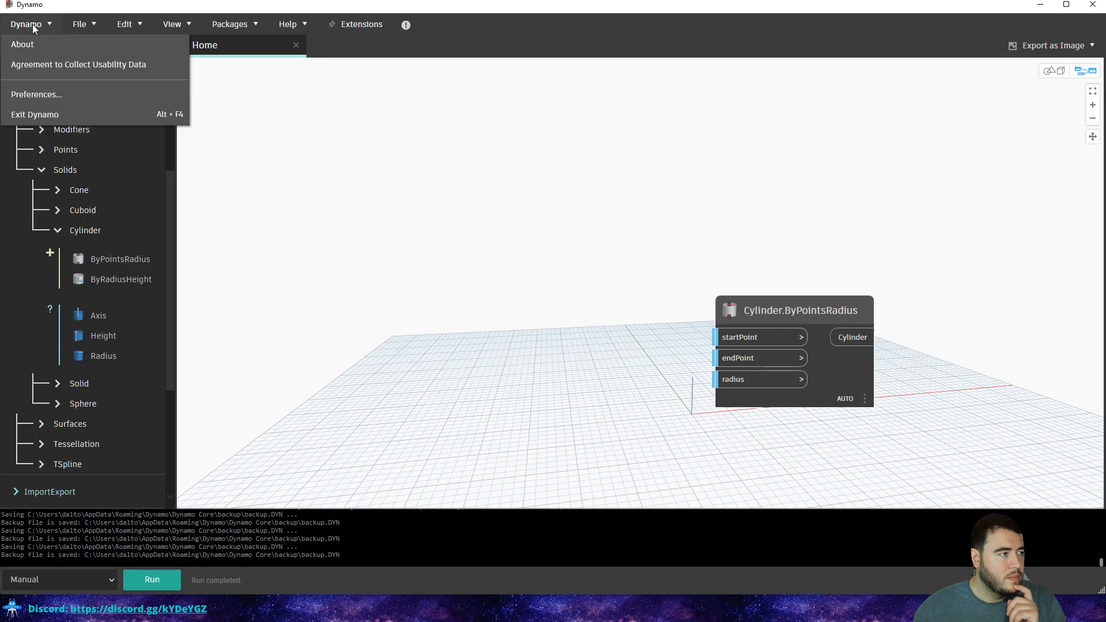
pyautogui.click(60, 91)
# Move the Preferences dialog aside and browse its General, Visual Settings and Package Manager pages.
pyautogui.moveTo(586, 167); pyautogui.dragTo(495, 128)
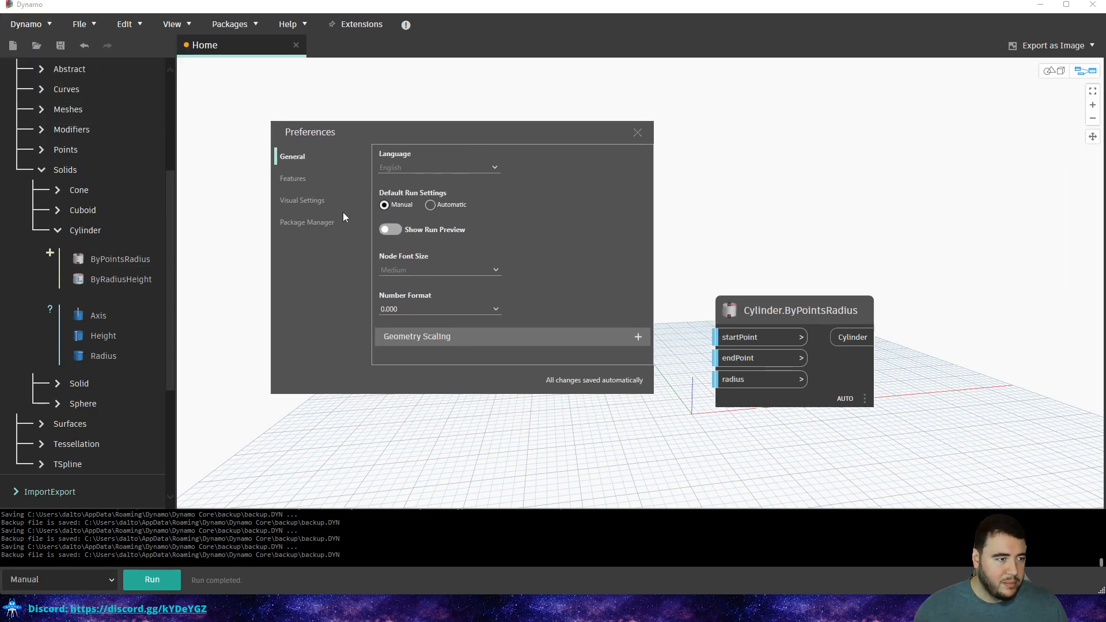
pyautogui.click(296, 179)
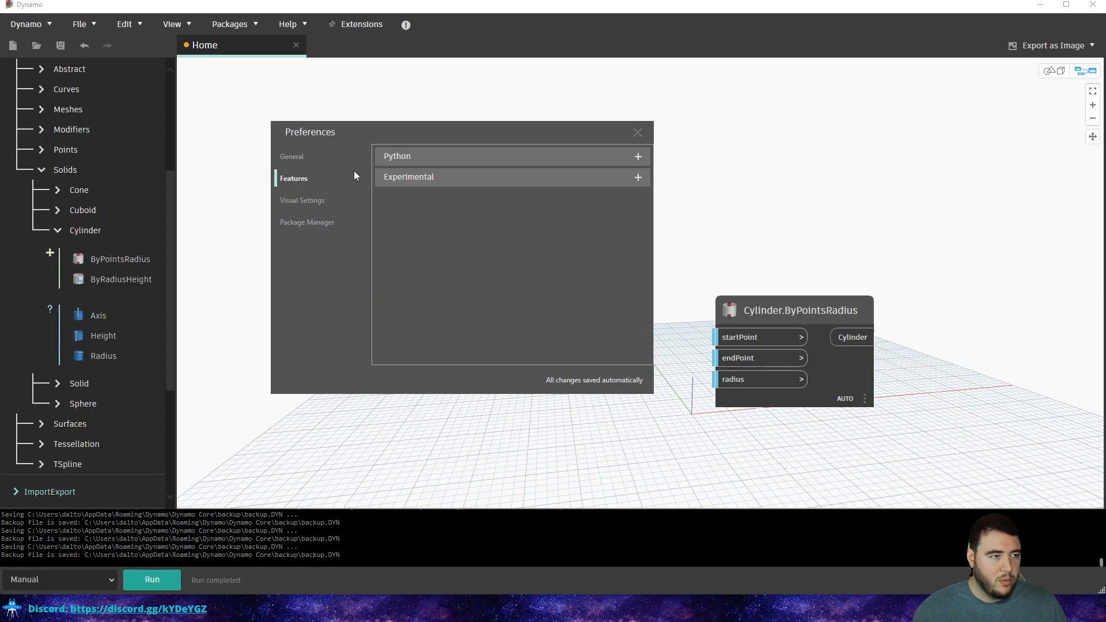
pyautogui.click(292, 157)
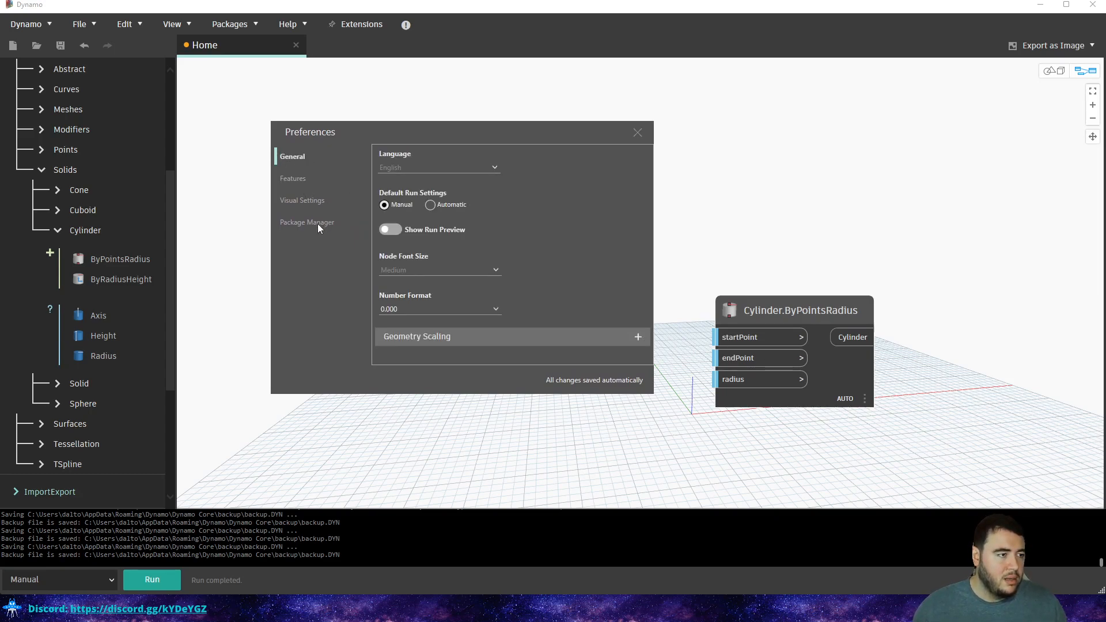
pyautogui.click(307, 209)
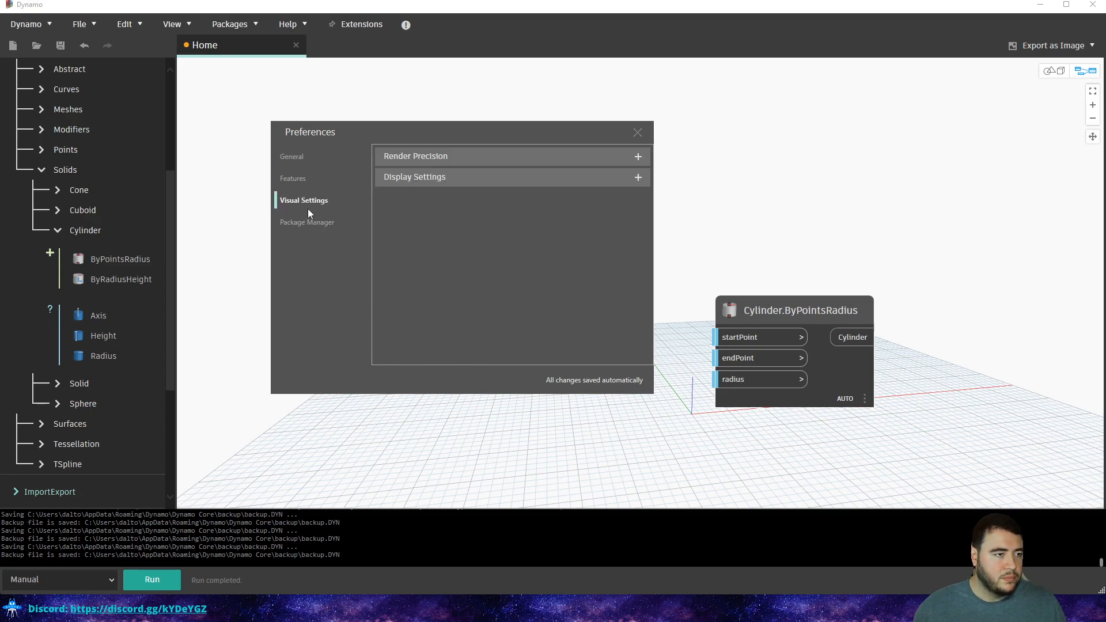
pyautogui.click(515, 179)
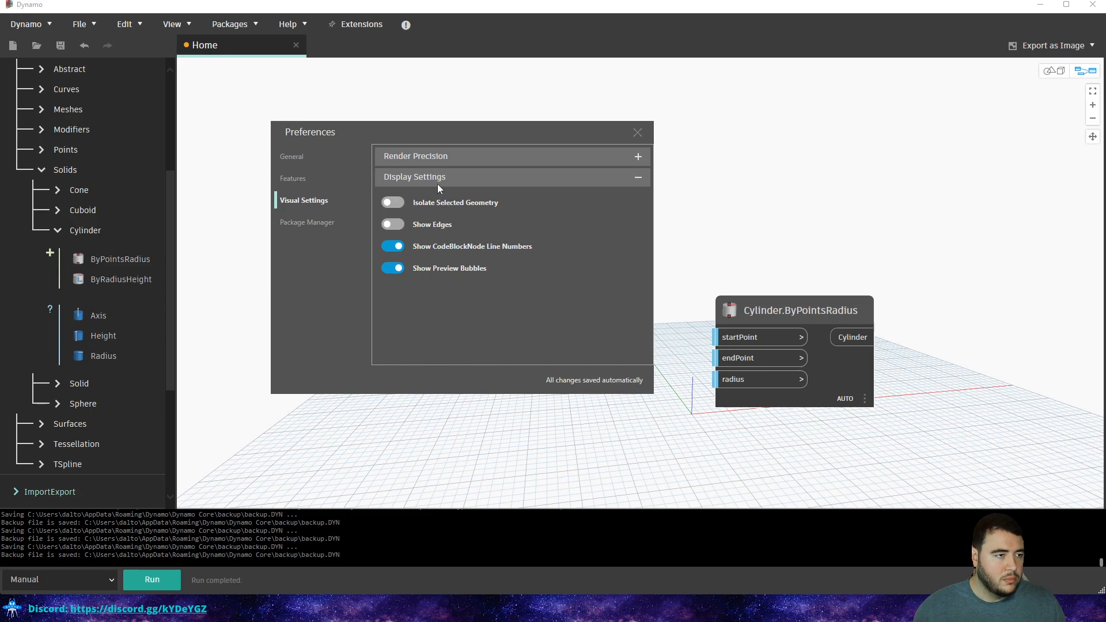
pyautogui.click(323, 223)
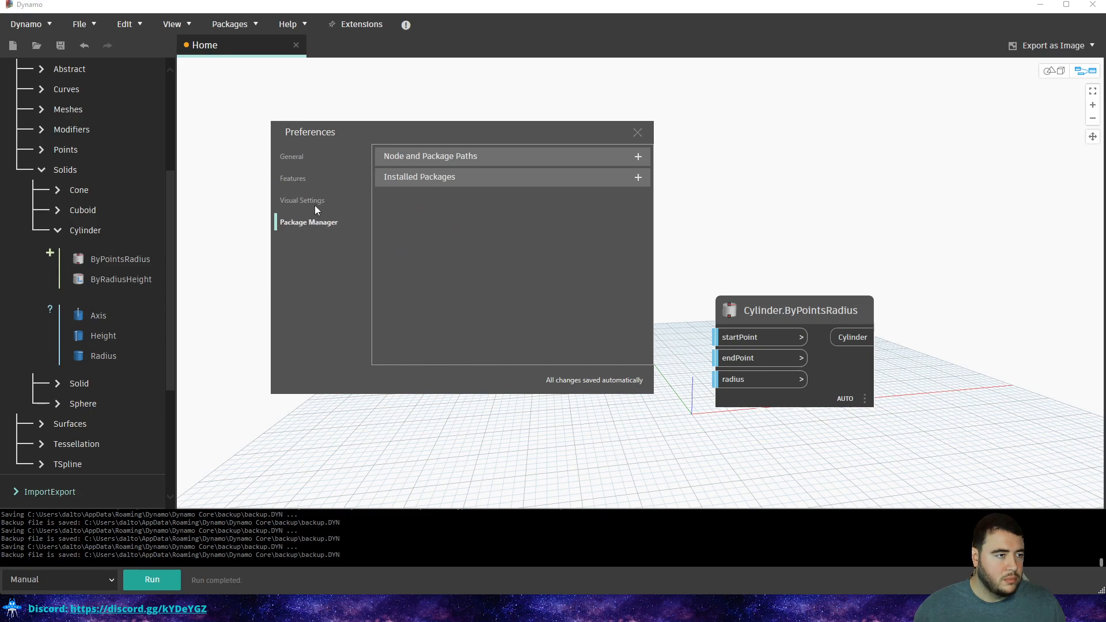
pyautogui.click(310, 200)
# Expand Features > Experimental and open the Node Autocomplete help documentation.
pyautogui.click(297, 178)
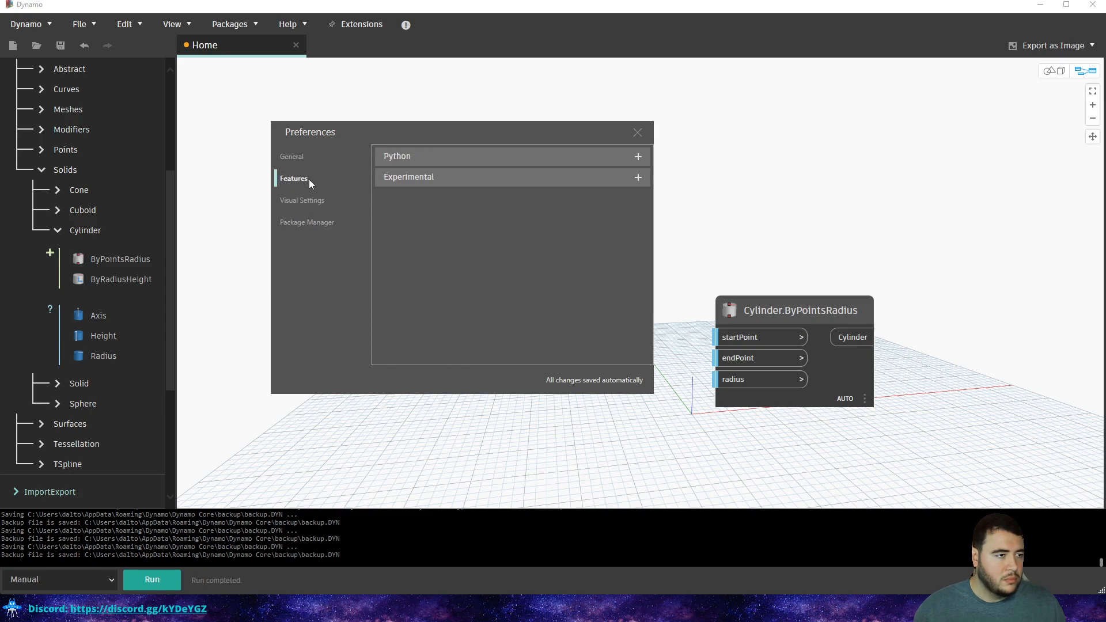
pyautogui.click(421, 175)
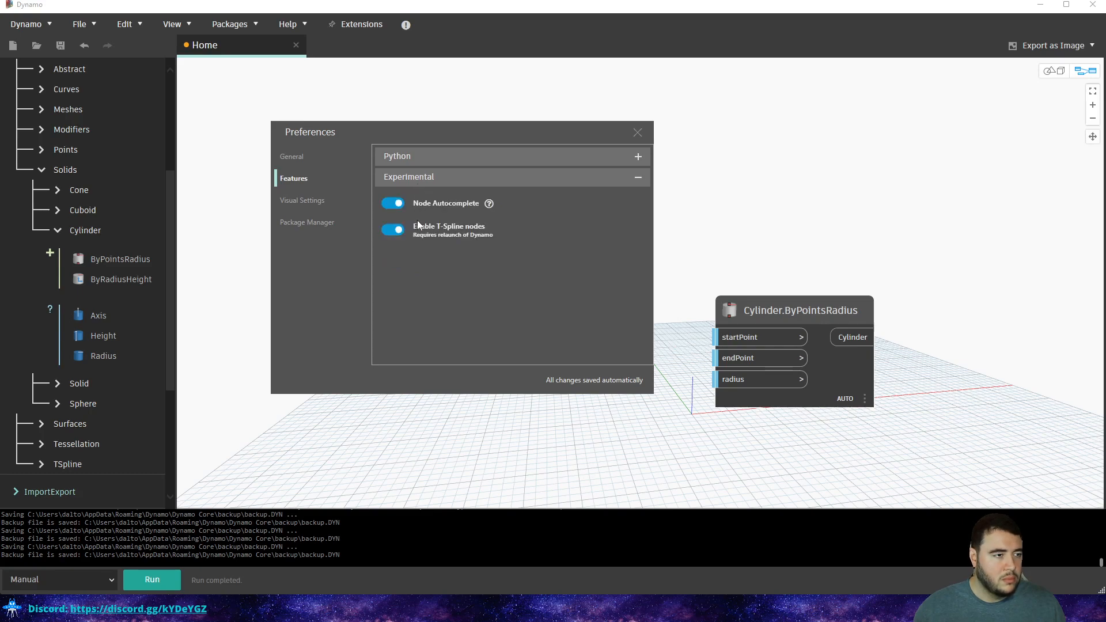
pyautogui.click(487, 205)
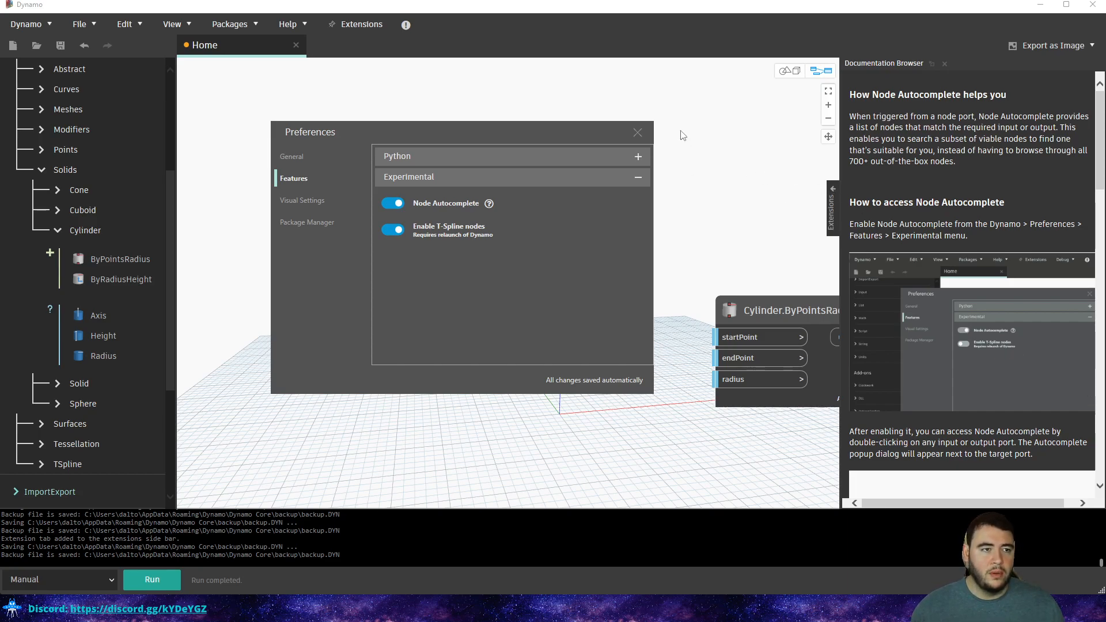
# Close Preferences and collapse the Documentation Browser panel.
pyautogui.click(638, 133)
pyautogui.click(833, 211)
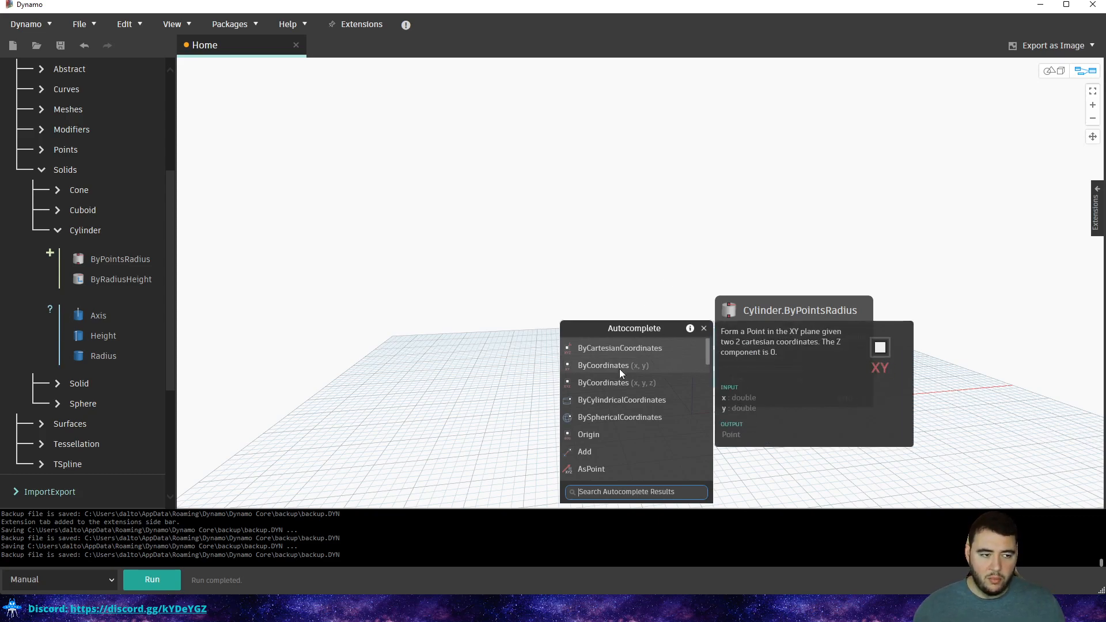
# Add Point.ByCoordinates nodes via Autocomplete for the cylinder's startPoint and endPoint.
pyautogui.click(624, 383)
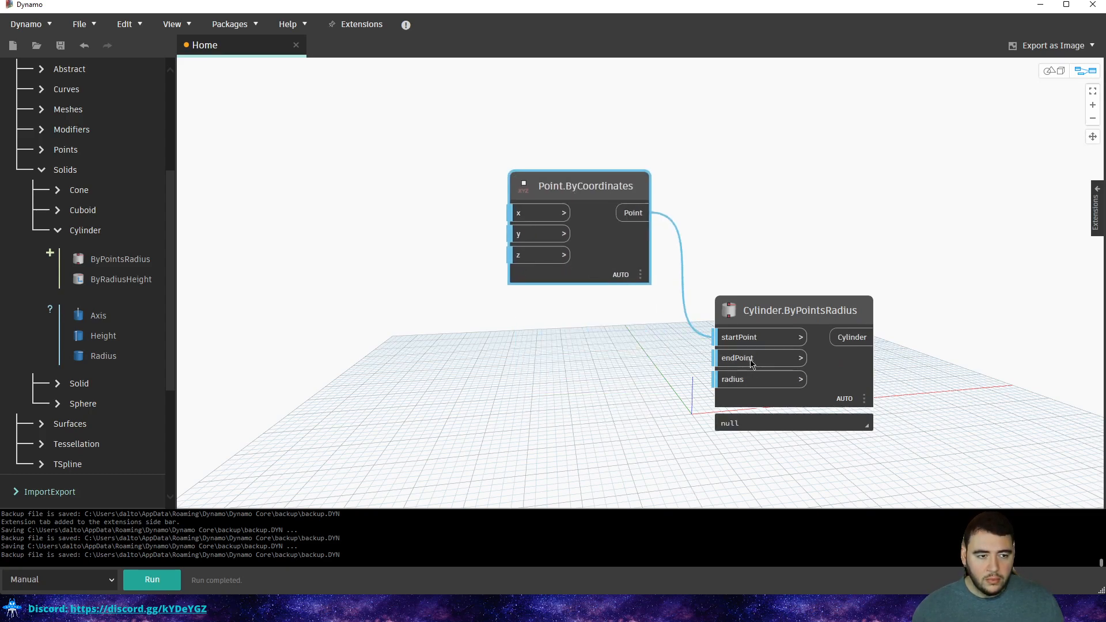
pyautogui.doubleClick(716, 357)
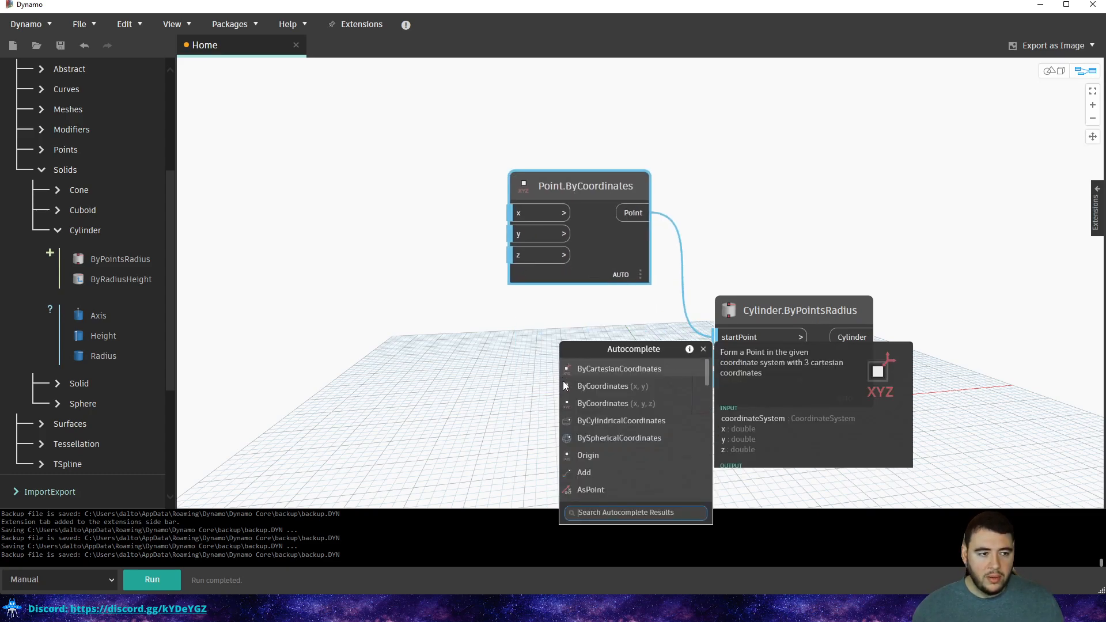
pyautogui.click(628, 404)
pyautogui.moveTo(592, 311); pyautogui.dragTo(593, 310)
pyautogui.moveTo(742, 289); pyautogui.dragTo(732, 254, button='middle')
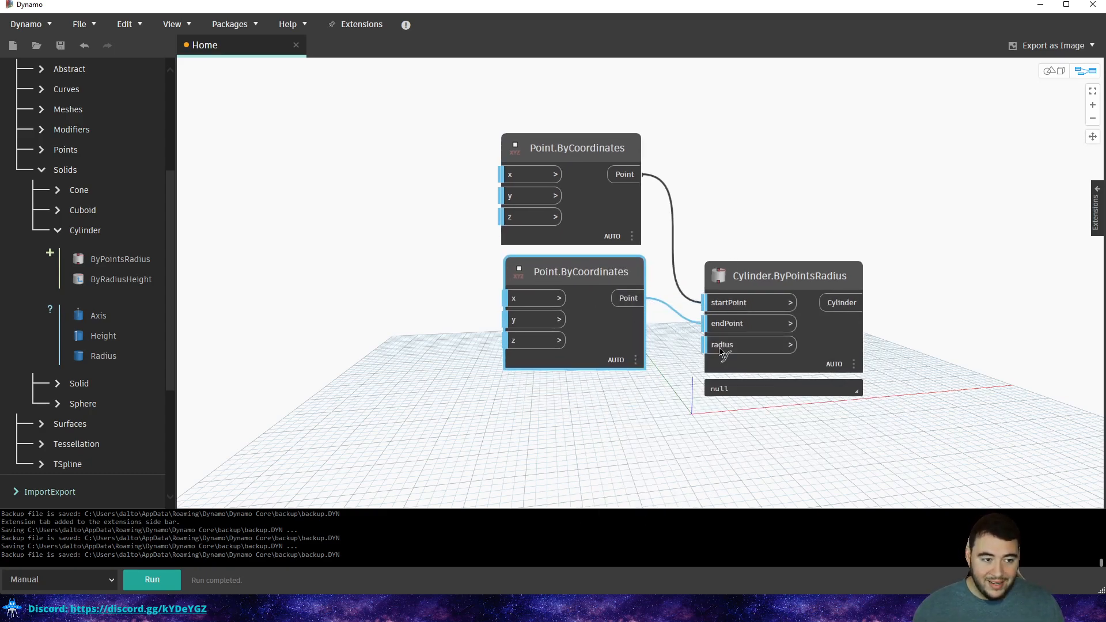
pyautogui.moveTo(720, 349); pyautogui.dragTo(743, 185)
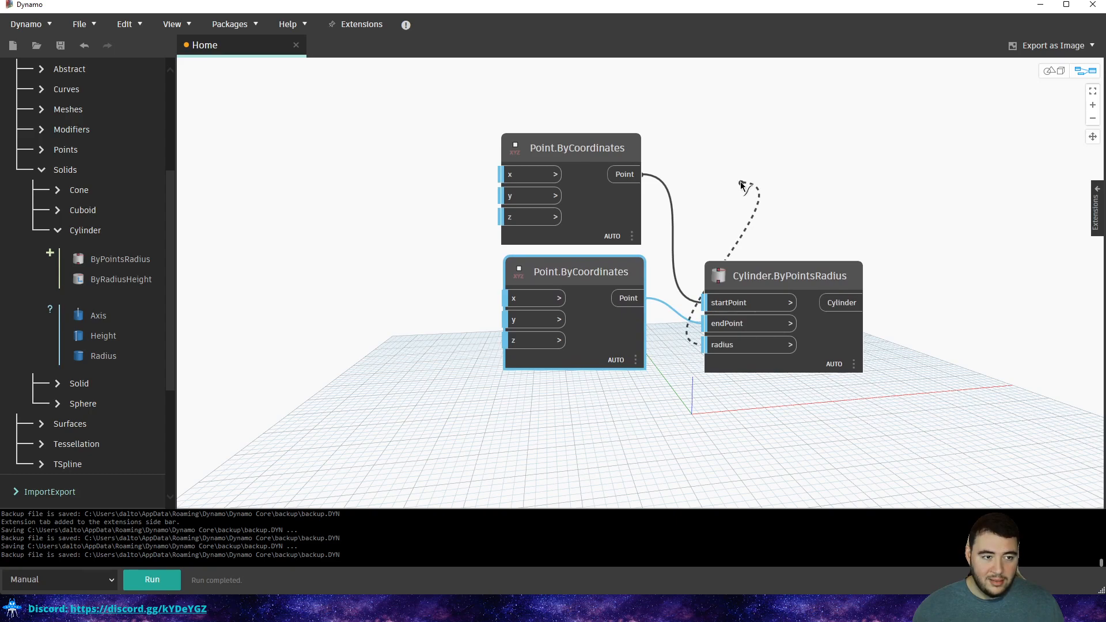
pyautogui.click(731, 326)
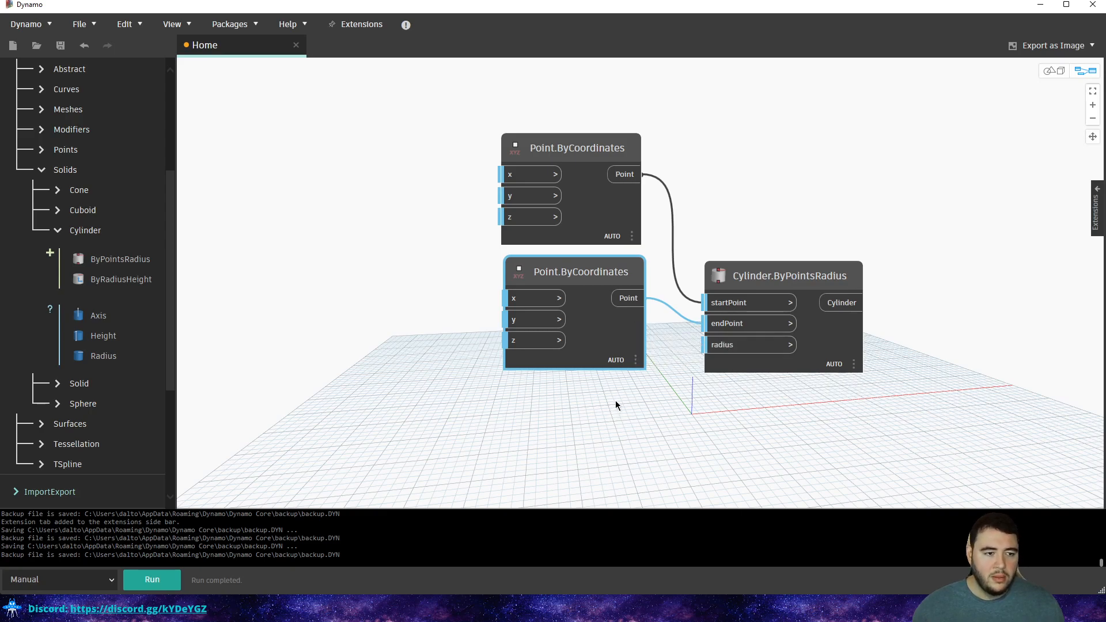
# Select both point nodes and move them up above the cylinder node.
pyautogui.moveTo(628, 412); pyautogui.dragTo(638, 392, button='middle')
pyautogui.moveTo(670, 123); pyautogui.dragTo(510, 372)
pyautogui.moveTo(617, 250); pyautogui.dragTo(608, 136)
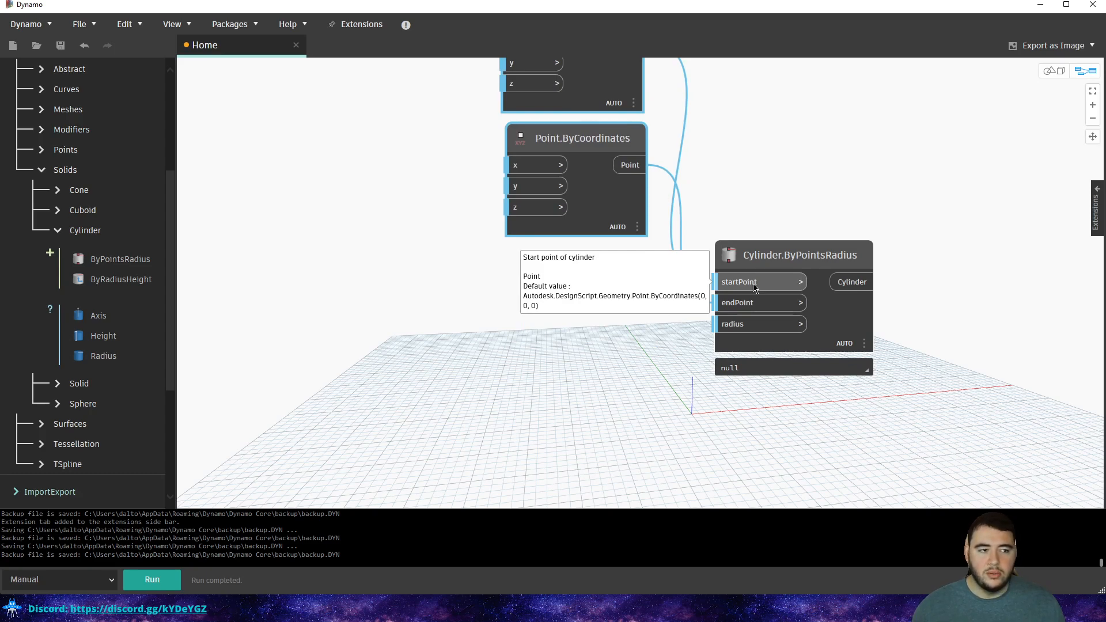
pyautogui.moveTo(518, 352); pyautogui.dragTo(562, 320, button='middle')
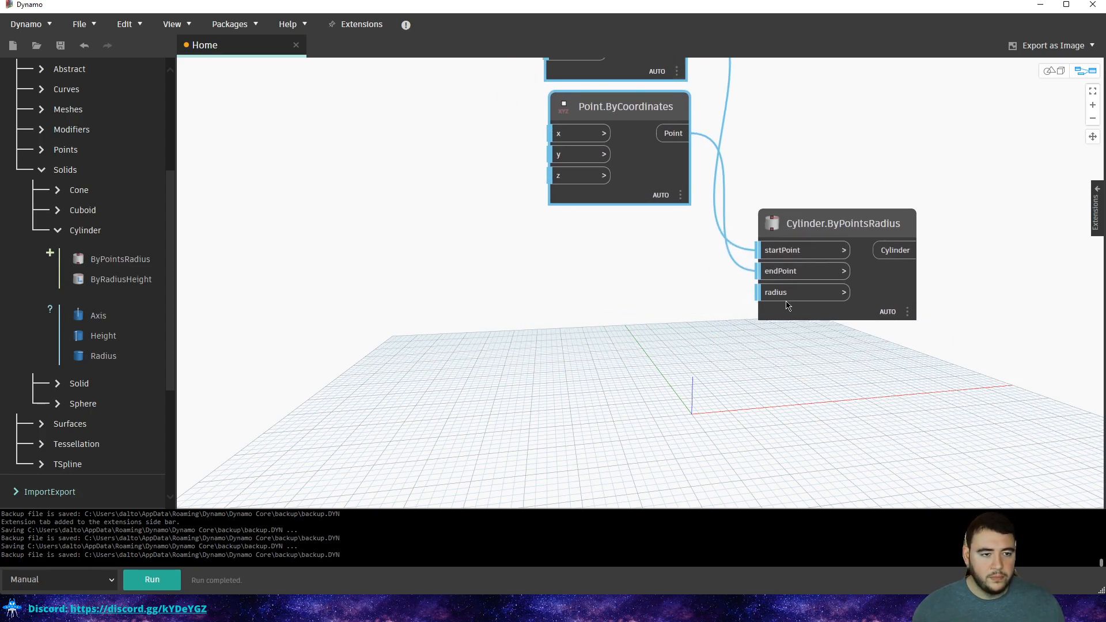
# Add a Number Slider feeding the cylinder's radius through Autocomplete.
pyautogui.doubleClick(797, 292)
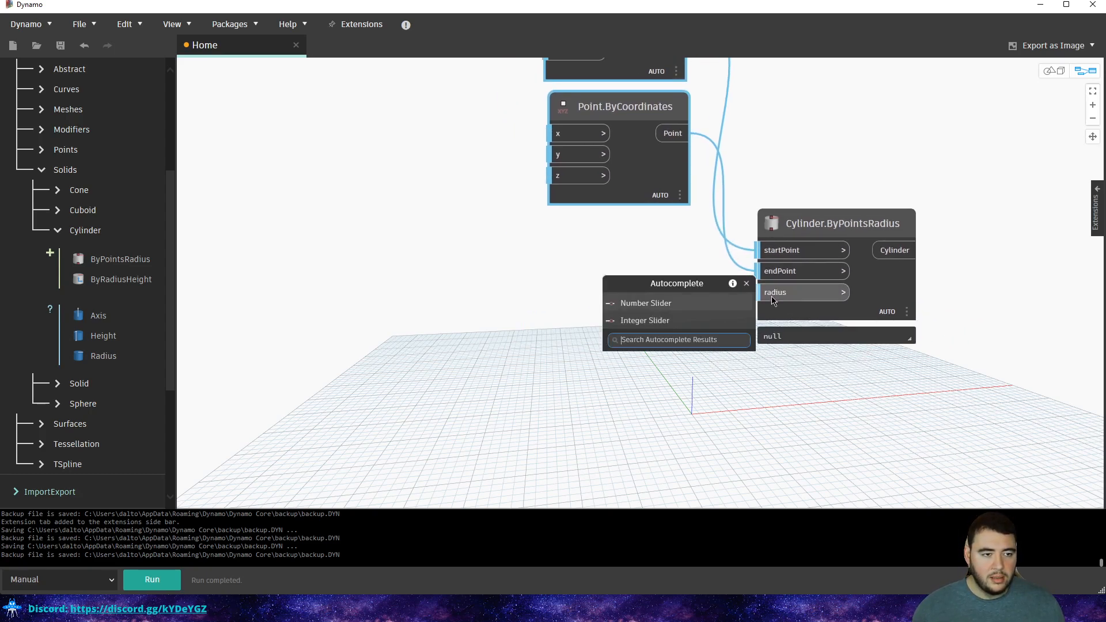
pyautogui.click(662, 305)
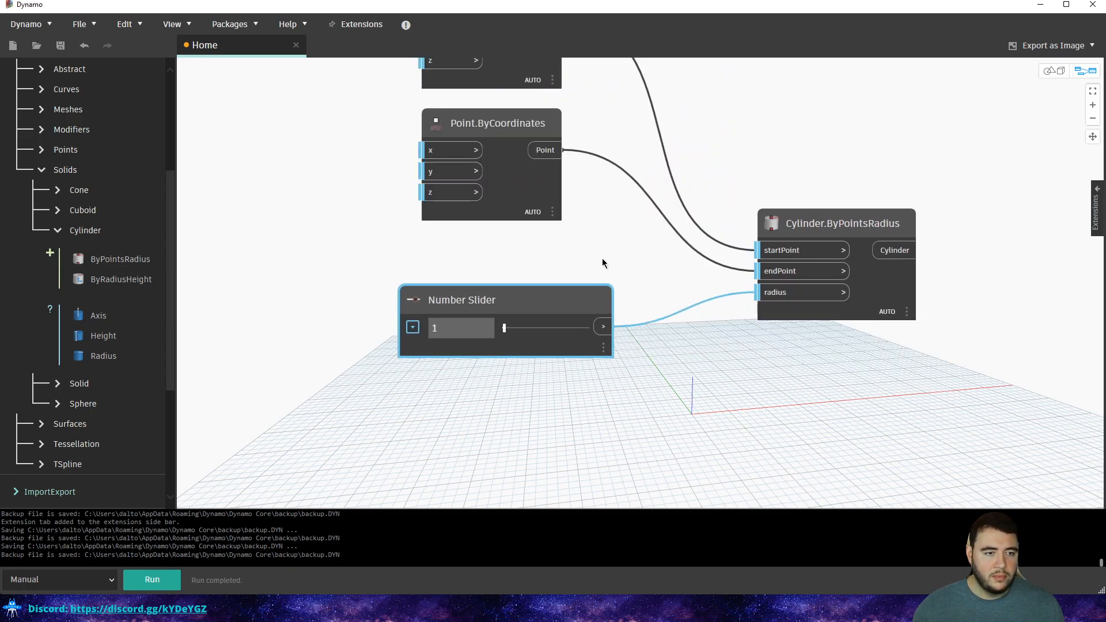
pyautogui.scroll(-4, 611, 276)
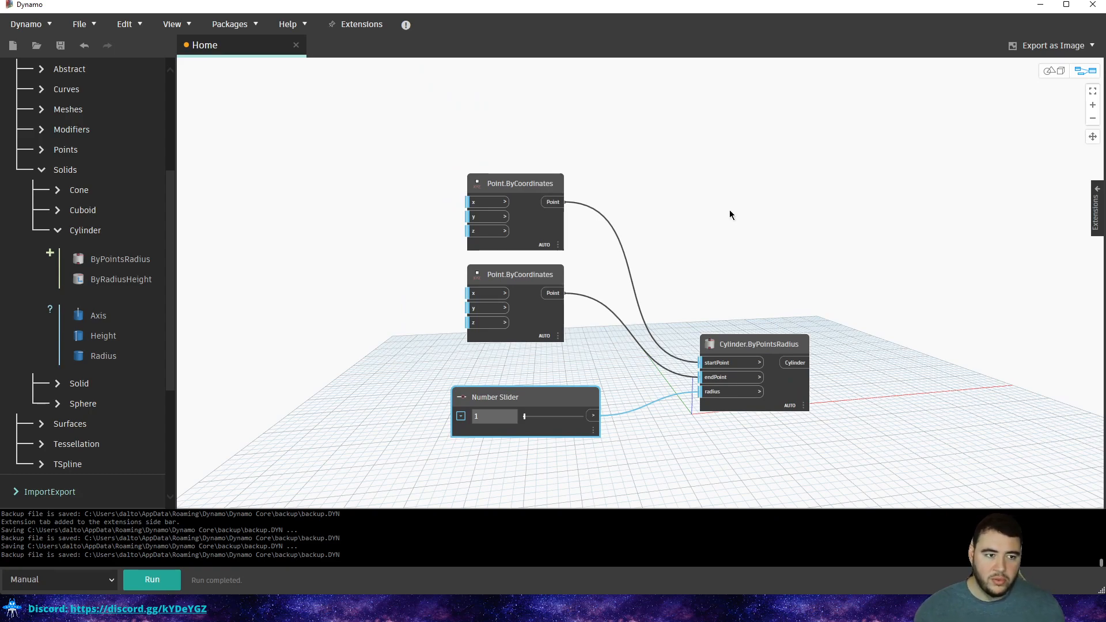
# Rearrange the point nodes and create a Code Block left of the second point.
pyautogui.moveTo(596, 172); pyautogui.dragTo(486, 304)
pyautogui.click(636, 241)
pyautogui.moveTo(664, 324); pyautogui.dragTo(657, 308, button='middle')
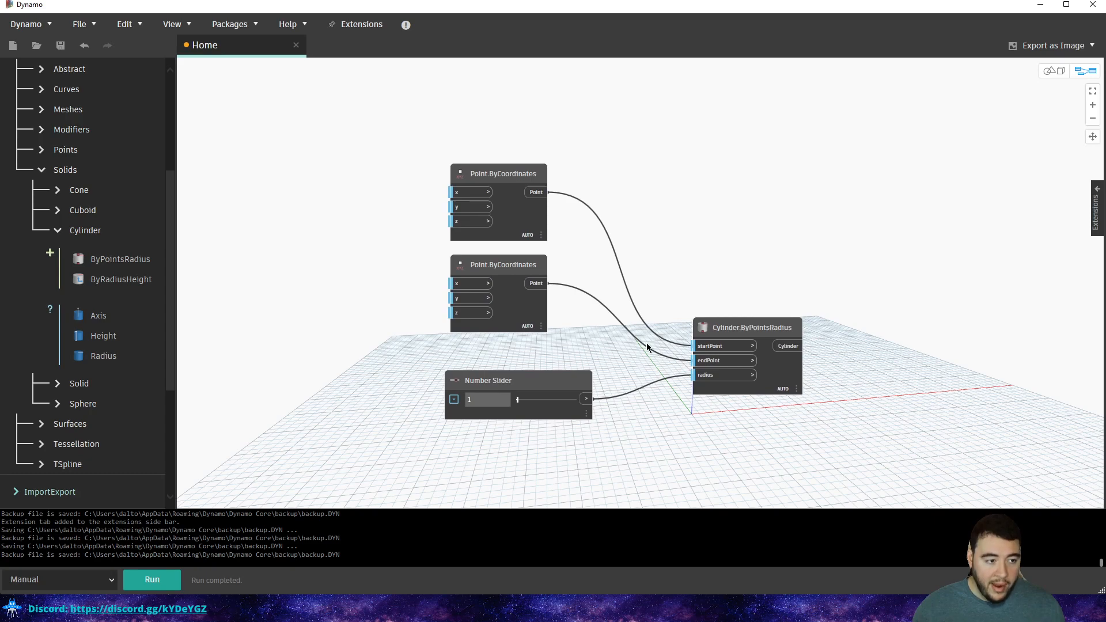
pyautogui.moveTo(497, 267); pyautogui.dragTo(537, 287)
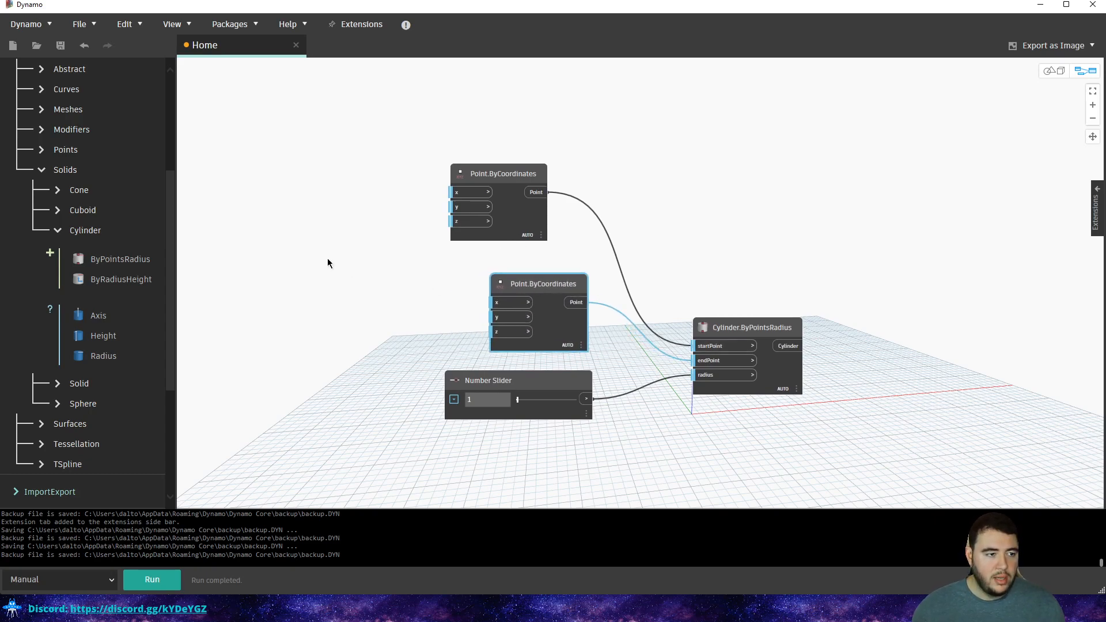
pyautogui.doubleClick(358, 298)
pyautogui.moveTo(398, 257)
pyautogui.mouseDown()
pyautogui.moveTo(315, 342)
pyautogui.moveTo(399, 254)
pyautogui.mouseUp()
pyautogui.click(347, 311)
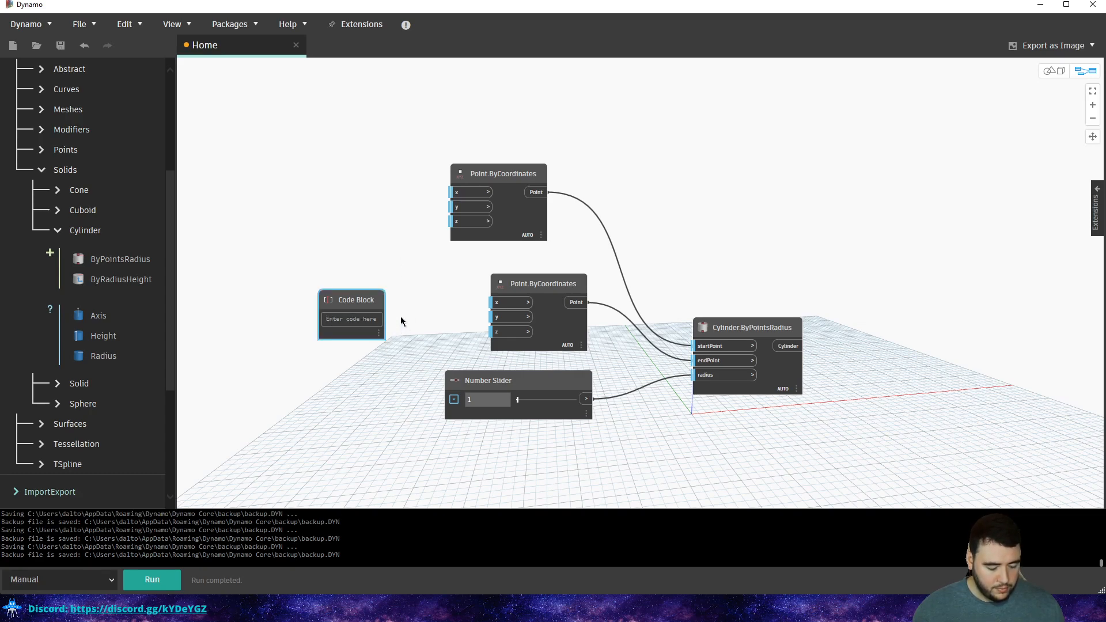
# Enter 3 in the Code Block, wire it to the second point's z, and inspect the 3D view.
pyautogui.write('3')
pyautogui.click(395, 266)
pyautogui.moveTo(379, 318); pyautogui.dragTo(492, 332)
pyautogui.press('Escape')
pyautogui.moveTo(686, 247); pyautogui.dragTo(711, 235, button='middle')
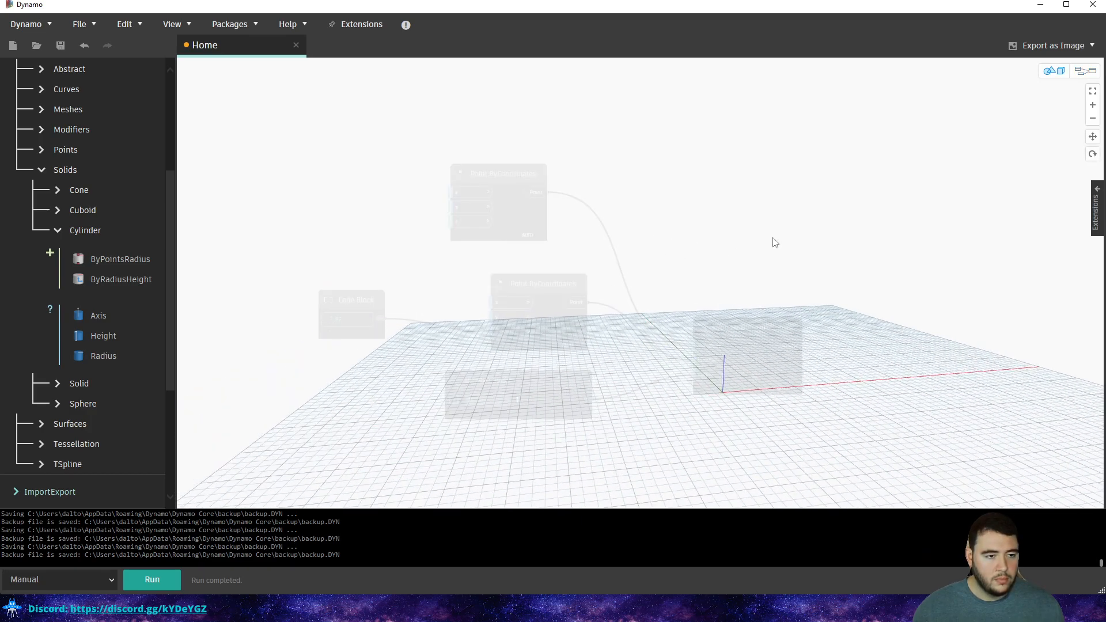
pyautogui.click(1064, 70)
pyautogui.click(1090, 96)
pyautogui.scroll(5, 596, 314)
pyautogui.moveTo(710, 225); pyautogui.dragTo(702, 273, button='right')
pyautogui.moveTo(702, 273); pyautogui.dragTo(695, 299, button='middle')
pyautogui.press('Escape')
# Set the run mode to Automatic and lower the radius slider to 0.
pyautogui.click(87, 581)
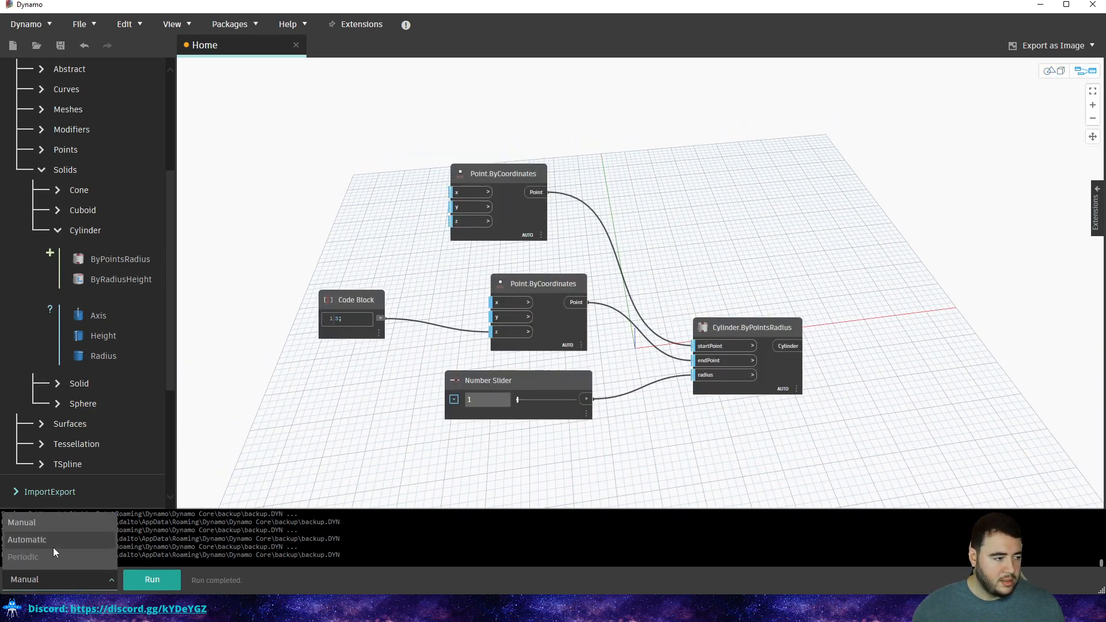
pyautogui.click(54, 545)
pyautogui.hotkey('ctrl', 'b')
pyautogui.scroll(5, 663, 328)
pyautogui.moveTo(662, 329); pyautogui.dragTo(644, 291, button='right')
pyautogui.press('Escape')
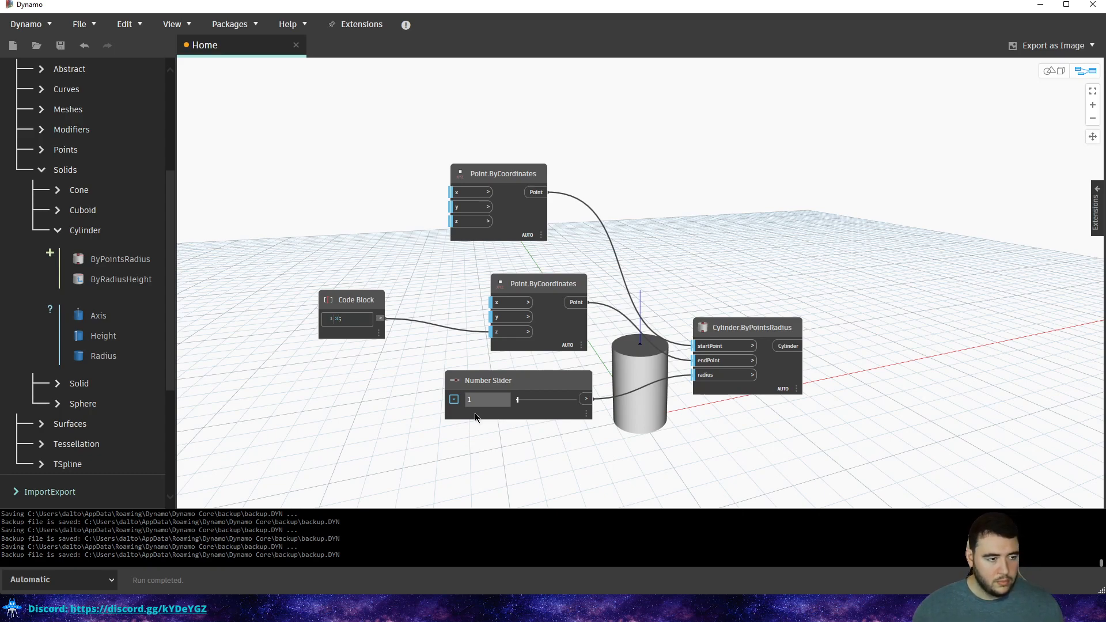
pyautogui.moveTo(517, 399); pyautogui.dragTo(516, 399)
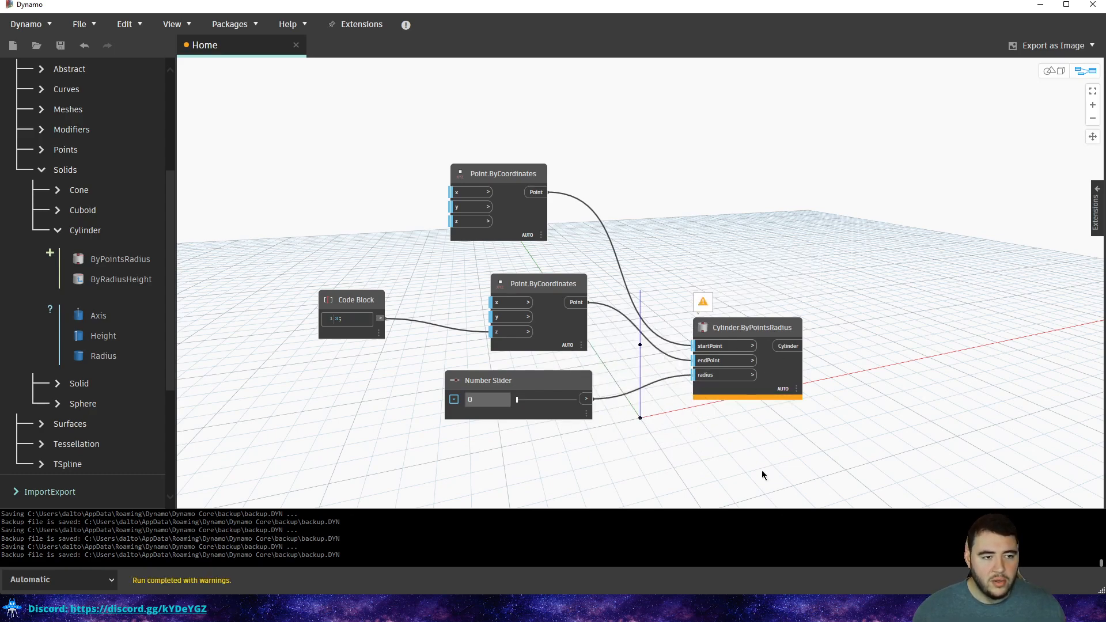
# Read and dismiss the radius warning on the Cylinder.ByPointsRadius node.
pyautogui.moveTo(709, 302)
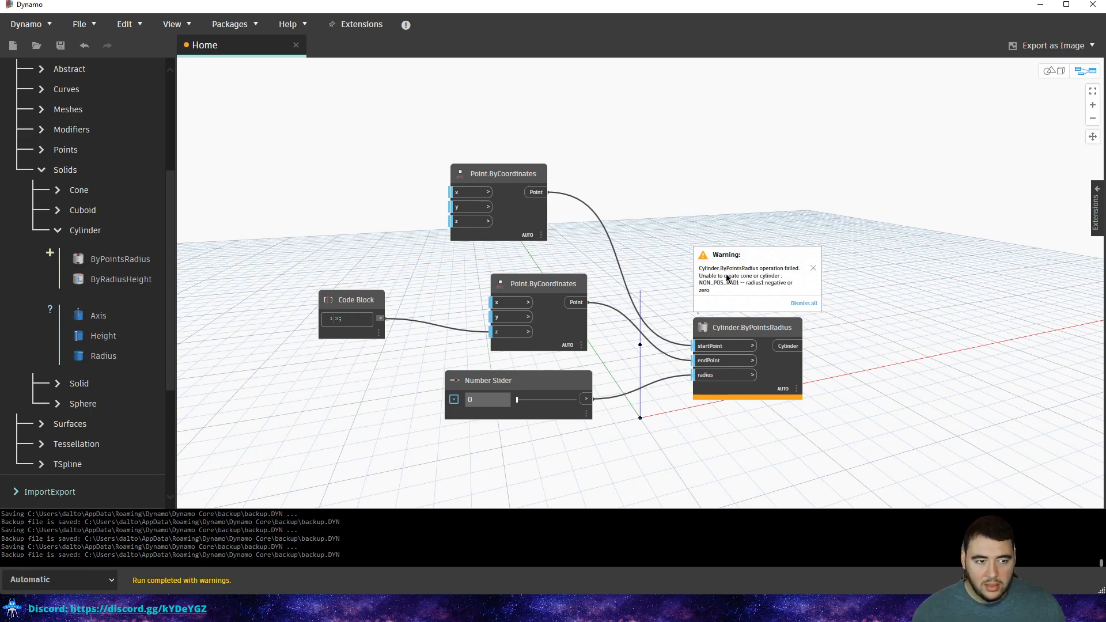
pyautogui.scroll(3, 712, 303)
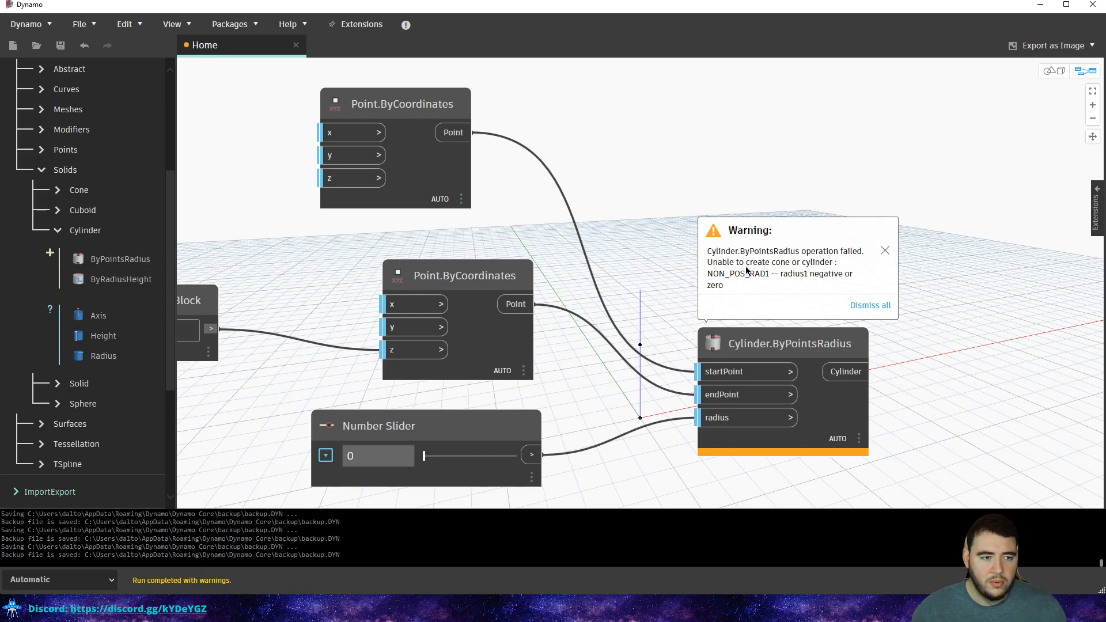
pyautogui.click(866, 306)
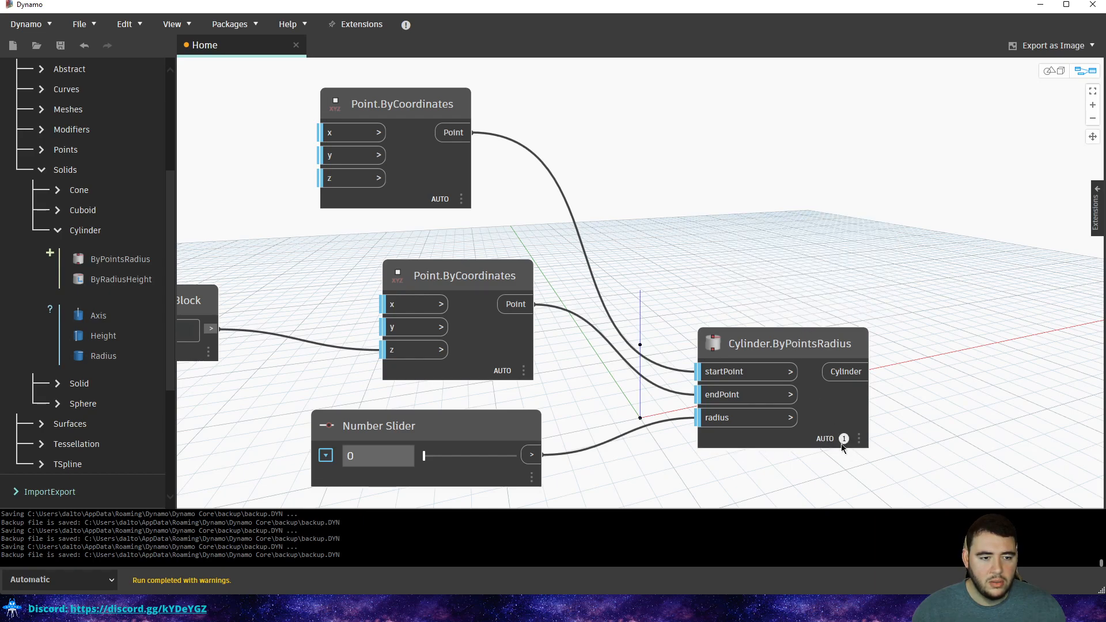
pyautogui.moveTo(859, 387); pyautogui.dragTo(845, 346, button='middle')
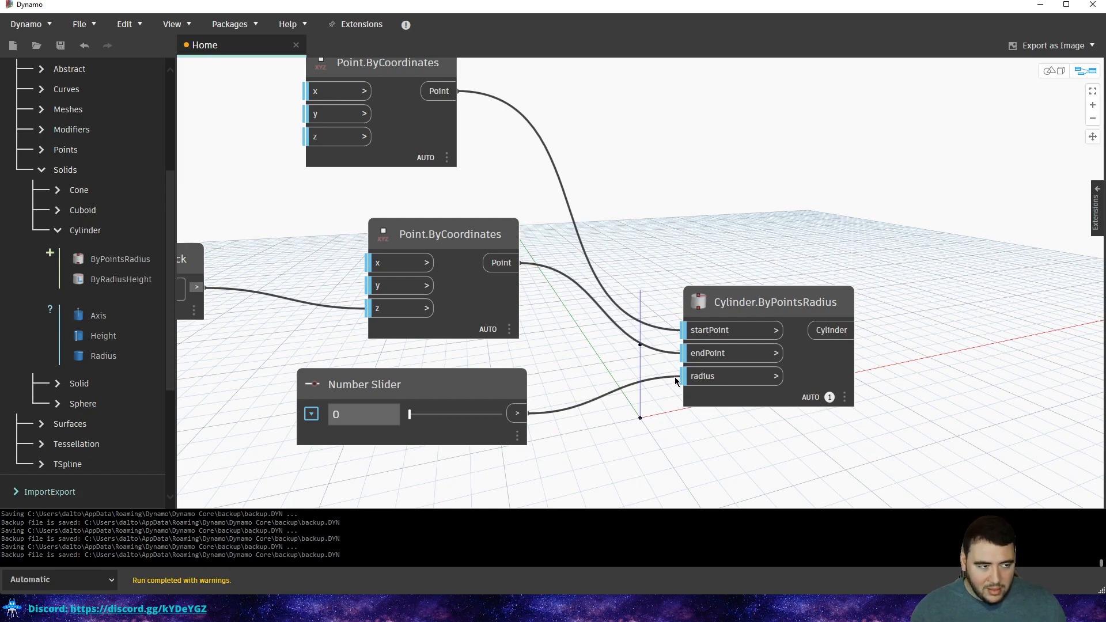
pyautogui.click(830, 397)
pyautogui.click(841, 398)
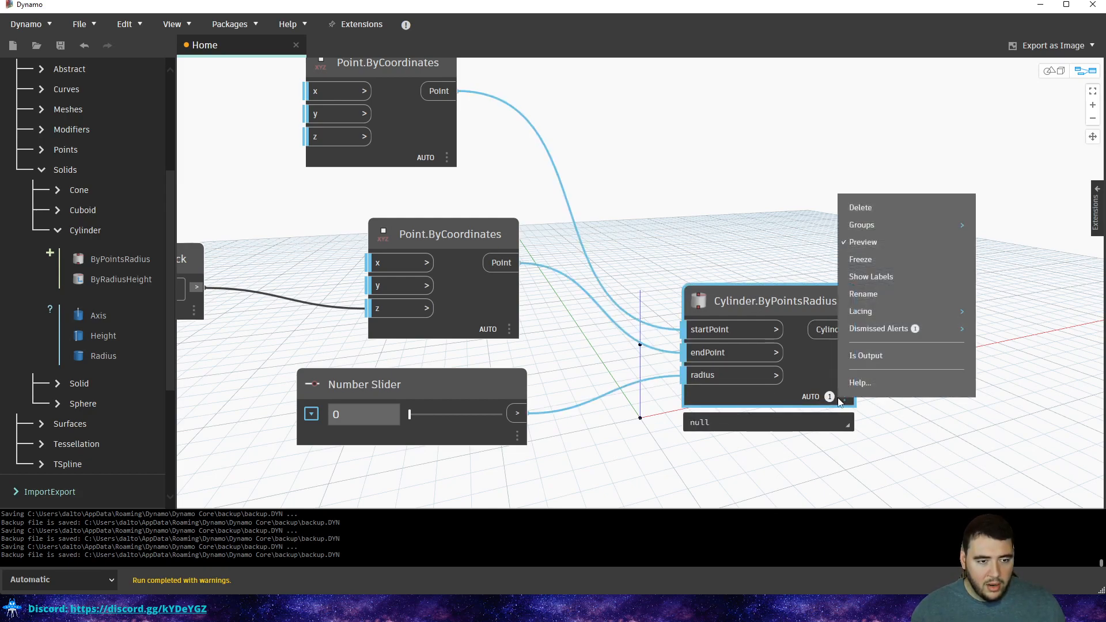
pyautogui.click(763, 196)
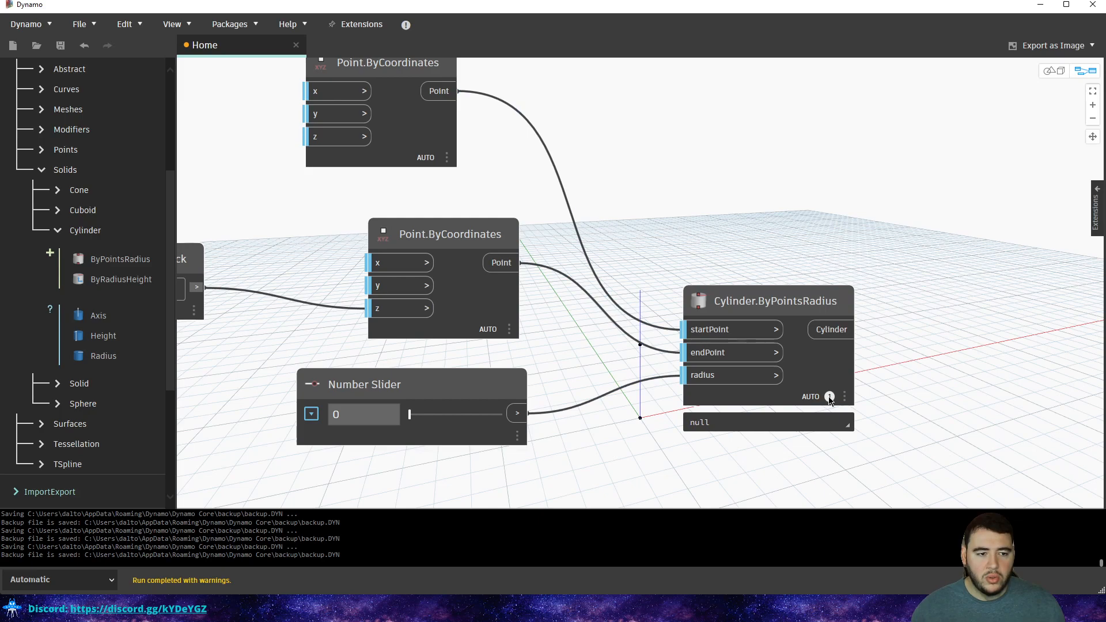
pyautogui.moveTo(843, 421)
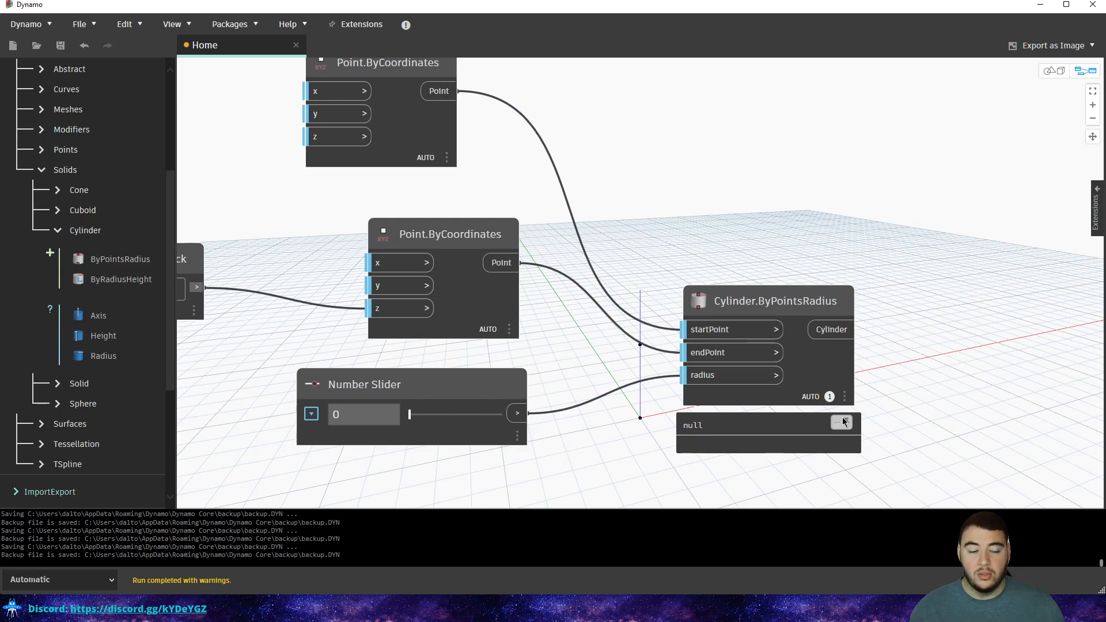
pyautogui.click(812, 402)
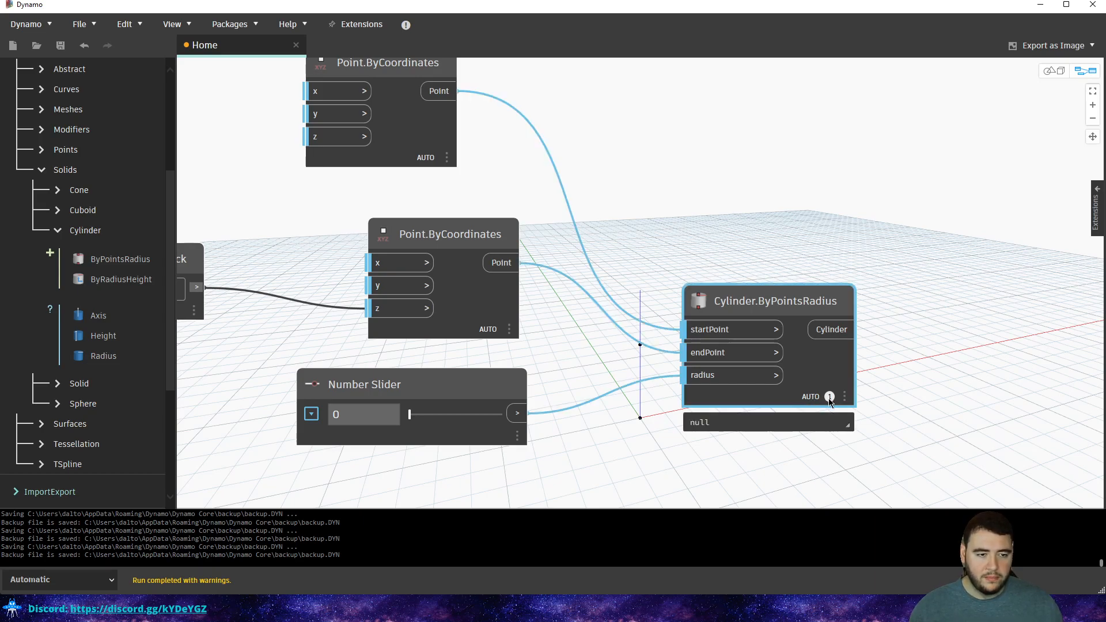
pyautogui.click(845, 397)
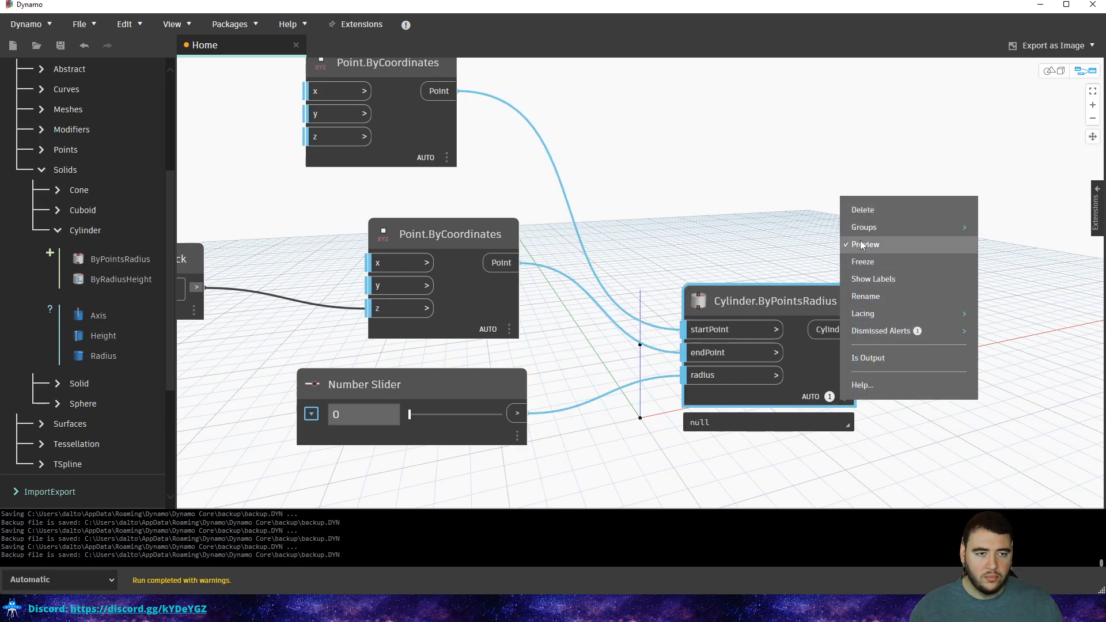
pyautogui.click(865, 245)
pyautogui.click(837, 398)
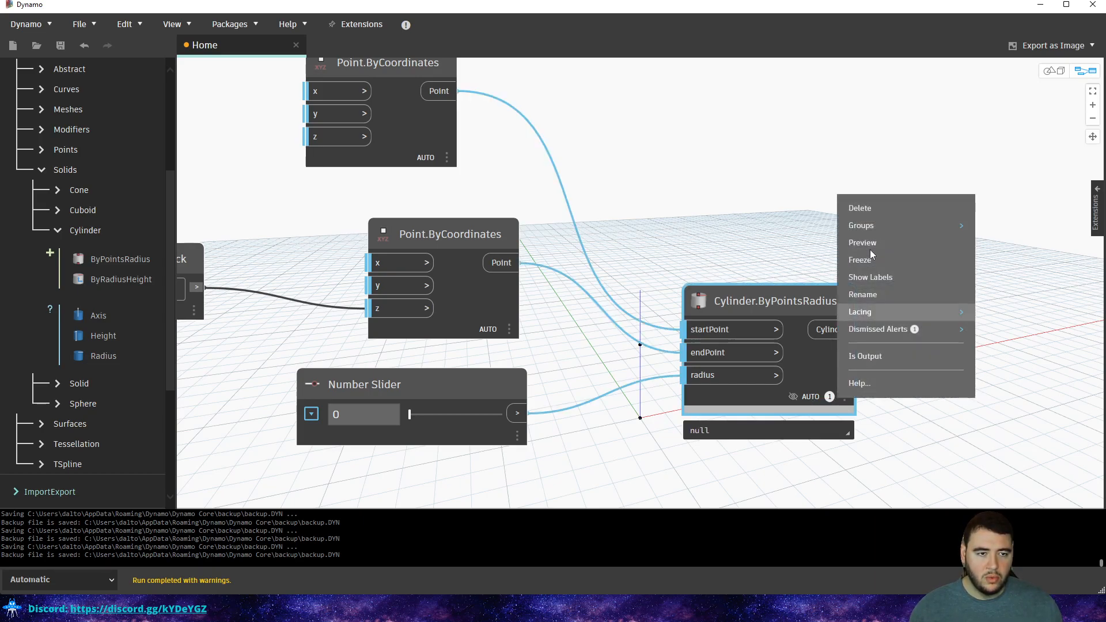
pyautogui.click(867, 242)
pyautogui.click(846, 396)
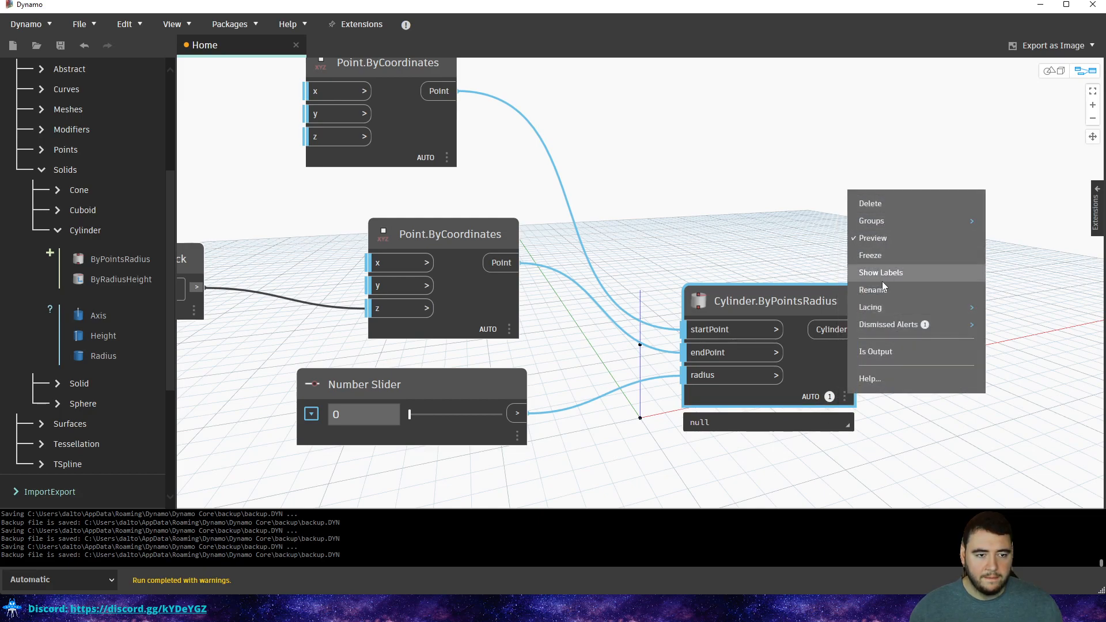
pyautogui.moveTo(893, 328)
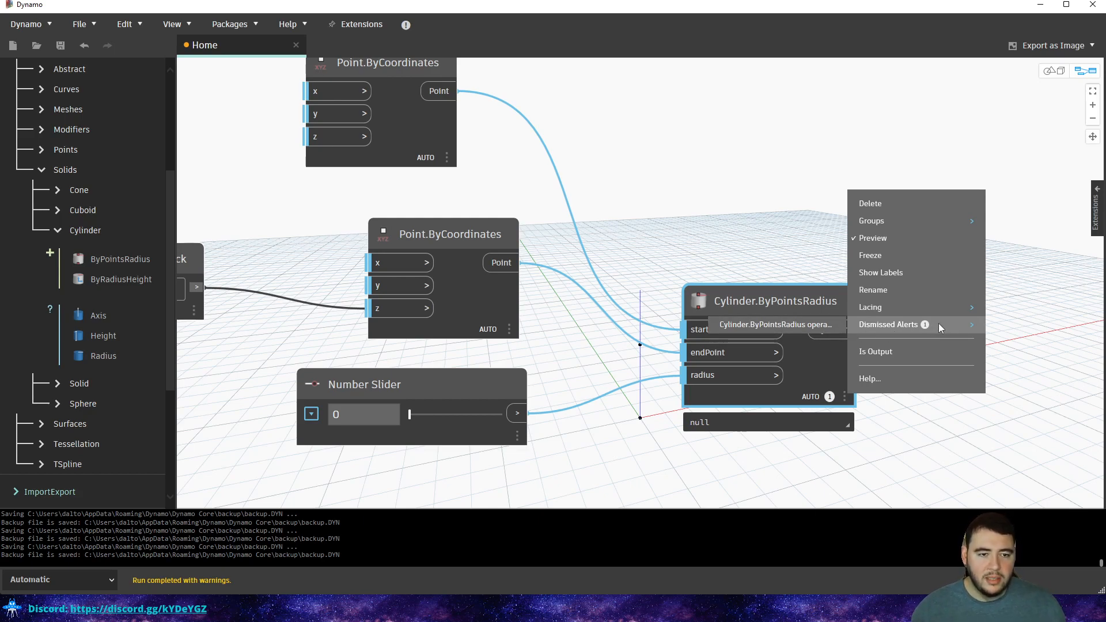
pyautogui.click(817, 327)
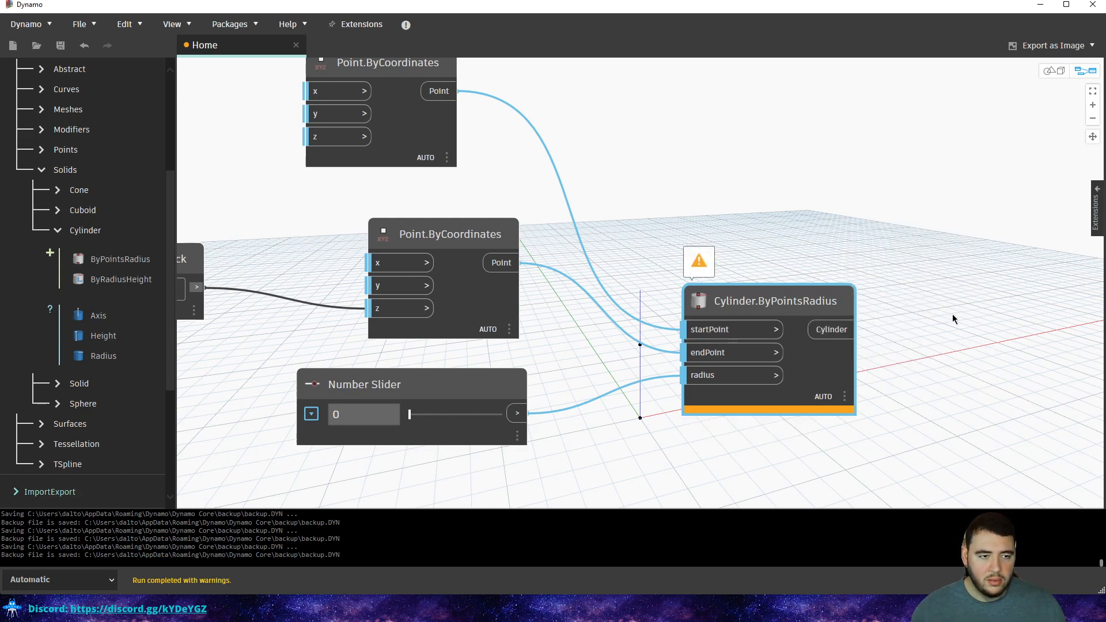
pyautogui.rightClick(840, 313)
pyautogui.moveTo(880, 424)
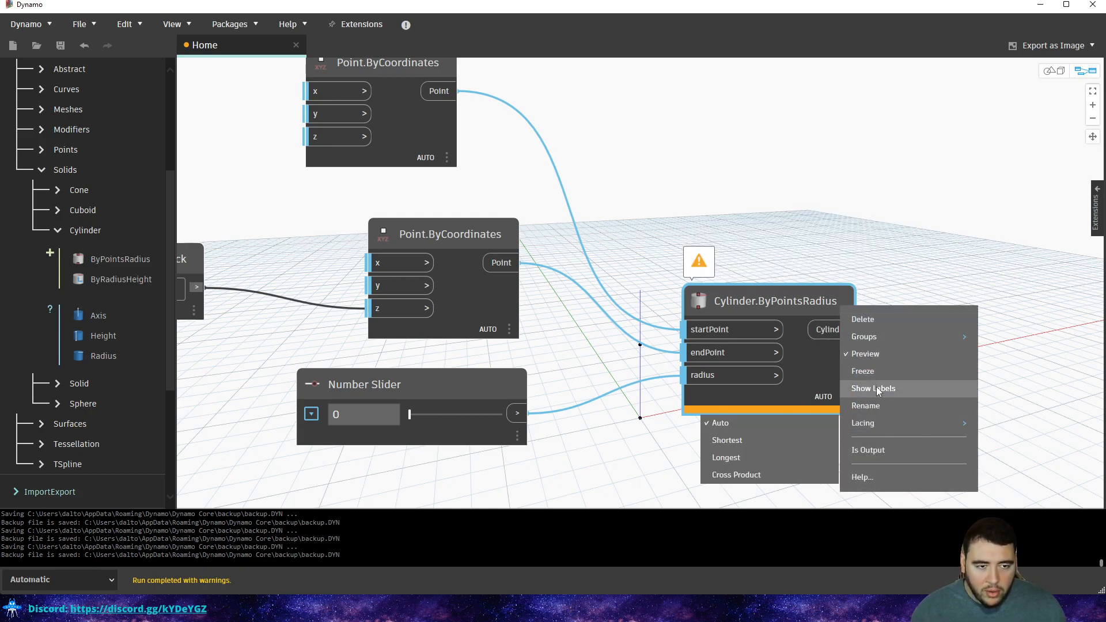
pyautogui.click(837, 208)
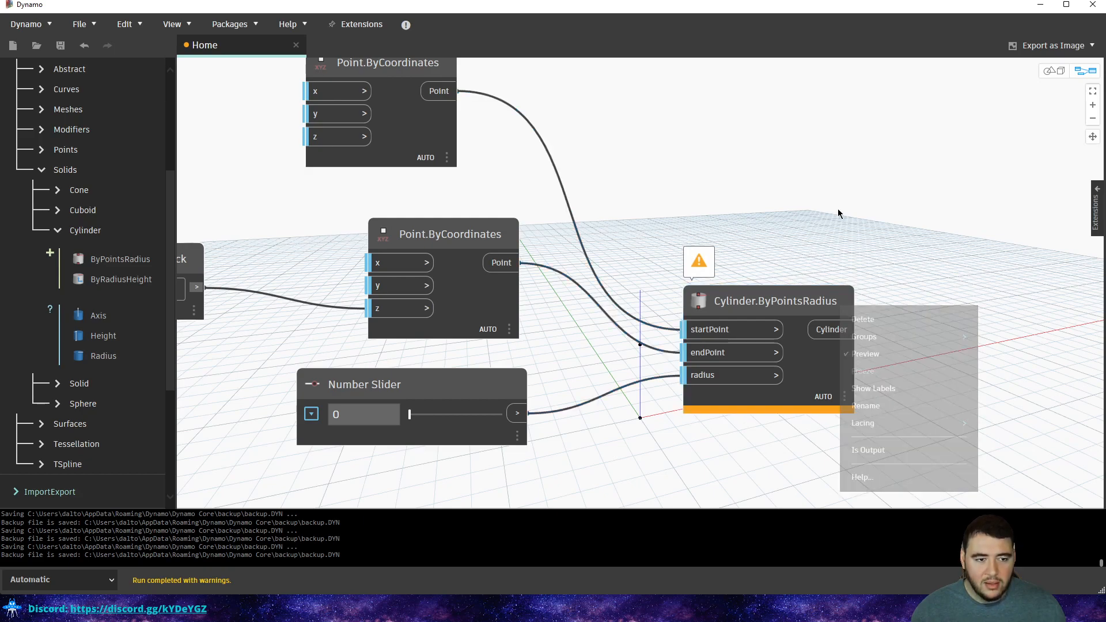
pyautogui.click(847, 398)
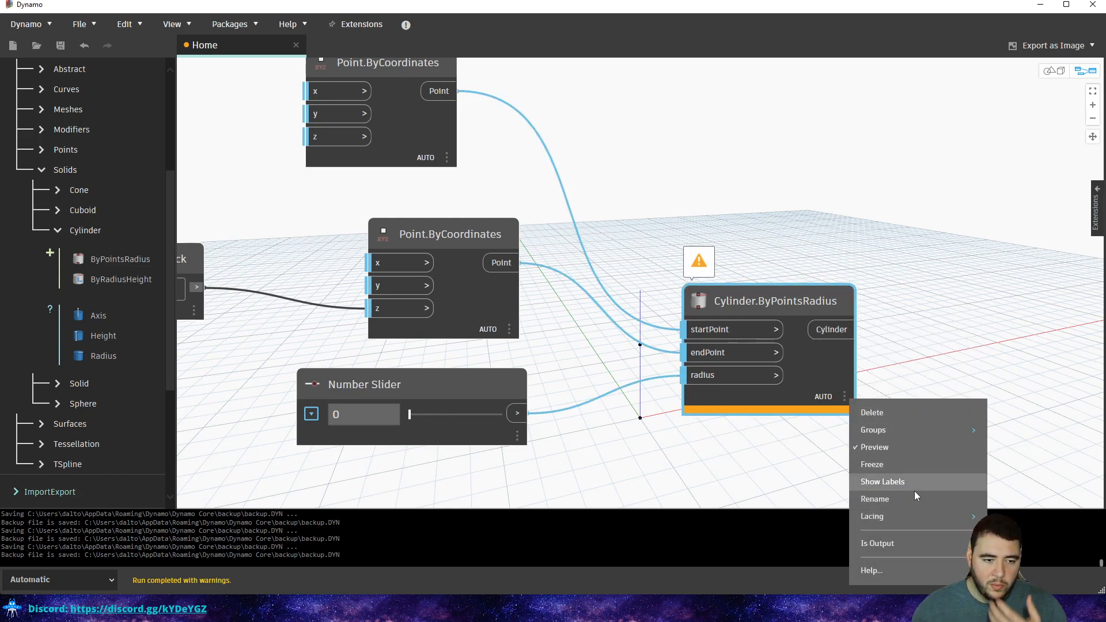
pyautogui.moveTo(904, 516)
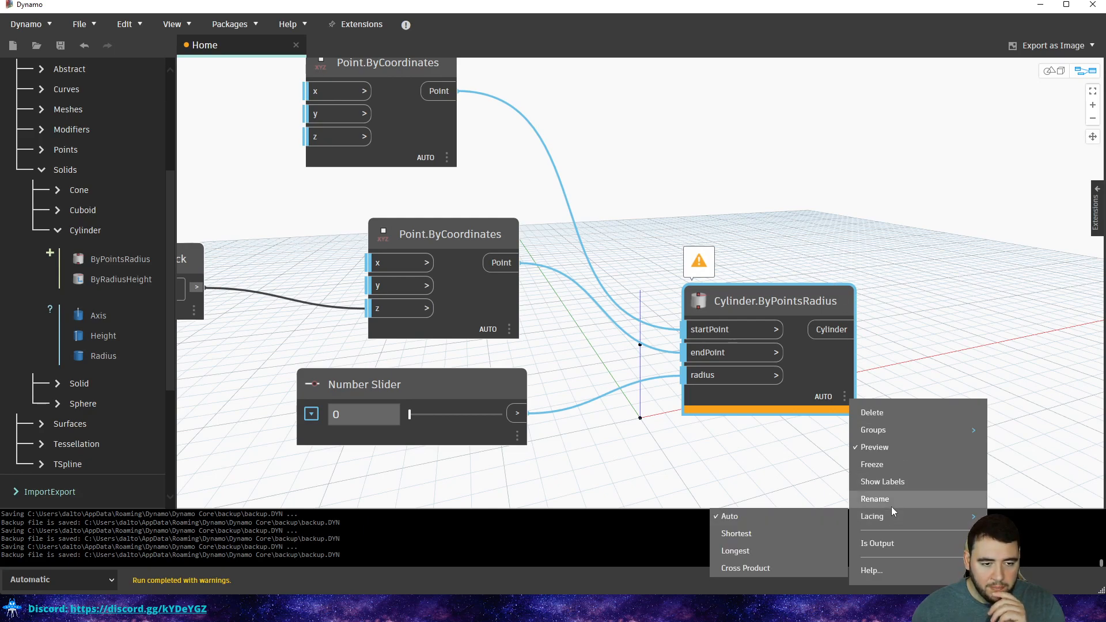
pyautogui.click(704, 261)
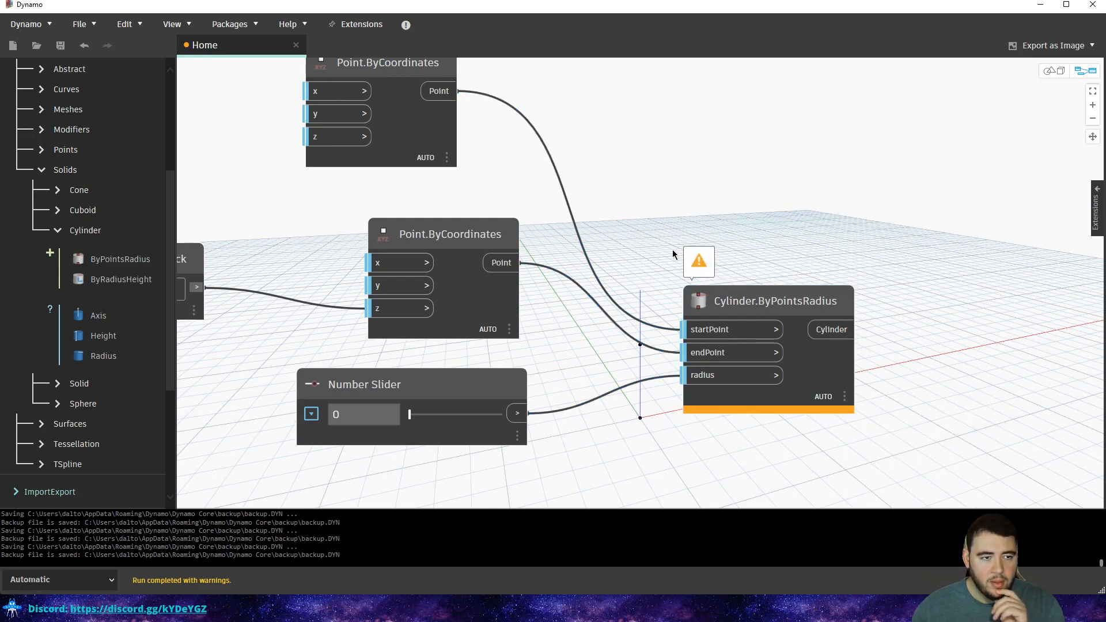
pyautogui.moveTo(694, 260)
pyautogui.click(844, 264)
pyautogui.scroll(-5, 772, 233)
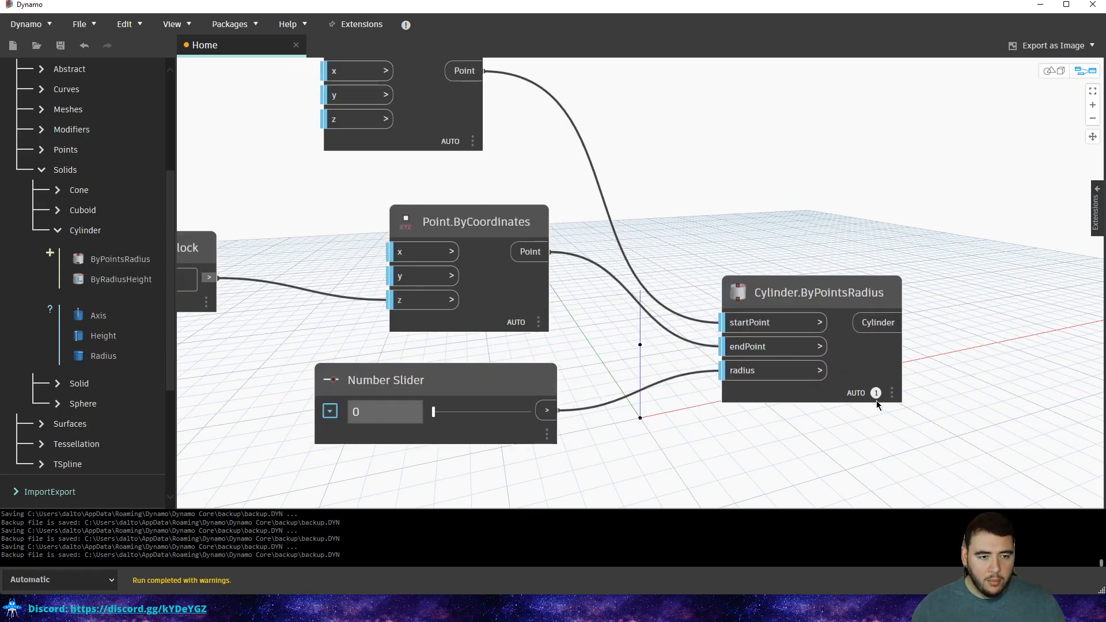
pyautogui.scroll(-3, 509, 264)
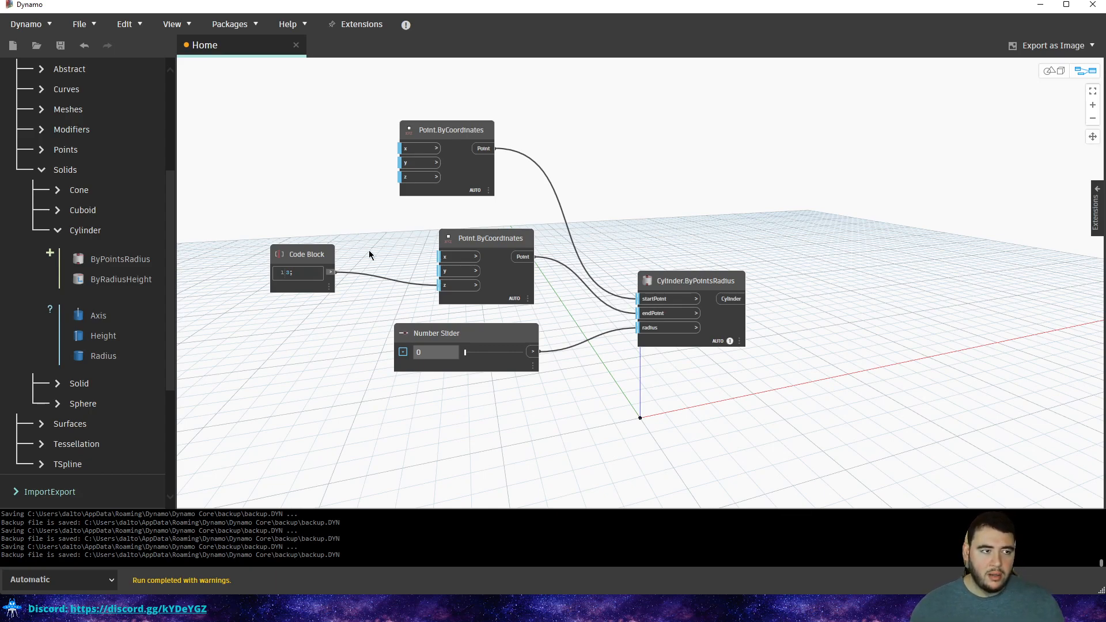
pyautogui.scroll(2, 494, 190)
pyautogui.moveTo(769, 369)
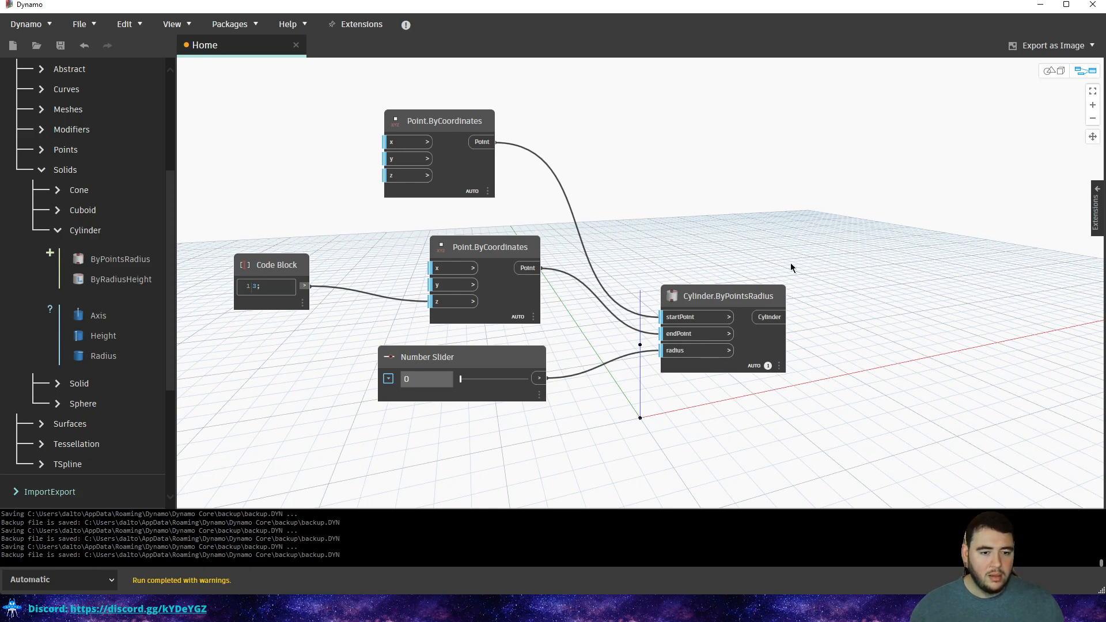
# Set the cylinder's radius slider to 5, then to 4.
pyautogui.scroll(-5, 696, 262)
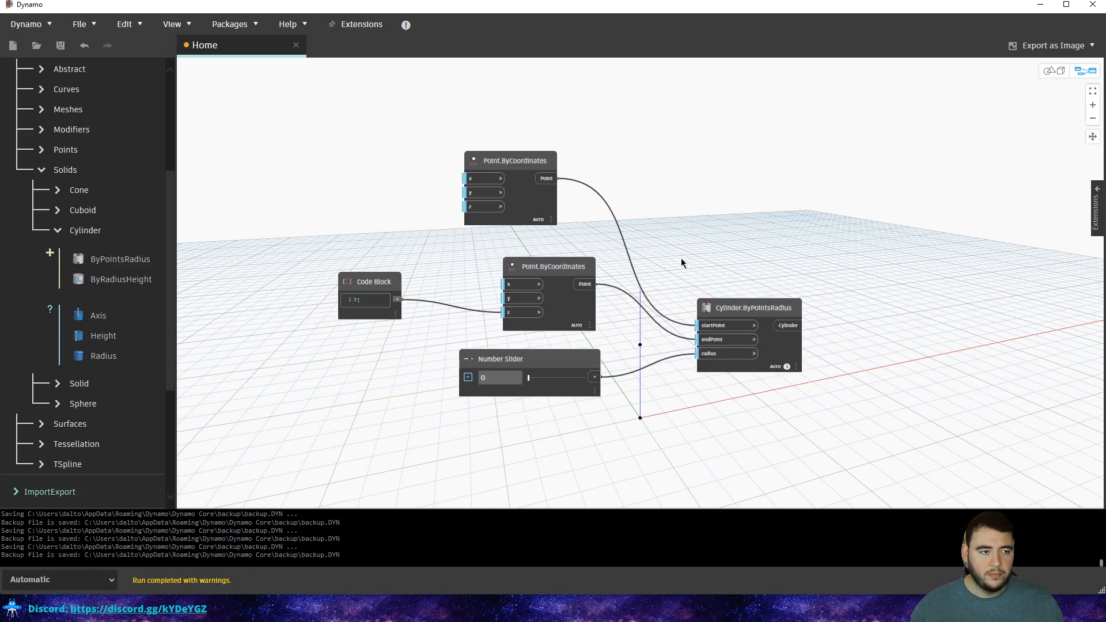
pyautogui.moveTo(627, 185); pyautogui.dragTo(530, 374)
pyautogui.click(711, 189)
pyautogui.press('Escape')
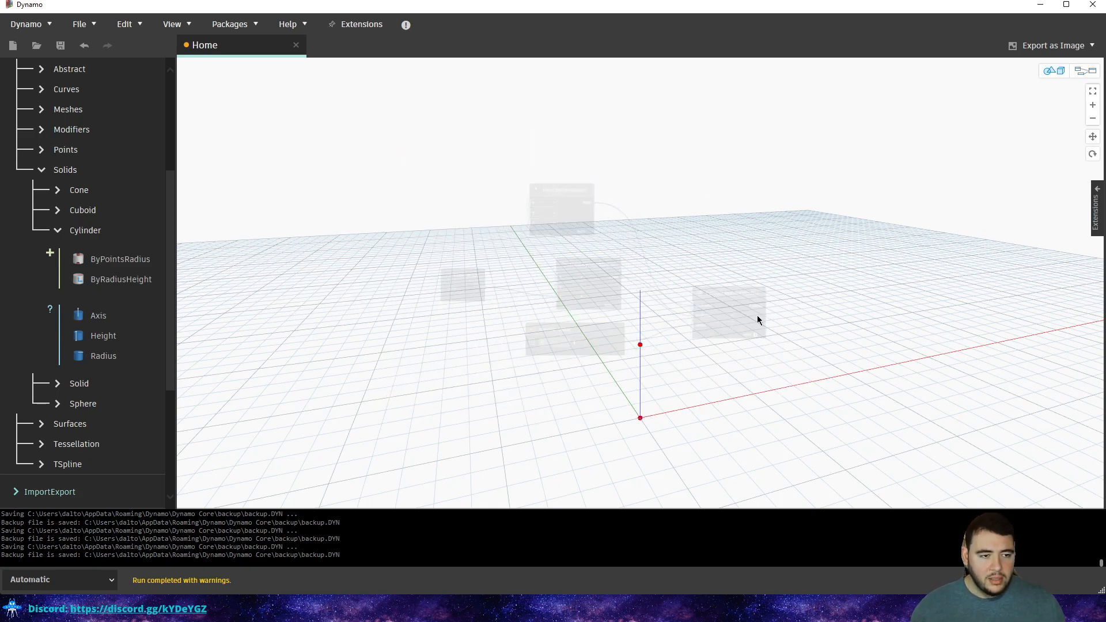
pyautogui.rightClick(751, 310)
pyautogui.scroll(4, 775, 279)
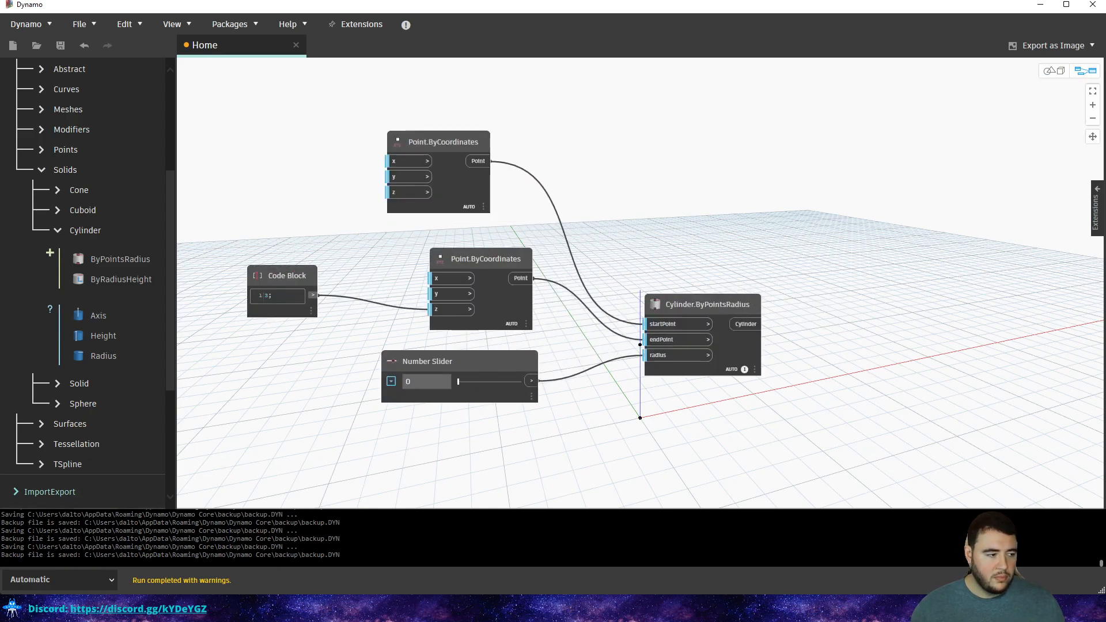
pyautogui.doubleClick(427, 382)
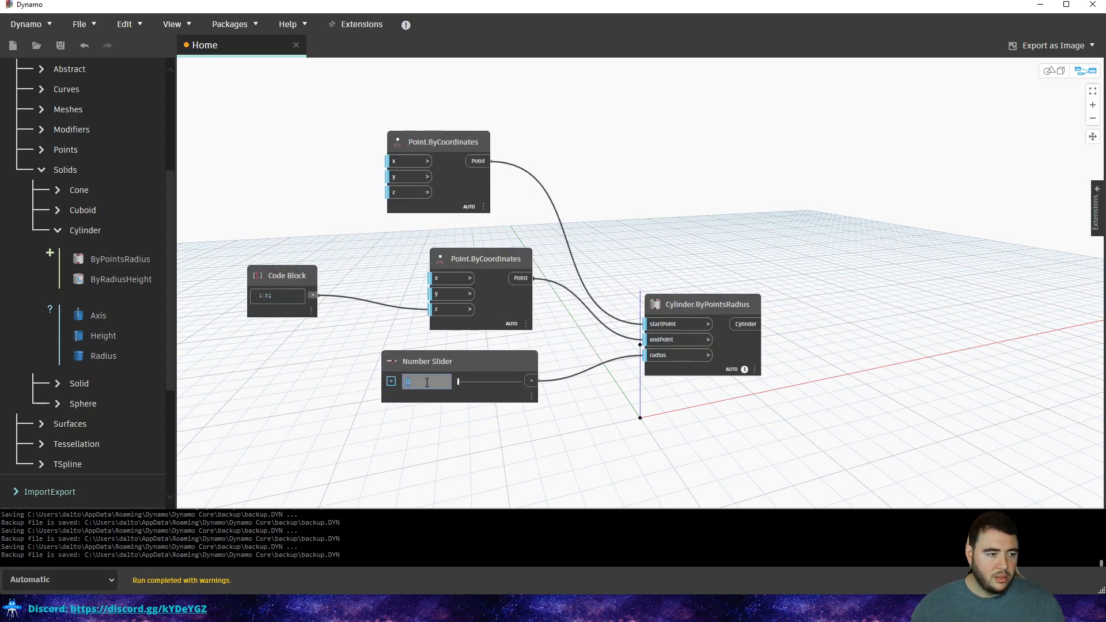
pyautogui.press('Return')
pyautogui.scroll(-4, 696, 203)
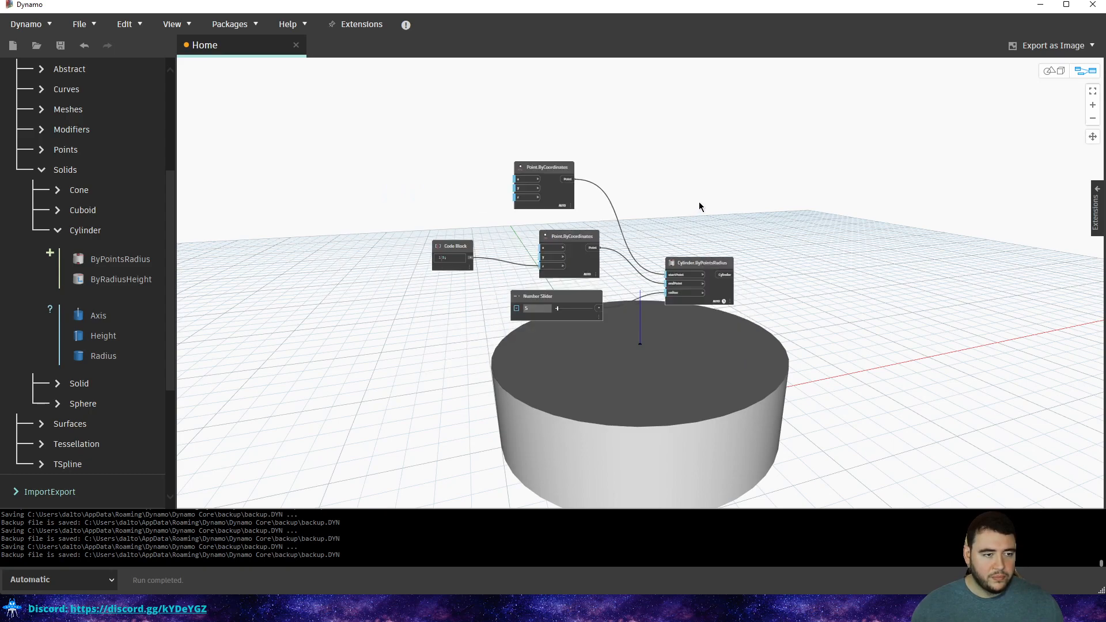
pyautogui.doubleClick(539, 309)
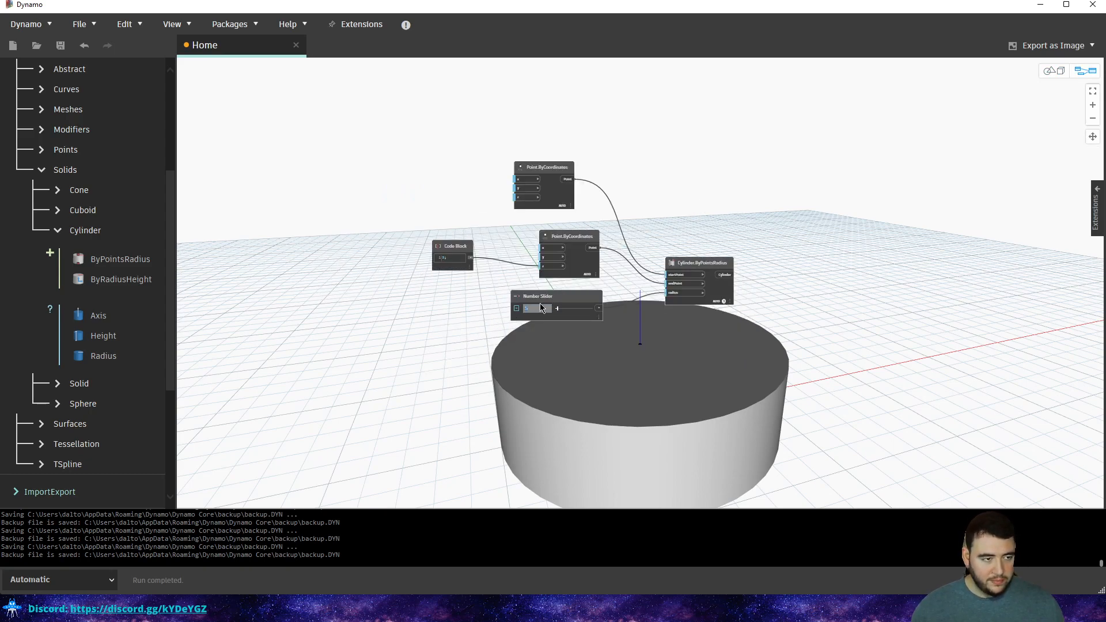
pyautogui.click(709, 182)
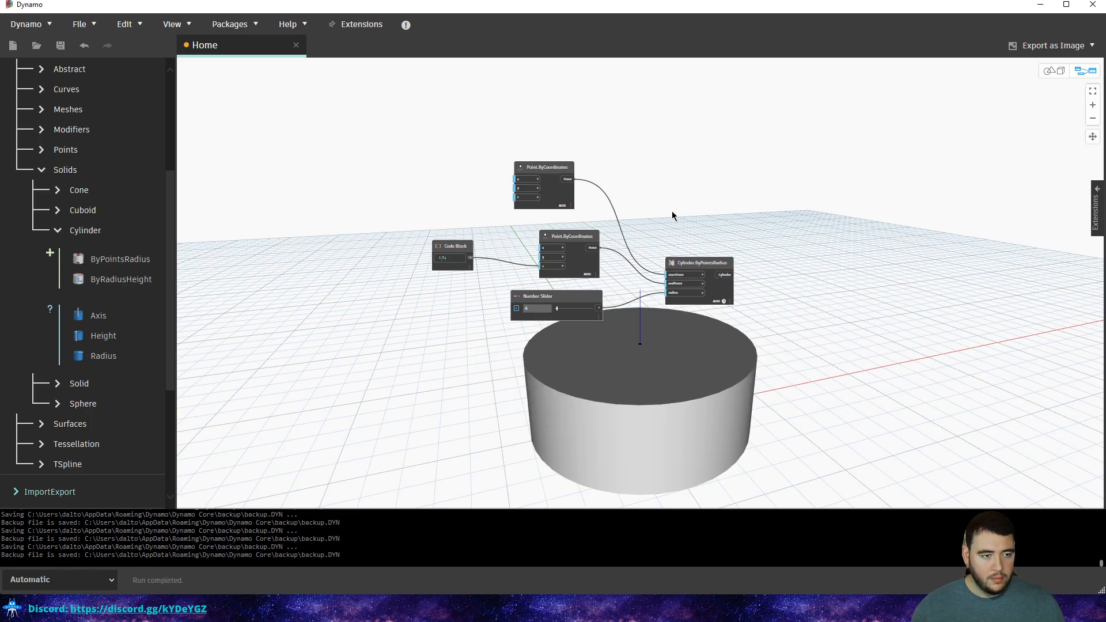
# Inspect the radius-4 base disc in the 3D preview.
pyautogui.scroll(1, 672, 212)
pyautogui.hotkey('ctrl', 'b')
pyautogui.moveTo(687, 221); pyautogui.dragTo(761, 186, button='middle')
pyautogui.moveTo(772, 241)
pyautogui.mouseDown(button='right')
pyautogui.moveTo(766, 227)
pyautogui.moveTo(762, 237)
pyautogui.mouseUp(button='right')
pyautogui.hotkey('ctrl', 'b')
# Move the second Point.ByCoordinates node up-left next to the Code Block.
pyautogui.moveTo(766, 217); pyautogui.dragTo(533, 233, button='middle')
pyautogui.moveTo(312, 72); pyautogui.dragTo(499, 104, button='middle')
pyautogui.click(454, 170)
pyautogui.scroll(3, 617, 202)
pyautogui.moveTo(463, 275); pyautogui.dragTo(439, 268)
pyautogui.click(593, 230)
pyautogui.moveTo(599, 230); pyautogui.dragTo(579, 228, button='middle')
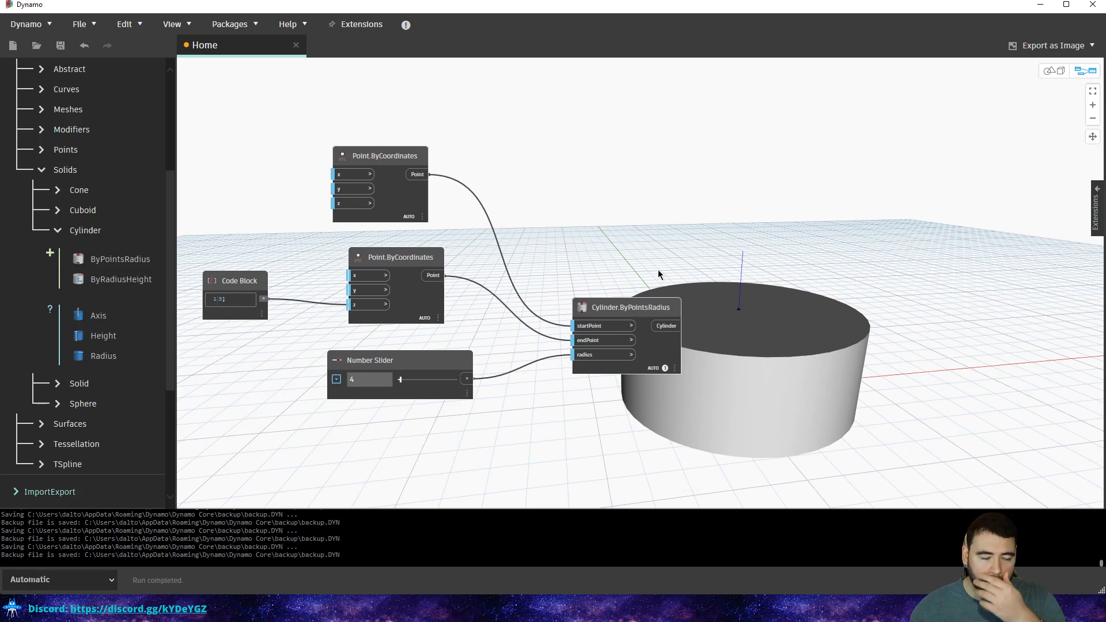
# Copy and paste the five base cylinder nodes, placing the copy upper right.
pyautogui.scroll(5, 138, 205)
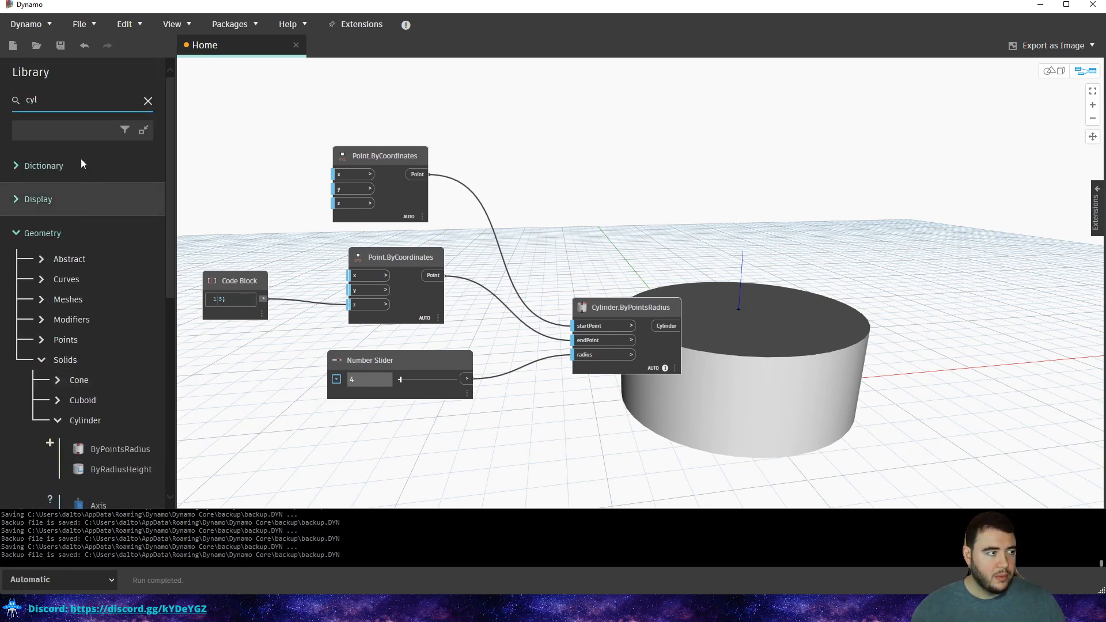
pyautogui.moveTo(617, 194); pyautogui.dragTo(231, 444)
pyautogui.hotkey('ctrl', 'c')
pyautogui.hotkey('ctrl', 'v')
pyautogui.moveTo(806, 315); pyautogui.dragTo(749, 47)
# Reconnect the copied second point to startPoint and rearrange the copied nodes.
pyautogui.moveTo(716, 194); pyautogui.dragTo(612, 261, button='middle')
pyautogui.scroll(1, 806, 183)
pyautogui.scroll(-1, 784, 188)
pyautogui.click(855, 285)
pyautogui.click(856, 271)
pyautogui.moveTo(666, 98)
pyautogui.mouseDown()
pyautogui.moveTo(708, 99)
pyautogui.moveTo(676, 102)
pyautogui.mouseUp()
pyautogui.click(787, 173)
pyautogui.moveTo(730, 197); pyautogui.dragTo(504, 250)
pyautogui.moveTo(687, 204); pyautogui.dragTo(749, 61)
pyautogui.moveTo(661, 112); pyautogui.dragTo(729, 204)
# Add a '1..10' Code Block driving the middle point's z, which becomes the cylinder's endPoint.
pyautogui.doubleClick(604, 220)
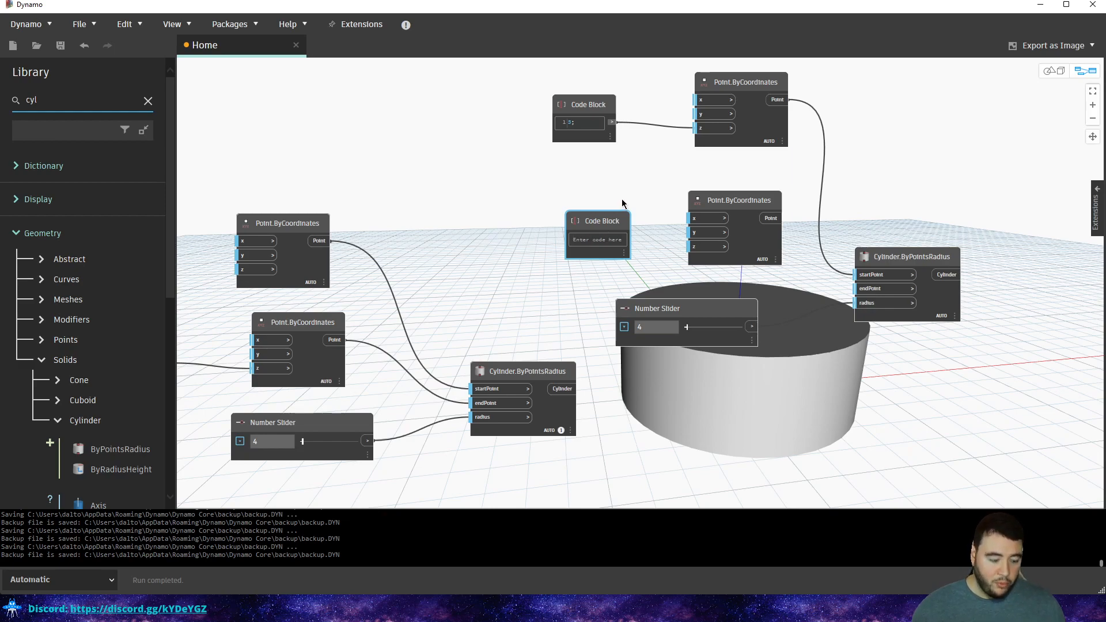
pyautogui.write('1..10')
pyautogui.click(619, 168)
pyautogui.click(625, 238)
pyautogui.click(691, 246)
pyautogui.click(772, 218)
pyautogui.click(856, 288)
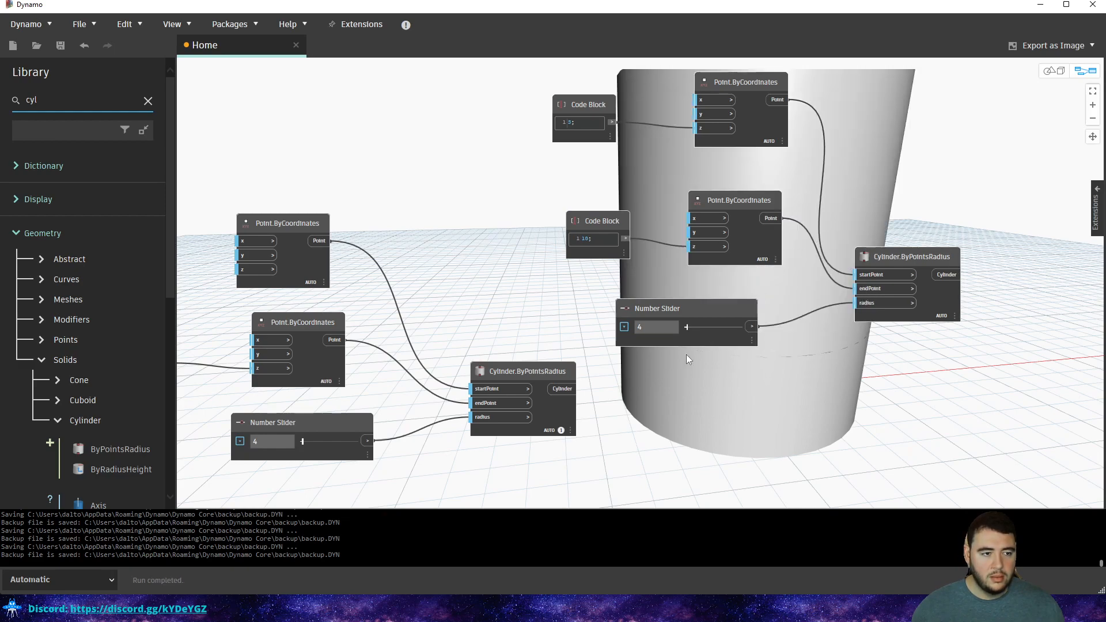
# Set the new cylinder's radius slider to 0.5 and check the 3D preview.
pyautogui.doubleClick(651, 328)
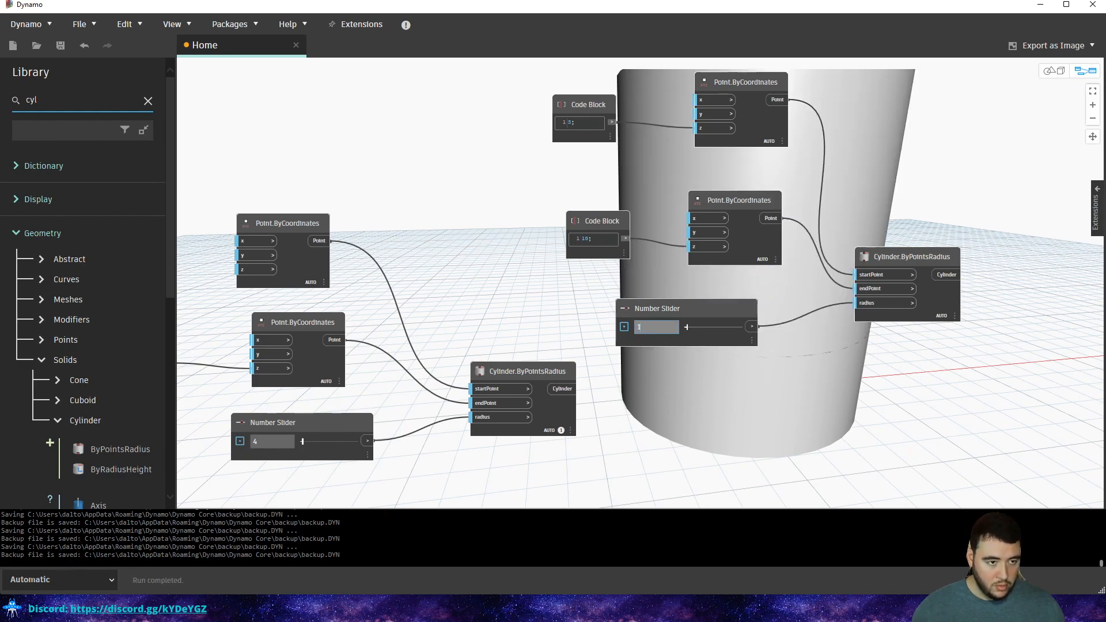
pyautogui.write('1')
pyautogui.press('BackSpace')
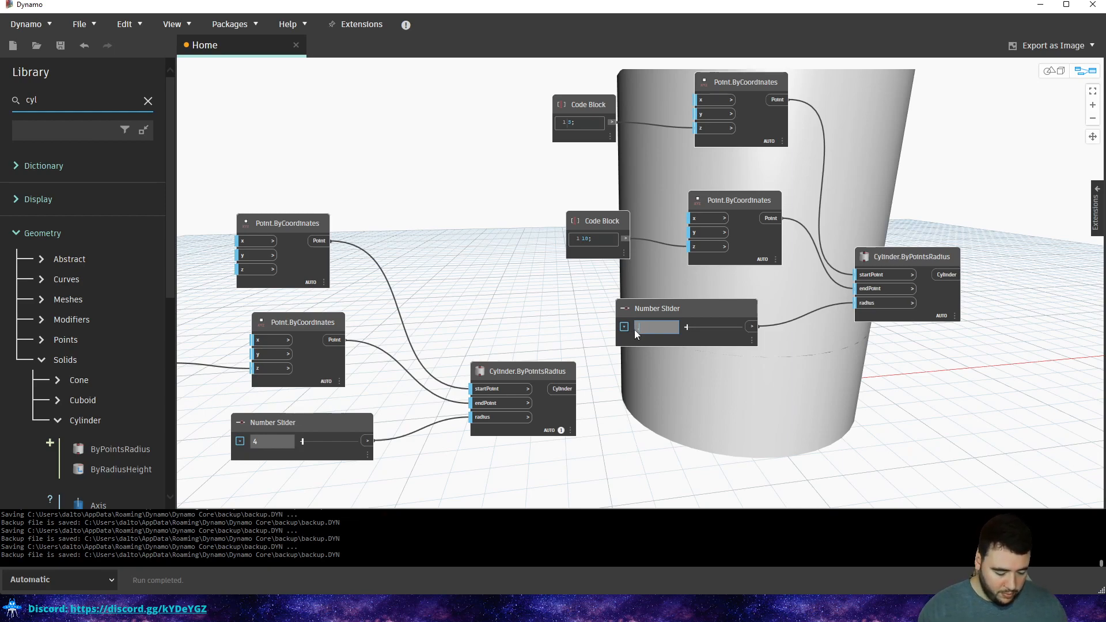
pyautogui.write('.5')
pyautogui.press('Return')
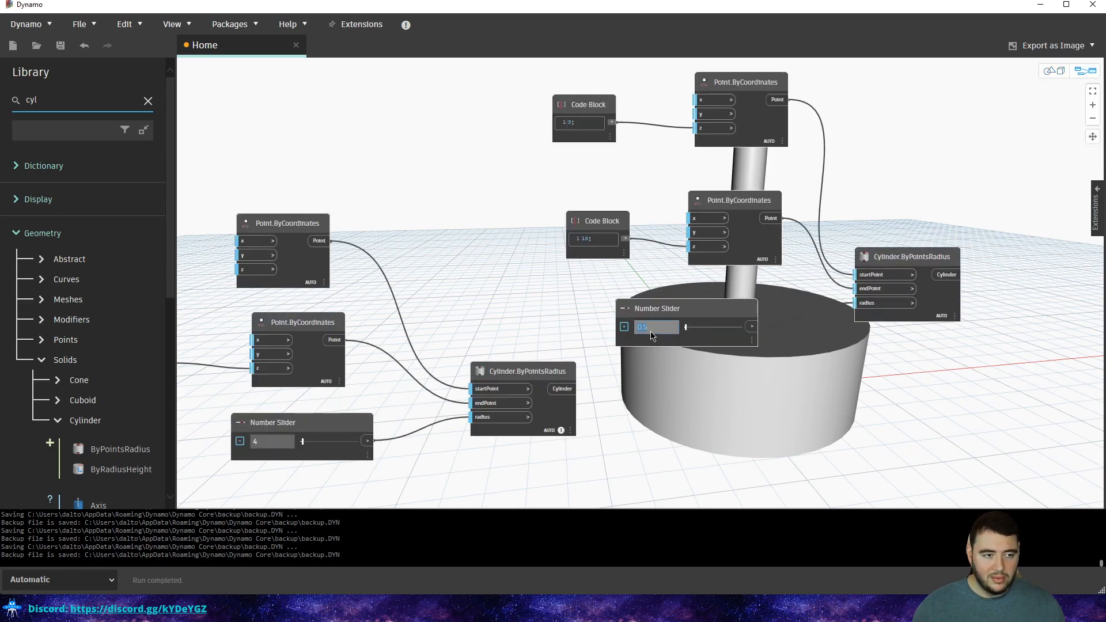
pyautogui.hotkey('ctrl', 'b')
pyautogui.scroll(-4, 749, 272)
pyautogui.scroll(-2, 748, 272)
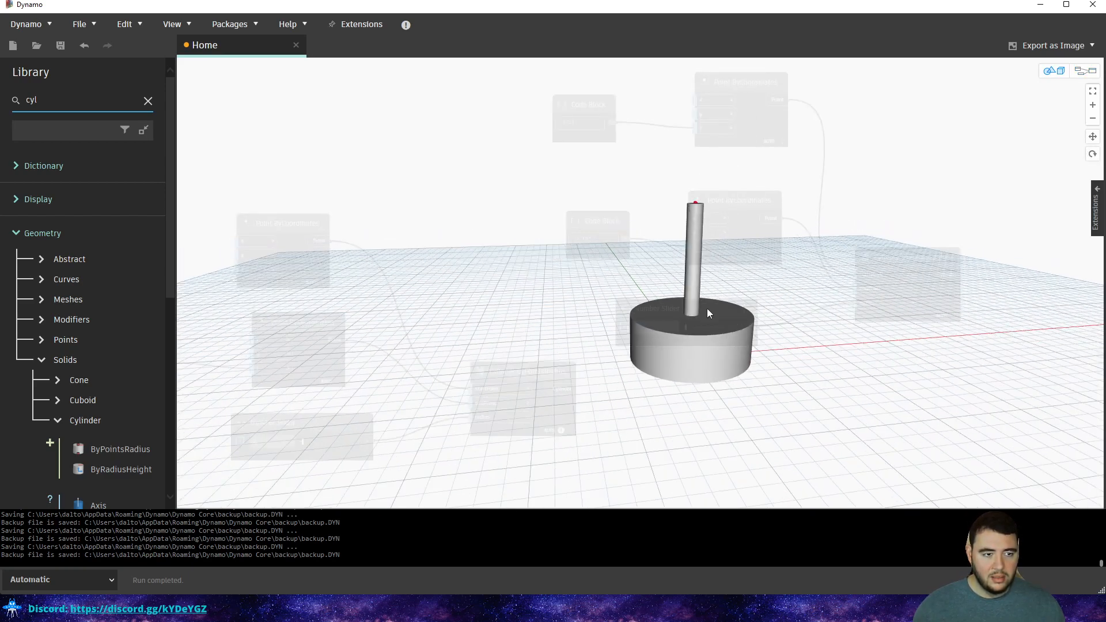
pyautogui.hotkey('ctrl', 'b')
# Change the radius to 0.01, then 0.3, and orbit around both cylinders.
pyautogui.doubleClick(654, 328)
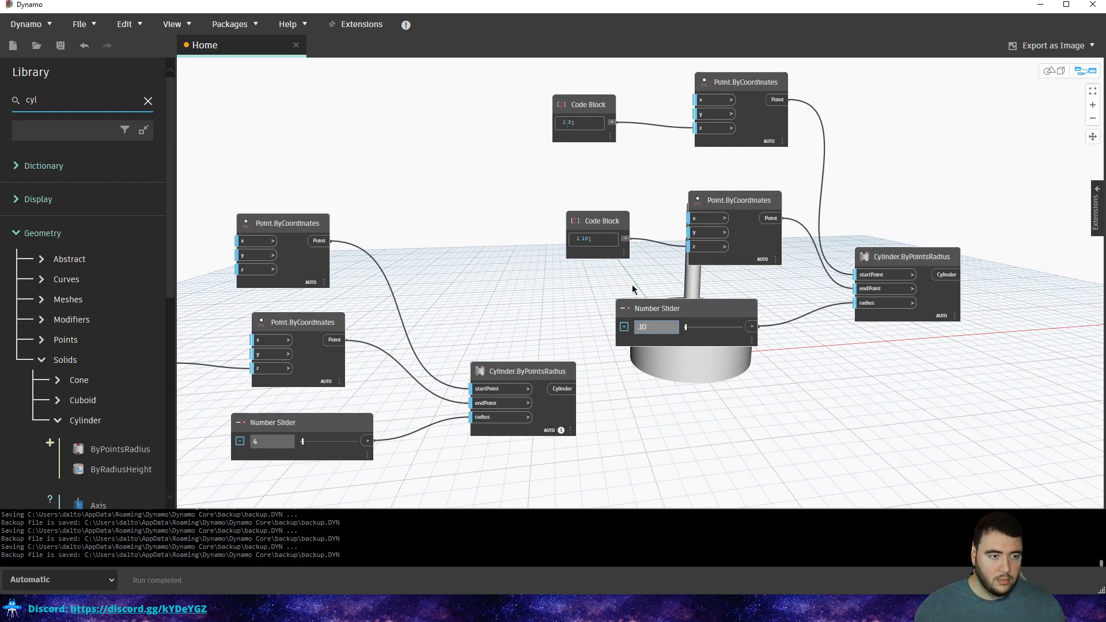
pyautogui.moveTo(655, 330); pyautogui.dragTo(626, 329)
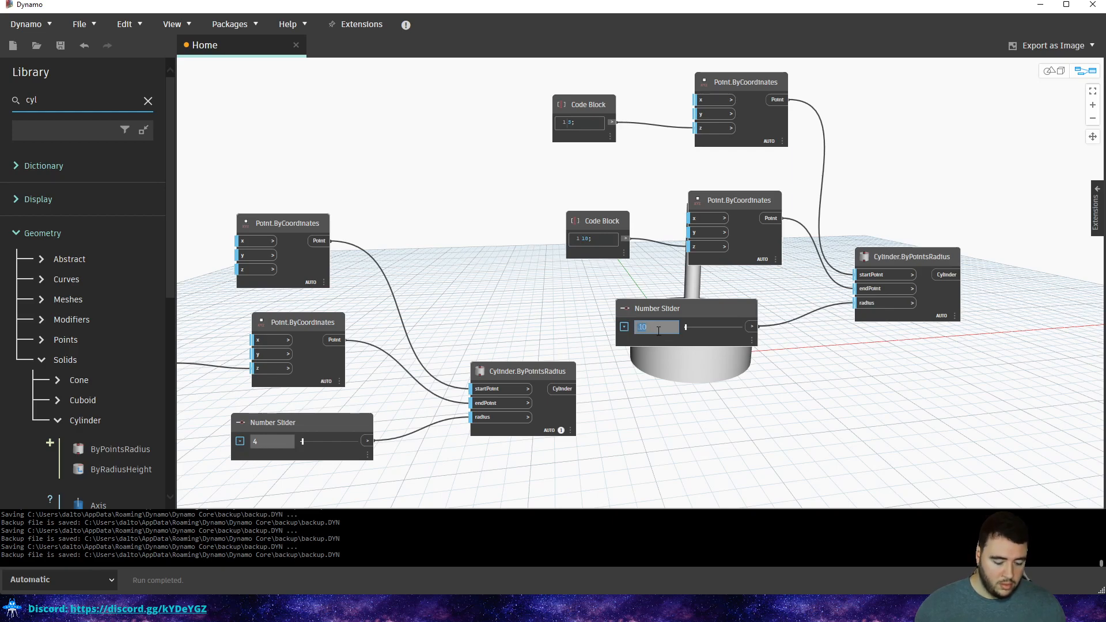
pyautogui.press('BackSpace')
pyautogui.write('.')
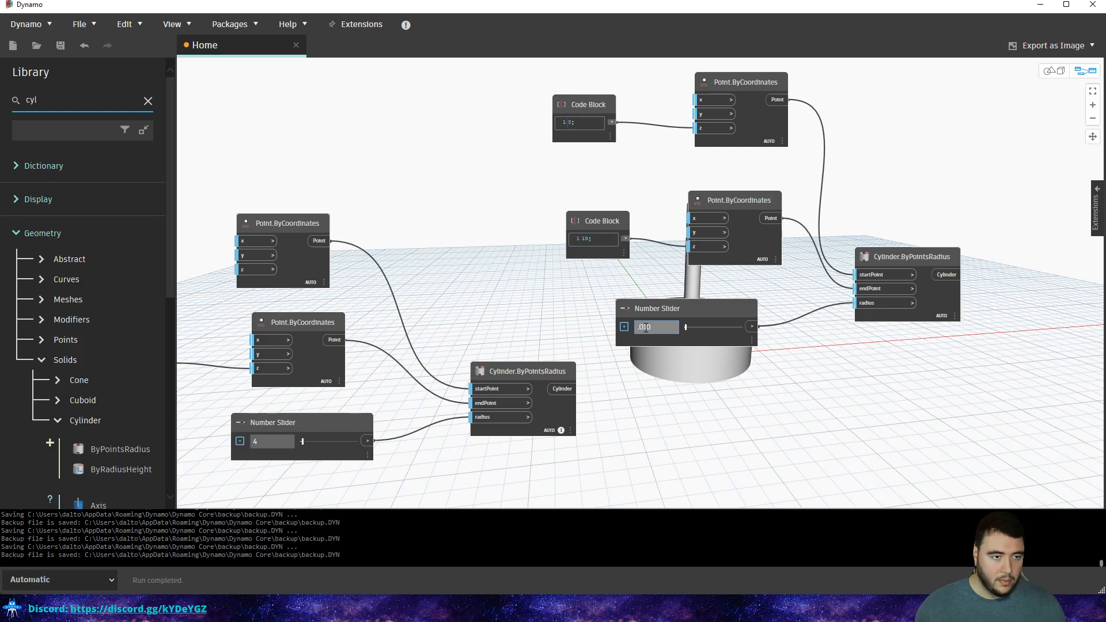
pyautogui.press('Return')
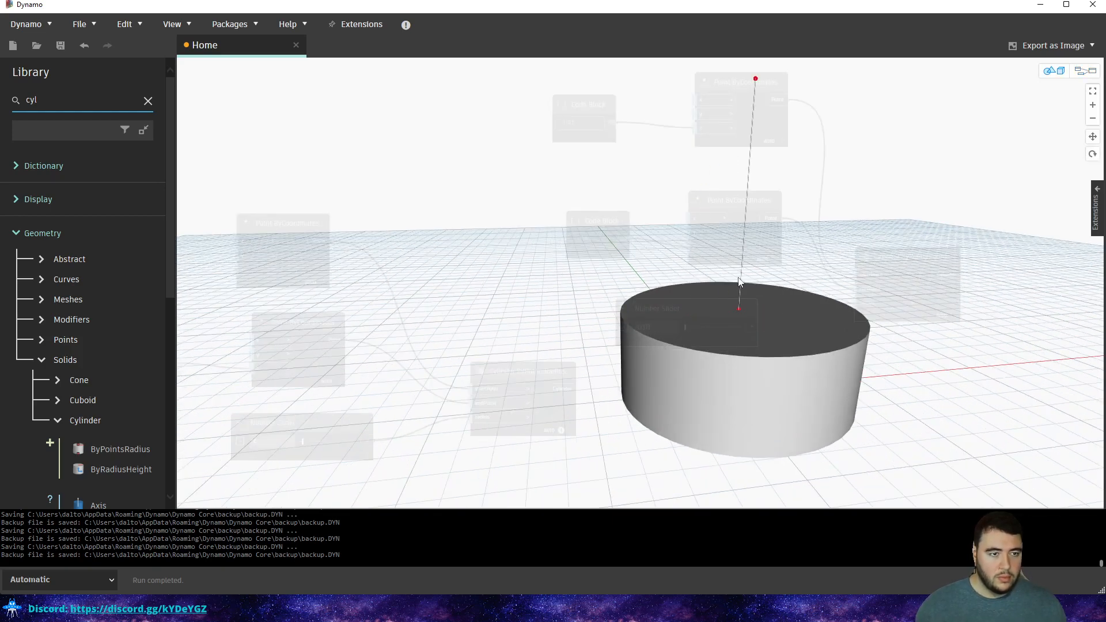
pyautogui.click(655, 327)
pyautogui.write('0.')
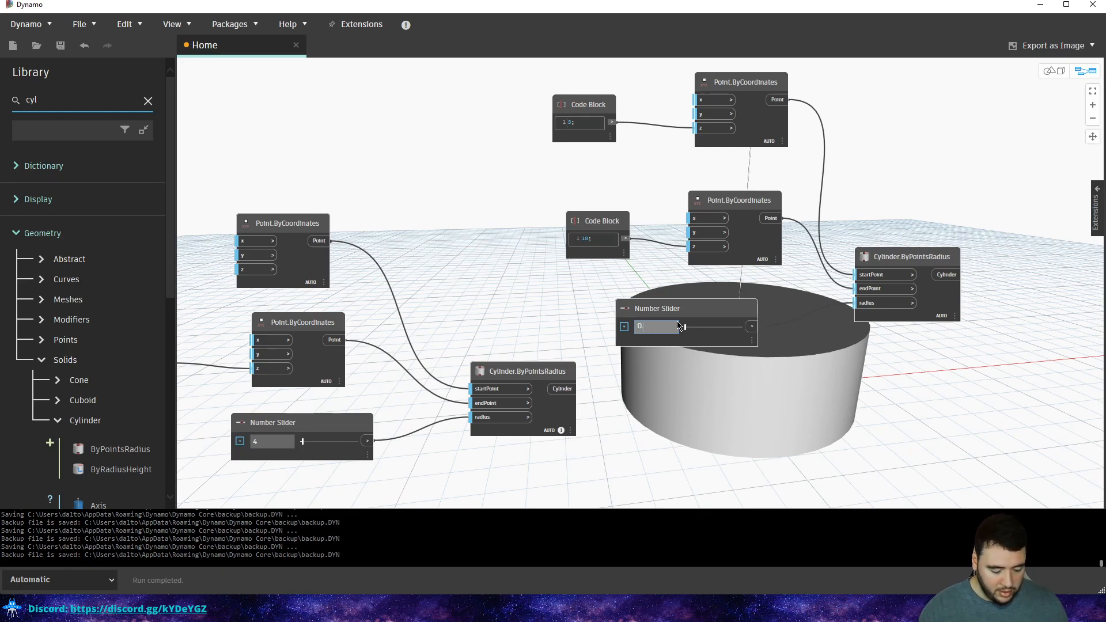
pyautogui.write('3')
pyautogui.press('Return')
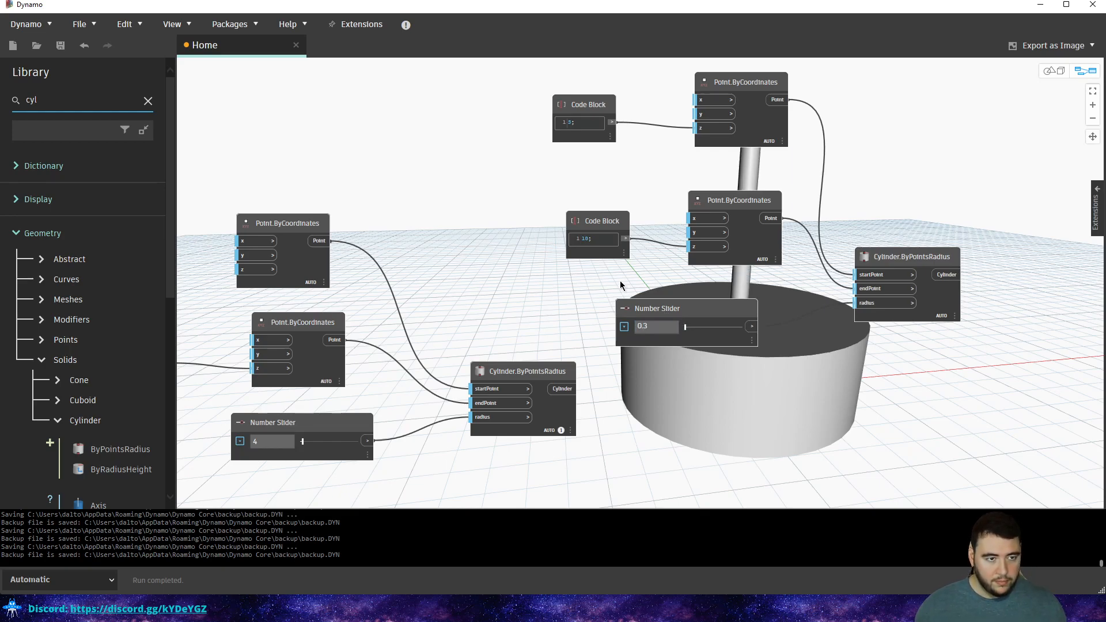
pyautogui.hotkey('ctrl', 'b')
pyautogui.scroll(-3, 714, 302)
pyautogui.moveTo(714, 303); pyautogui.dragTo(653, 317, button='right')
pyautogui.hotkey('ctrl', 'b')
# Change the height Code Block value from 10 to 20.
pyautogui.doubleClick(590, 238)
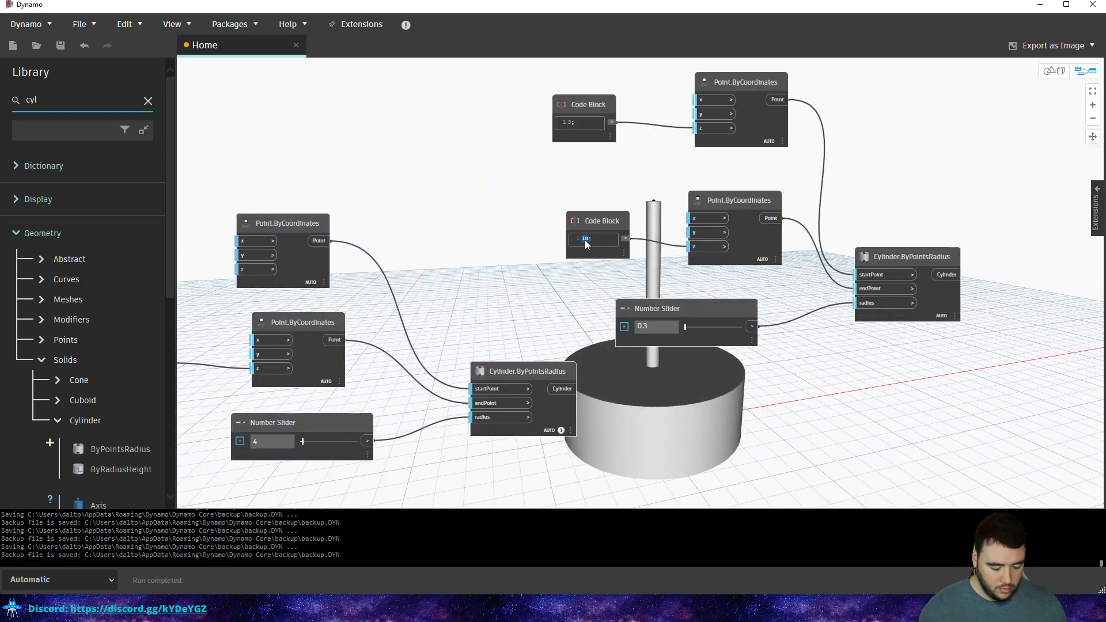
pyautogui.write('20')
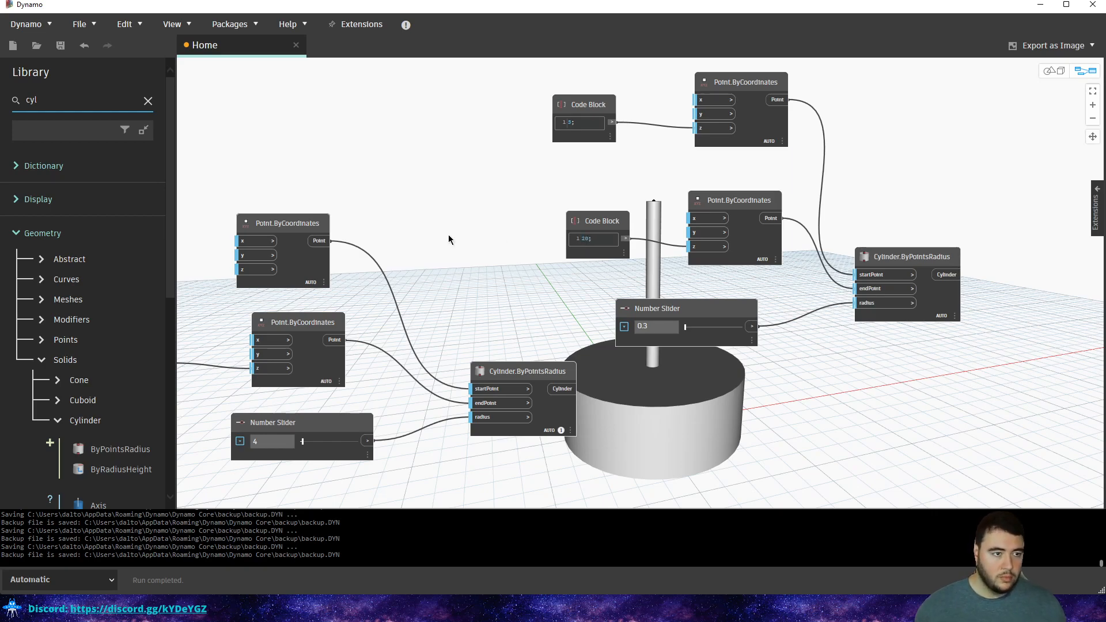
pyautogui.click(449, 239)
pyautogui.hotkey('ctrl', 'b')
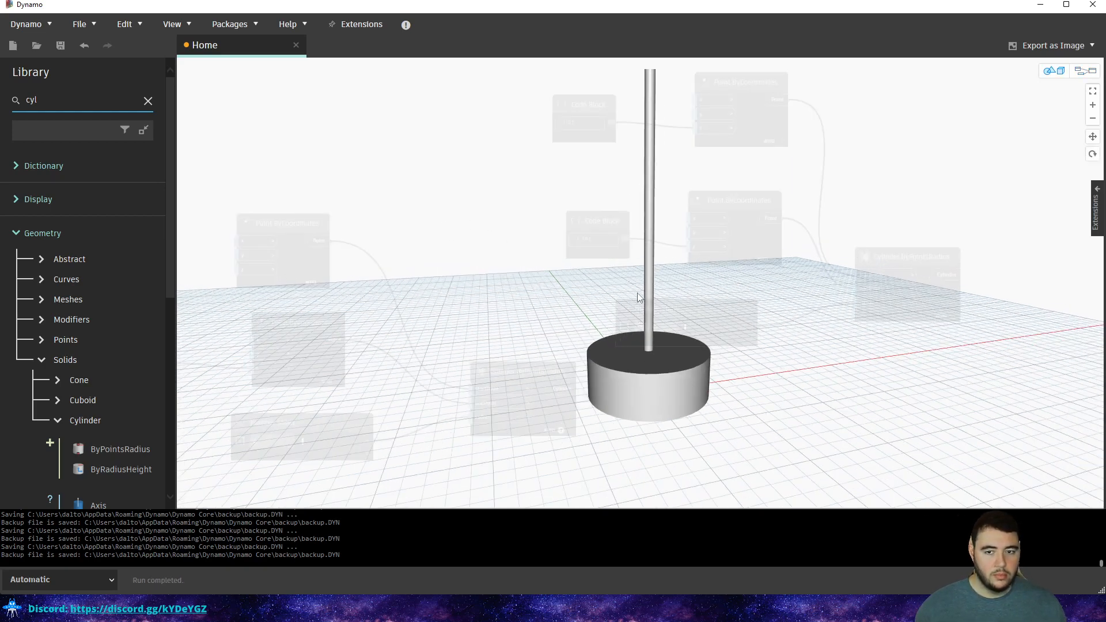
pyautogui.hotkey('ctrl', 'b')
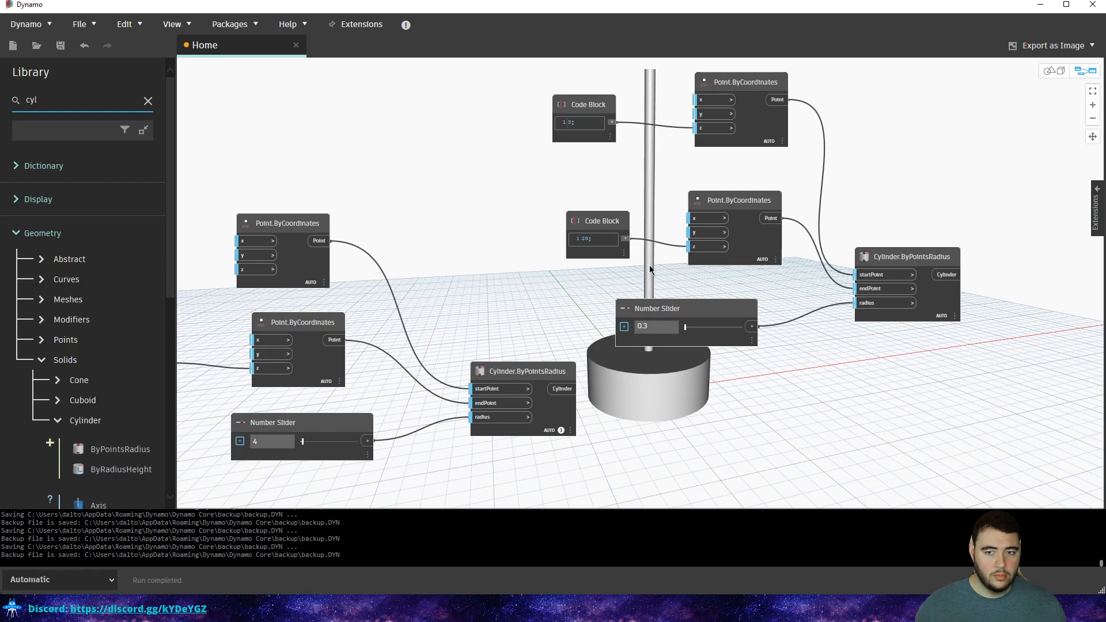
# Set the pole's radius to 0.2 and check the thin pole in 3D.
pyautogui.doubleClick(659, 324)
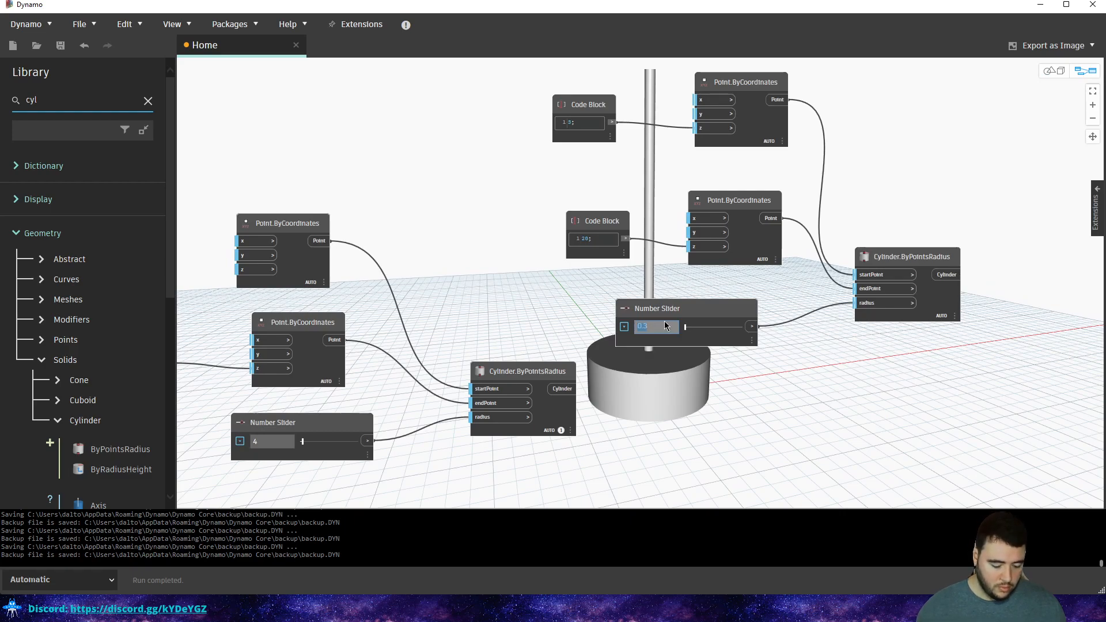
pyautogui.write('0.2')
pyautogui.press('Return')
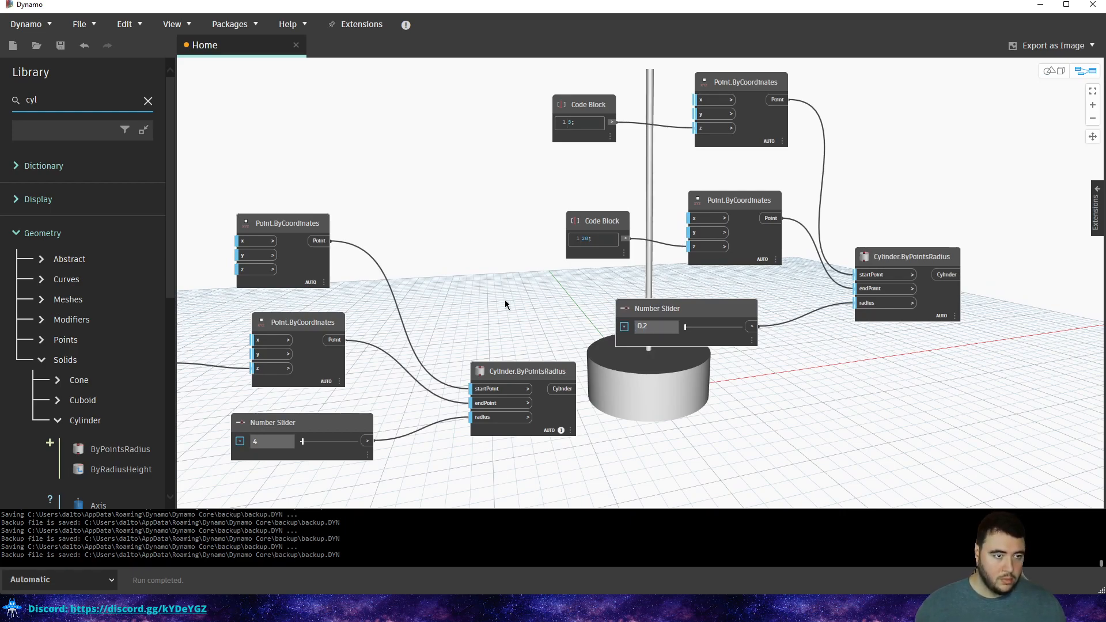
pyautogui.hotkey('ctrl', 'b')
pyautogui.hotkey('ctrl', 'b')
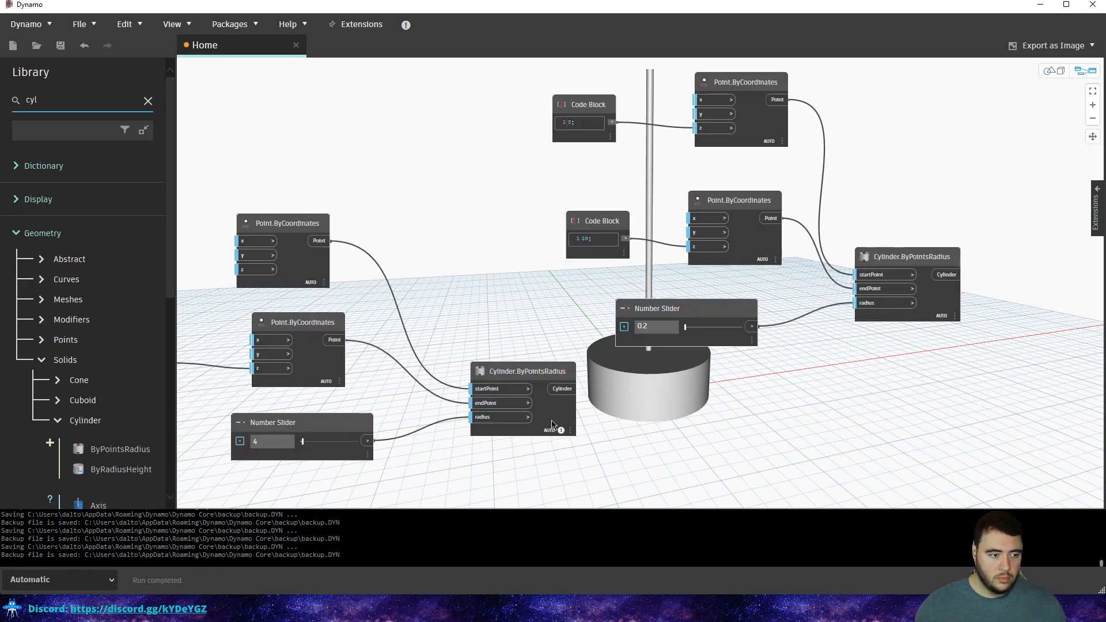
pyautogui.hotkey('ctrl', 'b')
pyautogui.hotkey('ctrl', 'b')
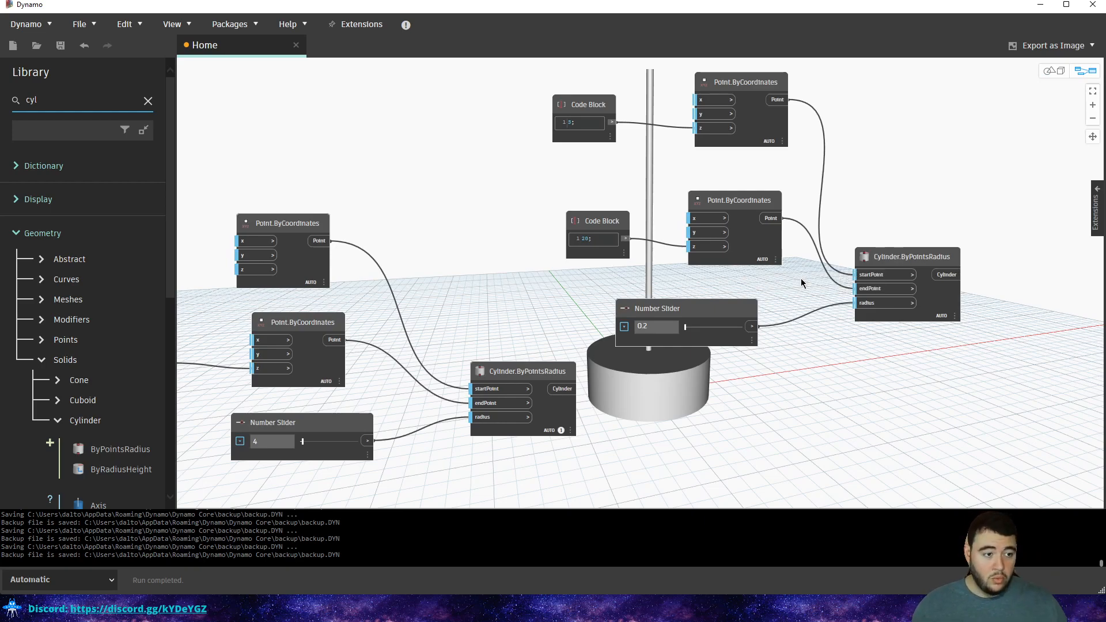
pyautogui.hotkey('ctrl', 'b')
pyautogui.hotkey('ctrl', 'b')
# Move the pole's six nodes below the base disc's nodes.
pyautogui.scroll(-3, 801, 278)
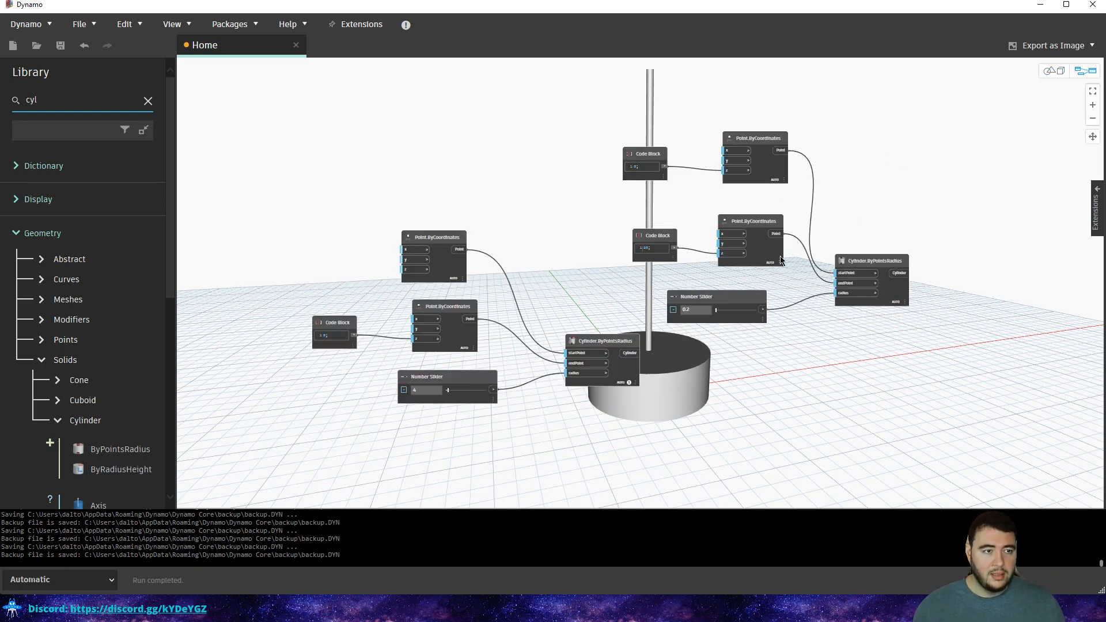
pyautogui.scroll(-2, 772, 260)
pyautogui.moveTo(870, 167); pyautogui.dragTo(688, 303)
pyautogui.moveTo(768, 228)
pyautogui.mouseDown()
pyautogui.moveTo(585, 479)
pyautogui.moveTo(578, 470)
pyautogui.mouseUp()
pyautogui.moveTo(615, 411); pyautogui.dragTo(649, 319, button='middle')
pyautogui.moveTo(748, 306)
pyautogui.mouseDown()
pyautogui.moveTo(528, 463)
pyautogui.moveTo(494, 469)
pyautogui.mouseUp()
pyautogui.moveTo(616, 307); pyautogui.dragTo(566, 356)
pyautogui.click(586, 322)
pyautogui.moveTo(599, 349); pyautogui.dragTo(642, 299, button='middle')
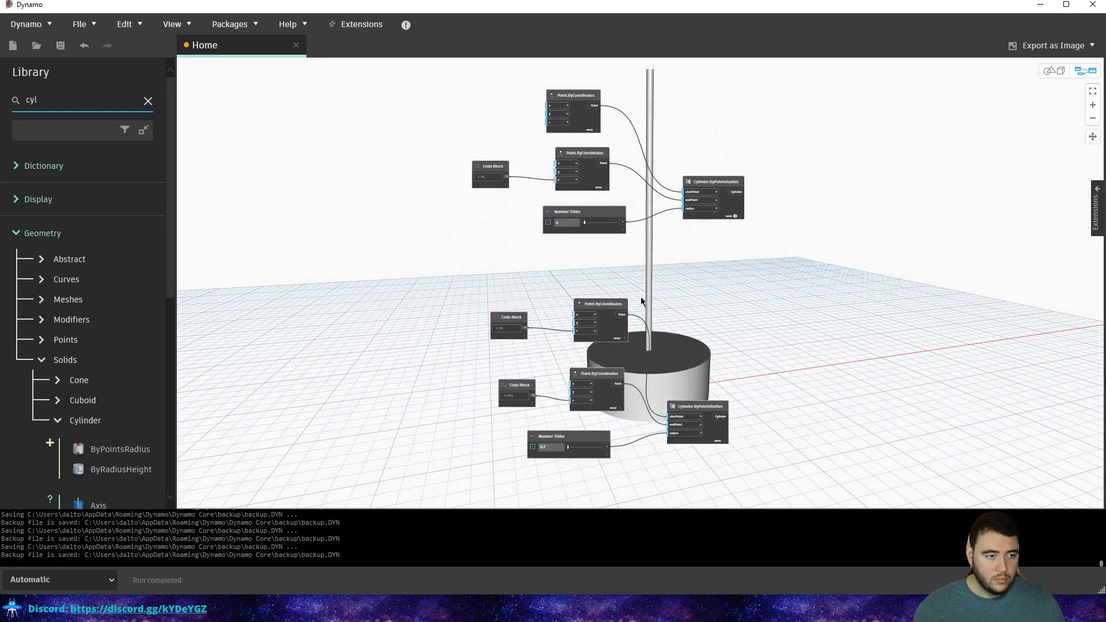
pyautogui.moveTo(654, 268); pyautogui.dragTo(504, 442)
pyautogui.moveTo(775, 292); pyautogui.dragTo(455, 462)
pyautogui.click(693, 272)
pyautogui.moveTo(739, 173); pyautogui.dragTo(734, 228, button='middle')
# Group the base disc's nodes, including the radius 4 slider, with Create Group.
pyautogui.moveTo(760, 142); pyautogui.dragTo(489, 288)
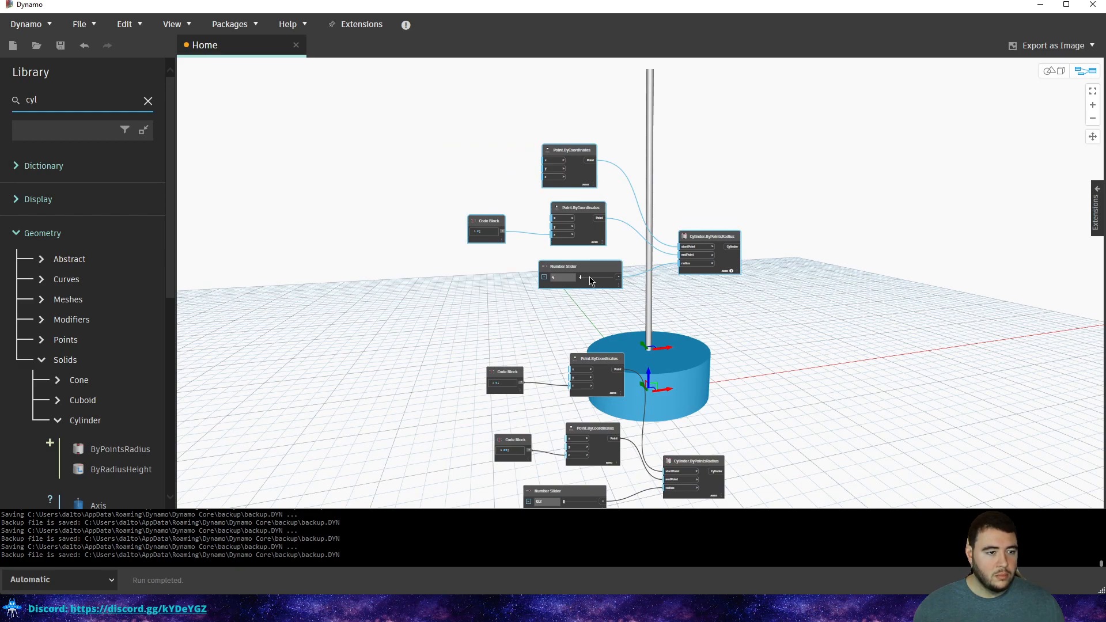
pyautogui.rightClick(617, 118)
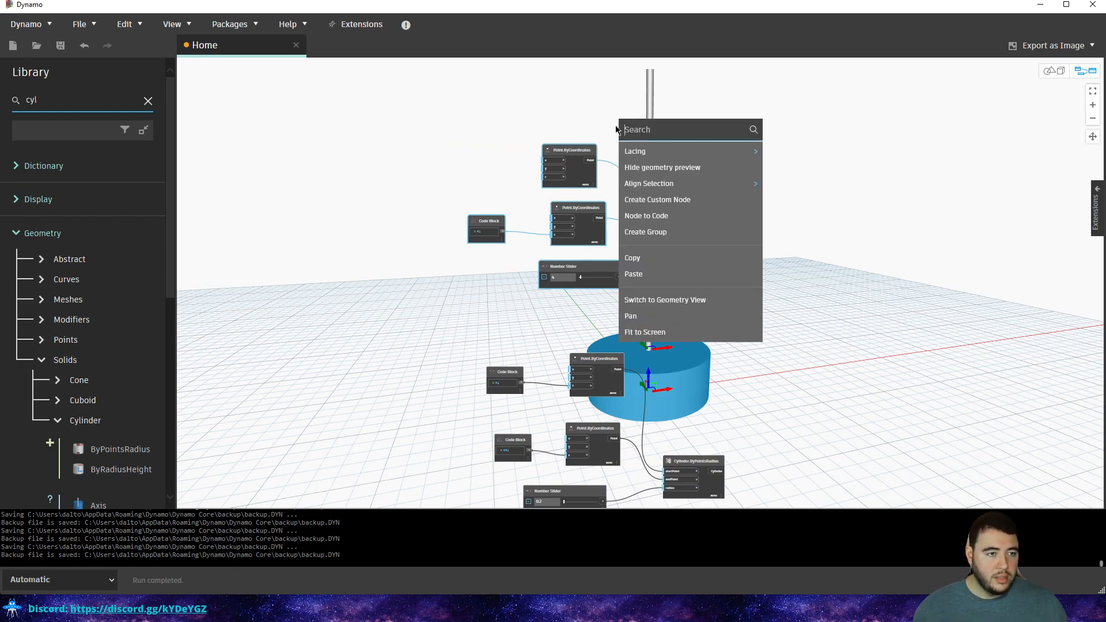
pyautogui.click(674, 231)
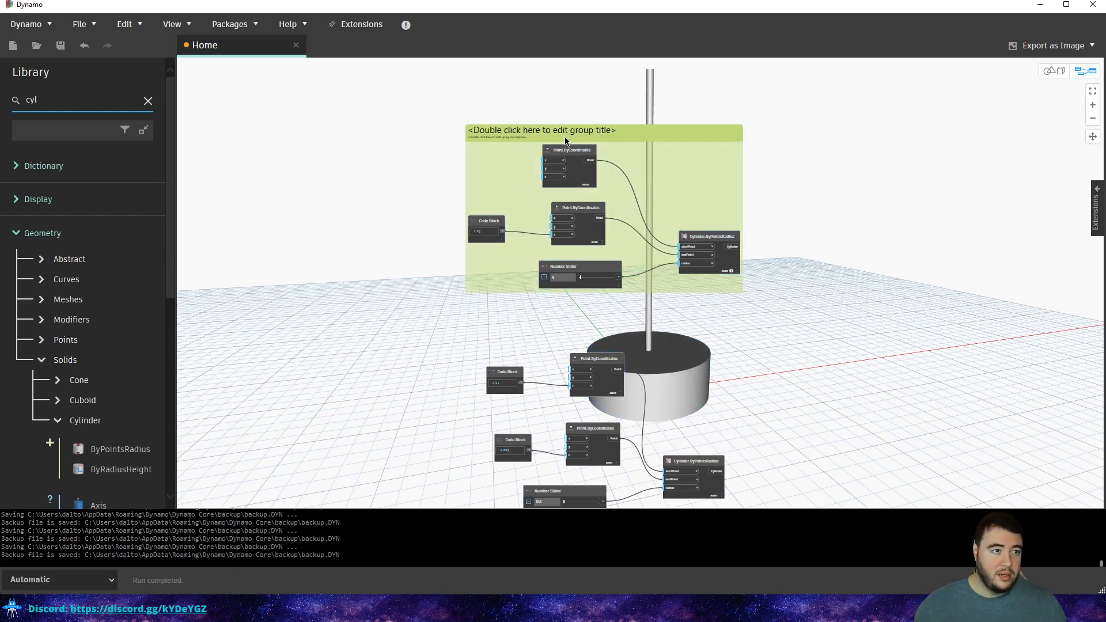
pyautogui.scroll(3, 518, 129)
pyautogui.moveTo(379, 215); pyautogui.dragTo(535, 323)
pyautogui.rightClick(497, 241)
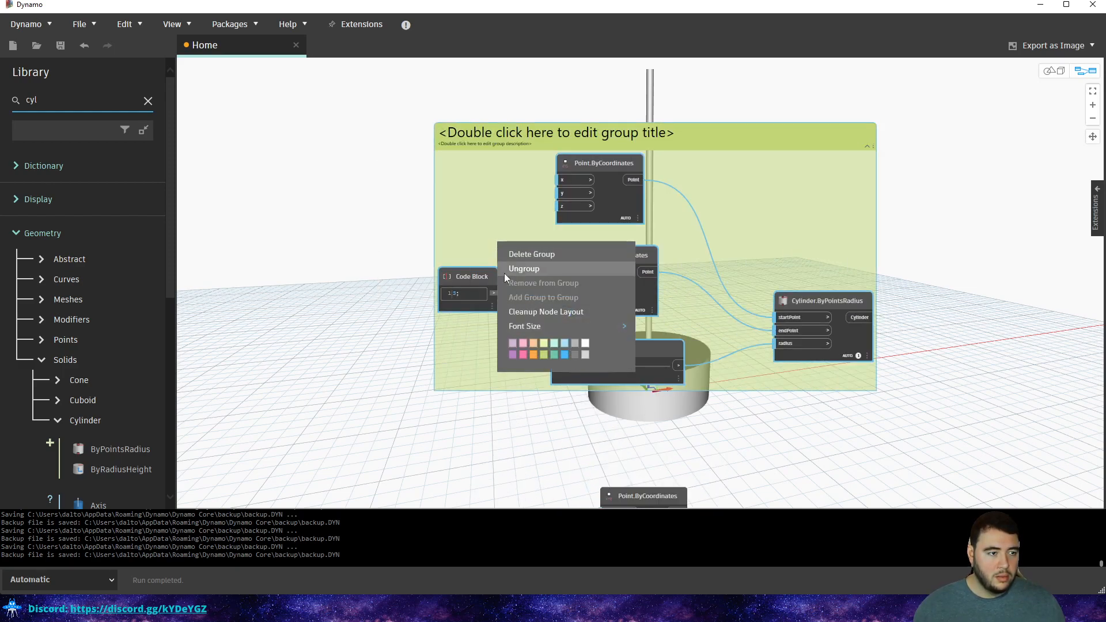
pyautogui.rightClick(377, 204)
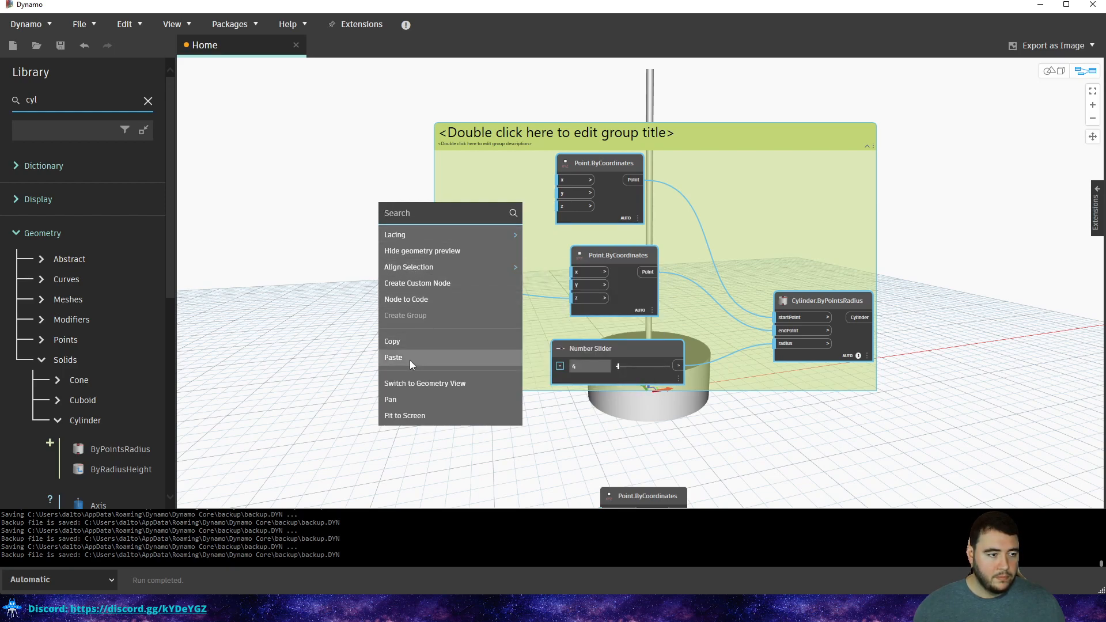
pyautogui.click(354, 301)
pyautogui.moveTo(579, 172)
pyautogui.mouseDown()
pyautogui.moveTo(594, 188)
pyautogui.moveTo(600, 175)
pyautogui.mouseUp()
pyautogui.click(378, 232)
# Move the pole's six nodes beside the green group.
pyautogui.scroll(-5, 486, 206)
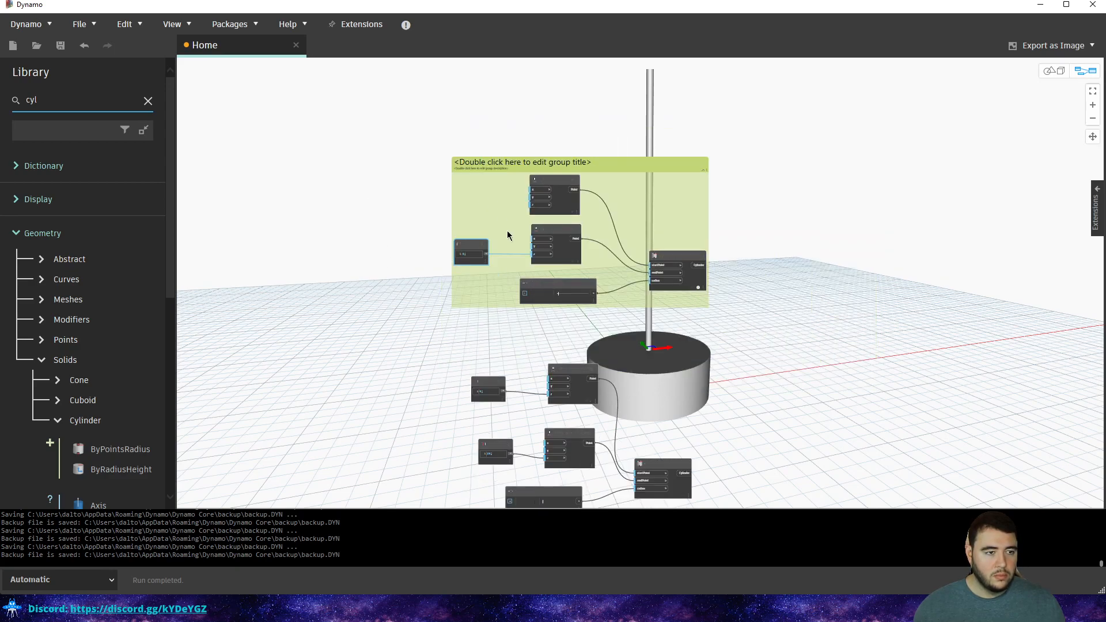
pyautogui.moveTo(668, 342); pyautogui.dragTo(443, 480)
pyautogui.moveTo(570, 360); pyautogui.dragTo(779, 190)
pyautogui.click(783, 127)
# Open context options for the pole nodes and group, dismissing them unused.
pyautogui.moveTo(907, 142); pyautogui.dragTo(611, 303)
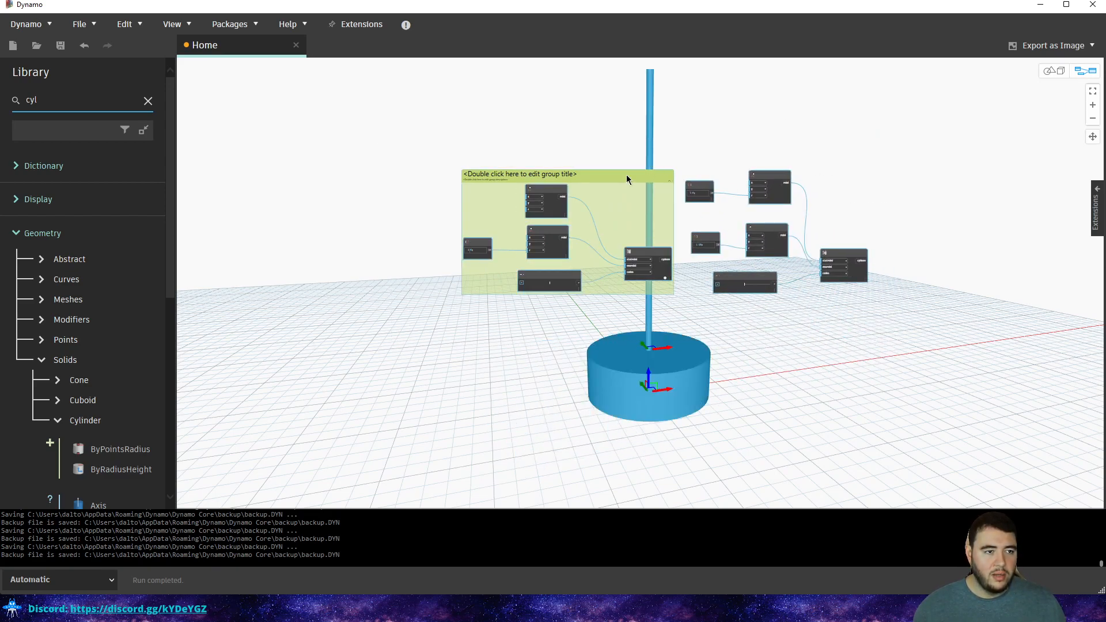
pyautogui.rightClick(742, 109)
pyautogui.moveTo(778, 182)
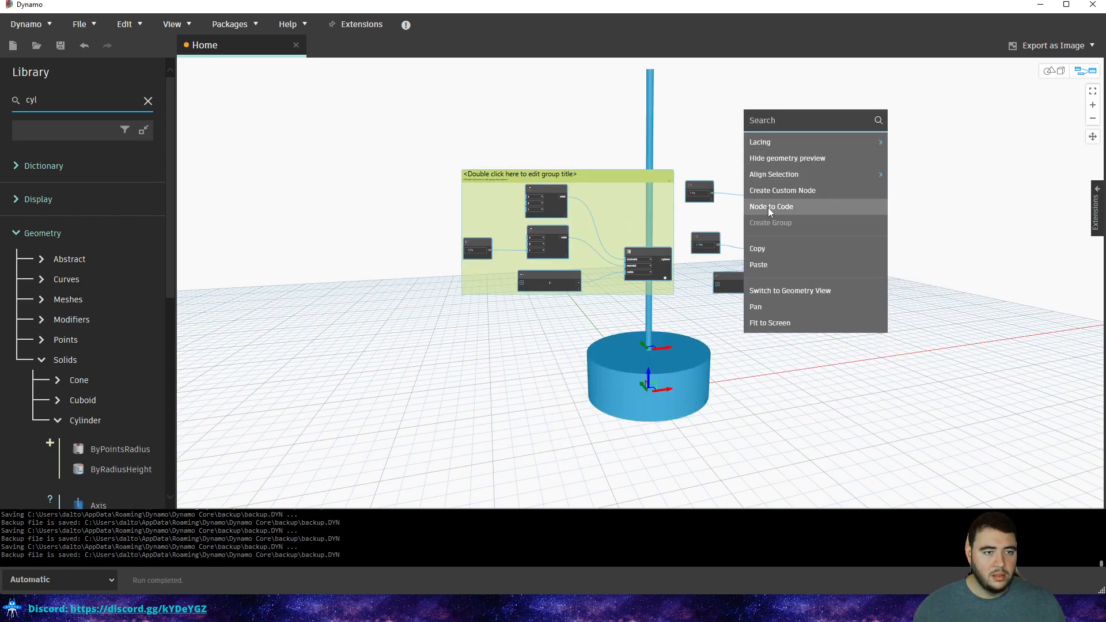
pyautogui.click(637, 124)
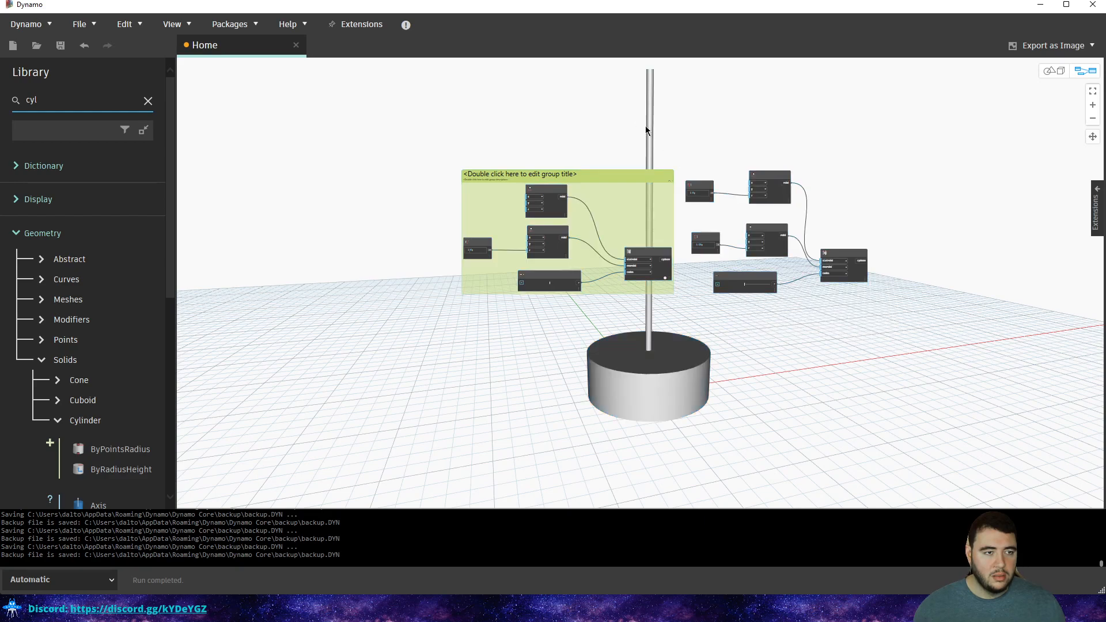
pyautogui.moveTo(862, 156); pyautogui.dragTo(690, 324)
pyautogui.click(675, 214)
pyautogui.click(652, 258)
pyautogui.moveTo(890, 140); pyautogui.dragTo(681, 328)
pyautogui.rightClick(753, 142)
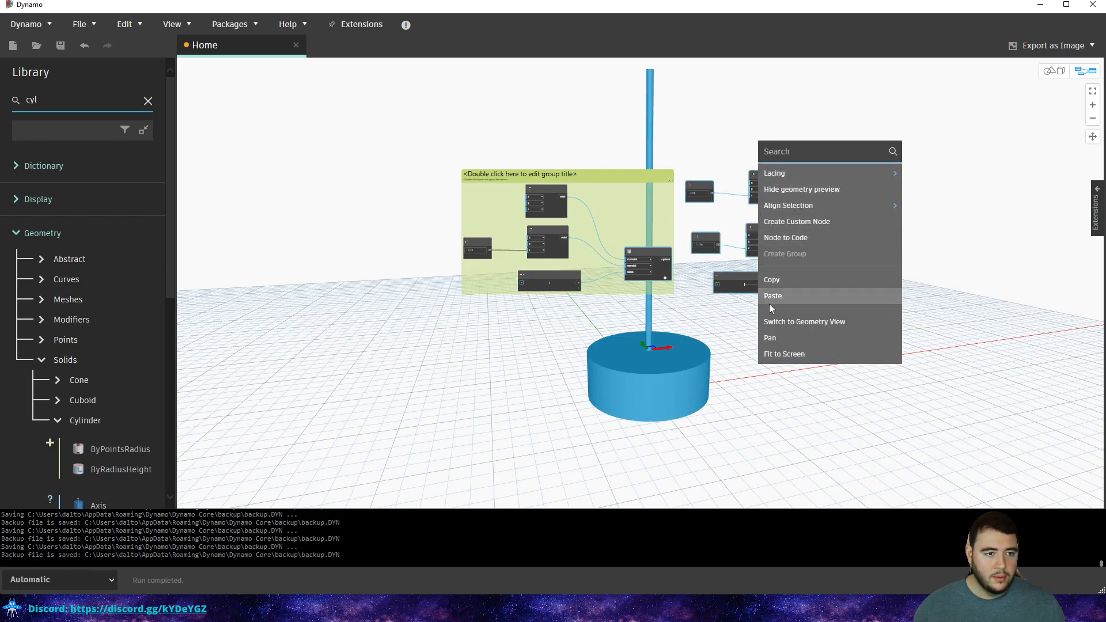
pyautogui.click(690, 103)
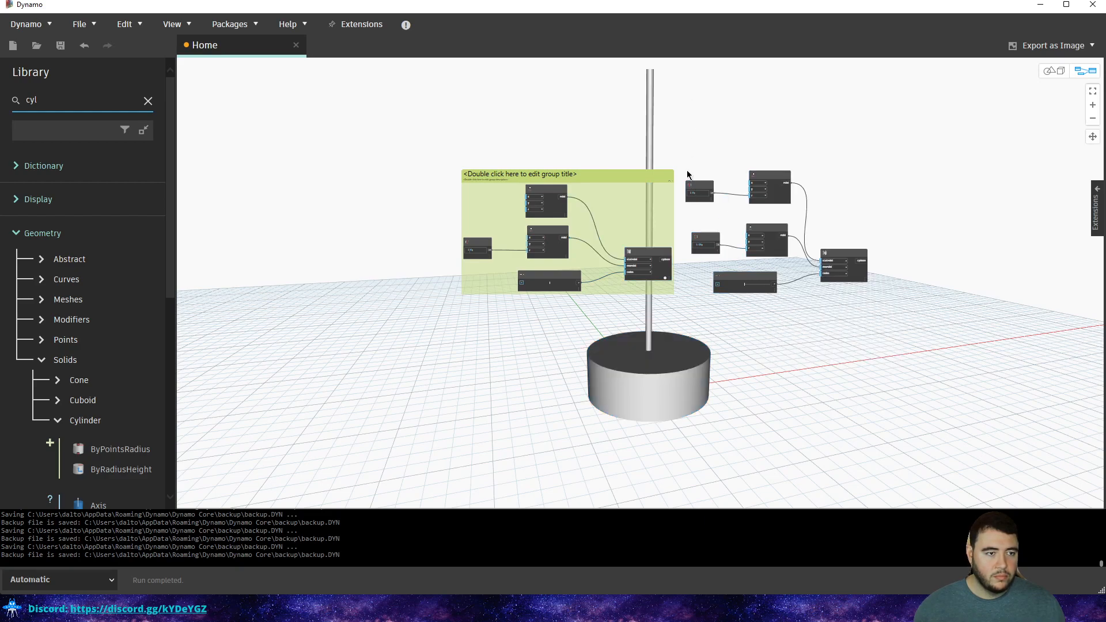
pyautogui.scroll(3, 670, 188)
pyautogui.scroll(1, 672, 202)
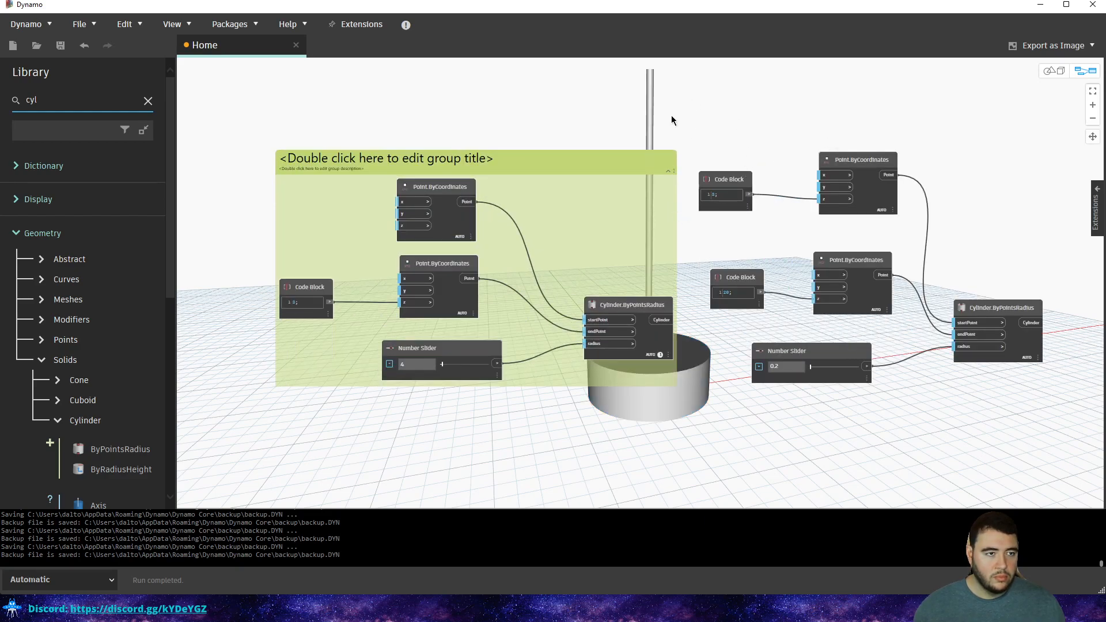
pyautogui.moveTo(676, 118); pyautogui.dragTo(851, 175, button='middle')
# Add an empty code block in its own small group, then delete that group.
pyautogui.rightClick(312, 248)
pyautogui.doubleClick(297, 226)
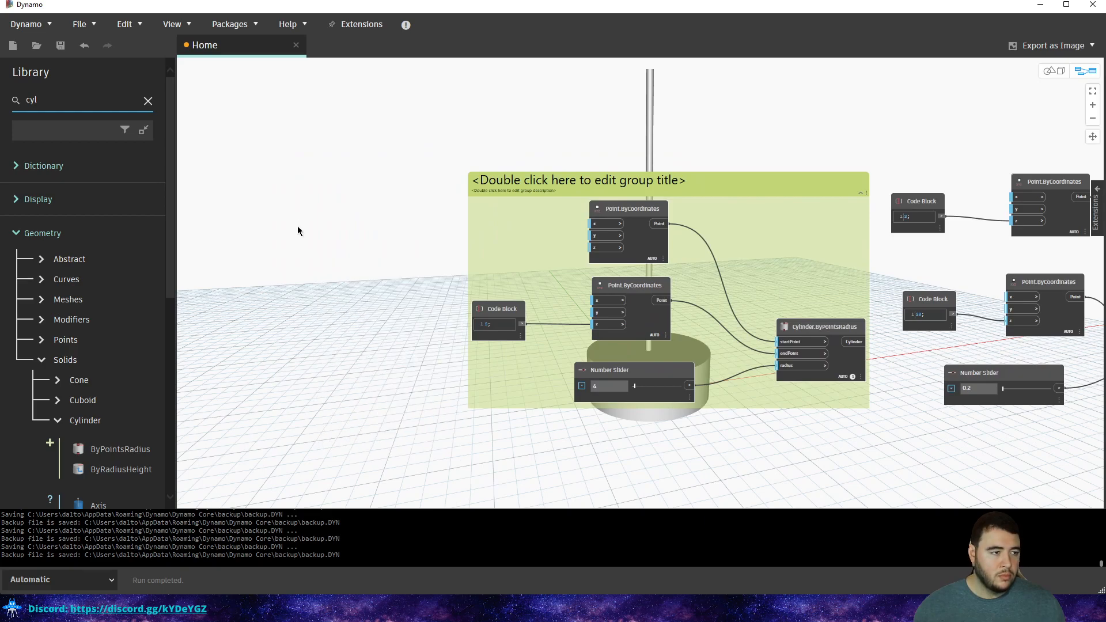
pyautogui.rightClick(315, 173)
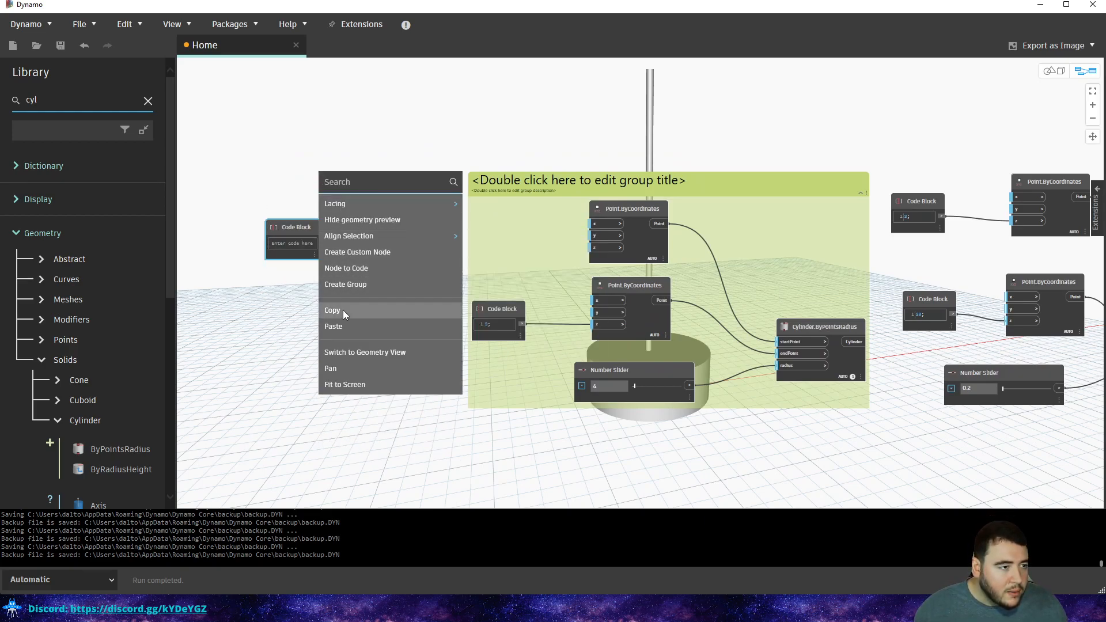
pyautogui.click(339, 285)
pyautogui.moveTo(308, 235); pyautogui.dragTo(347, 243)
pyautogui.rightClick(845, 257)
pyautogui.click(800, 282)
pyautogui.moveTo(424, 88); pyautogui.dragTo(418, 273)
pyautogui.press('Delete')
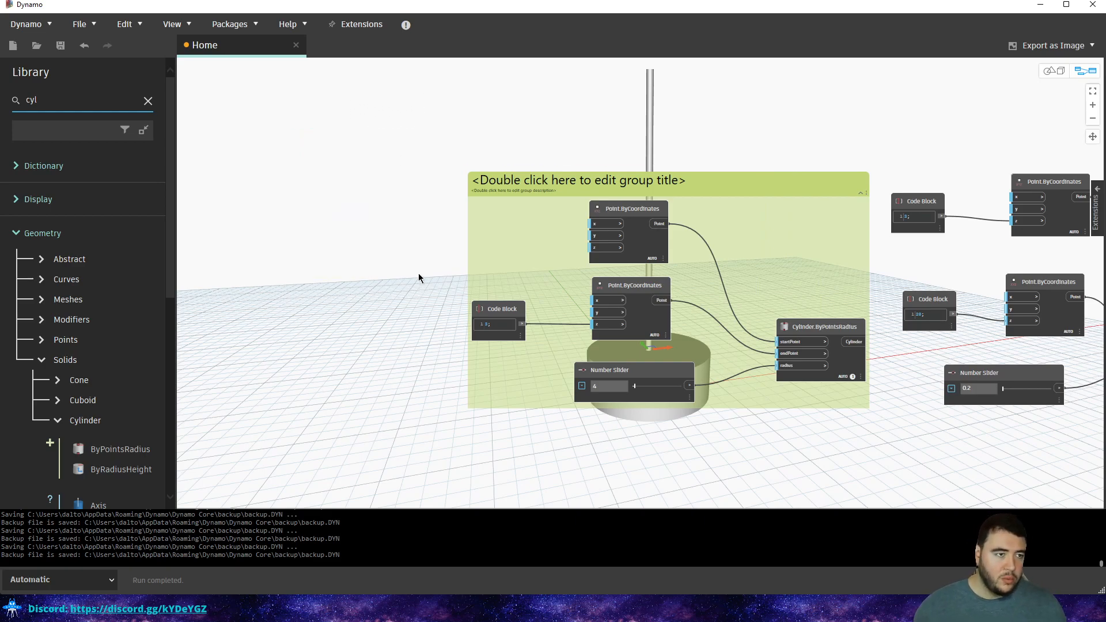
# Place the pole's six nodes below the green group.
pyautogui.moveTo(618, 173); pyautogui.dragTo(573, 200, button='middle')
pyautogui.scroll(1, 617, 216)
pyautogui.scroll(-2, 617, 216)
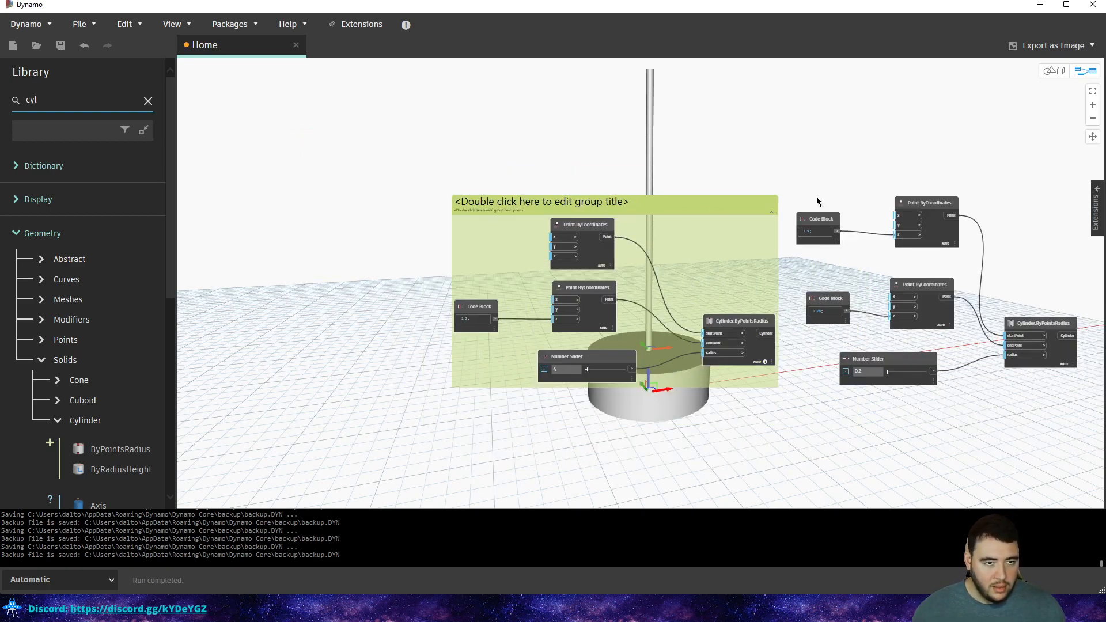
pyautogui.moveTo(878, 187); pyautogui.dragTo(779, 140, button='middle')
pyautogui.moveTo(987, 120); pyautogui.dragTo(694, 360)
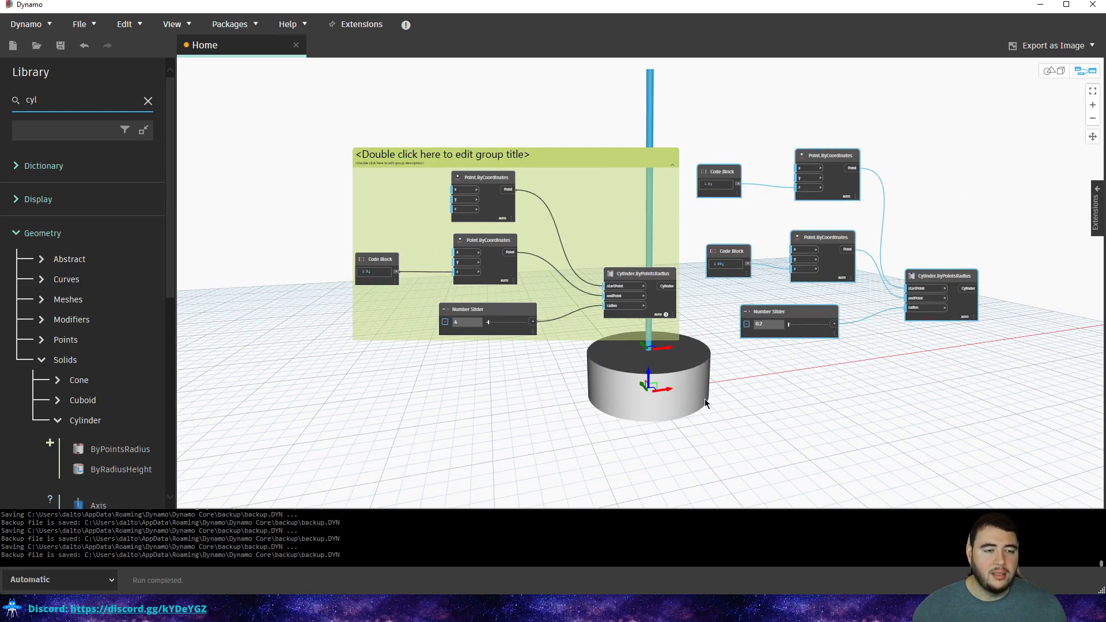
pyautogui.moveTo(817, 157); pyautogui.dragTo(536, 374)
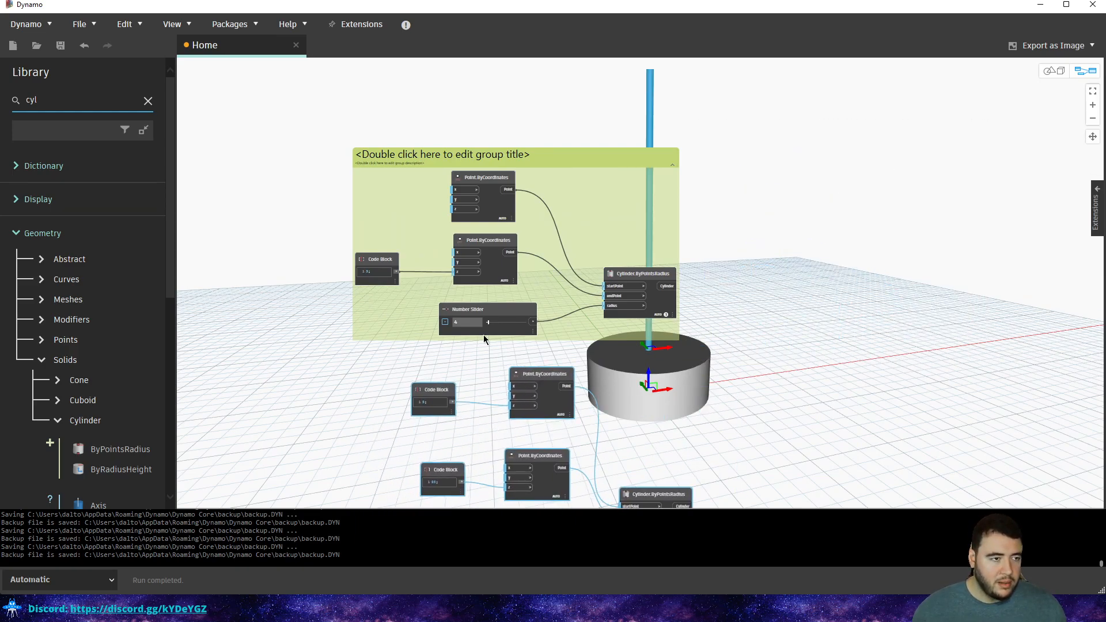
pyautogui.moveTo(488, 338); pyautogui.dragTo(565, 264, button='middle')
pyautogui.scroll(3, 476, 167)
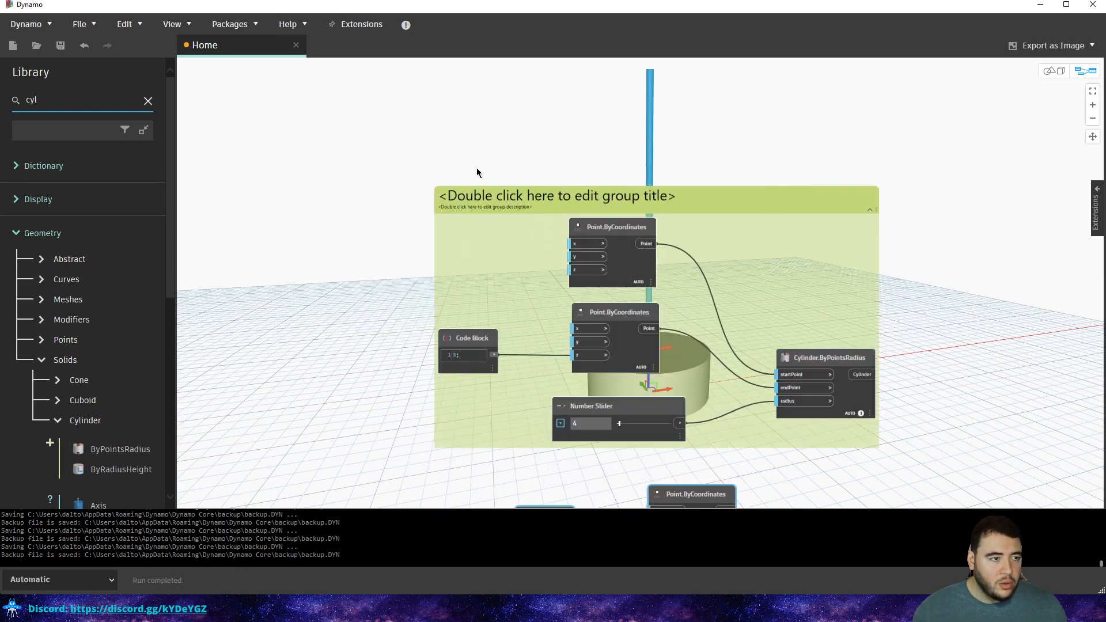
# Title the base disc's node group 'Base Cylinder'.
pyautogui.doubleClick(533, 199)
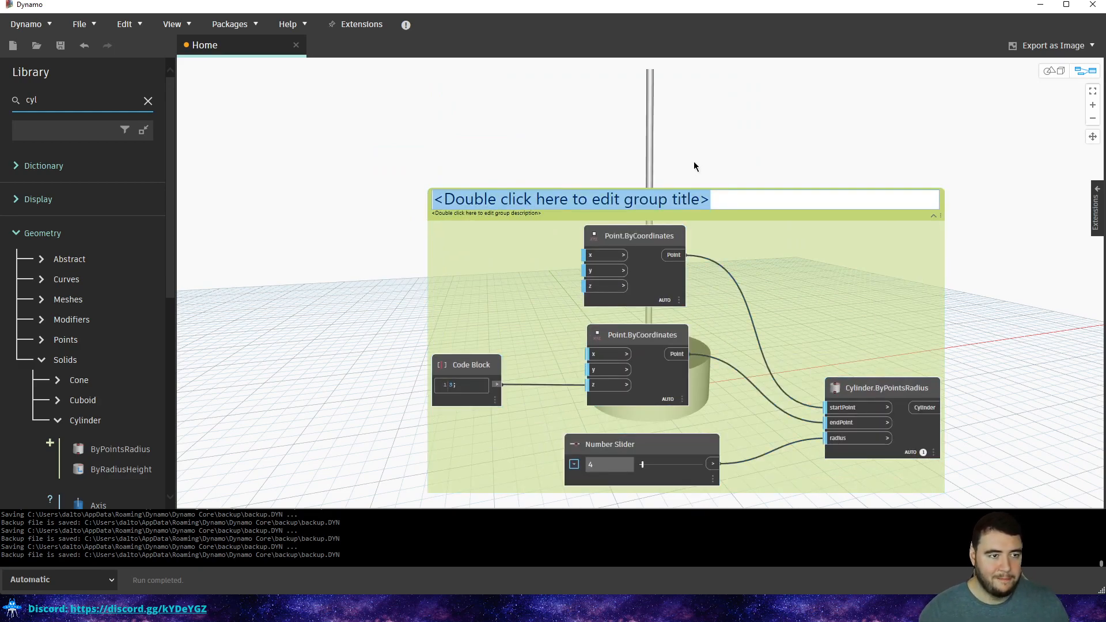
pyautogui.write('Base Cylinder')
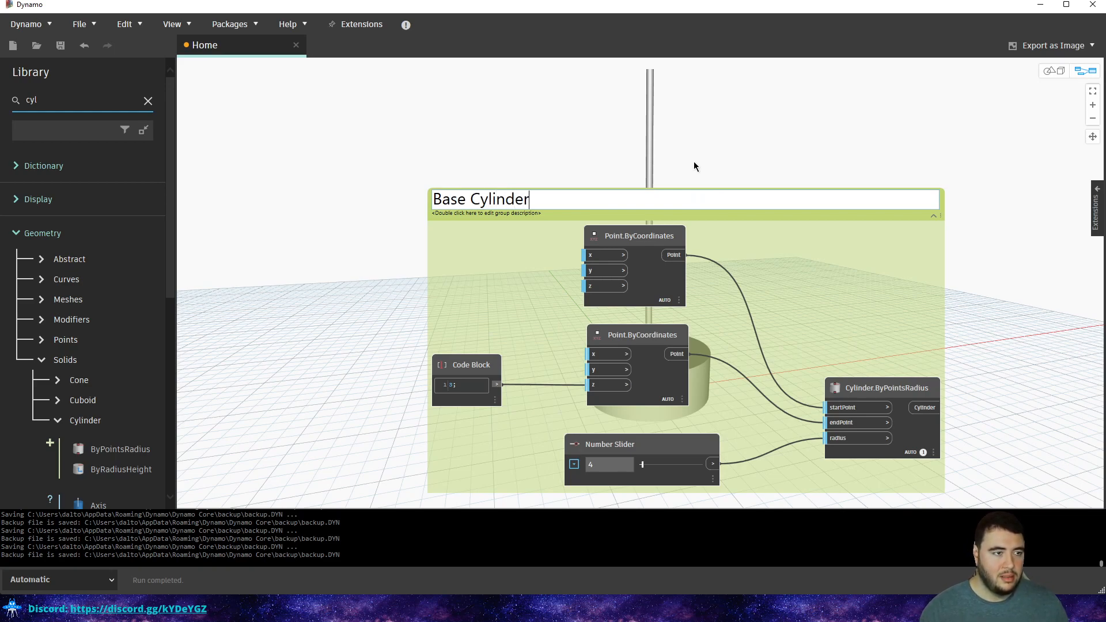
pyautogui.click(658, 157)
pyautogui.moveTo(598, 182); pyautogui.dragTo(586, 171, button='middle')
pyautogui.scroll(-3, 513, 181)
# Check the Base Cylinder group and its cylinder node by selecting and deselecting them.
pyautogui.click(511, 167)
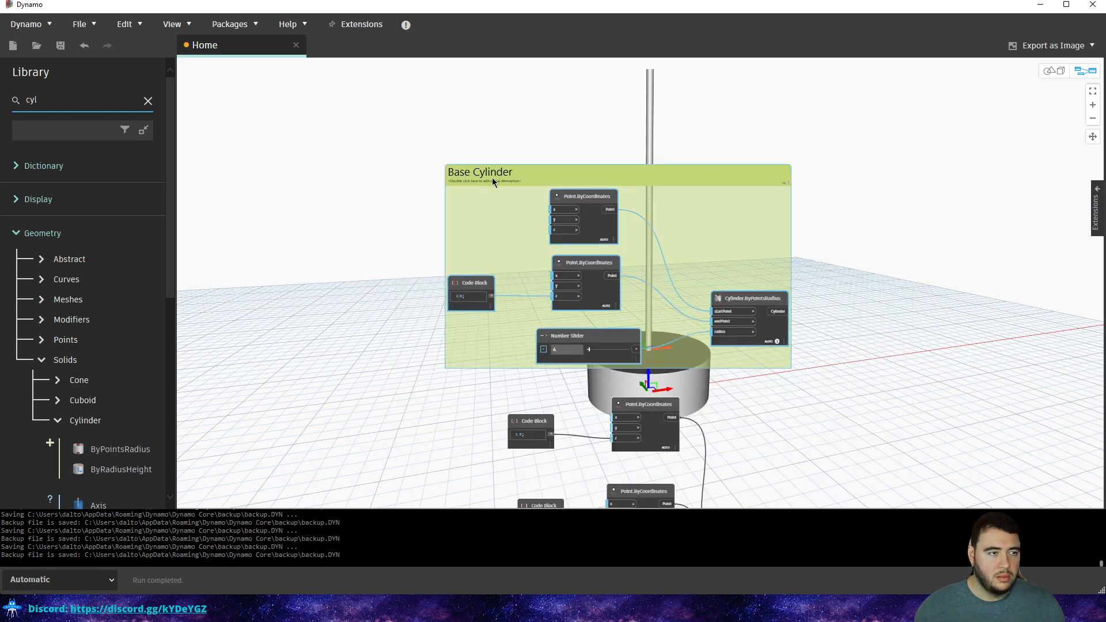
pyautogui.moveTo(600, 312); pyautogui.dragTo(568, 257, button='middle')
pyautogui.click(738, 344)
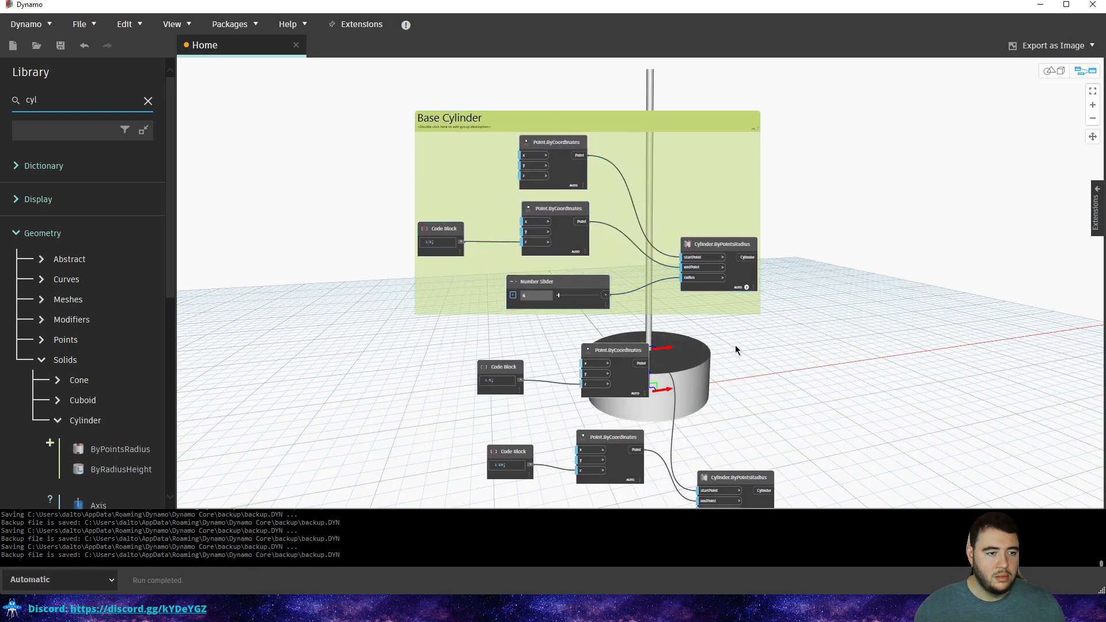
pyautogui.moveTo(739, 344); pyautogui.dragTo(706, 279, button='middle')
pyautogui.click(699, 179)
pyautogui.click(775, 325)
pyautogui.moveTo(736, 392); pyautogui.dragTo(741, 313, button='middle')
pyautogui.scroll(-3, 720, 377)
pyautogui.click(662, 175)
pyautogui.click(780, 341)
pyautogui.scroll(3, 741, 312)
# Marquee-select all of the pole's nodes.
pyautogui.moveTo(748, 286); pyautogui.dragTo(540, 421)
pyautogui.click(743, 293)
pyautogui.moveTo(607, 245); pyautogui.dragTo(604, 259, button='middle')
pyautogui.moveTo(777, 233); pyautogui.dragTo(391, 435)
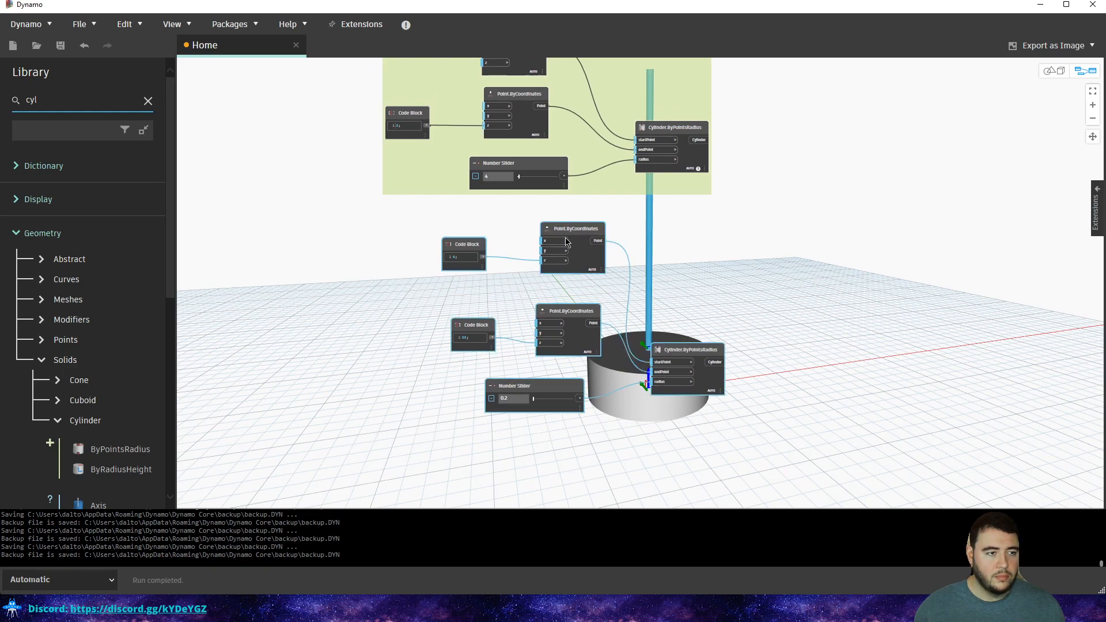
# Group the selected pole nodes with Create Group and reposition the new group.
pyautogui.rightClick(659, 229)
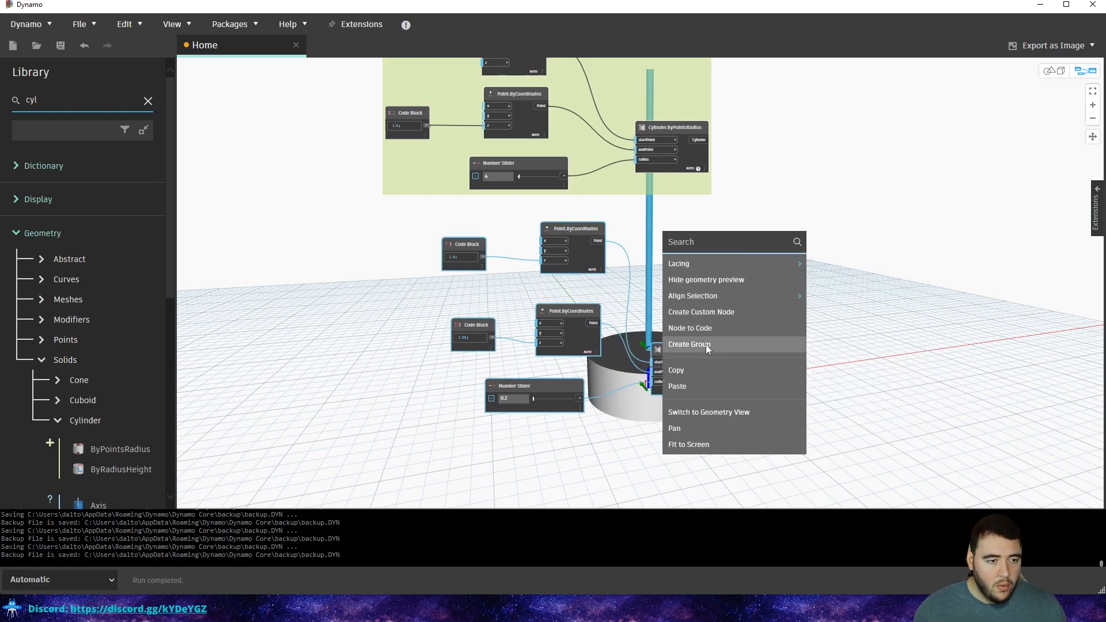
pyautogui.moveTo(717, 269)
pyautogui.click(689, 341)
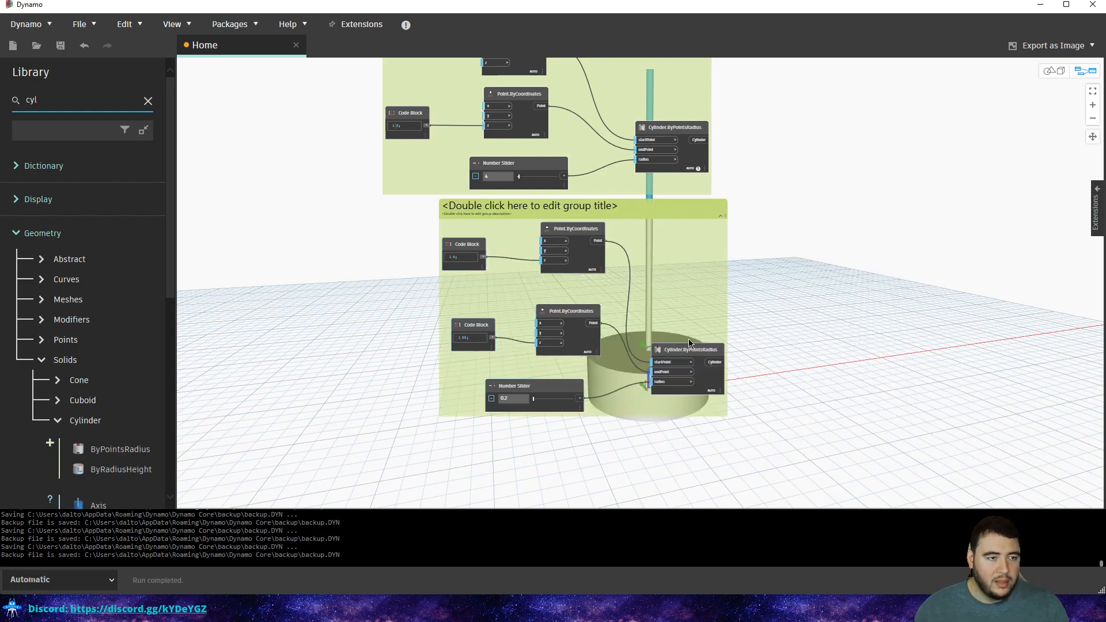
pyautogui.moveTo(576, 213); pyautogui.dragTo(530, 229)
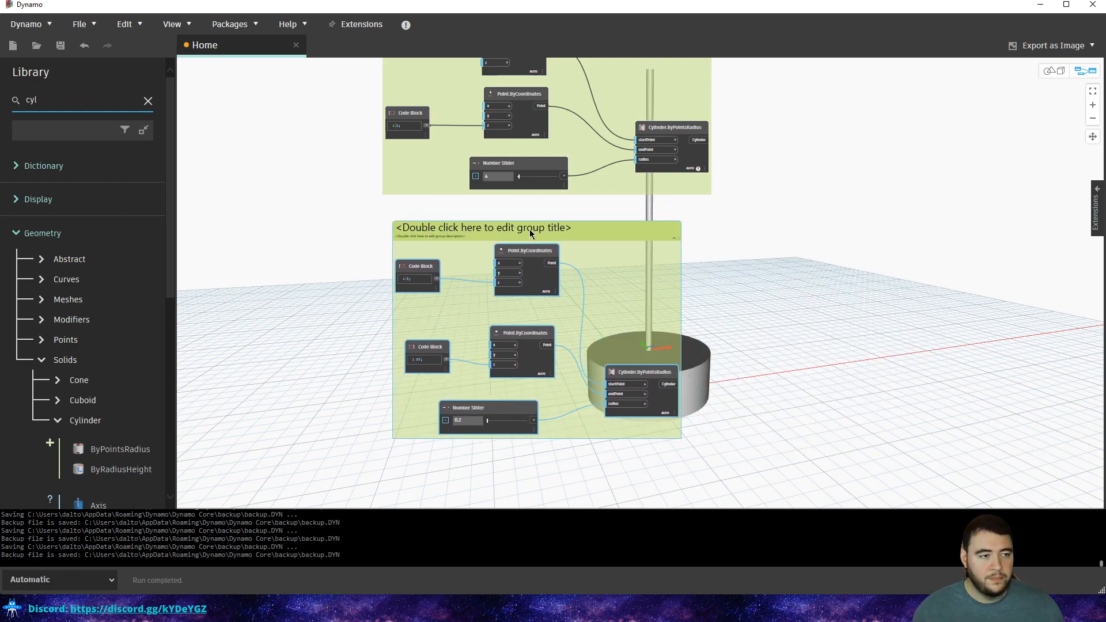
pyautogui.scroll(-3, 615, 269)
pyautogui.scroll(5, 576, 279)
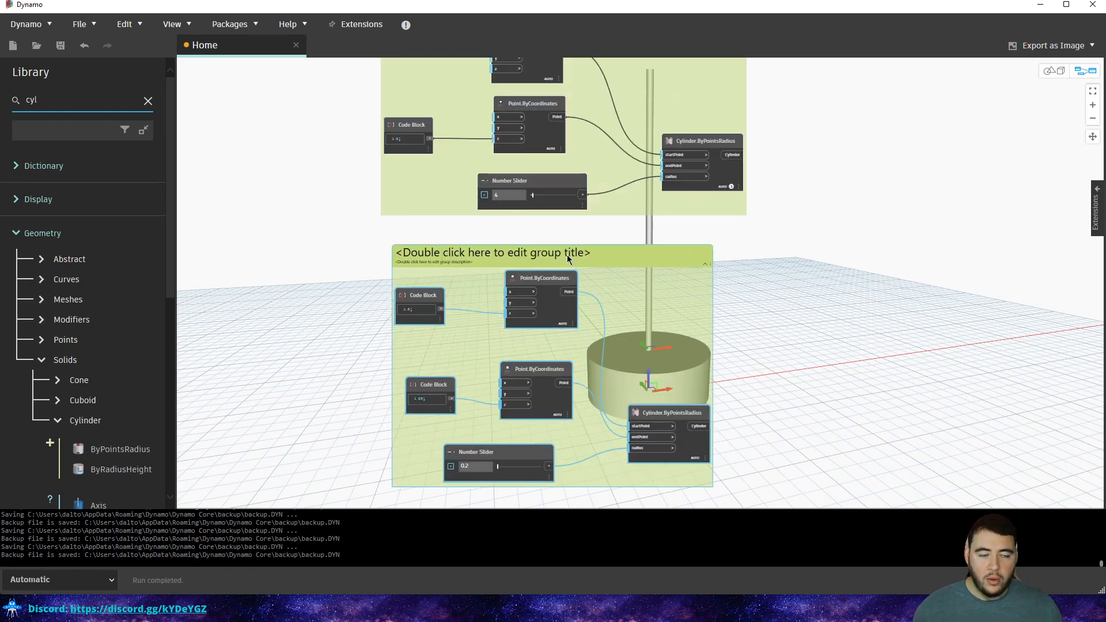
pyautogui.moveTo(358, 266); pyautogui.dragTo(369, 337, button='middle')
pyautogui.scroll(-2, 398, 316)
pyautogui.moveTo(428, 274); pyautogui.dragTo(464, 185, button='middle')
# Title the new pole group 'Cylinder'.
pyautogui.doubleClick(491, 234)
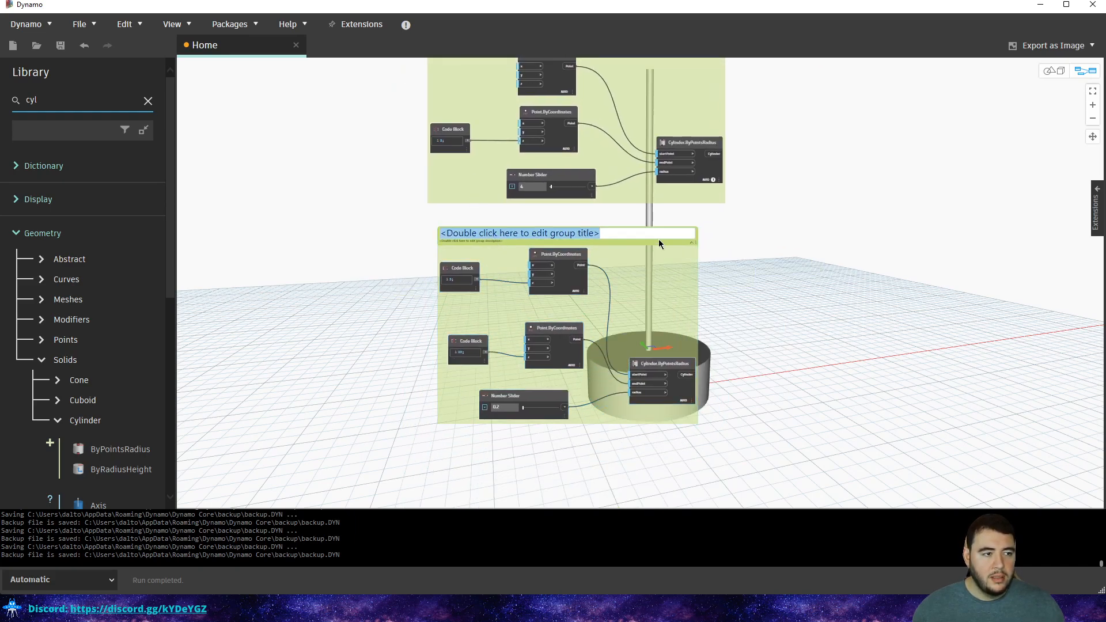
pyautogui.moveTo(732, 235); pyautogui.dragTo(706, 309, button='middle')
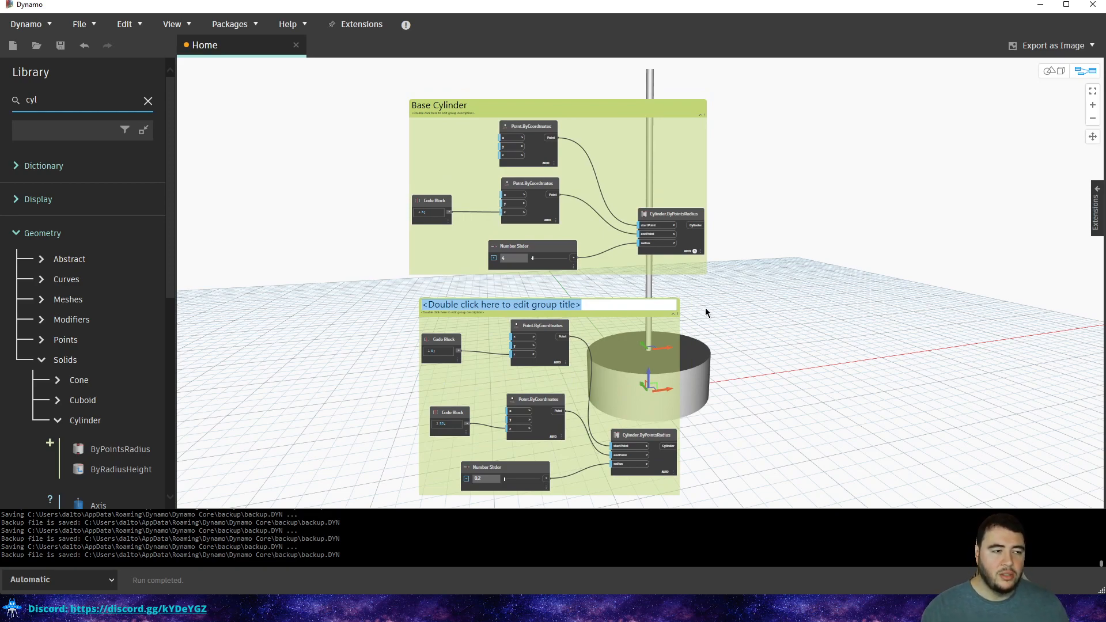
pyautogui.write('Cylender')
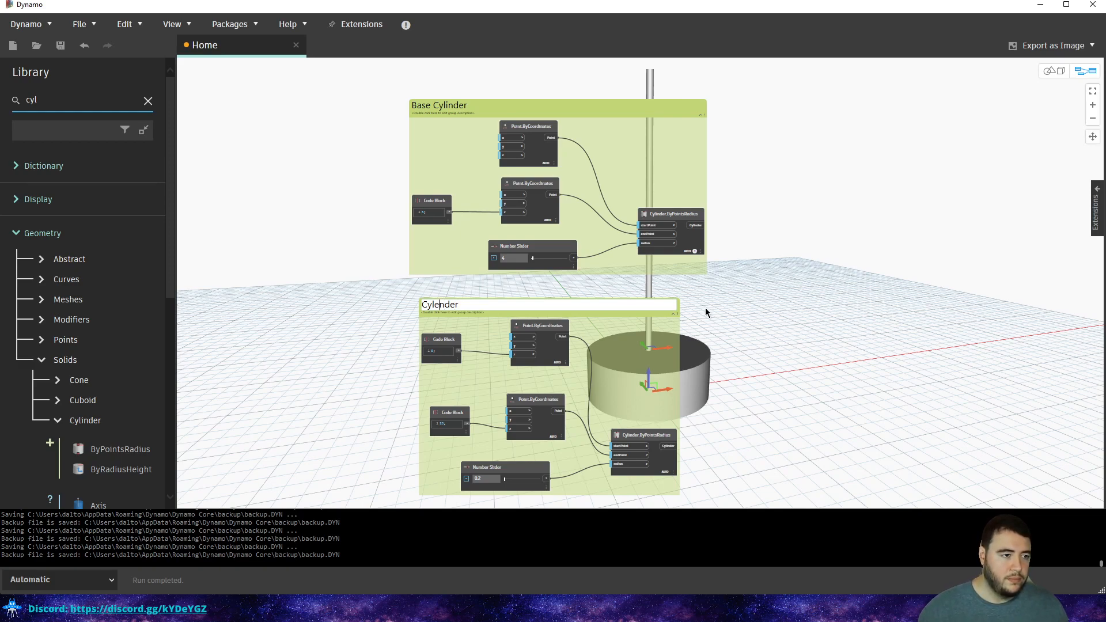
pyautogui.press('BackSpace')
pyautogui.write('i')
pyautogui.click(724, 259)
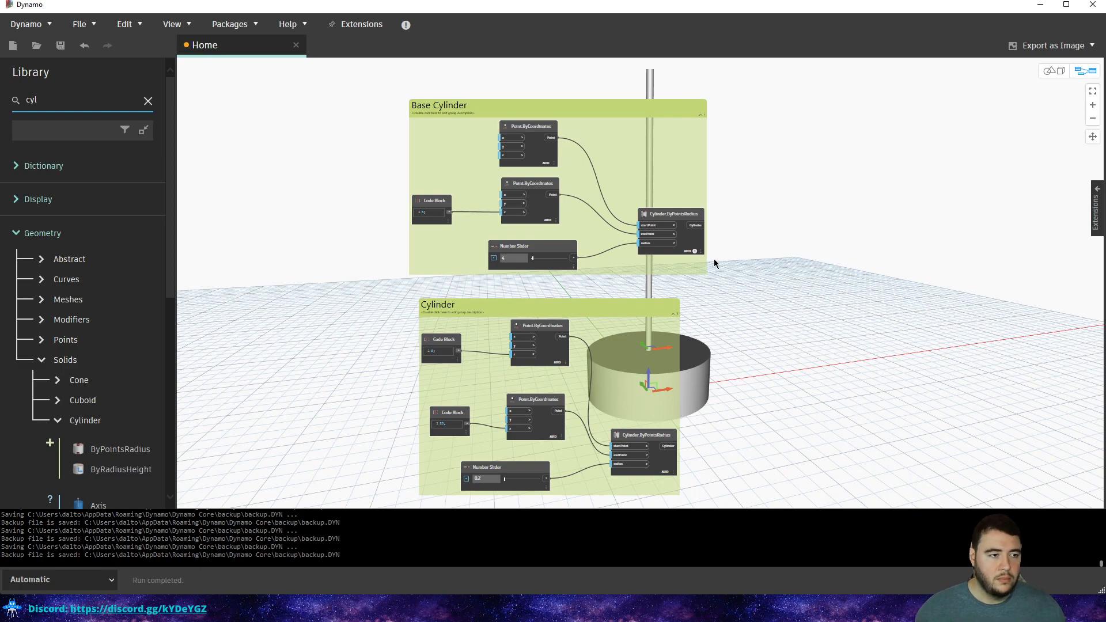
pyautogui.scroll(-3, 747, 285)
pyautogui.moveTo(678, 265); pyautogui.dragTo(673, 26)
pyautogui.click(807, 144)
pyautogui.moveTo(792, 143); pyautogui.dragTo(717, 250, button='middle')
pyautogui.scroll(-2, 716, 250)
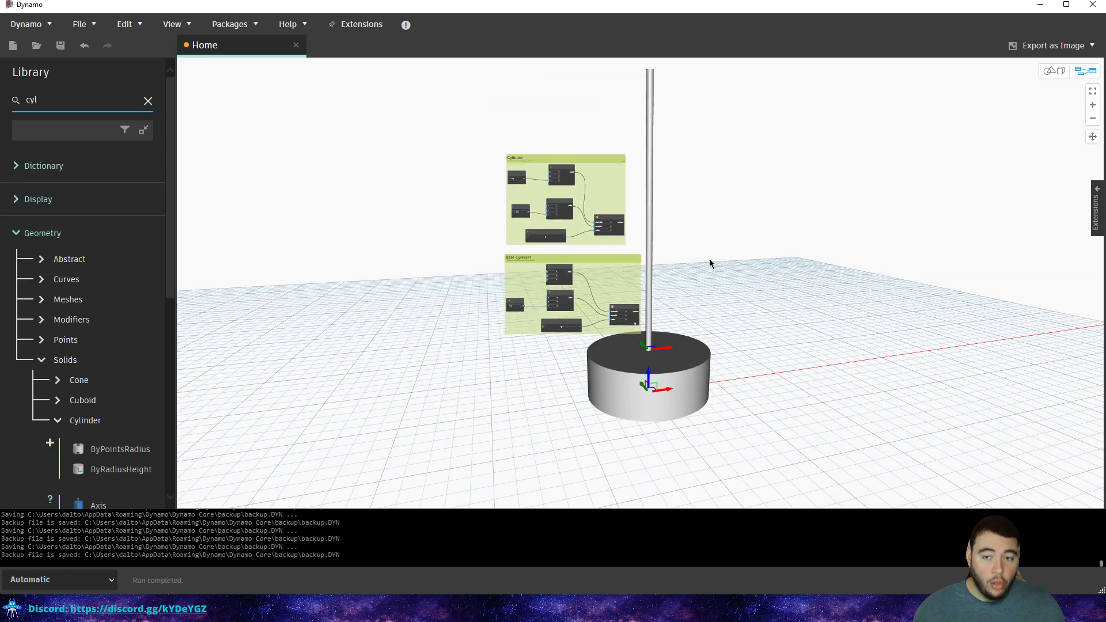
pyautogui.scroll(5, 699, 273)
pyautogui.moveTo(654, 191); pyautogui.dragTo(593, 239, button='middle')
pyautogui.scroll(-2, 592, 238)
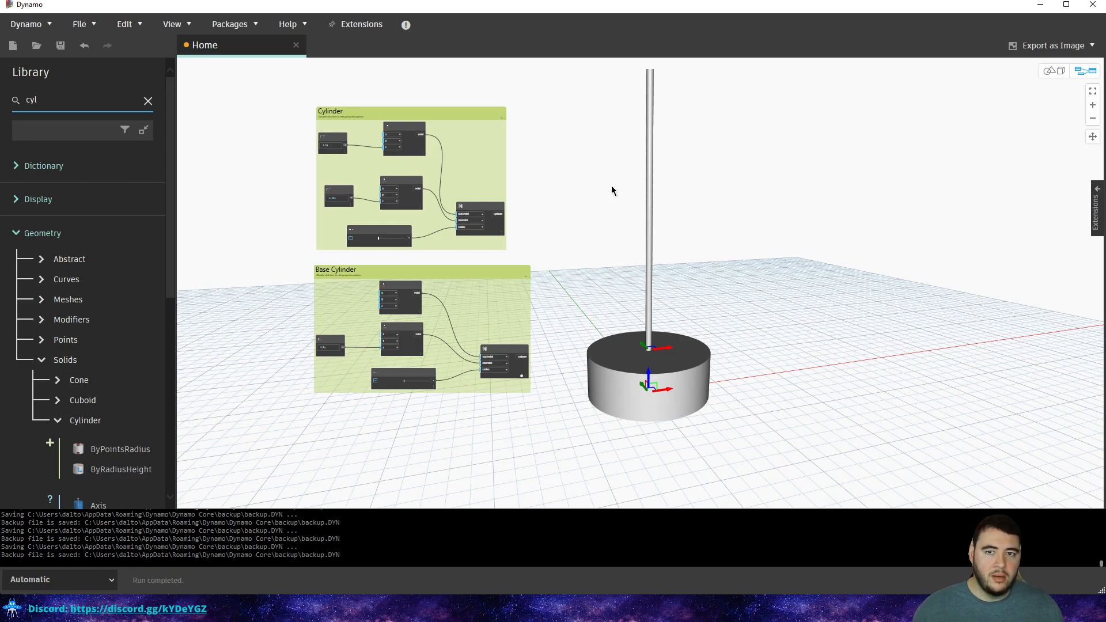
pyautogui.moveTo(673, 141); pyautogui.dragTo(538, 179, button='middle')
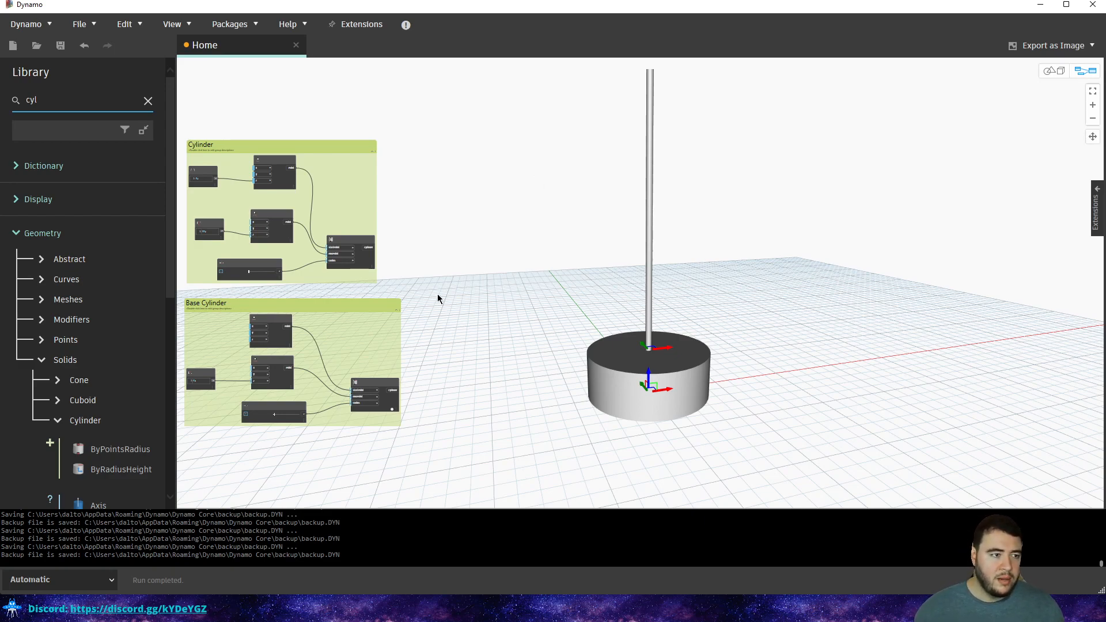
pyautogui.moveTo(458, 240); pyautogui.dragTo(535, 245, button='middle')
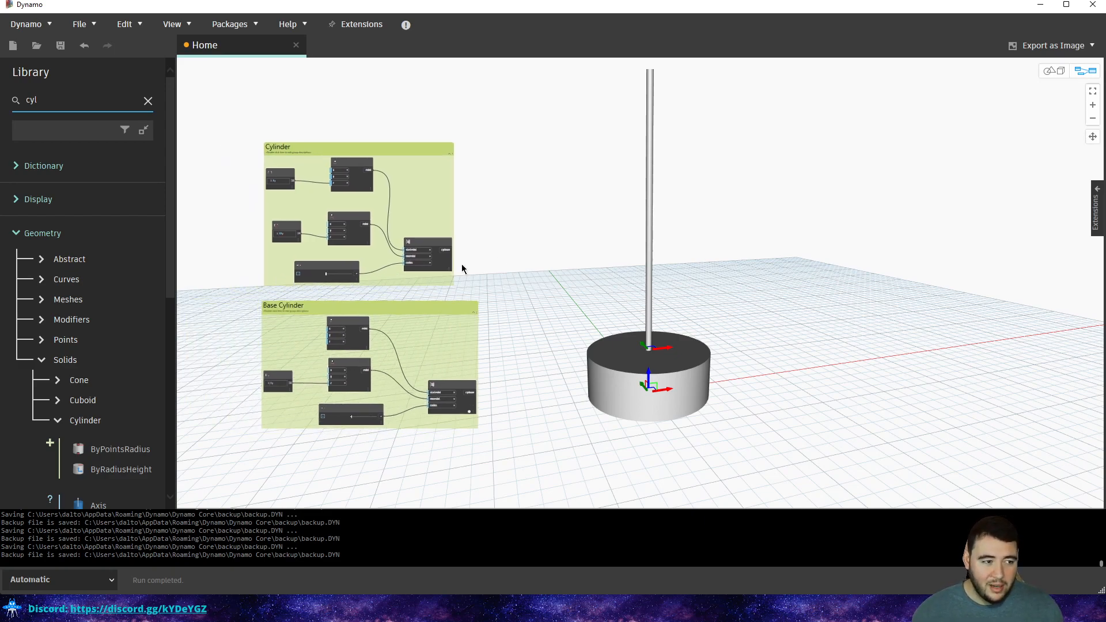
pyautogui.scroll(3, 496, 321)
pyautogui.moveTo(509, 305); pyautogui.dragTo(610, 302, button='middle')
pyautogui.moveTo(580, 259); pyautogui.dragTo(525, 280, button='middle')
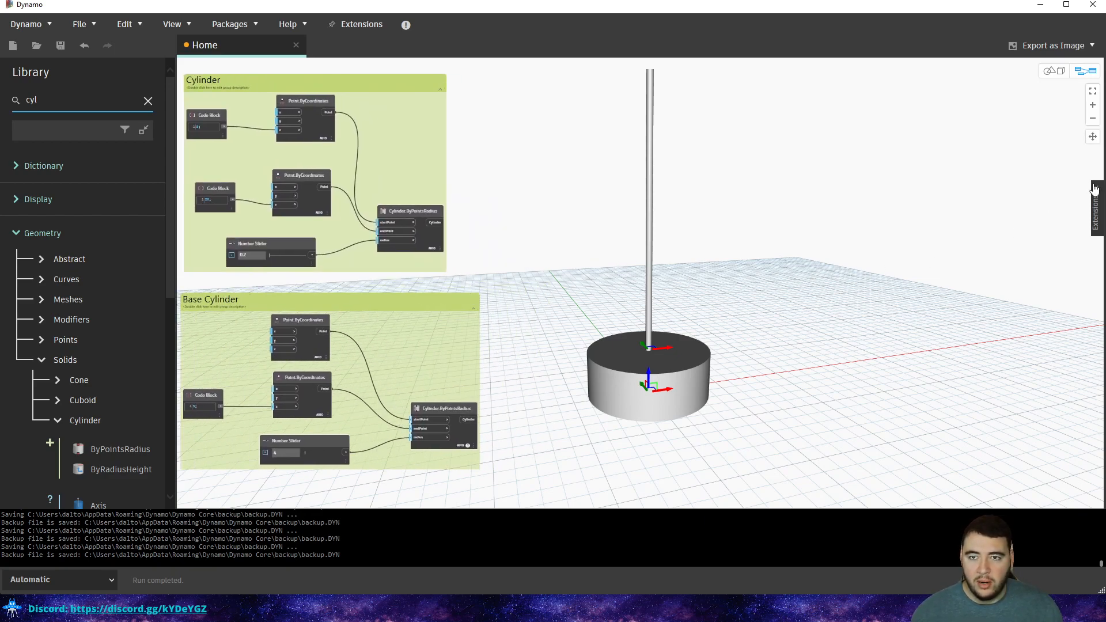
pyautogui.moveTo(635, 206); pyautogui.dragTo(734, 238, button='middle')
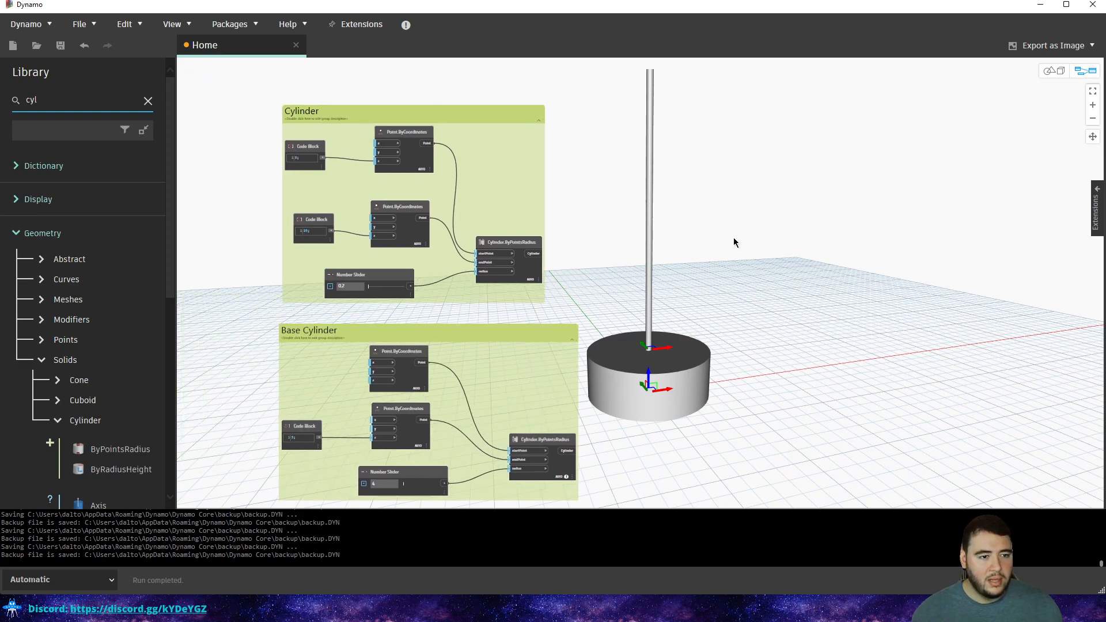
pyautogui.moveTo(822, 285); pyautogui.dragTo(662, 217, button='middle')
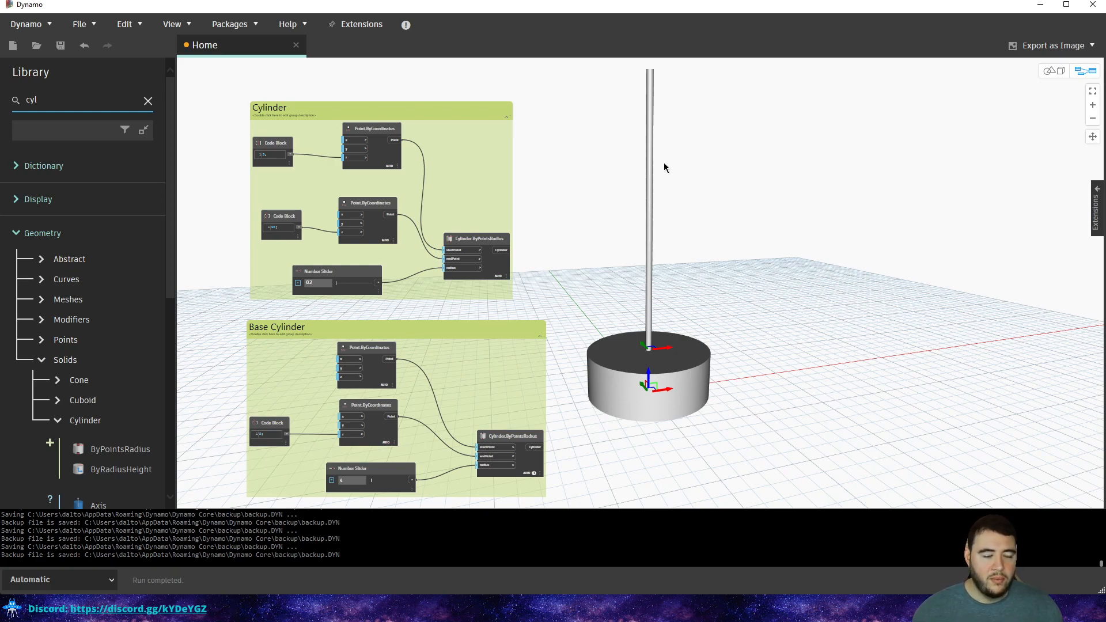
pyautogui.scroll(-3, 597, 207)
pyautogui.scroll(1, 604, 204)
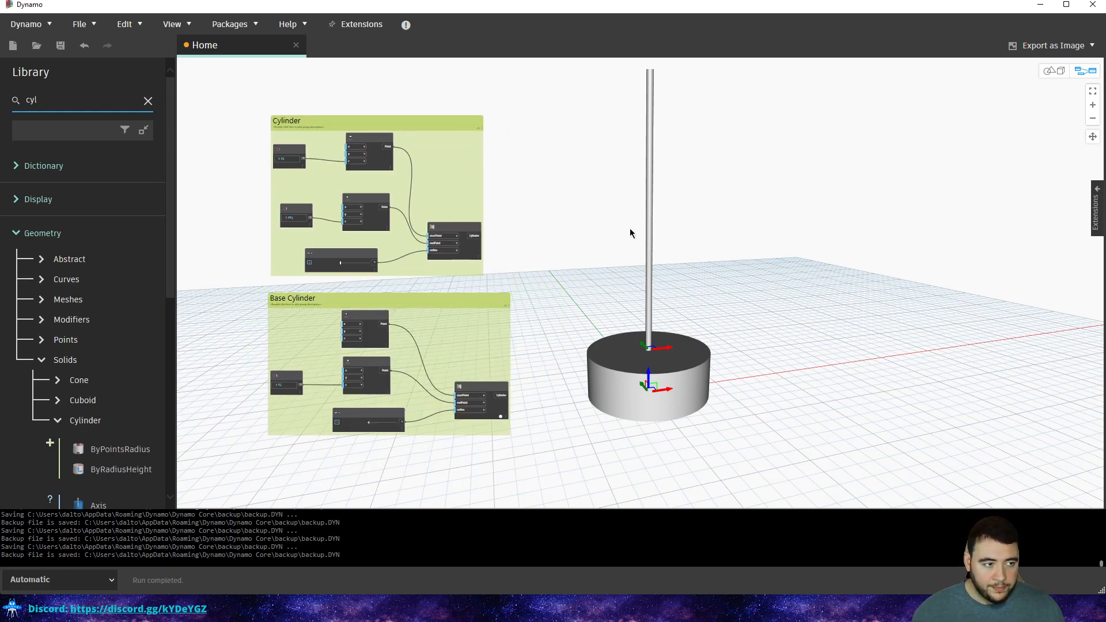
pyautogui.moveTo(630, 228); pyautogui.dragTo(593, 292, button='middle')
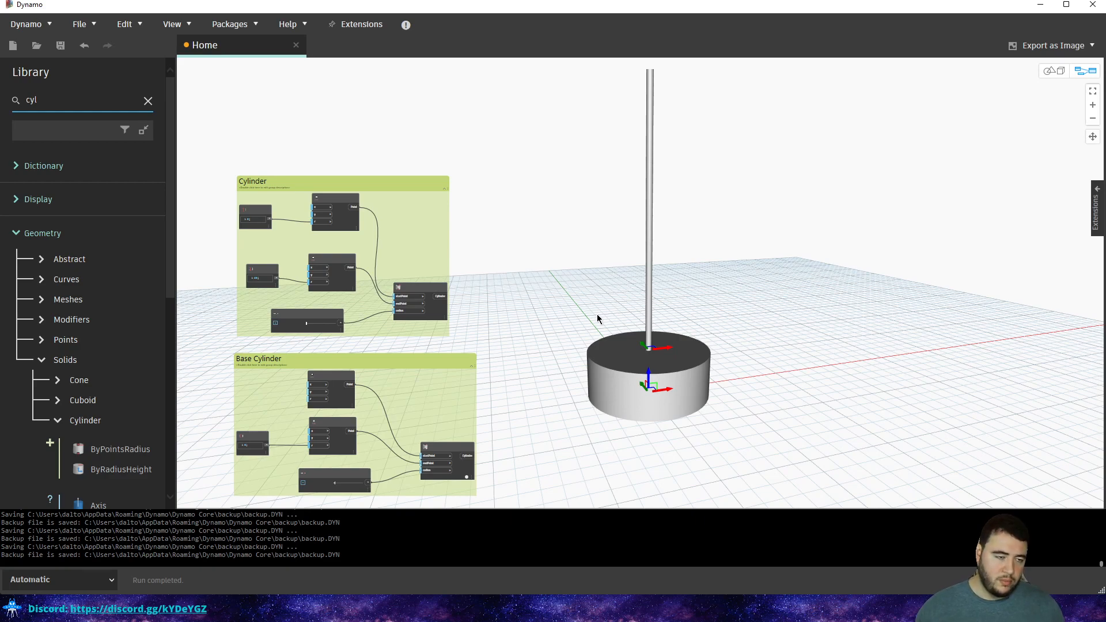
pyautogui.moveTo(648, 335); pyautogui.dragTo(546, 286, button='middle')
pyautogui.click(73, 102)
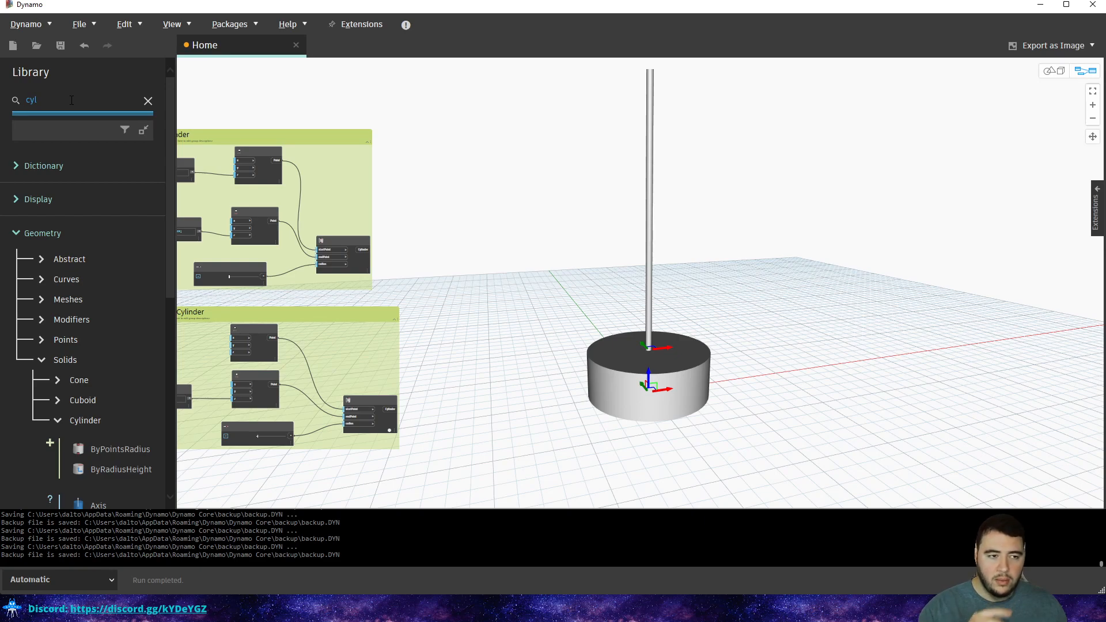
# Search the library for 'plan' and add a Plane.ByOriginNormal node.
pyautogui.press('BackSpace')
pyautogui.press('BackSpace')
pyautogui.press('BackSpace')
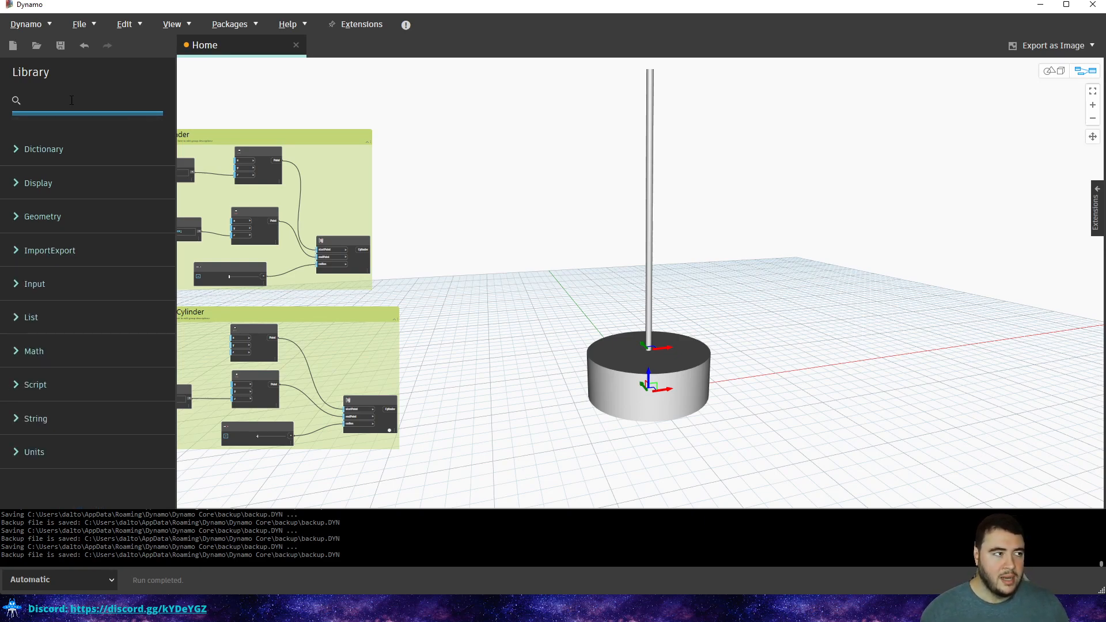
pyautogui.write('p')
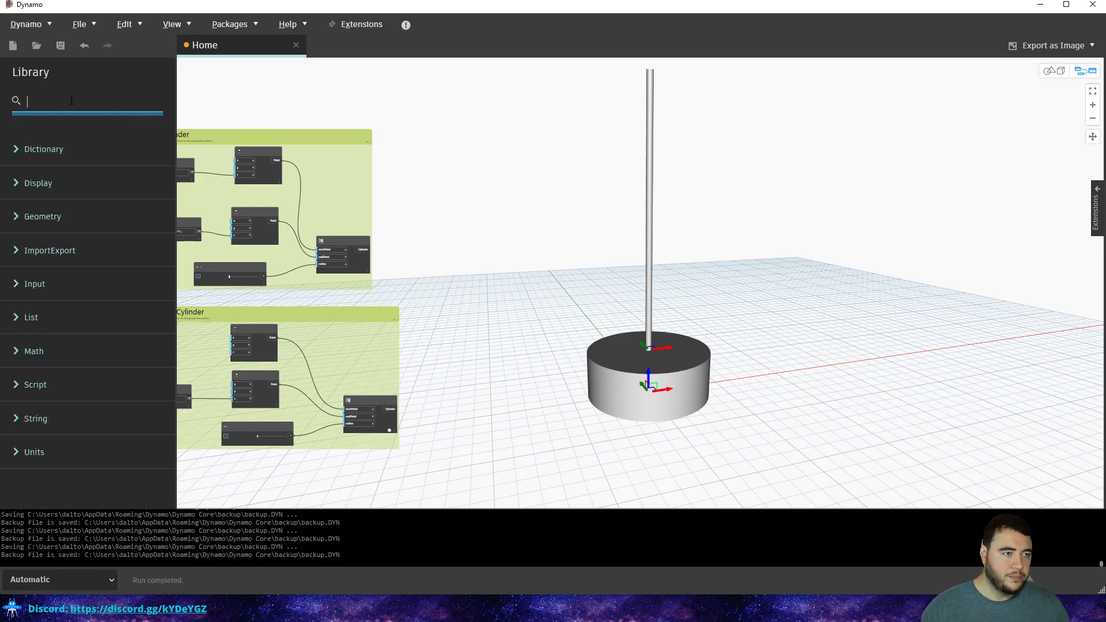
pyautogui.write('lan')
pyautogui.press('BackSpace')
pyautogui.press('BackSpace')
pyautogui.press('BackSpace')
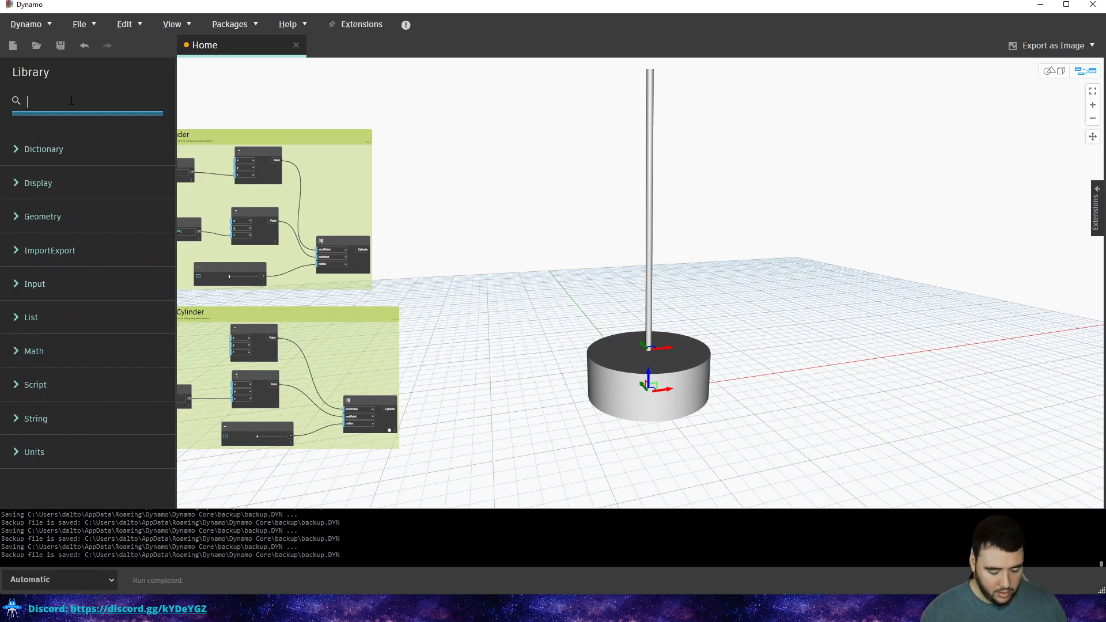
pyautogui.write('cyc')
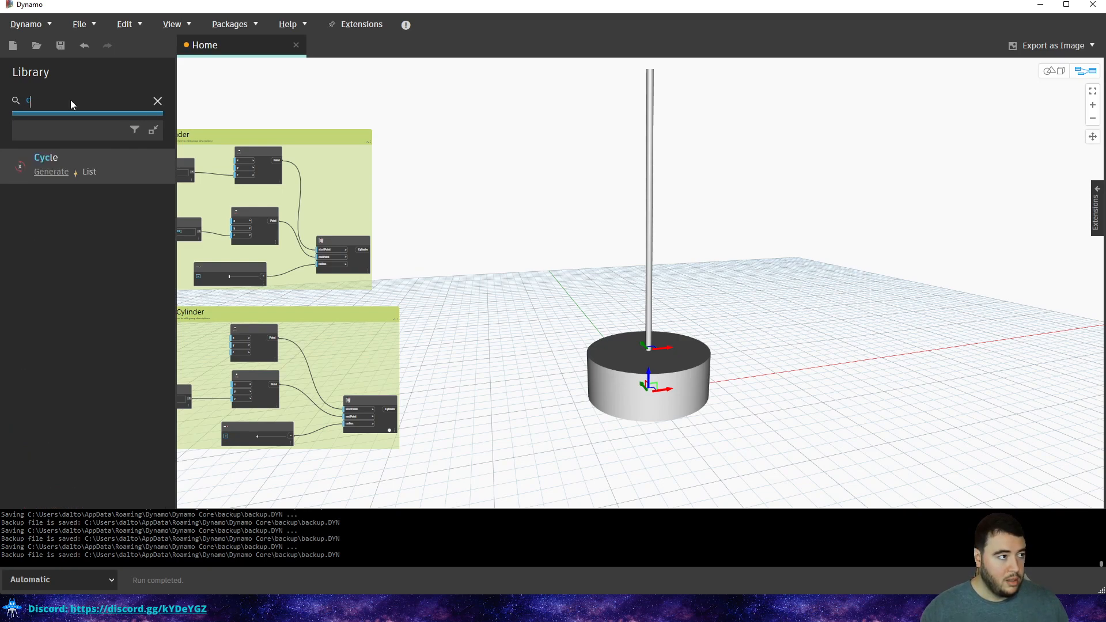
pyautogui.press('BackSpace')
pyautogui.write('plan')
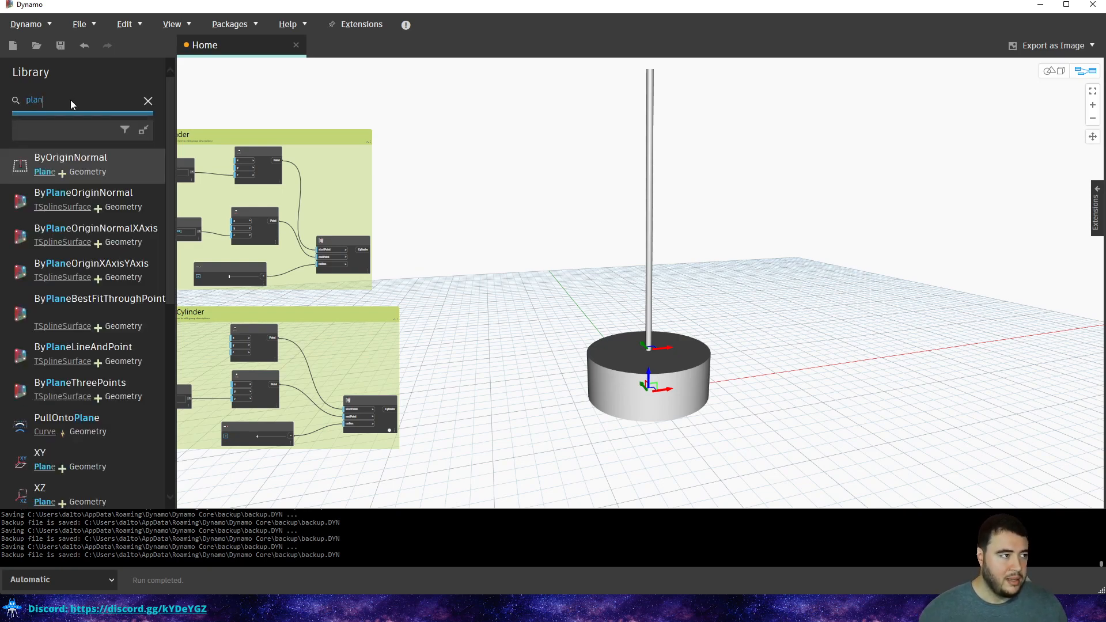
pyautogui.click(77, 163)
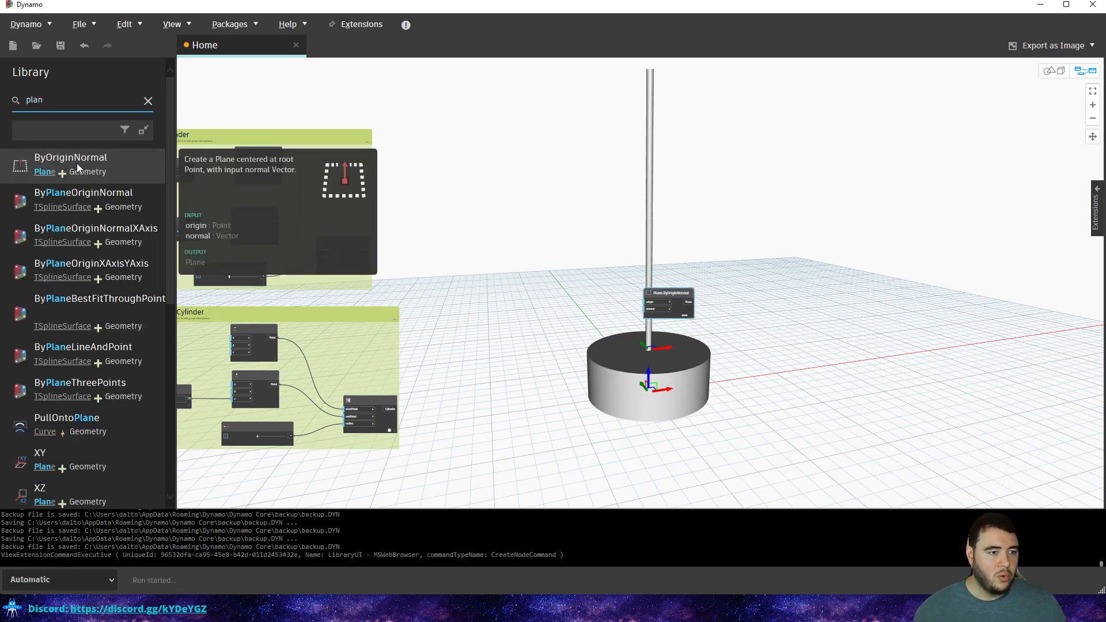
# Place the plane node near the cylinder groups and inspect the pole's Cylinder.ByPointsRadius node.
pyautogui.scroll(5, 622, 300)
pyautogui.moveTo(726, 284); pyautogui.dragTo(390, 164)
pyautogui.moveTo(448, 152); pyautogui.dragTo(633, 201, button='middle')
pyautogui.moveTo(573, 213); pyautogui.dragTo(560, 150)
pyautogui.moveTo(576, 169); pyautogui.dragTo(639, 256, button='middle')
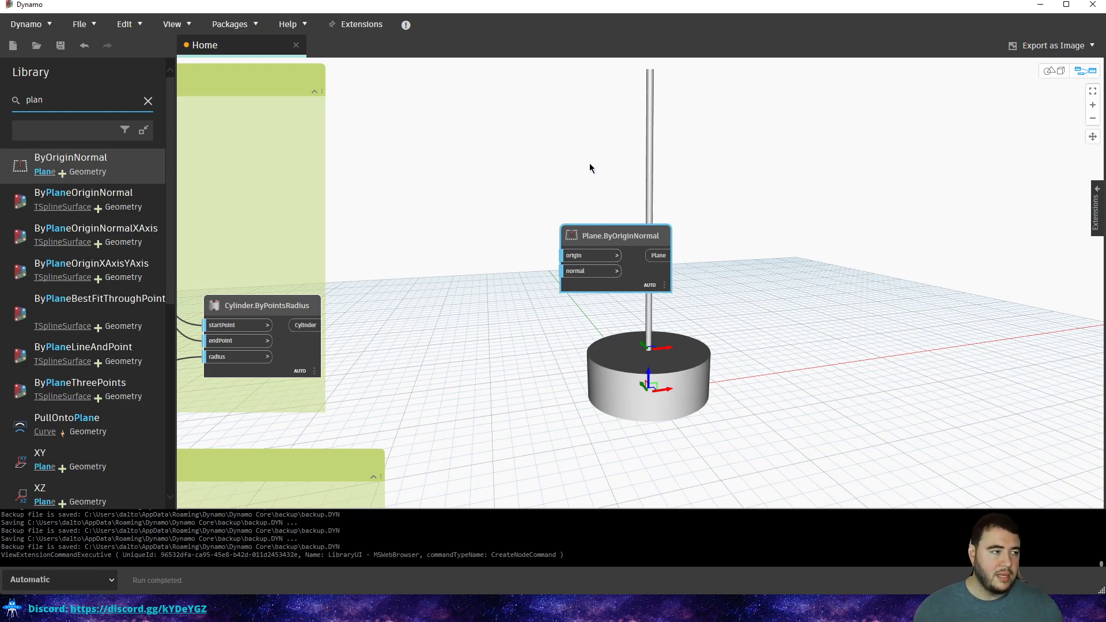
pyautogui.moveTo(575, 282); pyautogui.dragTo(592, 281, button='middle')
pyautogui.scroll(2, 545, 234)
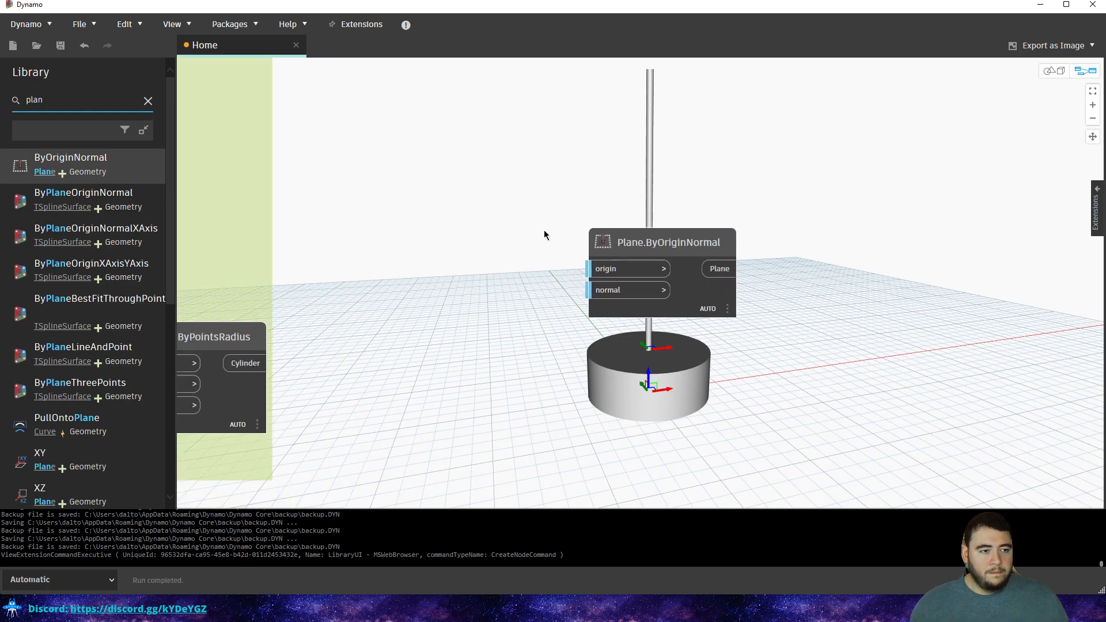
pyautogui.scroll(-4, 495, 206)
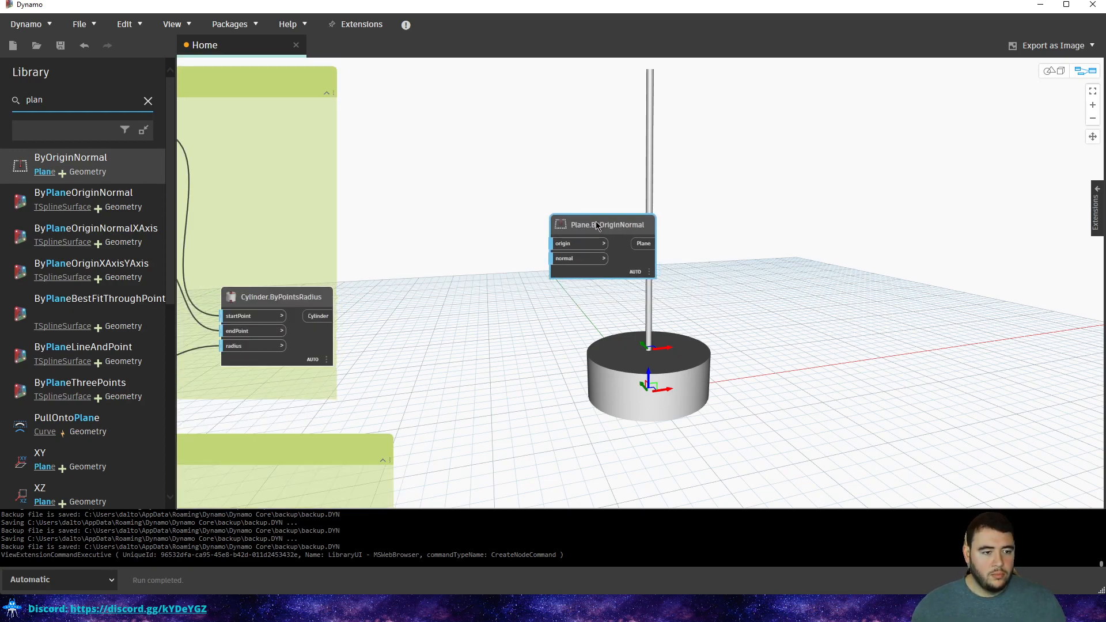
pyautogui.click(417, 260)
pyautogui.rightClick(416, 258)
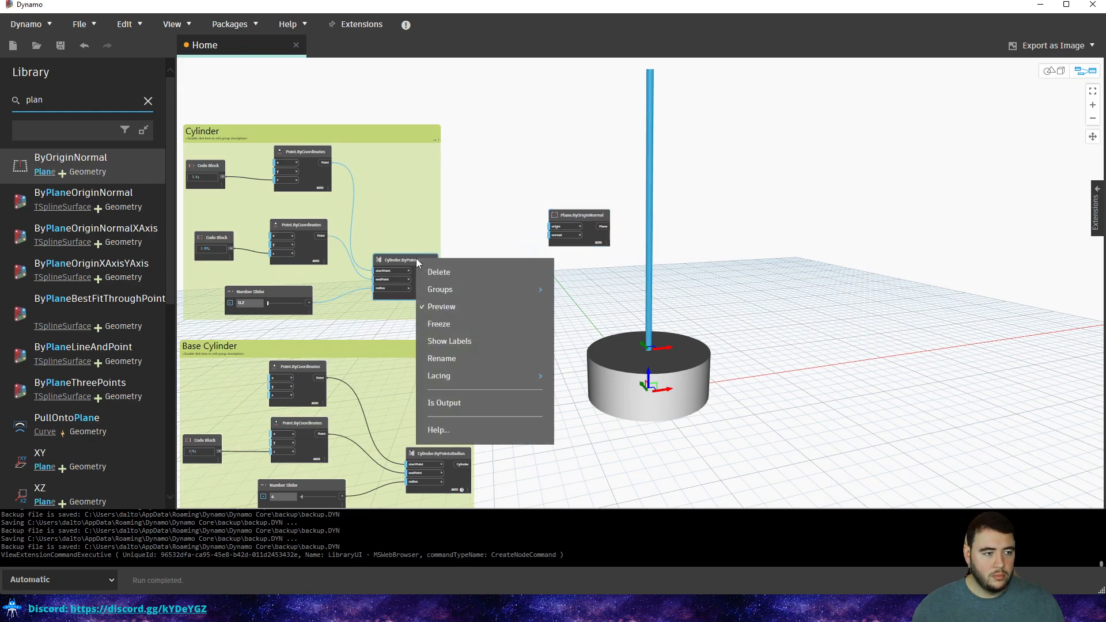
pyautogui.click(517, 197)
pyautogui.scroll(3, 515, 196)
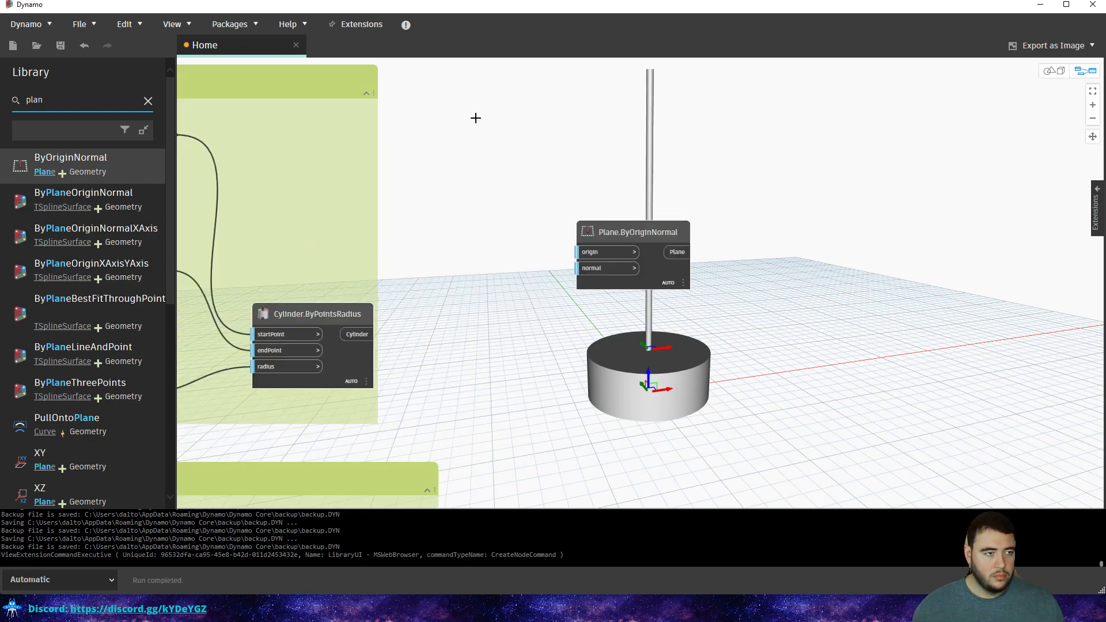
# Add a Point.ByCoordinates node via canvas search 'po' and arrange it beside the plane.
pyautogui.doubleClick(474, 117)
pyautogui.rightClick(495, 147)
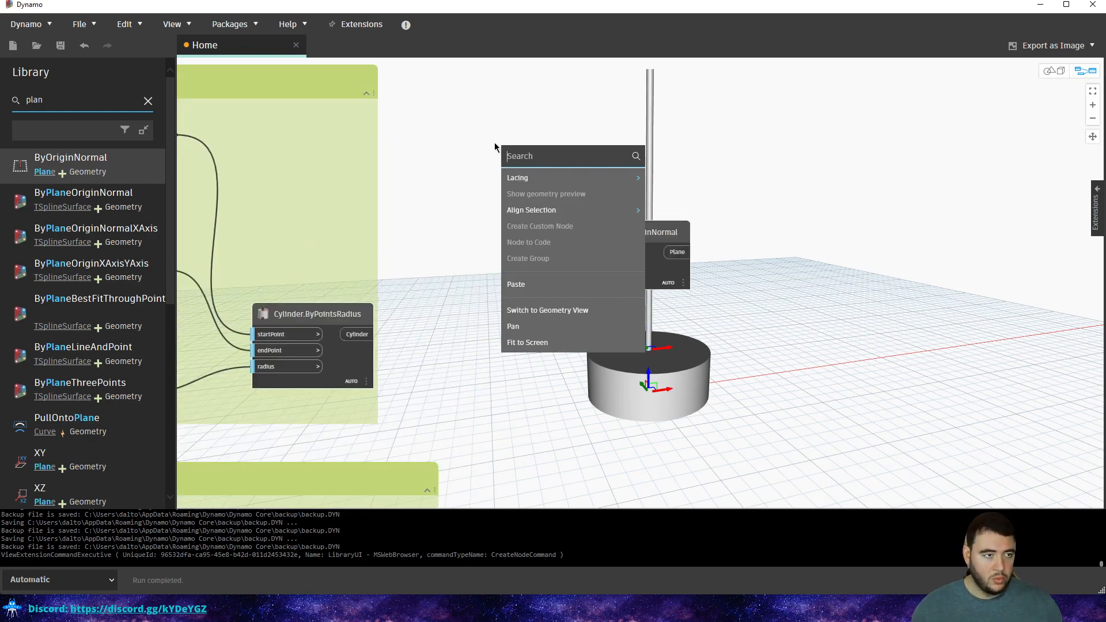
pyautogui.write('point')
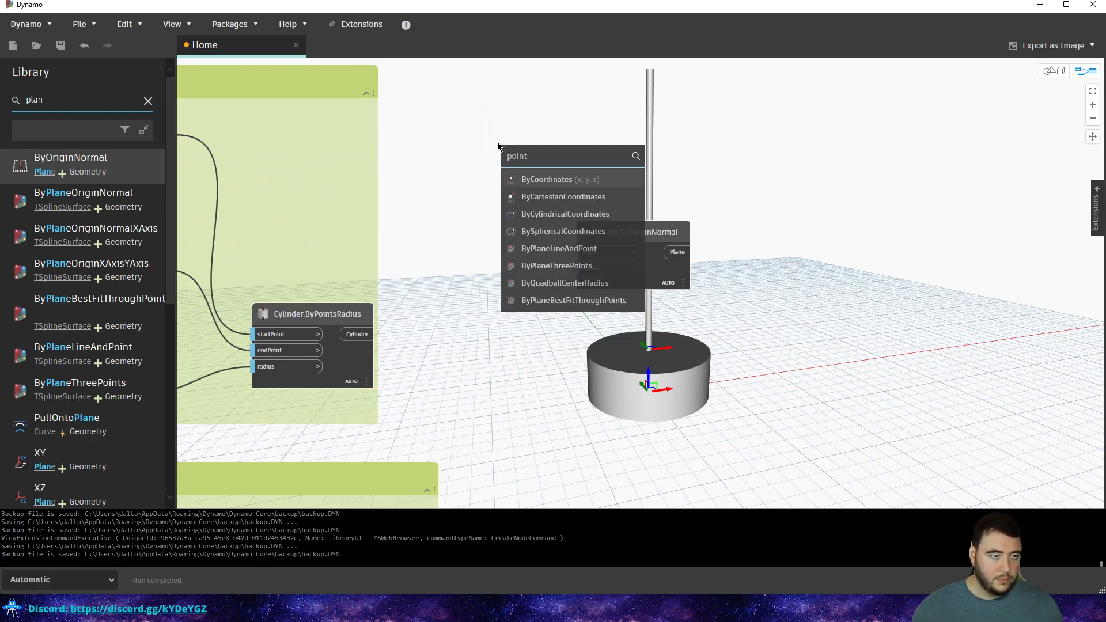
pyautogui.click(528, 176)
pyautogui.moveTo(557, 197); pyautogui.dragTo(446, 154)
pyautogui.moveTo(608, 227); pyautogui.dragTo(736, 200)
pyautogui.moveTo(469, 138); pyautogui.dragTo(547, 172)
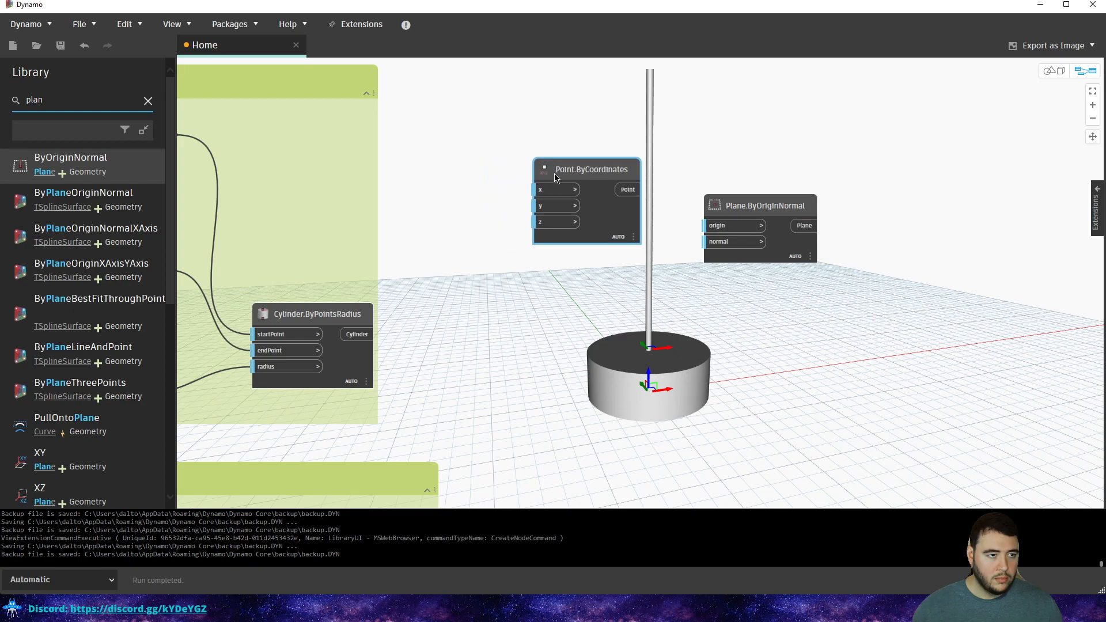
# Feed a Code Block of 5 into the point's x and y, and connect the point to the plane's origin.
pyautogui.doubleClick(485, 181)
pyautogui.write('5')
pyautogui.click(484, 167)
pyautogui.moveTo(509, 202); pyautogui.dragTo(487, 183)
pyautogui.click(576, 206)
pyautogui.moveTo(628, 189); pyautogui.dragTo(716, 229)
pyautogui.click(716, 229)
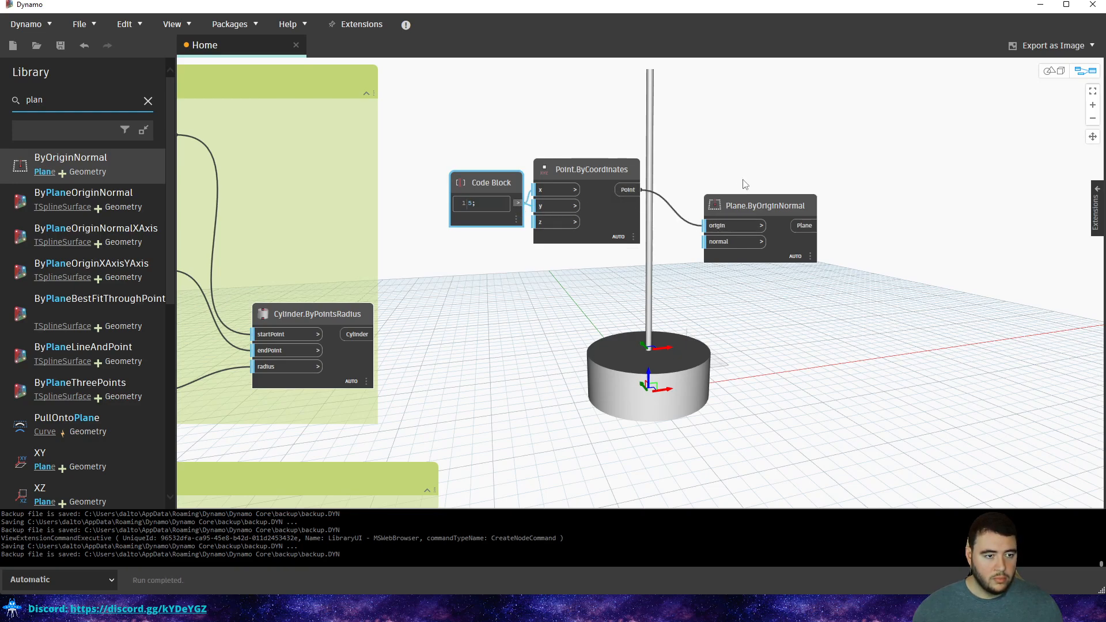
# Preview the plane in 3D, then move the Code Block, point and plane nodes down-left.
pyautogui.hotkey('ctrl', 'b')
pyautogui.moveTo(770, 172); pyautogui.dragTo(657, 224, button='middle')
pyautogui.moveTo(629, 213); pyautogui.dragTo(628, 240, button='right')
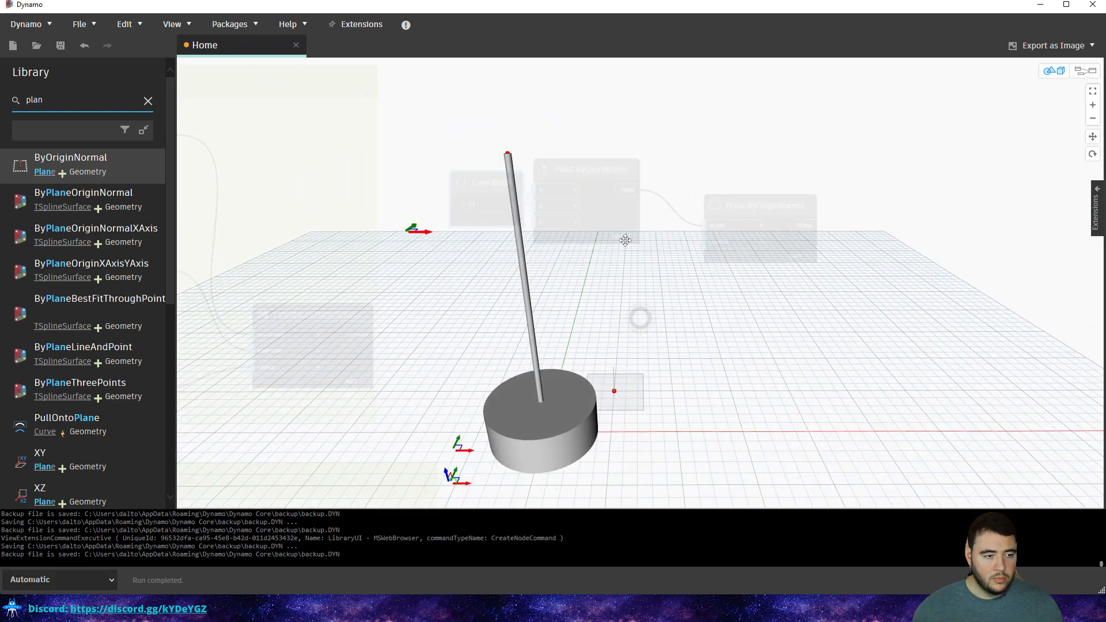
pyautogui.hotkey('ctrl', 'b')
pyautogui.hotkey('ctrl', 'b')
pyautogui.hotkey('ctrl', 'b')
pyautogui.moveTo(785, 135); pyautogui.dragTo(475, 271)
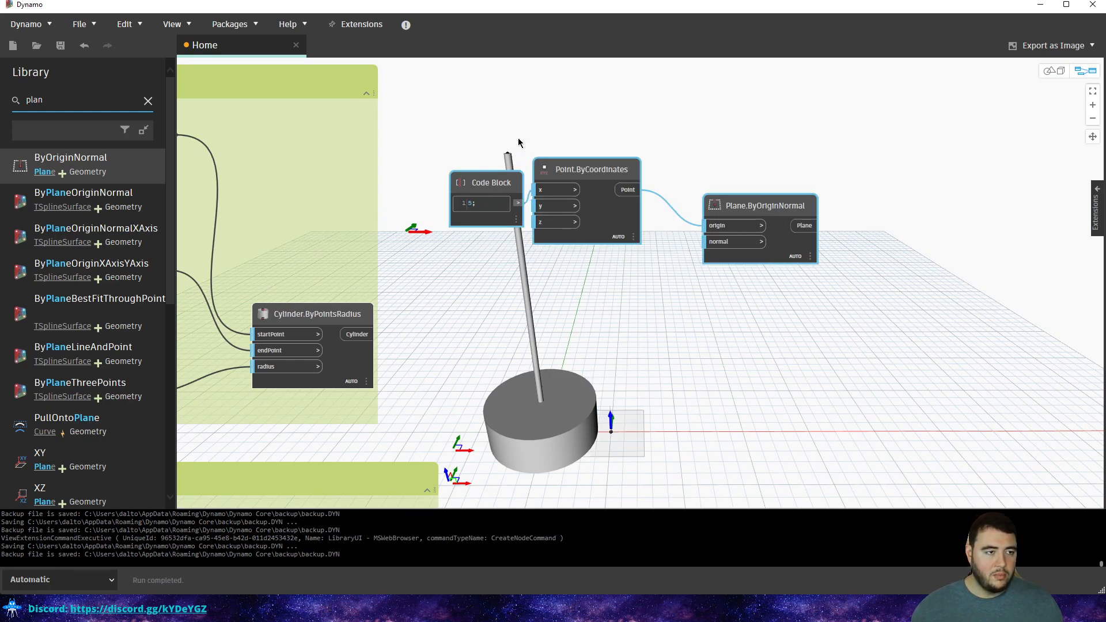
pyautogui.moveTo(524, 190); pyautogui.dragTo(503, 233)
pyautogui.click(531, 182)
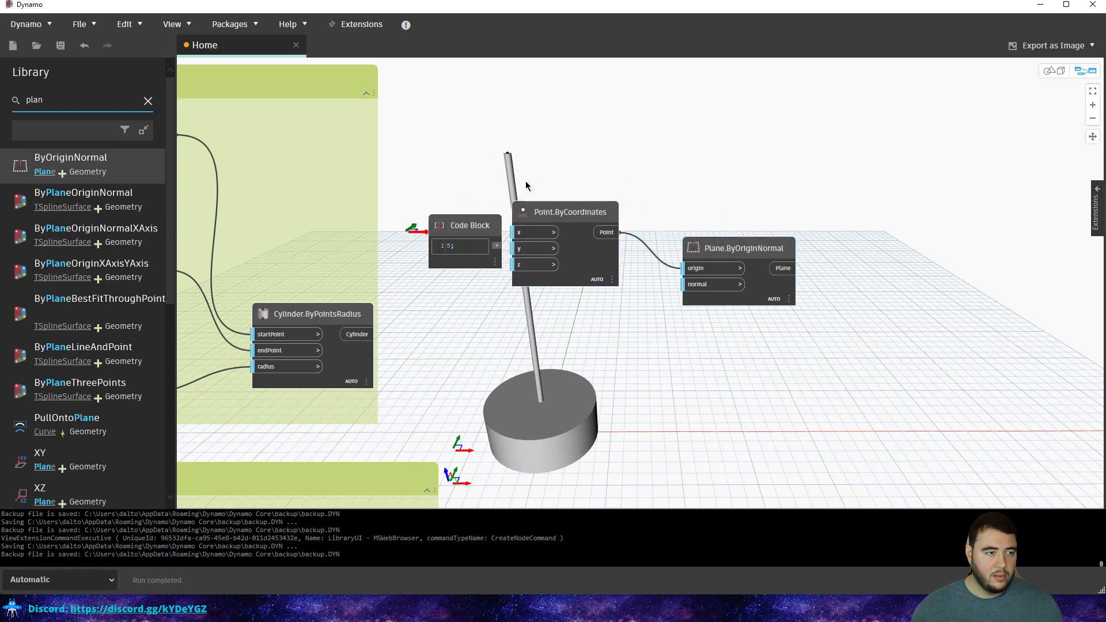
pyautogui.moveTo(532, 182); pyautogui.dragTo(634, 166, button='middle')
pyautogui.scroll(-1, 634, 167)
pyautogui.moveTo(524, 168); pyautogui.dragTo(609, 162, button='middle')
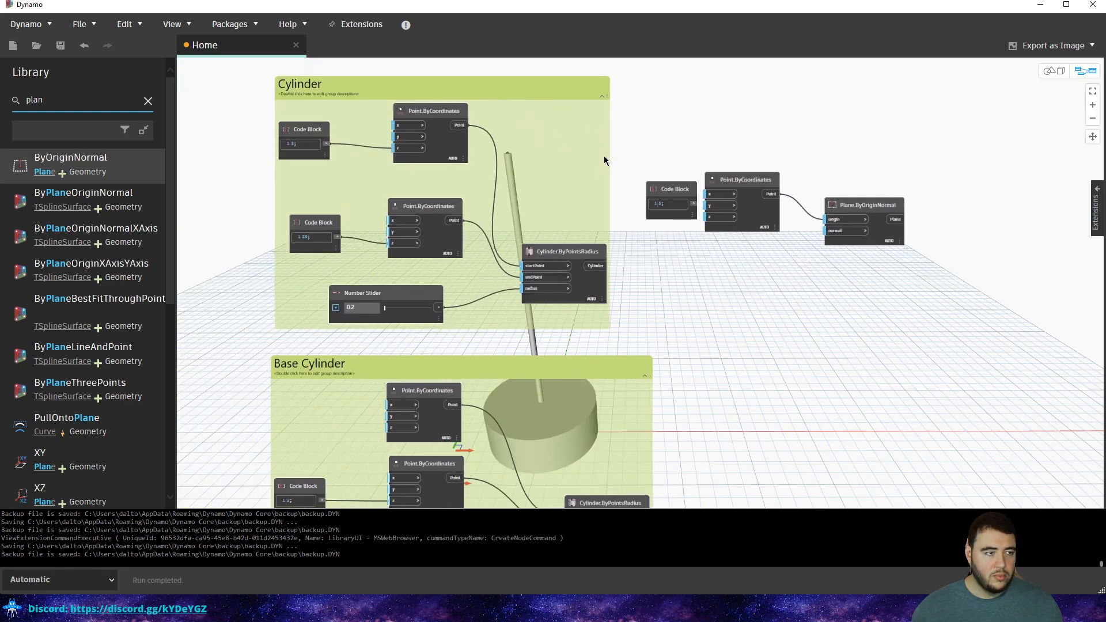
# Delete the Code Block feeding the point and move the Point and Plane nodes further right.
pyautogui.click(329, 224)
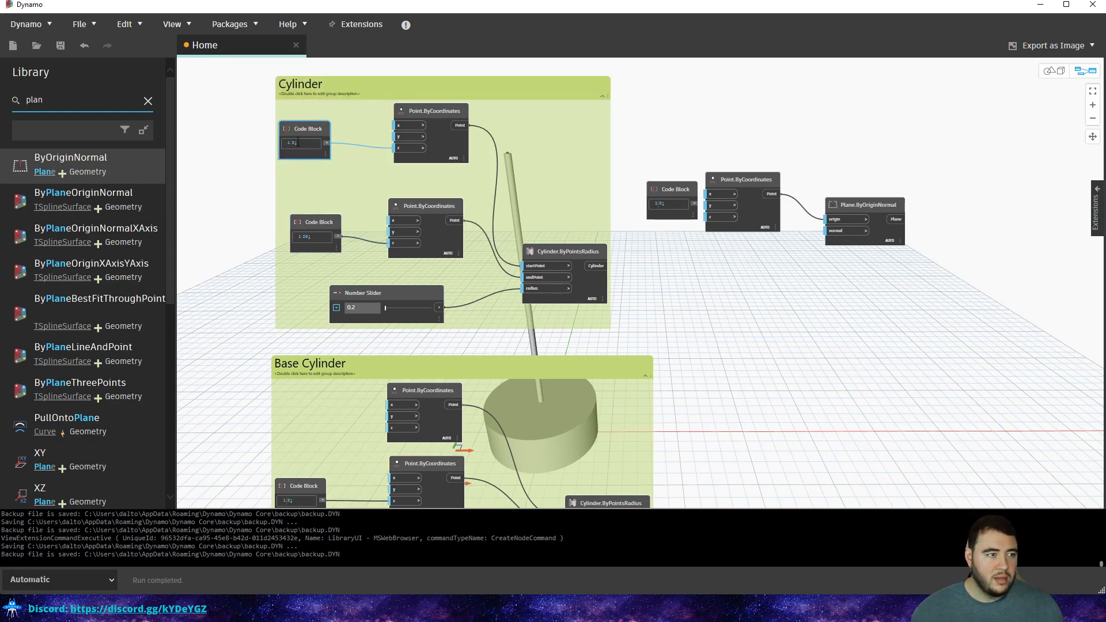
pyautogui.click(673, 191)
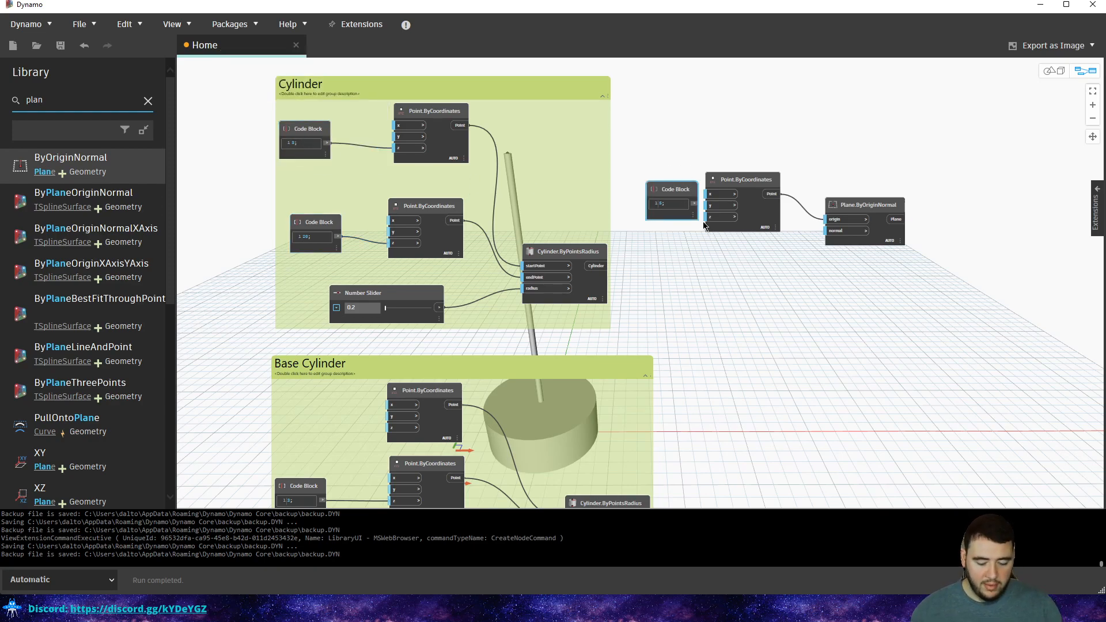
pyautogui.press('Delete')
pyautogui.moveTo(917, 134); pyautogui.dragTo(858, 177)
pyautogui.moveTo(696, 227); pyautogui.dragTo(679, 114, button='middle')
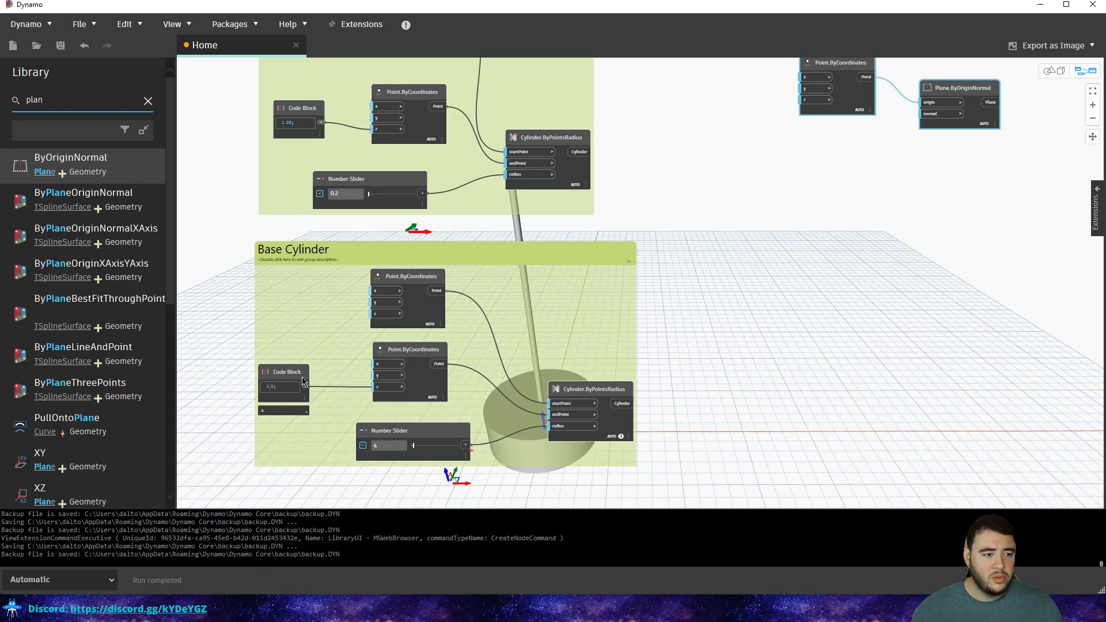
# Add an 'x + 5' Code Block fed by the base height and wire its result to the point's z.
pyautogui.doubleClick(715, 218)
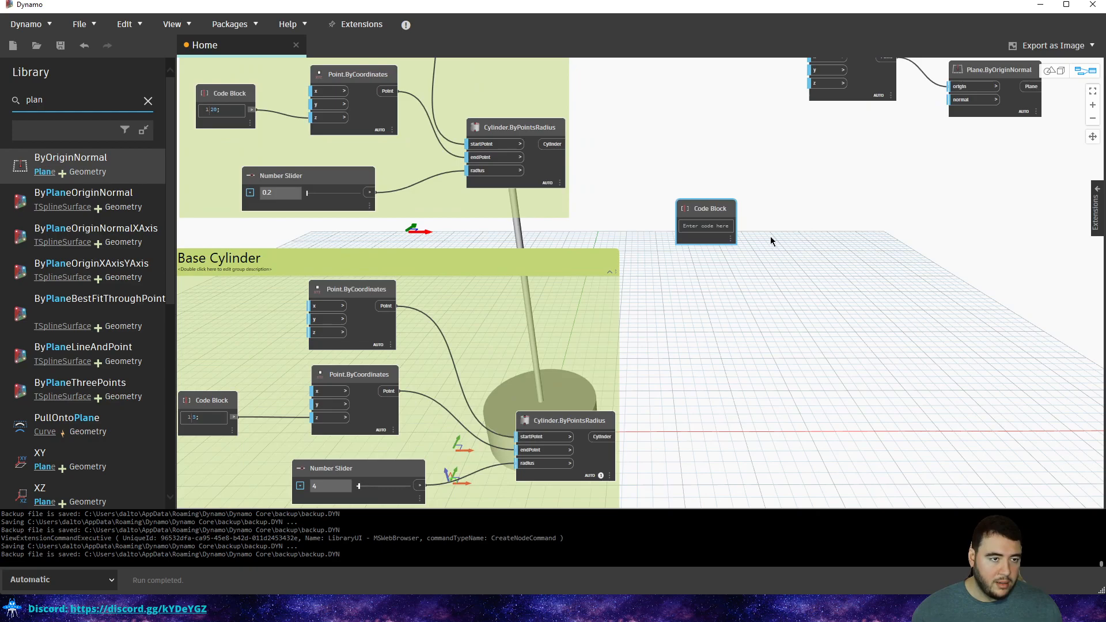
pyautogui.scroll(2, 371, 375)
pyautogui.write('x + 5')
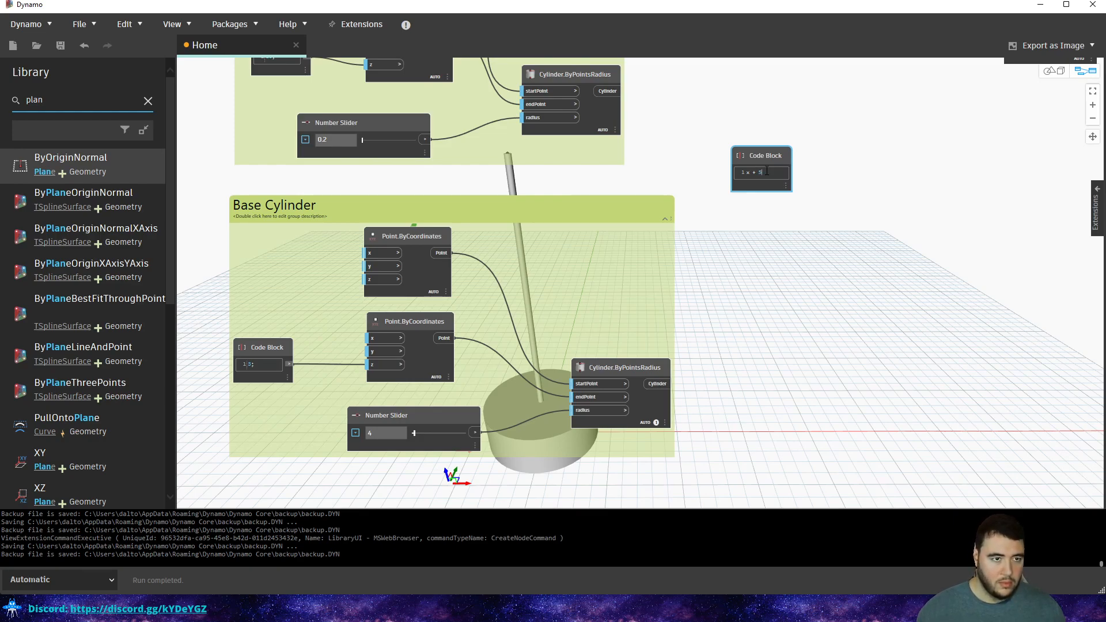
pyautogui.click(810, 170)
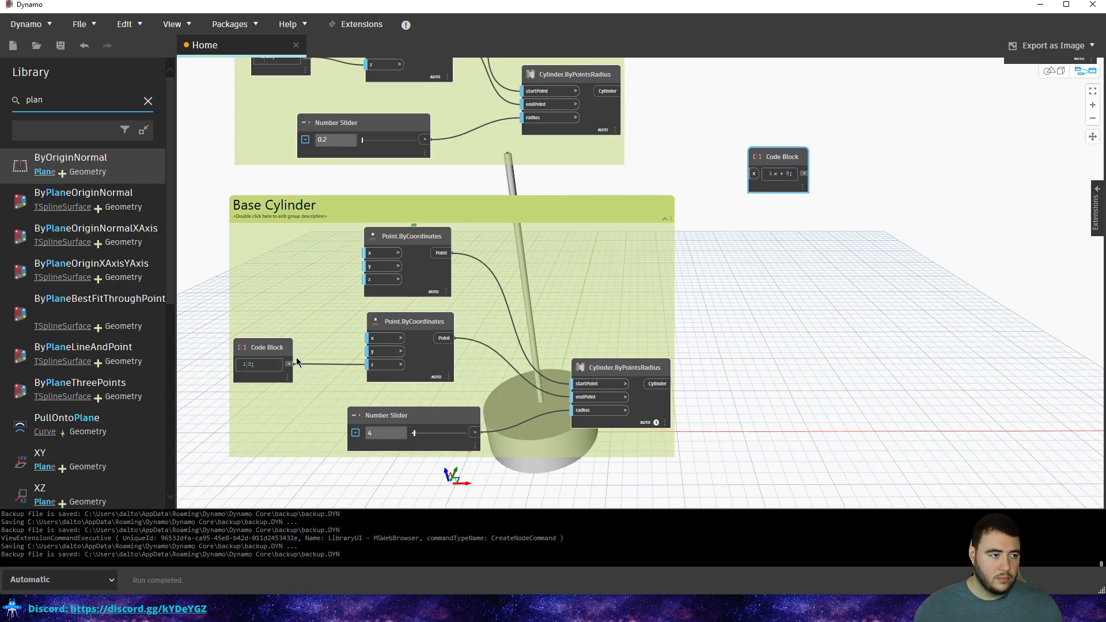
pyautogui.moveTo(291, 364); pyautogui.dragTo(754, 173)
pyautogui.moveTo(808, 171); pyautogui.dragTo(620, 265, button='middle')
pyautogui.moveTo(591, 293); pyautogui.dragTo(653, 149)
pyautogui.moveTo(646, 351); pyautogui.dragTo(660, 313, button='middle')
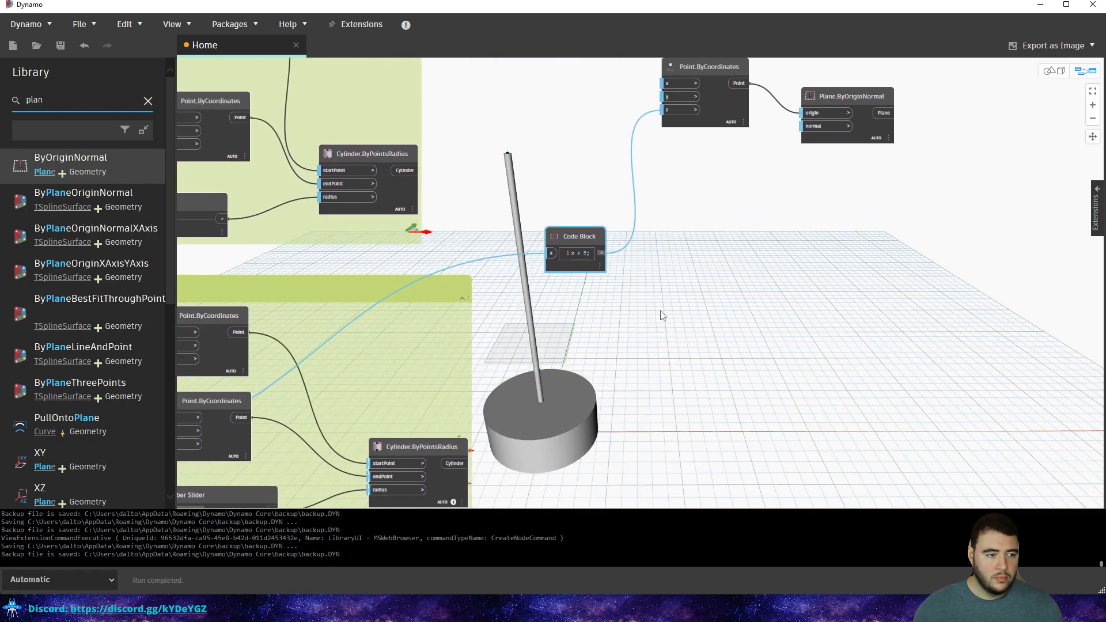
pyautogui.rightClick(665, 255)
pyautogui.click(606, 361)
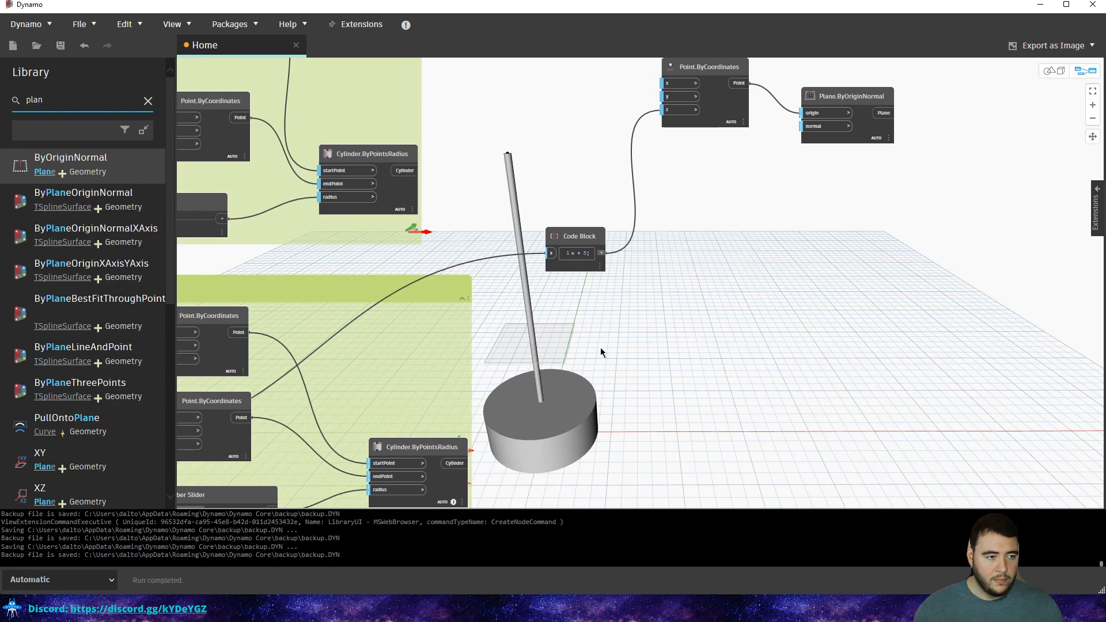
# Set the pole's start point to the base cylinder's top point.
pyautogui.moveTo(550, 319); pyautogui.dragTo(927, 321, button='middle')
pyautogui.moveTo(732, 265); pyautogui.dragTo(716, 307, button='middle')
pyautogui.scroll(-1, 717, 308)
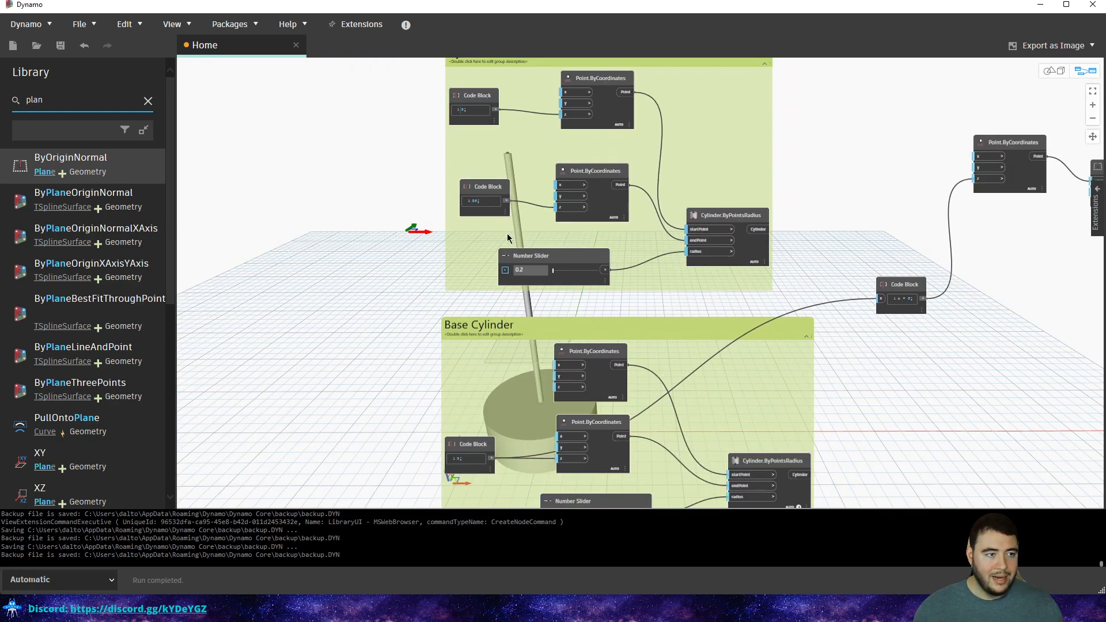
pyautogui.moveTo(455, 342); pyautogui.dragTo(456, 268, button='middle')
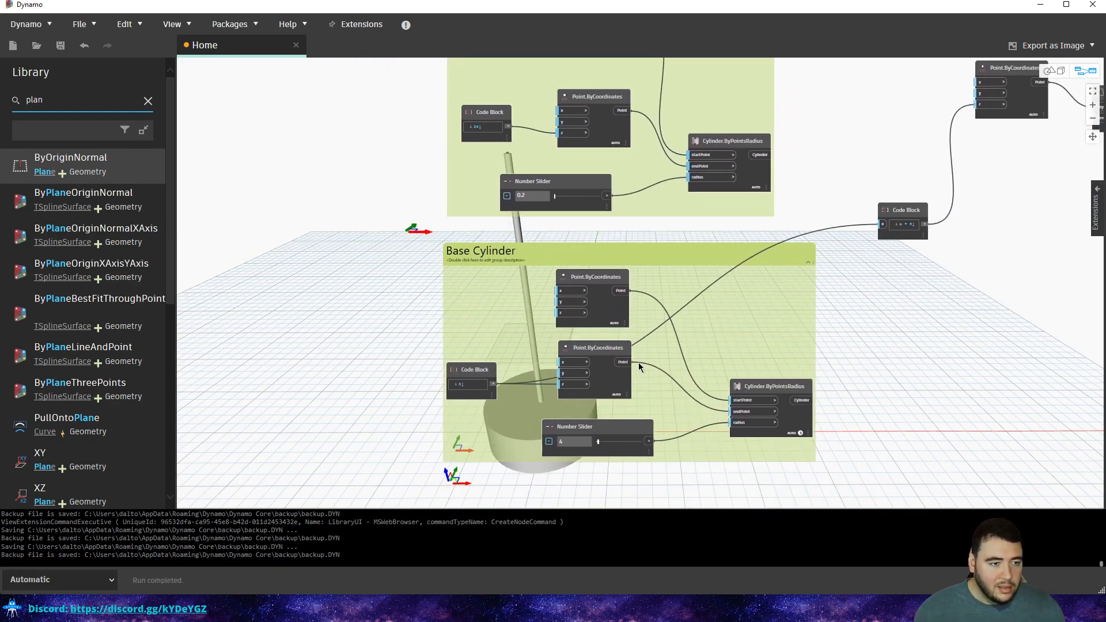
pyautogui.moveTo(633, 194); pyautogui.dragTo(619, 288, button='middle')
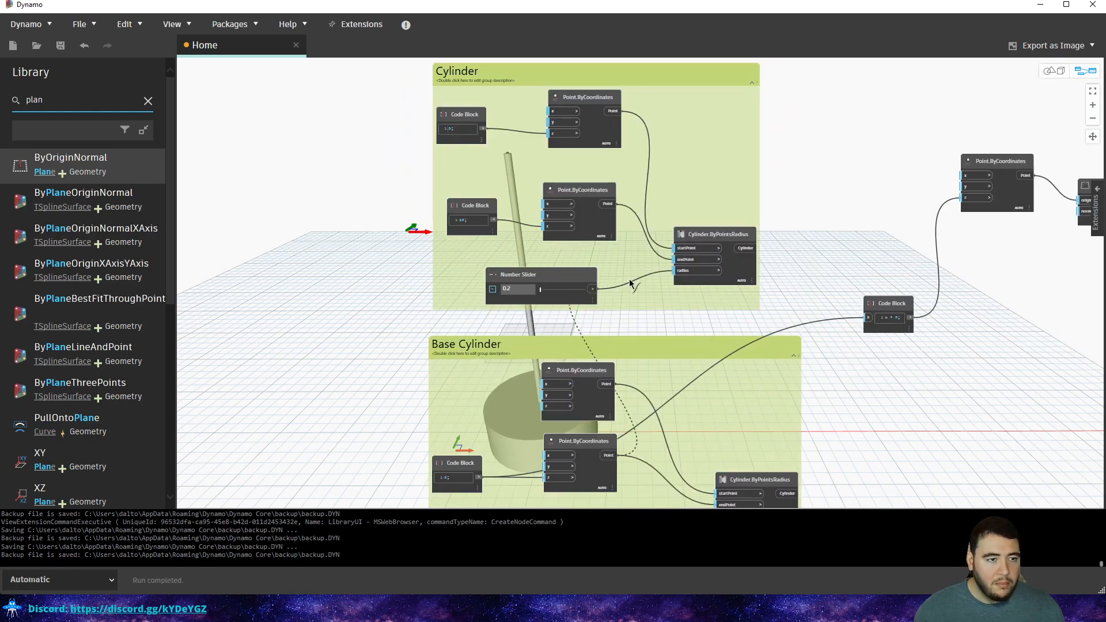
pyautogui.click(683, 250)
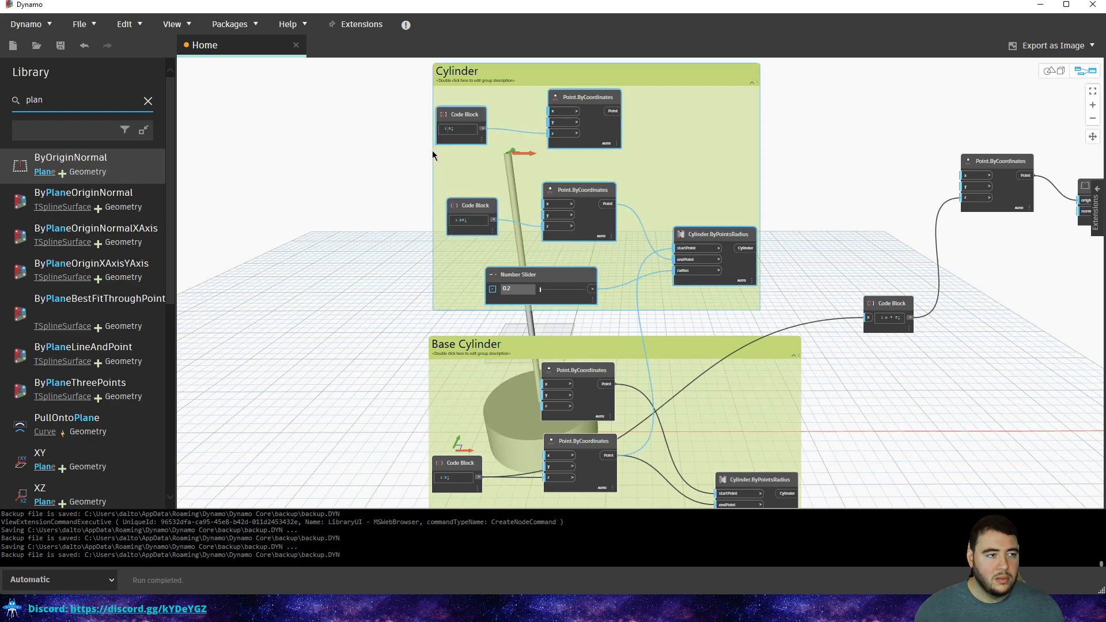
# Delete the pole's old Code Block and Point.ByCoordinates start-point nodes.
pyautogui.moveTo(417, 146); pyautogui.dragTo(669, 80)
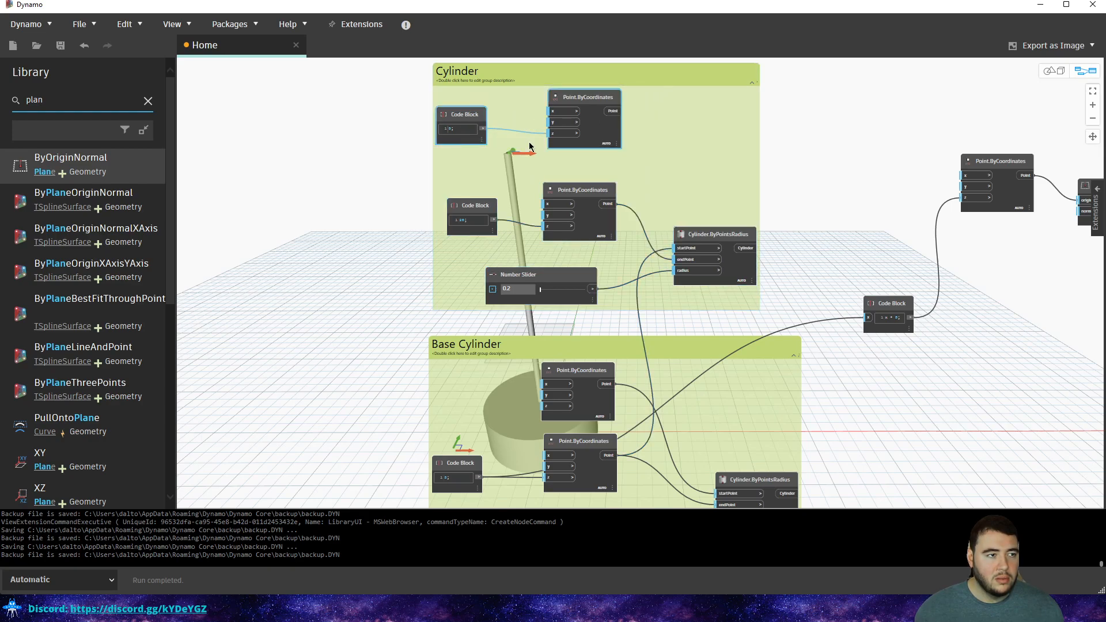
pyautogui.click(516, 358)
pyautogui.scroll(-3, 521, 247)
pyautogui.scroll(3, 510, 196)
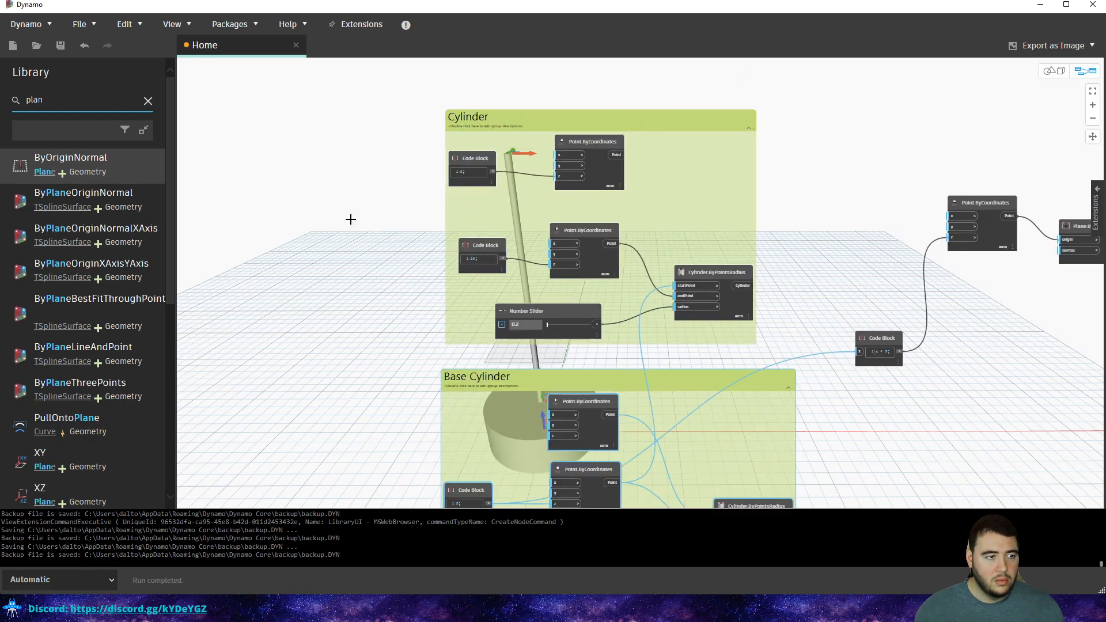
pyautogui.moveTo(421, 202); pyautogui.dragTo(655, 142)
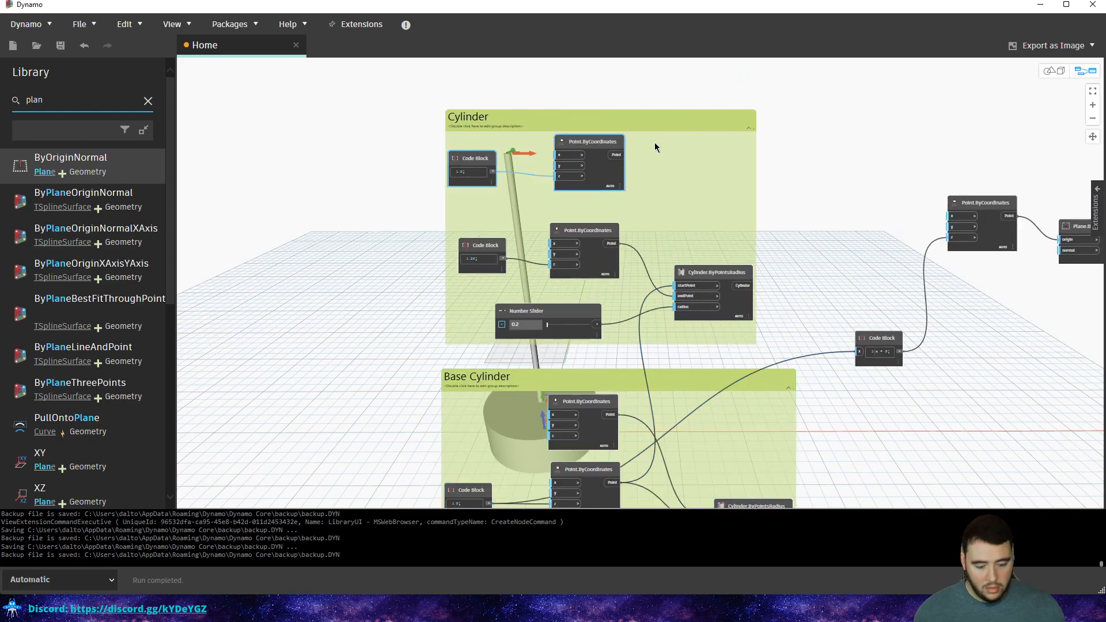
pyautogui.press('Delete')
pyautogui.moveTo(363, 311); pyautogui.dragTo(556, 181, button='middle')
pyautogui.scroll(2, 648, 365)
# Change the base height Code Block from 3 to 5, then back to 3.
pyautogui.scroll(2, 648, 365)
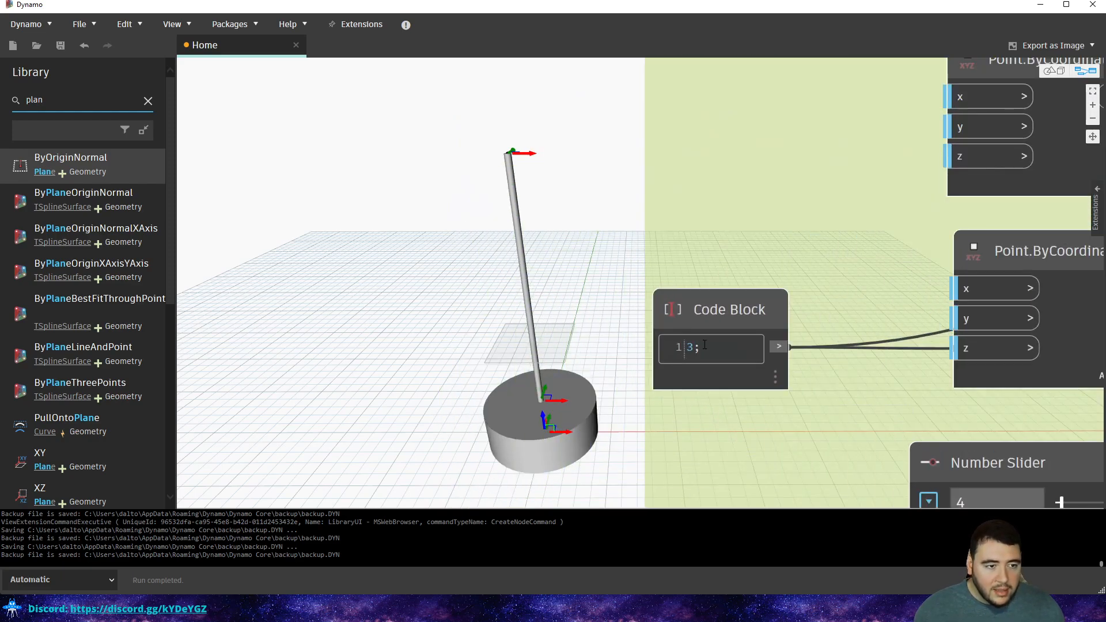
pyautogui.tripleClick(690, 348)
pyautogui.click(689, 349)
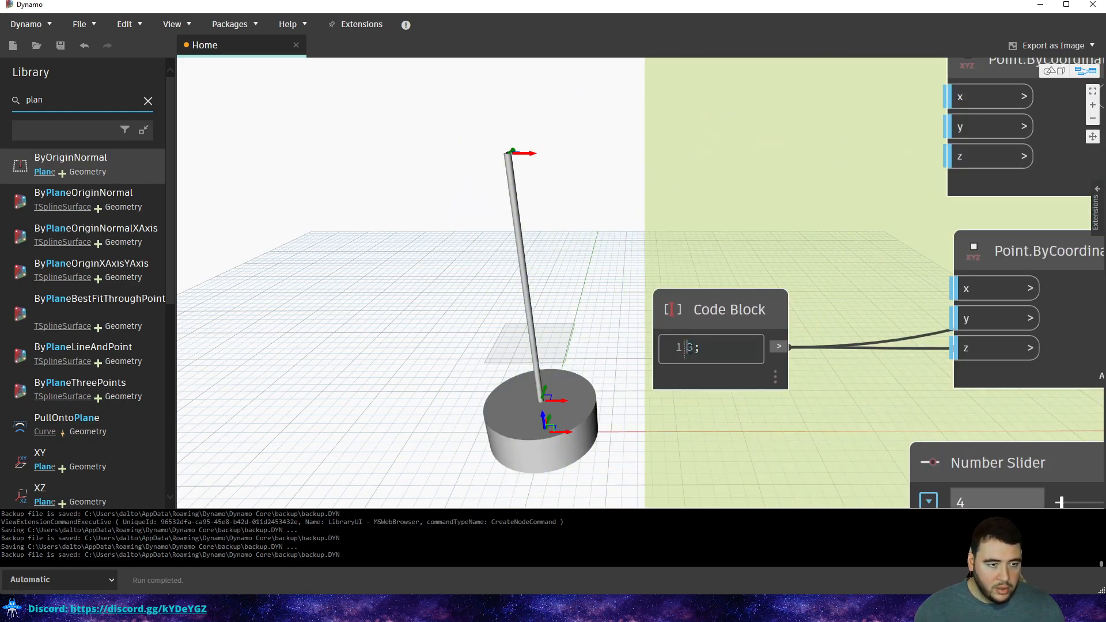
pyautogui.write('5')
pyautogui.press('Delete')
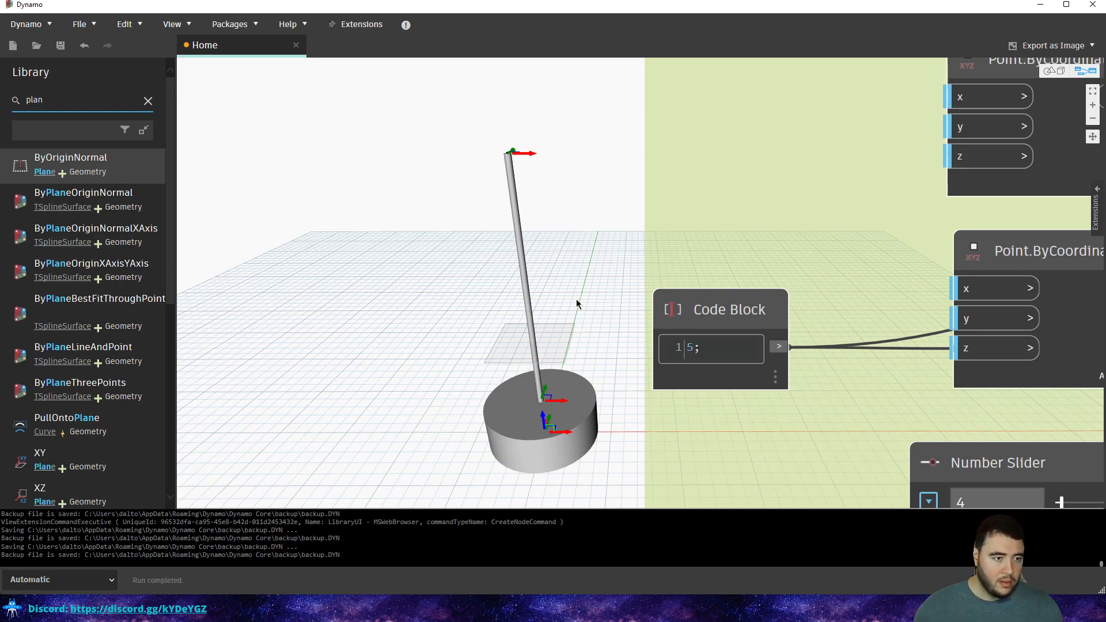
pyautogui.click(596, 311)
pyautogui.click(696, 347)
pyautogui.press('BackSpace')
pyautogui.write('3')
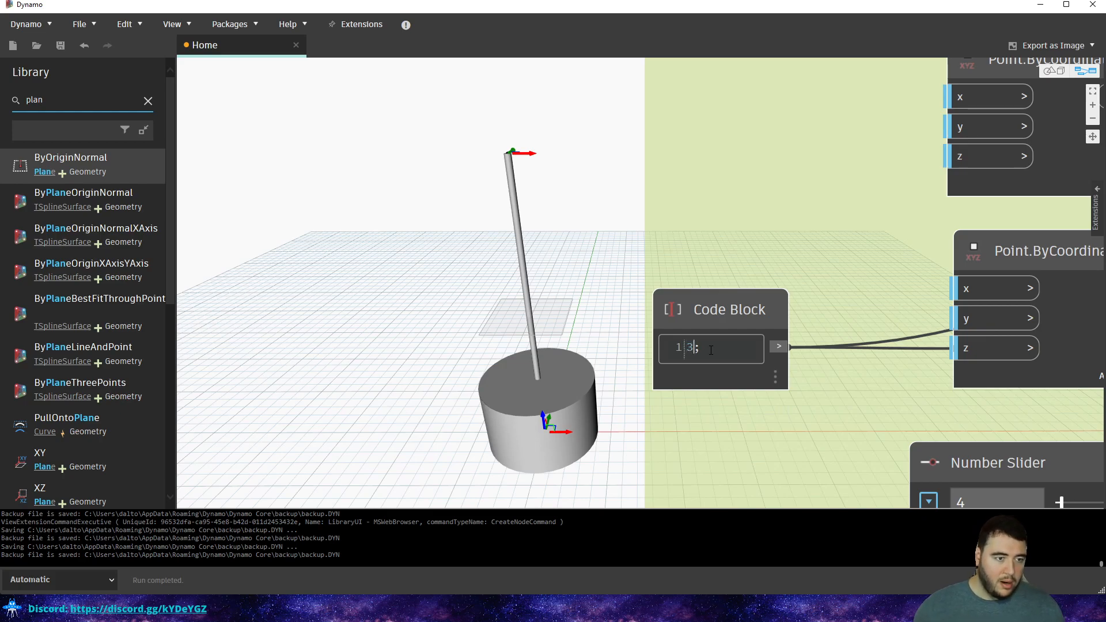
pyautogui.click(434, 293)
# Orbit the 3D preview to see the plane around the pole.
pyautogui.scroll(-8, 498, 306)
pyautogui.moveTo(885, 240); pyautogui.dragTo(634, 366, button='middle')
pyautogui.moveTo(660, 407); pyautogui.dragTo(783, 364, button='middle')
pyautogui.hotkey('ctrl', 'b')
pyautogui.moveTo(657, 343); pyautogui.dragTo(646, 320, button='right')
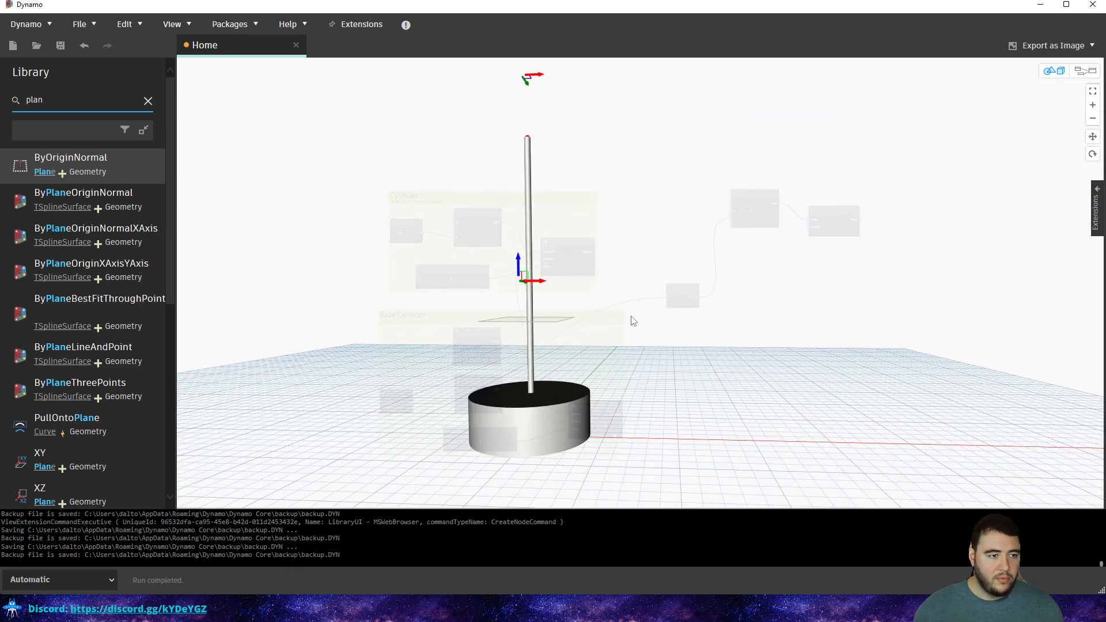
pyautogui.hotkey('ctrl', 'b')
# Move the Point and Plane nodes further right and search the library for 'rang'.
pyautogui.moveTo(870, 286); pyautogui.dragTo(760, 364, button='middle')
pyautogui.scroll(3, 747, 284)
pyautogui.moveTo(811, 210); pyautogui.dragTo(536, 389)
pyautogui.moveTo(612, 263); pyautogui.dragTo(585, 375)
pyautogui.click(659, 365)
pyautogui.moveTo(663, 361); pyautogui.dragTo(709, 285, button='middle')
pyautogui.scroll(3, 681, 305)
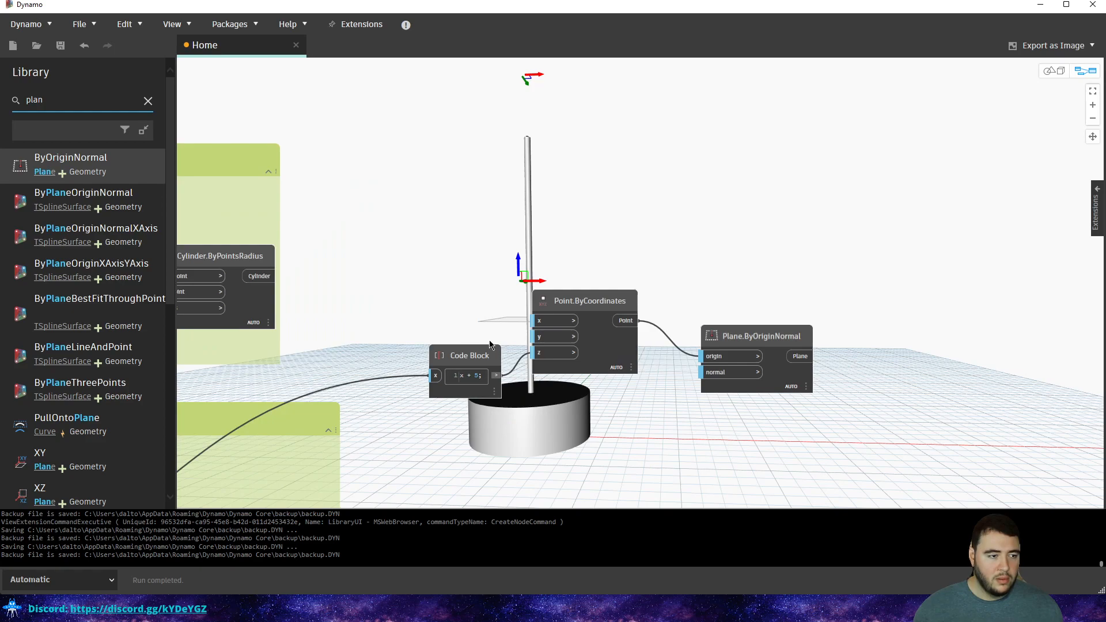
pyautogui.moveTo(583, 306)
pyautogui.mouseDown()
pyautogui.moveTo(589, 331)
pyautogui.moveTo(589, 320)
pyautogui.mouseUp()
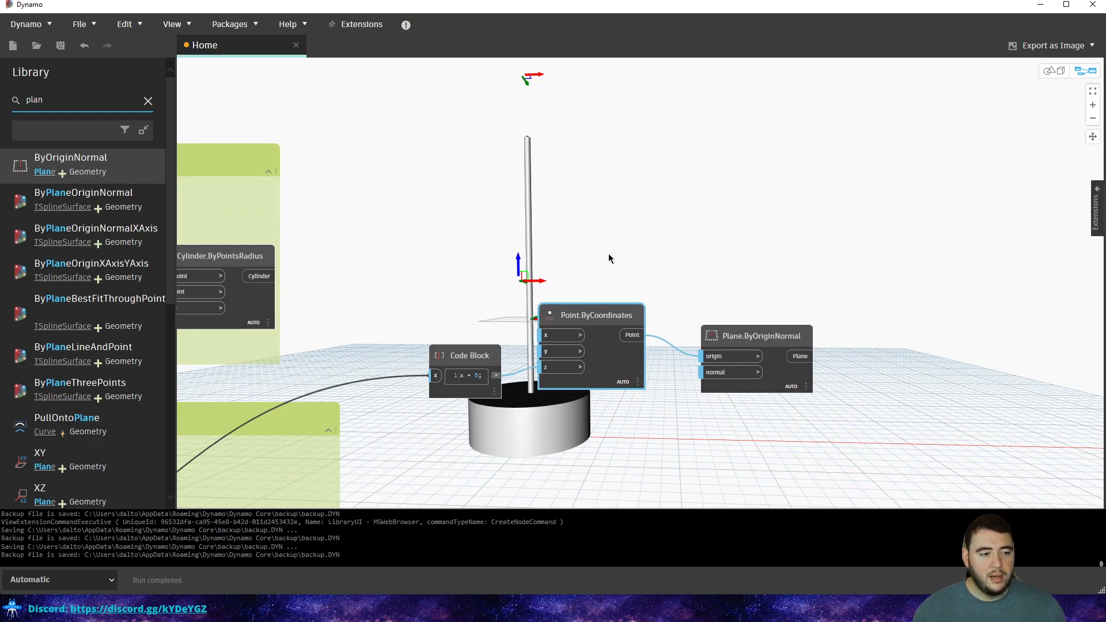
pyautogui.moveTo(775, 286); pyautogui.dragTo(579, 388)
pyautogui.moveTo(610, 323); pyautogui.dragTo(794, 329)
pyautogui.click(637, 220)
pyautogui.doubleClick(107, 103)
pyautogui.write('rang')
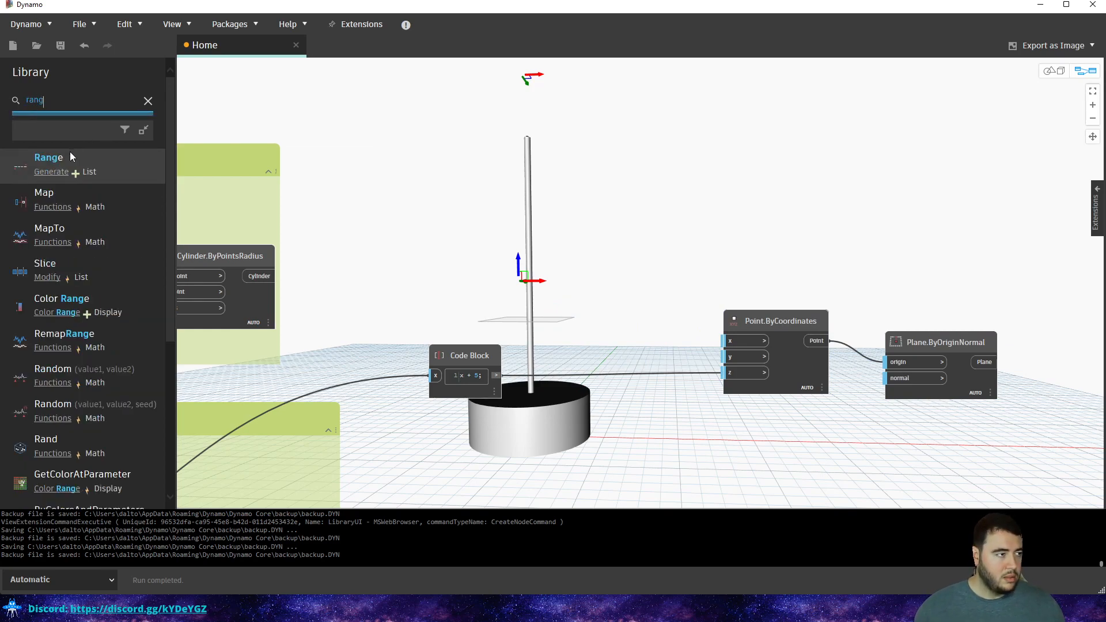
# Add a Range node above the x + 5 Code Block and wire its result into Range start.
pyautogui.click(70, 156)
pyautogui.moveTo(674, 300); pyautogui.dragTo(625, 230)
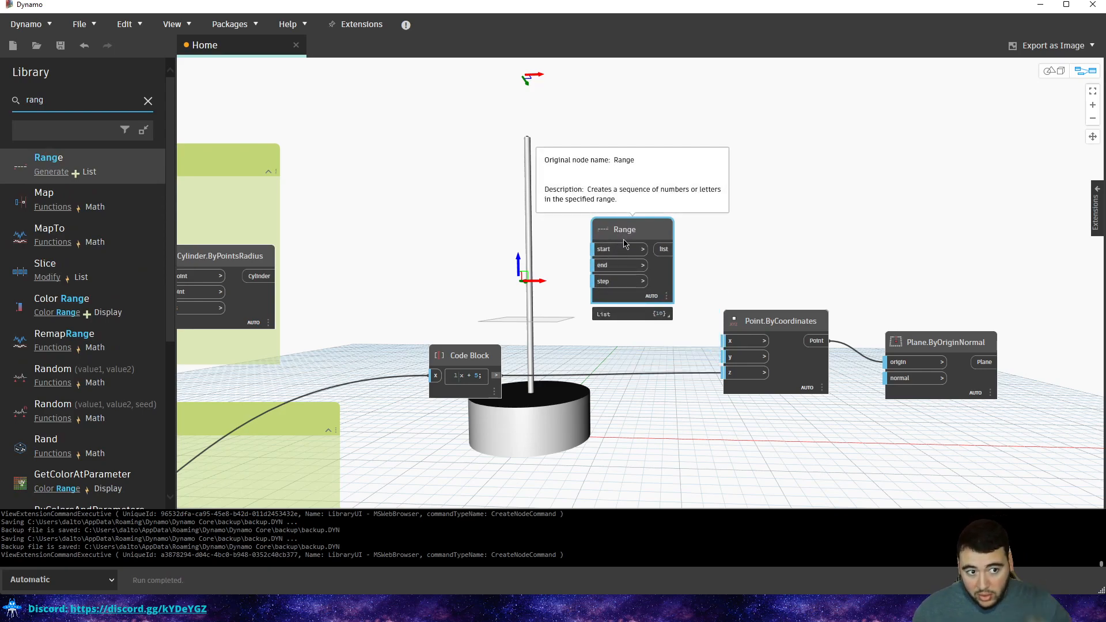
pyautogui.click(497, 375)
pyautogui.click(495, 375)
pyautogui.click(594, 249)
pyautogui.scroll(2, 566, 341)
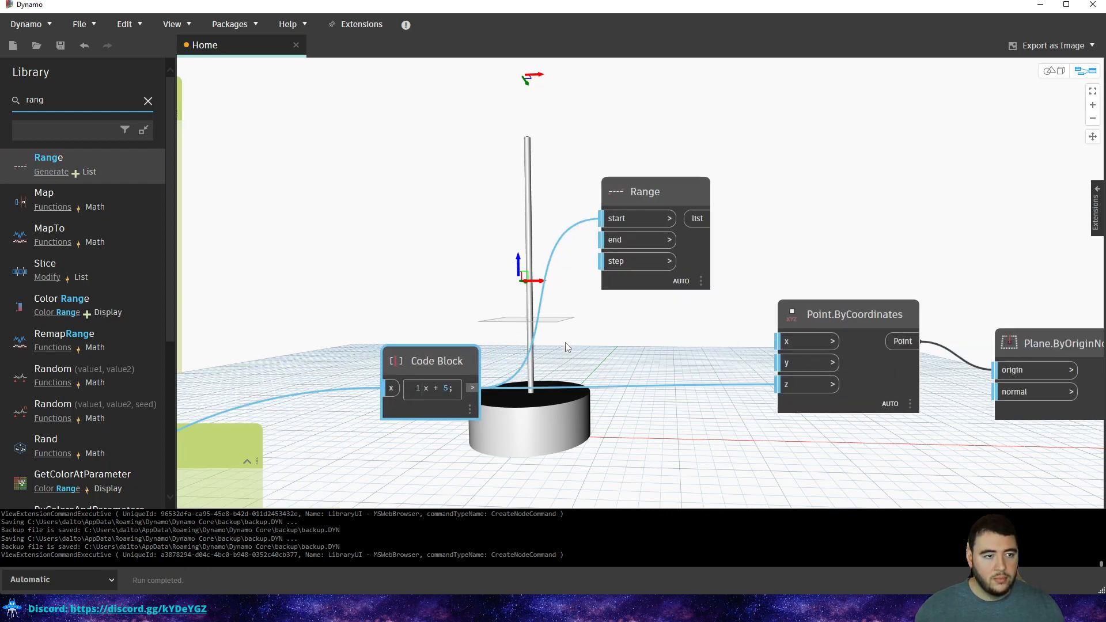
pyautogui.moveTo(629, 189); pyautogui.dragTo(635, 180)
pyautogui.moveTo(468, 369); pyautogui.dragTo(455, 366)
pyautogui.moveTo(658, 191); pyautogui.dragTo(667, 211)
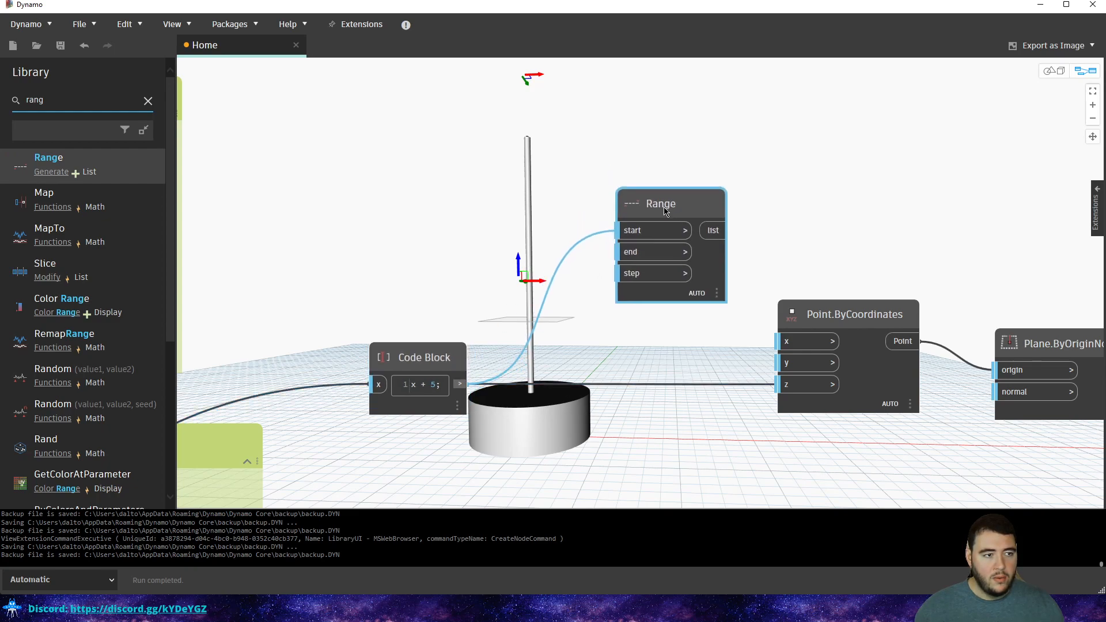
# Wire the pole's height value into the Range end.
pyautogui.moveTo(581, 190); pyautogui.dragTo(576, 208, button='middle')
pyautogui.scroll(-2, 577, 212)
pyautogui.moveTo(510, 231); pyautogui.dragTo(656, 239, button='middle')
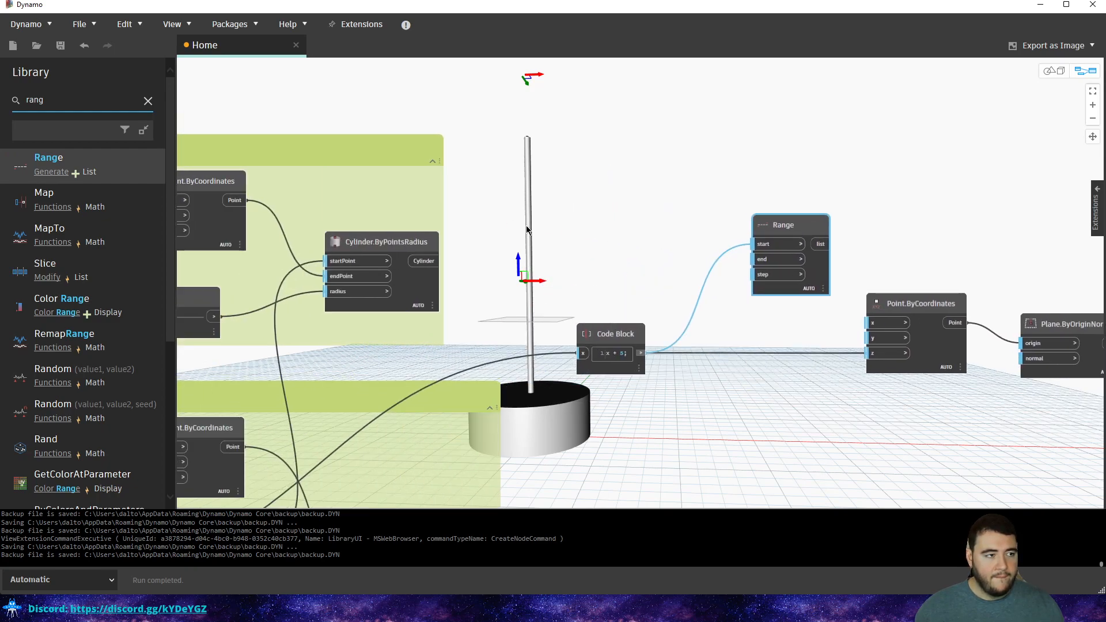
pyautogui.moveTo(452, 223); pyautogui.dragTo(600, 225, button='middle')
pyautogui.moveTo(271, 313); pyautogui.dragTo(406, 299, button='middle')
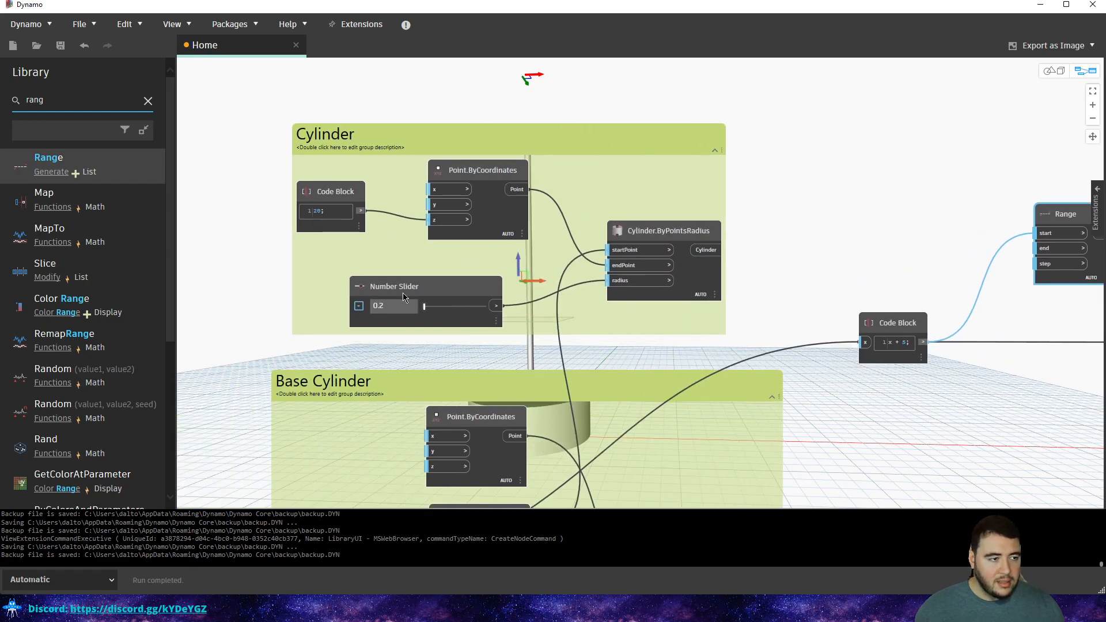
pyautogui.click(360, 214)
pyautogui.moveTo(843, 180); pyautogui.dragTo(395, 193, button='middle')
pyautogui.scroll(2, 550, 264)
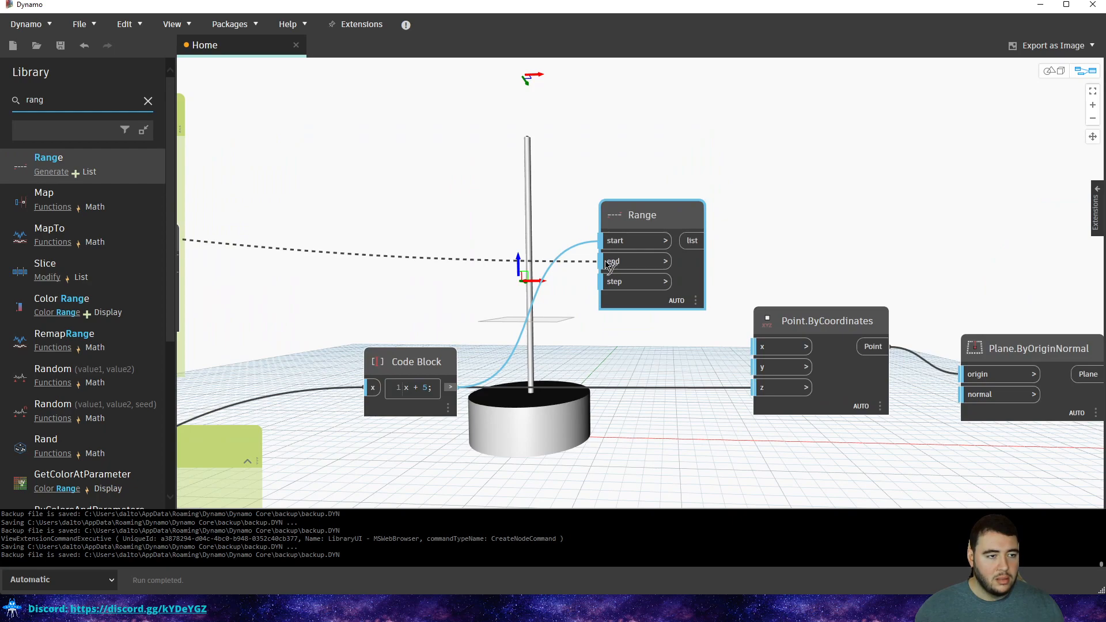
pyautogui.click(609, 264)
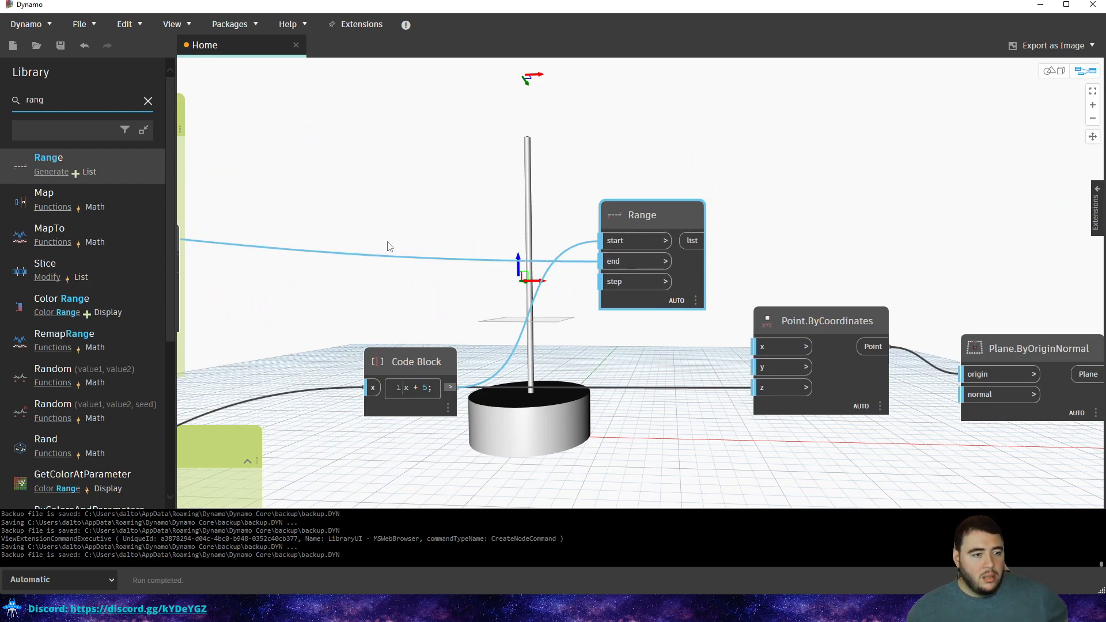
# Create a Code Block with 0.5 and connect it to the Range step.
pyautogui.moveTo(434, 413)
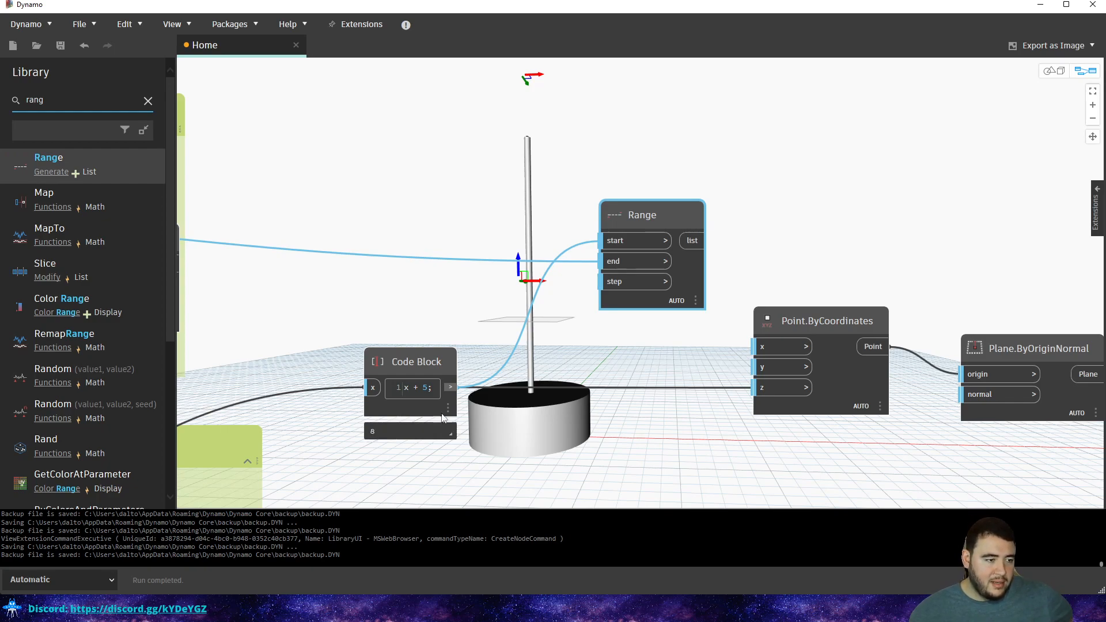
pyautogui.click(446, 431)
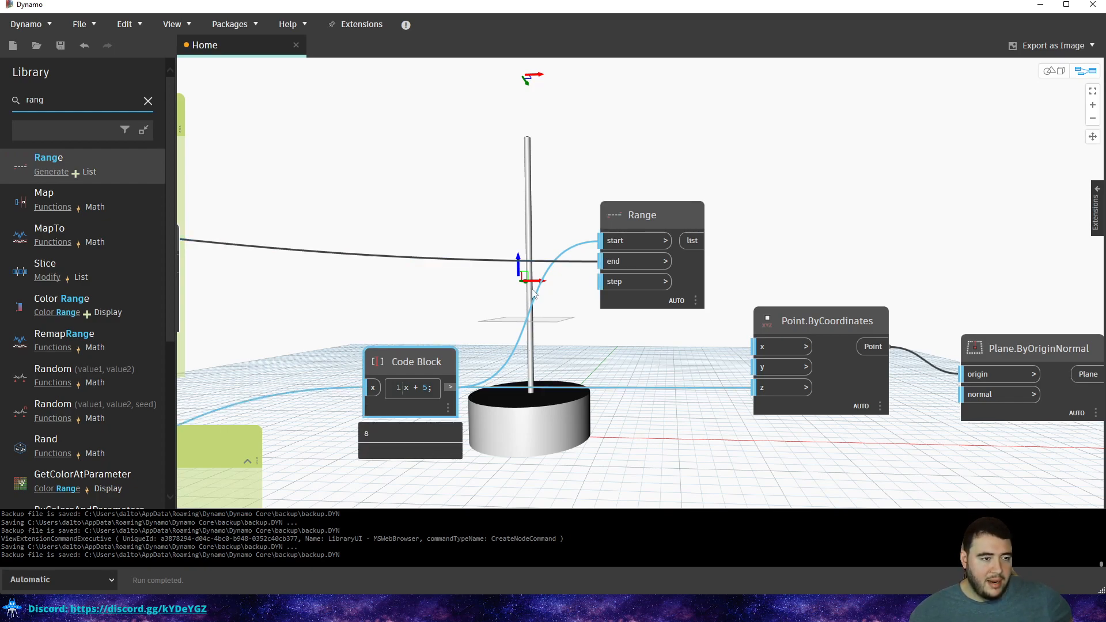
pyautogui.doubleClick(489, 288)
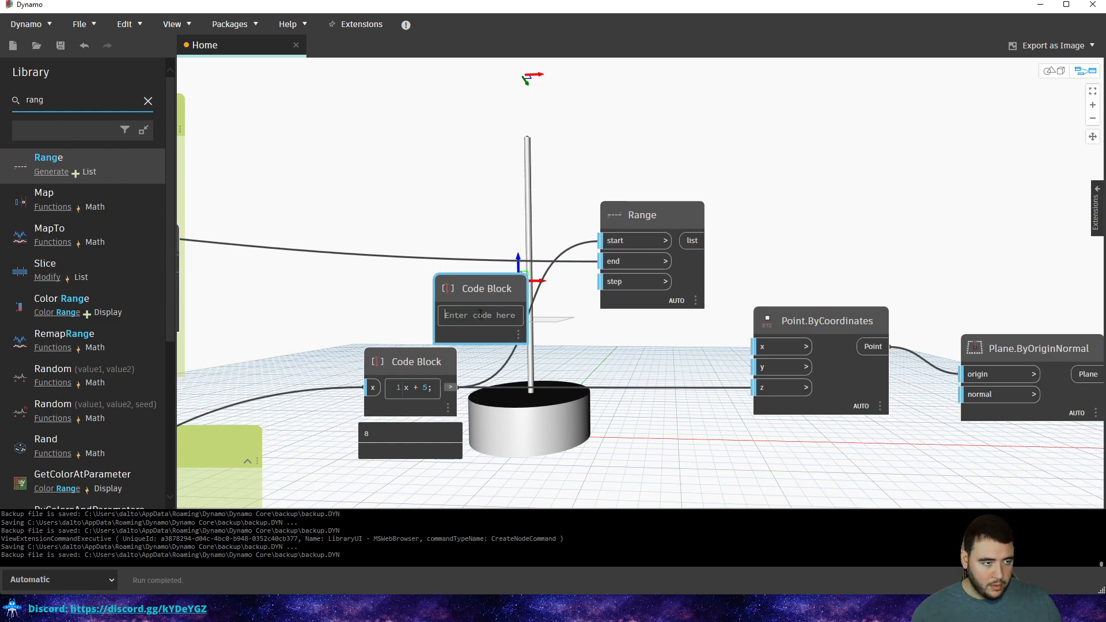
pyautogui.write('.5')
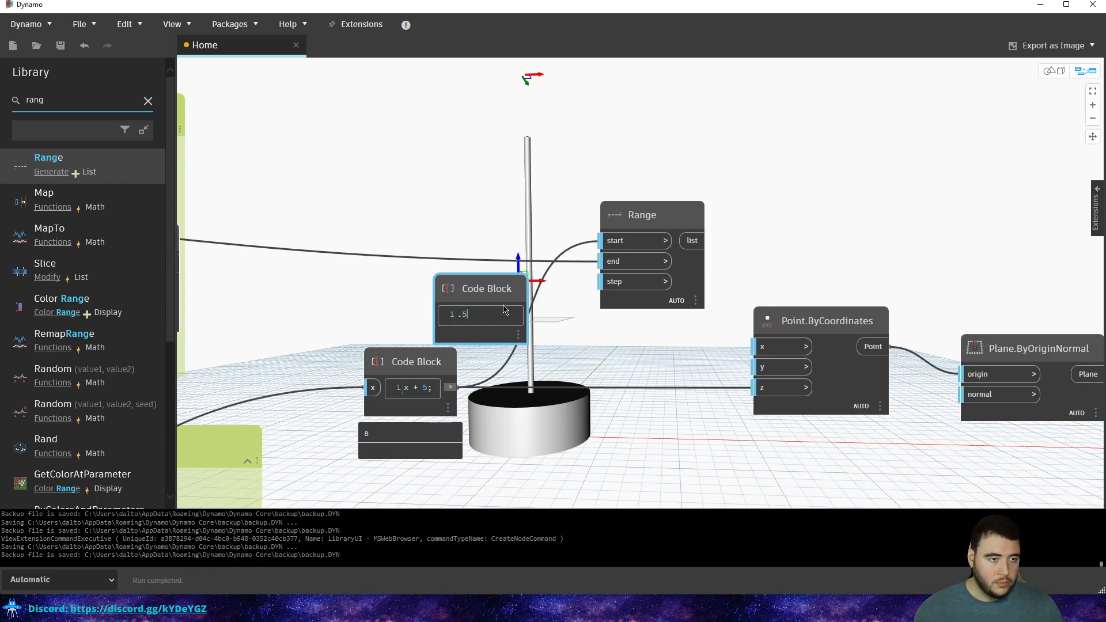
pyautogui.click(540, 294)
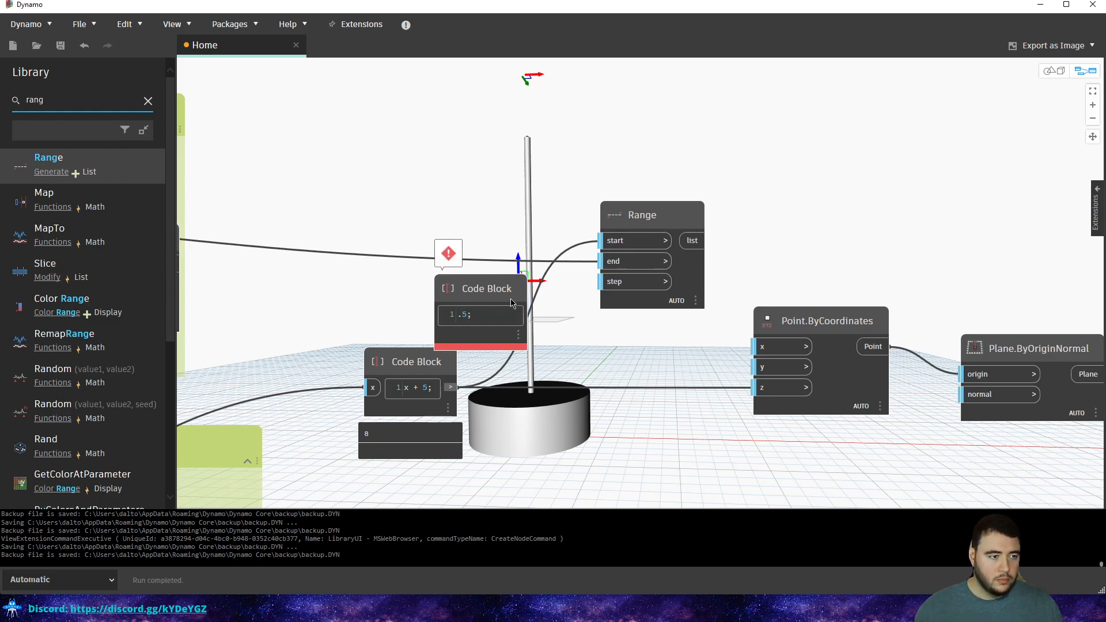
pyautogui.click(459, 316)
pyautogui.write('0')
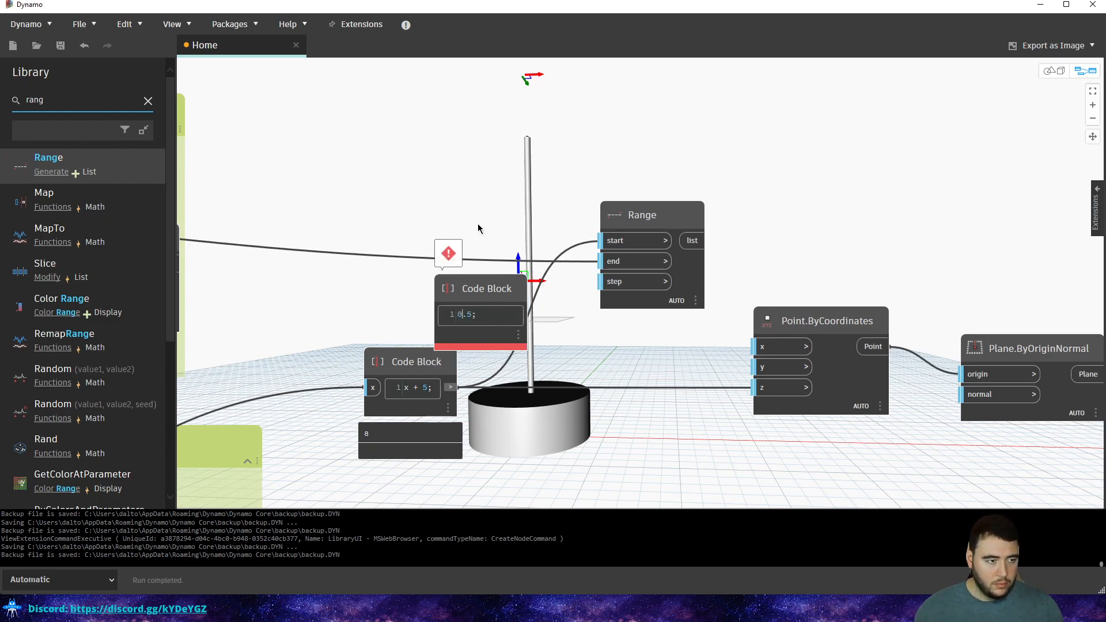
pyautogui.click(477, 223)
pyautogui.moveTo(521, 314); pyautogui.dragTo(604, 288)
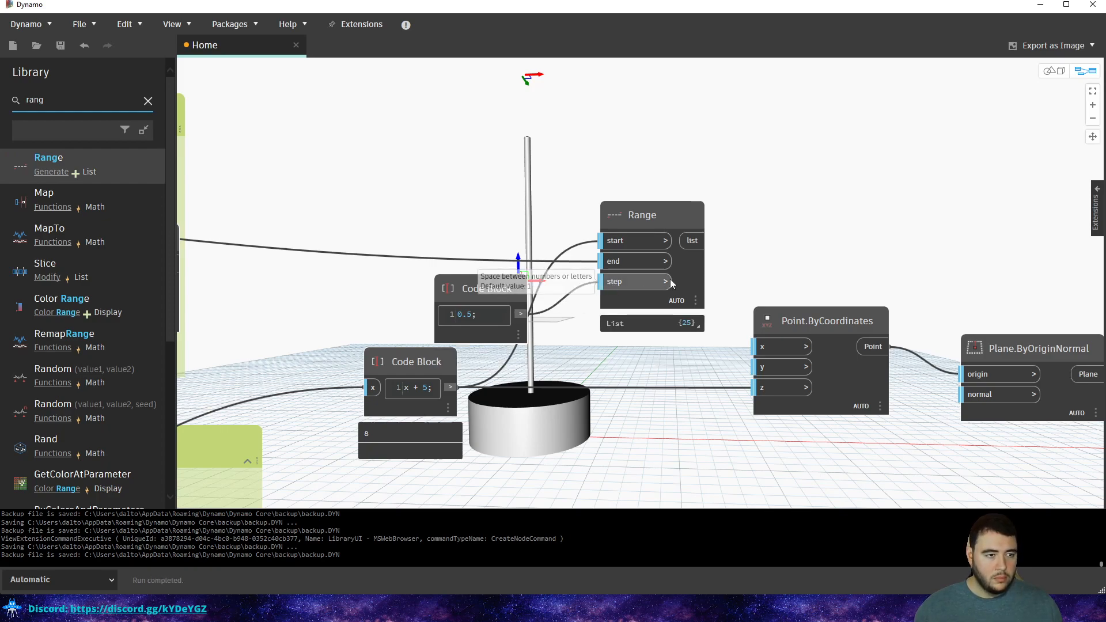
# Feed the Range values into Point.ByCoordinates z and check the stacked planes in 3D.
pyautogui.click(694, 326)
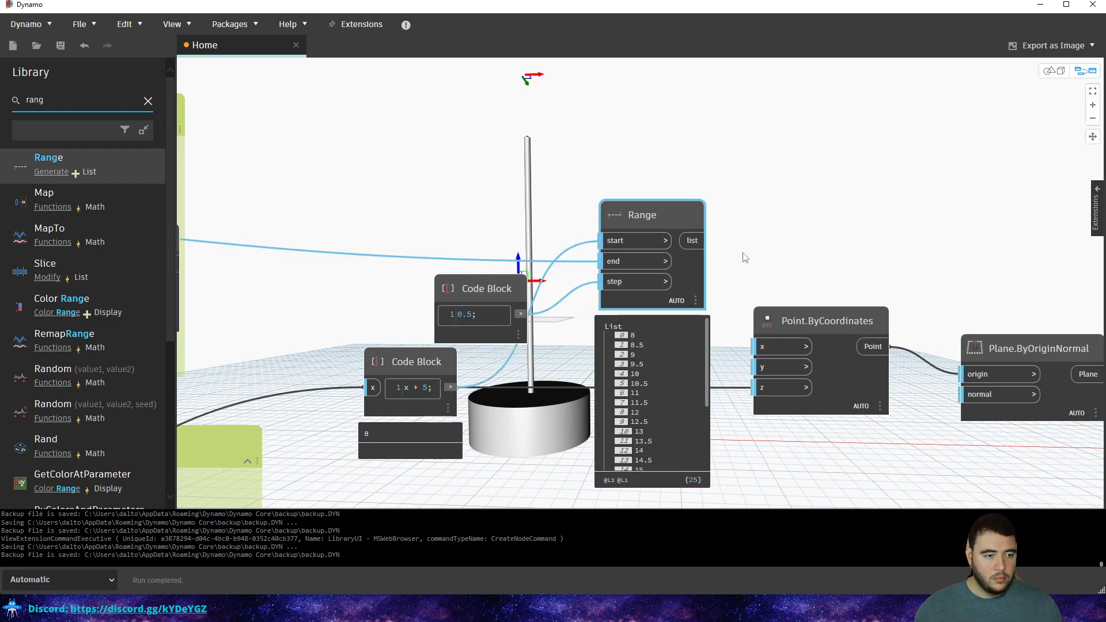
pyautogui.moveTo(743, 258); pyautogui.dragTo(496, 242, button='middle')
pyautogui.moveTo(851, 197); pyautogui.dragTo(761, 272)
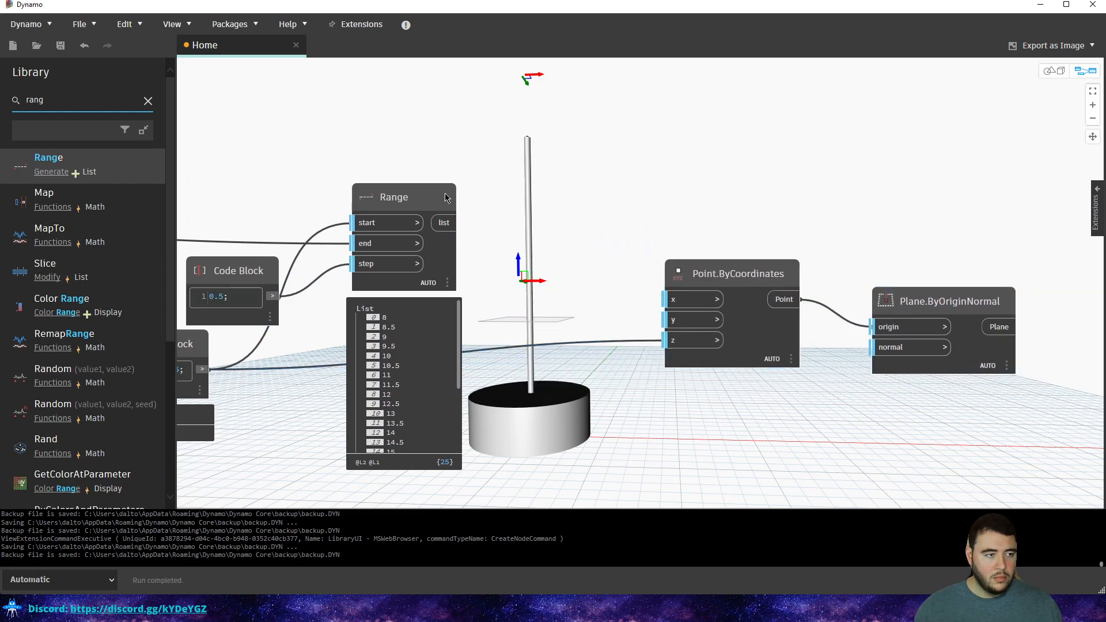
pyautogui.moveTo(445, 223); pyautogui.dragTo(671, 339)
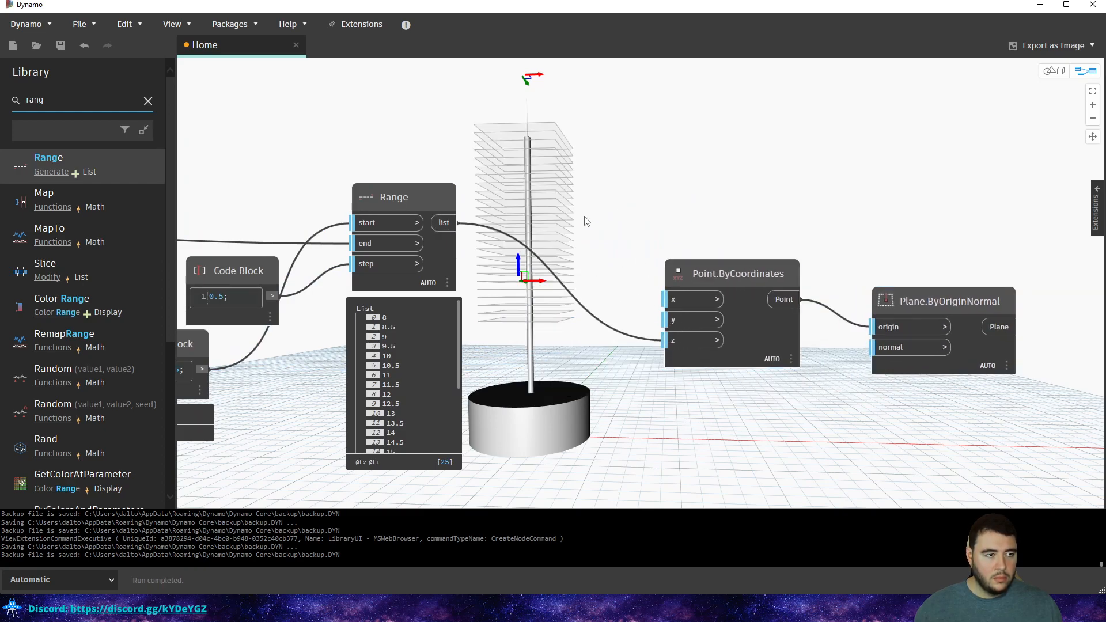
pyautogui.hotkey('ctrl', 'b')
pyautogui.moveTo(588, 190); pyautogui.dragTo(604, 232, button='middle')
pyautogui.moveTo(605, 232); pyautogui.dragTo(603, 245, button='right')
pyautogui.moveTo(583, 205); pyautogui.dragTo(655, 275, button='middle')
pyautogui.scroll(6, 578, 227)
pyautogui.scroll(-2, 656, 275)
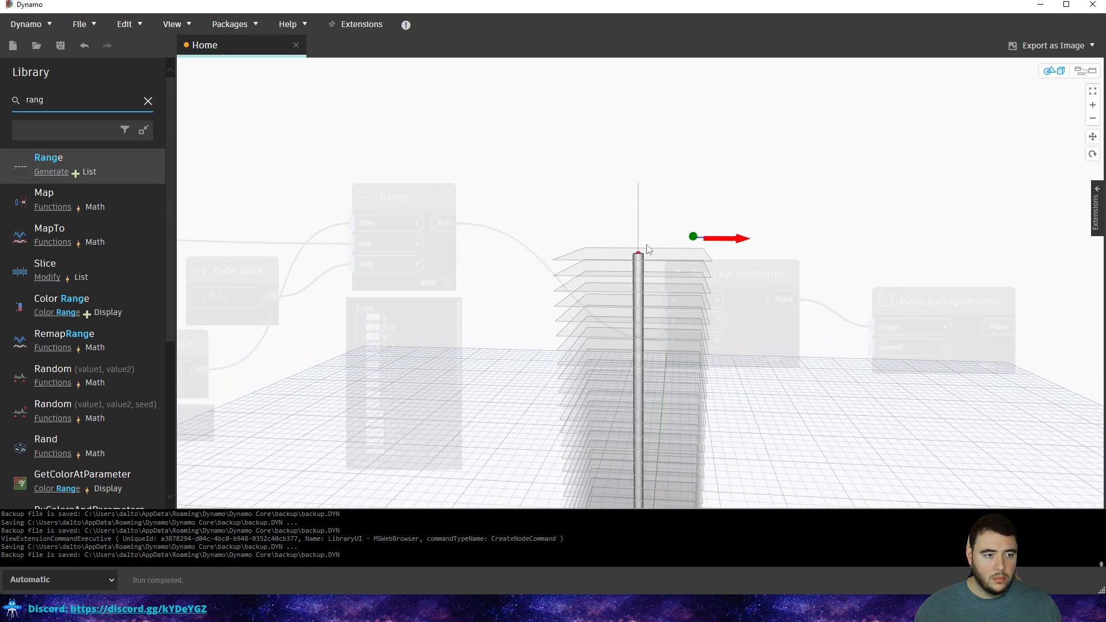
# Reposition the Range node and 0.5 Code Block in the graph.
pyautogui.hotkey('ctrl', 'b')
pyautogui.moveTo(228, 223); pyautogui.dragTo(506, 199, button='middle')
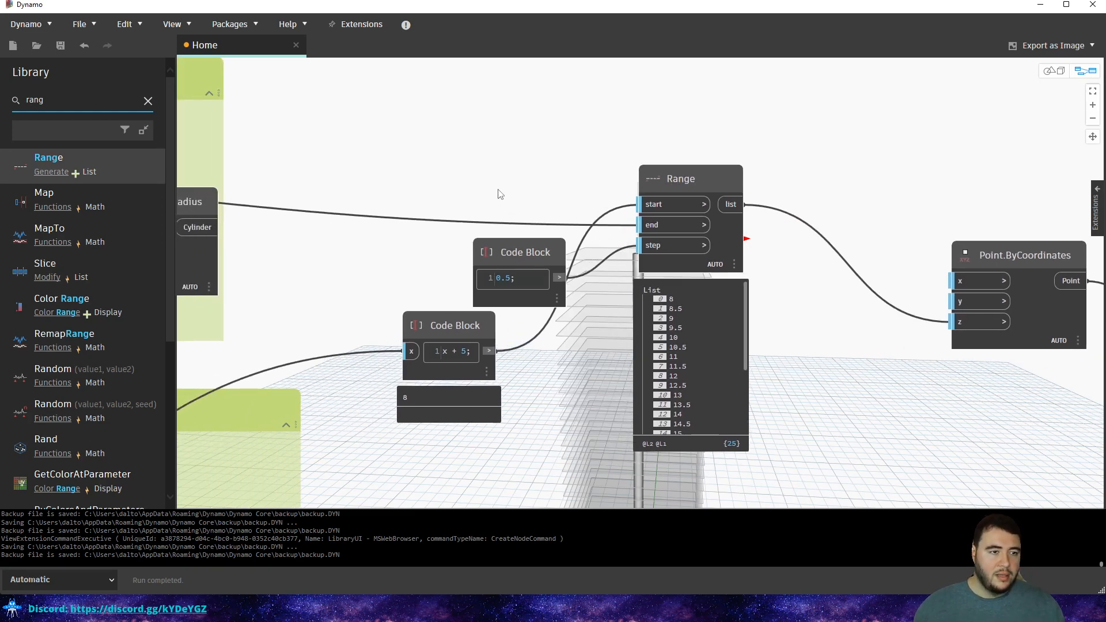
pyautogui.moveTo(663, 180); pyautogui.dragTo(700, 158)
pyautogui.moveTo(531, 248); pyautogui.dragTo(428, 232)
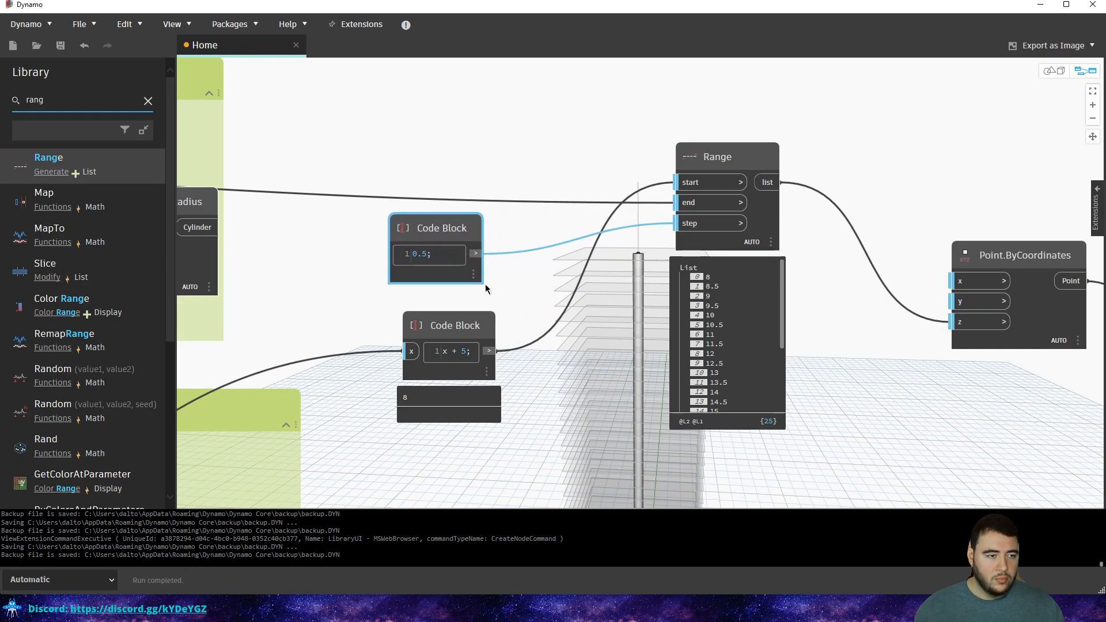
pyautogui.hotkey('ctrl', 'b')
pyautogui.moveTo(527, 260); pyautogui.dragTo(531, 232, button='middle')
pyautogui.hotkey('ctrl', 'b')
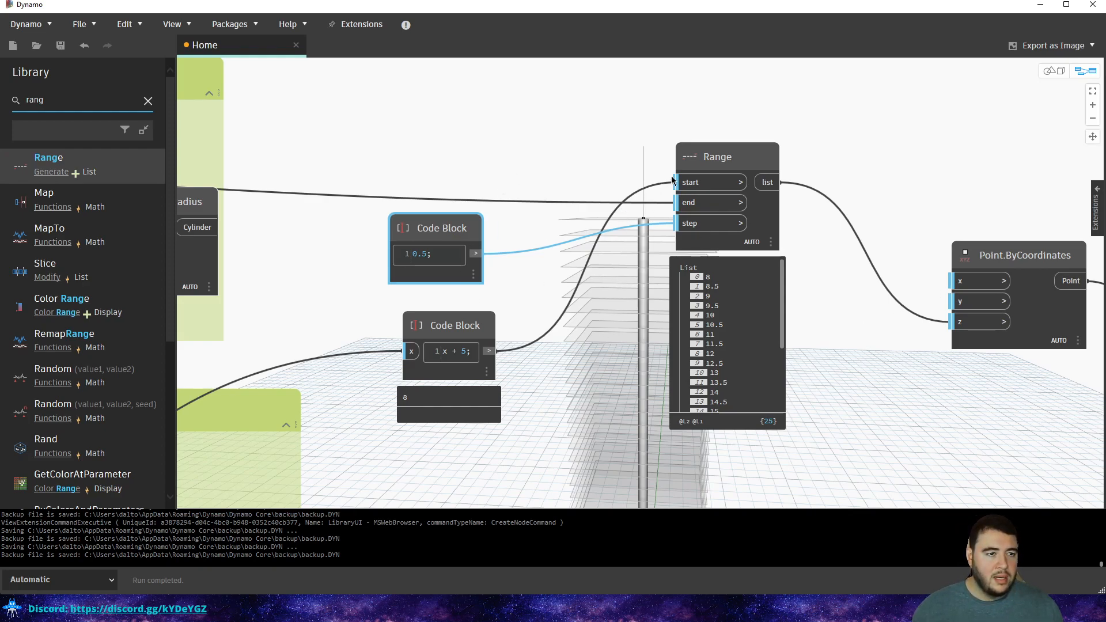
# Add an x - y Code Block next to the 0.5 step value.
pyautogui.click(531, 182)
pyautogui.moveTo(437, 225); pyautogui.dragTo(405, 236)
pyautogui.click(520, 175)
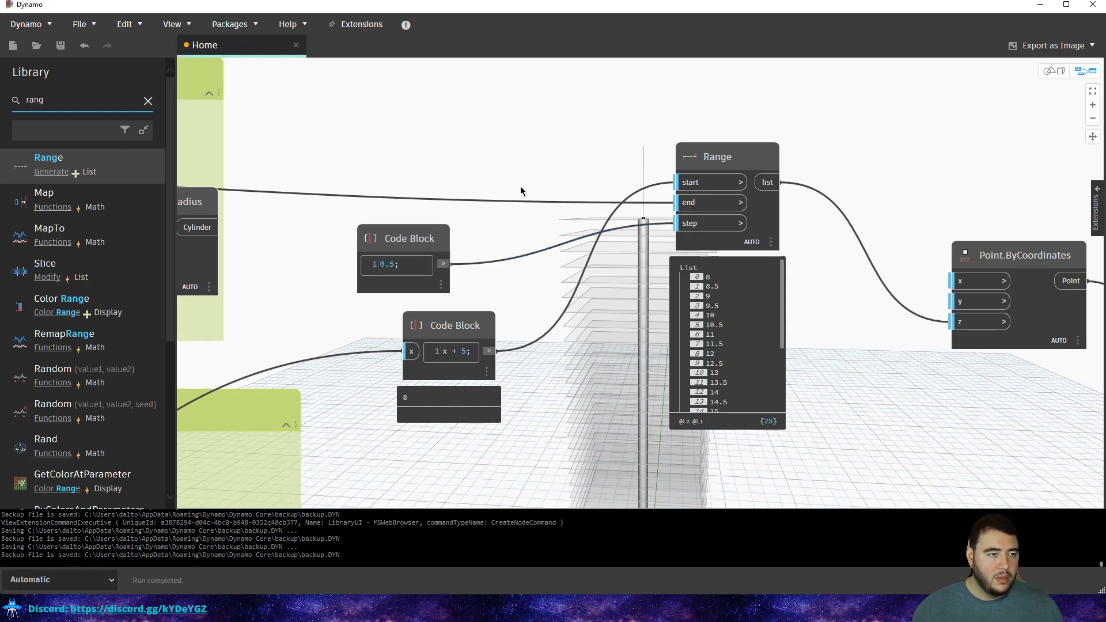
pyautogui.doubleClick(521, 191)
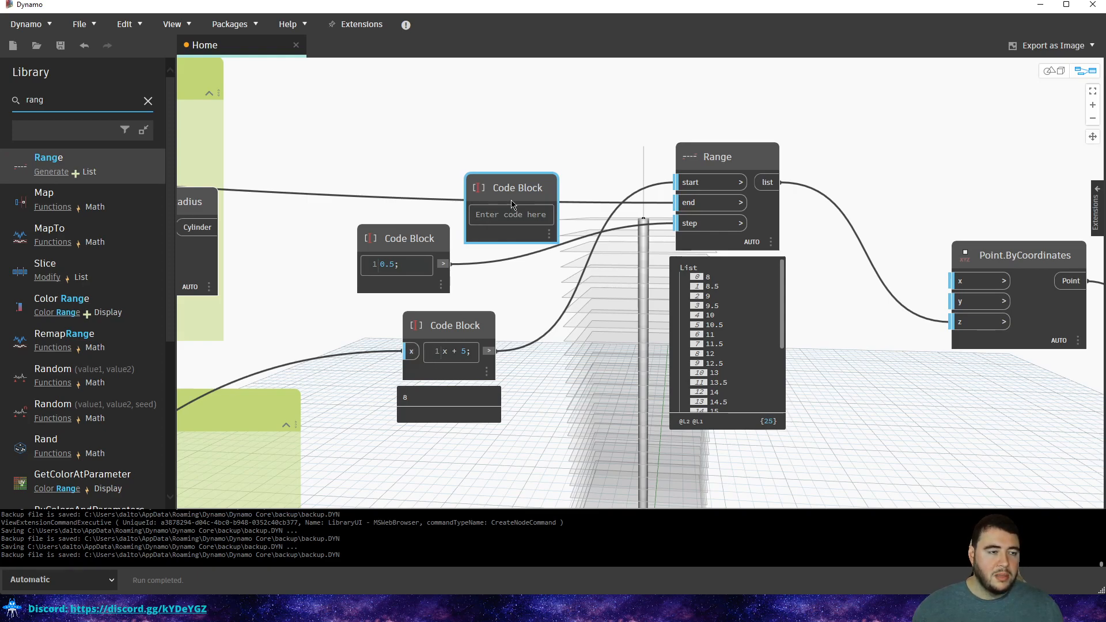
pyautogui.write('x - y')
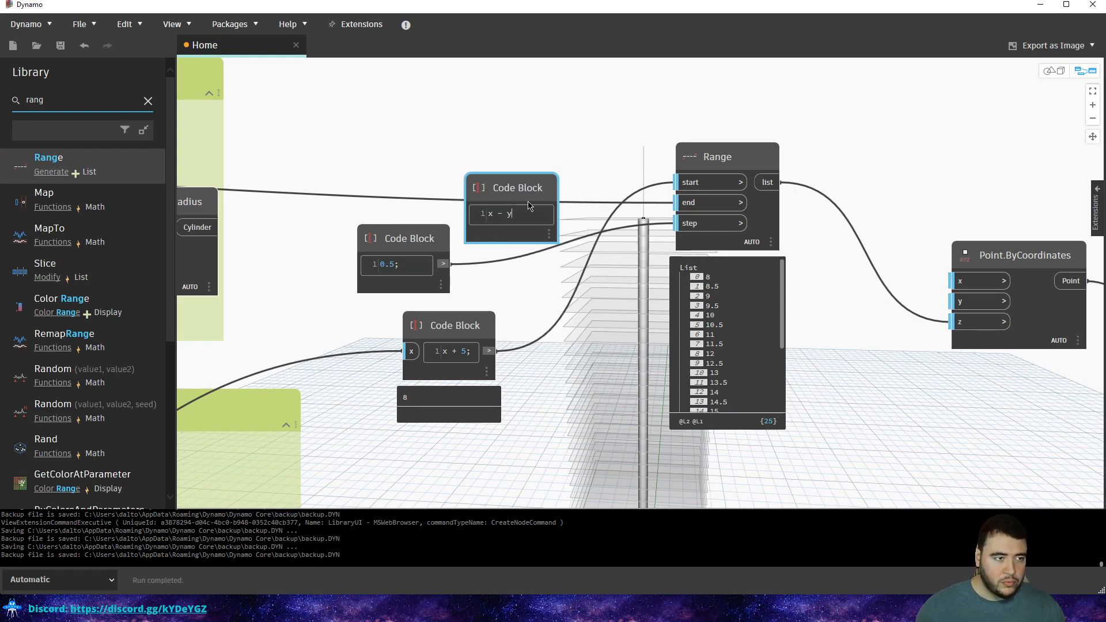
pyautogui.click(553, 154)
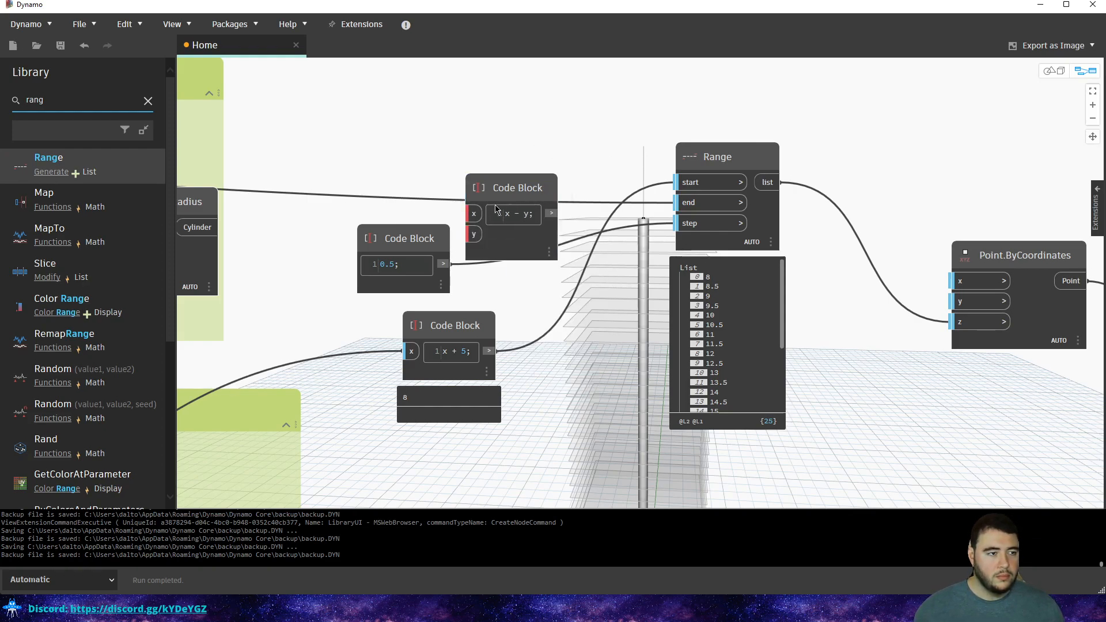
# Route the end value into x of x - y and its result into Range end.
pyautogui.moveTo(685, 208); pyautogui.dragTo(443, 264)
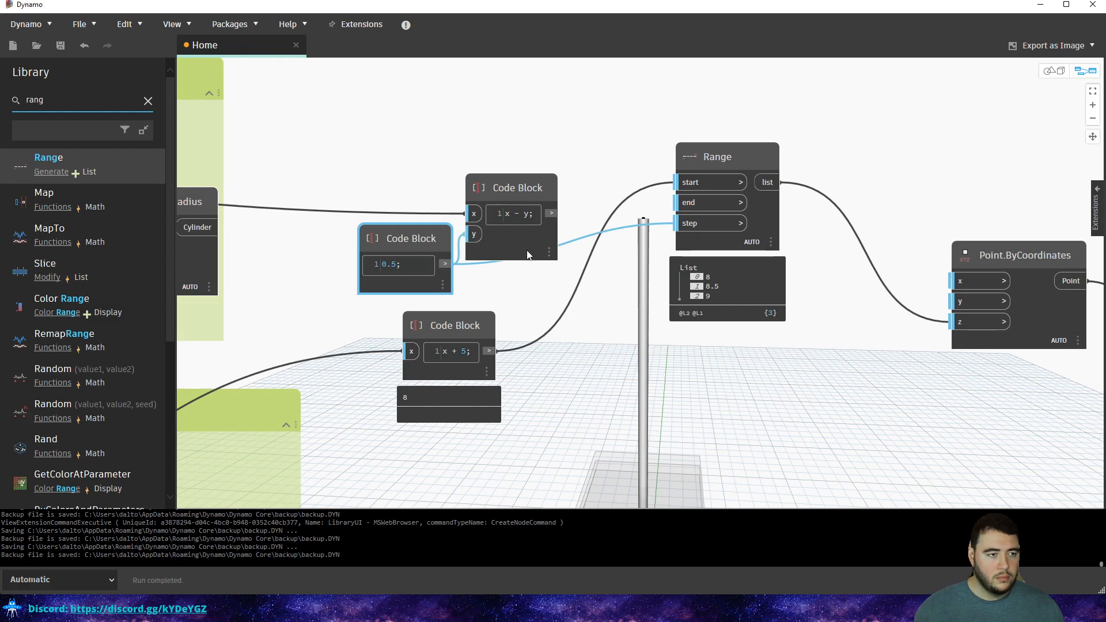
pyautogui.moveTo(571, 220); pyautogui.dragTo(684, 203)
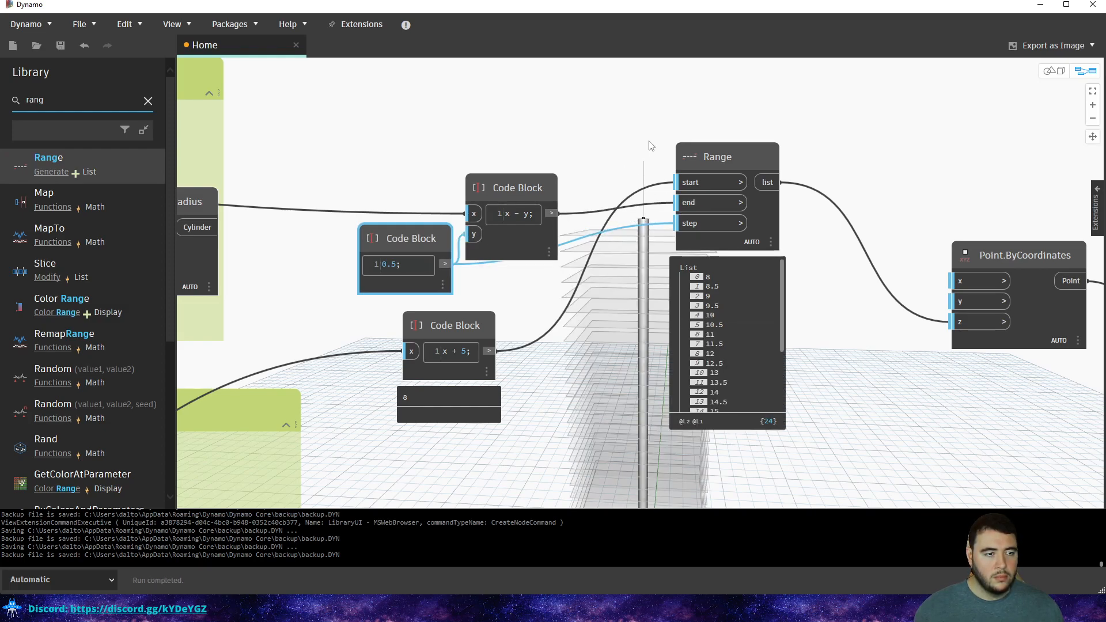
pyautogui.hotkey('ctrl', 'b')
pyautogui.scroll(-2, 680, 174)
pyautogui.moveTo(658, 268); pyautogui.dragTo(630, 236, button='middle')
pyautogui.hotkey('ctrl', 'b')
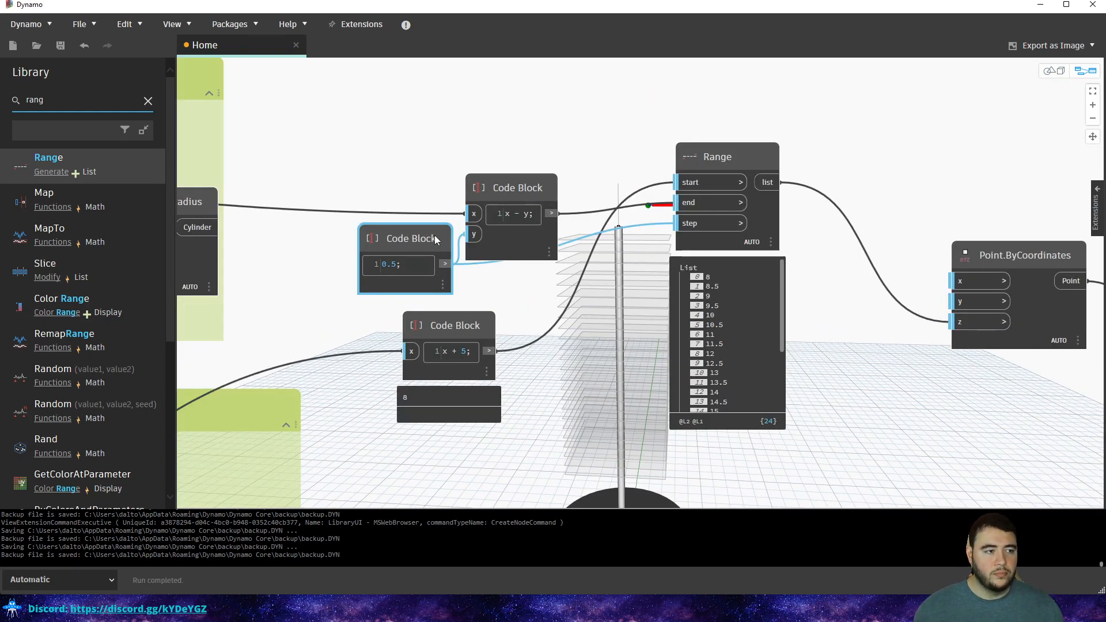
pyautogui.moveTo(435, 236); pyautogui.dragTo(398, 253)
pyautogui.scroll(-3, 428, 237)
pyautogui.moveTo(428, 238); pyautogui.dragTo(663, 242, button='middle')
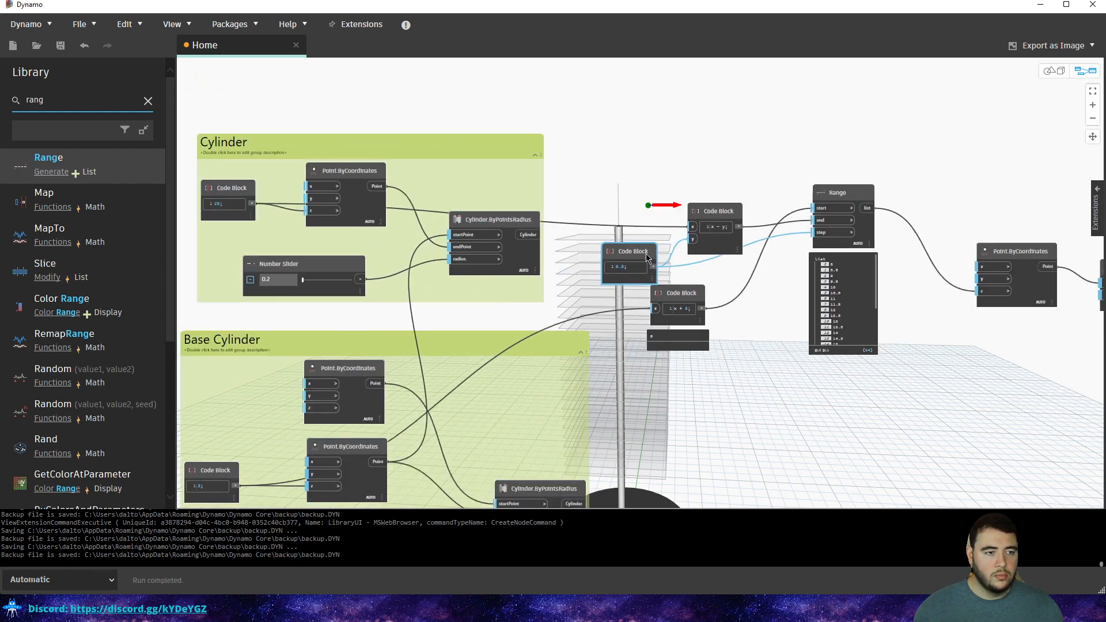
pyautogui.scroll(3, 645, 259)
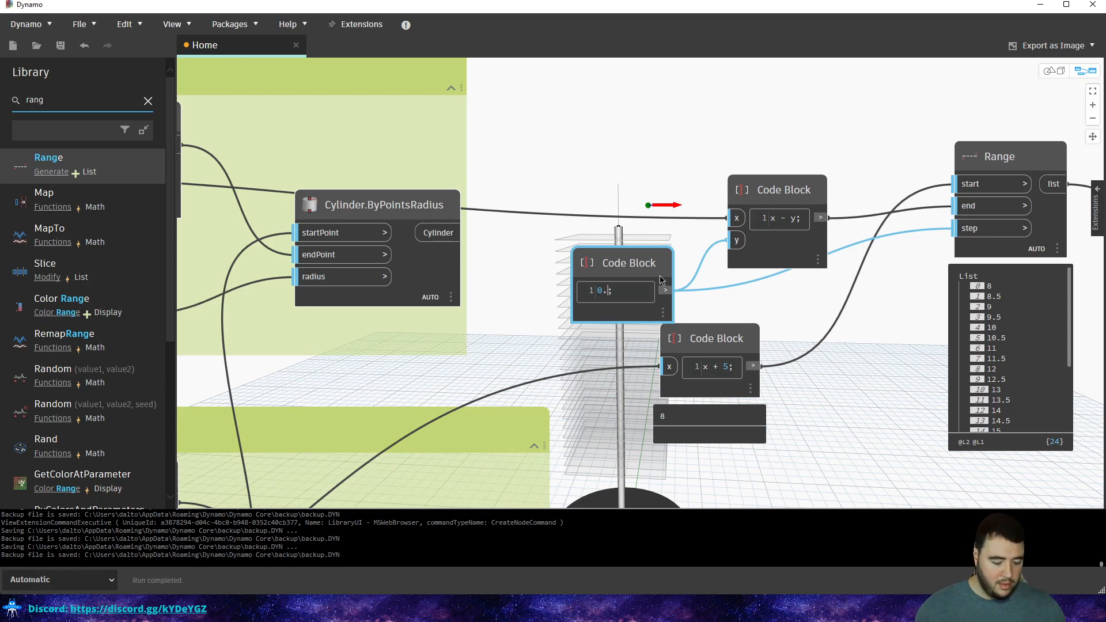
# Try a 0.2 Range step, then restore 0.5 and move that Code Block up-left.
pyautogui.write('2')
pyautogui.click(644, 158)
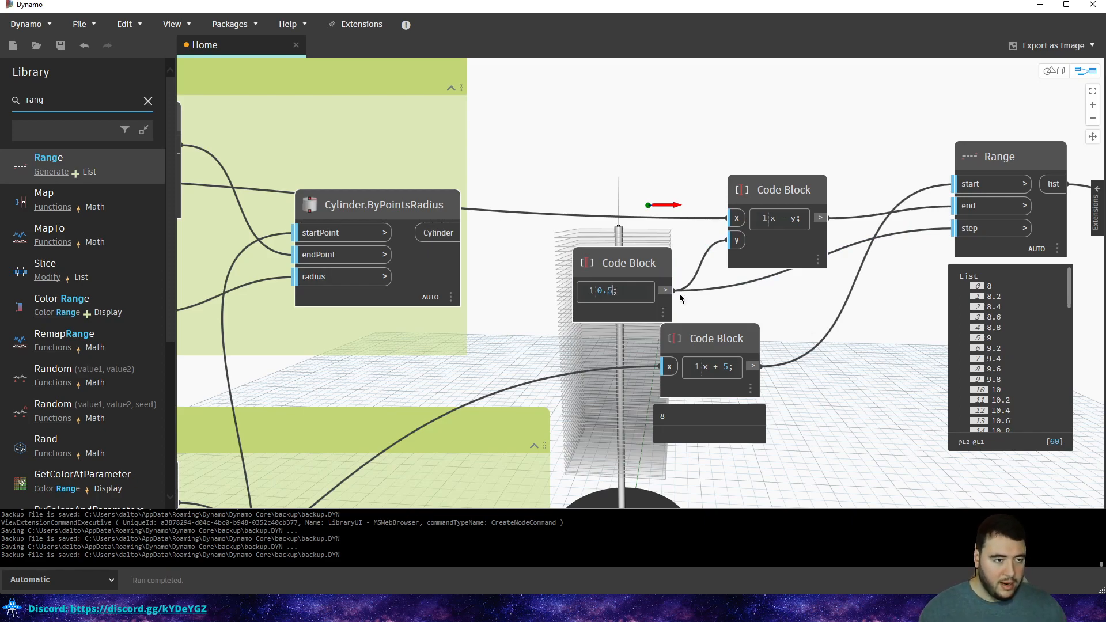
pyautogui.click(612, 174)
pyautogui.moveTo(629, 262); pyautogui.dragTo(490, 123)
pyautogui.scroll(-10, 674, 203)
pyautogui.scroll(10, 689, 202)
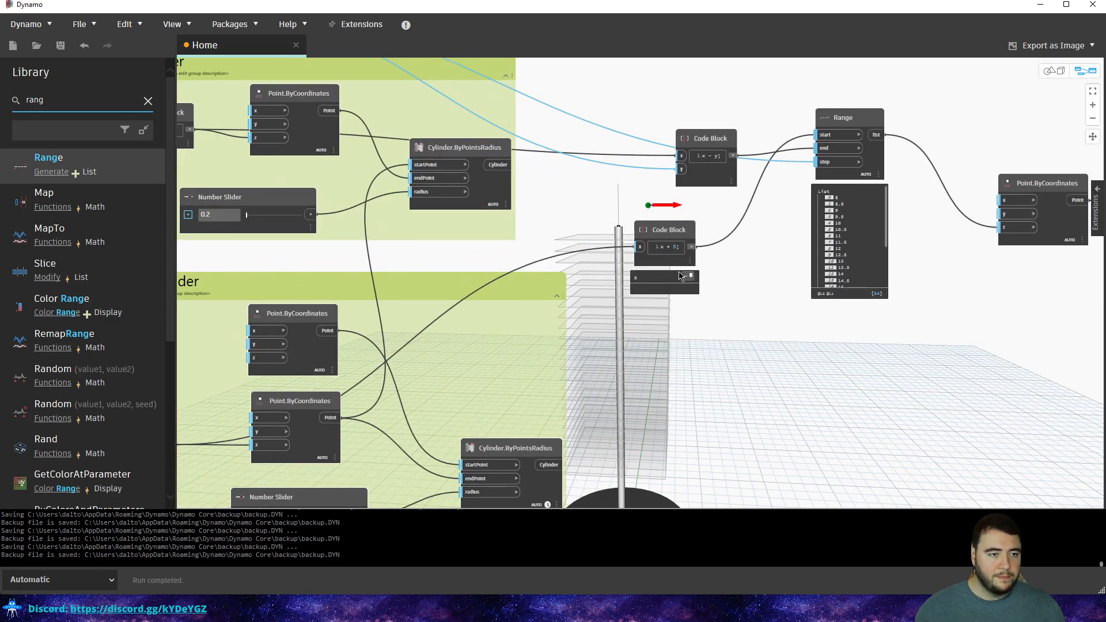
pyautogui.scroll(3, 749, 262)
pyautogui.scroll(-2, 683, 241)
pyautogui.scroll(3, 640, 251)
pyautogui.scroll(-2, 632, 251)
# Change the x + 5 Code Block to x + offset and add an empty Code Block.
pyautogui.moveTo(643, 267); pyautogui.dragTo(734, 242, button='middle')
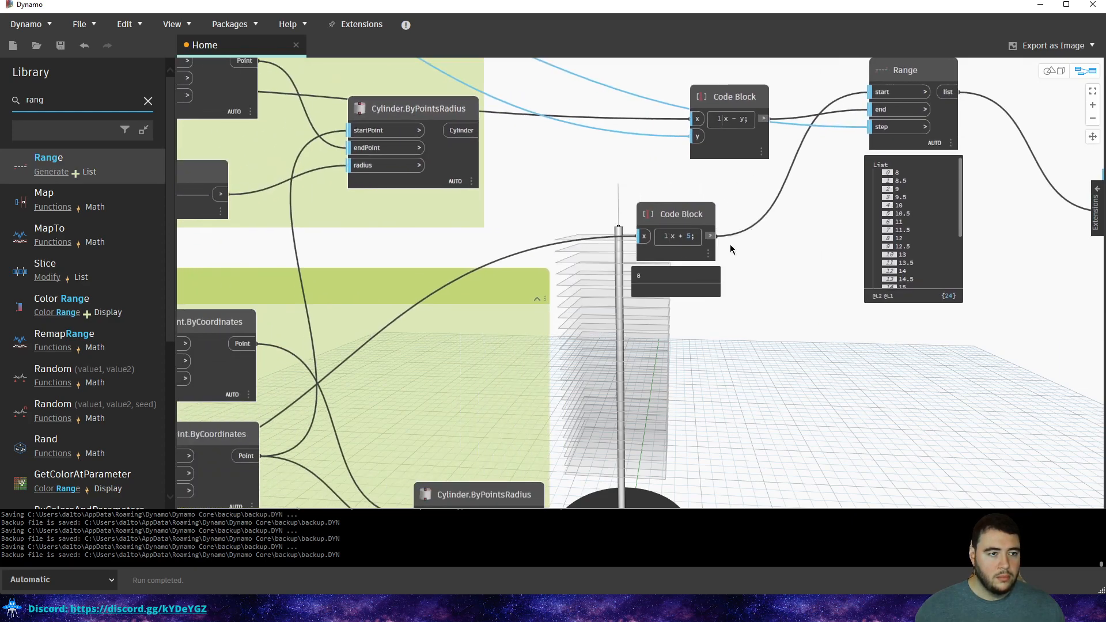
pyautogui.scroll(2, 686, 236)
pyautogui.write('Offse')
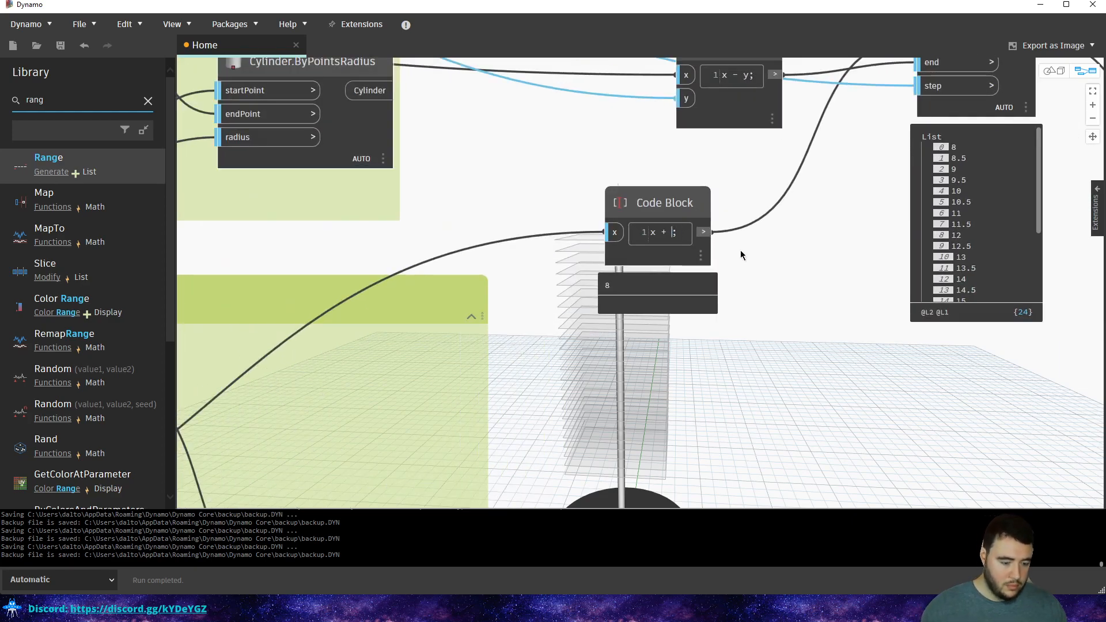
pyautogui.write('t')
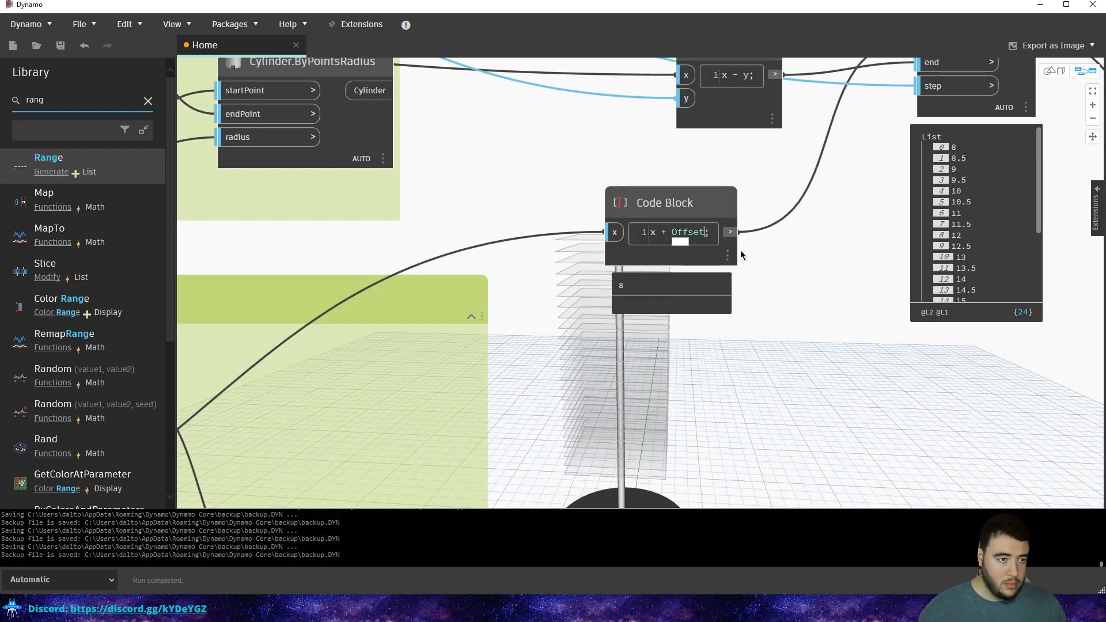
pyautogui.press('Left')
pyautogui.press('Left')
pyautogui.press('BackSpace')
pyautogui.write('o')
pyautogui.click(809, 206)
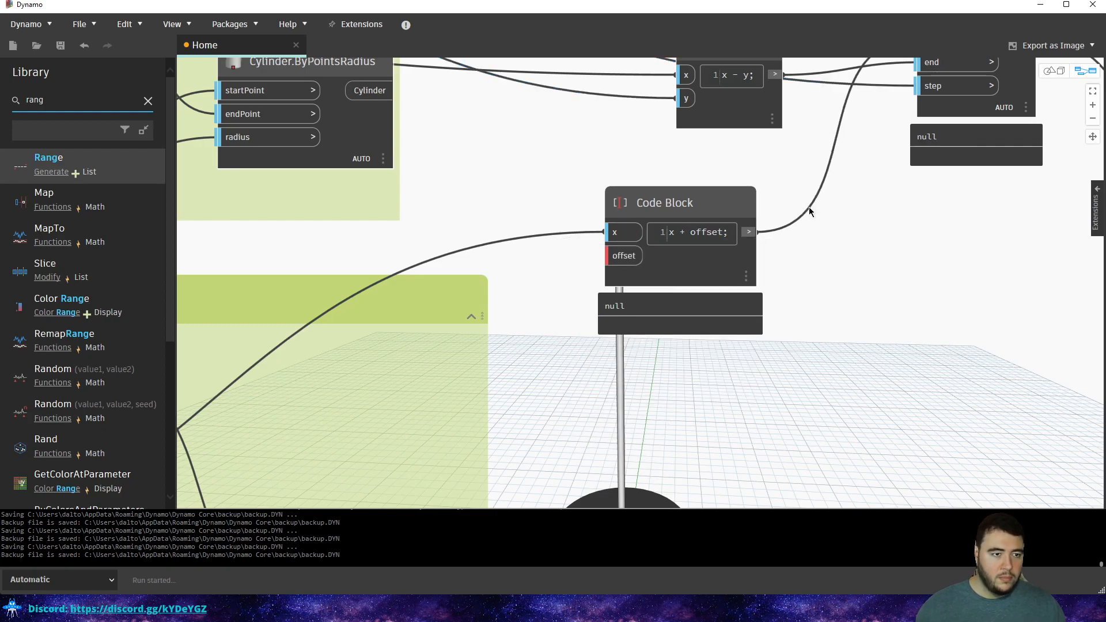
pyautogui.doubleClick(599, 389)
# Add a Number Slider from the offset input's node suggestions.
pyautogui.scroll(-3, 585, 340)
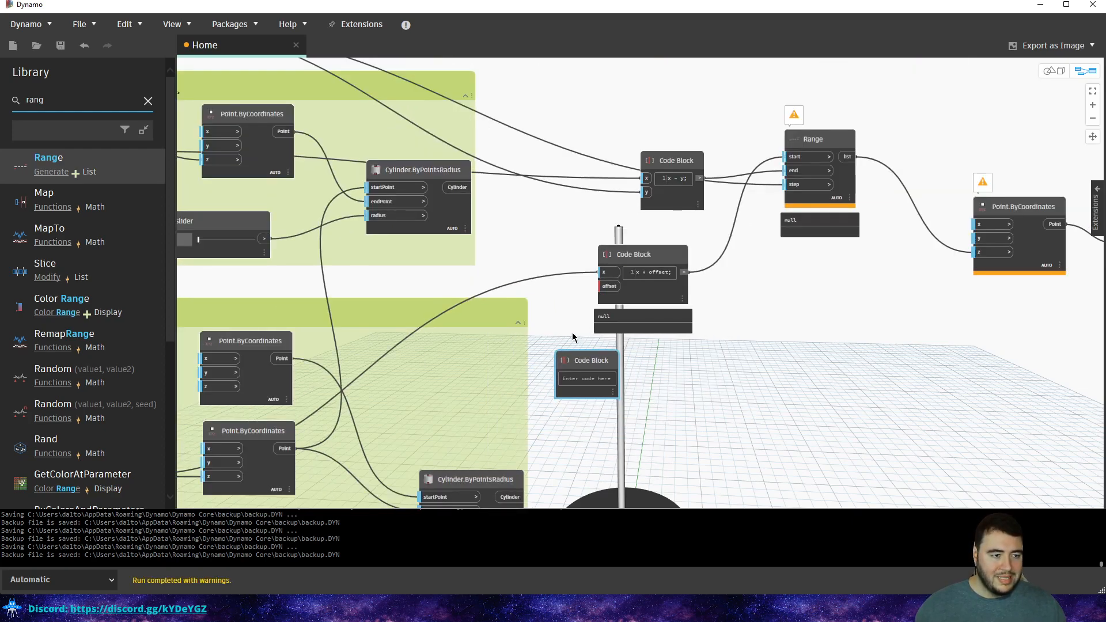
pyautogui.moveTo(586, 396); pyautogui.dragTo(785, 245, button='middle')
pyautogui.scroll(-2, 836, 225)
pyautogui.moveTo(892, 199); pyautogui.dragTo(782, 278, button='middle')
pyautogui.scroll(3, 755, 240)
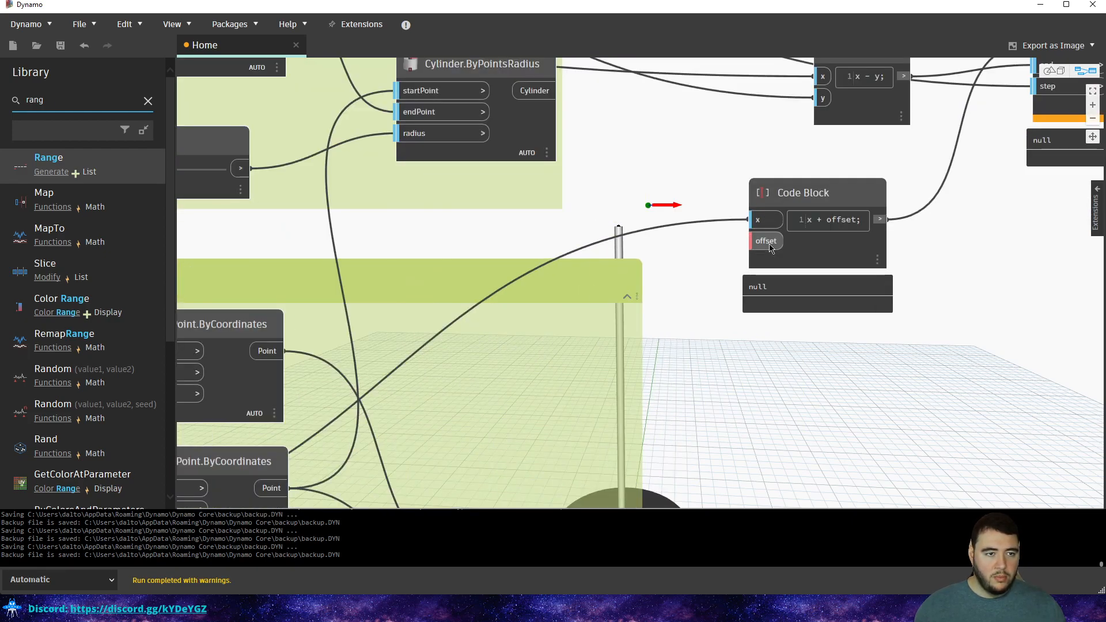
pyautogui.doubleClick(770, 243)
pyautogui.click(640, 268)
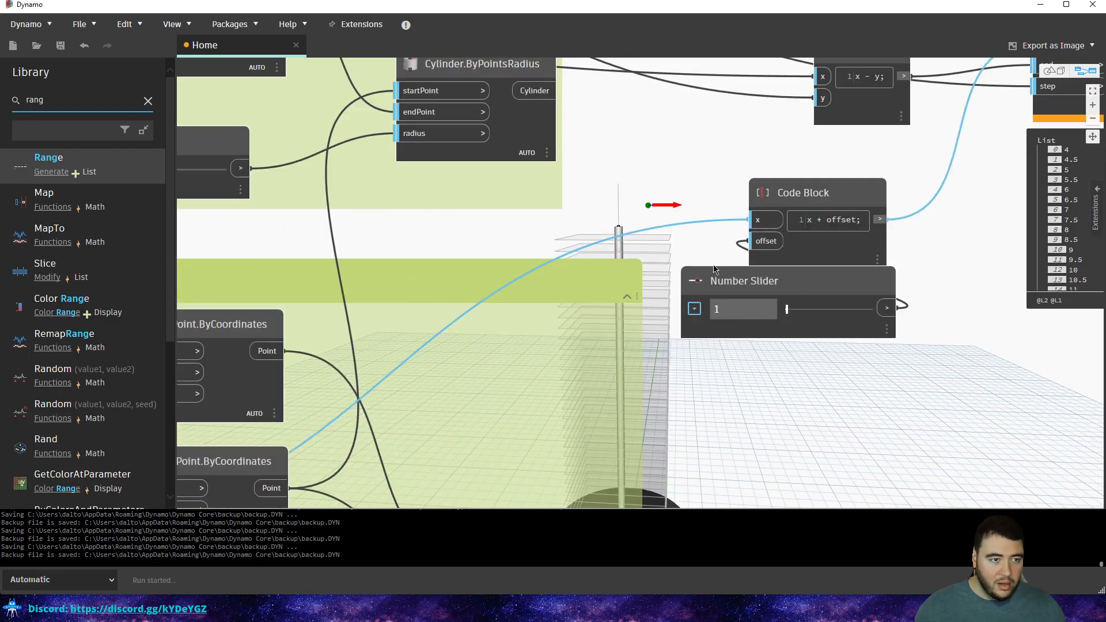
# Move the new slider to the left of the Base Cylinder group.
pyautogui.scroll(-2, 760, 282)
pyautogui.moveTo(759, 283); pyautogui.dragTo(268, 242)
pyautogui.moveTo(297, 233); pyautogui.dragTo(621, 250, button='middle')
pyautogui.scroll(-1, 621, 250)
pyautogui.moveTo(621, 250); pyautogui.dragTo(305, 251)
pyautogui.scroll(-2, 611, 253)
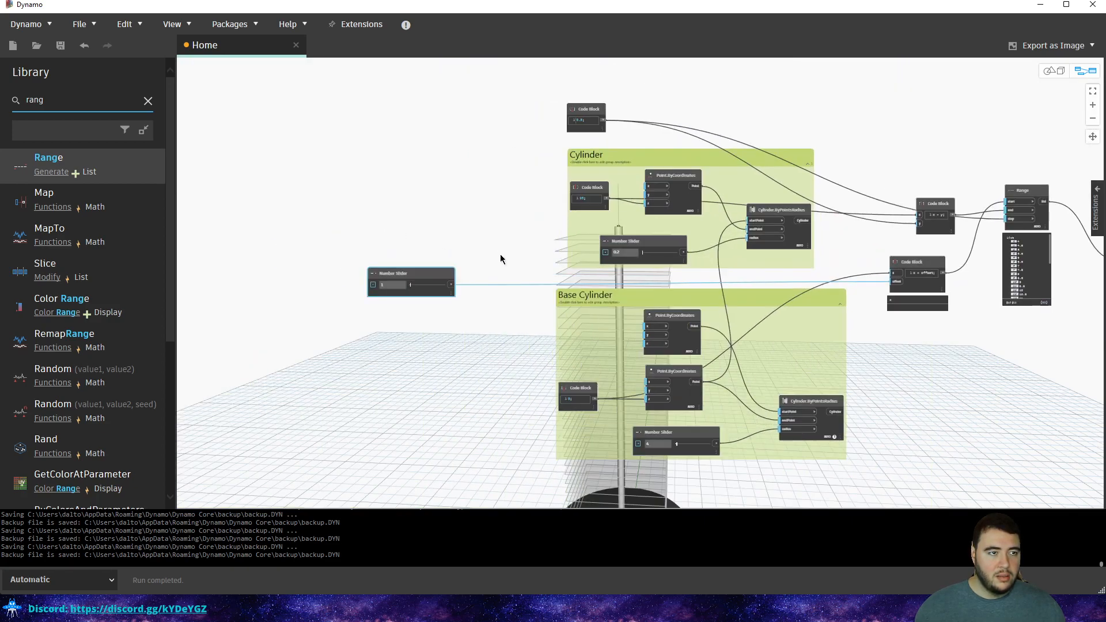
pyautogui.scroll(1, 501, 254)
pyautogui.moveTo(419, 260); pyautogui.dragTo(473, 282, button='middle')
pyautogui.moveTo(451, 291); pyautogui.dragTo(430, 300)
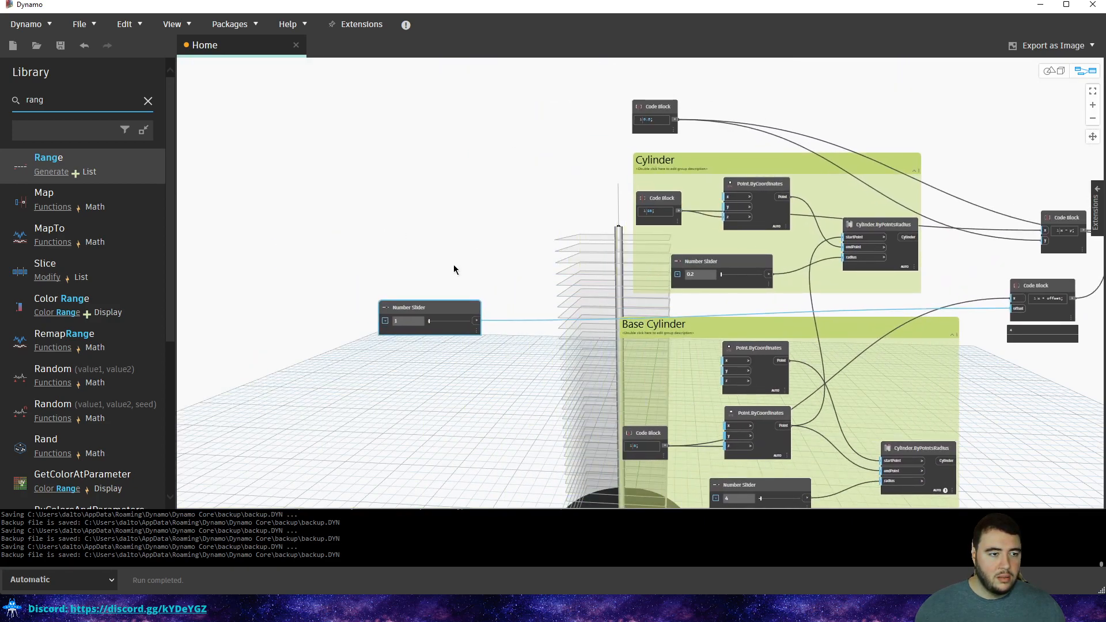
pyautogui.scroll(1, 454, 268)
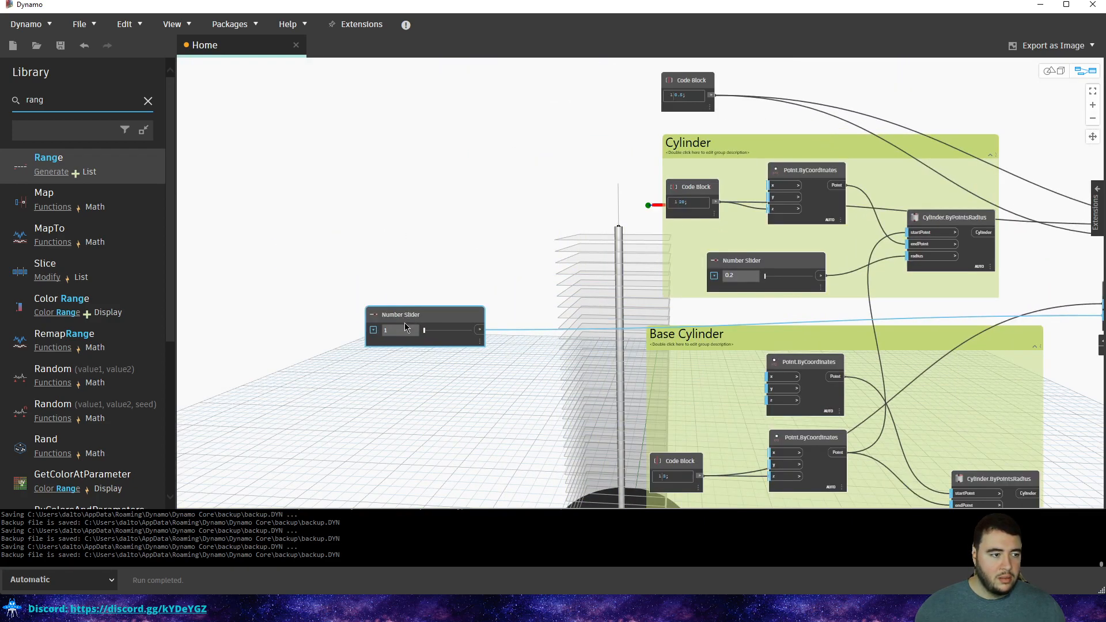
# Set the slider value to 5 and select it.
pyautogui.click(445, 247)
pyautogui.moveTo(592, 253); pyautogui.dragTo(476, 185, button='middle')
pyautogui.scroll(-1, 476, 185)
pyautogui.moveTo(334, 223); pyautogui.dragTo(536, 211, button='middle')
pyautogui.click(514, 231)
# Rename the slider to 'Offset' and place the 0.5 Code Block above it.
pyautogui.doubleClick(516, 228)
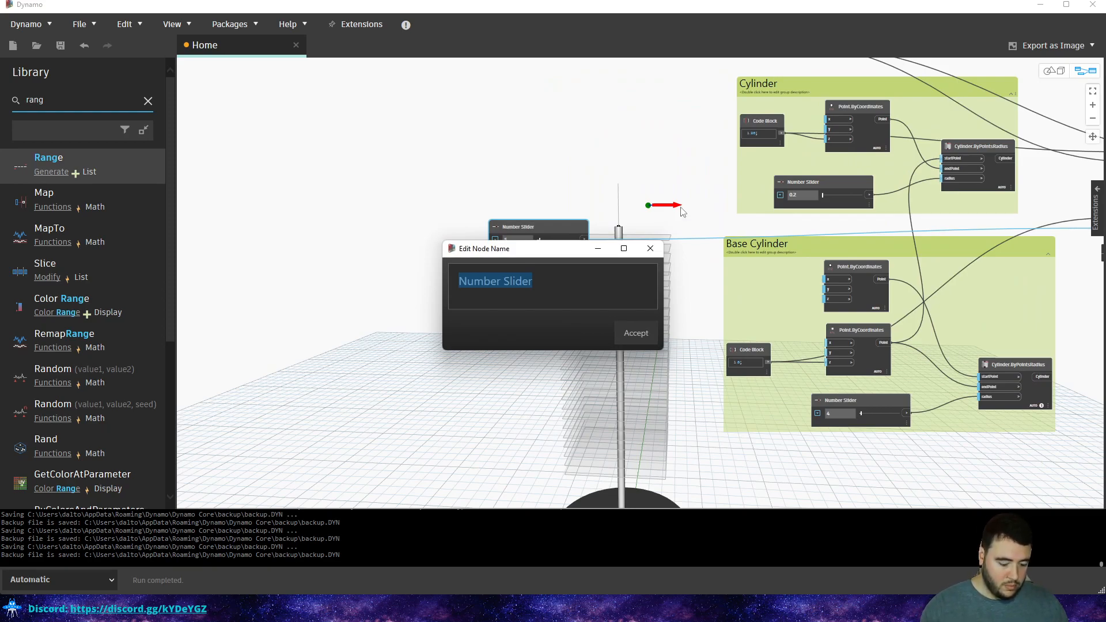
pyautogui.write('Offset')
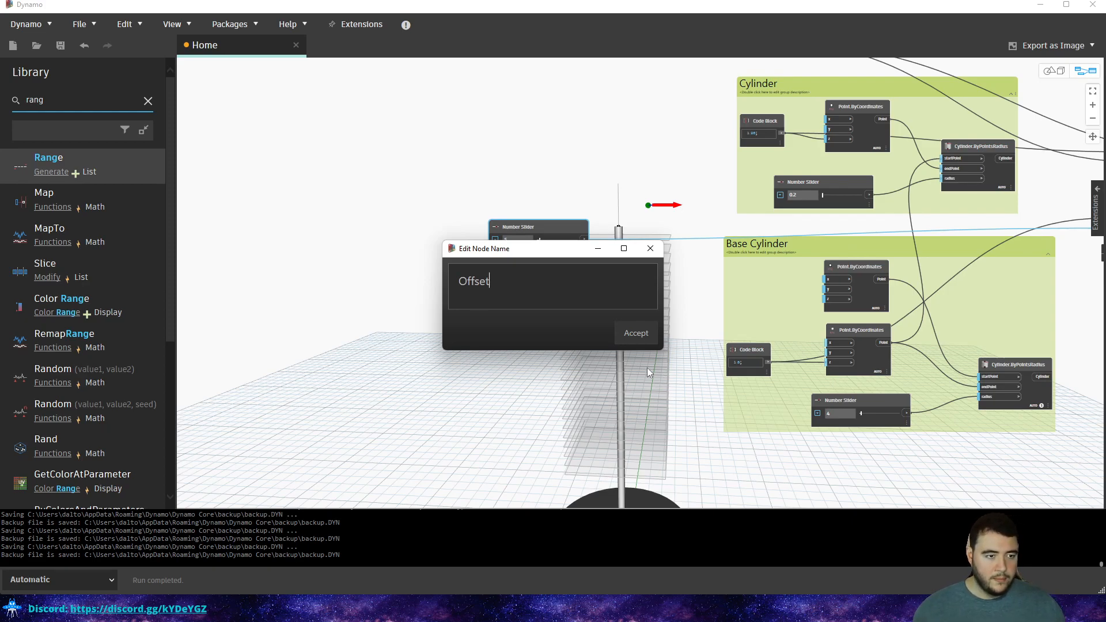
pyautogui.click(640, 335)
pyautogui.moveTo(627, 200); pyautogui.dragTo(593, 366, button='middle')
pyautogui.moveTo(742, 209); pyautogui.dragTo(493, 355)
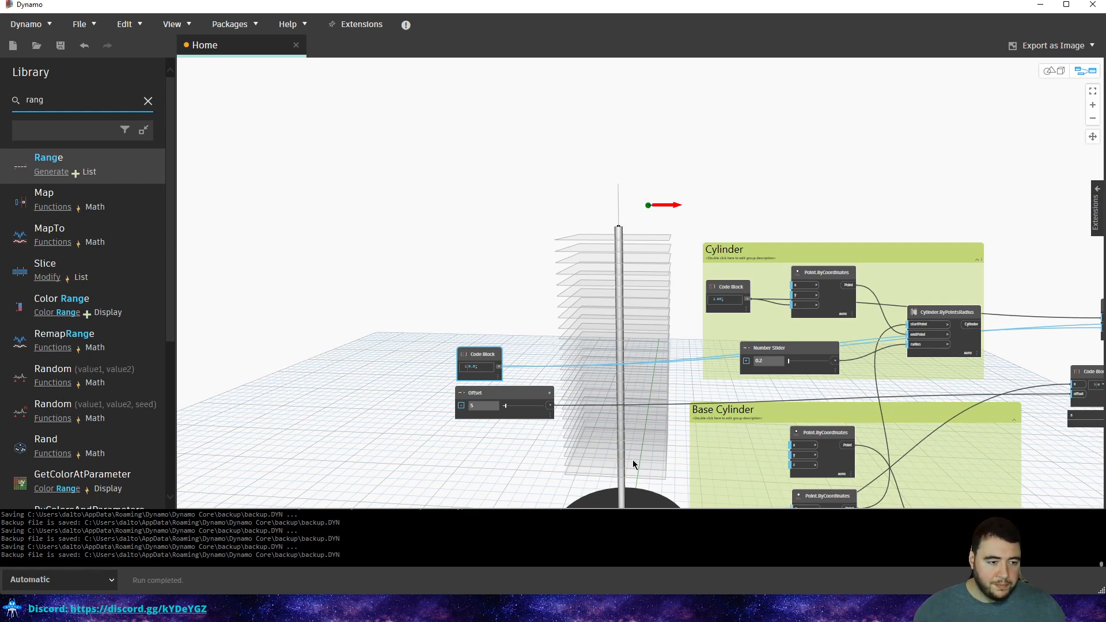
pyautogui.scroll(3, 483, 378)
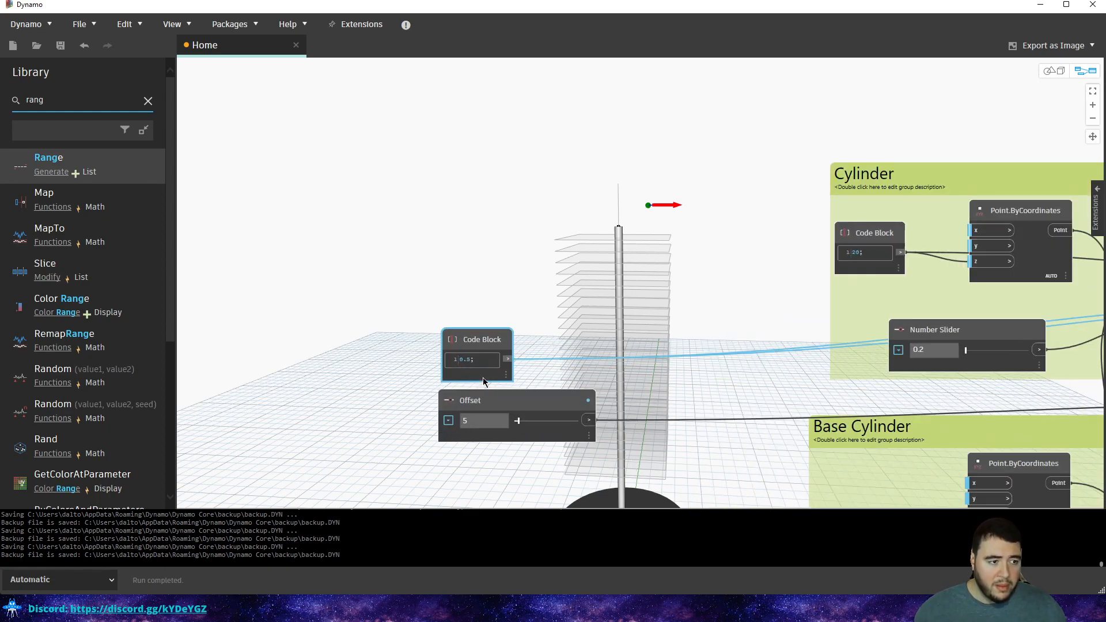
# Extend the slider name to 'Offset from the base'.
pyautogui.doubleClick(506, 400)
pyautogui.click(543, 288)
pyautogui.write('from the base')
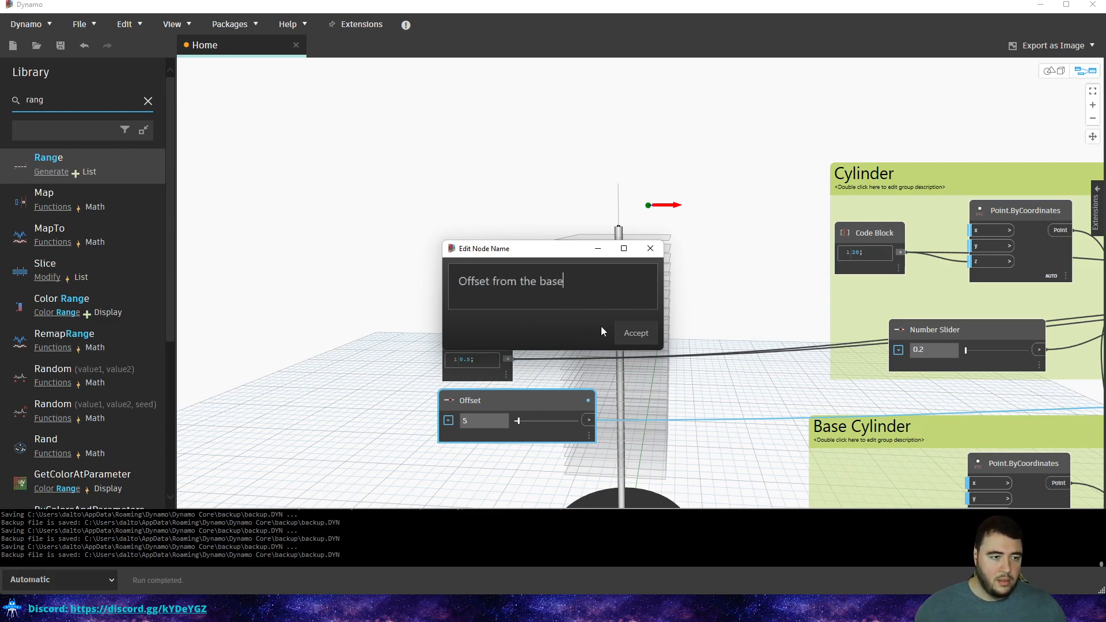
pyautogui.click(621, 336)
pyautogui.moveTo(689, 397); pyautogui.dragTo(572, 233, button='middle')
pyautogui.scroll(-1, 538, 249)
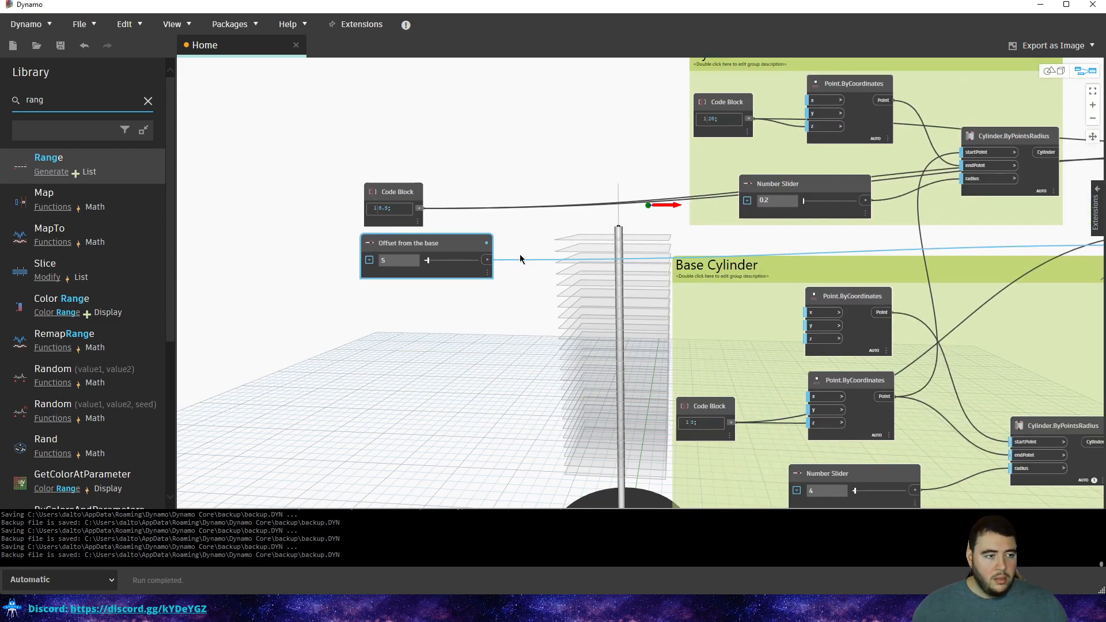
pyautogui.click(537, 251)
# Pan the graph from the Offset from the base slider to the Range and Plane nodes.
pyautogui.moveTo(489, 246)
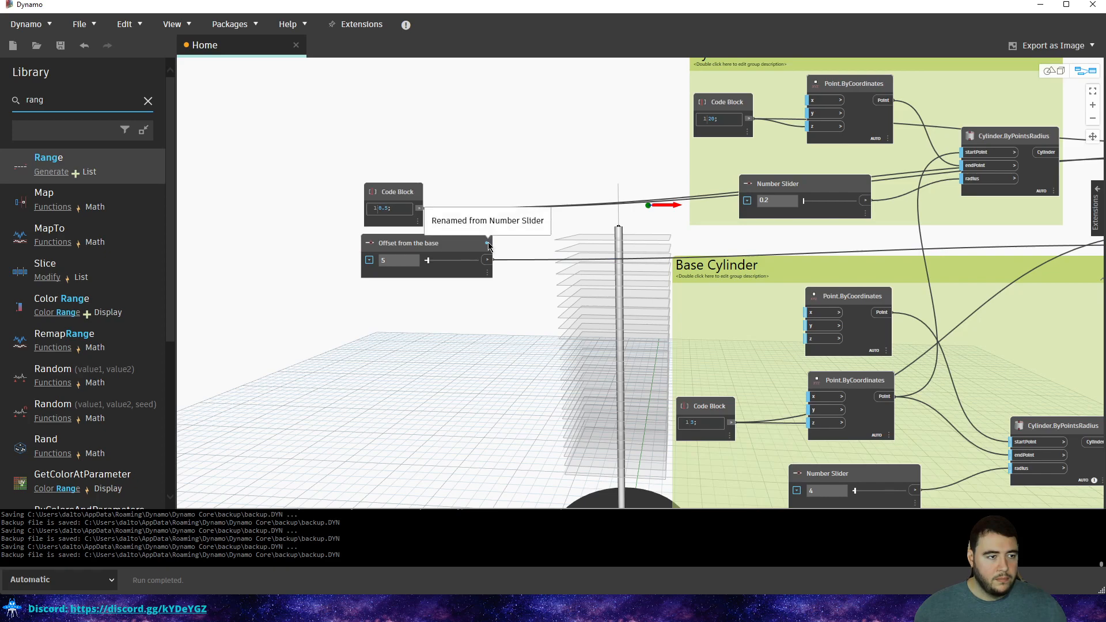
pyautogui.scroll(3, 488, 246)
pyautogui.moveTo(489, 246); pyautogui.dragTo(670, 271, button='middle')
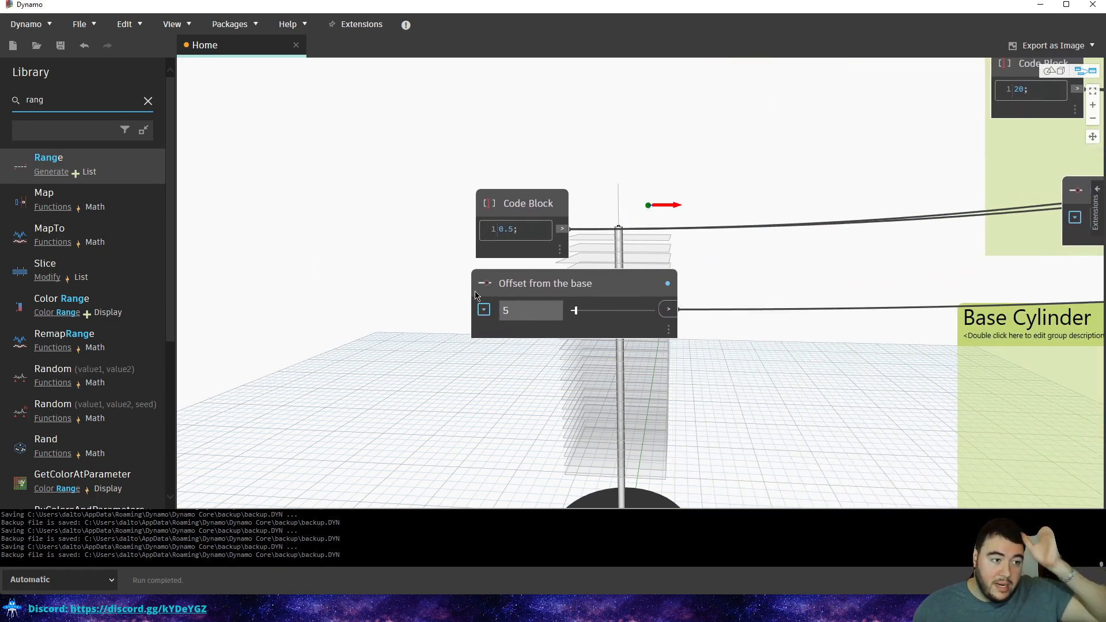
pyautogui.moveTo(670, 285)
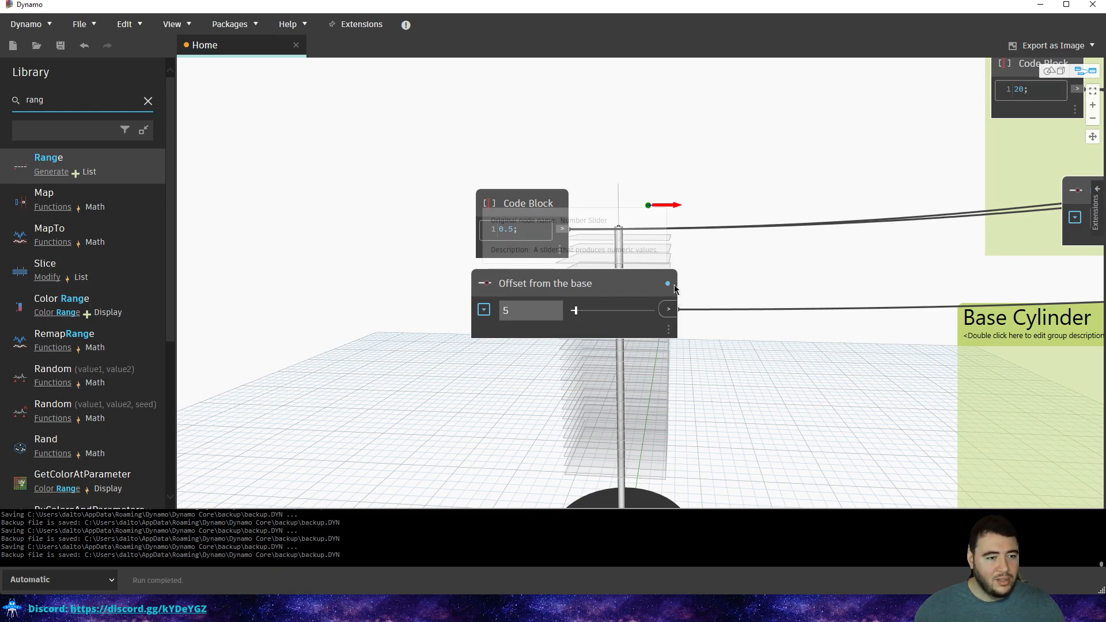
pyautogui.scroll(-3, 806, 292)
pyautogui.scroll(-2, 641, 287)
pyautogui.moveTo(965, 247)
pyautogui.mouseDown(button='middle')
pyautogui.moveTo(716, 221)
pyautogui.moveTo(796, 246)
pyautogui.moveTo(741, 248)
pyautogui.mouseUp(button='middle')
# Pan the 3D preview to bring the base disc into view, then reposition the node graph.
pyautogui.scroll(4, 743, 252)
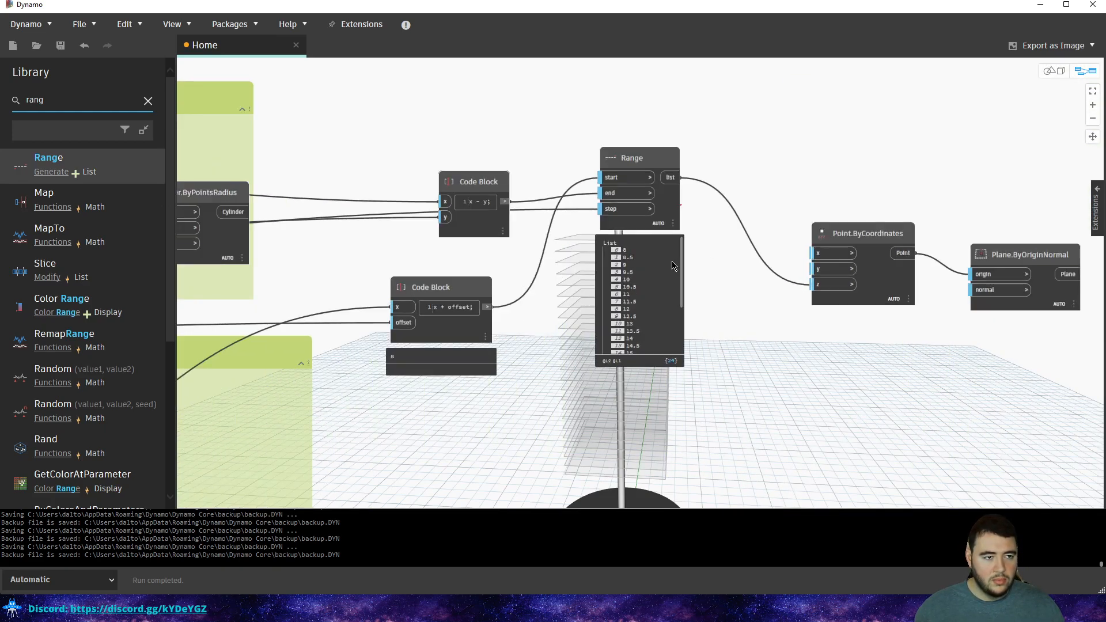
pyautogui.hotkey('ctrl', 'b')
pyautogui.moveTo(666, 331); pyautogui.dragTo(683, 206, button='middle')
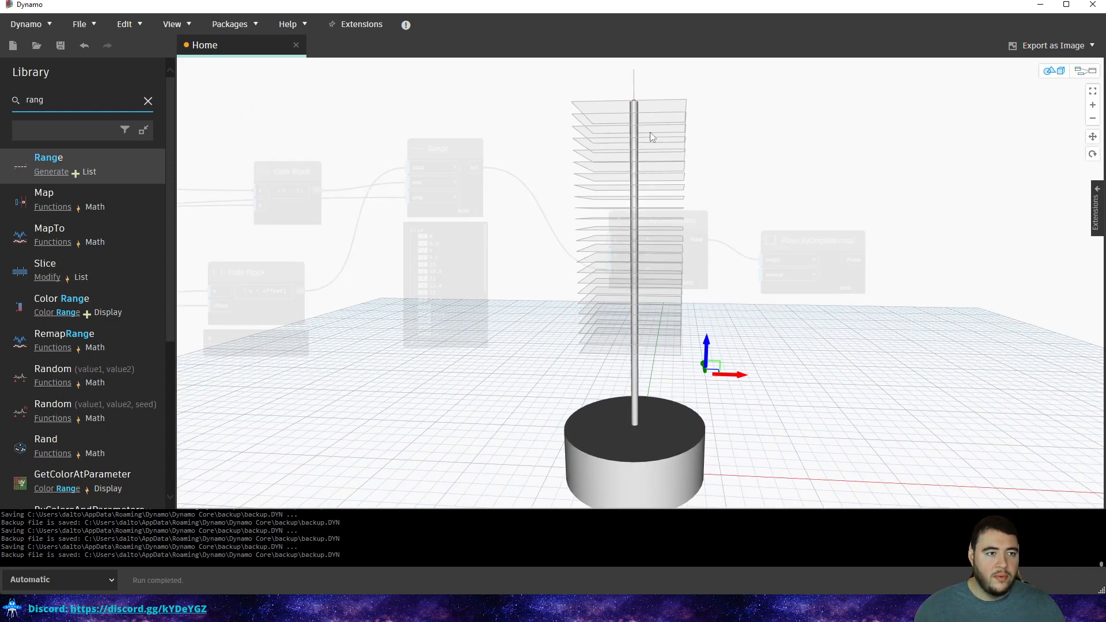
pyautogui.hotkey('ctrl', 'b')
pyautogui.scroll(-1, 847, 216)
pyautogui.moveTo(847, 216); pyautogui.dragTo(726, 270, button='middle')
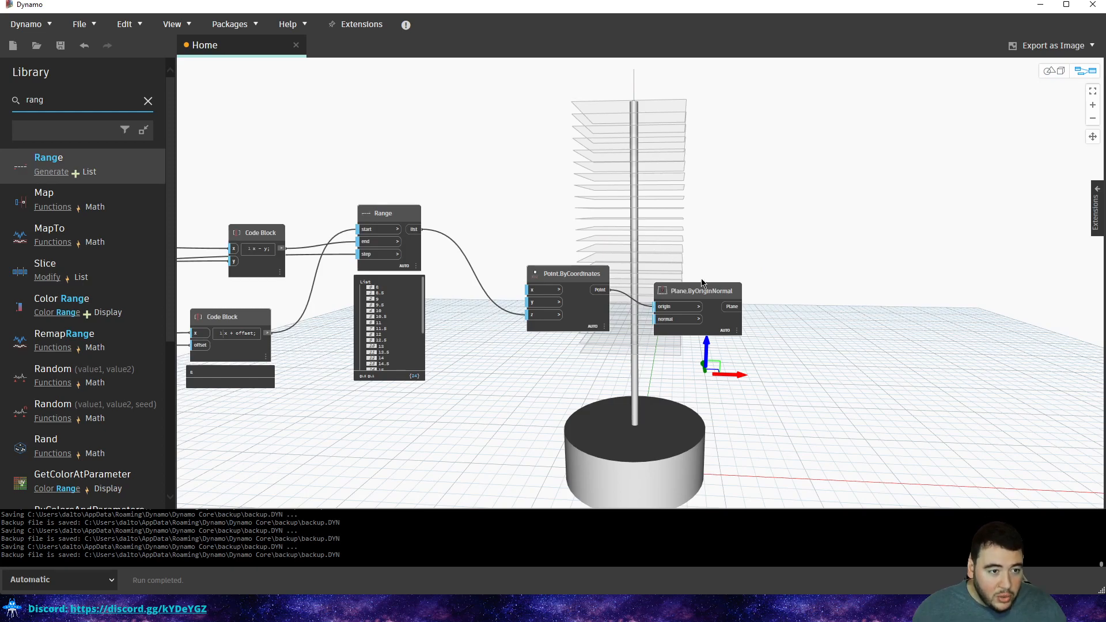
# Search the Library for 'surface' and open the Surface category's node list.
pyautogui.click(105, 106)
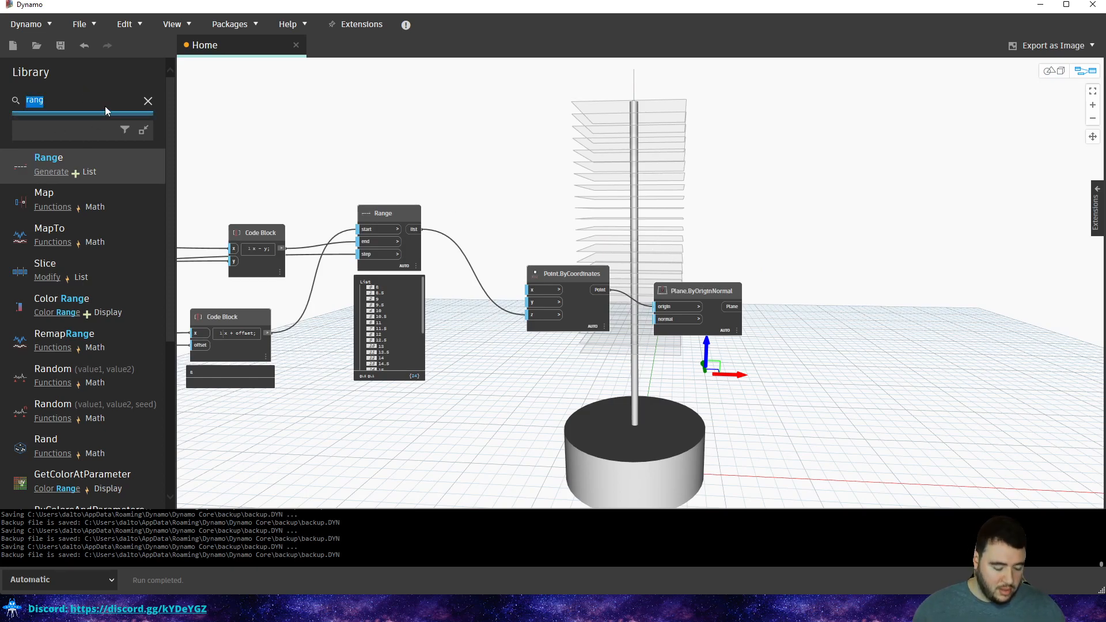
pyautogui.write('surface')
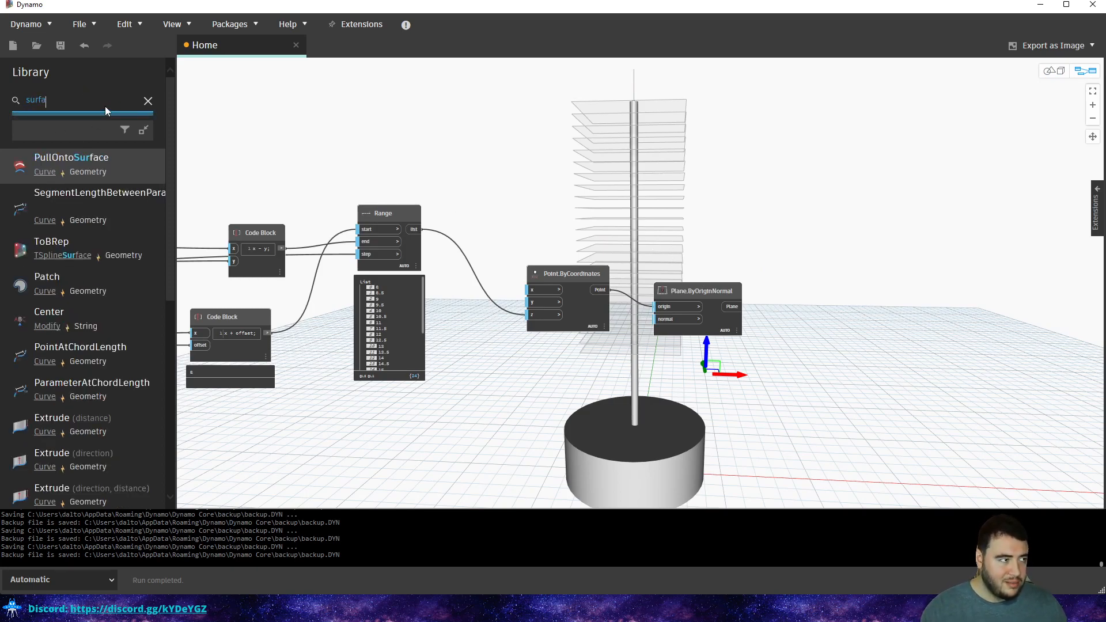
pyautogui.click(49, 206)
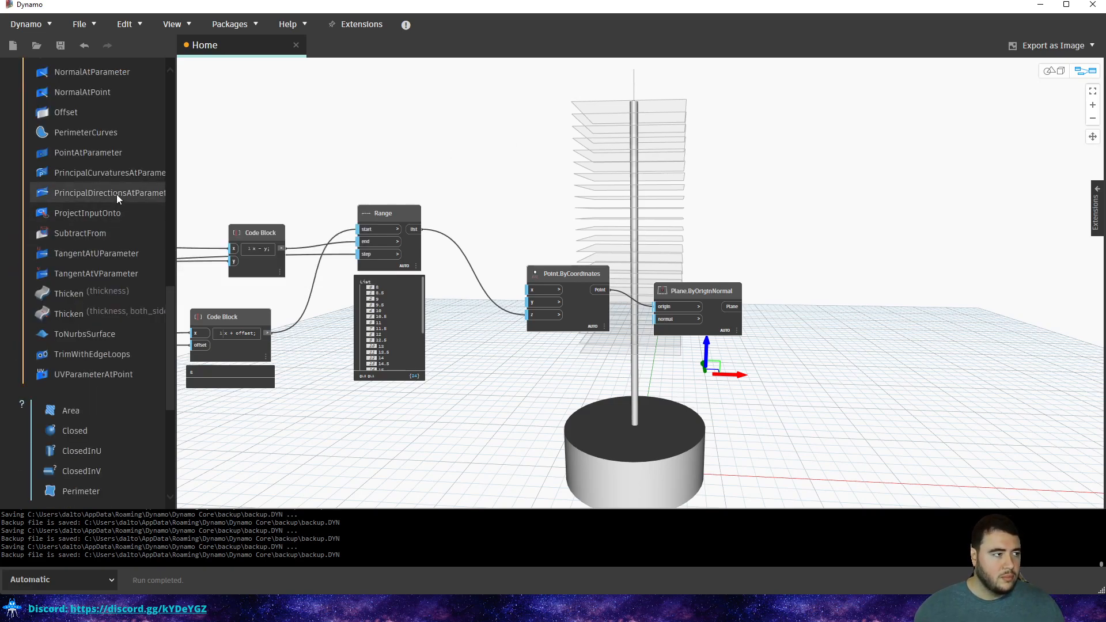
pyautogui.scroll(5, 116, 194)
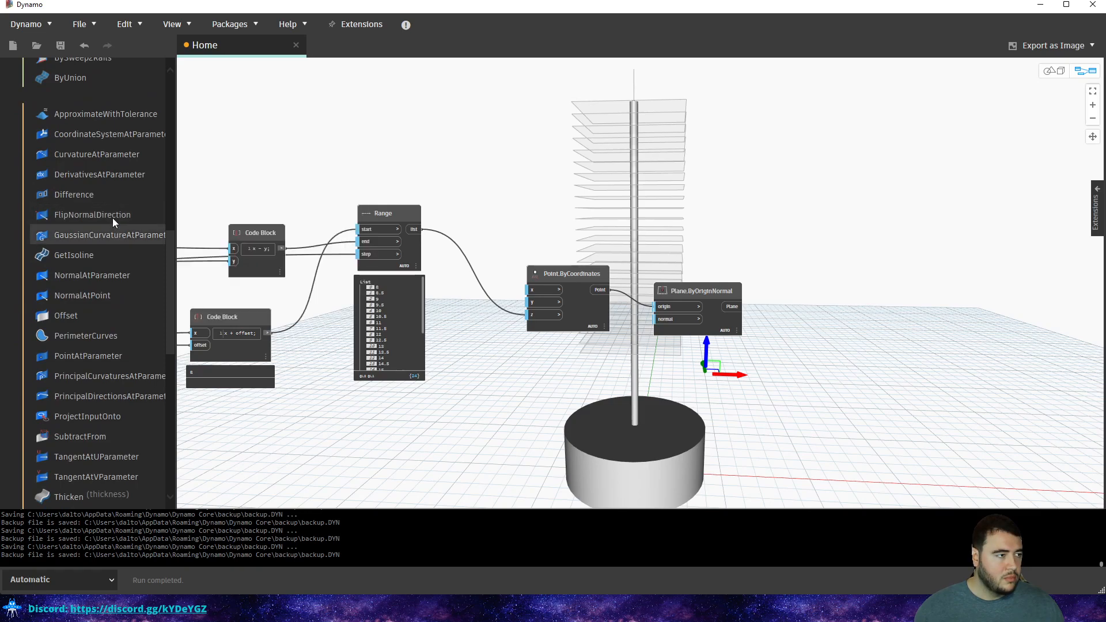
pyautogui.scroll(5, 146, 162)
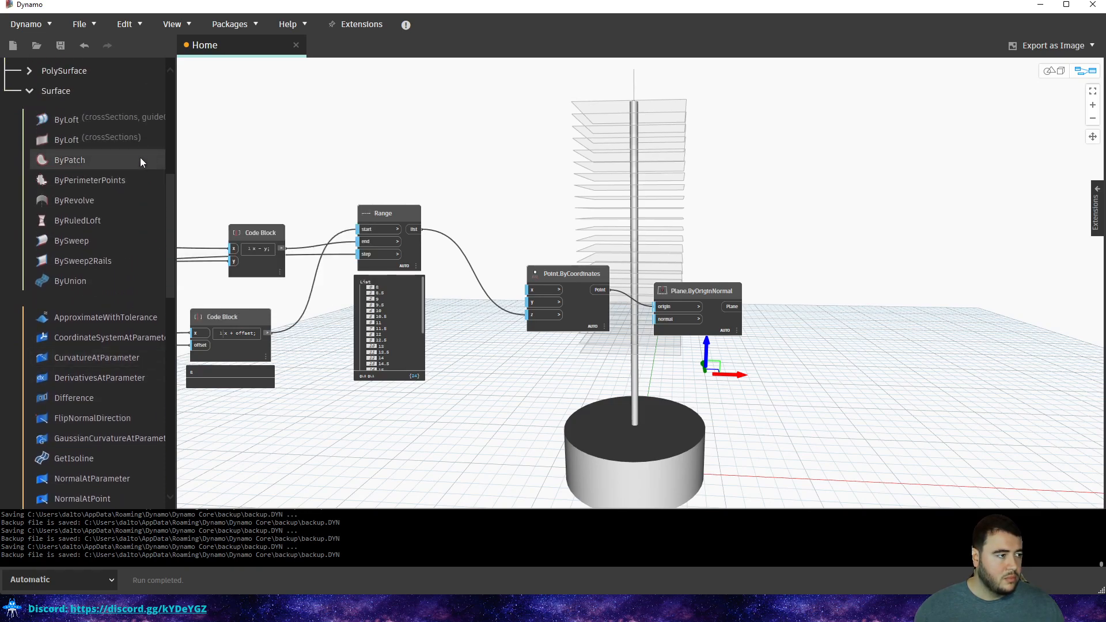
pyautogui.scroll(-8, 25, 168)
pyautogui.scroll(-4, 26, 190)
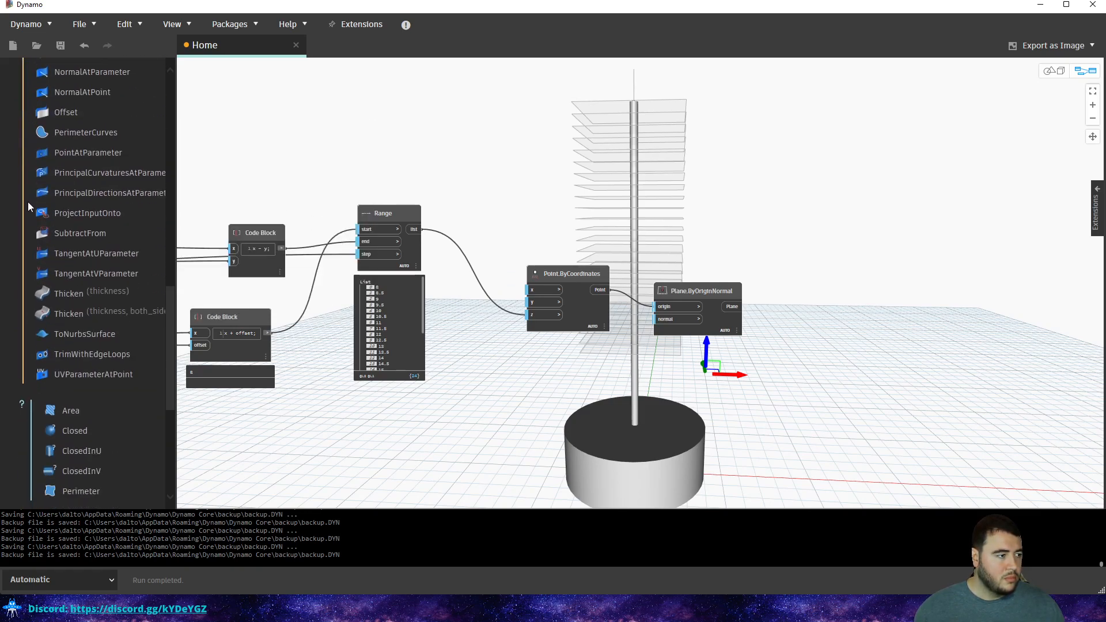
pyautogui.scroll(10, 25, 268)
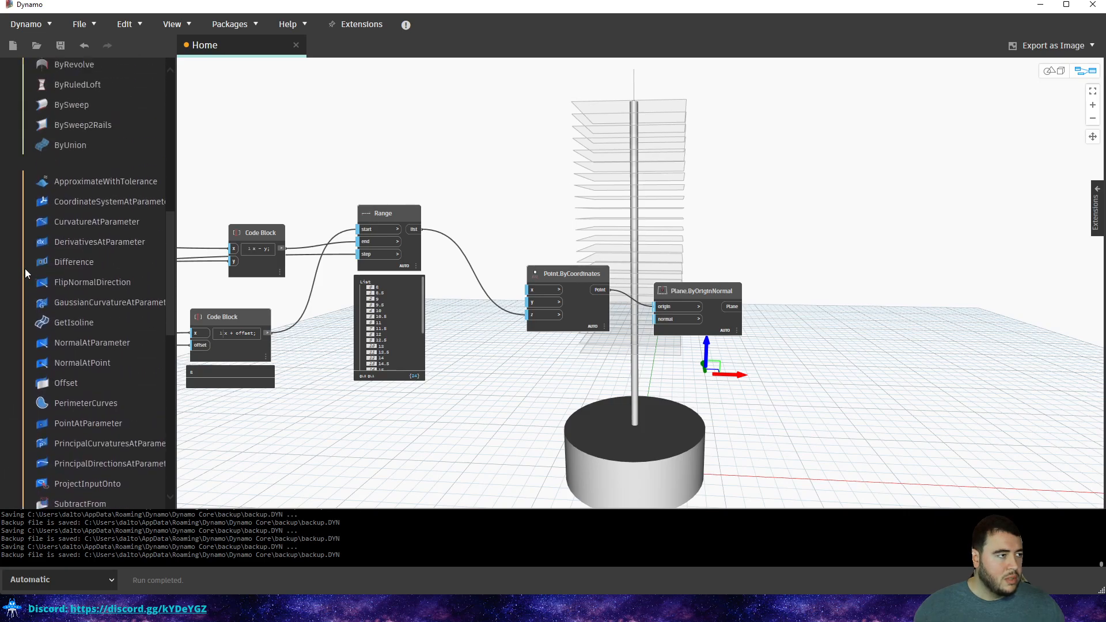
pyautogui.scroll(5, 47, 265)
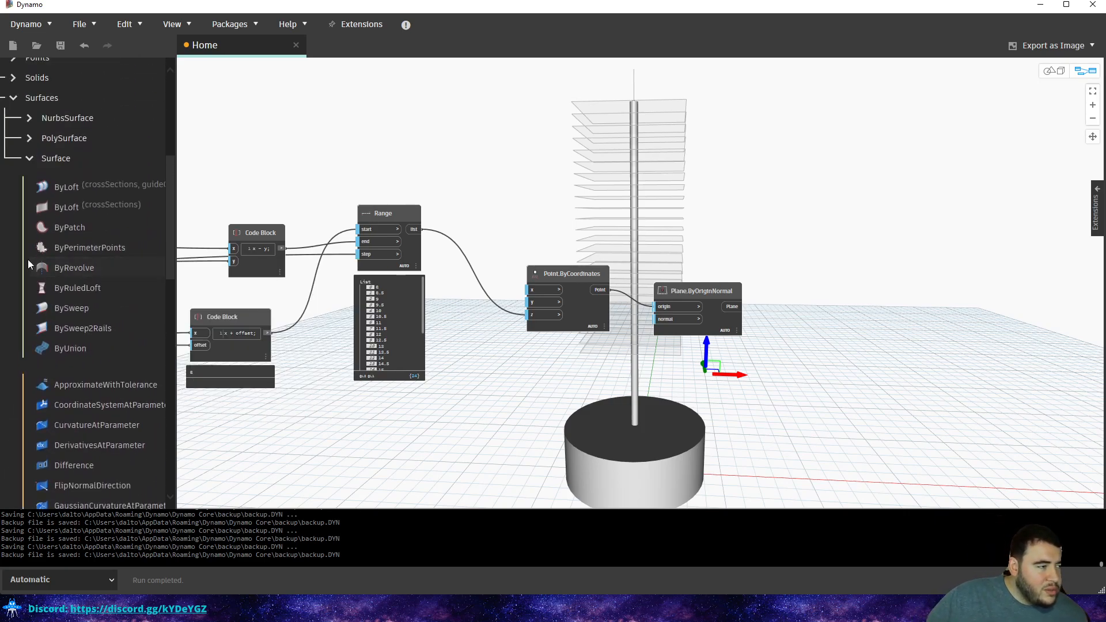
pyautogui.scroll(2, 33, 156)
# Expand the PolySurface nodes, look through them, then collapse the list.
pyautogui.click(25, 207)
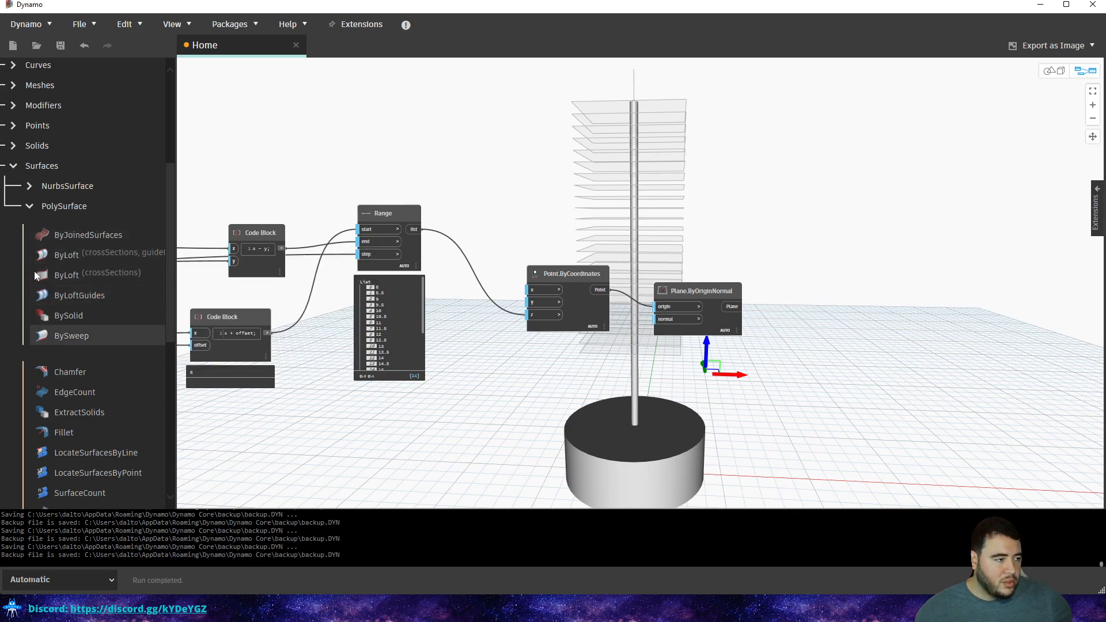
pyautogui.scroll(-3, 39, 270)
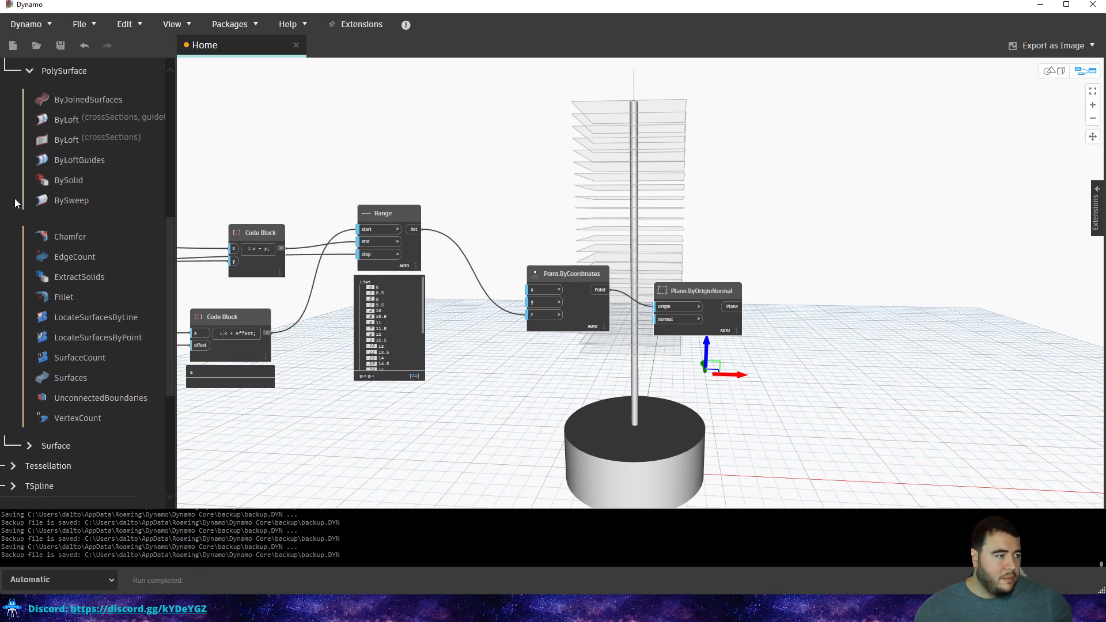
pyautogui.scroll(3, 15, 199)
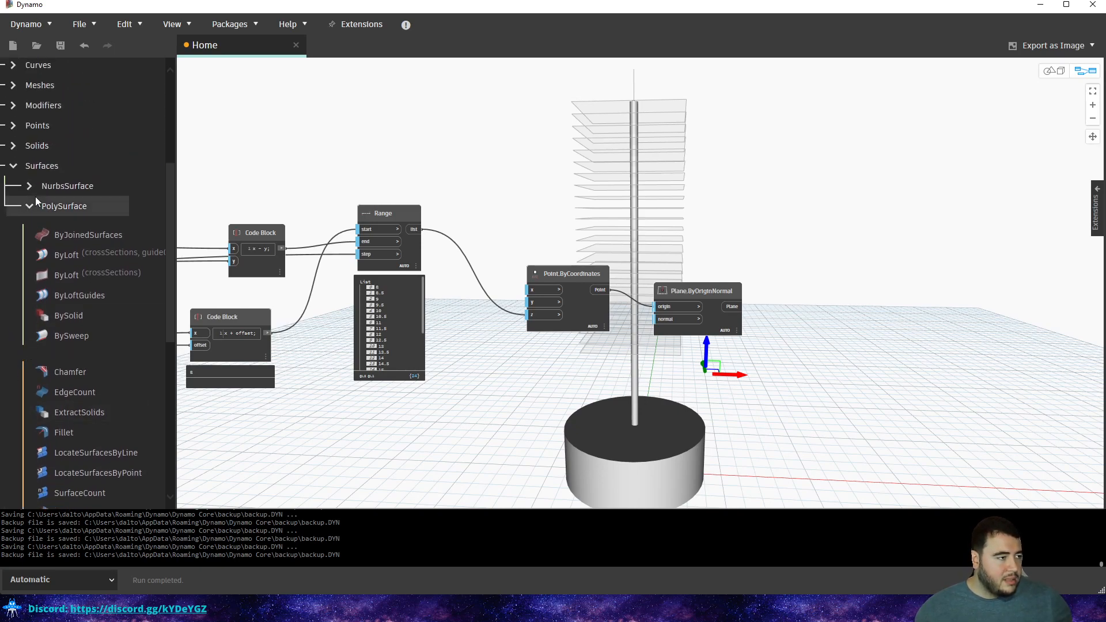
pyautogui.click(28, 206)
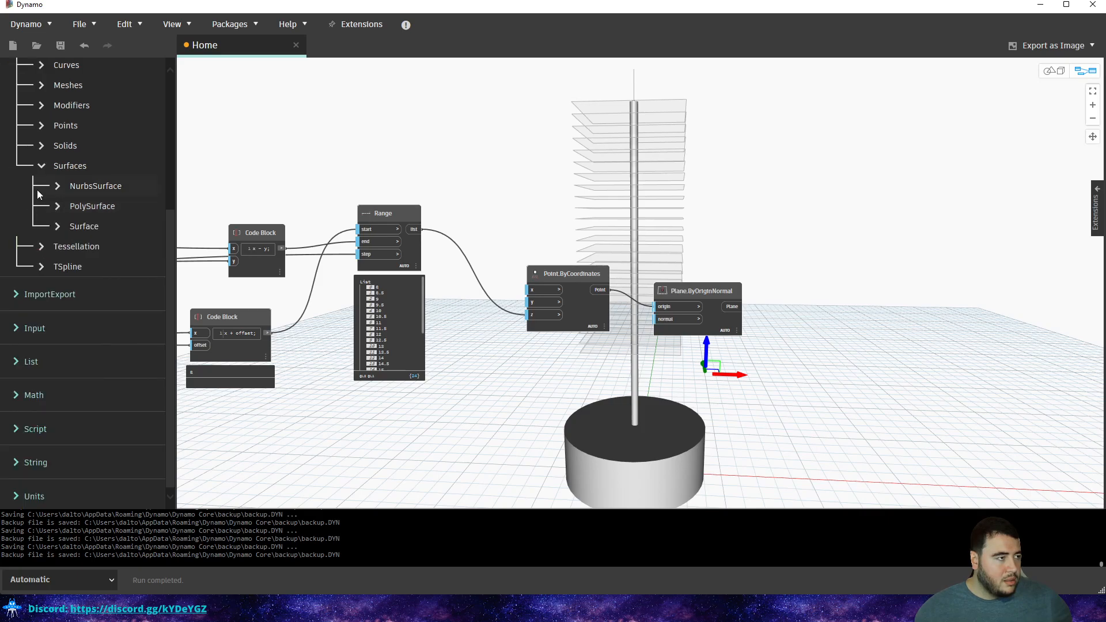
pyautogui.scroll(5, 38, 200)
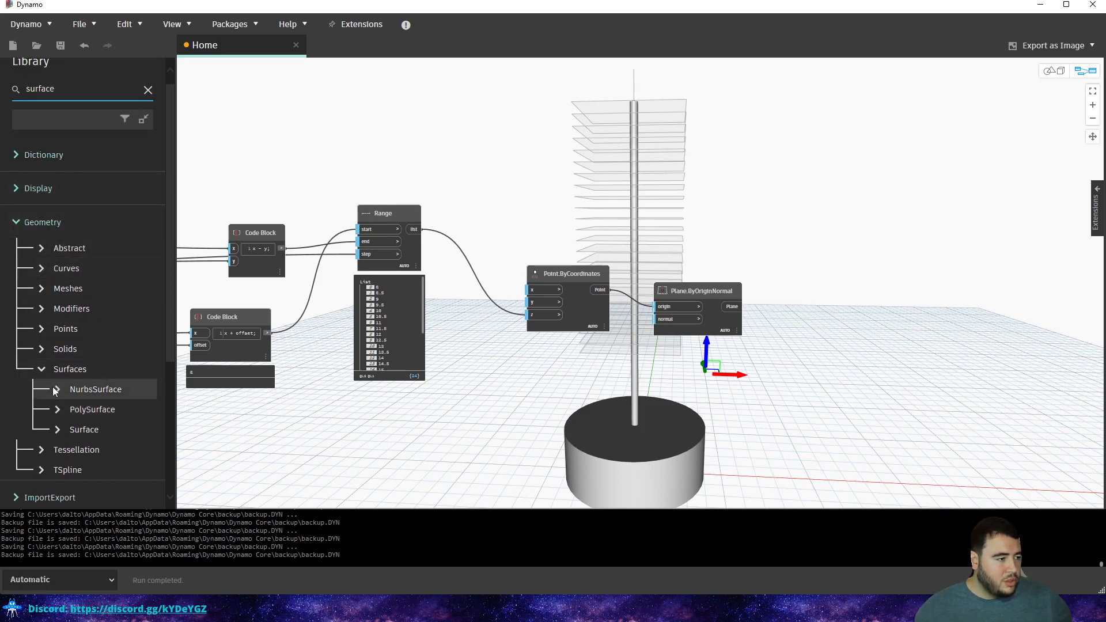
# Show the Surface creation nodes such as ByLoft, ByPatch and ByRevolve, with the Library scrolled to the top.
pyautogui.click(57, 430)
pyautogui.scroll(-10, 52, 413)
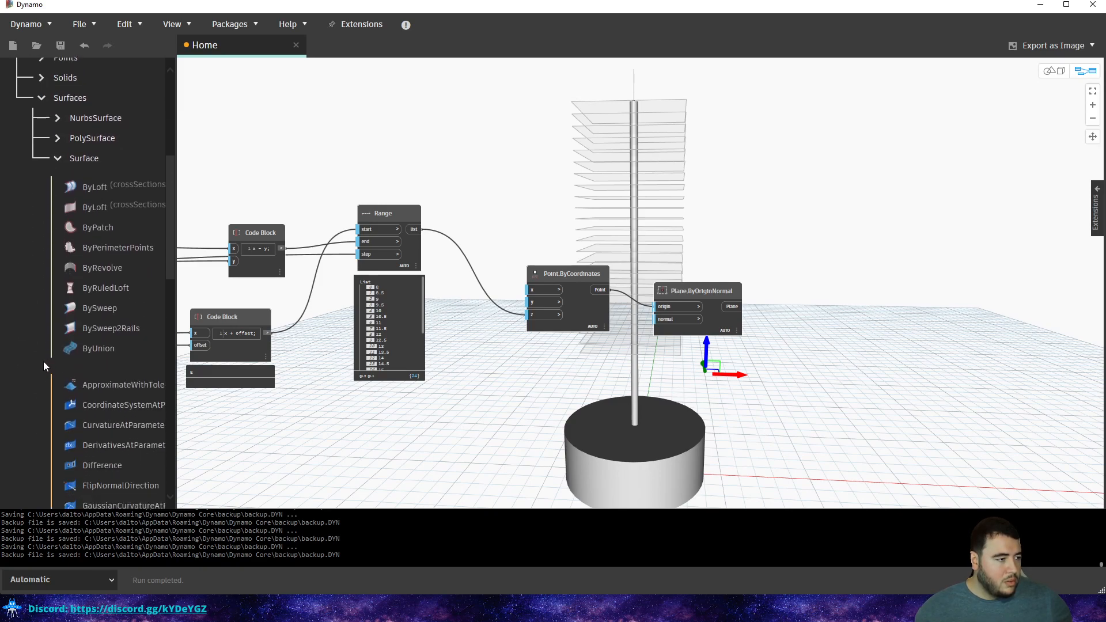
pyautogui.scroll(-8, 34, 226)
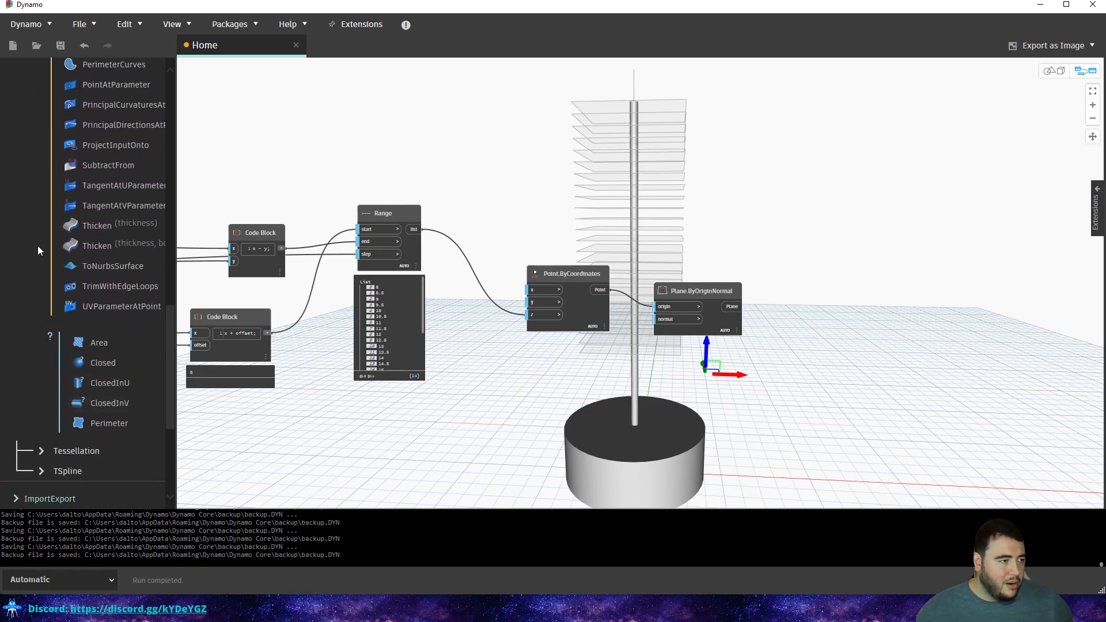
pyautogui.scroll(1, 56, 337)
pyautogui.scroll(5, 55, 337)
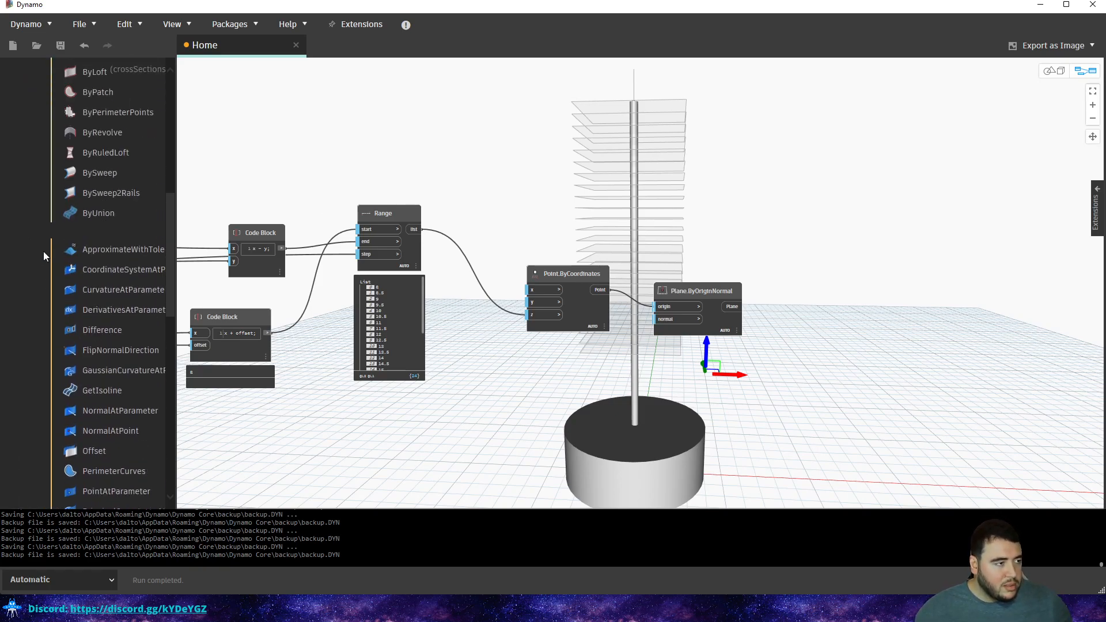
pyautogui.scroll(2, 50, 260)
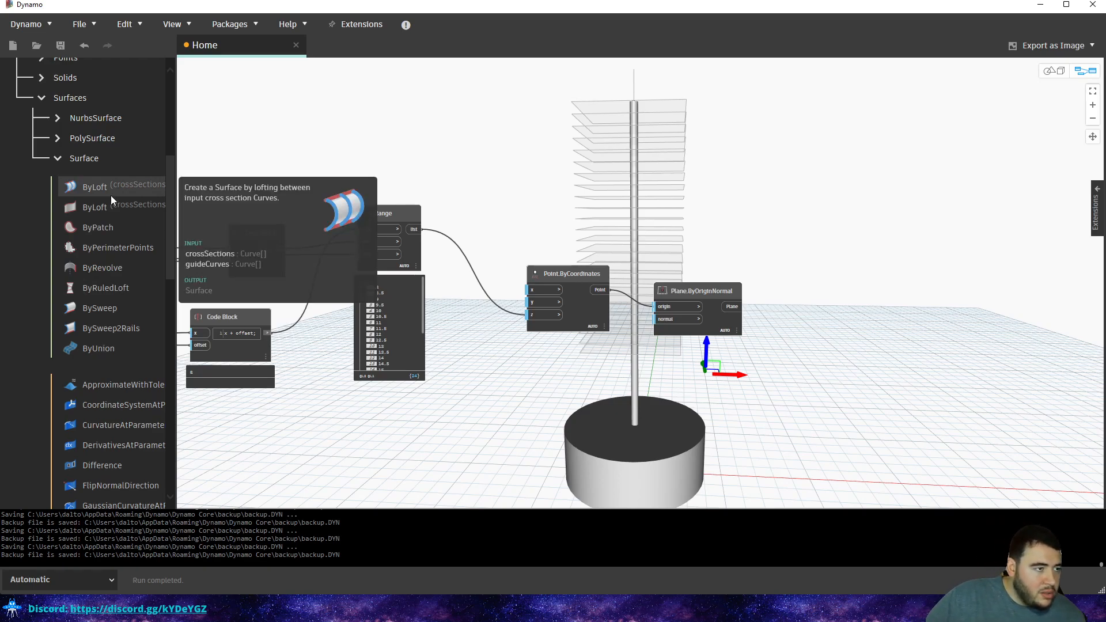
pyautogui.moveTo(115, 229)
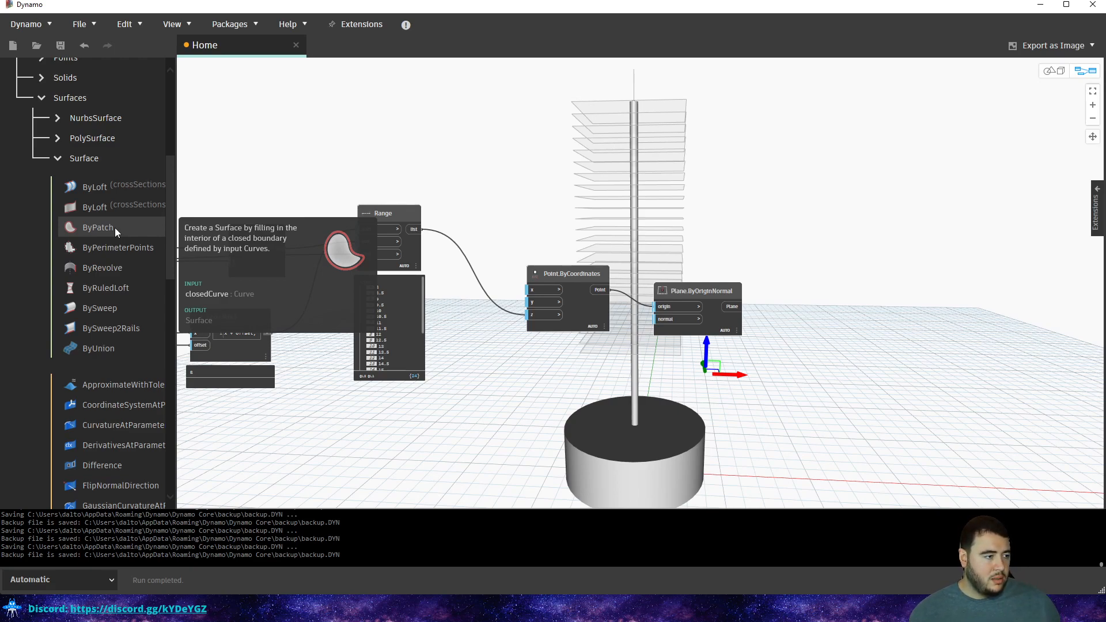
pyautogui.click(88, 138)
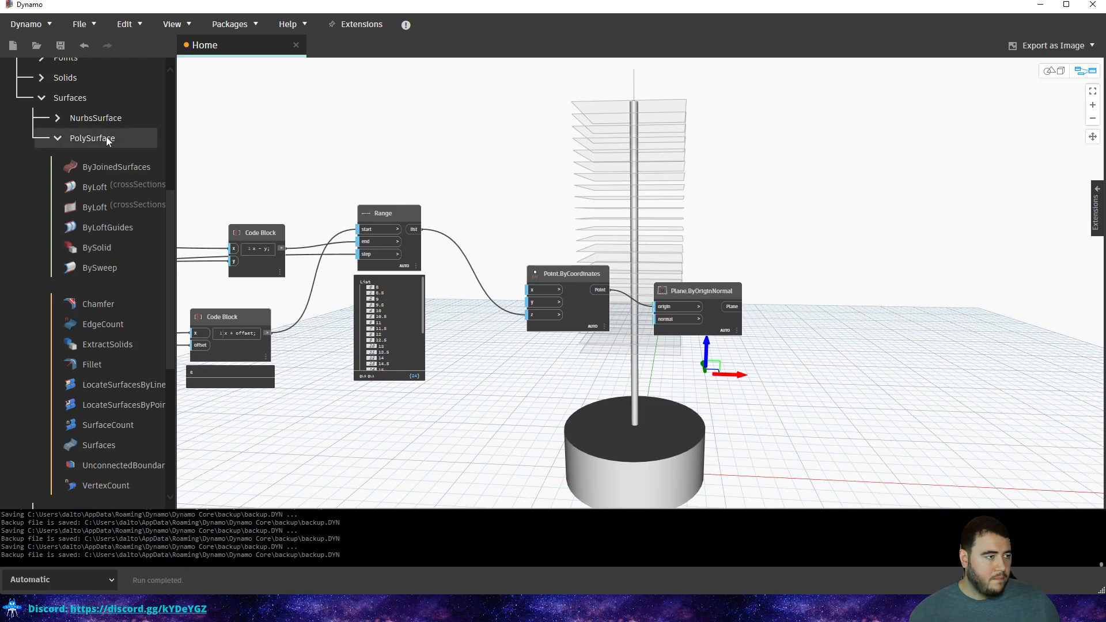
pyautogui.scroll(3, 82, 157)
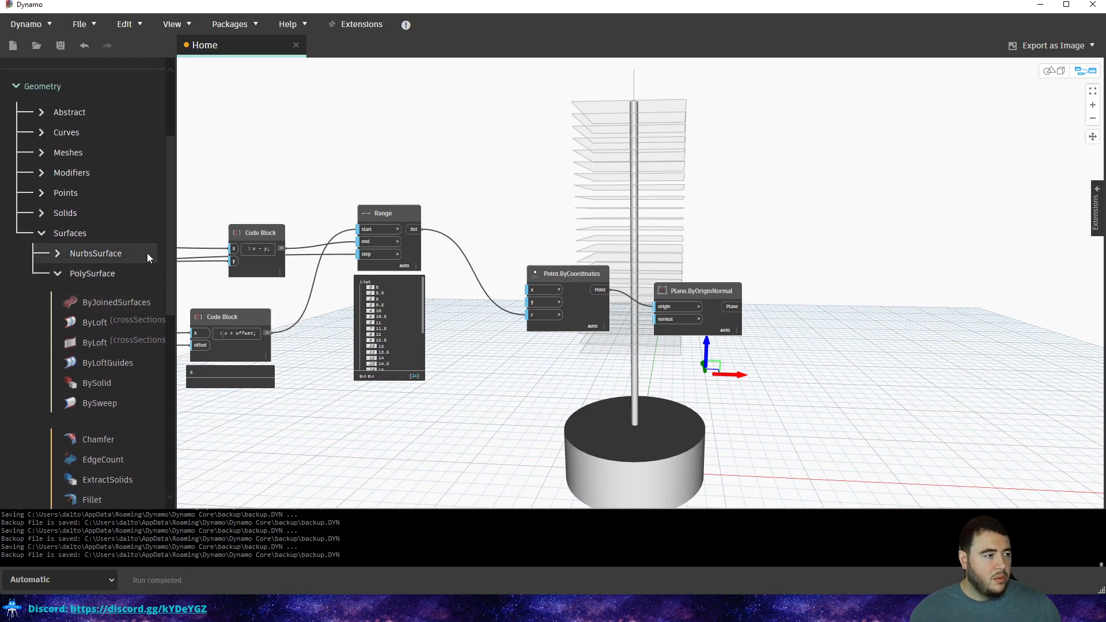
pyautogui.click(59, 275)
pyautogui.click(73, 294)
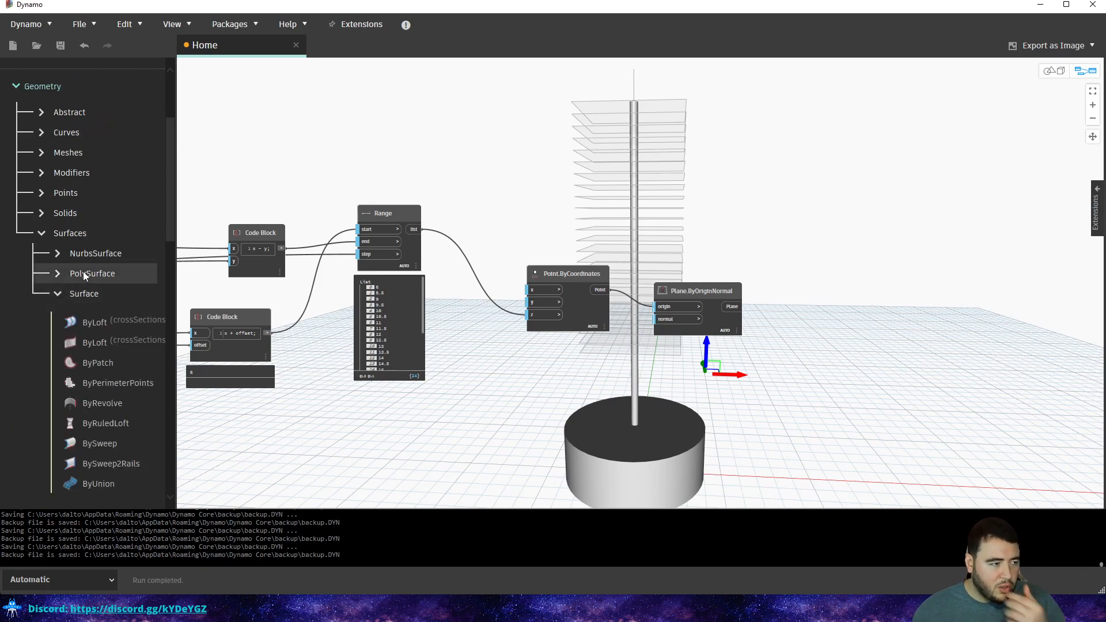
pyautogui.scroll(3, 88, 264)
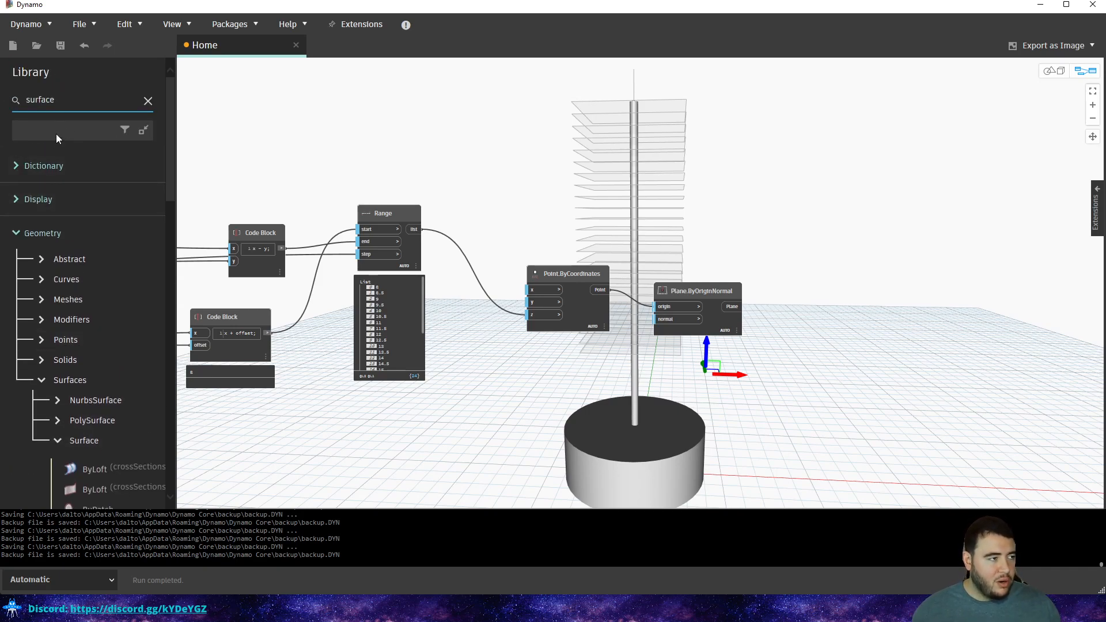
# Search the Library for 'curv' and add a Curve.PullOntoPlane node to the graph.
pyautogui.click(18, 94)
pyautogui.write('curves')
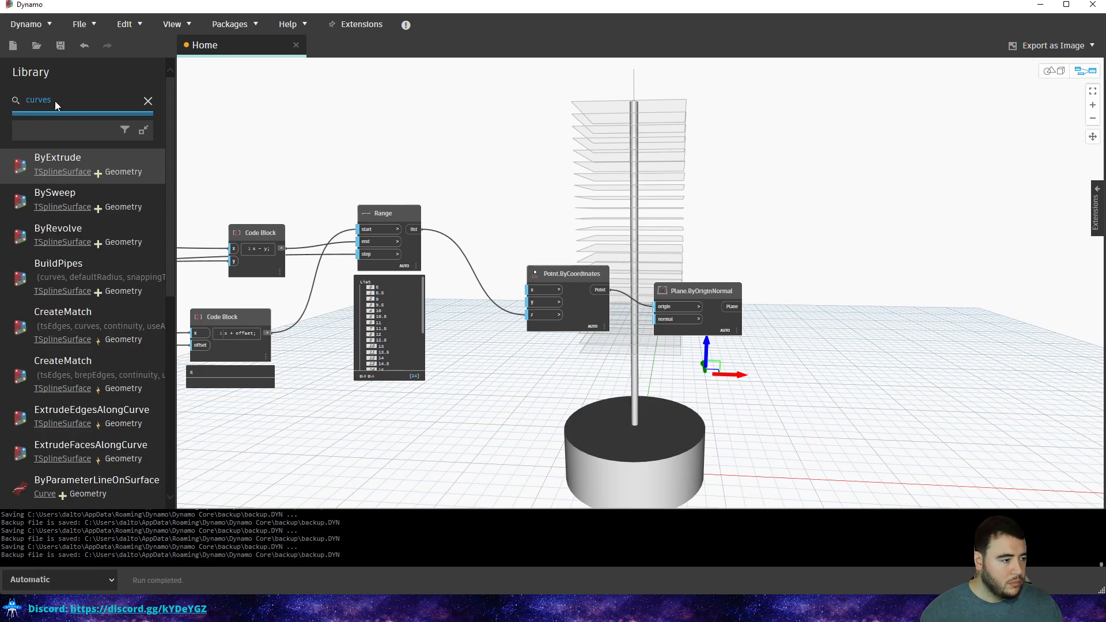
pyautogui.click(45, 493)
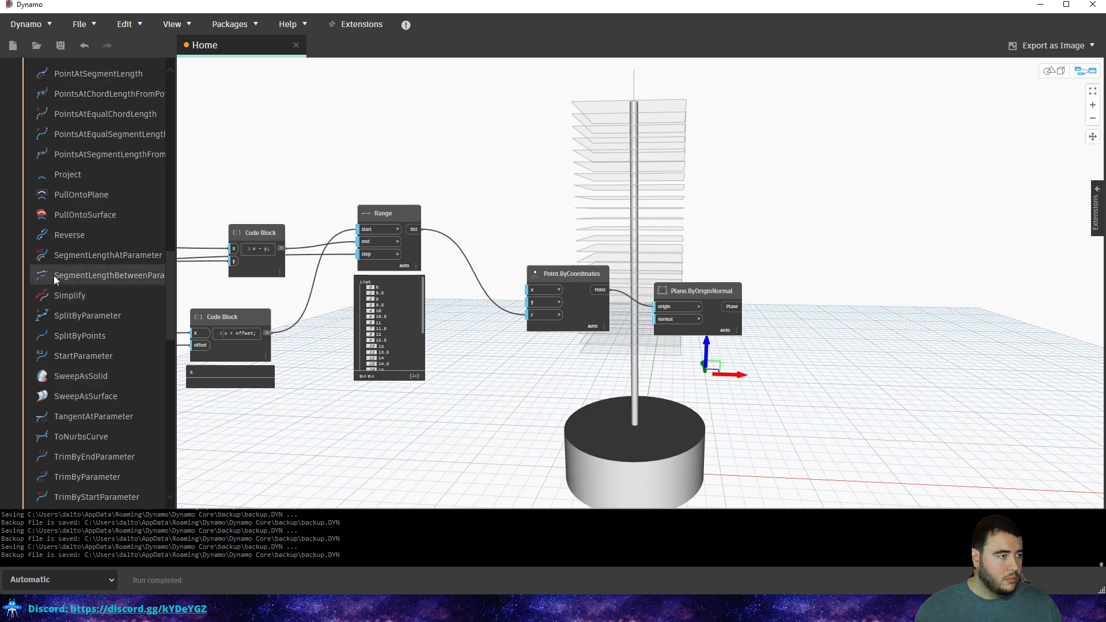
pyautogui.scroll(3, 53, 275)
pyautogui.moveTo(83, 296)
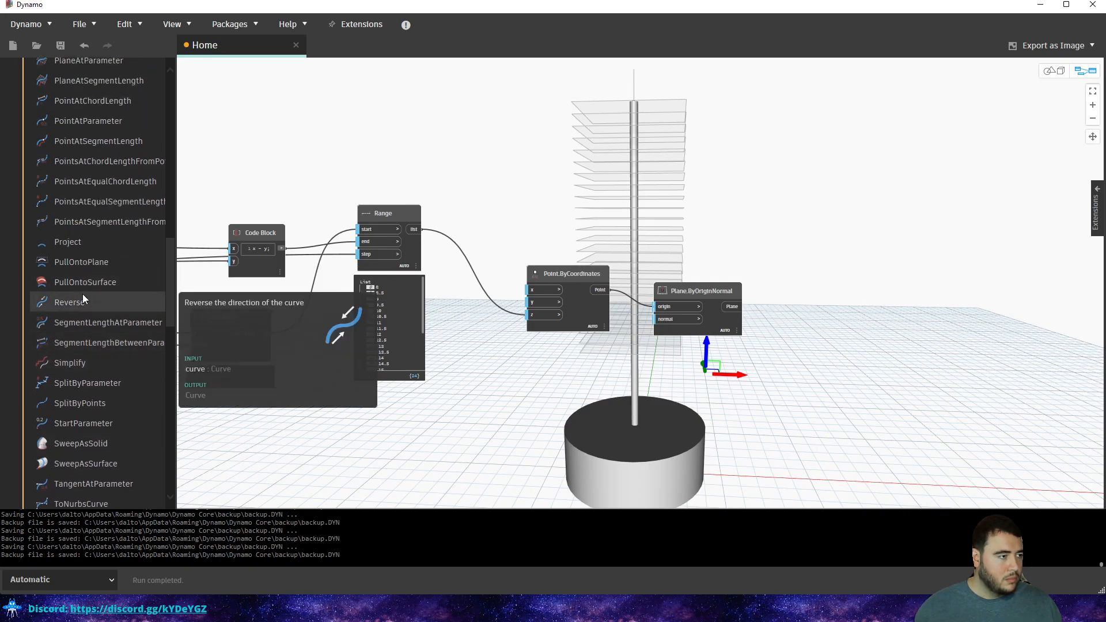
pyautogui.click(88, 262)
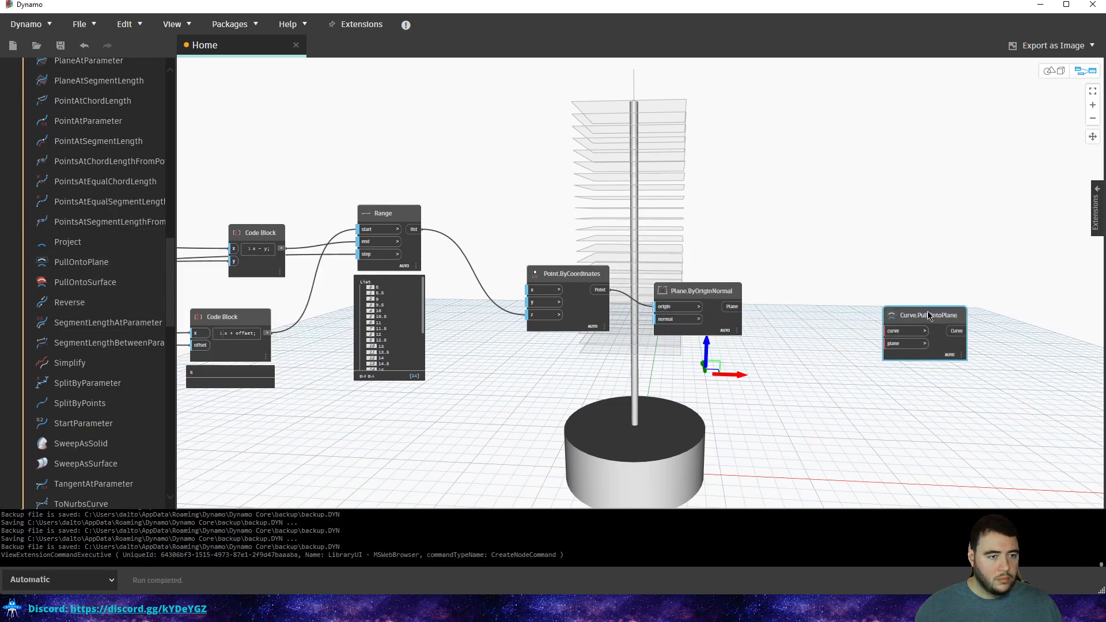
# Zoom the canvas in on the new Curve.PullOntoPlane node beside Plane.ByOriginNormal.
pyautogui.scroll(3, 82, 168)
pyautogui.moveTo(82, 167)
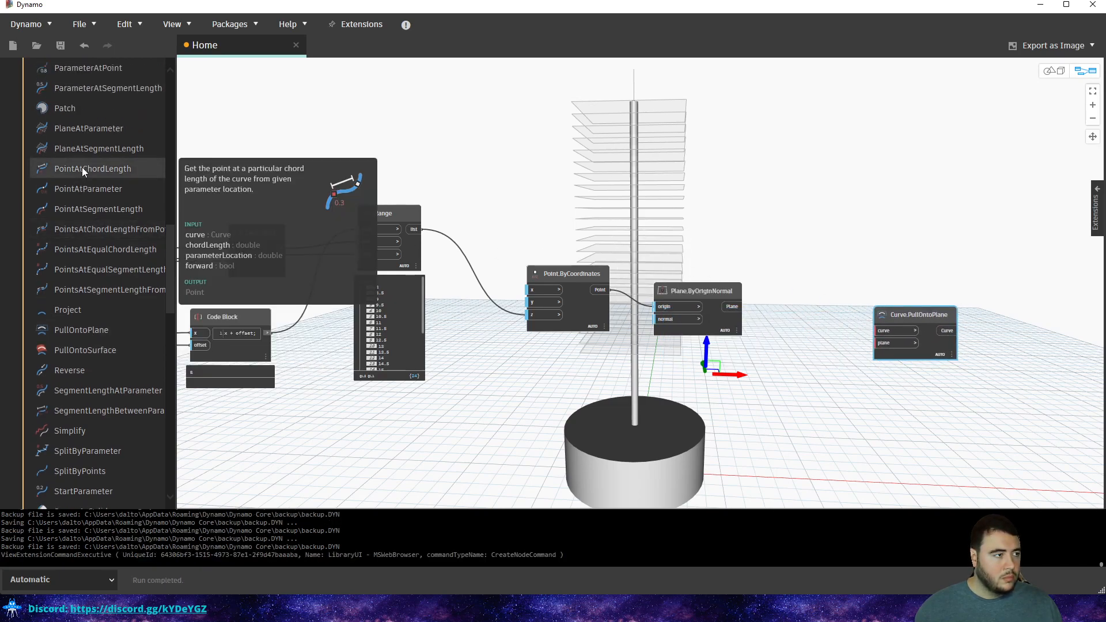
pyautogui.scroll(3, 82, 167)
pyautogui.scroll(3, 82, 167)
pyautogui.scroll(2, 88, 168)
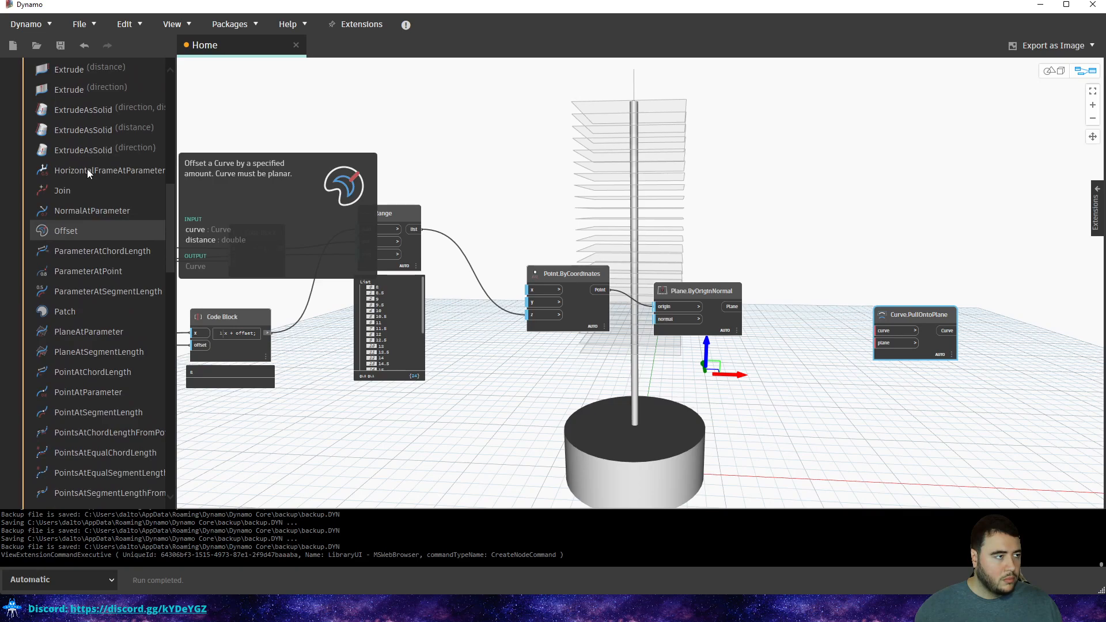
pyautogui.scroll(5, 91, 161)
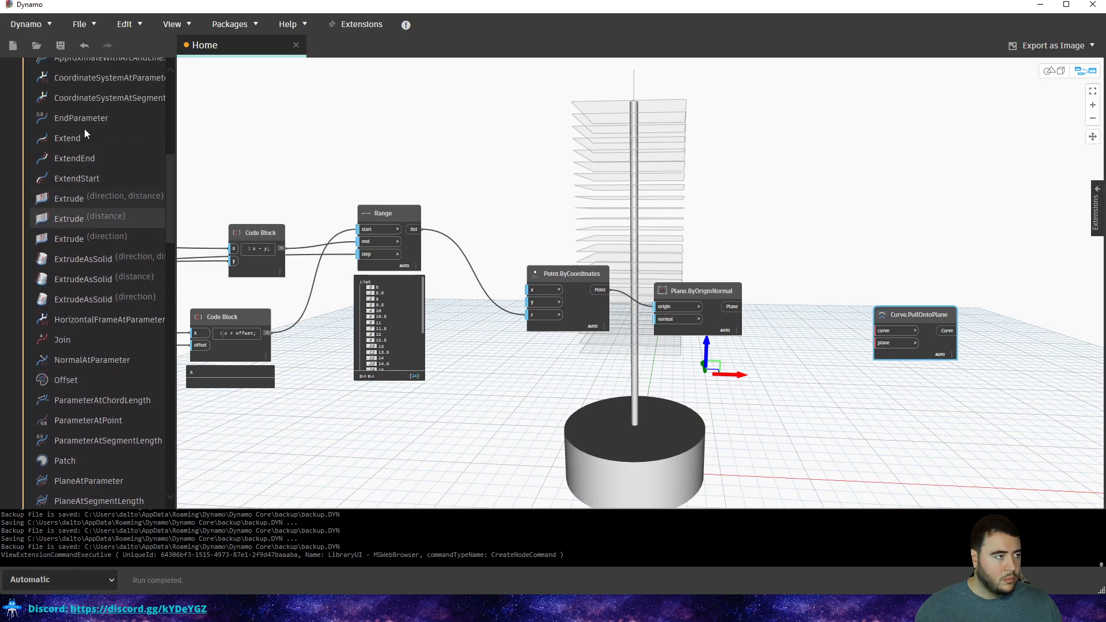
pyautogui.scroll(5, 103, 151)
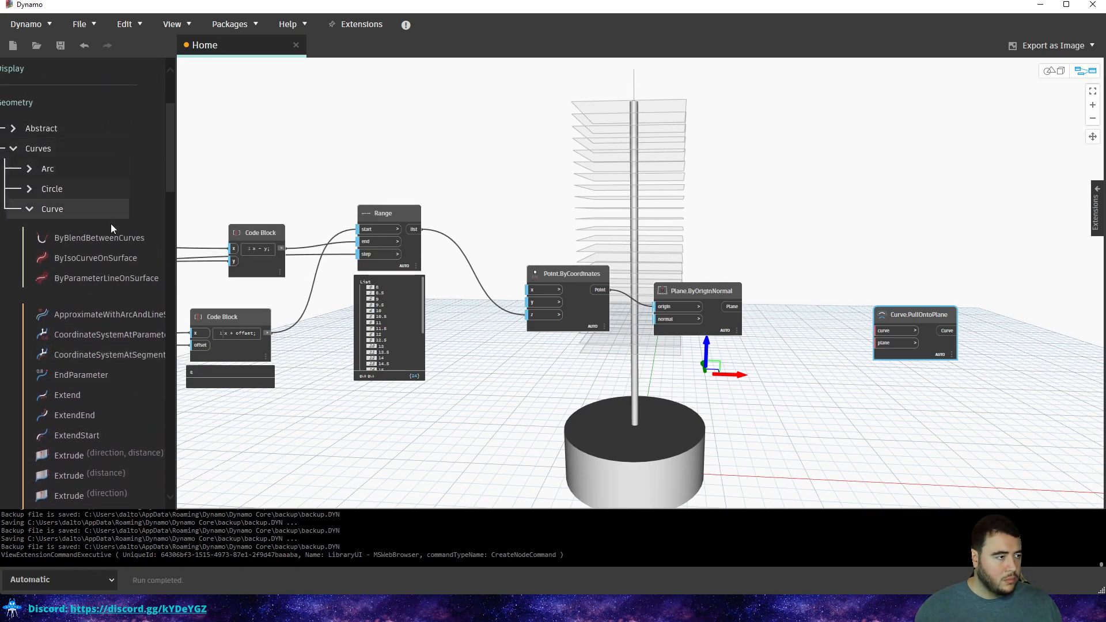
pyautogui.moveTo(127, 282)
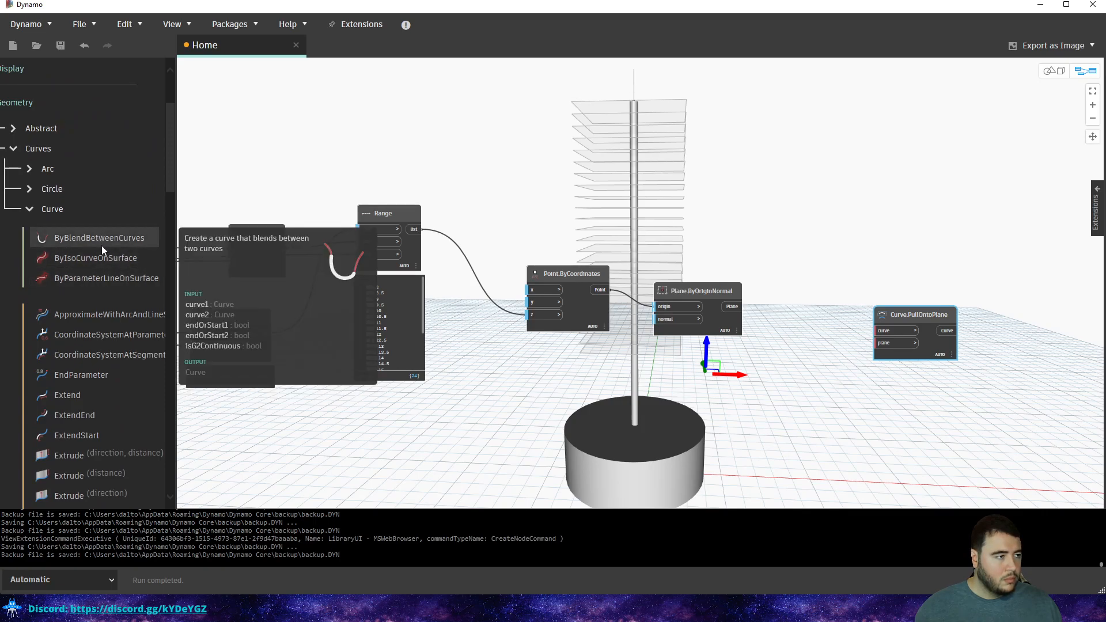
pyautogui.scroll(4, 815, 288)
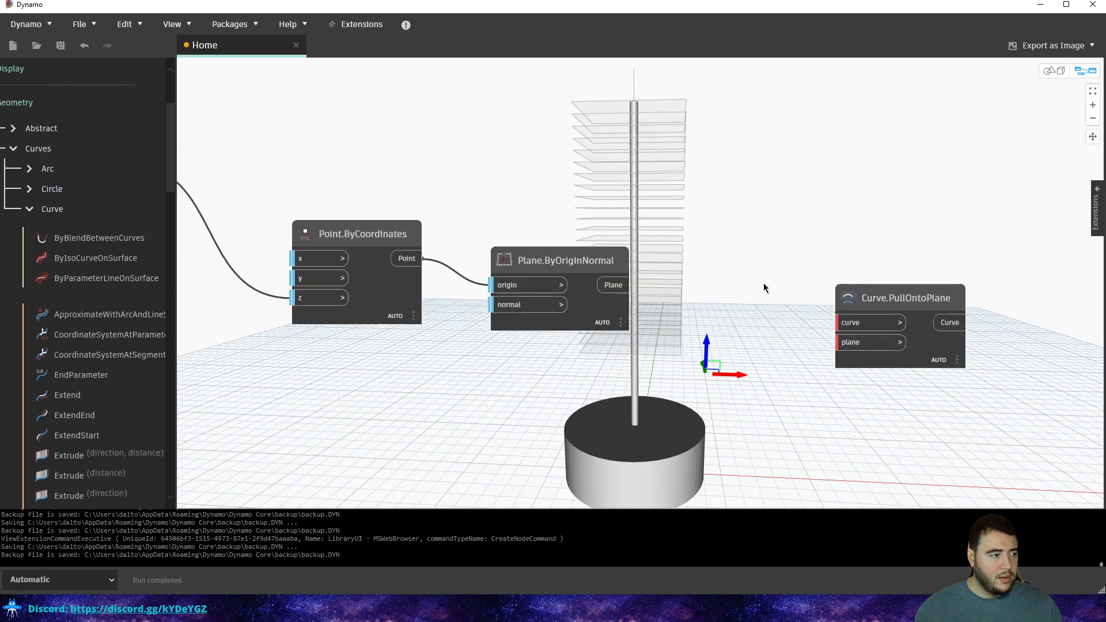
# Search 'circle' and add a Circle.ByPlaneRadius node, moving it right and down.
pyautogui.moveTo(694, 355); pyautogui.dragTo(663, 287, button='middle')
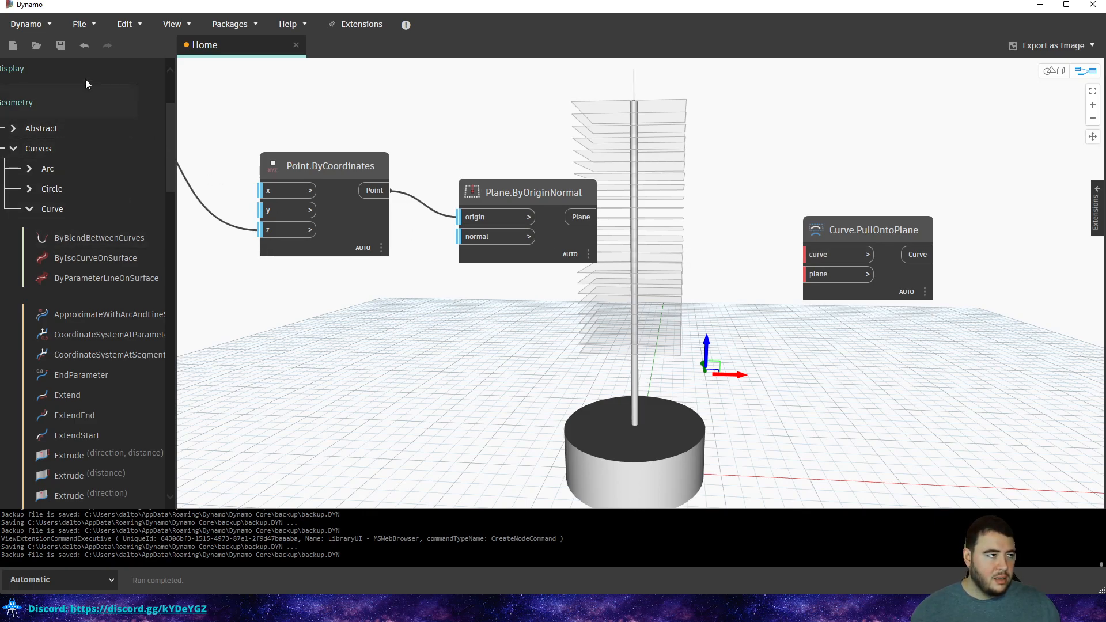
pyautogui.scroll(3, 54, 100)
pyautogui.doubleClick(63, 100)
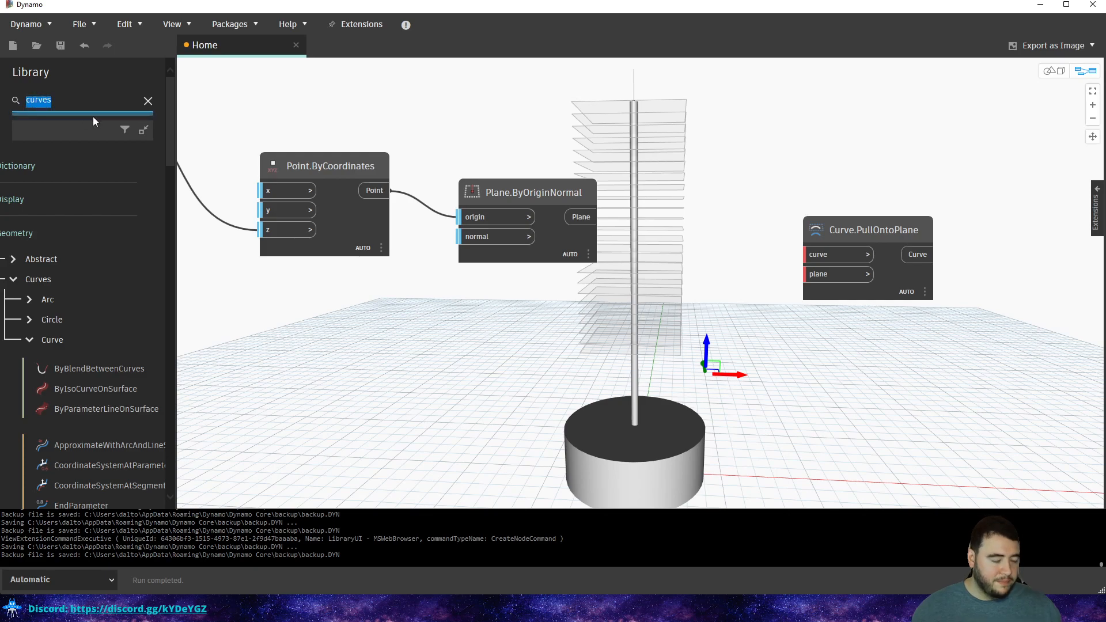
pyautogui.write('ci')
pyautogui.write('rcle')
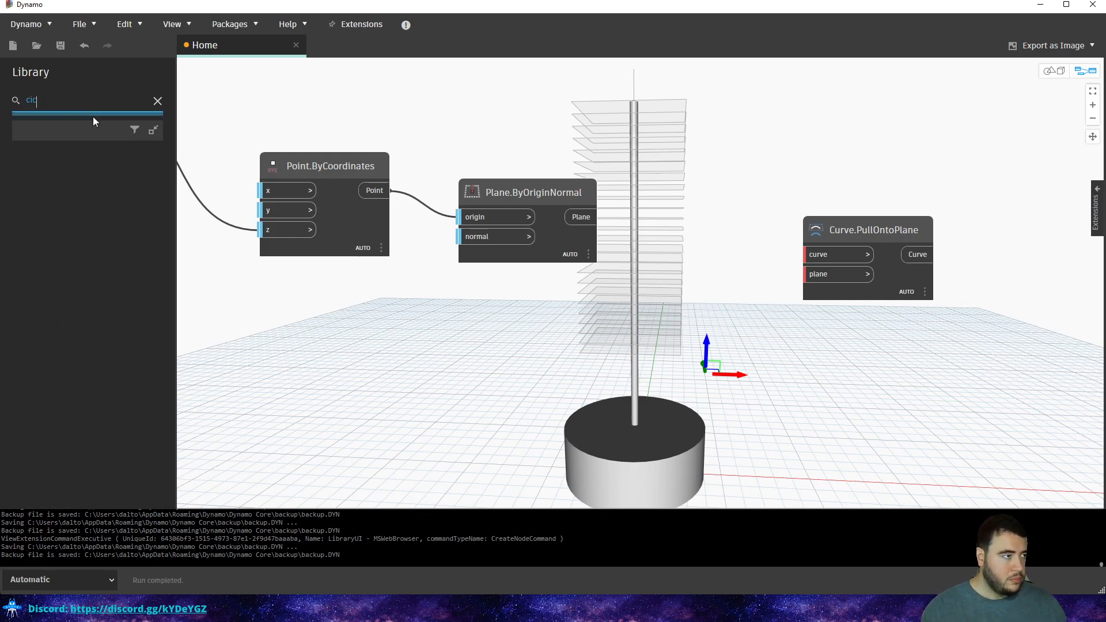
pyautogui.click(45, 172)
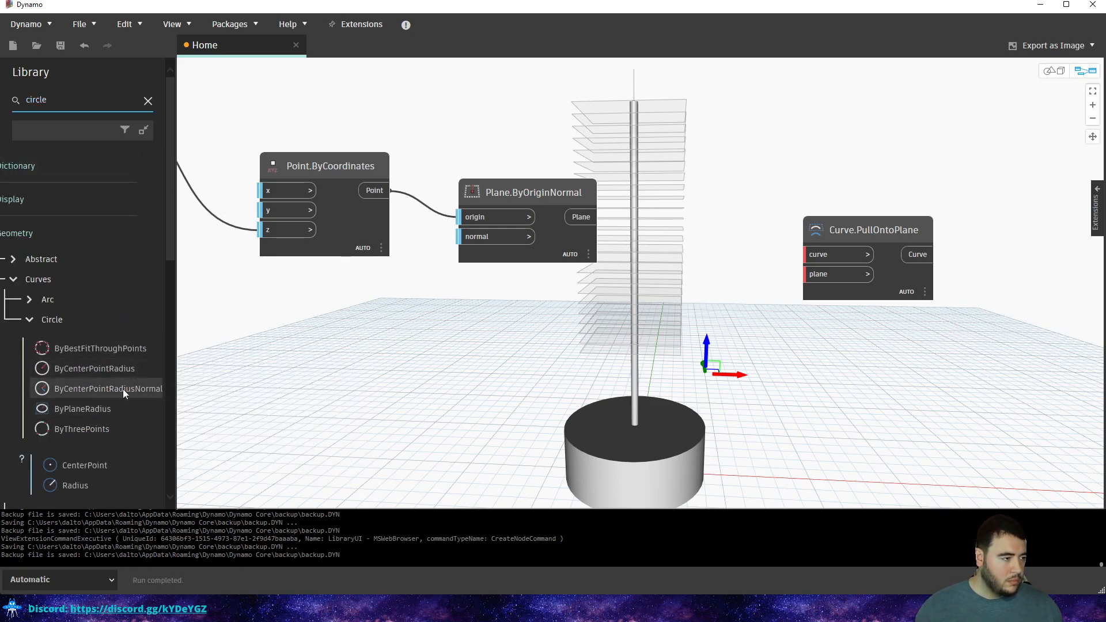
pyautogui.click(81, 409)
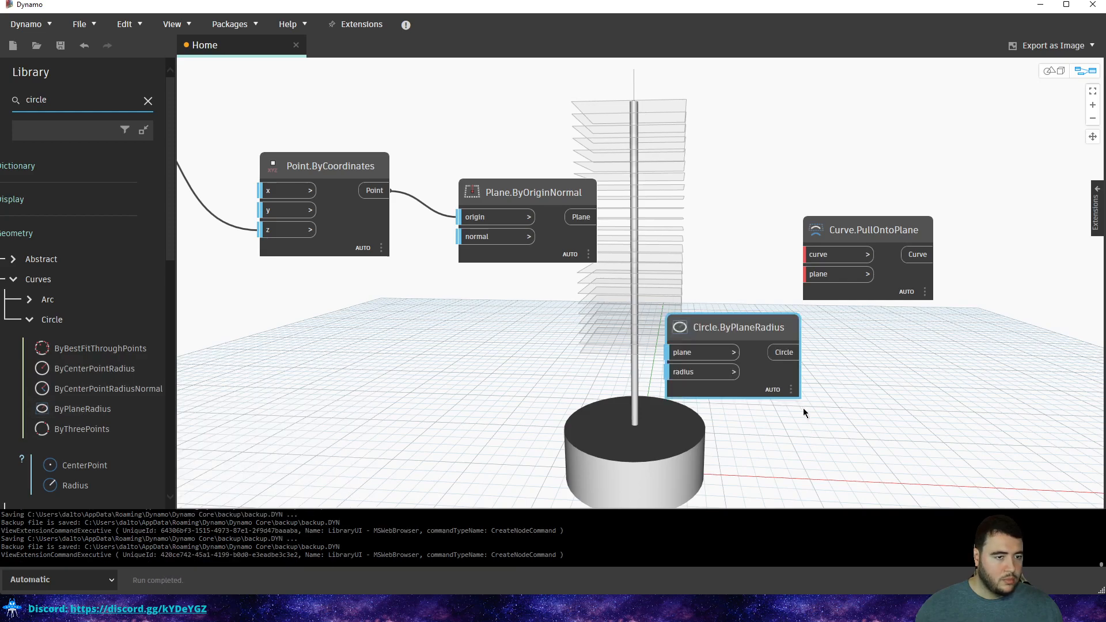
pyautogui.moveTo(727, 323); pyautogui.dragTo(774, 338)
# Search 'rectan' to add Rectangle.ByWidthLength, then delete the Curve.PullOntoPlane node.
pyautogui.doubleClick(67, 100)
pyautogui.write('recta')
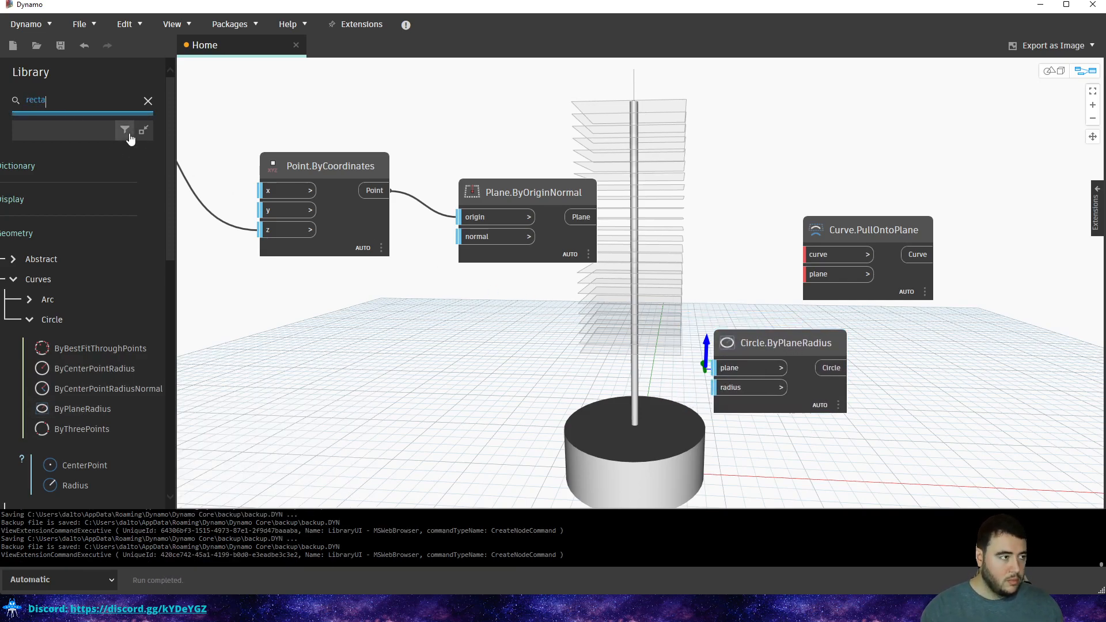
pyautogui.write('n')
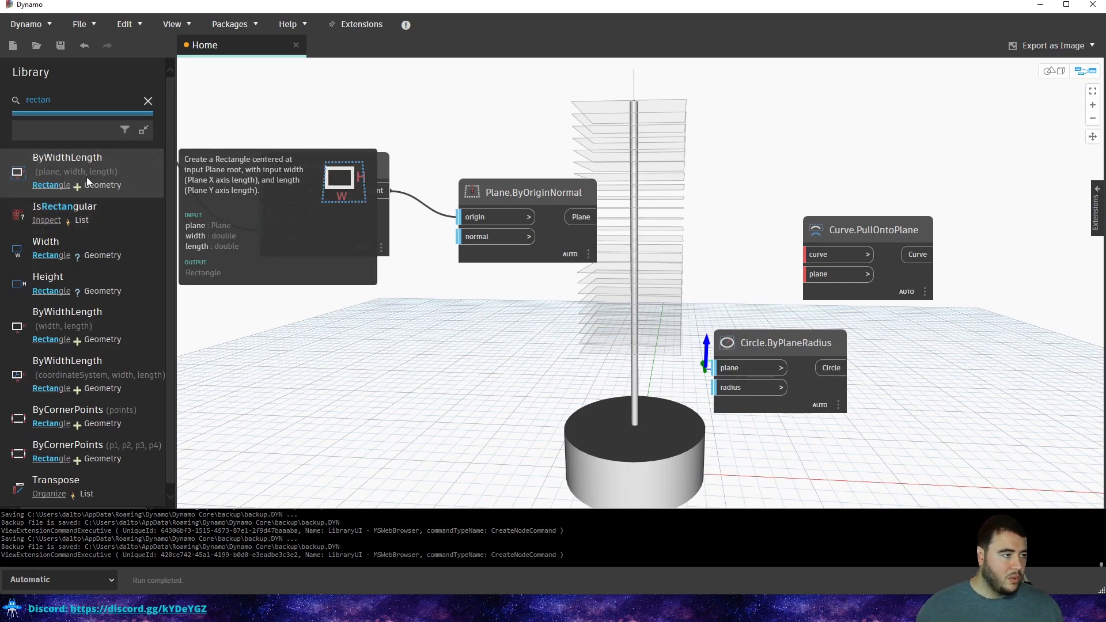
pyautogui.click(60, 157)
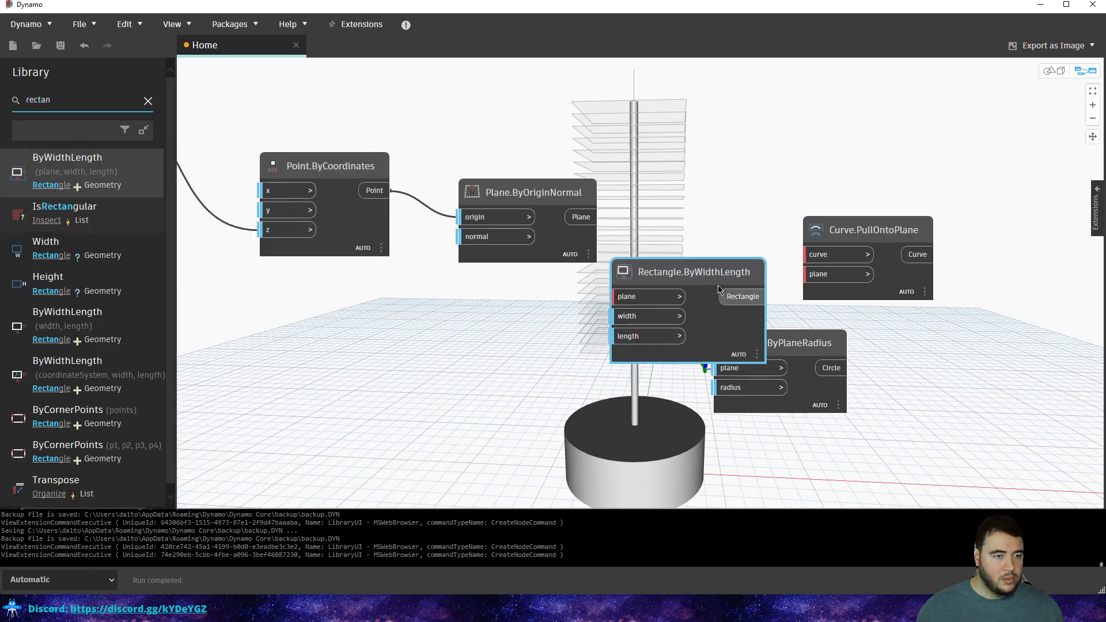
pyautogui.click(921, 281)
pyautogui.press('Delete')
# Stack the rectangle node above the circle node to the right of the pole.
pyautogui.click(782, 207)
pyautogui.moveTo(777, 216); pyautogui.dragTo(946, 204)
pyautogui.moveTo(734, 347); pyautogui.dragTo(914, 342)
pyautogui.click(818, 271)
pyautogui.moveTo(788, 267); pyautogui.dragTo(624, 275, button='middle')
pyautogui.scroll(-1, 623, 275)
pyautogui.scroll(2, 594, 308)
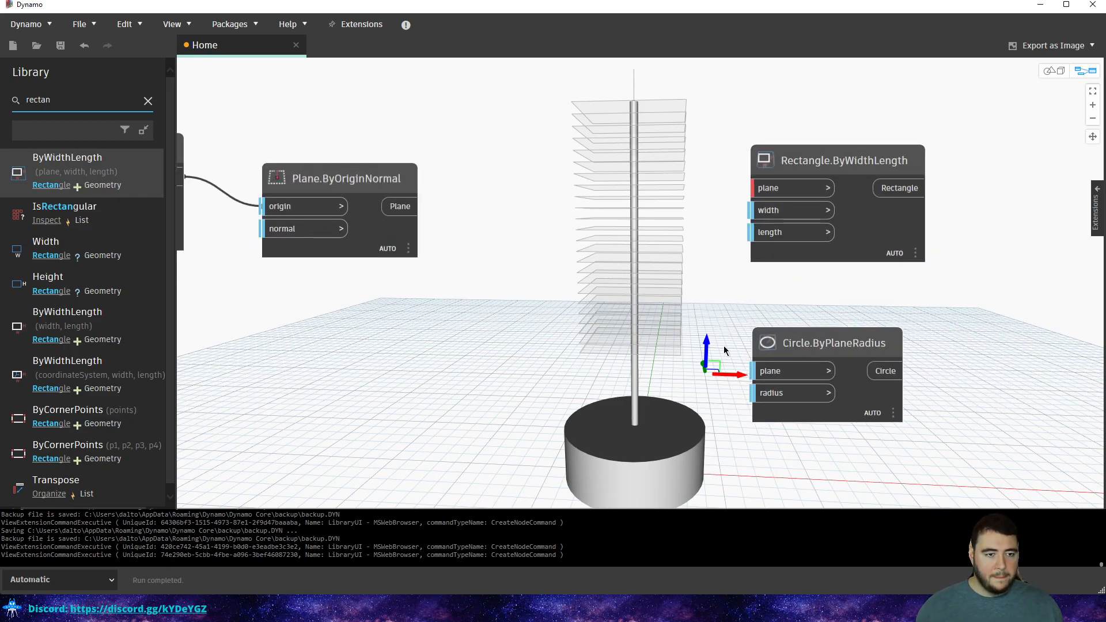
pyautogui.click(776, 340)
pyautogui.moveTo(776, 340); pyautogui.dragTo(732, 304, button='middle')
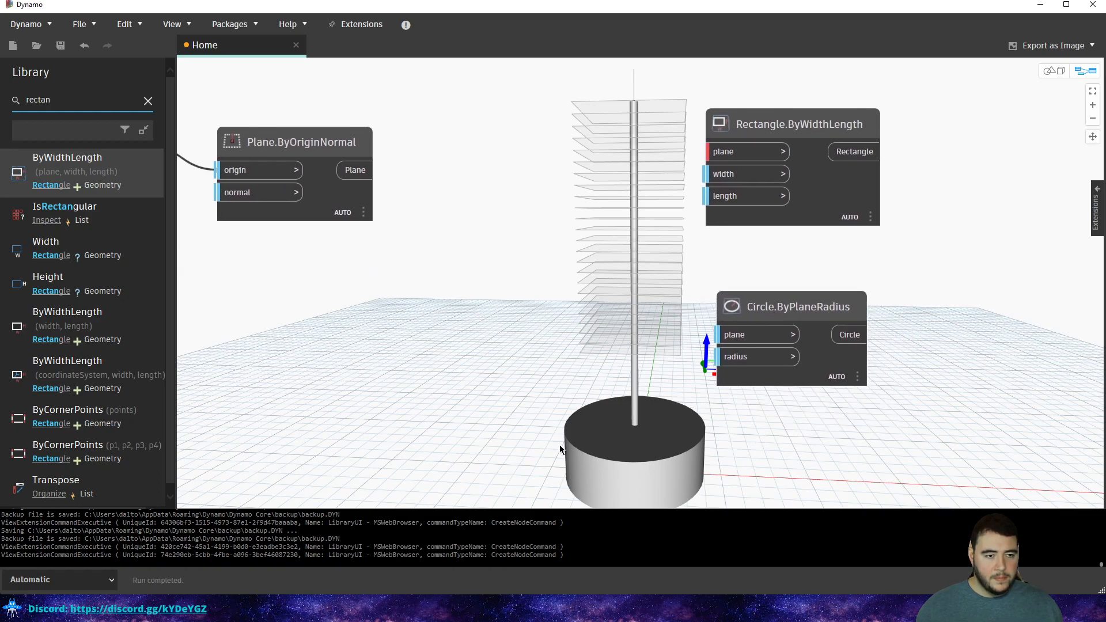
pyautogui.moveTo(723, 360)
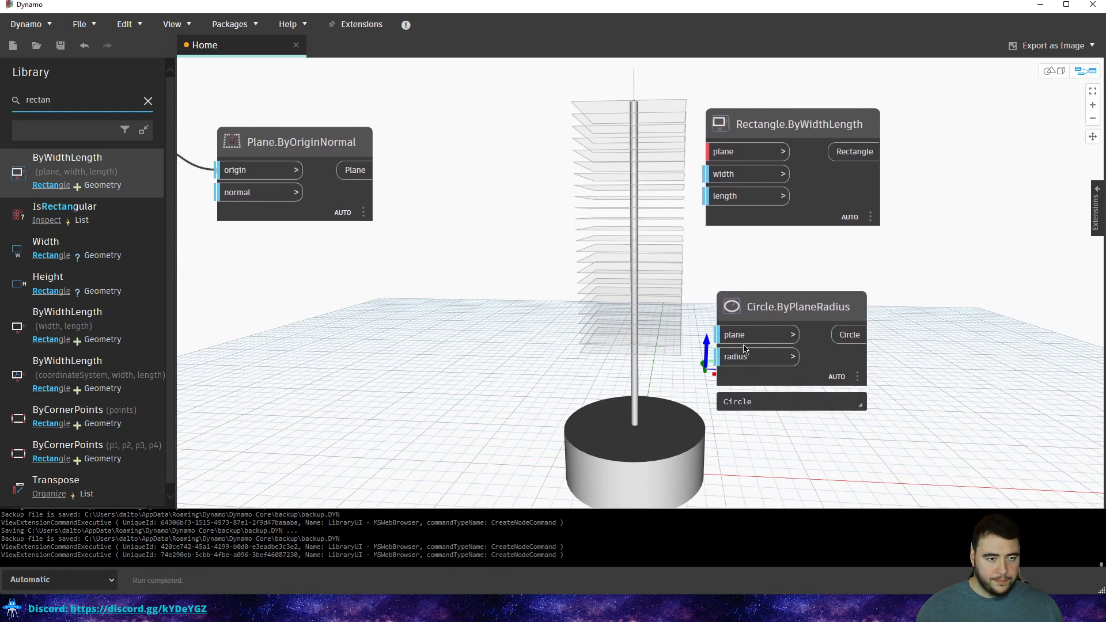
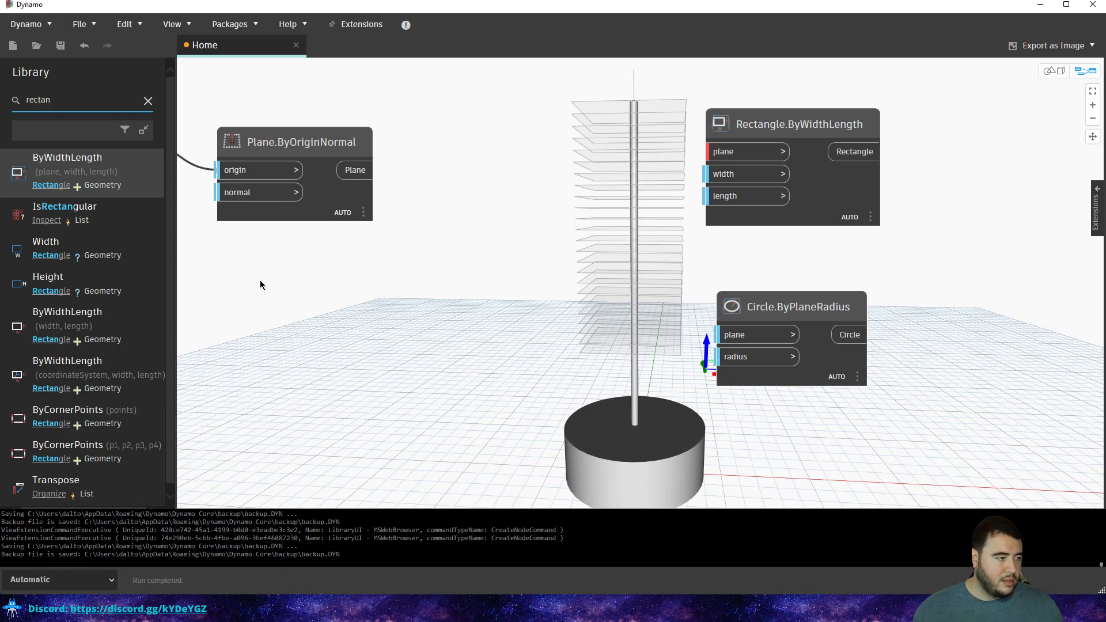
# Undo twice to bring back the deleted Curve.PullOntoPlane node.
pyautogui.moveTo(63, 371)
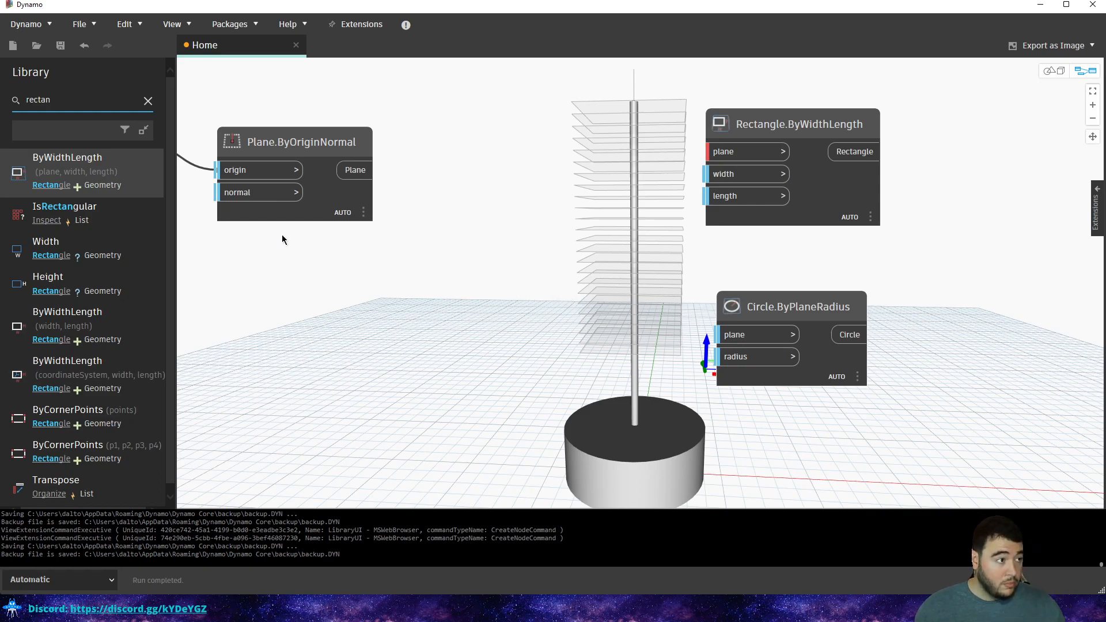
pyautogui.doubleClick(109, 109)
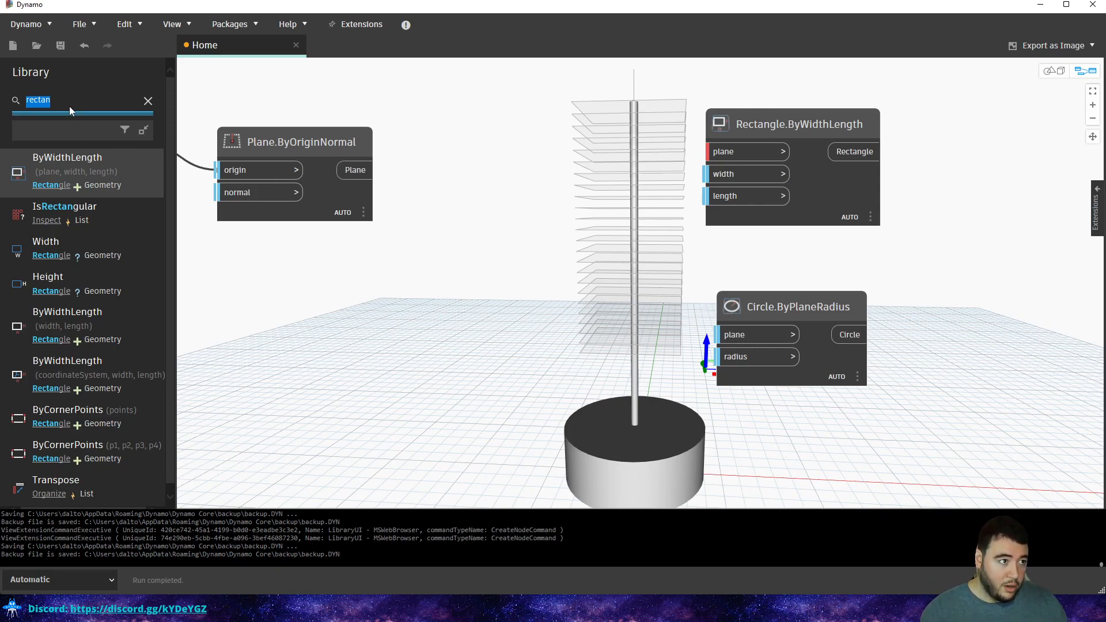
pyautogui.hotkey('ctrl', 'z')
pyautogui.hotkey('ctrl', 'z')
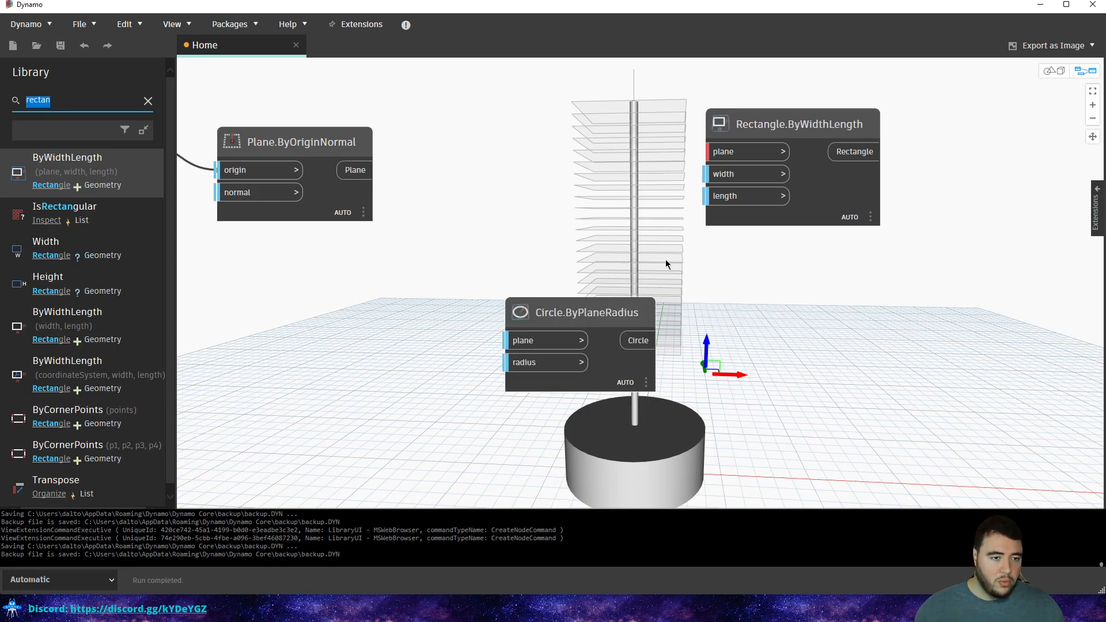
pyautogui.hotkey('ctrl', 'z')
pyautogui.hotkey('ctrl', 'z')
pyautogui.hotkey('ctrl', 'z')
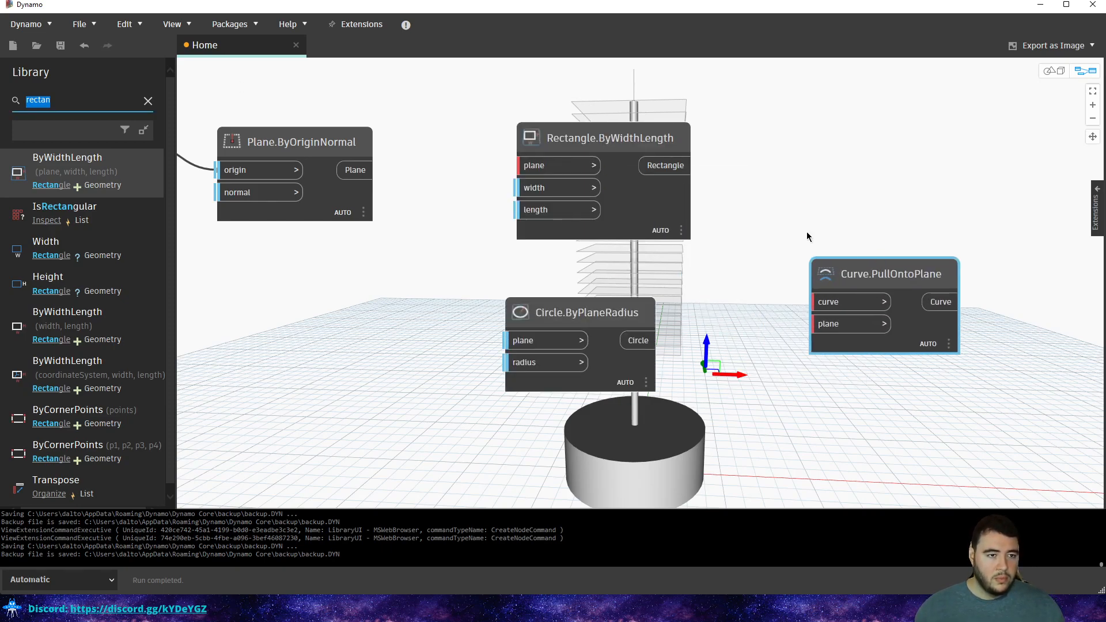
# Move Curve.PullOntoPlane, Rectangle.ByWidthLength and Circle.ByPlaneRadius to the upper right of the canvas.
pyautogui.scroll(-2, 809, 239)
pyautogui.moveTo(786, 271); pyautogui.dragTo(893, 109)
pyautogui.moveTo(685, 120); pyautogui.dragTo(490, 406)
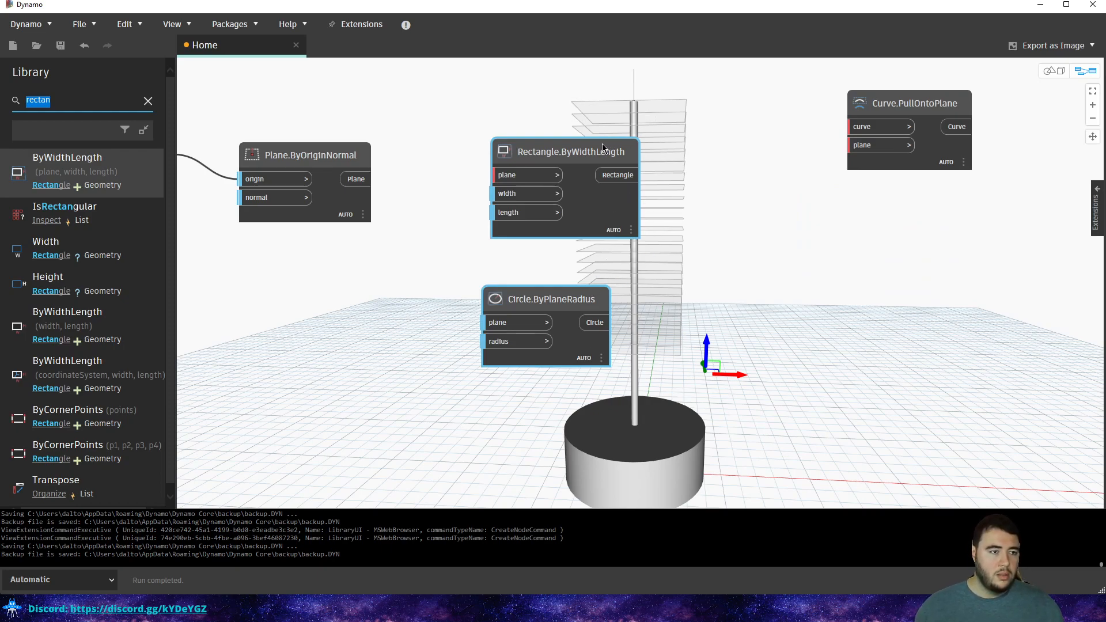
pyautogui.moveTo(602, 143); pyautogui.dragTo(542, 229, button='middle')
pyautogui.scroll(-2, 542, 228)
pyautogui.moveTo(505, 359); pyautogui.dragTo(753, 138)
pyautogui.click(339, 212)
pyautogui.doubleClick(82, 104)
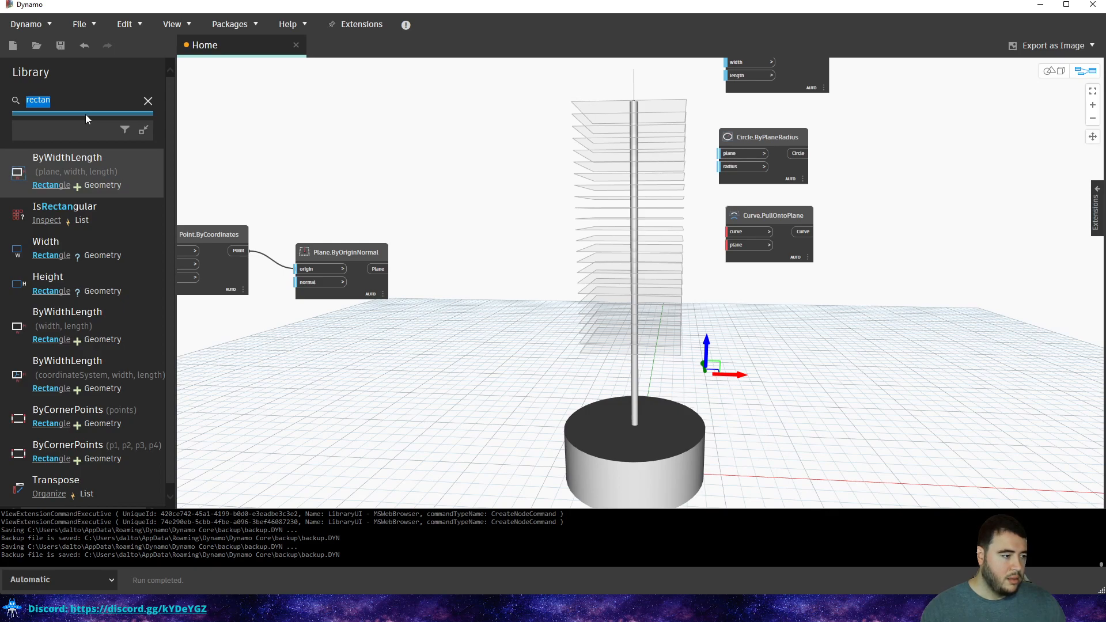
# Search 'line' and add a Line.ByStartPointEndPoint node, shifting it down and right.
pyautogui.write('line')
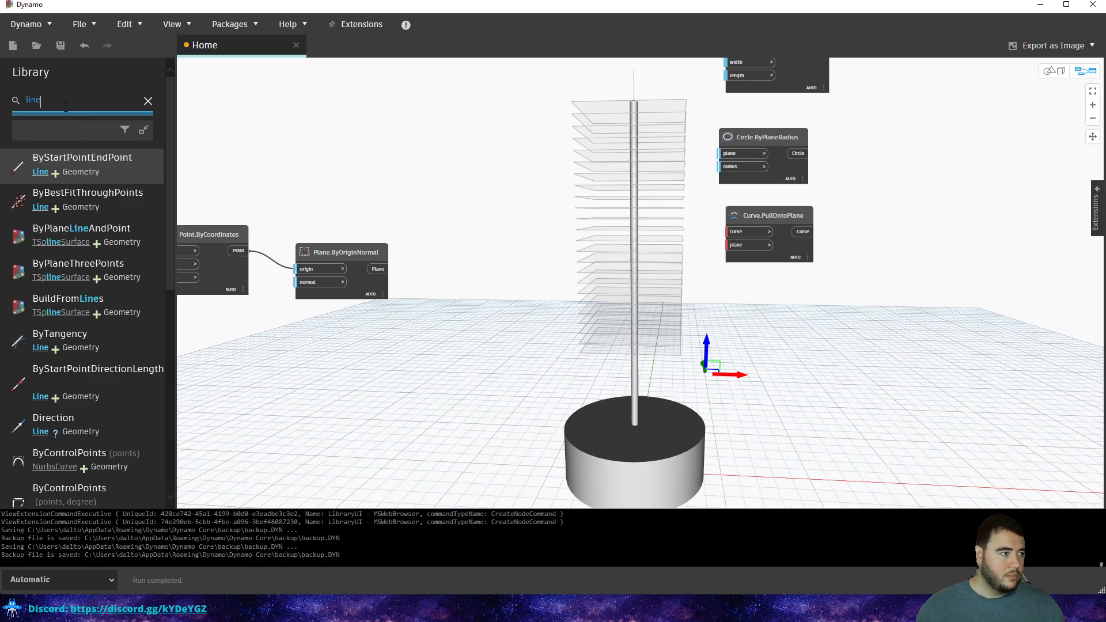
pyautogui.click(57, 157)
pyautogui.moveTo(685, 308); pyautogui.dragTo(739, 334)
# Search 'circle' and place a Circle.ByCenterPointRadius node below the Line node.
pyautogui.click(47, 111)
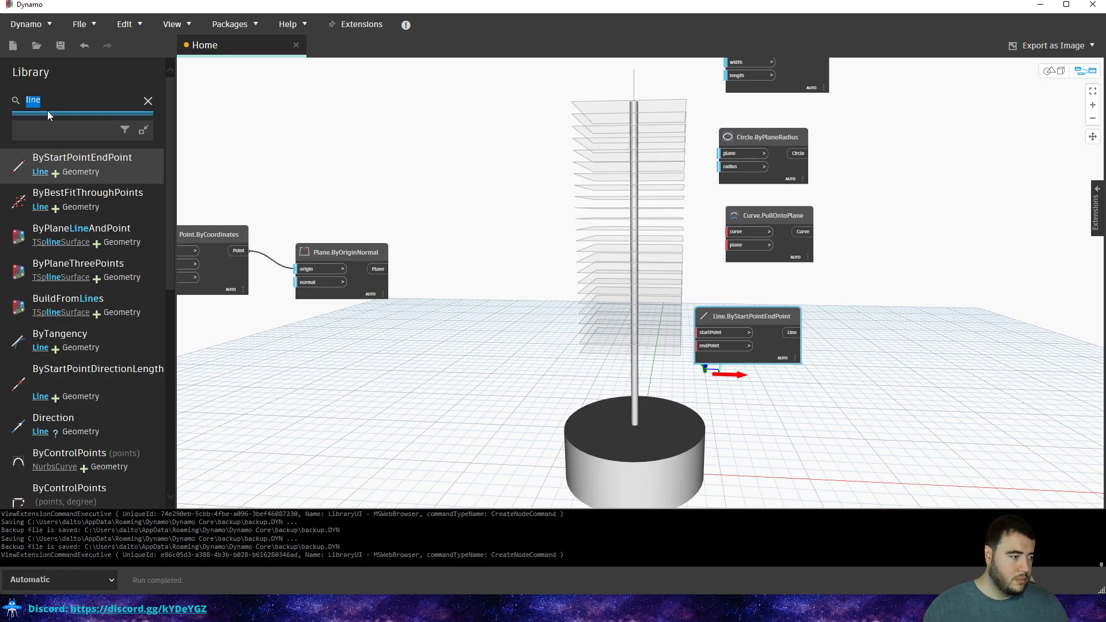
pyautogui.write('c')
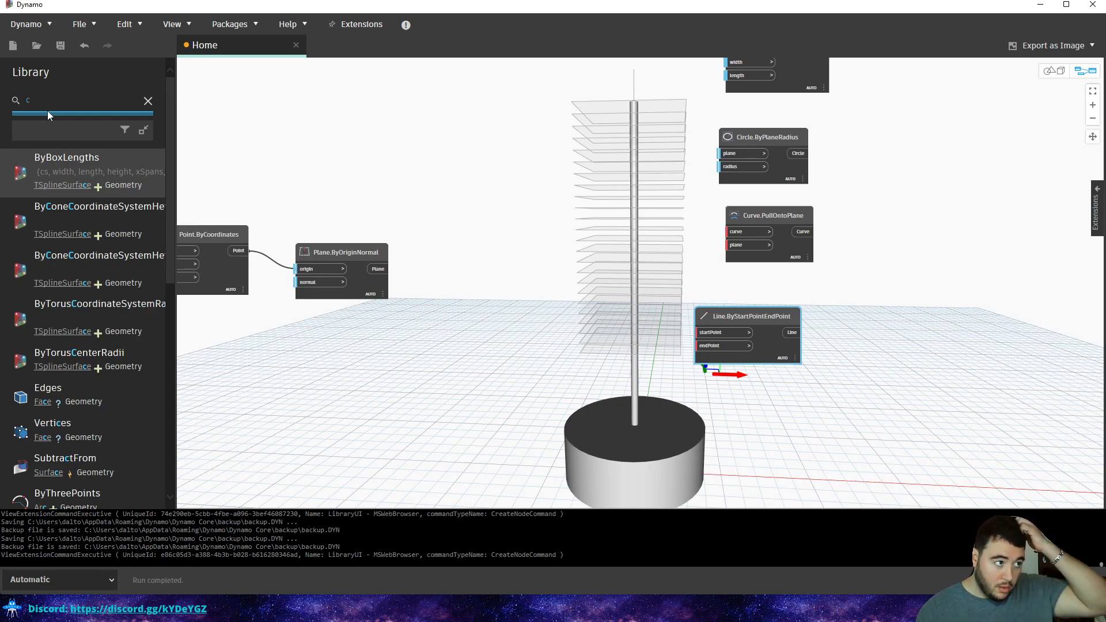
pyautogui.press('BackSpace')
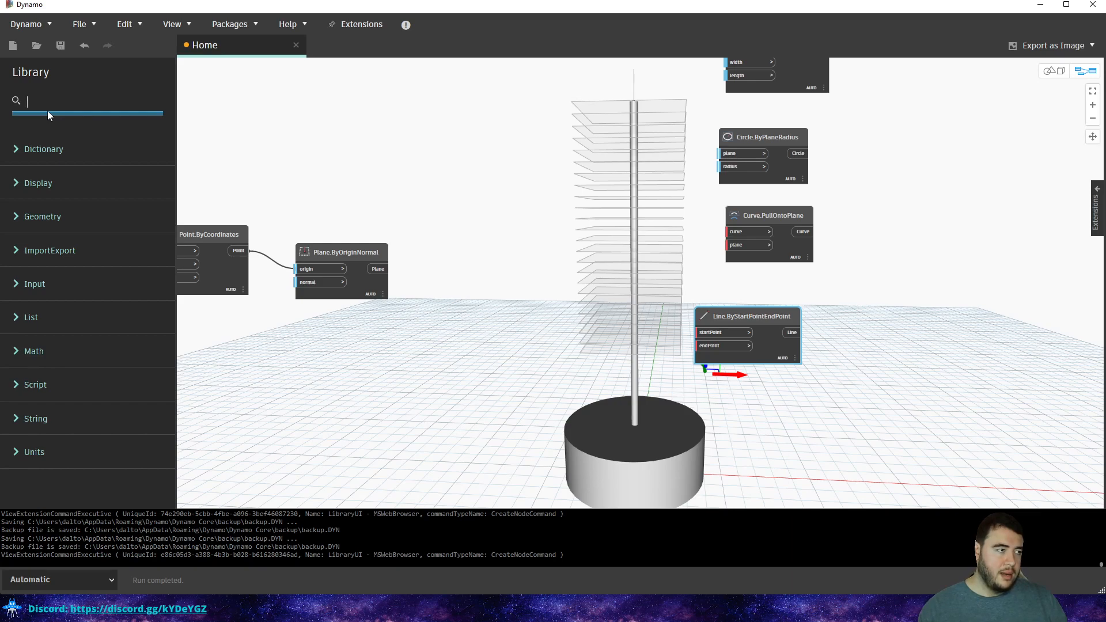
pyautogui.write('cy')
pyautogui.press('BackSpace')
pyautogui.write('ircle')
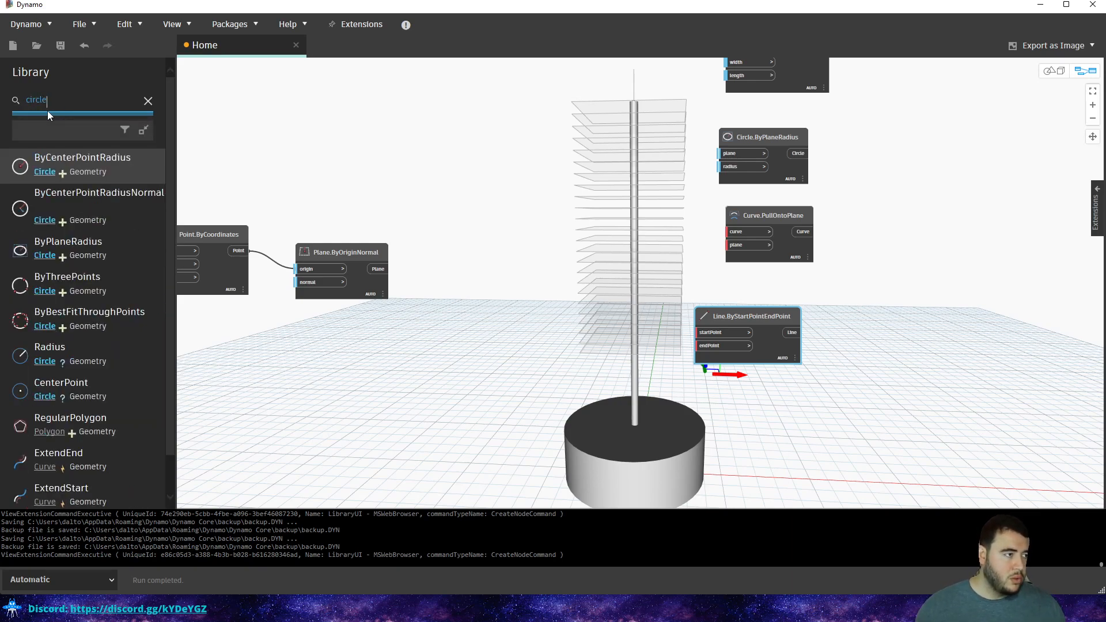
pyautogui.click(99, 158)
pyautogui.moveTo(703, 300); pyautogui.dragTo(754, 382)
# Pan the graph and move the Circle.ByCenterPointRadius node further down and right.
pyautogui.scroll(3, 776, 361)
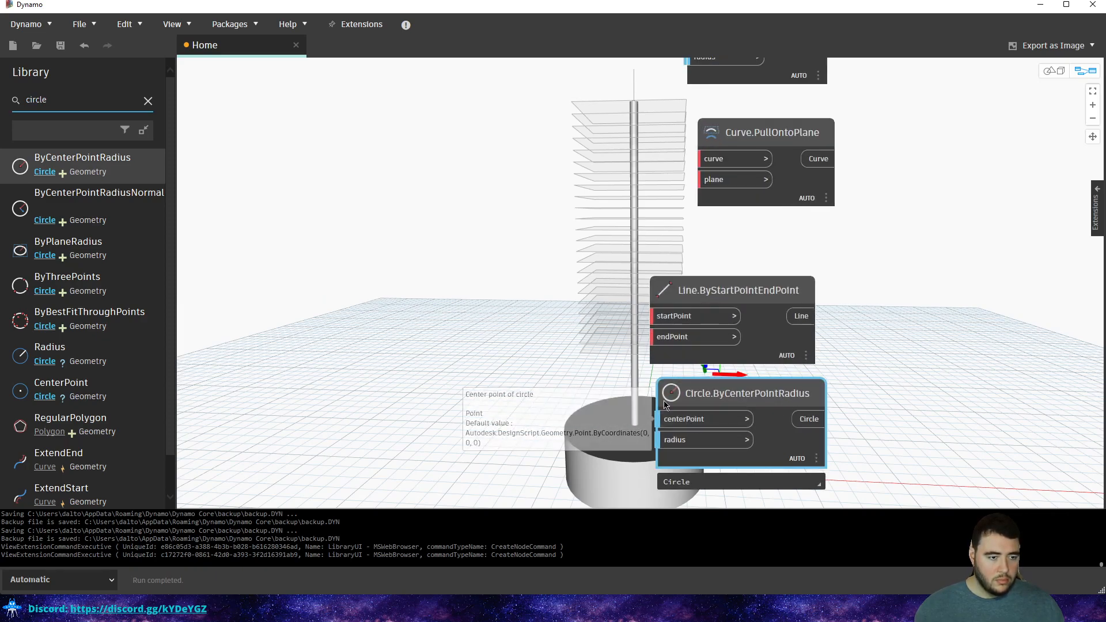
pyautogui.moveTo(665, 405); pyautogui.dragTo(740, 352, button='middle')
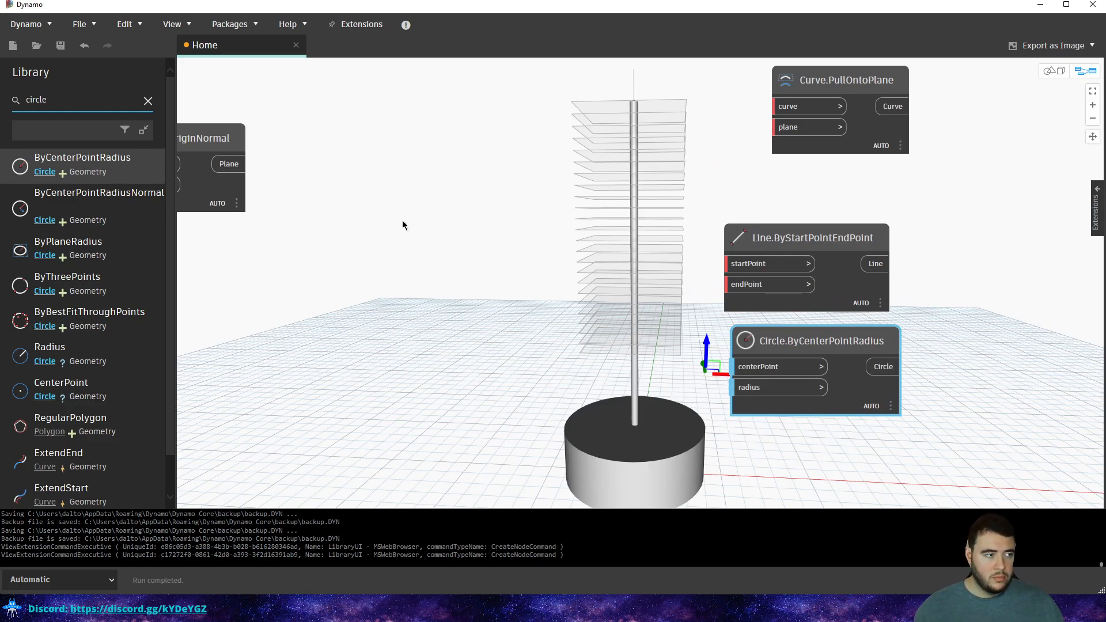
pyautogui.moveTo(405, 220); pyautogui.dragTo(484, 216, button='middle')
pyautogui.scroll(-2, 487, 215)
pyautogui.scroll(1, 682, 310)
pyautogui.scroll(1, 674, 310)
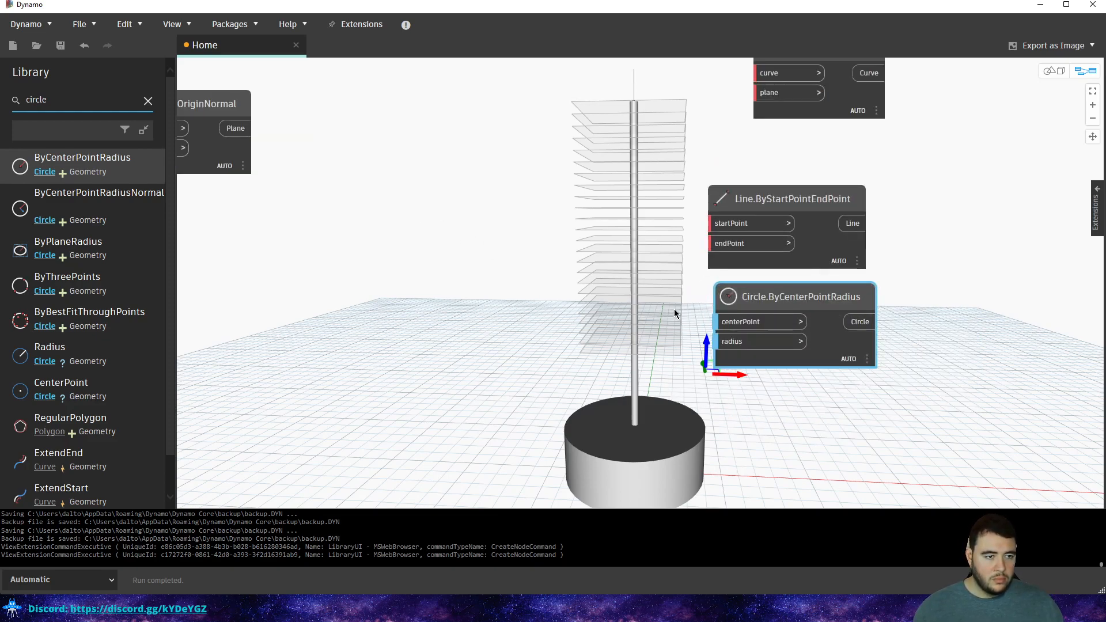
pyautogui.moveTo(719, 322); pyautogui.dragTo(797, 357)
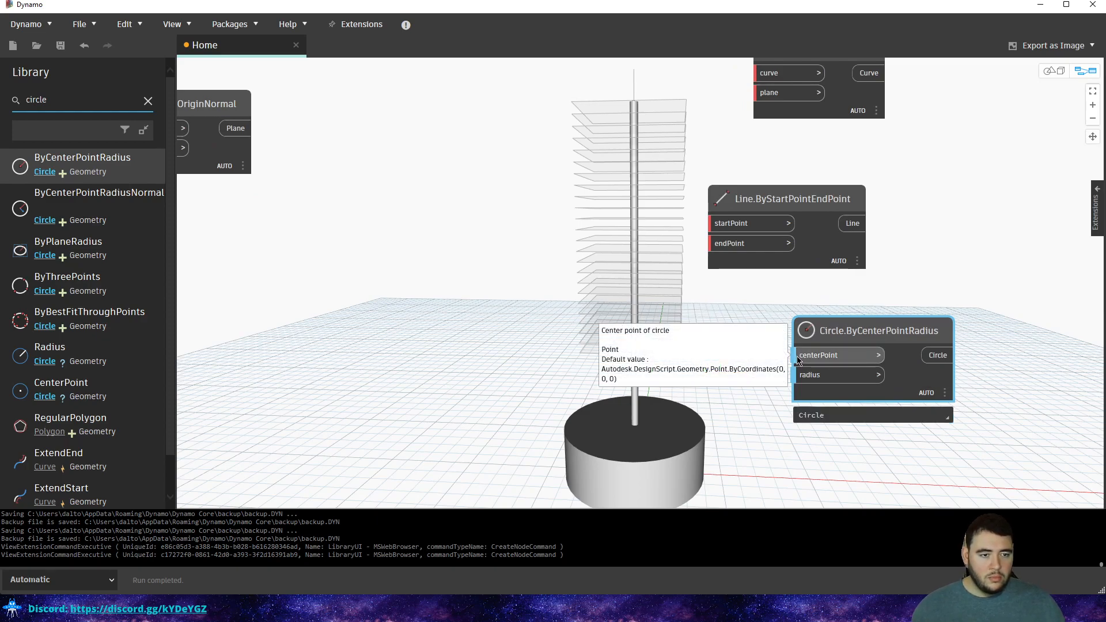
# Discard a stray Code Block and feed the circle's centerPoint from an autocompleted Point.ByCoordinates.
pyautogui.doubleClick(617, 316)
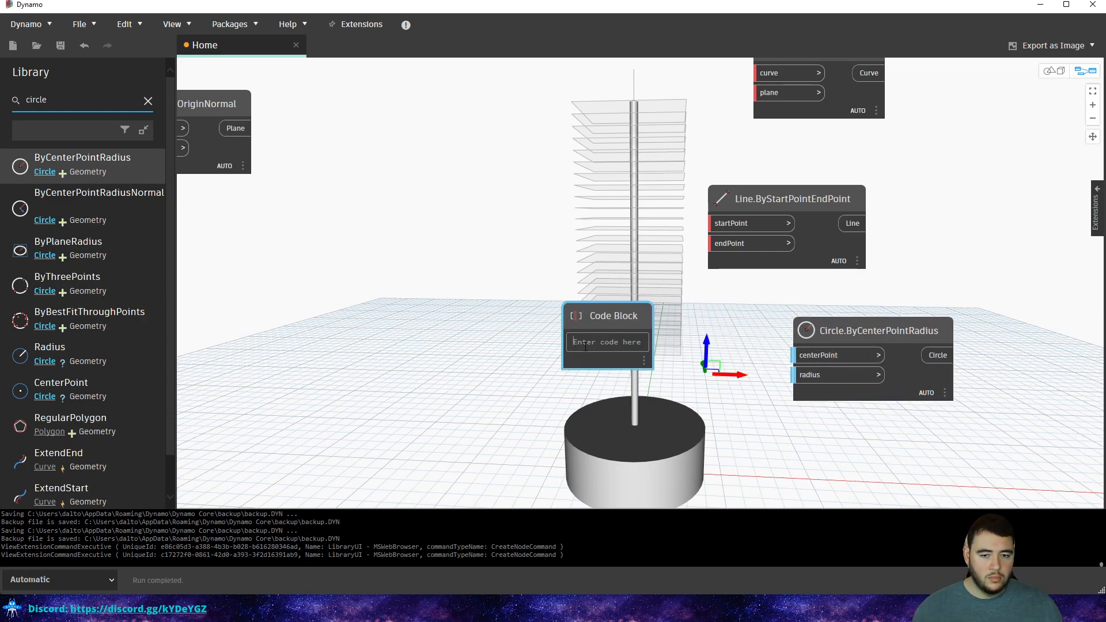
pyautogui.moveTo(676, 321); pyautogui.dragTo(647, 376)
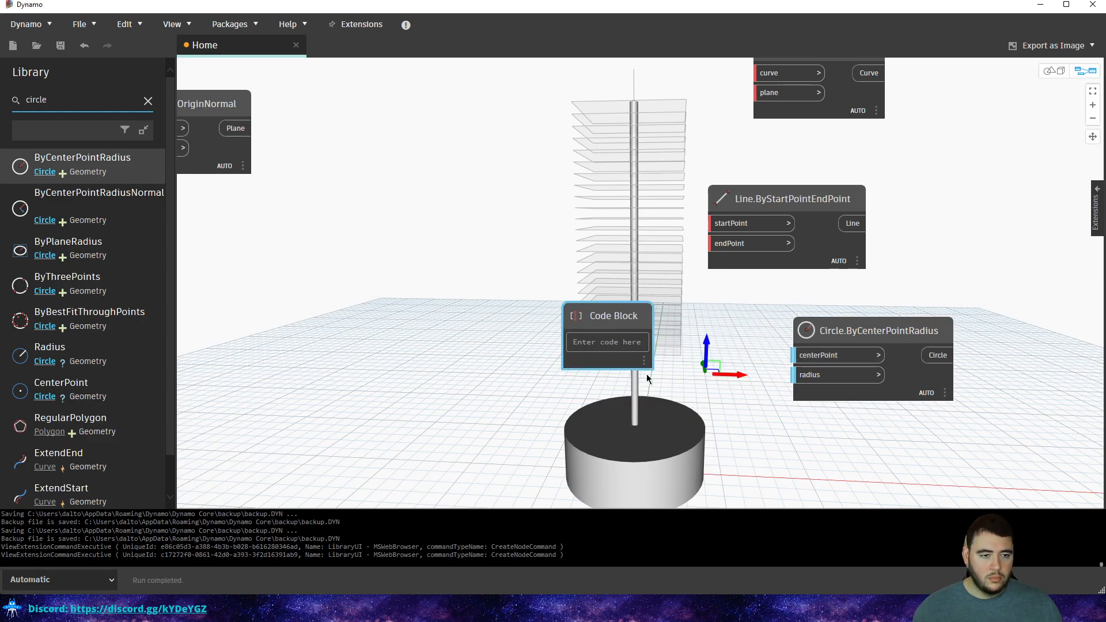
pyautogui.press('Delete')
pyautogui.doubleClick(807, 355)
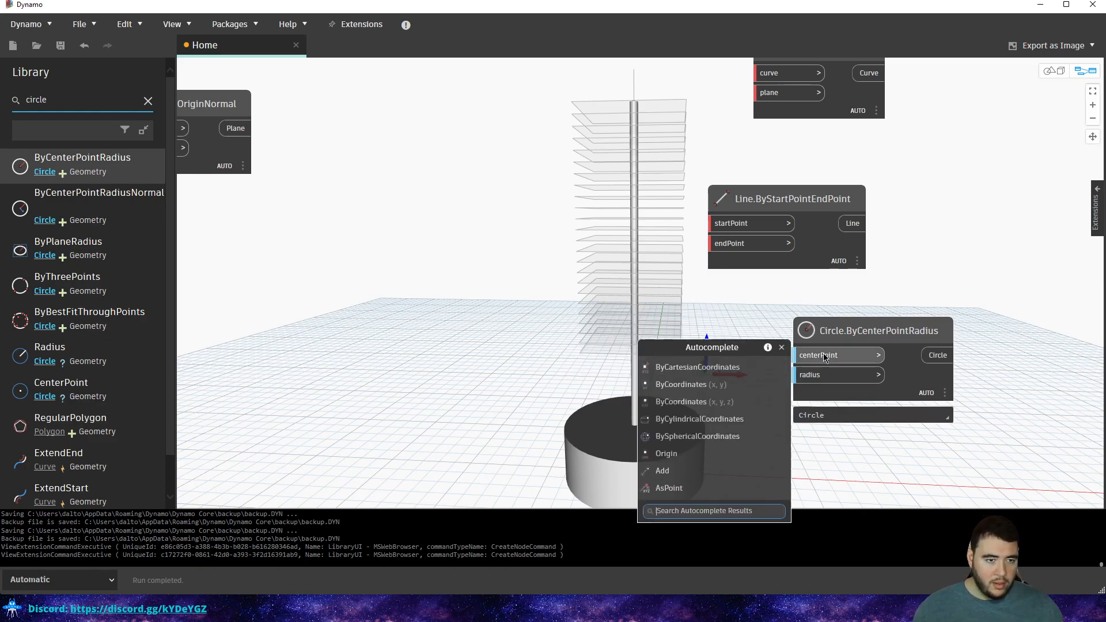
pyautogui.click(700, 401)
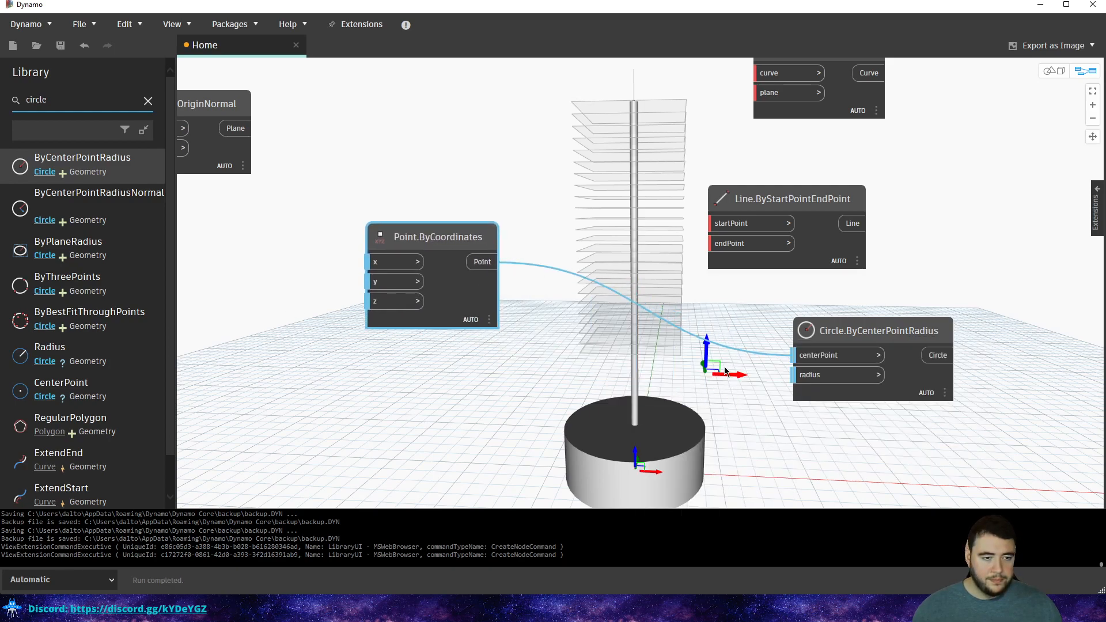
pyautogui.moveTo(470, 423); pyautogui.dragTo(481, 378, button='middle')
pyautogui.click(481, 376)
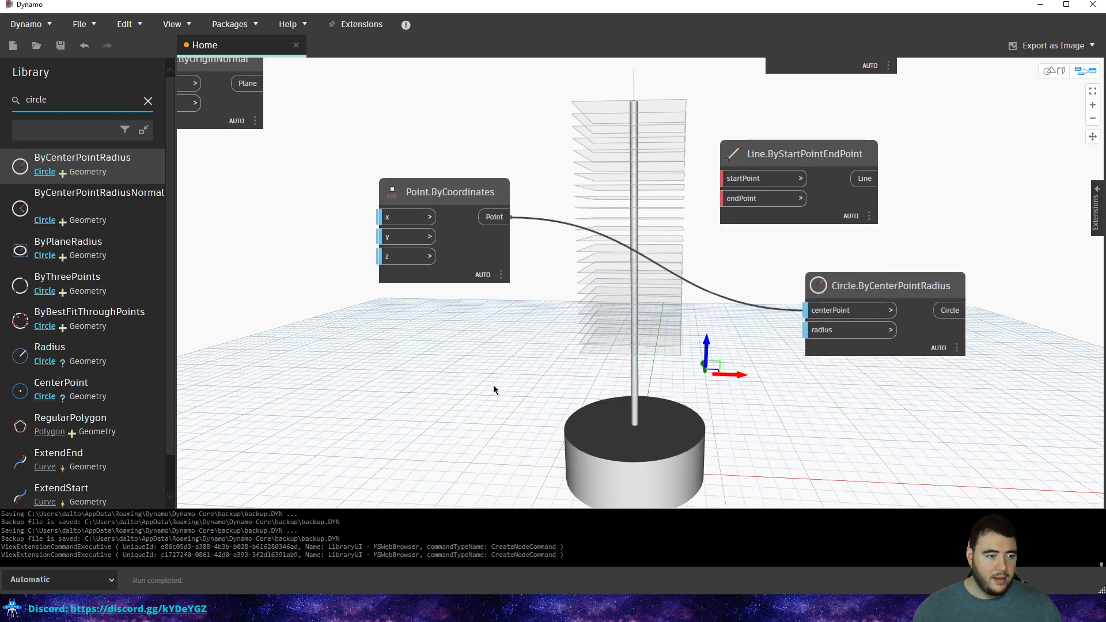
# Wire a Number Slider into the circle radius, removing an extra z-coordinate slider.
pyautogui.doubleClick(813, 332)
pyautogui.click(683, 347)
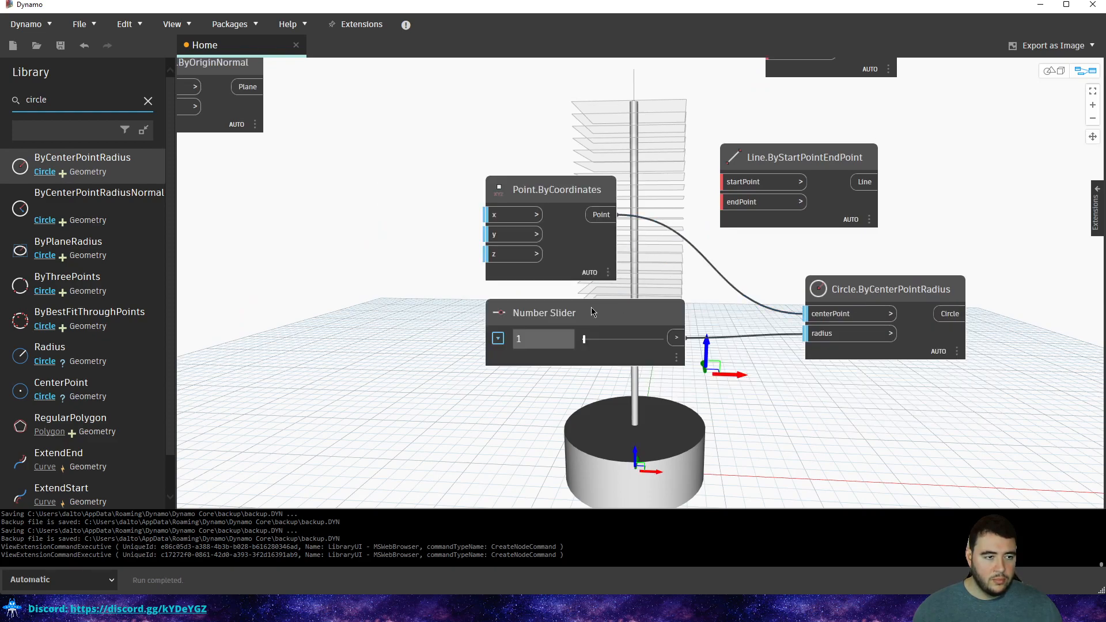
pyautogui.moveTo(594, 313); pyautogui.dragTo(506, 369)
pyautogui.moveTo(629, 314); pyautogui.dragTo(580, 292, button='middle')
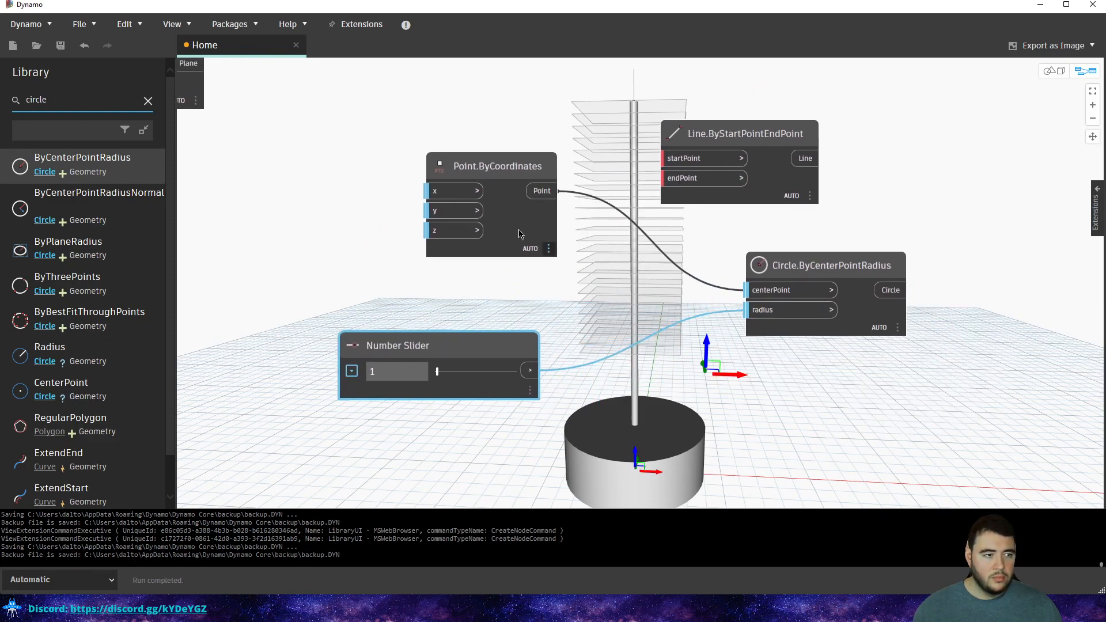
pyautogui.doubleClick(452, 234)
pyautogui.click(345, 245)
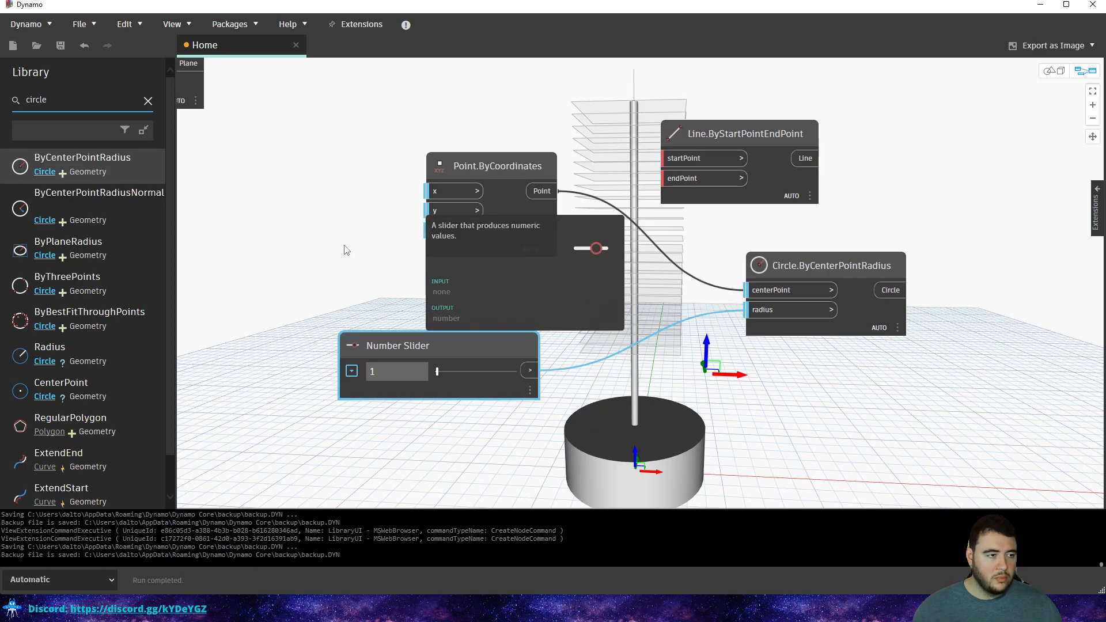
pyautogui.moveTo(278, 275); pyautogui.dragTo(515, 263, button='middle')
pyautogui.click(451, 332)
pyautogui.press('Delete')
pyautogui.scroll(-3, 456, 296)
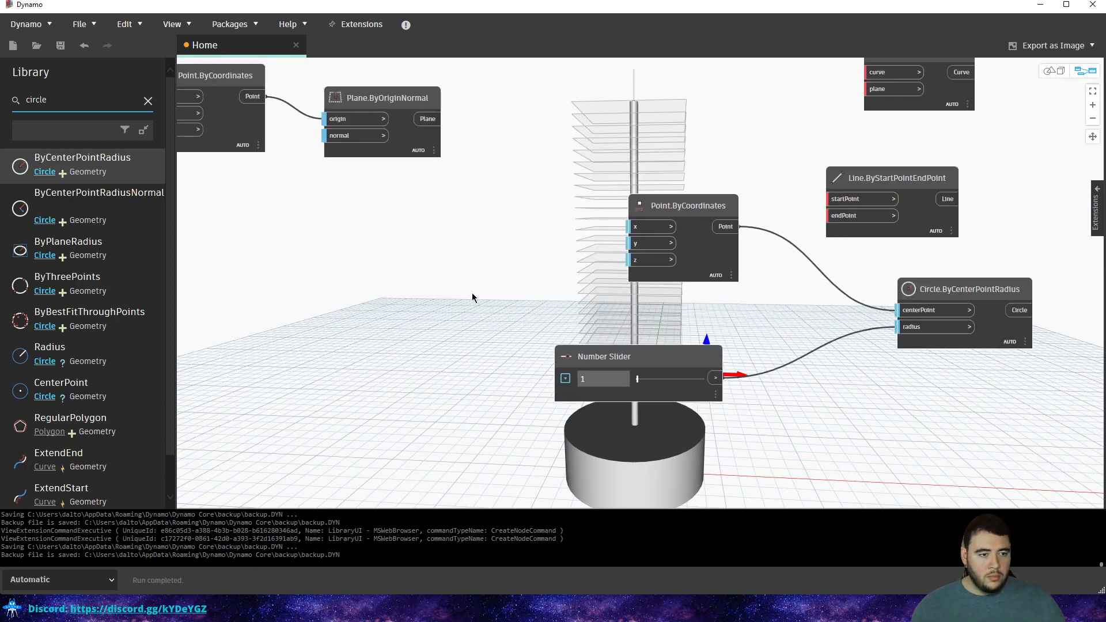
pyautogui.scroll(-2, 480, 308)
pyautogui.moveTo(631, 230); pyautogui.dragTo(606, 230)
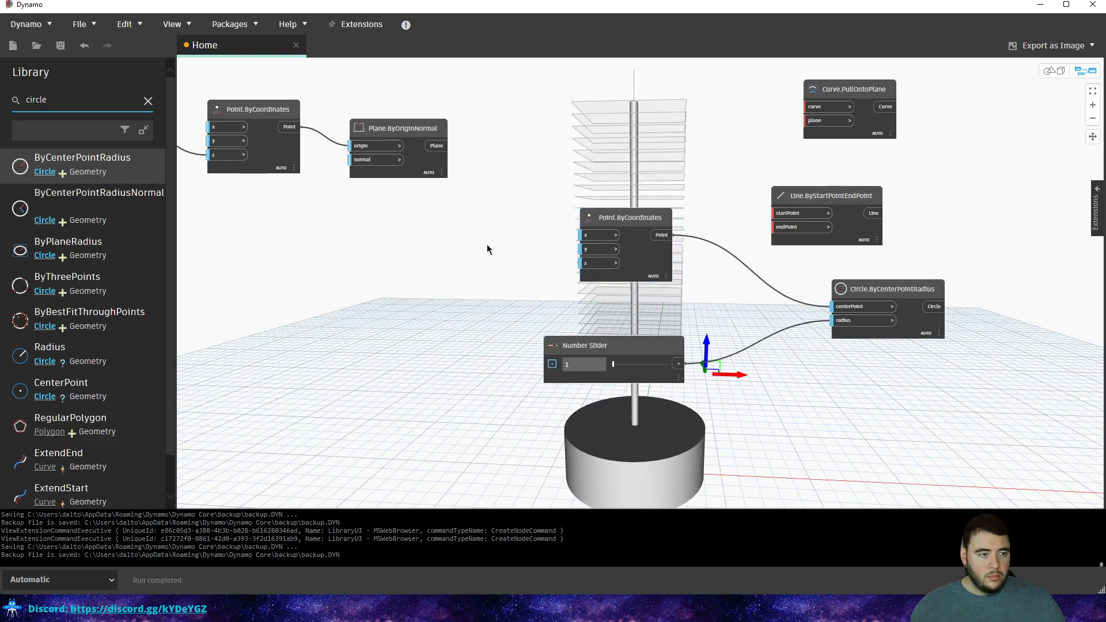
# Add a Code Block '10;' and wire it into Point.ByCoordinates x and y.
pyautogui.doubleClick(469, 260)
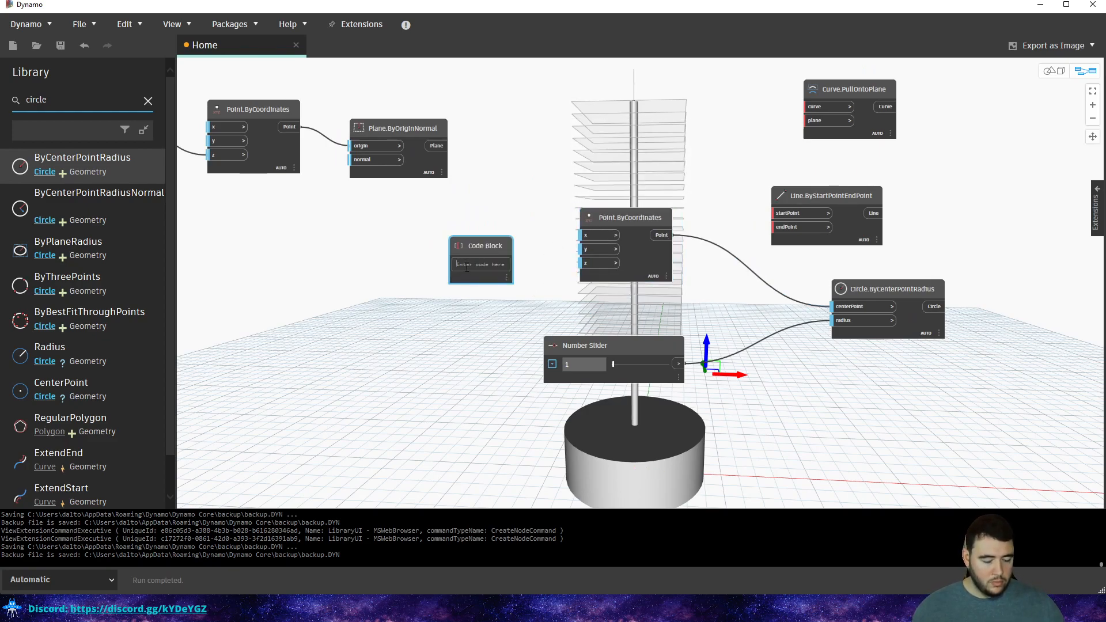
pyautogui.write('10;')
pyautogui.click(519, 218)
pyautogui.scroll(2, 502, 258)
pyautogui.moveTo(517, 269); pyautogui.dragTo(627, 224)
pyautogui.moveTo(518, 268); pyautogui.dragTo(628, 248)
# Orbit the 3D preview to locate the new circle.
pyautogui.hotkey('ctrl', 'b')
pyautogui.moveTo(733, 309); pyautogui.dragTo(671, 322, button='right')
pyautogui.hotkey('ctrl', 'b')
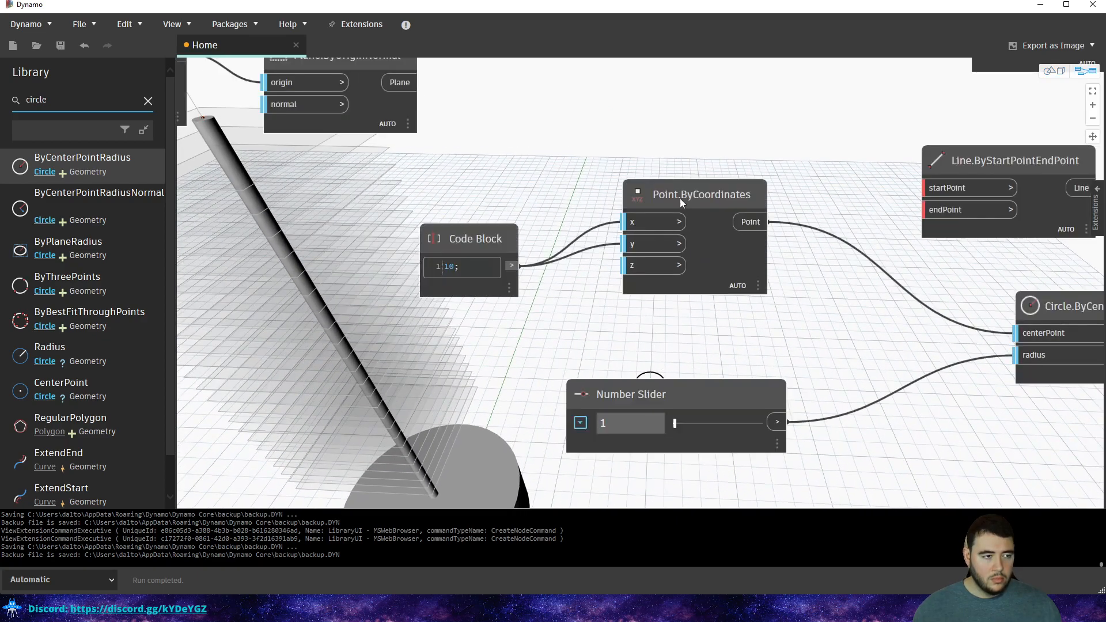
pyautogui.hotkey('ctrl', 'b')
pyautogui.moveTo(755, 173); pyautogui.dragTo(736, 254, button='right')
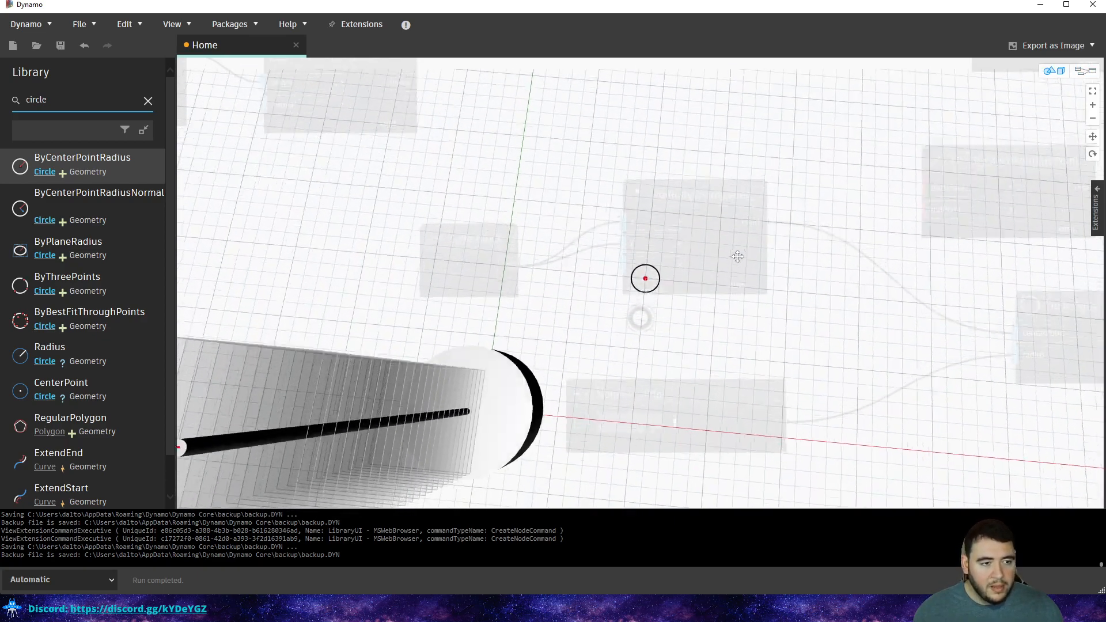
pyautogui.hotkey('ctrl', 'b')
# Set the radius Number Slider to 0.5.
pyautogui.moveTo(808, 268); pyautogui.dragTo(758, 268, button='middle')
pyautogui.moveTo(445, 235); pyautogui.dragTo(444, 197)
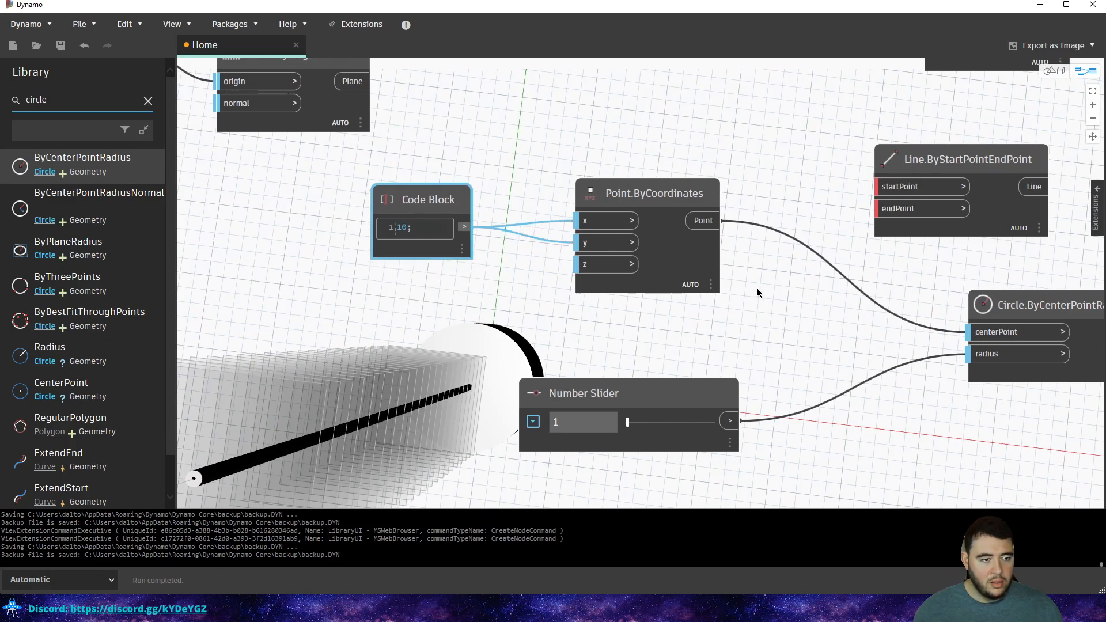
pyautogui.moveTo(762, 291); pyautogui.dragTo(568, 214, button='middle')
pyautogui.doubleClick(394, 342)
pyautogui.write('.5')
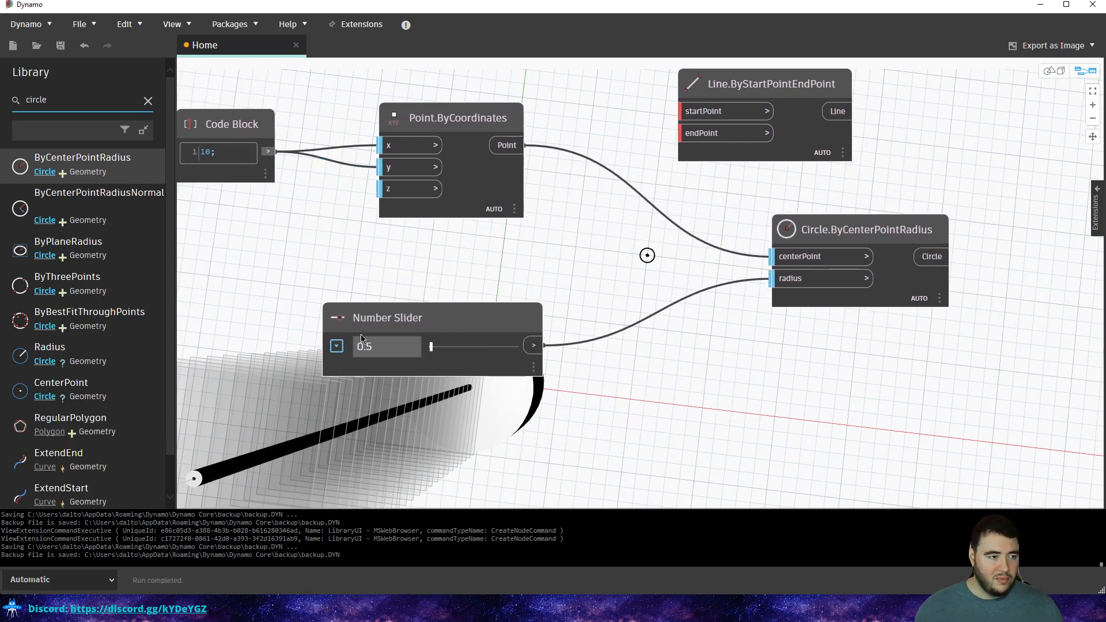
# Rearrange the Number Slider and Circle.ByCenterPointRadius nodes in the graph.
pyautogui.hotkey('ctrl', 'b')
pyautogui.moveTo(494, 289)
pyautogui.mouseDown(button='middle')
pyautogui.moveTo(657, 223)
pyautogui.moveTo(757, 203)
pyautogui.moveTo(706, 191)
pyautogui.moveTo(482, 288)
pyautogui.mouseUp(button='middle')
pyautogui.hotkey('ctrl', 'b')
pyautogui.moveTo(450, 316); pyautogui.dragTo(410, 307)
pyautogui.scroll(-3, 603, 342)
pyautogui.moveTo(697, 284); pyautogui.dragTo(725, 322)
pyautogui.moveTo(434, 335); pyautogui.dragTo(509, 458)
pyautogui.click(448, 306)
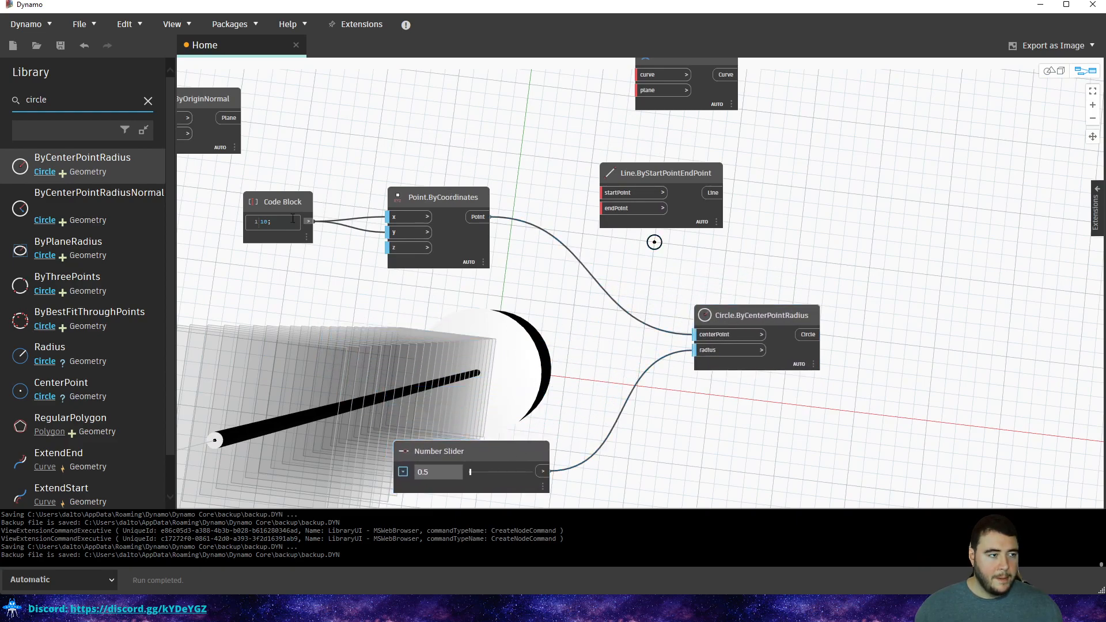
pyautogui.scroll(3, 368, 229)
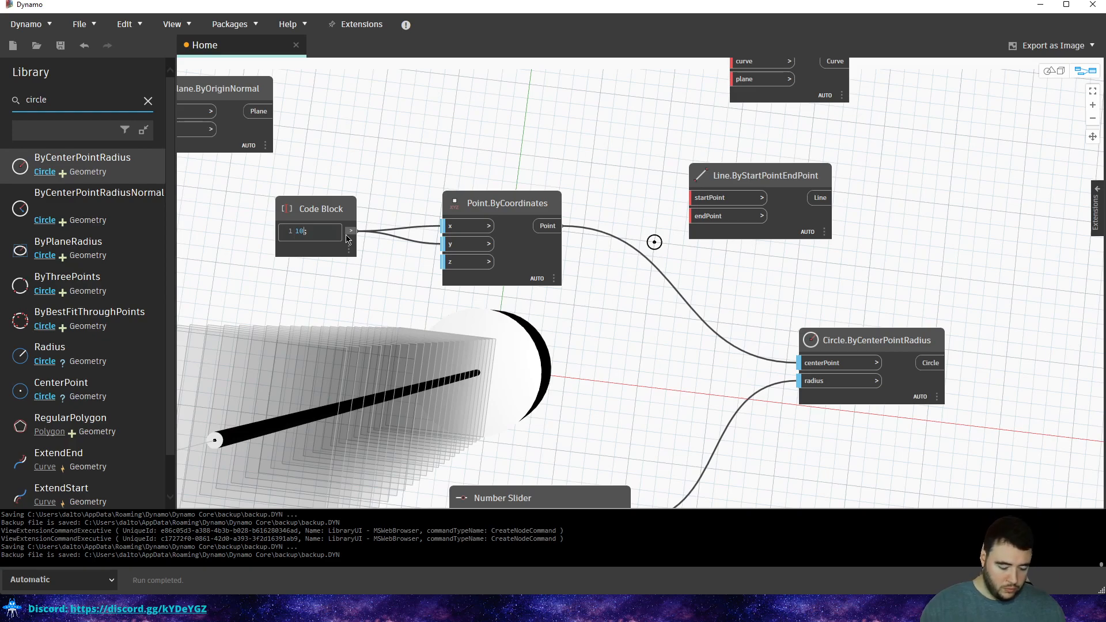
# Change the Code Block to [10,8, 6] and disconnect it from the point's y input.
pyautogui.write('10]')
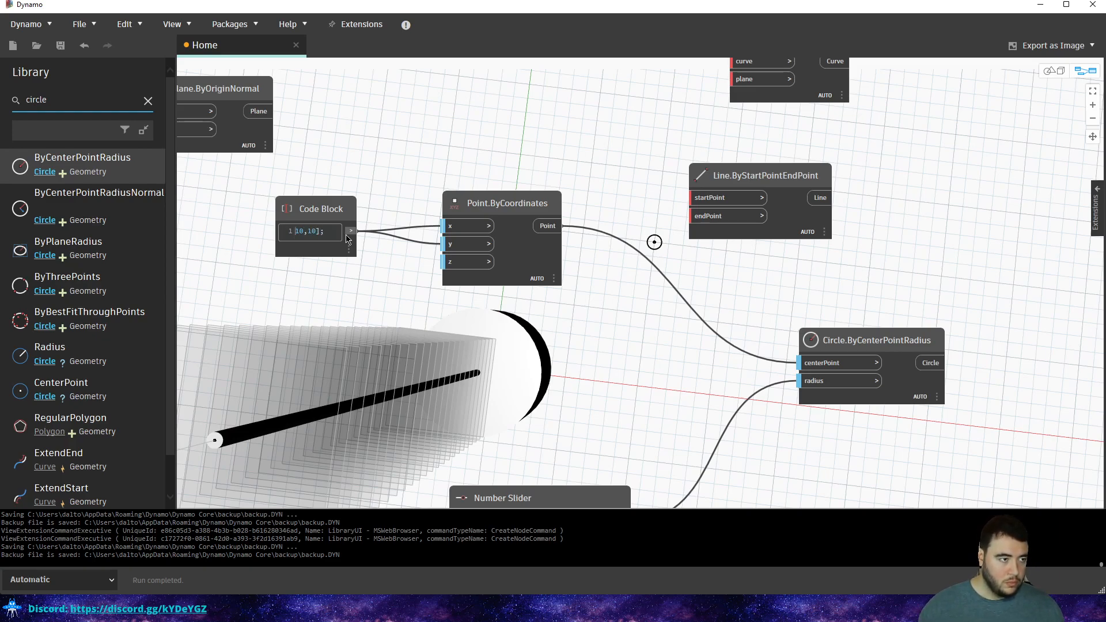
pyautogui.write('[')
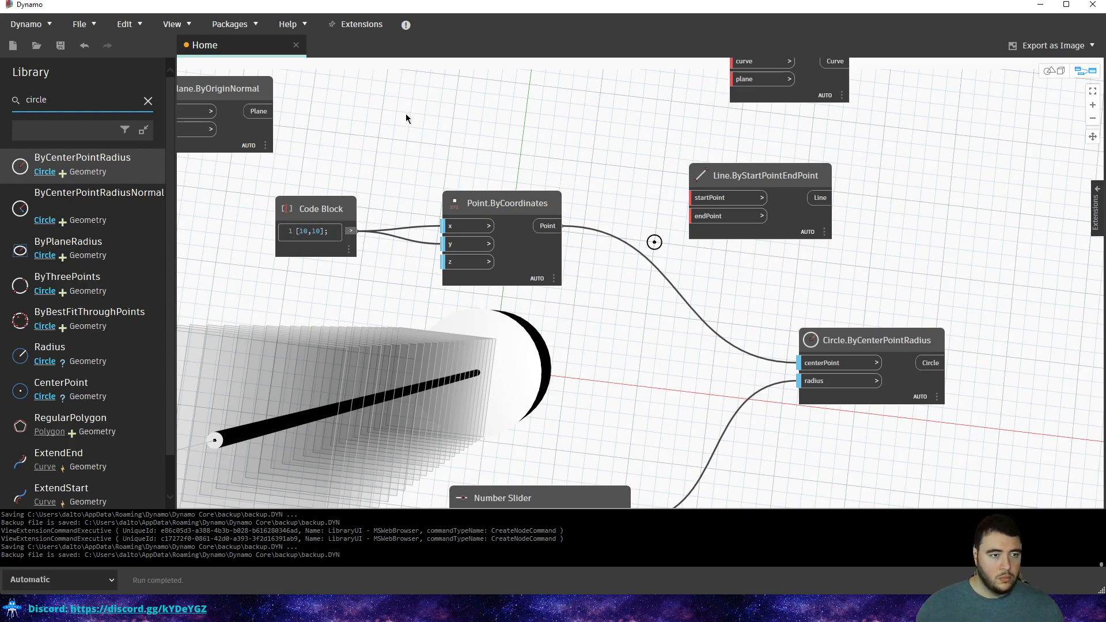
pyautogui.press('BackSpace')
pyautogui.press('BackSpace')
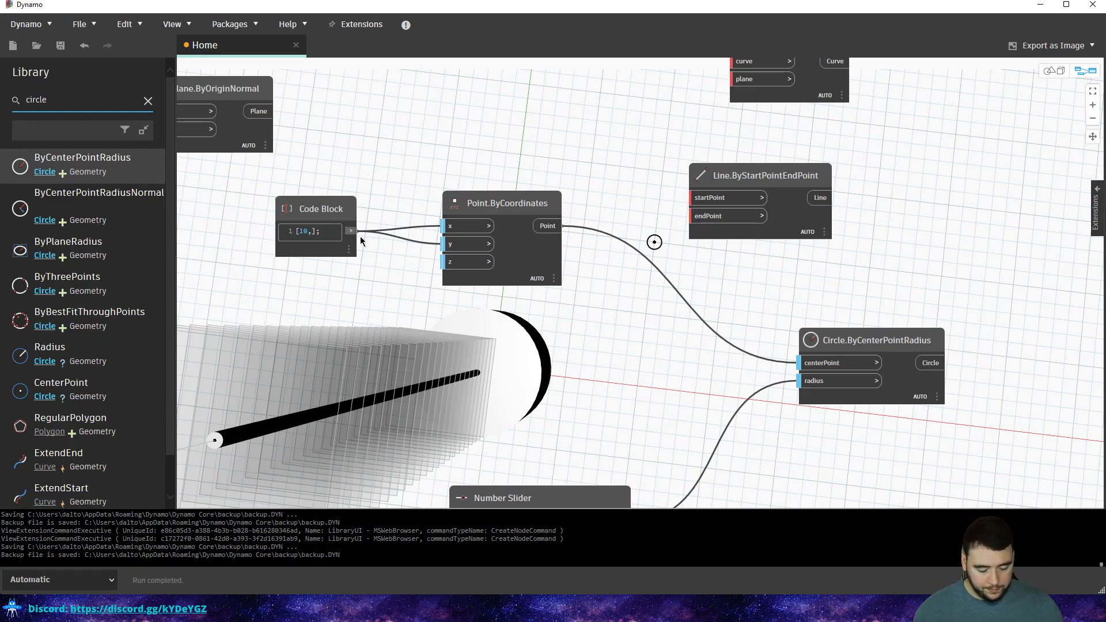
pyautogui.write('8')
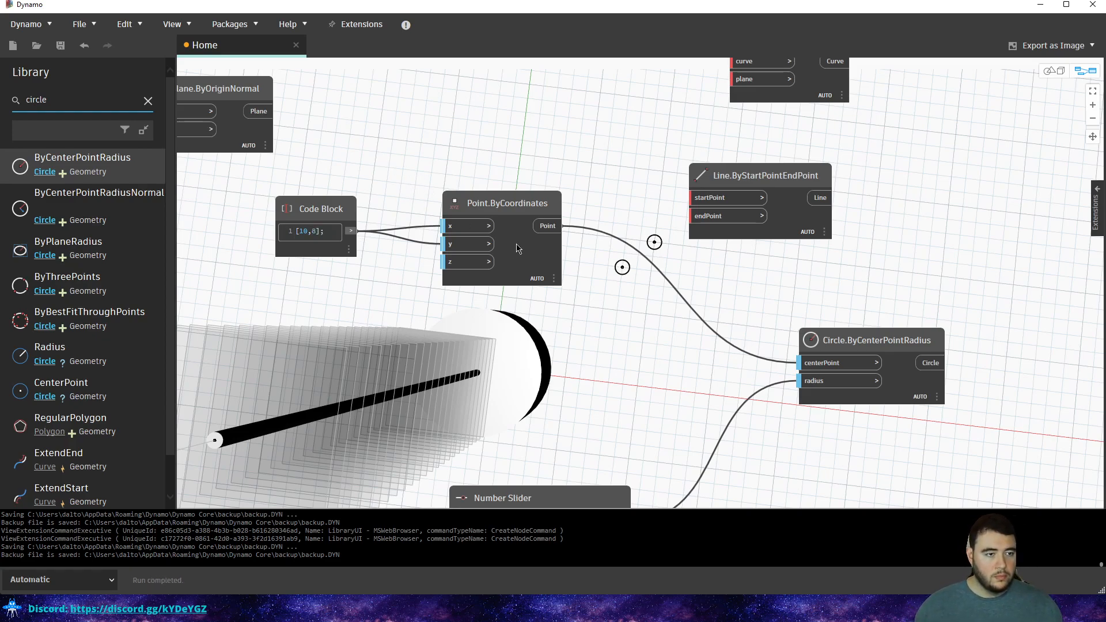
pyautogui.click(461, 247)
pyautogui.click(423, 172)
pyautogui.hotkey('ctrl', 'b')
pyautogui.moveTo(615, 403); pyautogui.dragTo(630, 328, button='middle')
pyautogui.hotkey('ctrl', 'b')
pyautogui.hotkey('ctrl', 'b')
pyautogui.moveTo(629, 328); pyautogui.dragTo(639, 324, button='right')
pyautogui.hotkey('ctrl', 'b')
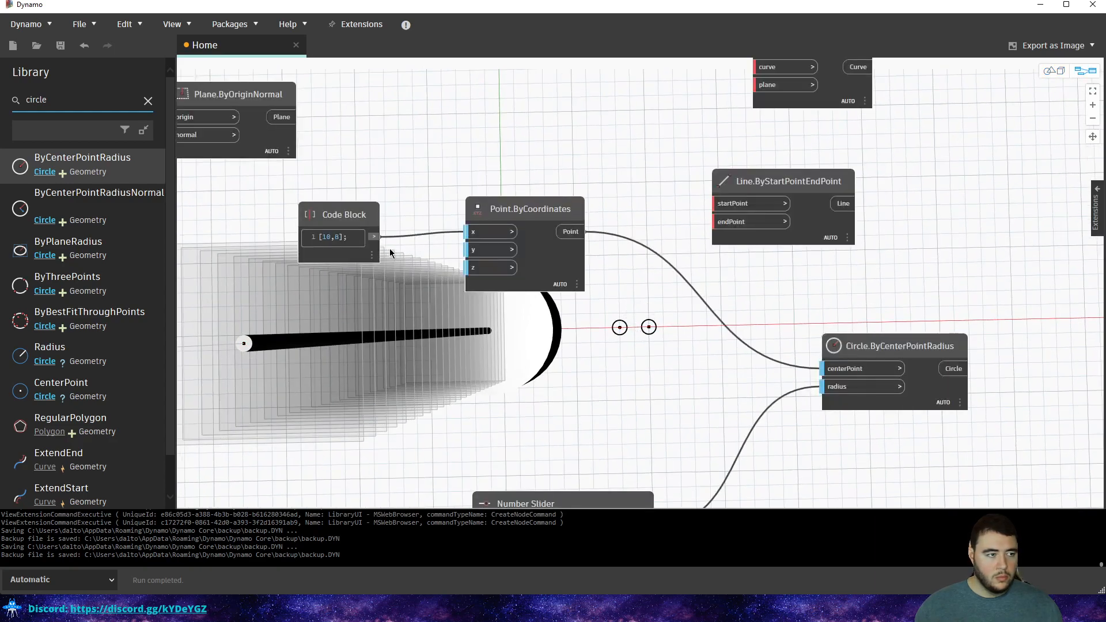
pyautogui.write(', ')
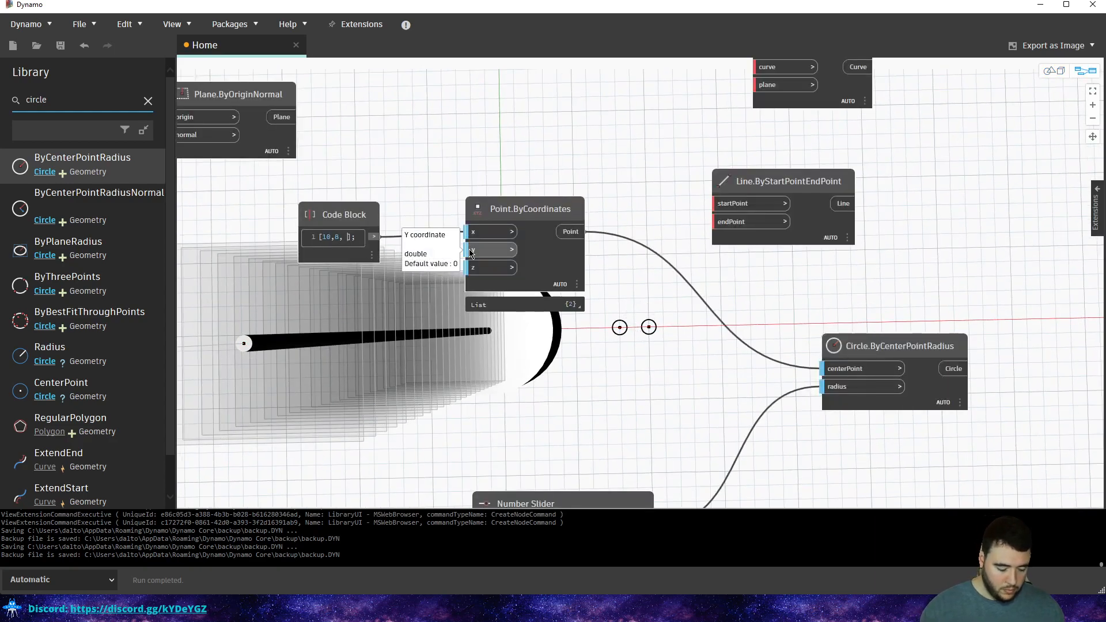
pyautogui.write('6')
pyautogui.click(341, 179)
# Pan the preview and graph to view the three circles and the slider.
pyautogui.hotkey('ctrl', 'b')
pyautogui.moveTo(511, 187); pyautogui.dragTo(563, 177, button='middle')
pyautogui.hotkey('ctrl', 'b')
pyautogui.moveTo(824, 338); pyautogui.dragTo(745, 320, button='middle')
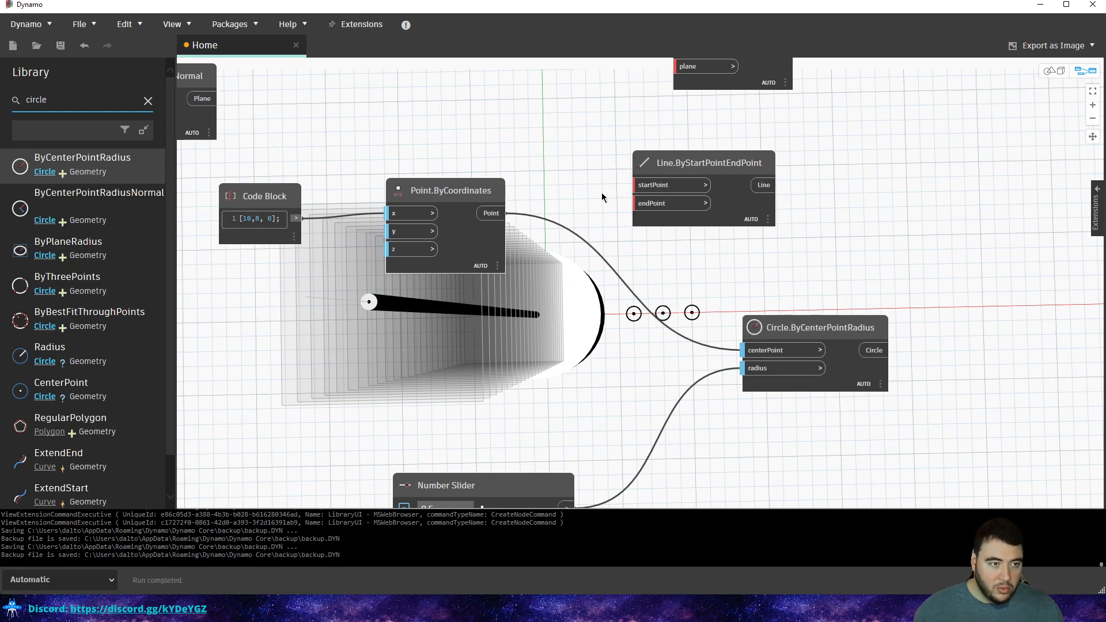
pyautogui.moveTo(603, 346); pyautogui.dragTo(604, 316, button='middle')
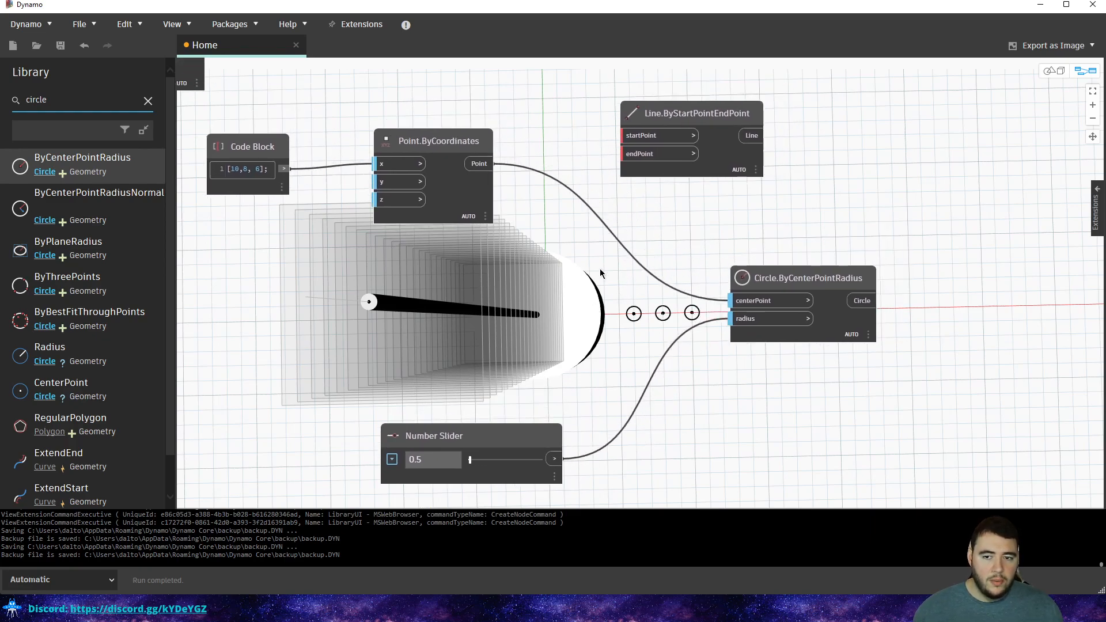
# Pan the 3D preview and node graph to frame the three circles.
pyautogui.hotkey('ctrl', 'b')
pyautogui.hotkey('ctrl', 'b')
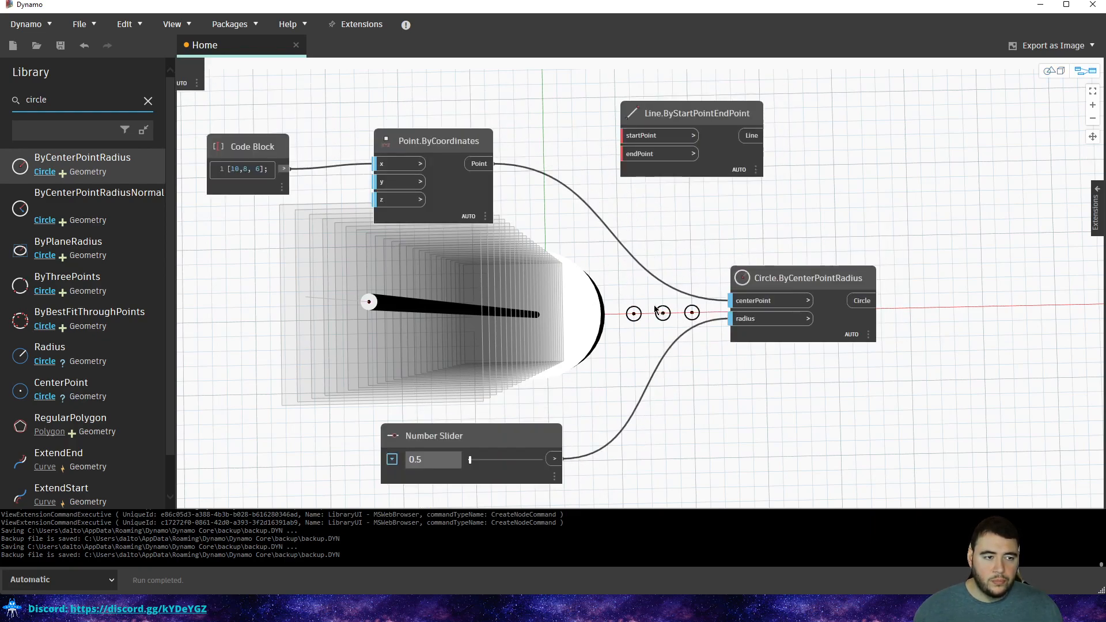
pyautogui.hotkey('ctrl', 'b')
pyautogui.scroll(5, 662, 317)
pyautogui.moveTo(686, 314); pyautogui.dragTo(463, 347, button='middle')
pyautogui.hotkey('ctrl', 'b')
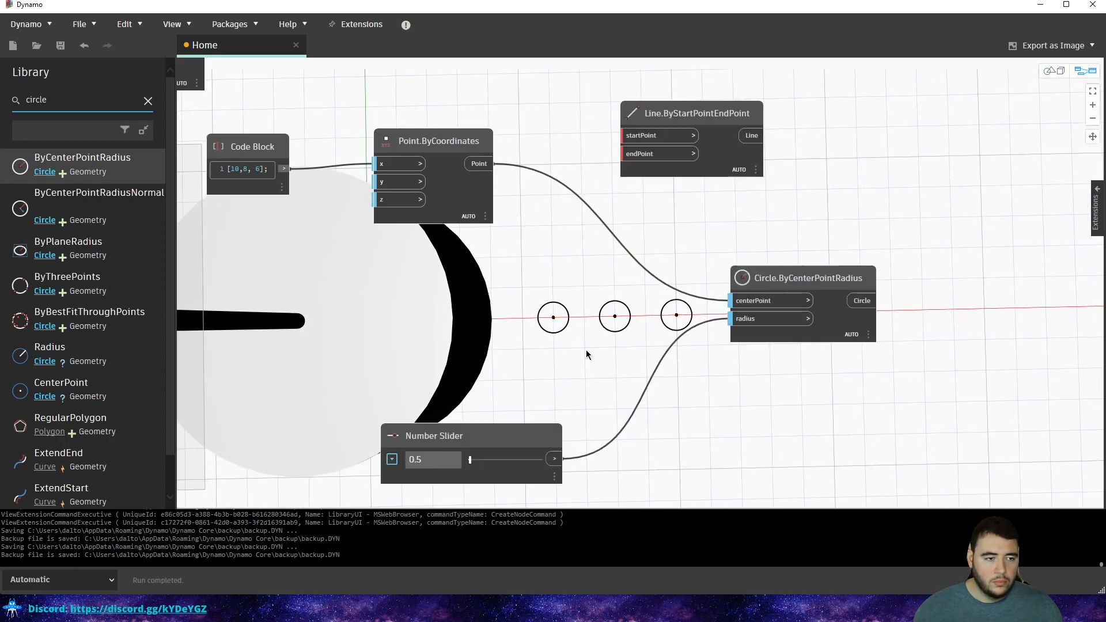
pyautogui.moveTo(696, 172); pyautogui.dragTo(590, 288, button='middle')
pyautogui.scroll(-1, 590, 288)
pyautogui.scroll(1, 594, 322)
# Search 'rectan', open the Rectangle category, and read the ByWidthLength descriptions.
pyautogui.doubleClick(24, 104)
pyautogui.write('rectan')
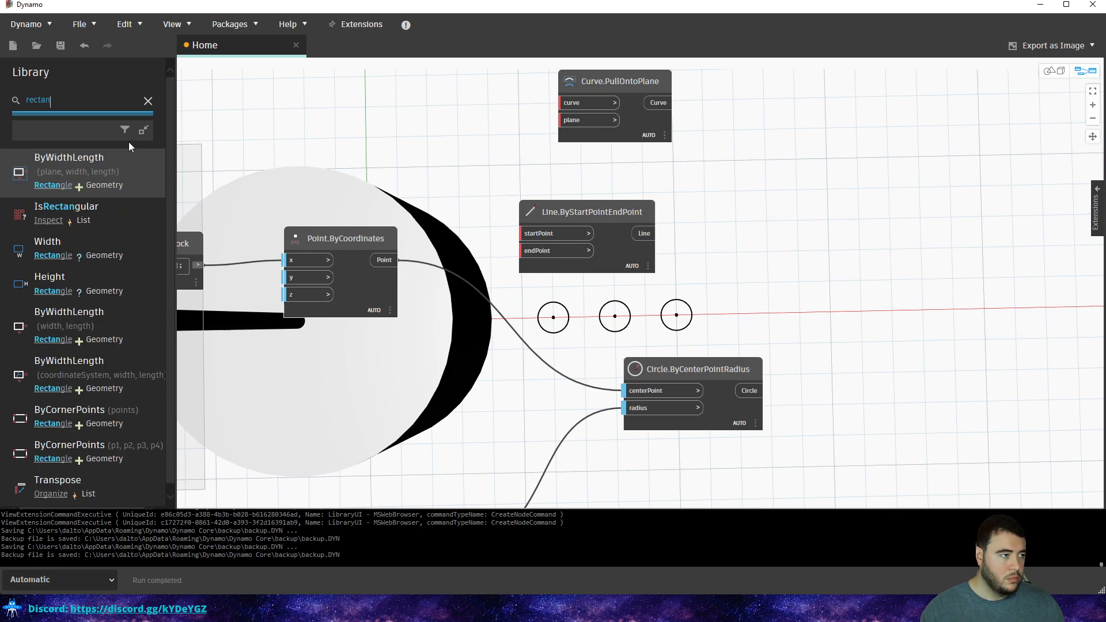
pyautogui.click(53, 185)
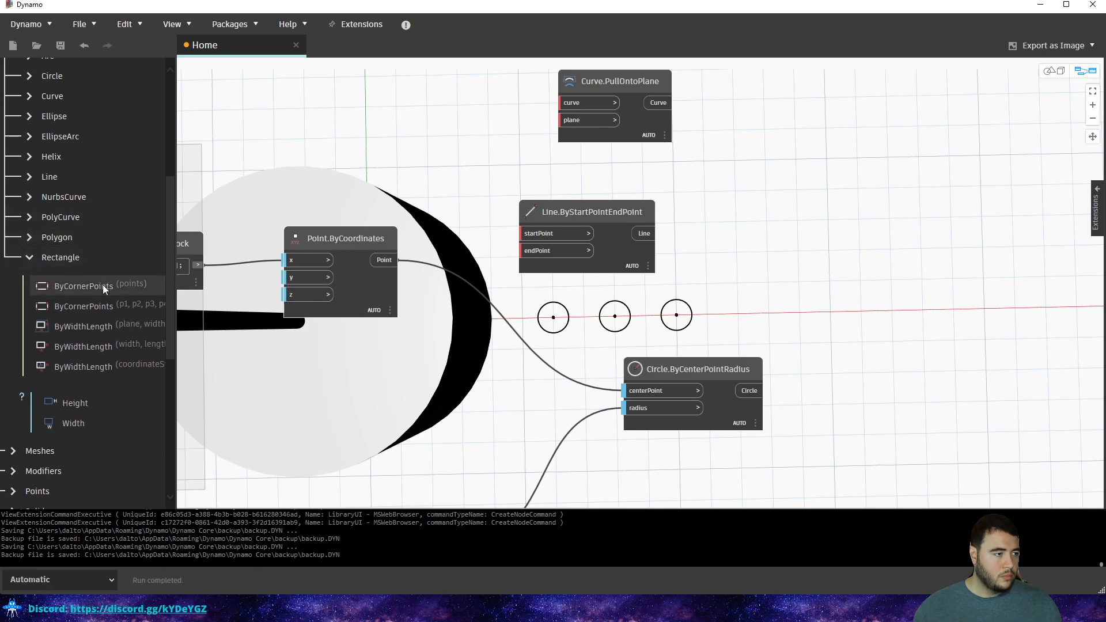
pyautogui.moveTo(101, 328)
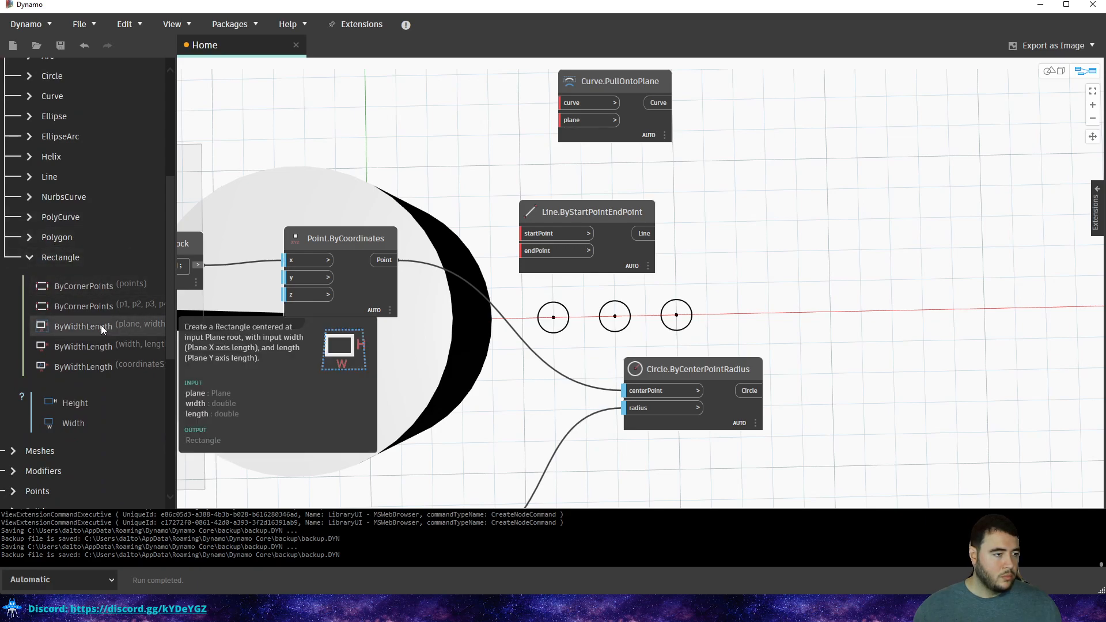
pyautogui.moveTo(106, 352)
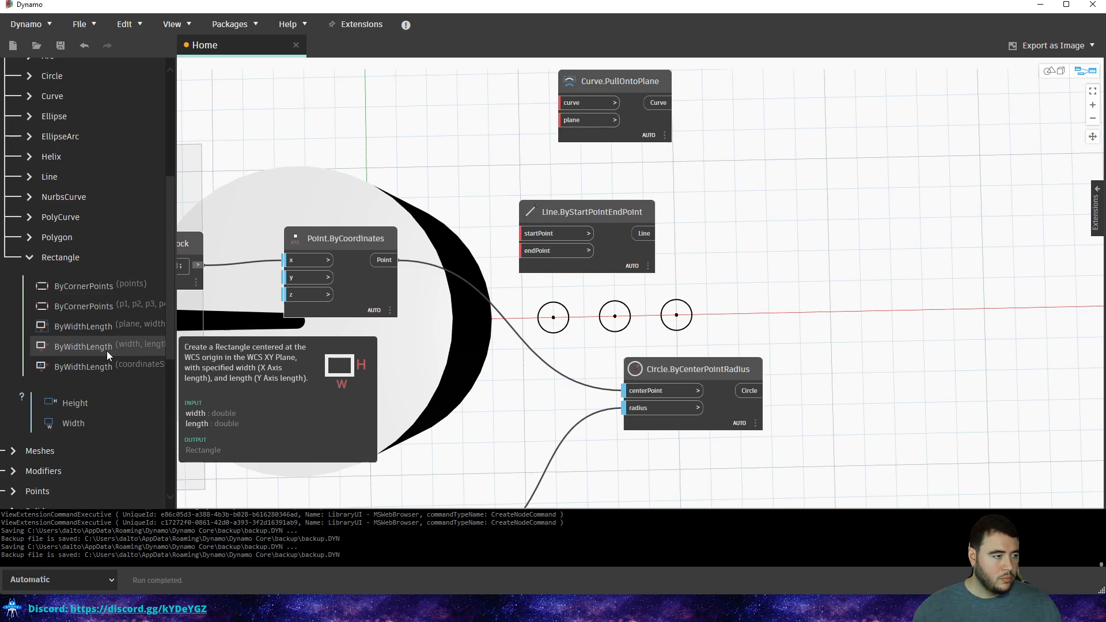
pyautogui.moveTo(108, 372)
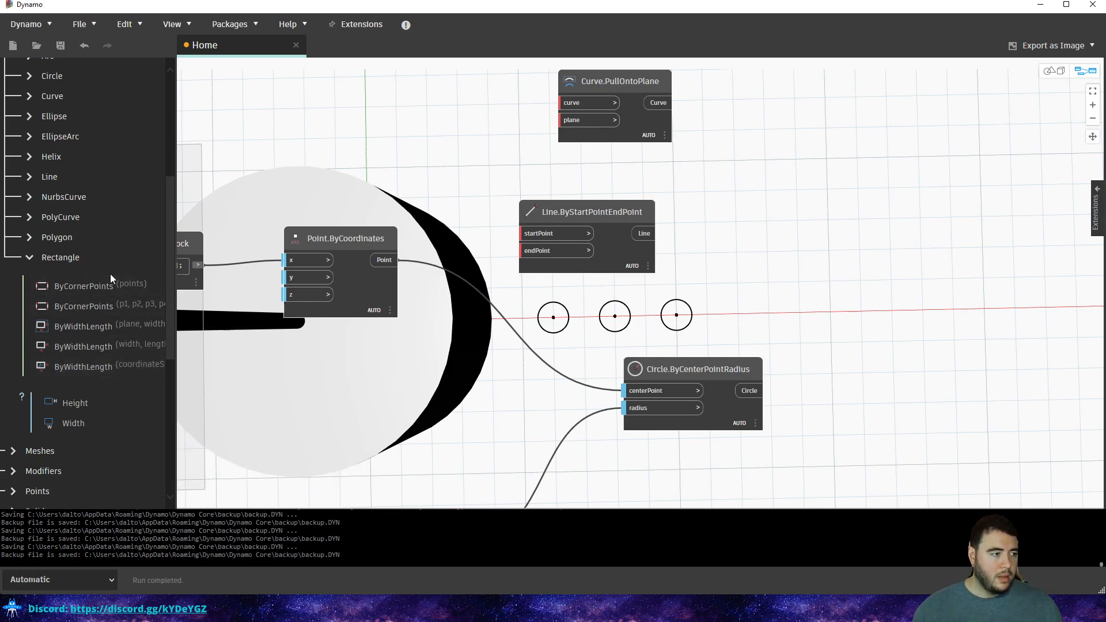
# Add a Rectangle.ByCornerPoints node and move it up and right, clear of the circles.
pyautogui.moveTo(109, 284)
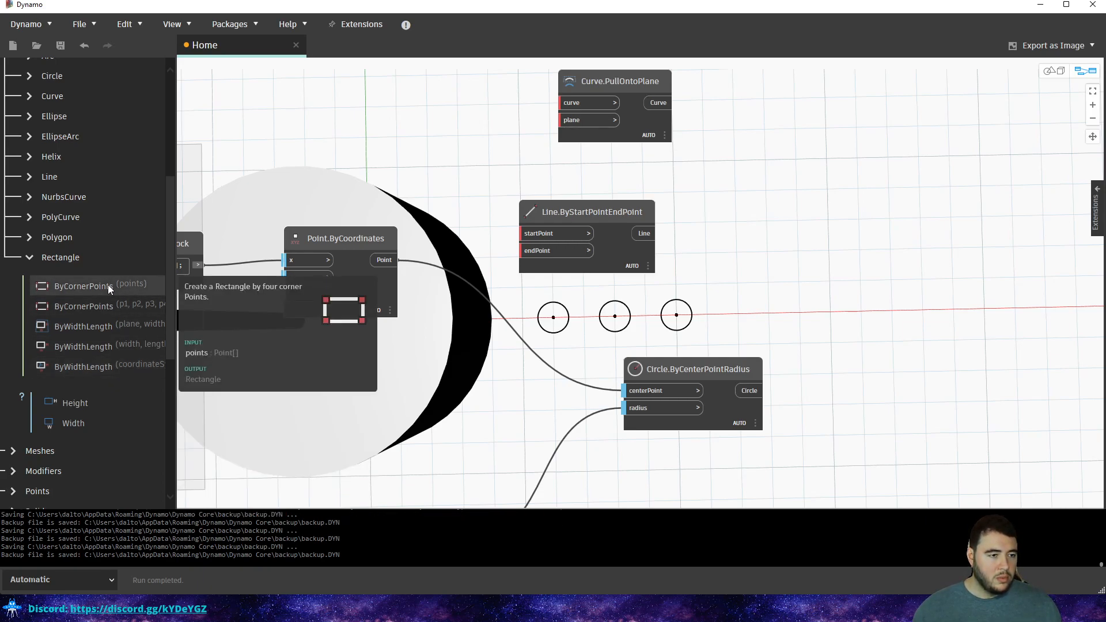
pyautogui.click(109, 287)
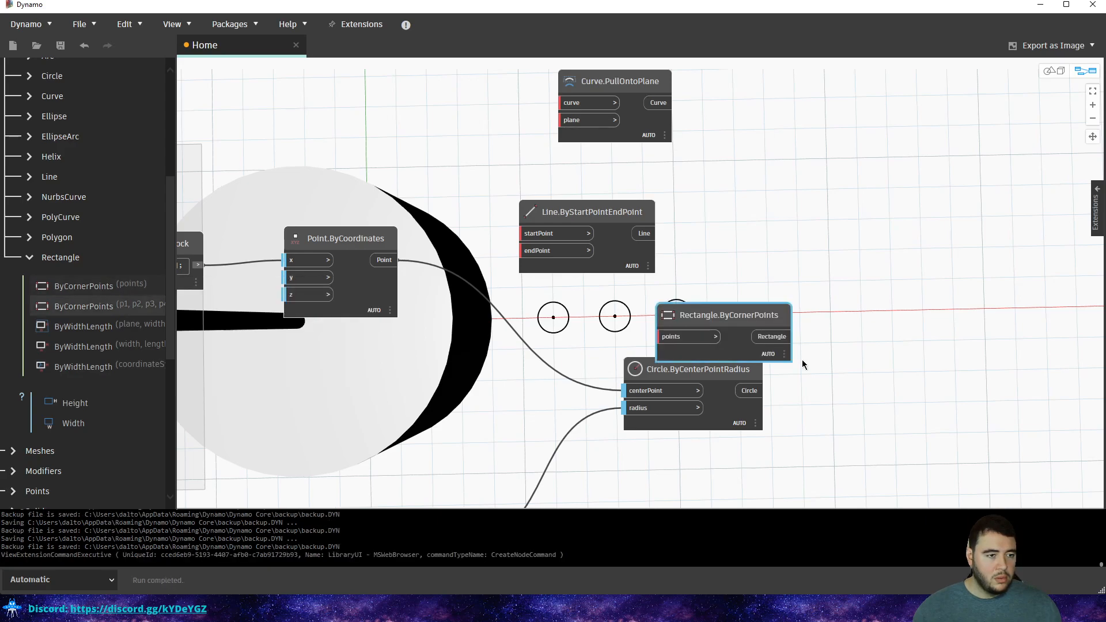
pyautogui.moveTo(727, 314); pyautogui.dragTo(800, 263)
pyautogui.click(756, 210)
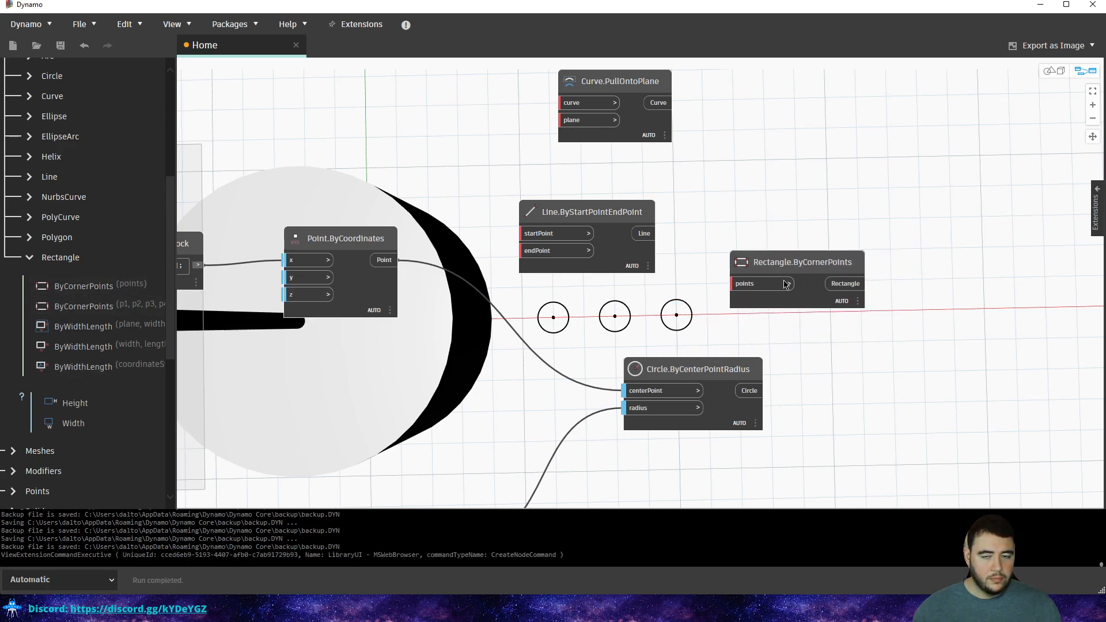
pyautogui.moveTo(766, 264); pyautogui.dragTo(895, 232)
# Autocomplete a Point.ByCoordinates node from the rectangle's points input and move it up right.
pyautogui.moveTo(745, 272); pyautogui.dragTo(584, 303, button='middle')
pyautogui.scroll(-1, 584, 303)
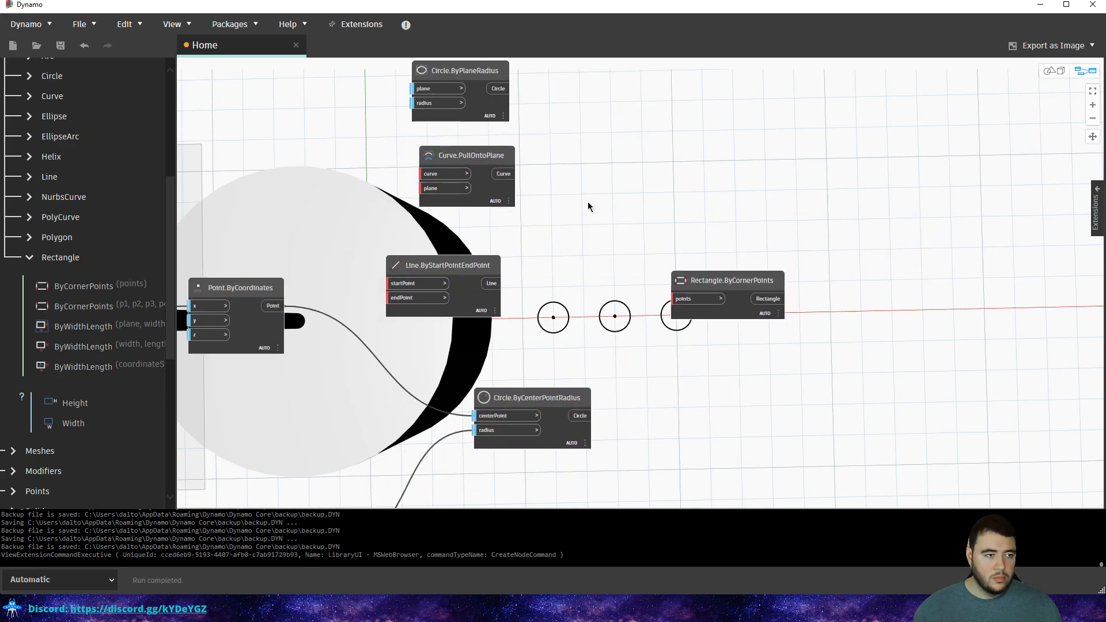
pyautogui.rightClick(666, 189)
pyautogui.click(627, 138)
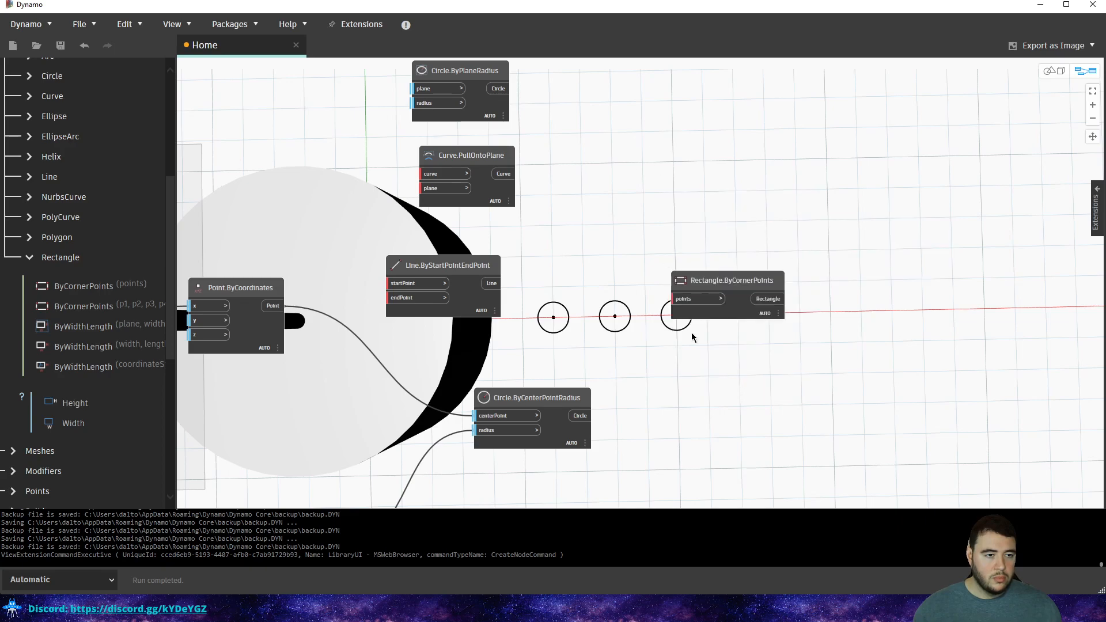
pyautogui.doubleClick(682, 303)
pyautogui.click(569, 334)
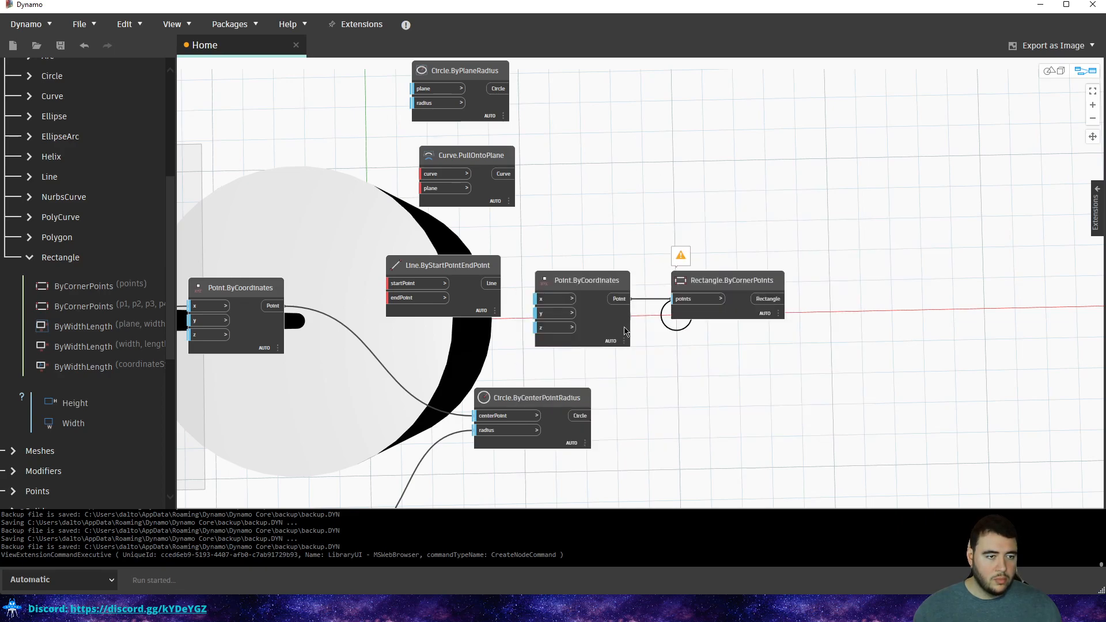
pyautogui.moveTo(573, 313); pyautogui.dragTo(695, 175)
pyautogui.click(581, 215)
pyautogui.scroll(1, 602, 199)
pyautogui.moveTo(603, 198); pyautogui.dragTo(636, 202, button='middle')
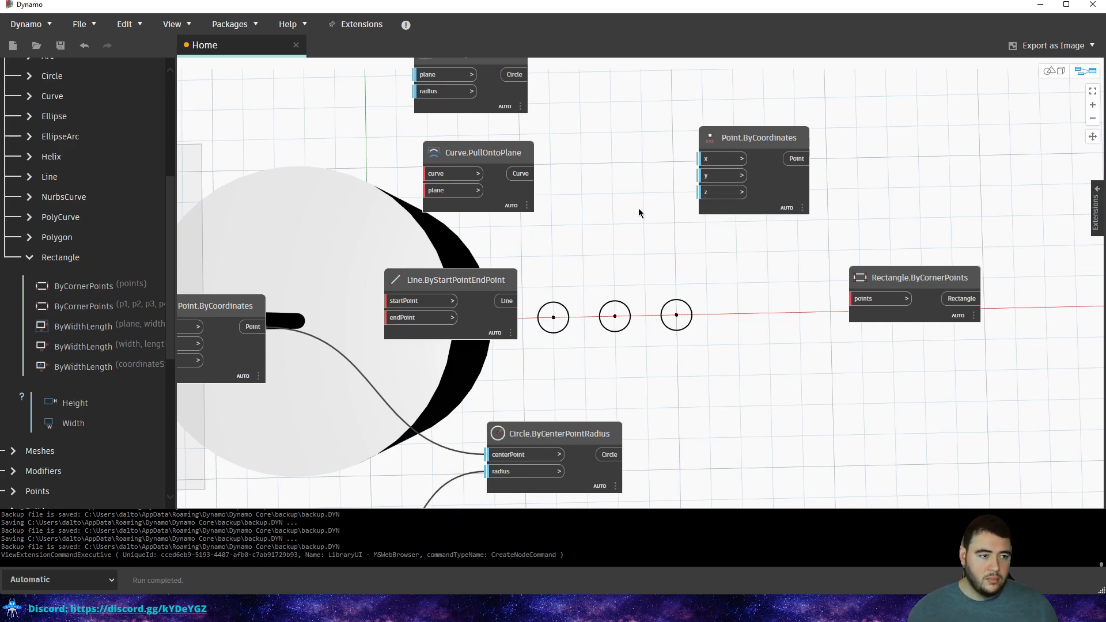
# Add a Code Block, wire it to Point.ByCoordinates' x input, and adjust its value.
pyautogui.doubleClick(625, 139)
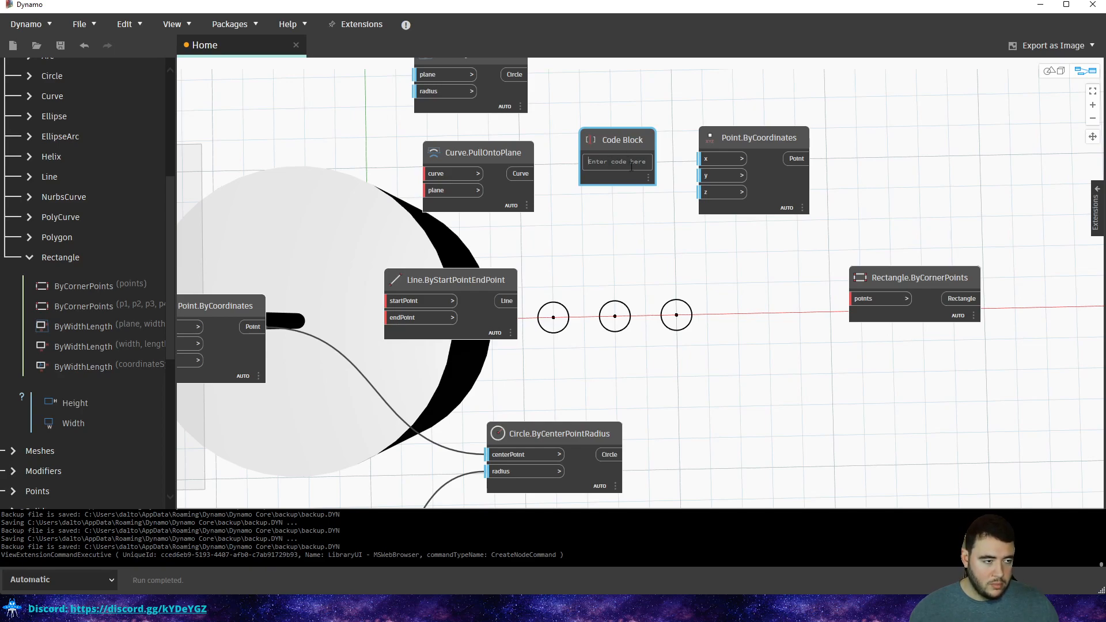
pyautogui.moveTo(624, 195); pyautogui.dragTo(685, 244, button='middle')
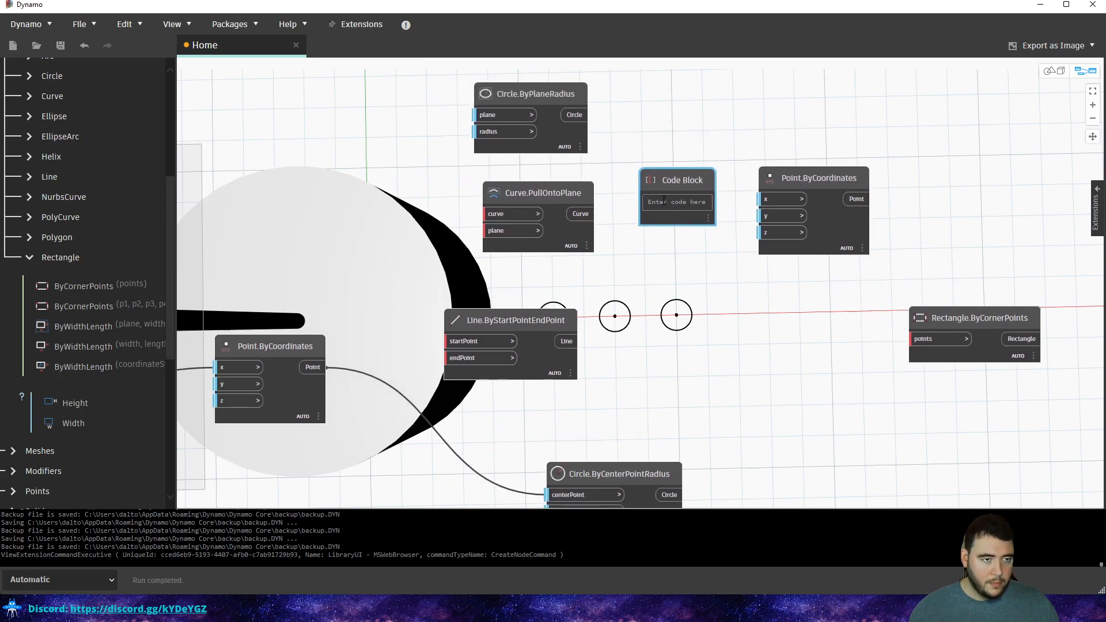
pyautogui.write('5')
pyautogui.moveTo(710, 201); pyautogui.dragTo(767, 200)
pyautogui.hotkey('ctrl', 'b')
pyautogui.hotkey('ctrl', 'b')
pyautogui.hotkey('ctrl', 'b')
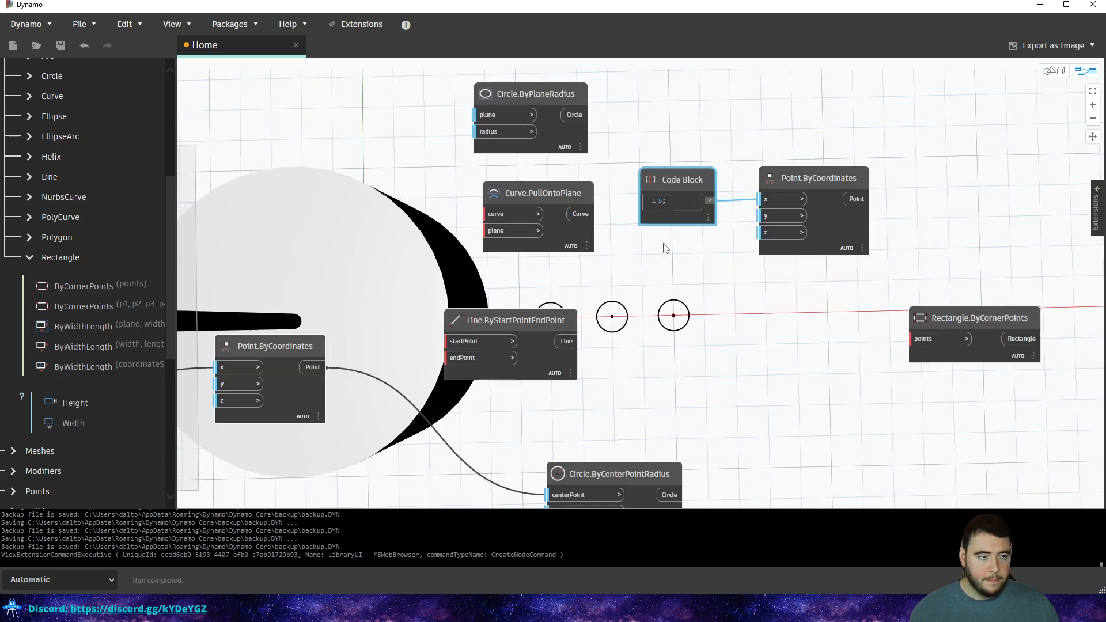
pyautogui.hotkey('ctrl', 'b')
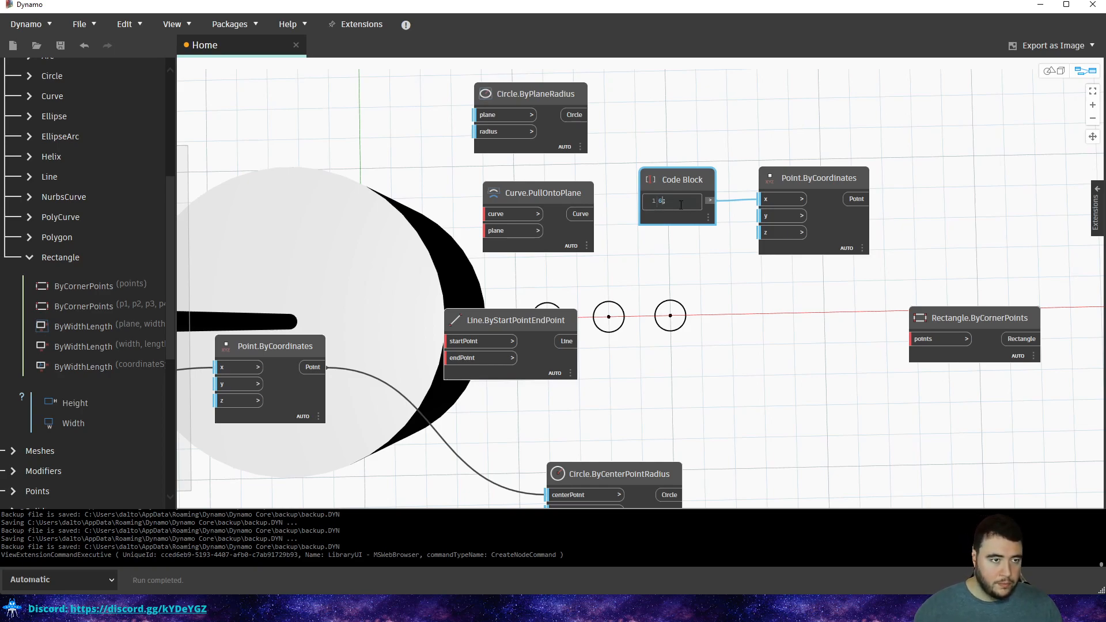
pyautogui.press('BackSpace')
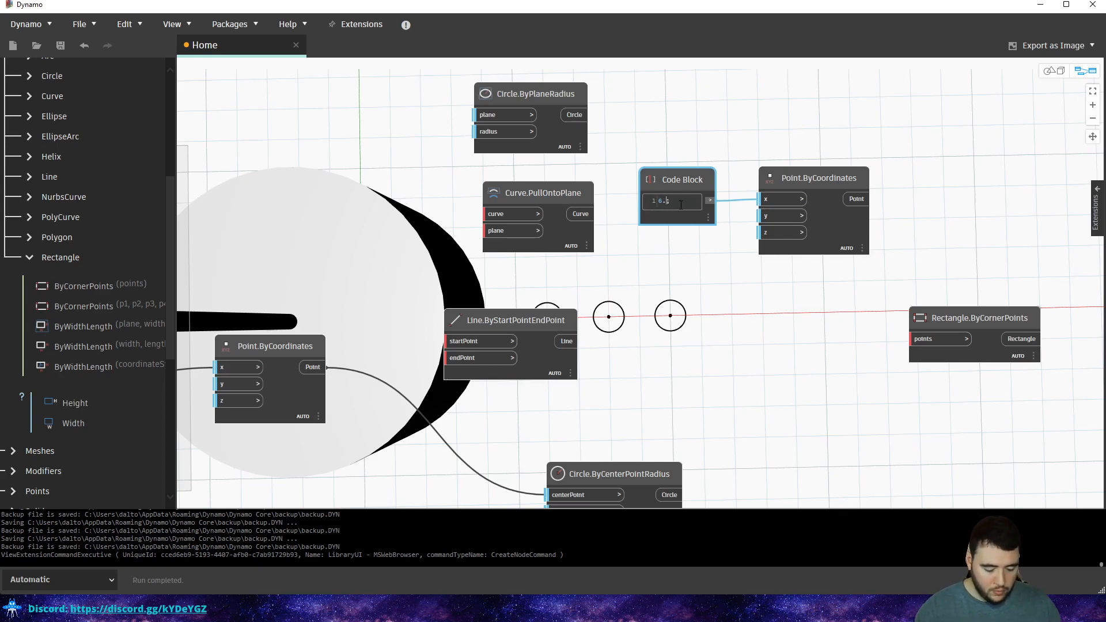
# Move Line.ByStartPointEndPoint down and left, and shift the value Code Block up and right.
pyautogui.click(729, 144)
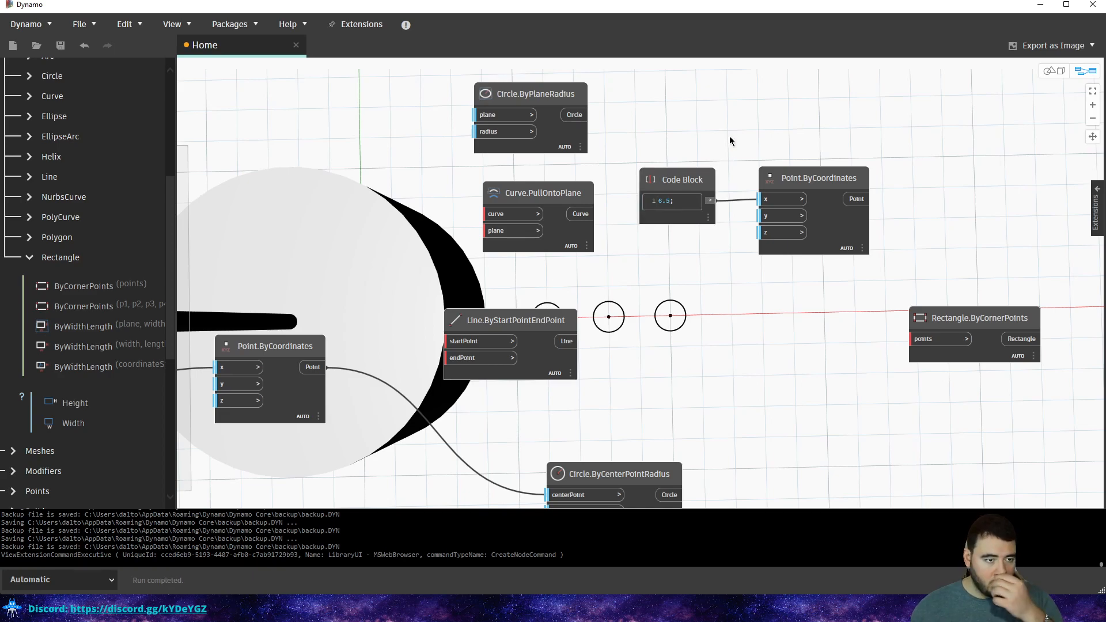
pyautogui.moveTo(508, 330); pyautogui.dragTo(493, 387)
pyautogui.click(575, 310)
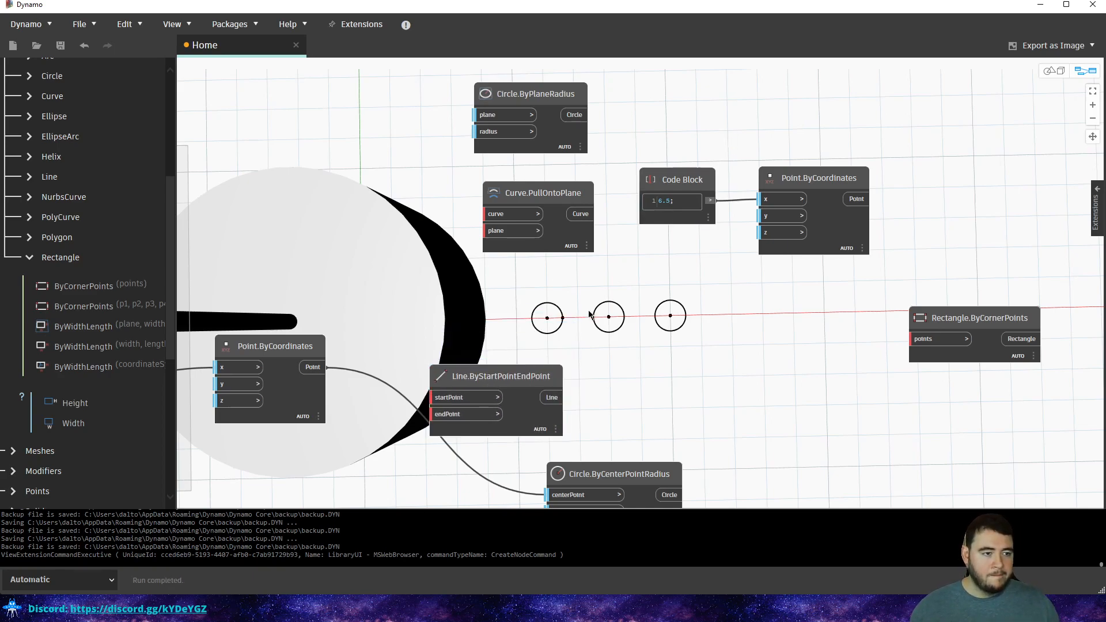
pyautogui.hotkey('ctrl', 'b')
pyautogui.scroll(1, 555, 338)
pyautogui.hotkey('ctrl', 'b')
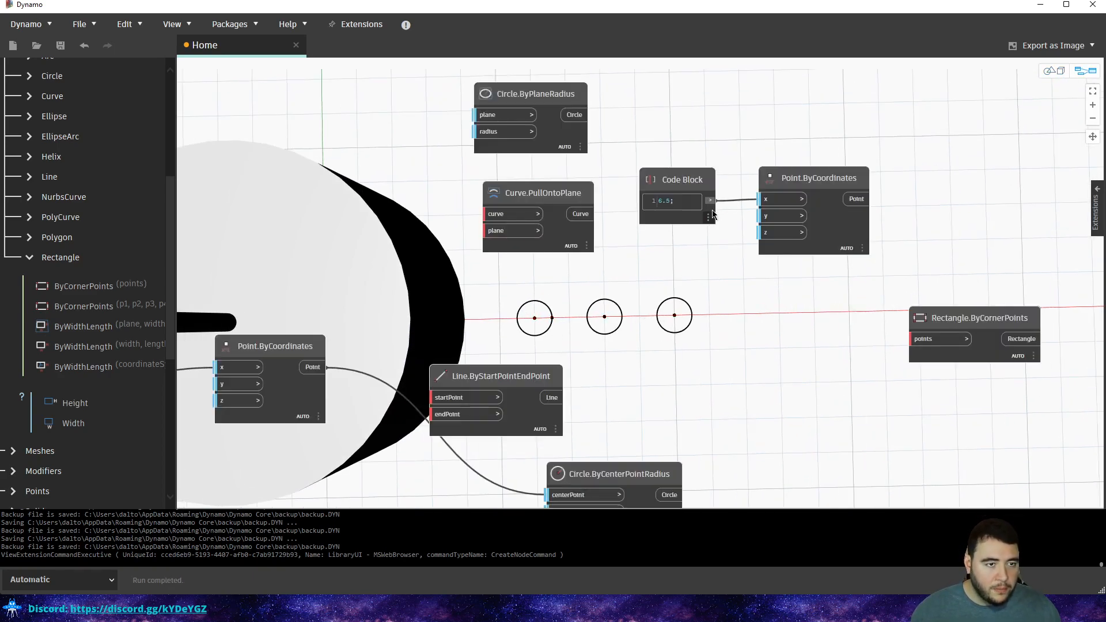
pyautogui.moveTo(674, 190); pyautogui.dragTo(690, 99)
# Add a new Code Block beside the upper one and enter 4 in it.
pyautogui.doubleClick(639, 231)
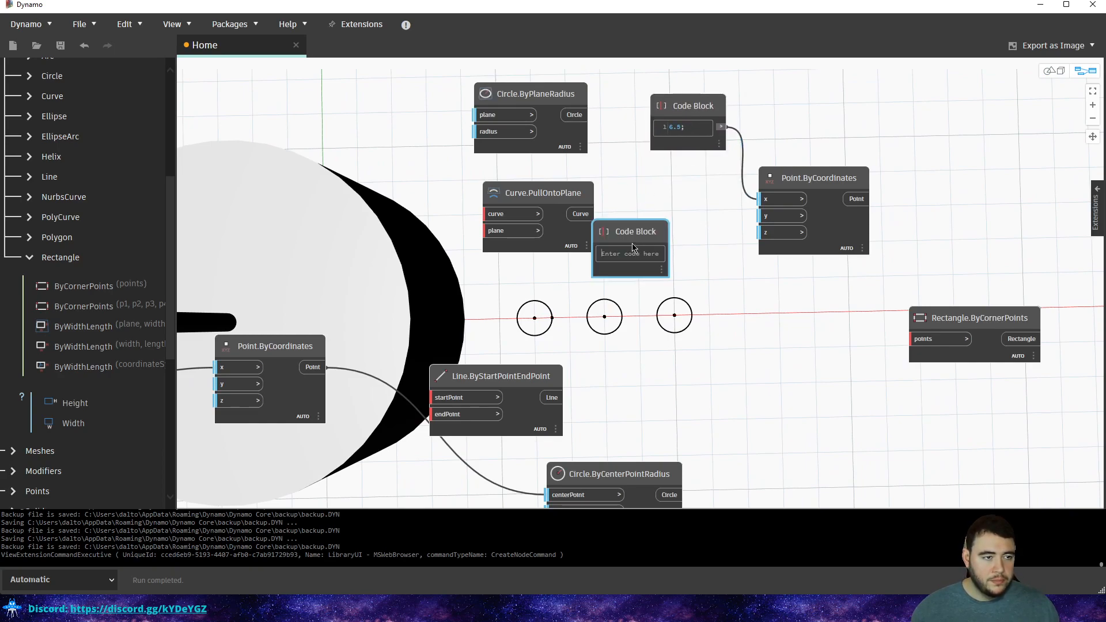
pyautogui.moveTo(724, 164)
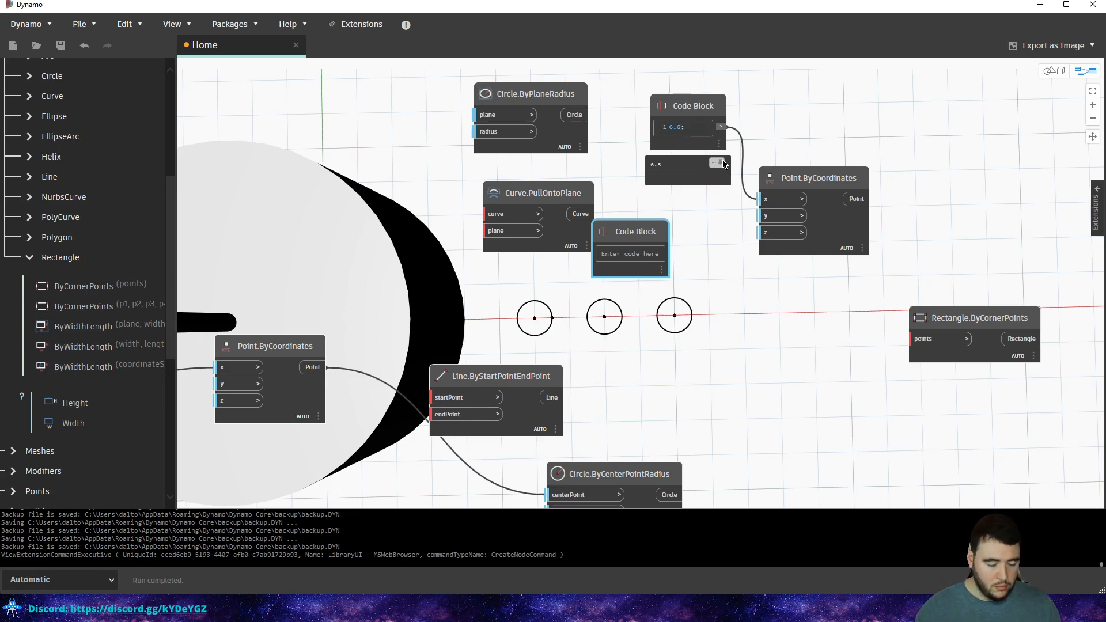
pyautogui.click(828, 110)
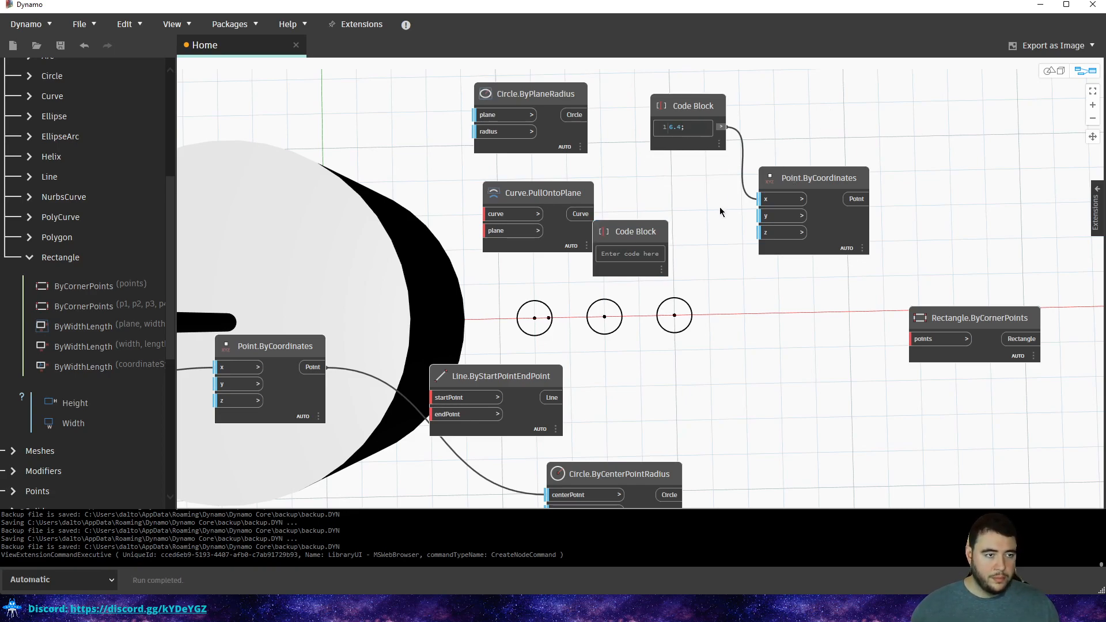
pyautogui.moveTo(650, 241); pyautogui.dragTo(678, 234)
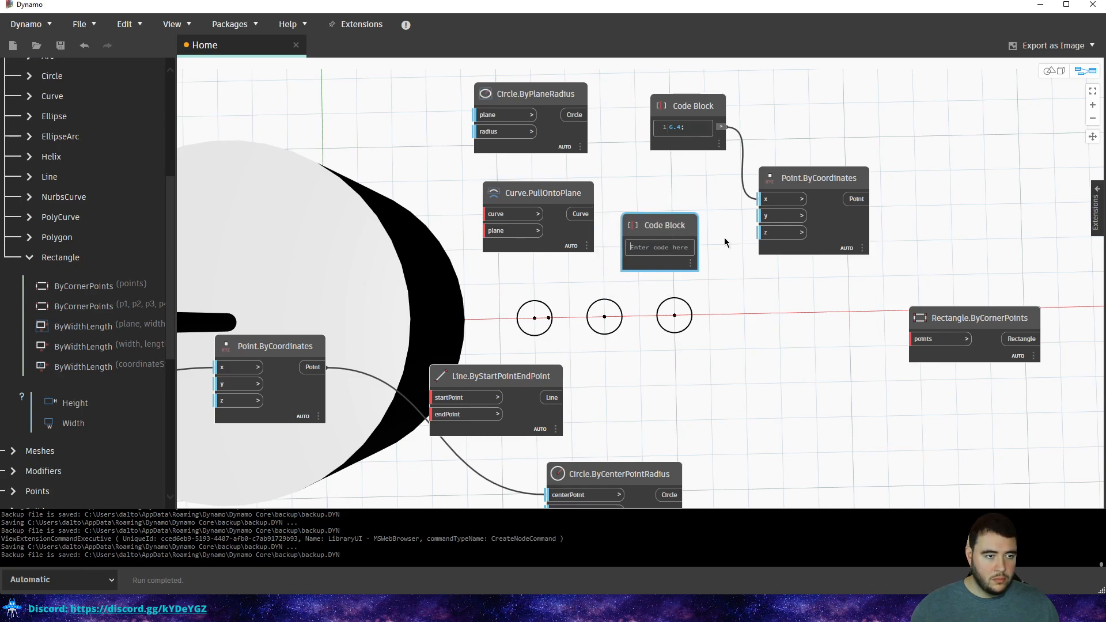
pyautogui.write('6')
pyautogui.press('BackSpace')
pyautogui.write('4')
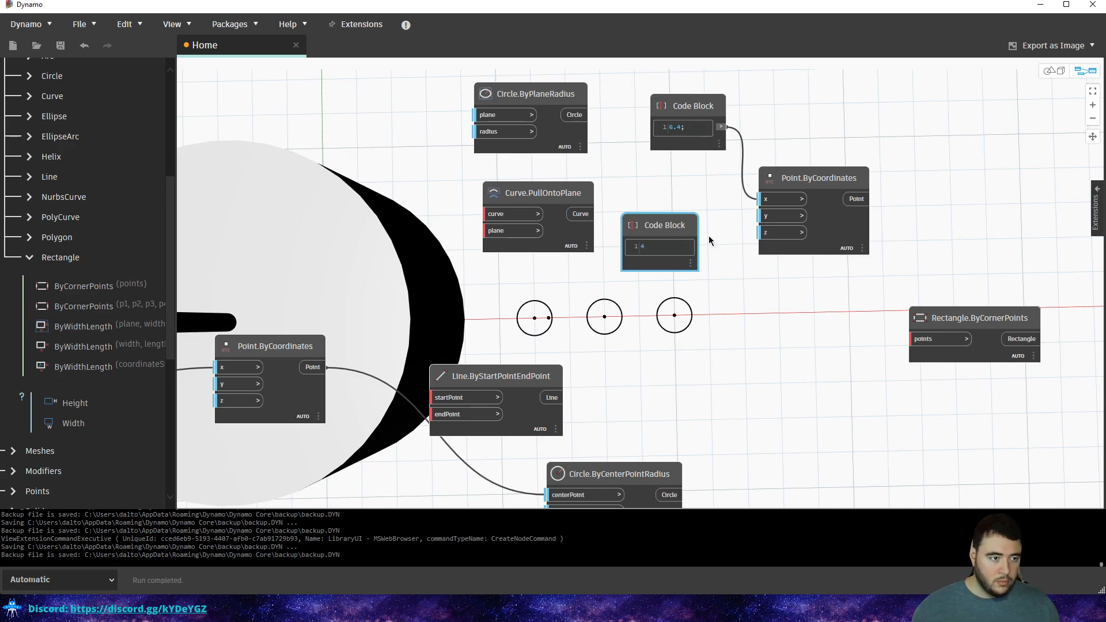
pyautogui.click(632, 260)
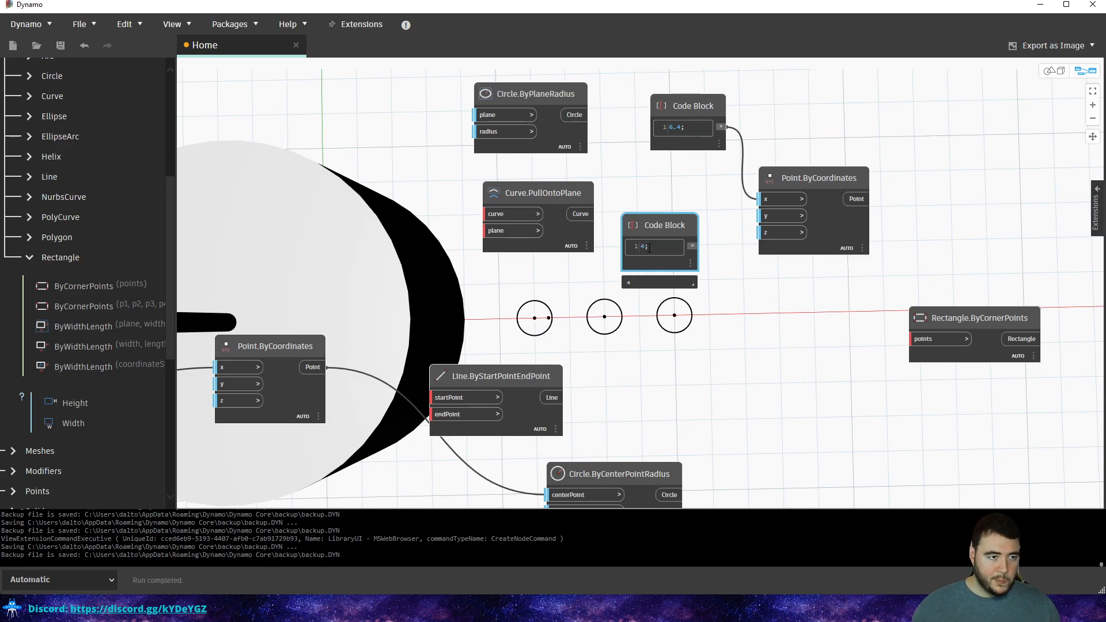
# Correct the new Code Block's value to 0.2.
pyautogui.moveTo(645, 247); pyautogui.dragTo(630, 251)
pyautogui.write('2')
pyautogui.click(713, 247)
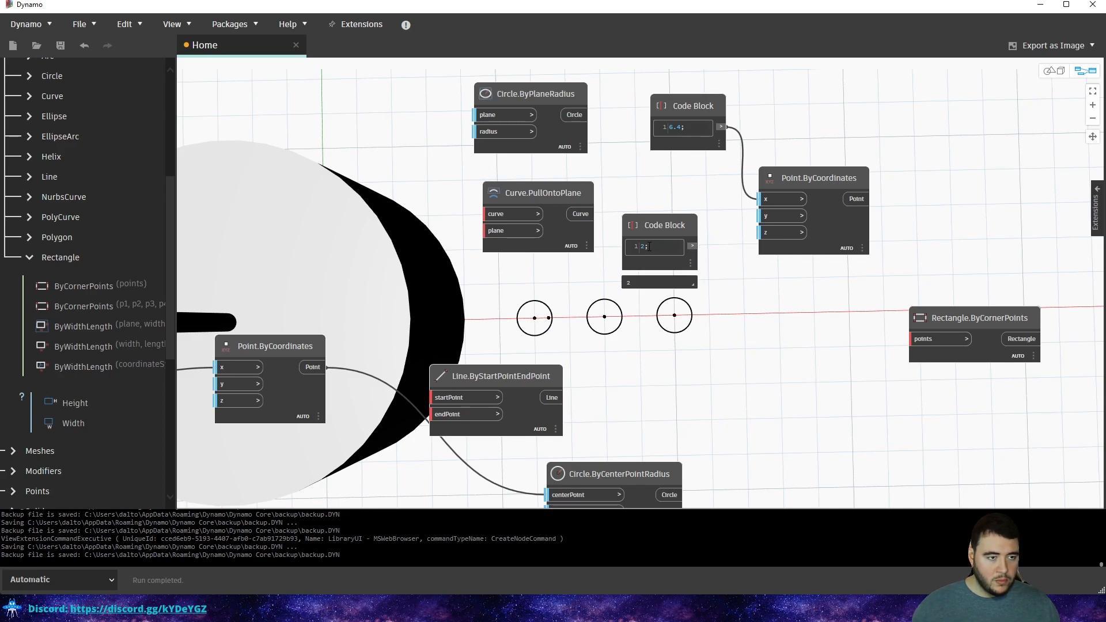
pyautogui.moveTo(645, 246); pyautogui.dragTo(640, 251)
pyautogui.write('.2')
pyautogui.click(735, 191)
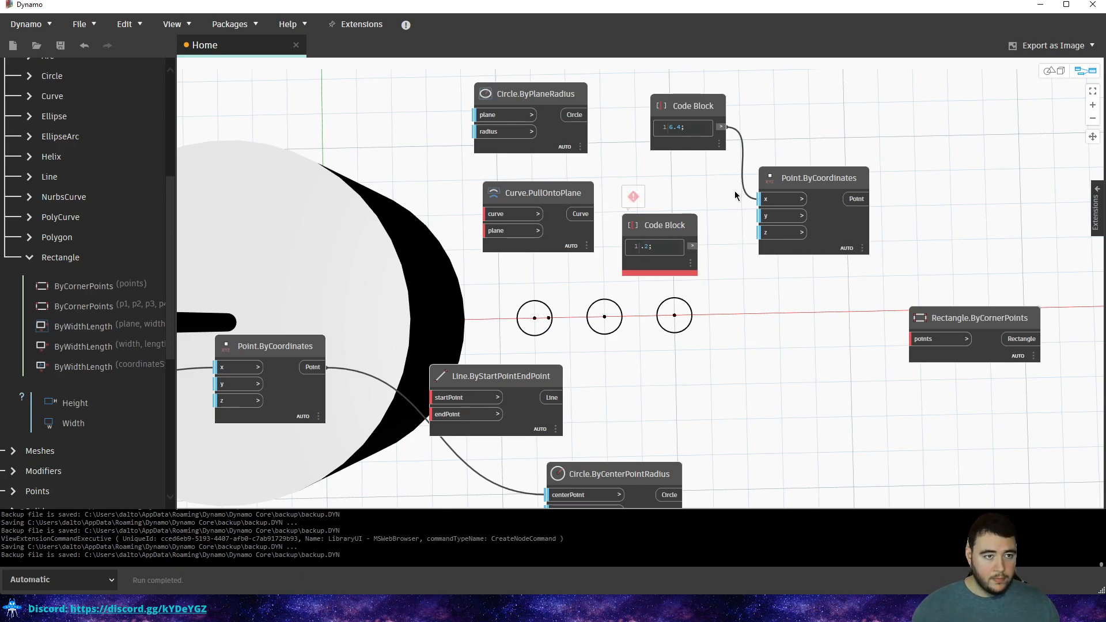
pyautogui.click(642, 247)
pyautogui.write('0')
pyautogui.click(716, 236)
pyautogui.click(693, 249)
# Wire the 0.2 Code Block into Point.ByCoordinates' y input and raise the block slightly.
pyautogui.moveTo(692, 246); pyautogui.dragTo(759, 221)
pyautogui.click(760, 220)
pyautogui.moveTo(683, 221); pyautogui.dragTo(701, 171)
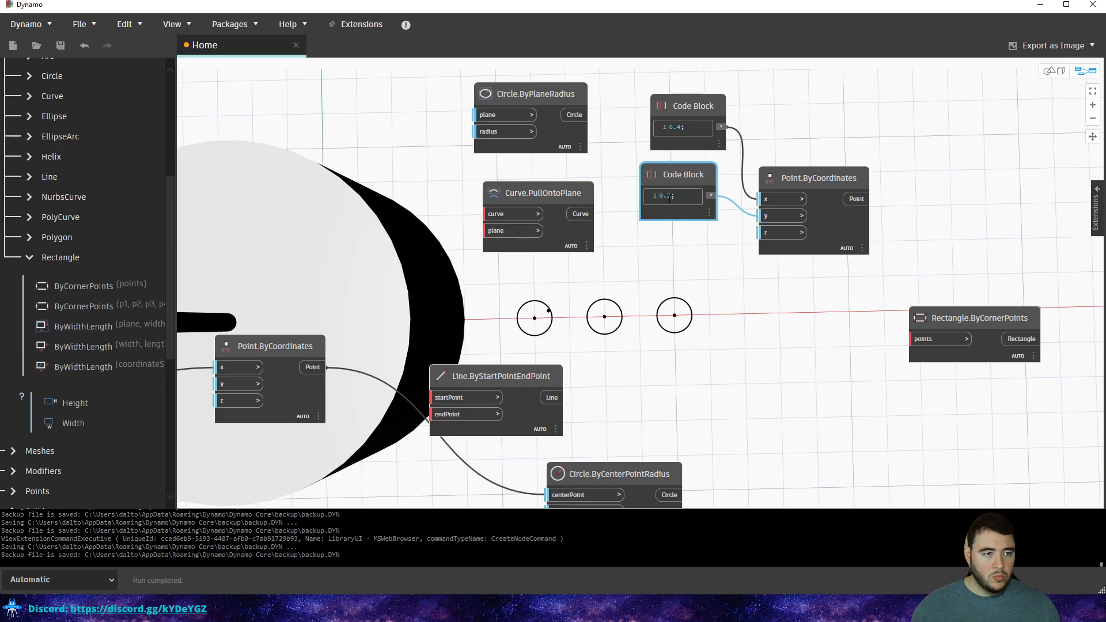
# Turn the y Code Block into the list [0.2, -0.2] so two points appear.
pyautogui.write(', ')
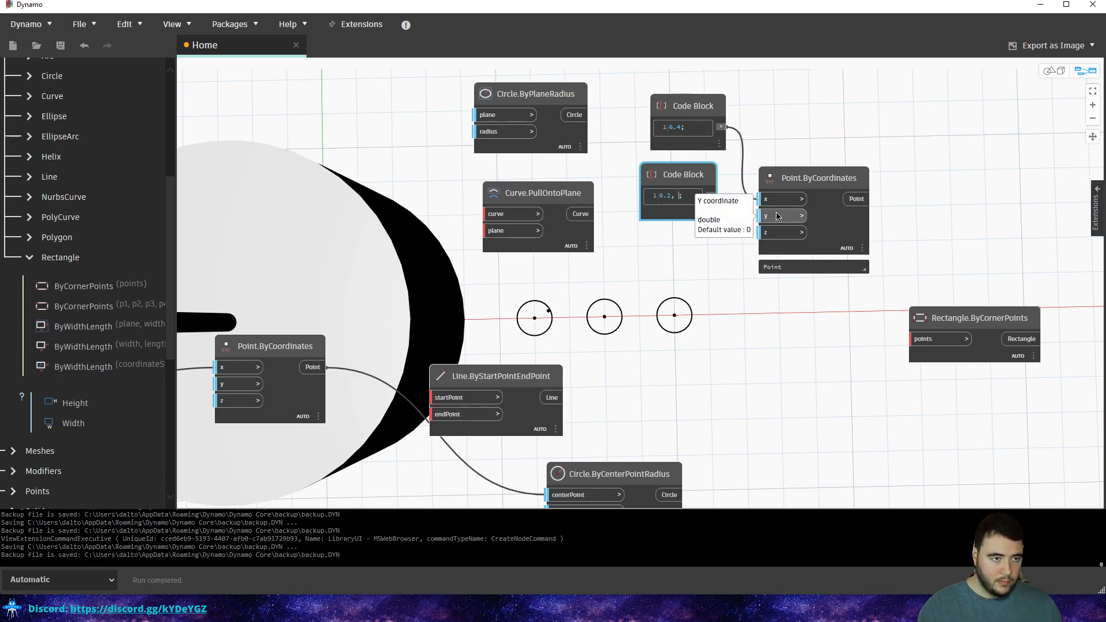
pyautogui.write('0')
pyautogui.press('BackSpace')
pyautogui.write('-')
pyautogui.write('0.2')
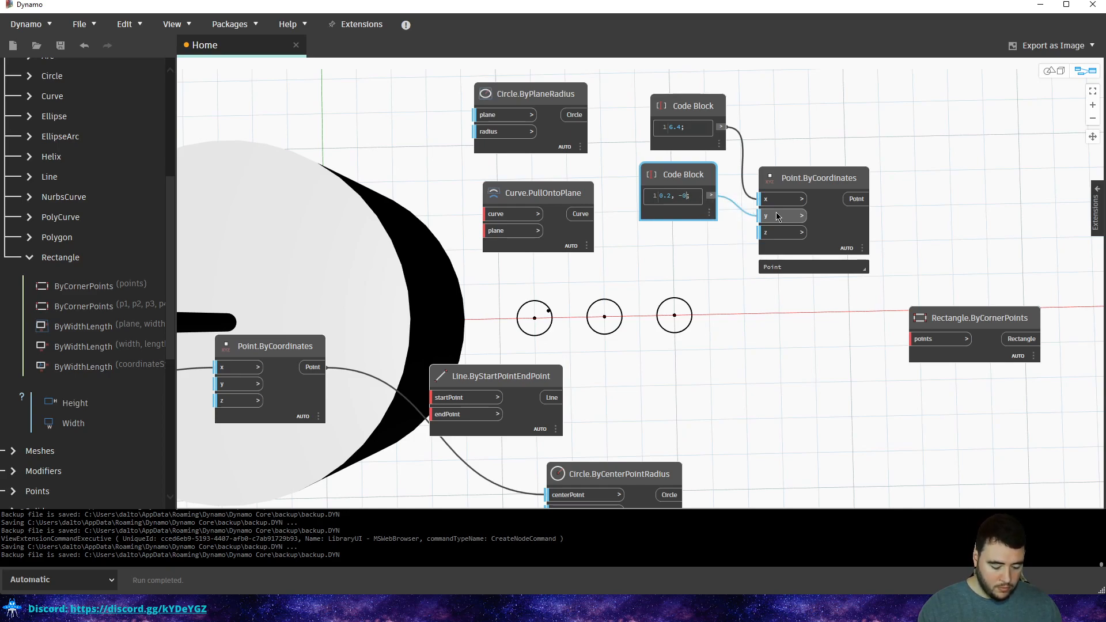
pyautogui.click(777, 129)
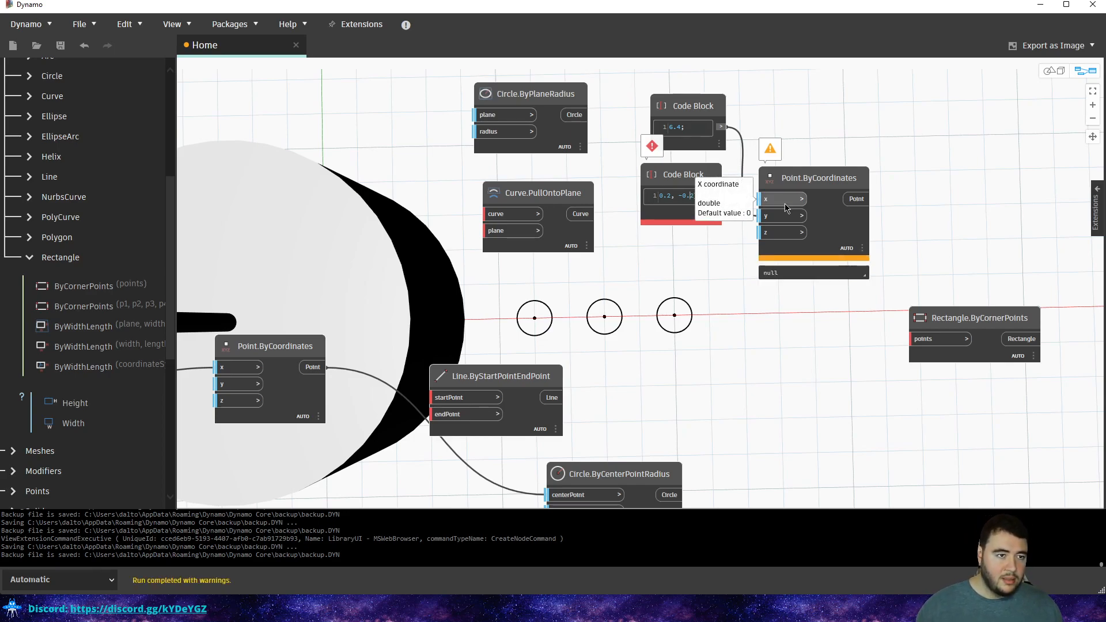
pyautogui.write('[')
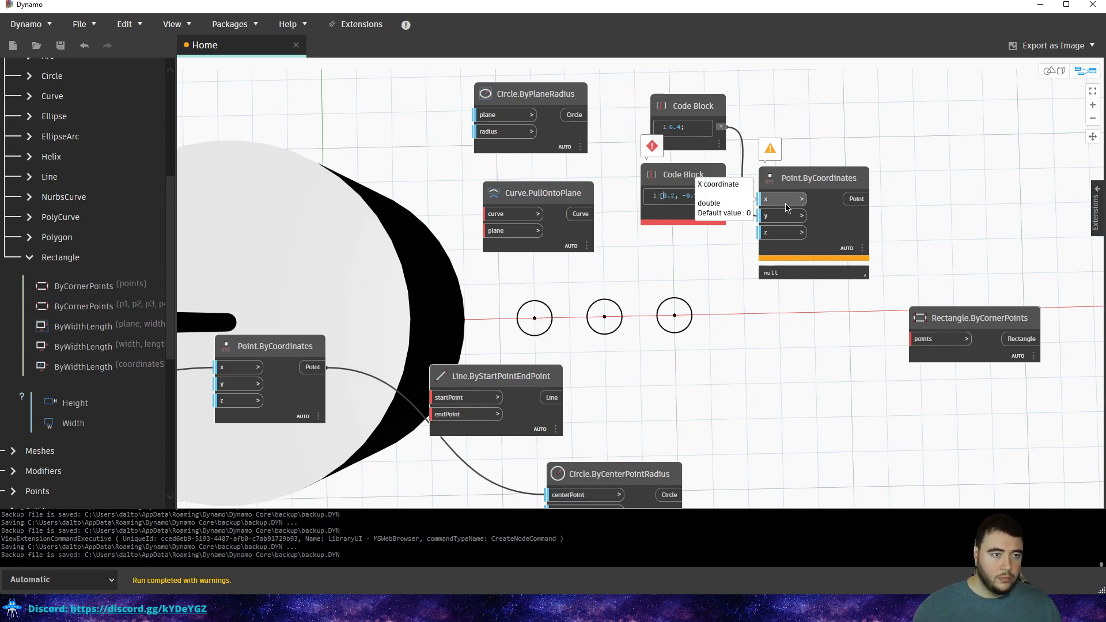
pyautogui.click(860, 128)
pyautogui.moveTo(704, 178); pyautogui.dragTo(702, 198)
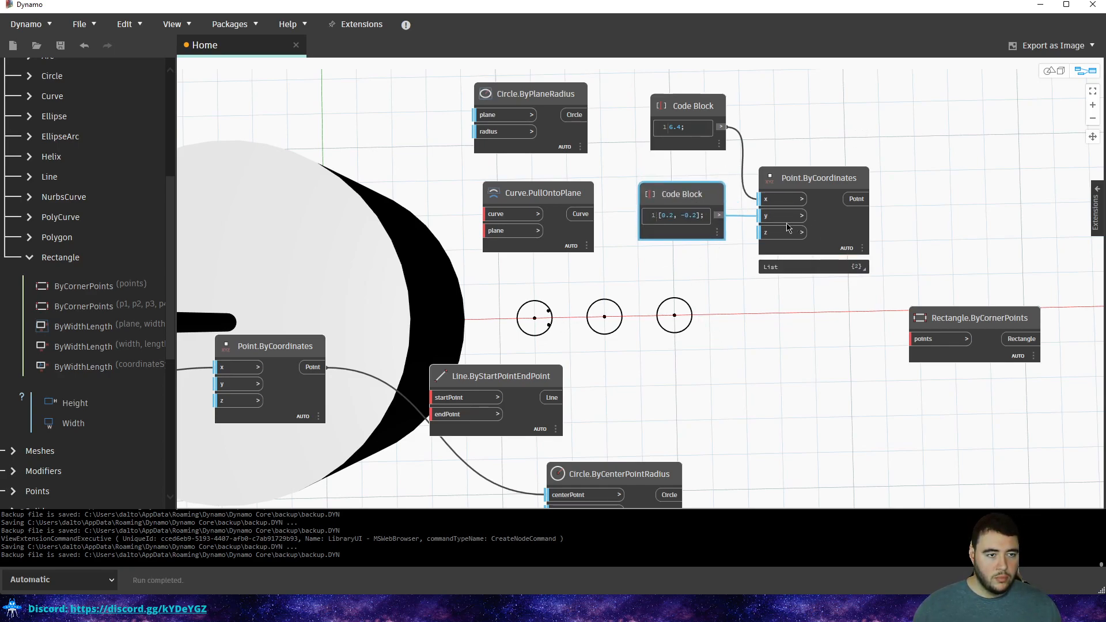
pyautogui.moveTo(788, 225); pyautogui.dragTo(773, 244, button='middle')
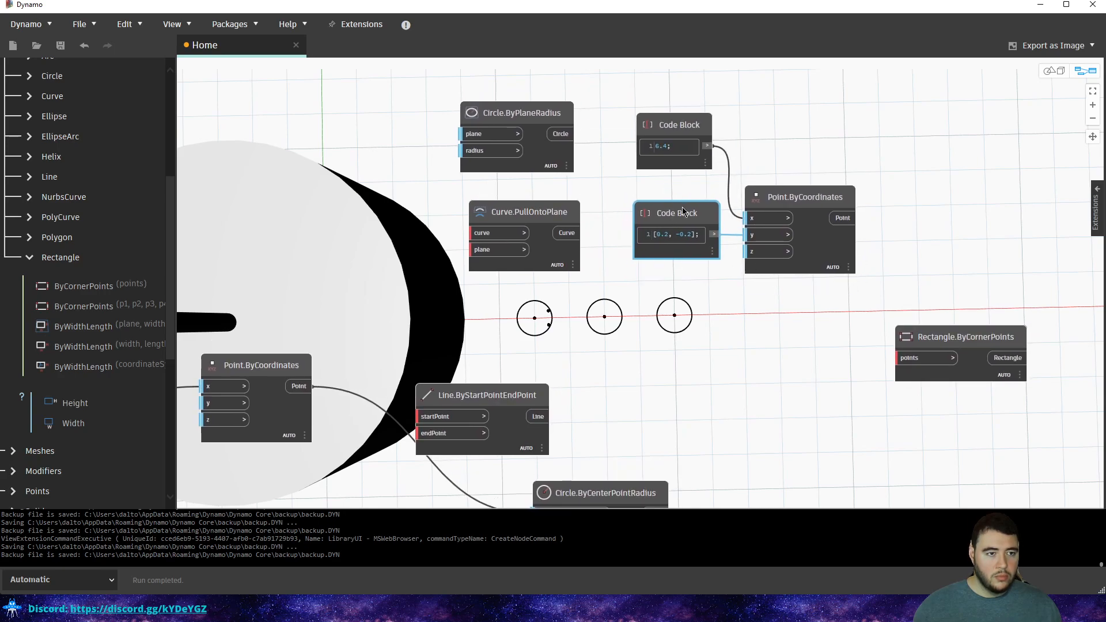
pyautogui.moveTo(680, 215); pyautogui.dragTo(672, 208)
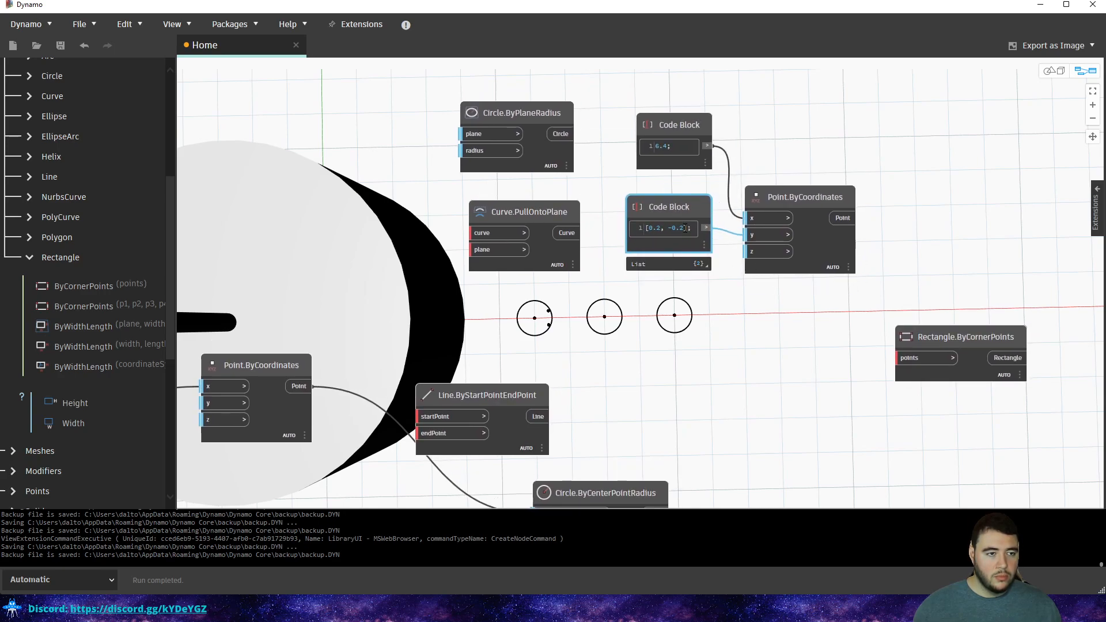
# Extend the y list to [0.2, -0.2, 0.2, -0.2] by pasting the pair, and tidy the nodes.
pyautogui.write(',')
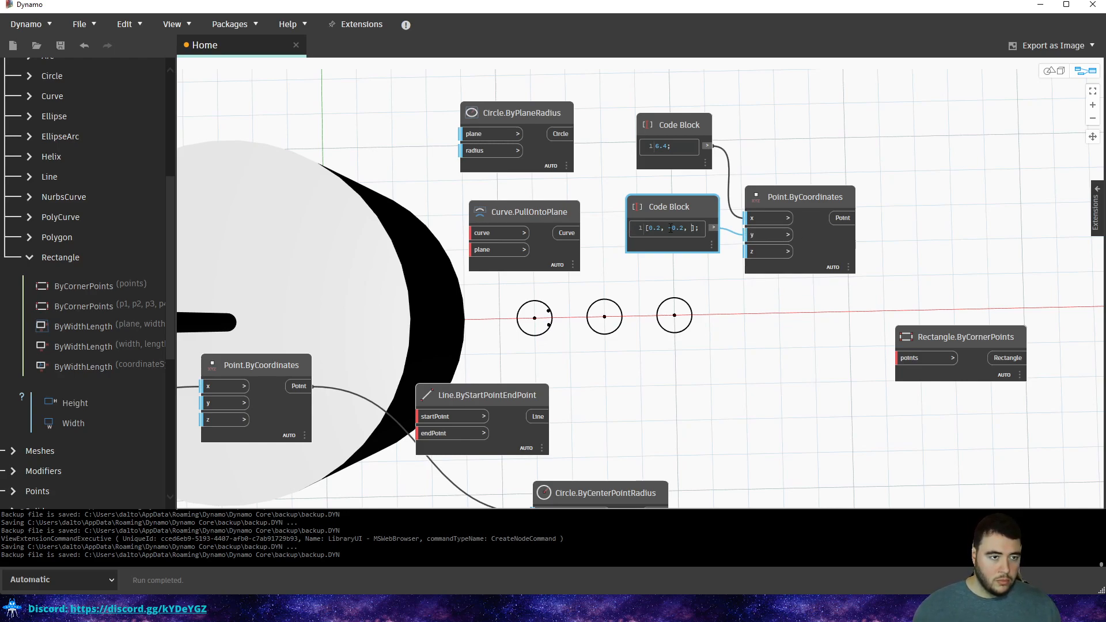
pyautogui.moveTo(684, 229); pyautogui.dragTo(645, 230)
pyautogui.hotkey('ctrl', 'c')
pyautogui.click(682, 239)
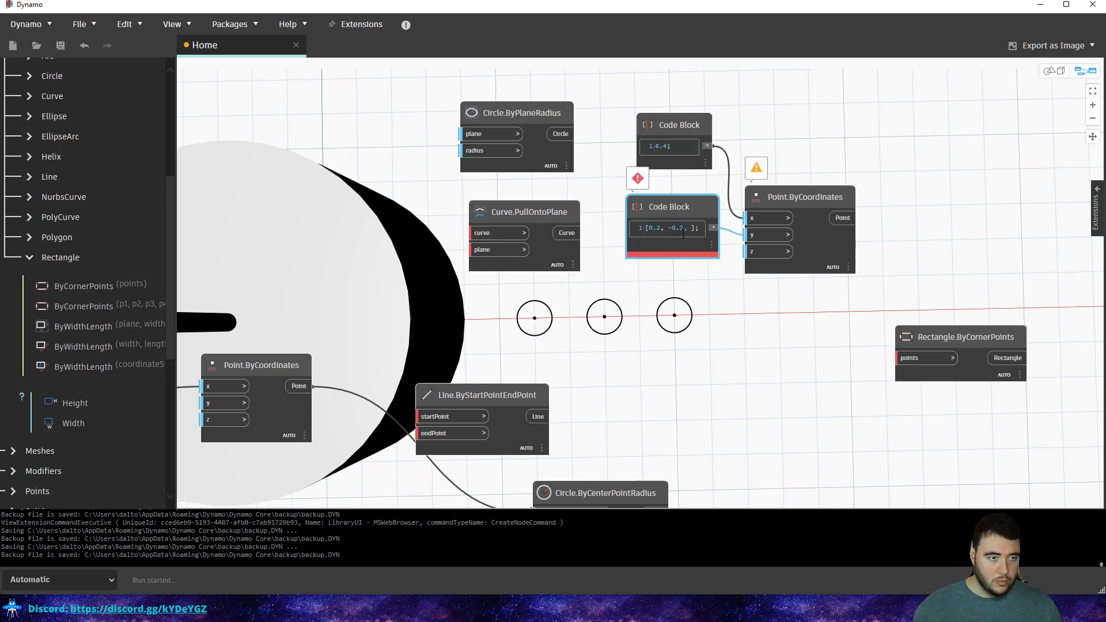
pyautogui.moveTo(684, 229); pyautogui.dragTo(652, 229)
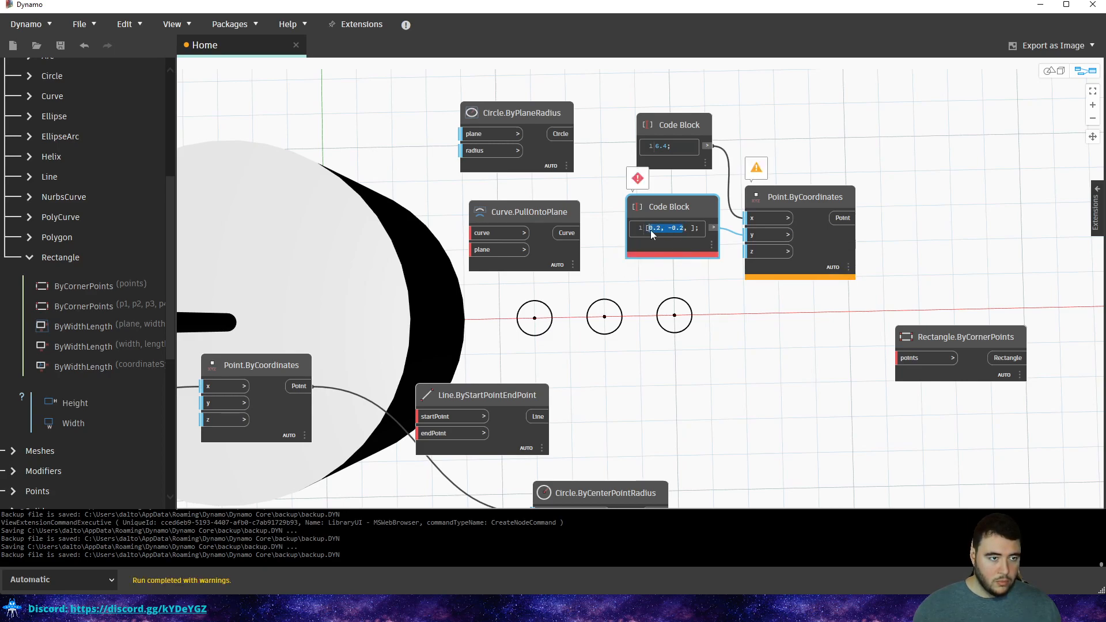
pyautogui.click(692, 228)
pyautogui.hotkey('ctrl', 'v')
pyautogui.moveTo(814, 197); pyautogui.dragTo(850, 197)
pyautogui.moveTo(736, 210); pyautogui.dragTo(725, 209)
# Change the x Code Block to the list [6.4, 9.6].
pyautogui.click(780, 146)
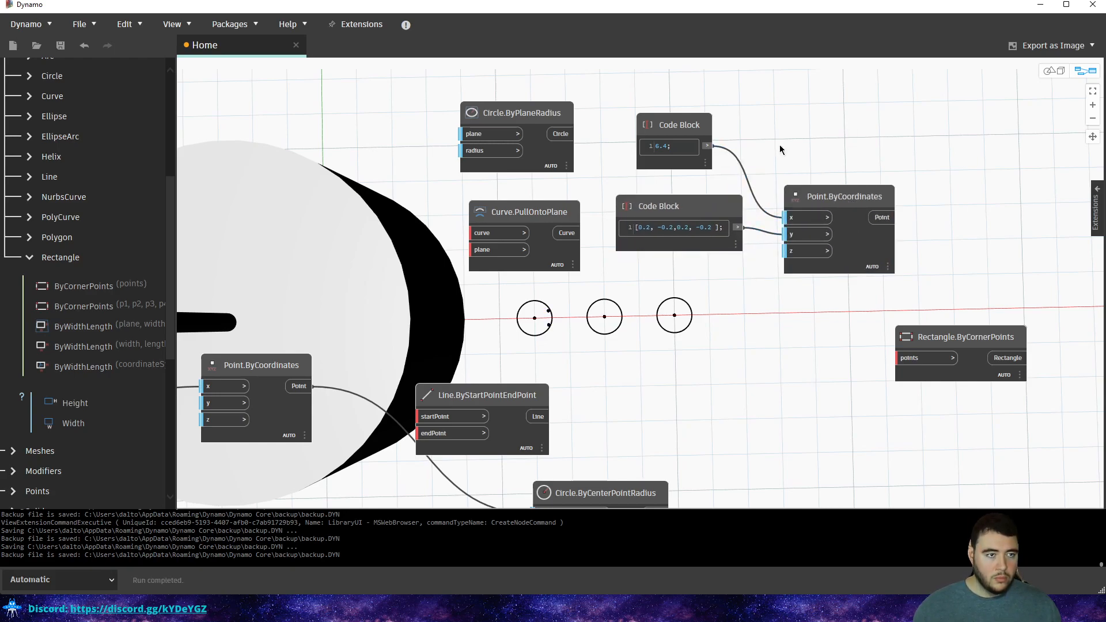
pyautogui.click(659, 146)
pyautogui.write('[')
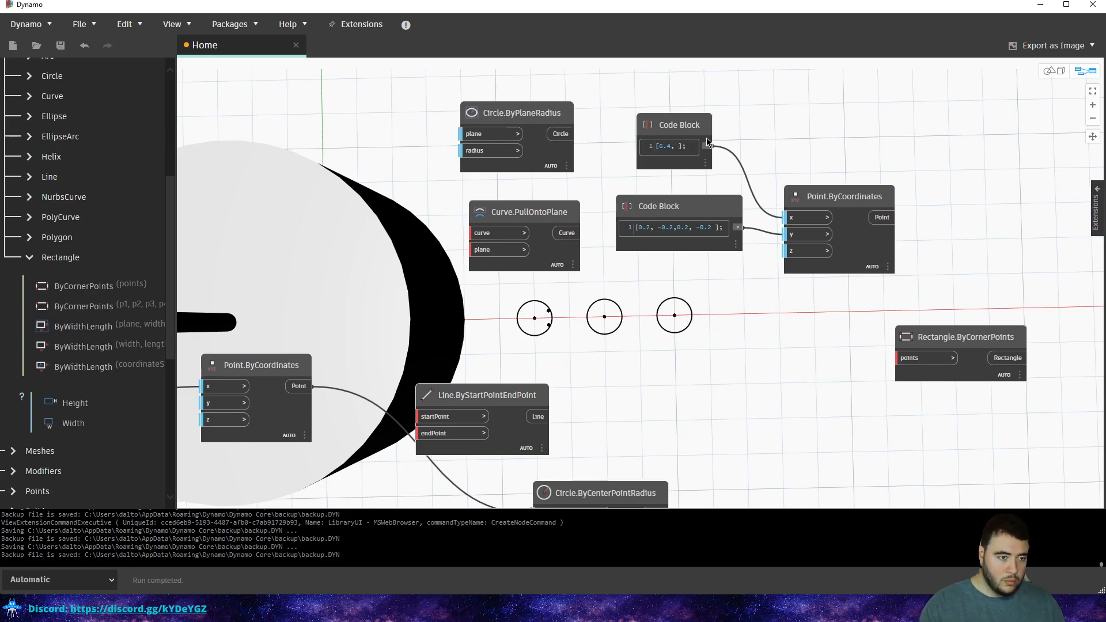
pyautogui.write(', 10')
pyautogui.click(827, 161)
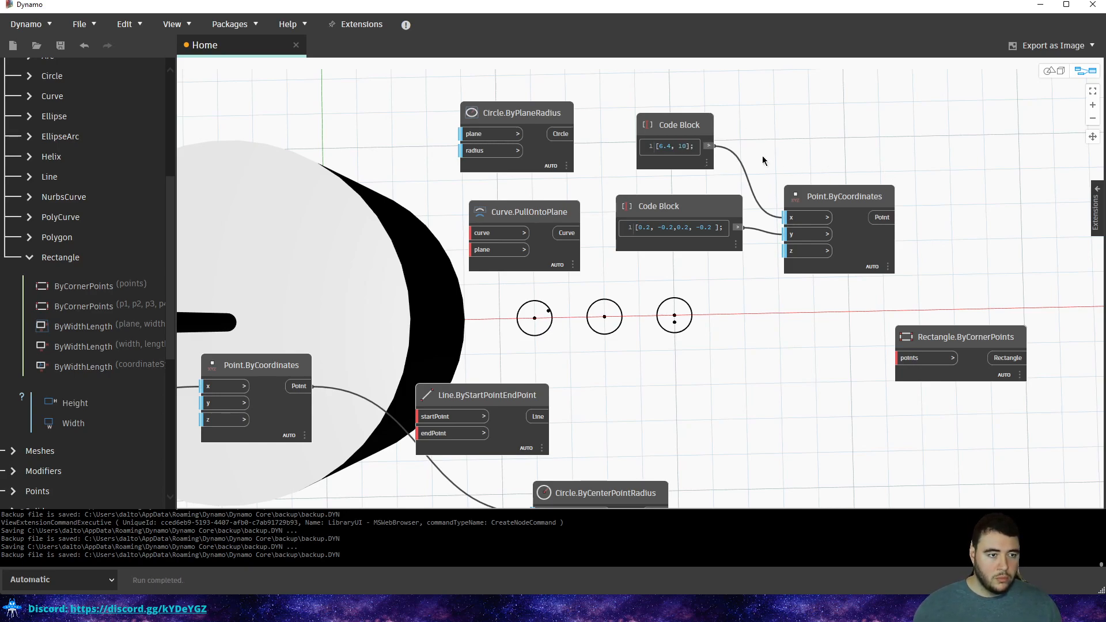
pyautogui.click(689, 145)
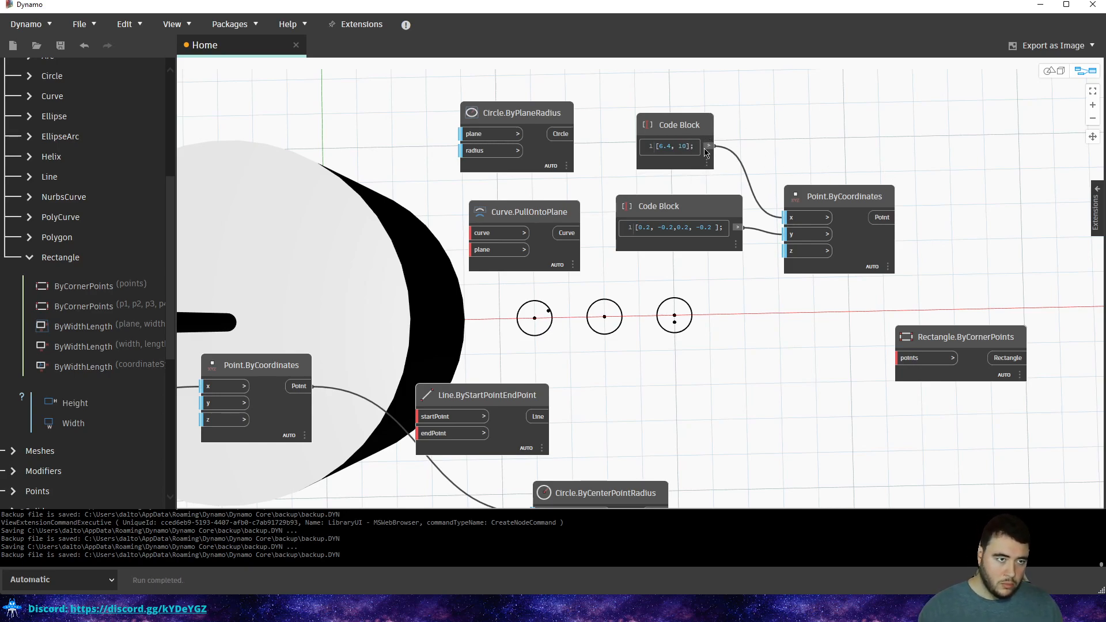
pyautogui.press('BackSpace')
pyautogui.press('BackSpace')
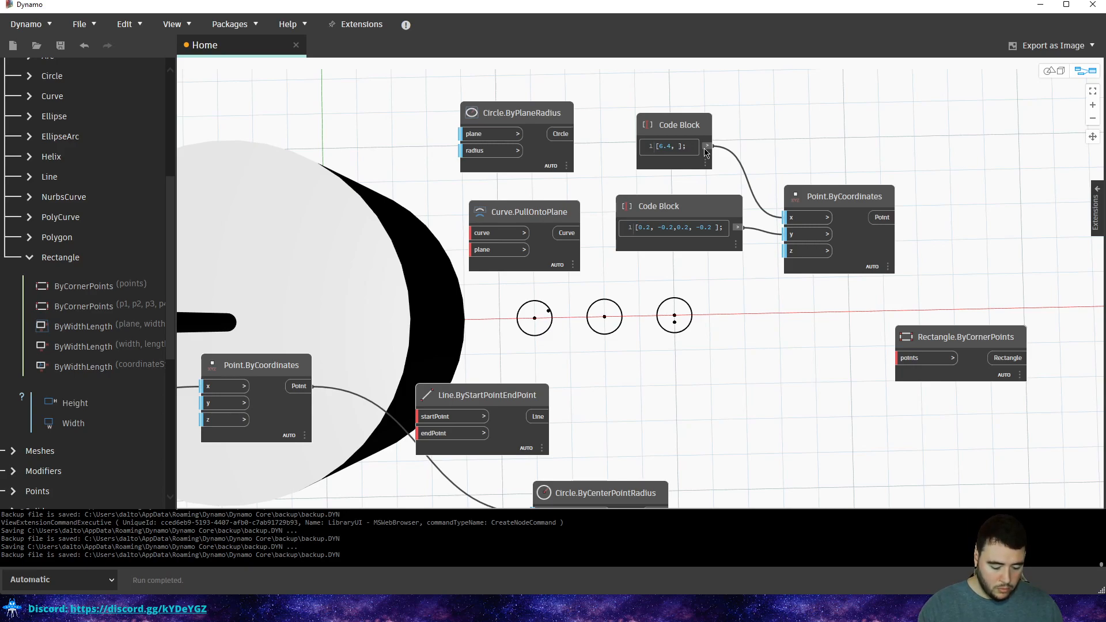
pyautogui.write('9.6')
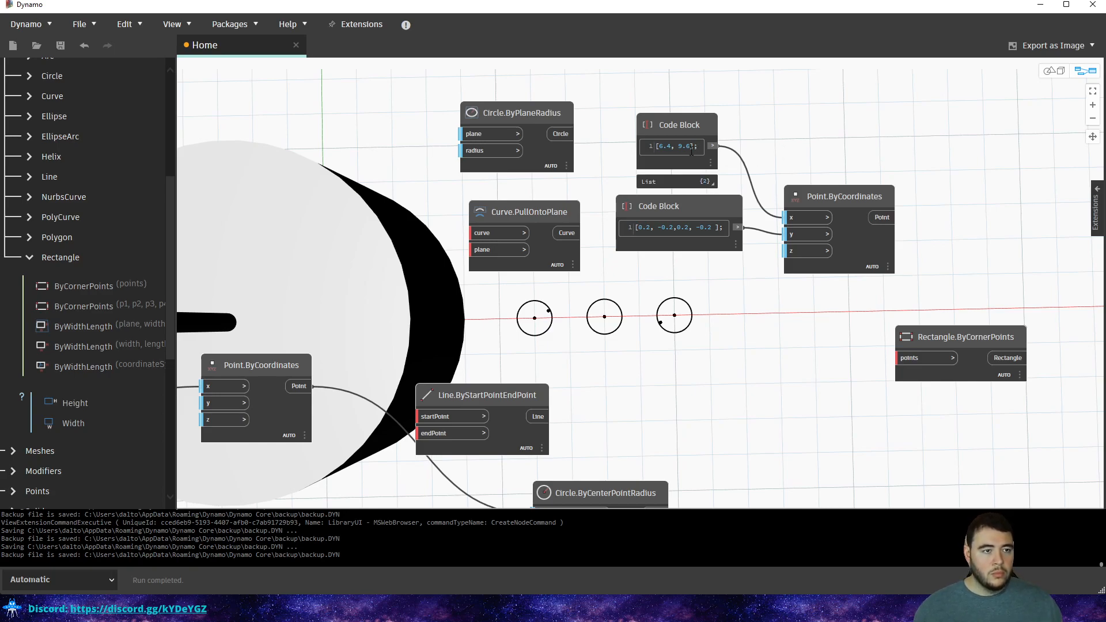
# Turn on list levels for the x input and reposition the lower Code Block.
pyautogui.click(828, 232)
pyautogui.click(718, 214)
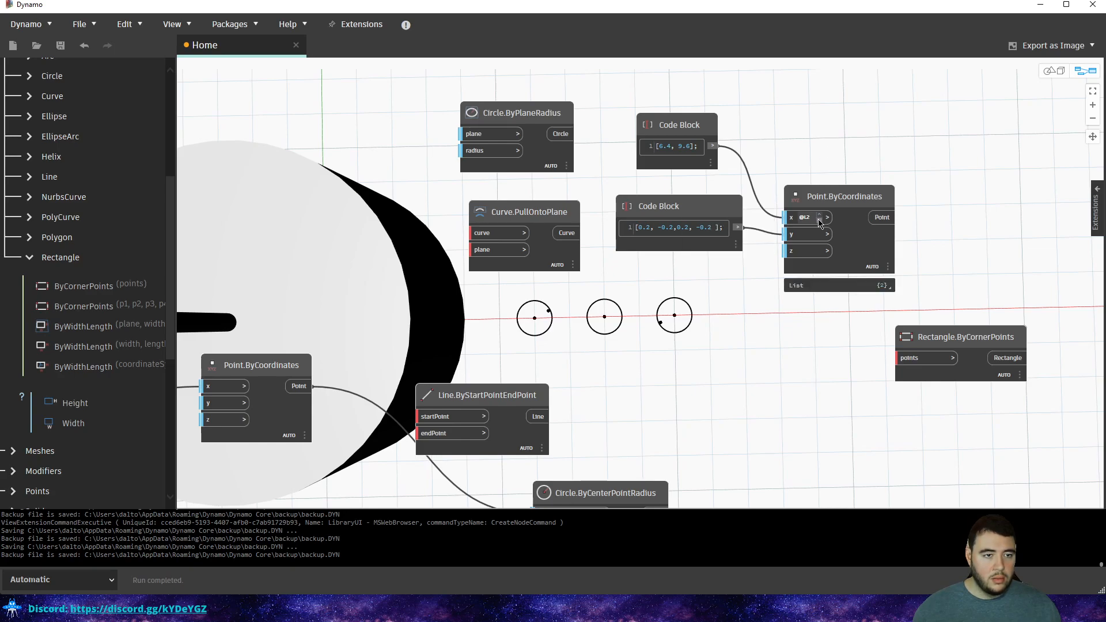
pyautogui.moveTo(709, 184)
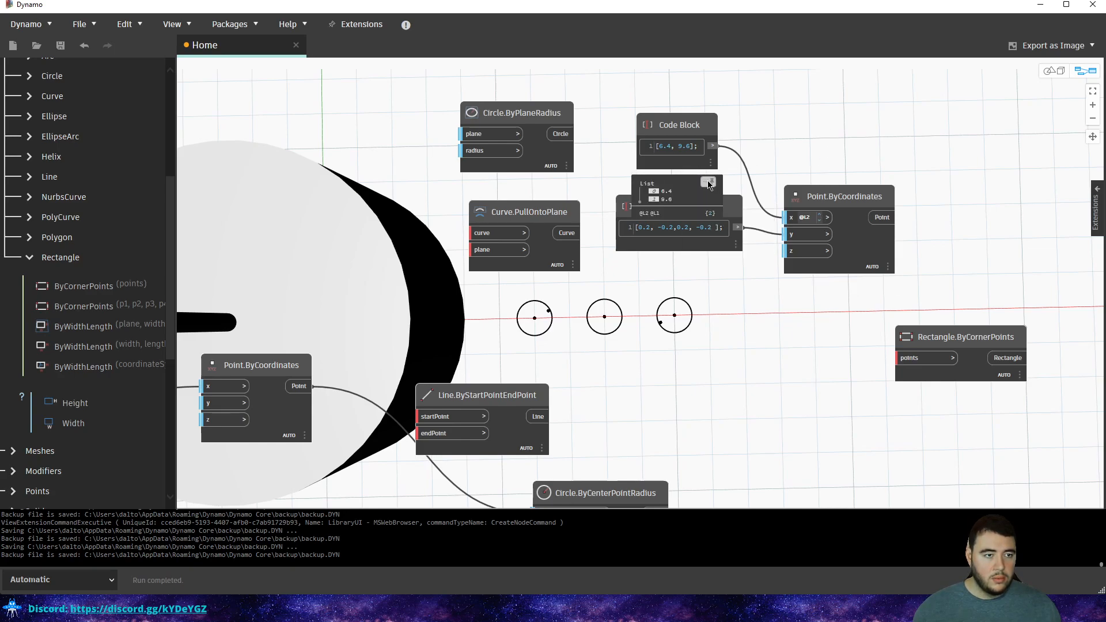
pyautogui.moveTo(715, 209); pyautogui.dragTo(712, 199)
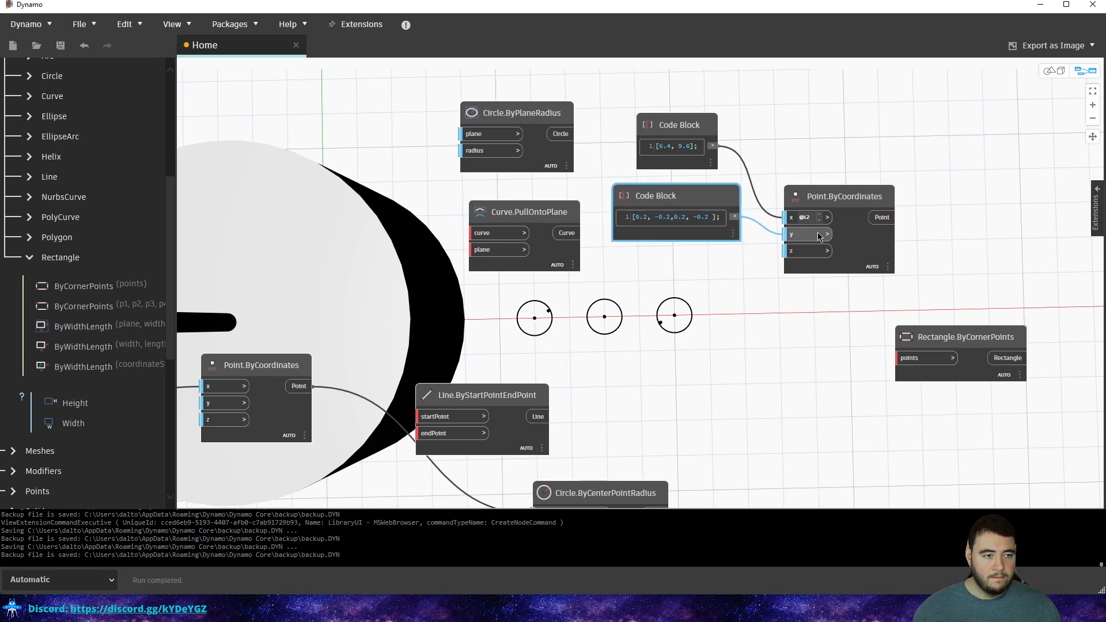
pyautogui.click(805, 93)
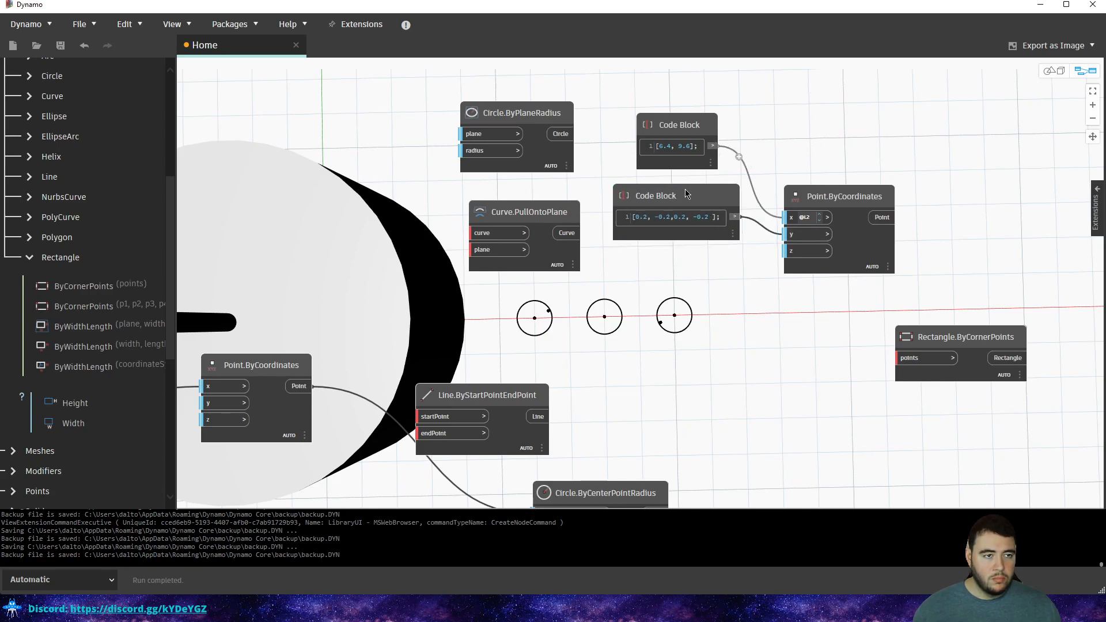
pyautogui.moveTo(688, 195); pyautogui.dragTo(692, 202)
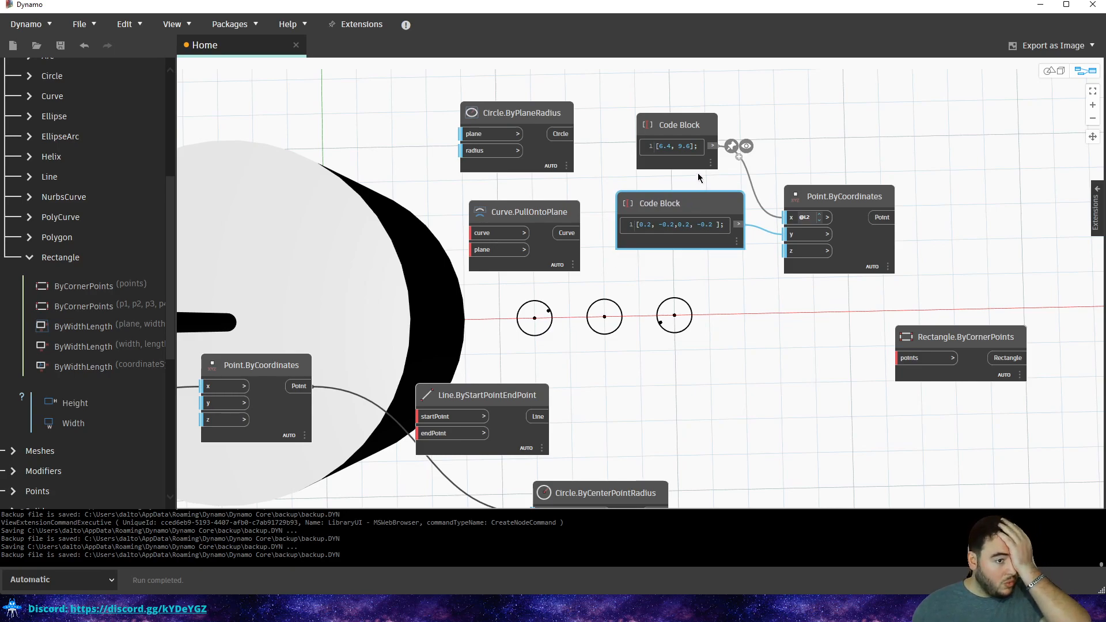
pyautogui.moveTo(821, 234)
pyautogui.click(778, 93)
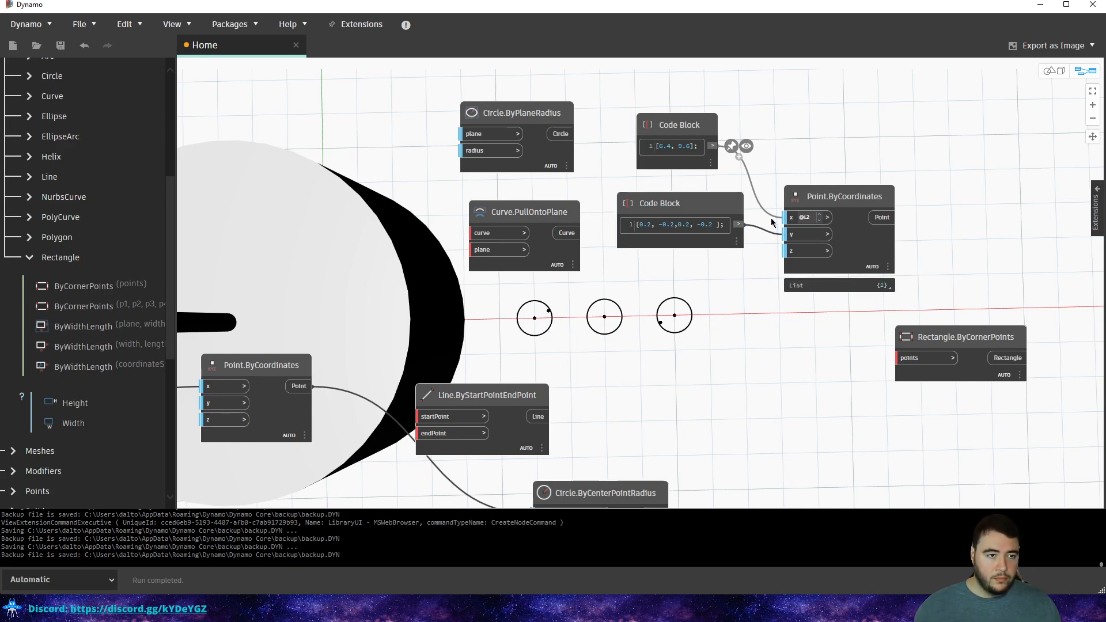
# Rewrite the y values as the nested list [[0.2, -0.2],[0.2, -0.2]] and rearrange both Code Blocks.
pyautogui.click(678, 228)
pyautogui.press('BackSpace')
pyautogui.write(']')
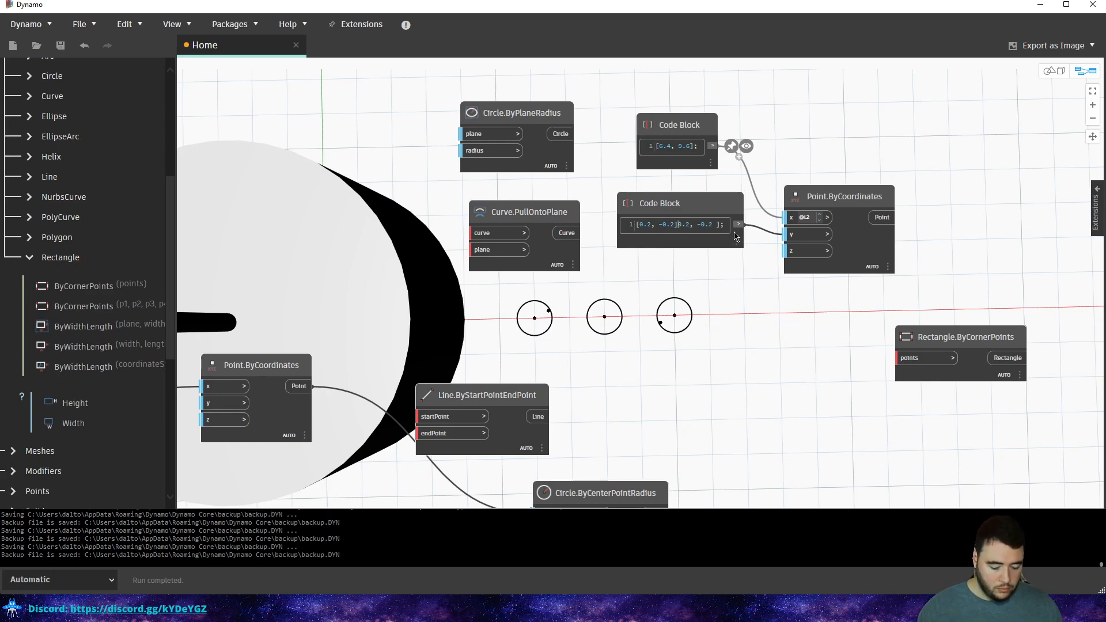
pyautogui.write(',[')
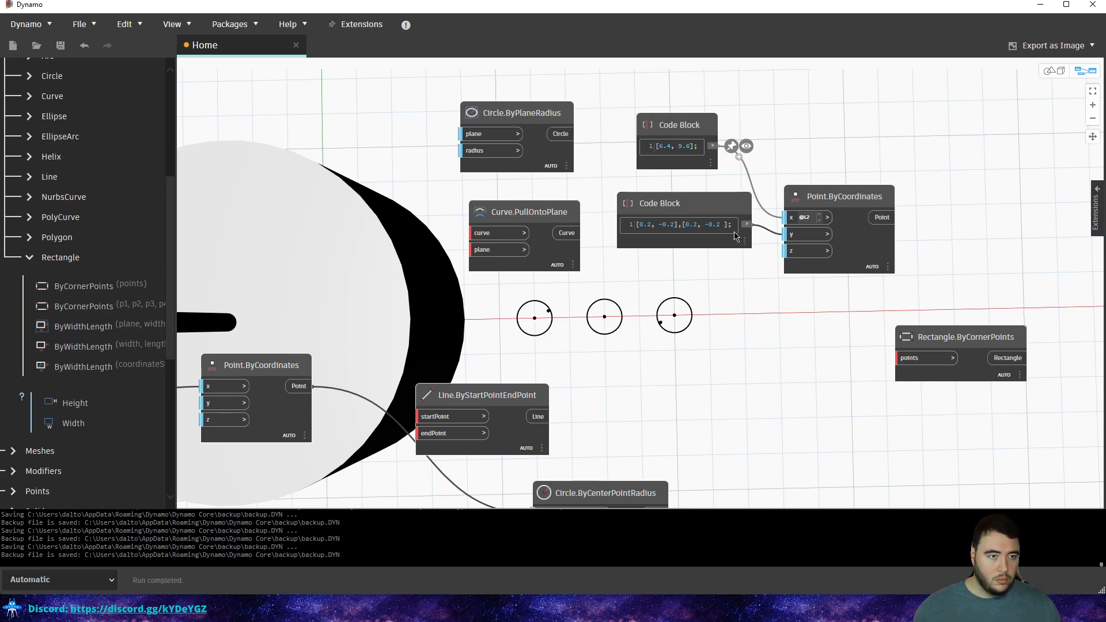
pyautogui.click(831, 138)
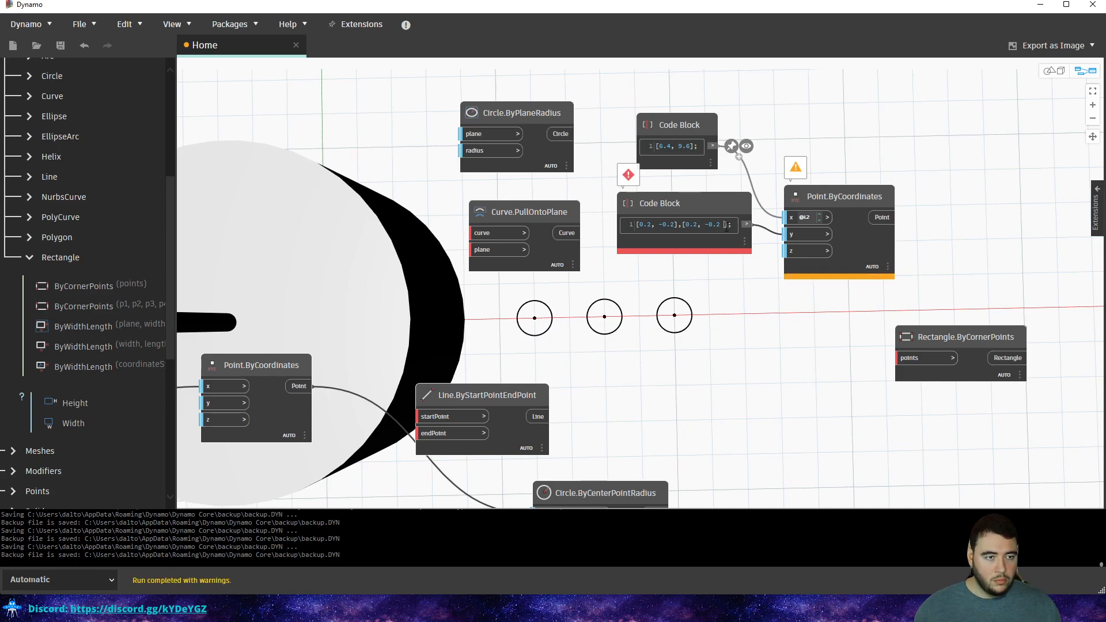
pyautogui.write('],')
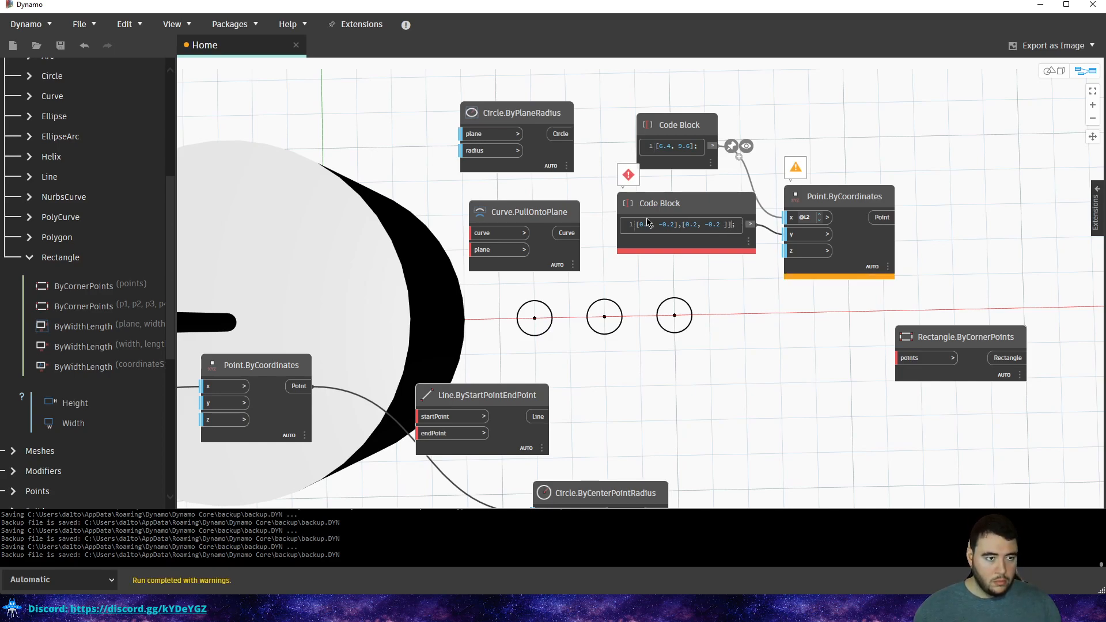
pyautogui.write('[')
pyautogui.click(795, 113)
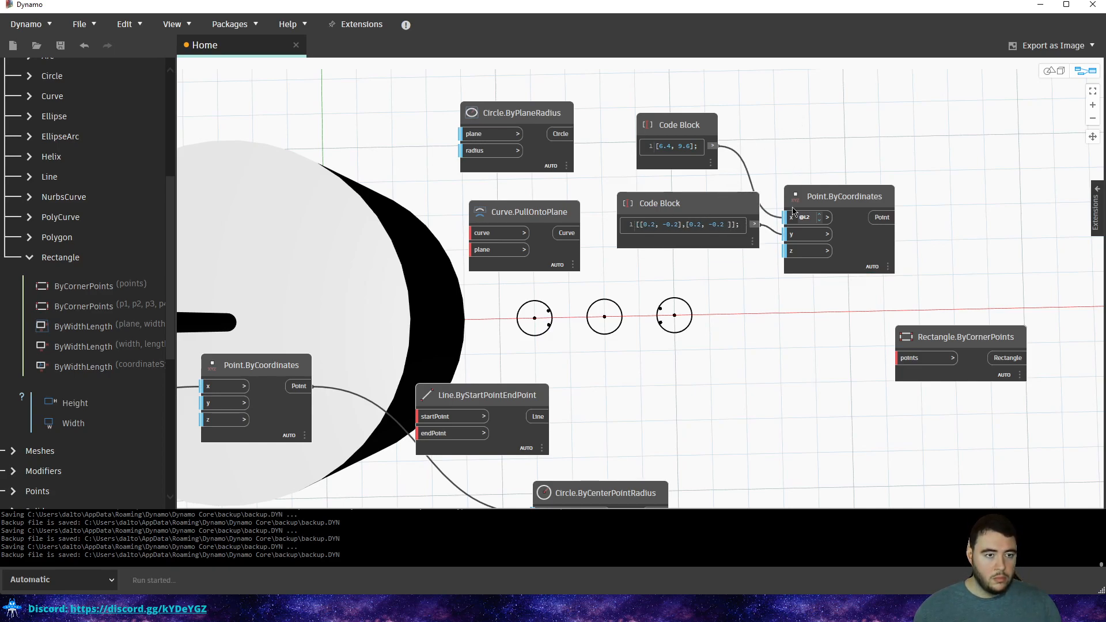
pyautogui.moveTo(710, 204); pyautogui.dragTo(703, 225)
pyautogui.moveTo(704, 140); pyautogui.dragTo(735, 172)
# Try wiring the points into Rectangle.ByCornerPoints, then detach the wire and move the rectangle up-right.
pyautogui.hotkey('ctrl', 'b')
pyautogui.hotkey('ctrl', 'b')
pyautogui.click(883, 217)
pyautogui.click(899, 354)
pyautogui.click(906, 367)
pyautogui.click(906, 360)
pyautogui.click(937, 222)
pyautogui.moveTo(929, 289); pyautogui.dragTo(802, 310, button='middle')
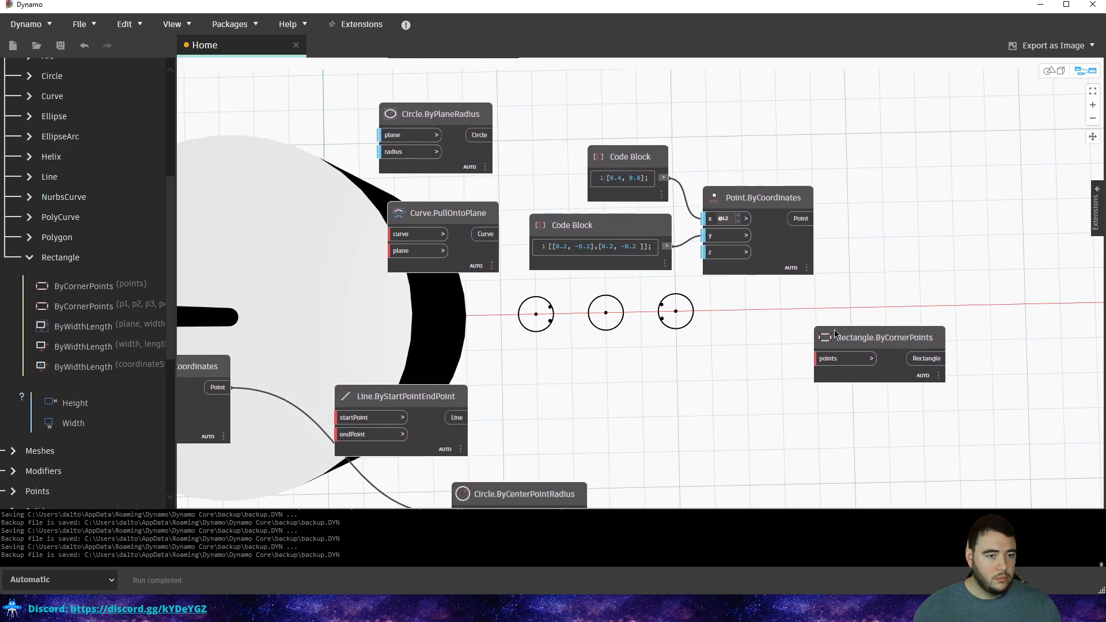
pyautogui.moveTo(845, 344); pyautogui.dragTo(920, 324)
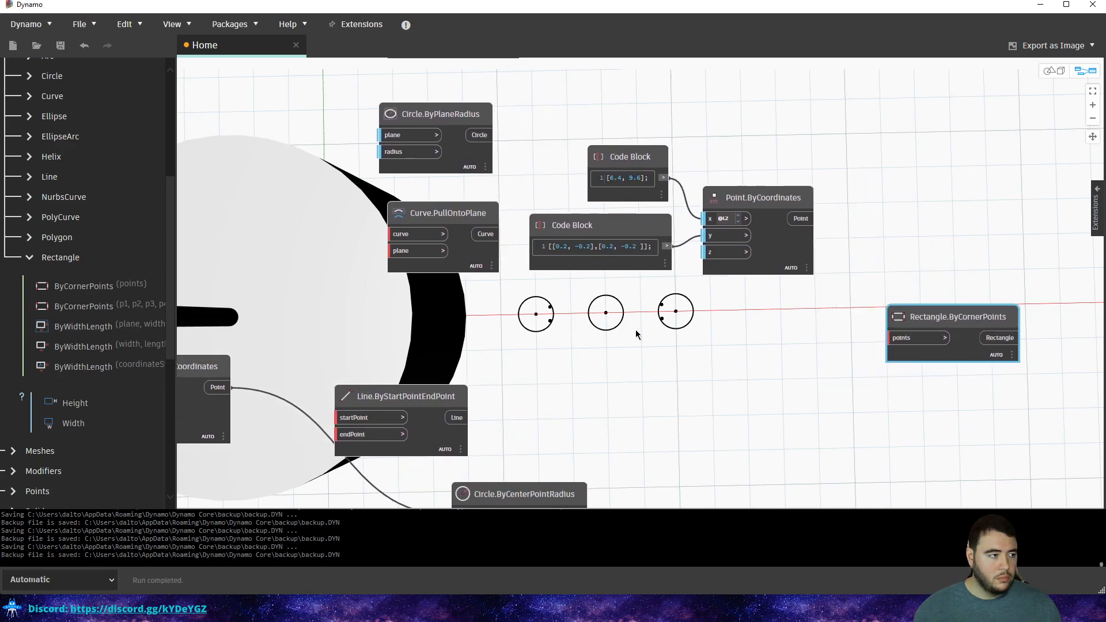
# Add a Rectangle.ByCornerPoints (p1, p2, p3, p4) node and move Point.ByCoordinates up.
pyautogui.click(117, 306)
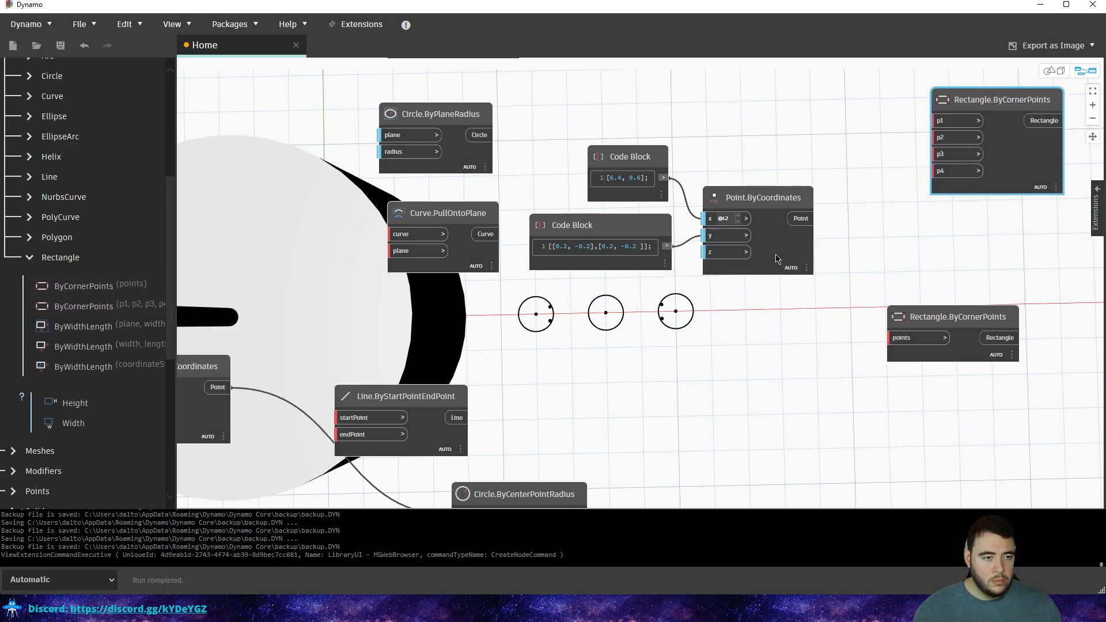
pyautogui.moveTo(792, 272)
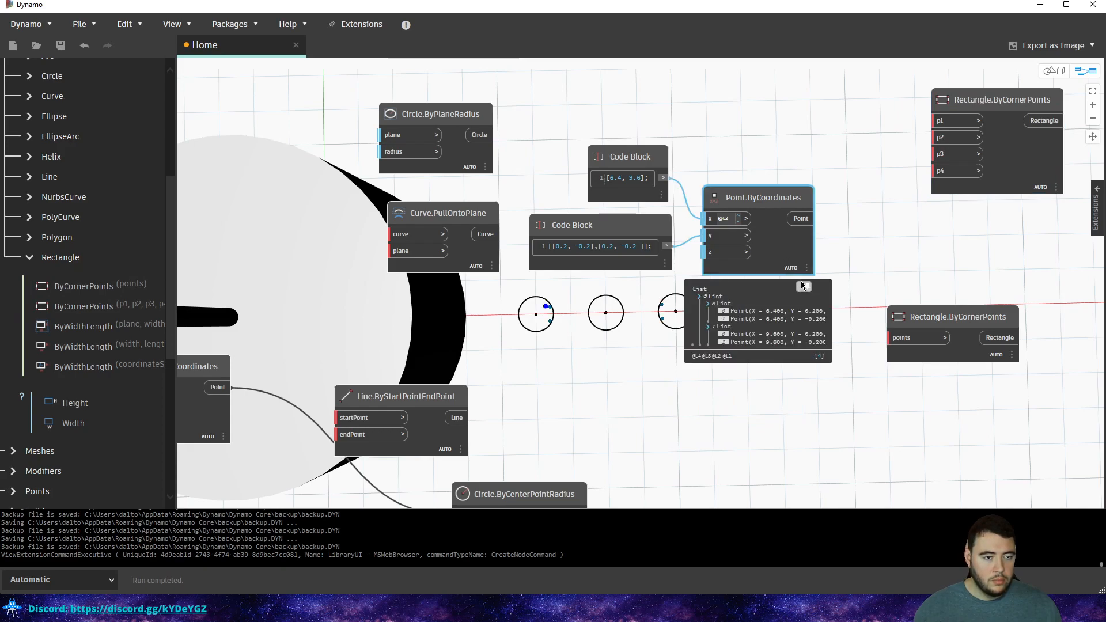
pyautogui.moveTo(760, 196); pyautogui.dragTo(773, 114)
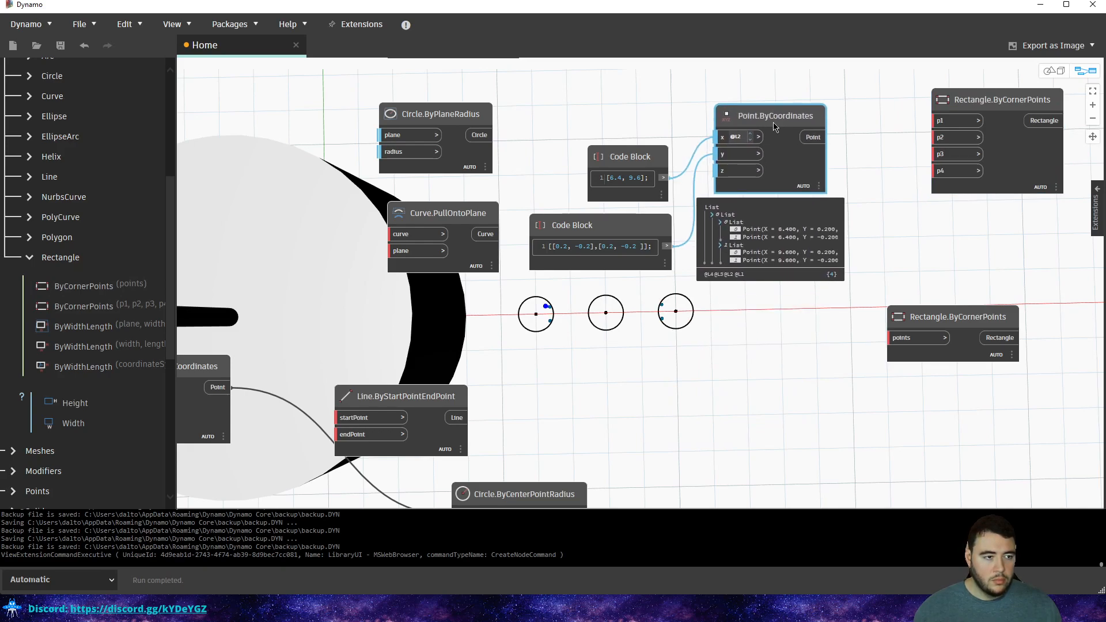
# Check each of Point.ByCoordinates' four preview points to see where they lie on the circles.
pyautogui.click(767, 230)
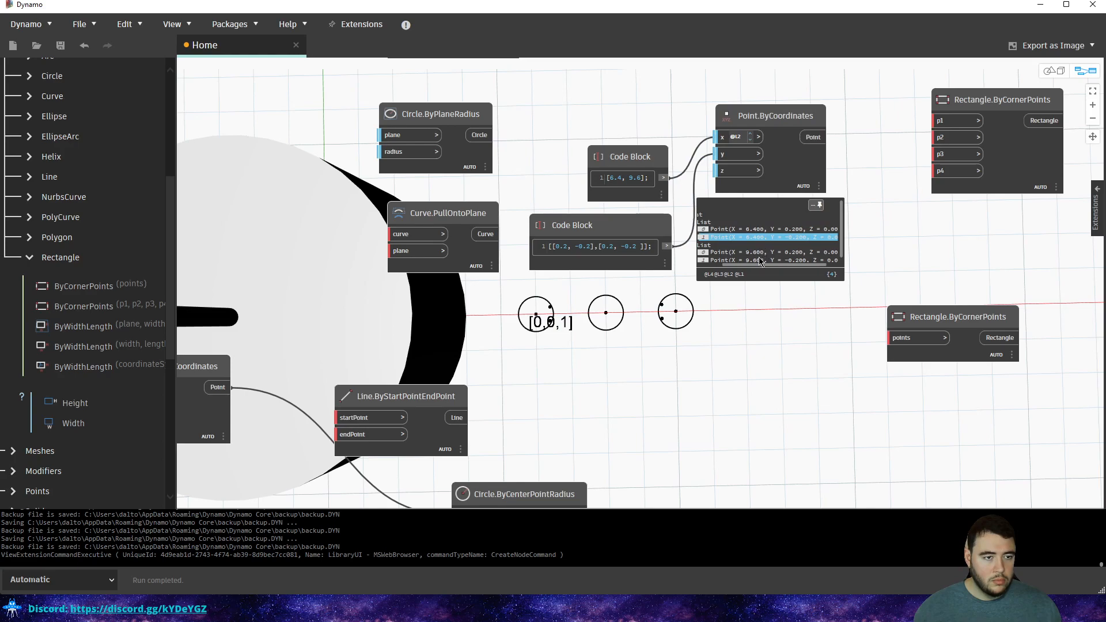
pyautogui.click(759, 253)
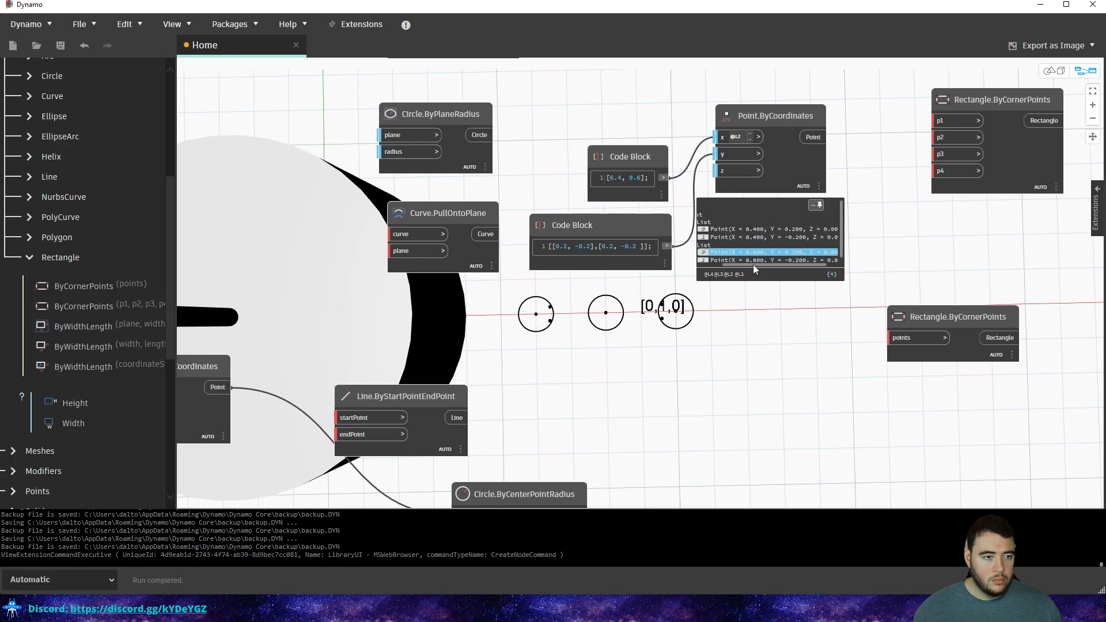
pyautogui.click(750, 261)
pyautogui.click(744, 249)
pyautogui.click(744, 257)
pyautogui.click(744, 250)
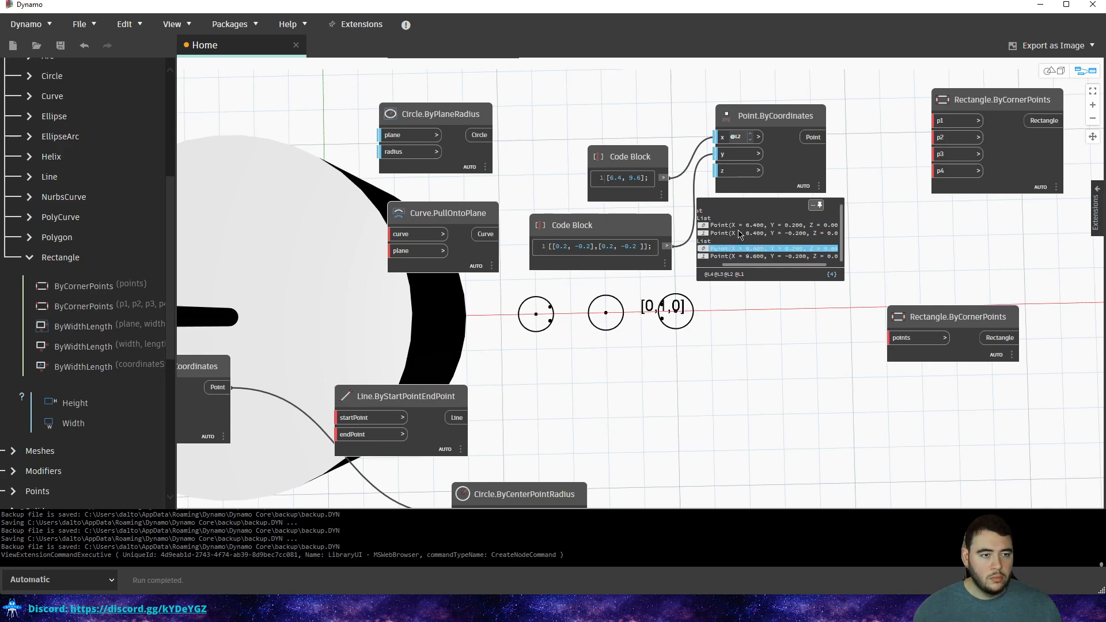
pyautogui.click(739, 233)
pyautogui.click(739, 233)
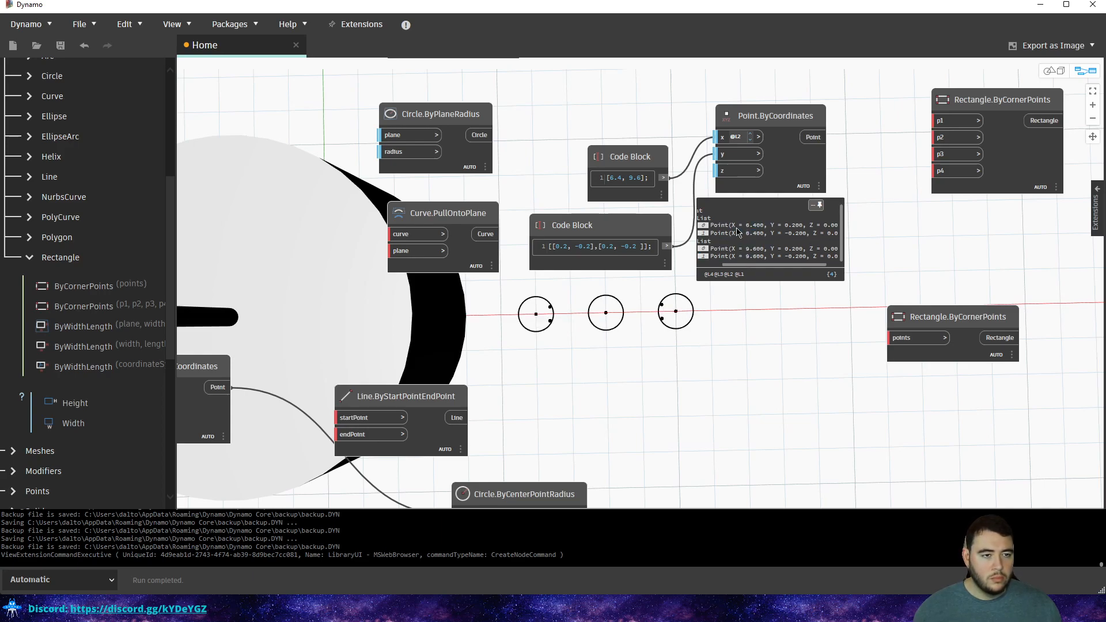
pyautogui.click(737, 224)
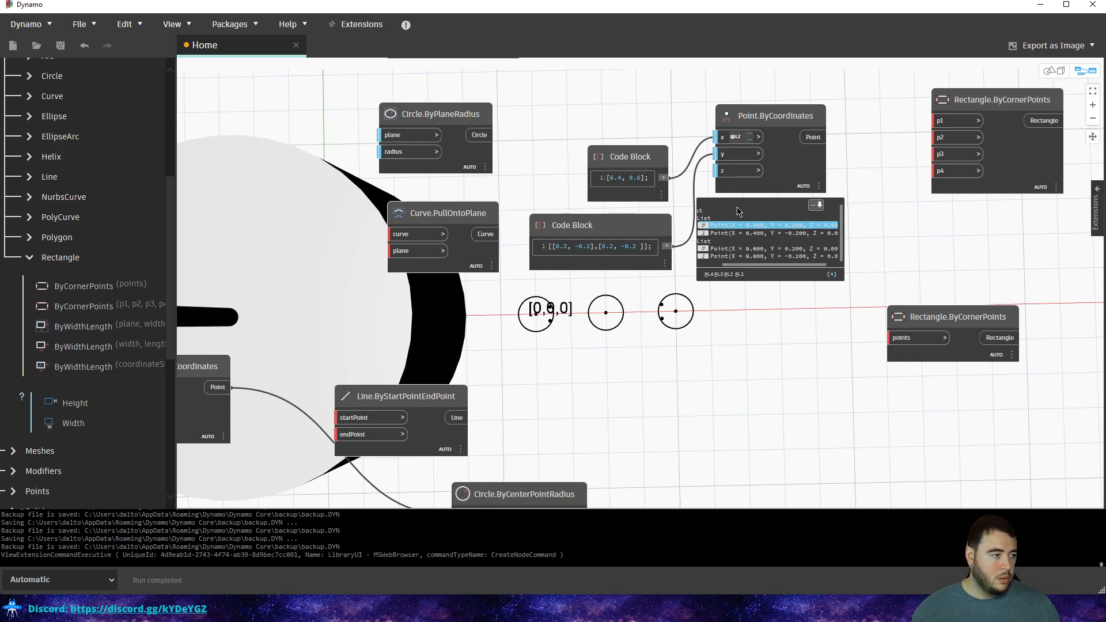
pyautogui.moveTo(817, 276); pyautogui.dragTo(772, 291, button='middle')
# Add a List.Flatten node via 'flatten' search and feed Point.ByCoordinates' points into it.
pyautogui.rightClick(844, 265)
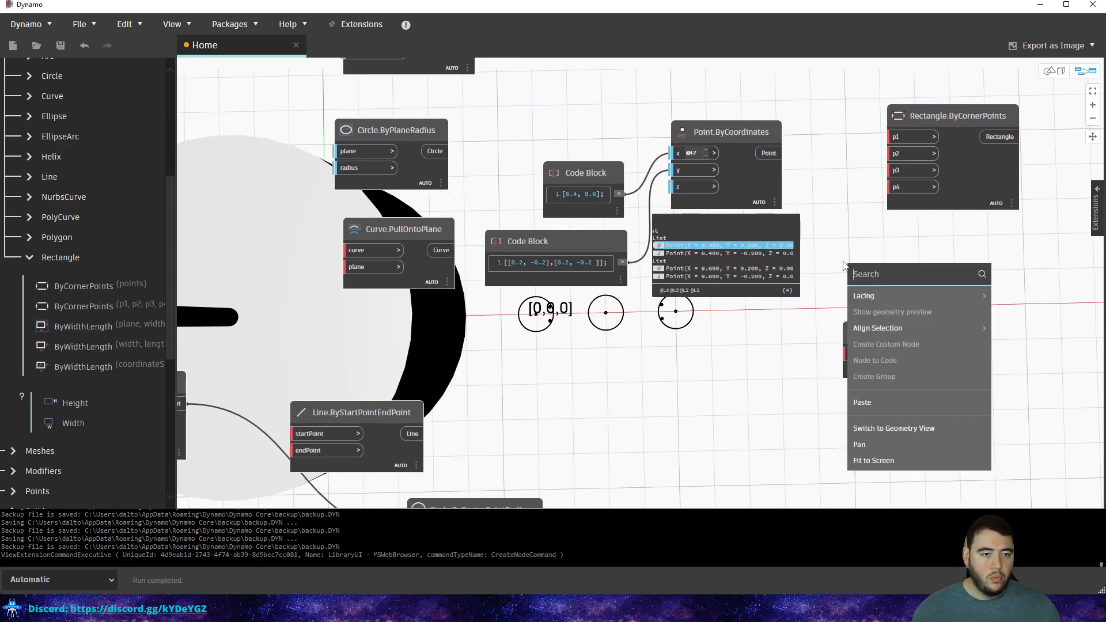
pyautogui.write('f')
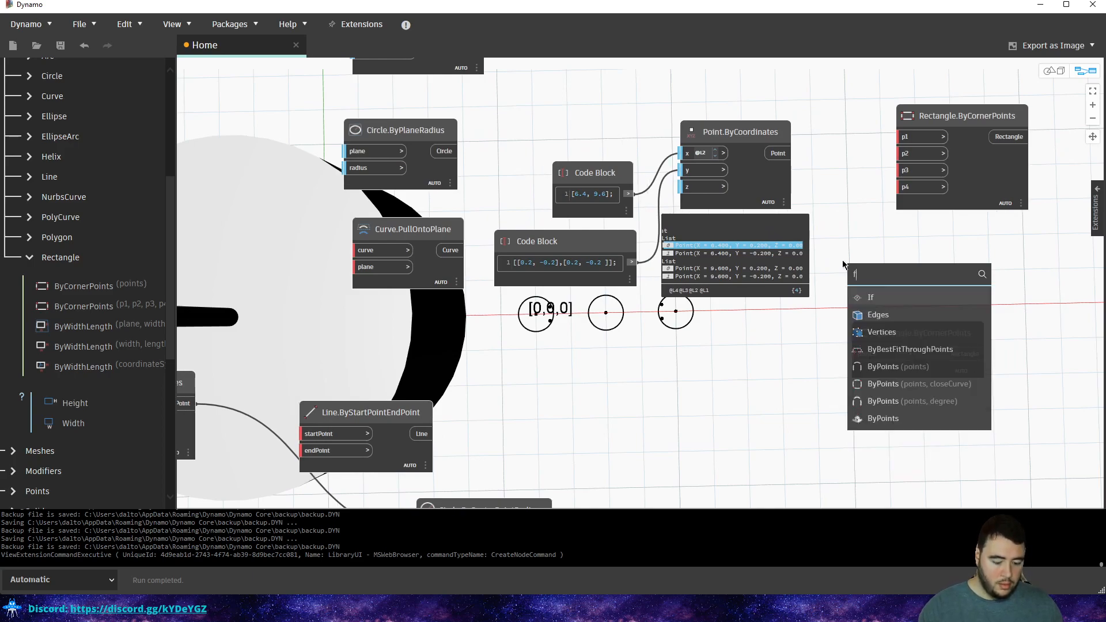
pyautogui.write('latten')
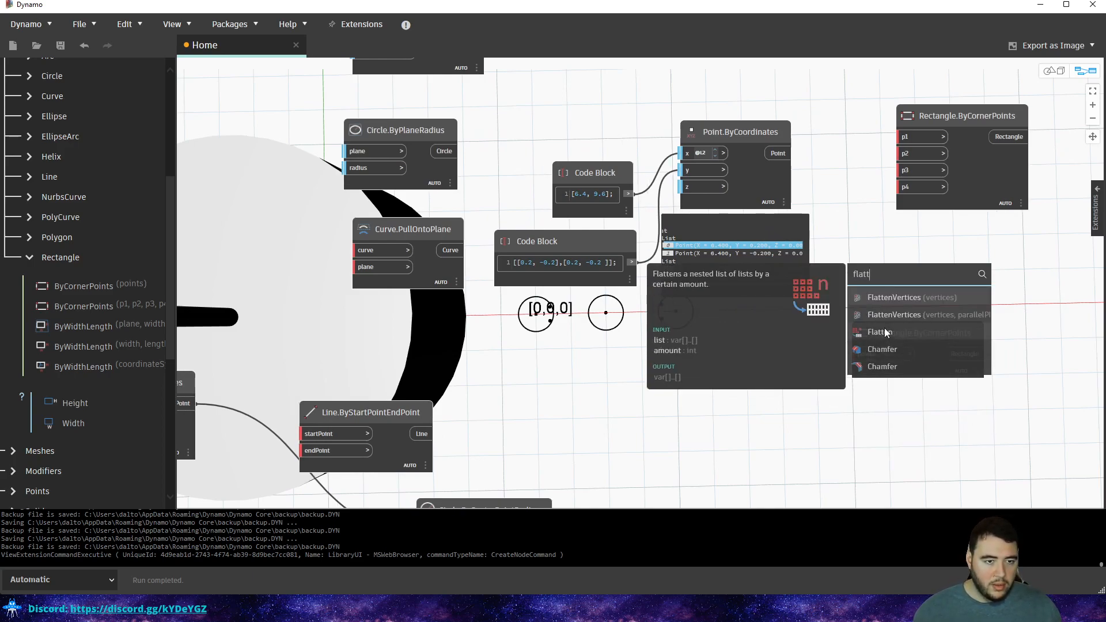
pyautogui.click(887, 331)
pyautogui.moveTo(909, 339); pyautogui.dragTo(891, 249)
pyautogui.click(779, 153)
pyautogui.click(875, 270)
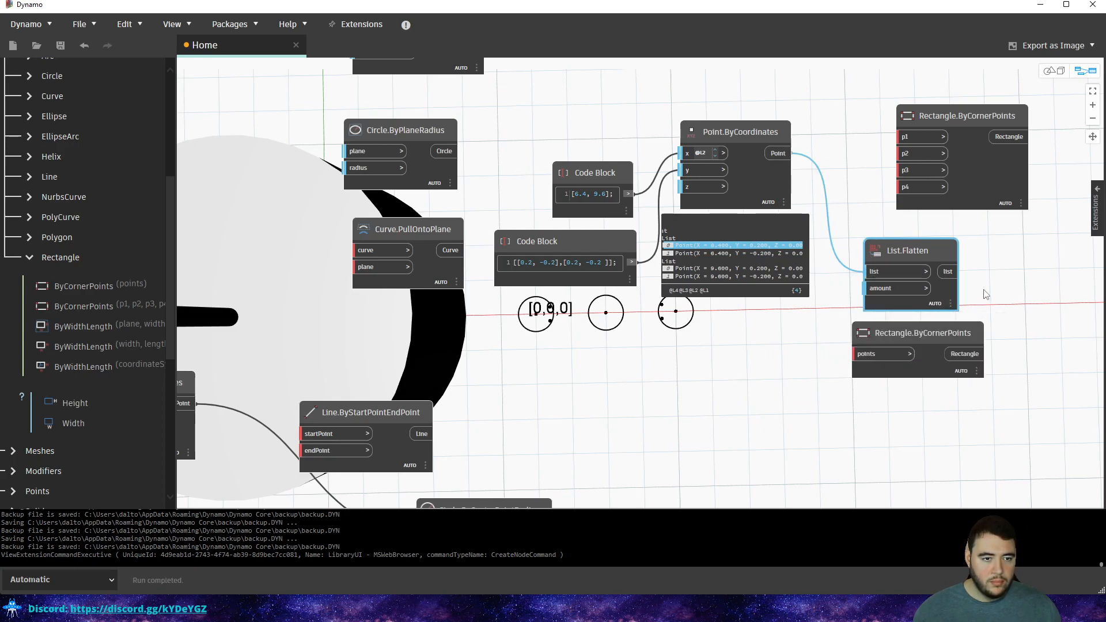
# Connect the flattened points to Rectangle.ByCornerPoints and pan around to review the result.
pyautogui.moveTo(949, 324); pyautogui.dragTo(832, 326, button='middle')
pyautogui.moveTo(831, 326); pyautogui.dragTo(983, 303)
pyautogui.click(831, 274)
pyautogui.click(932, 321)
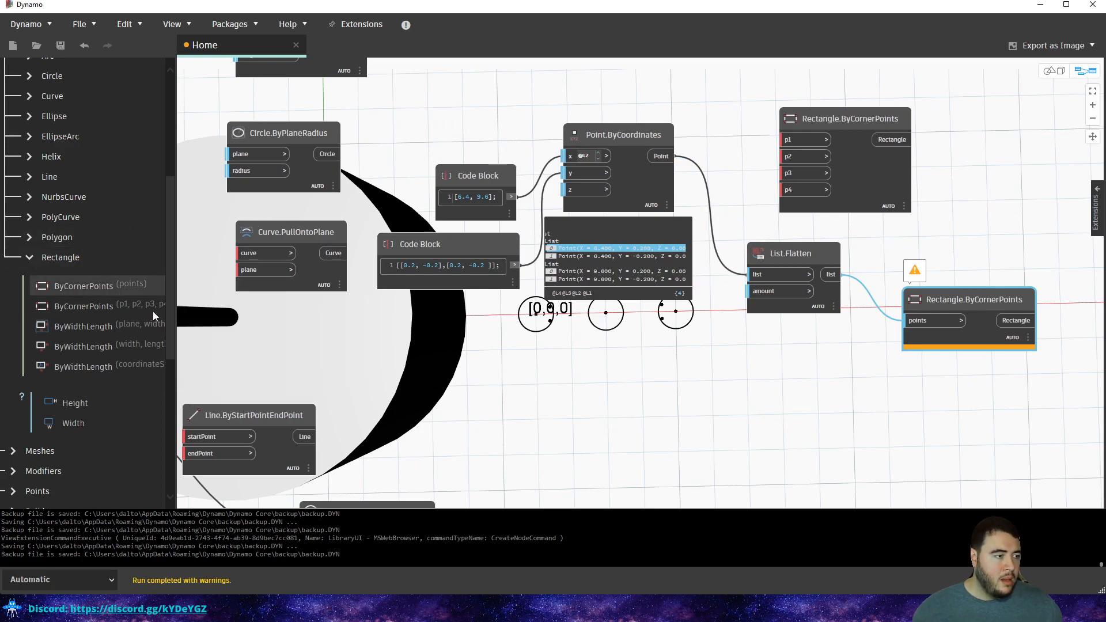
pyautogui.moveTo(686, 286); pyautogui.dragTo(671, 235, button='middle')
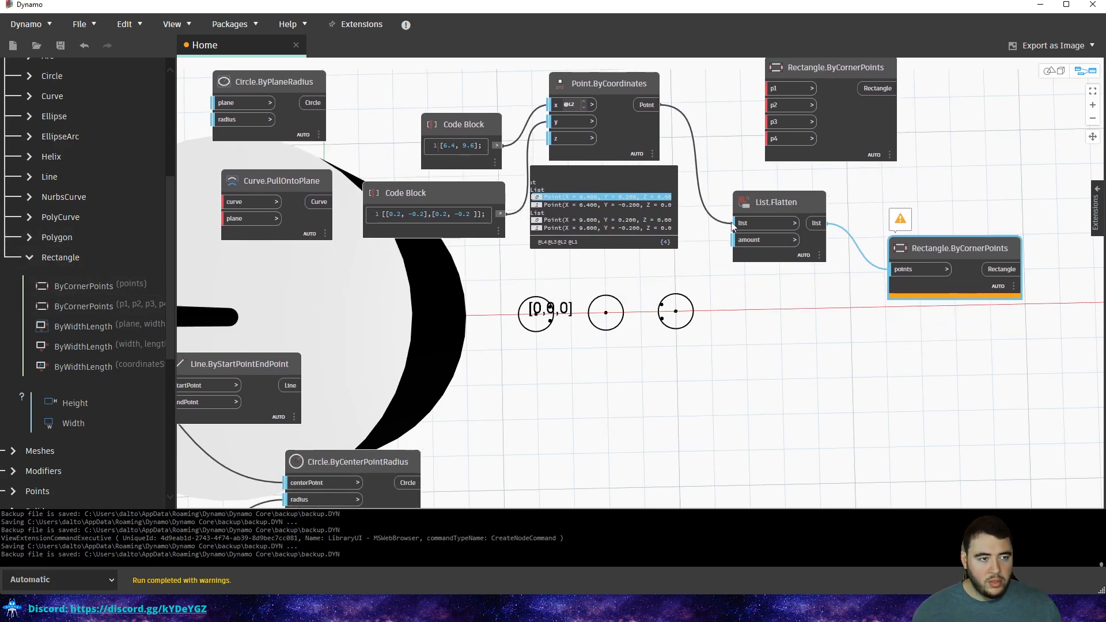
pyautogui.moveTo(779, 241); pyautogui.dragTo(748, 272, button='middle')
pyautogui.scroll(3, 693, 259)
pyautogui.click(572, 373)
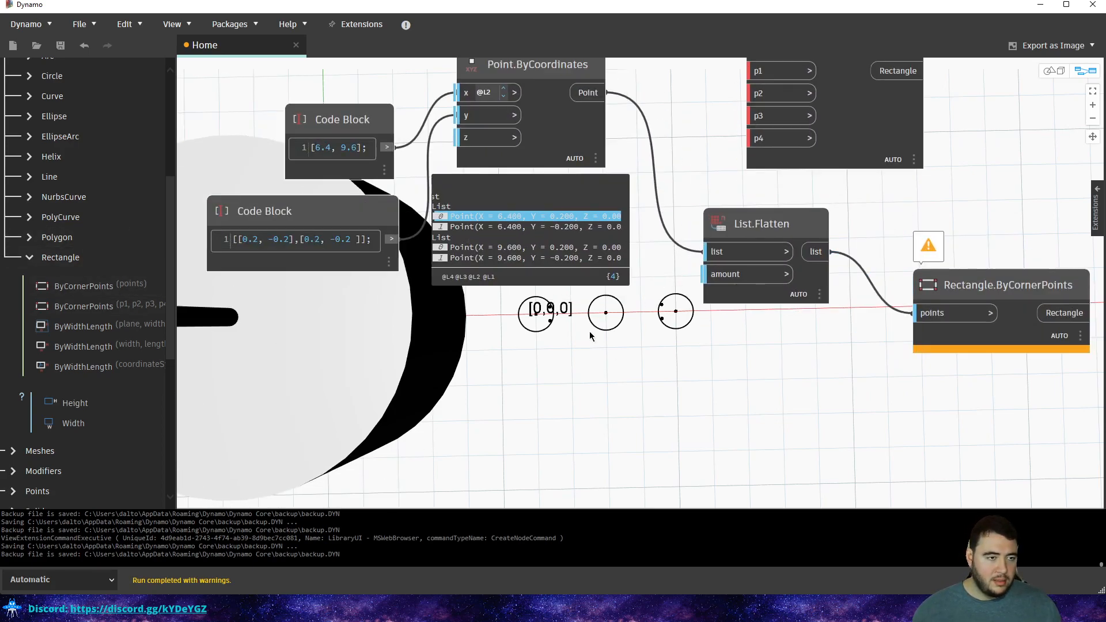
pyautogui.scroll(-3, 589, 333)
pyautogui.scroll(2, 593, 324)
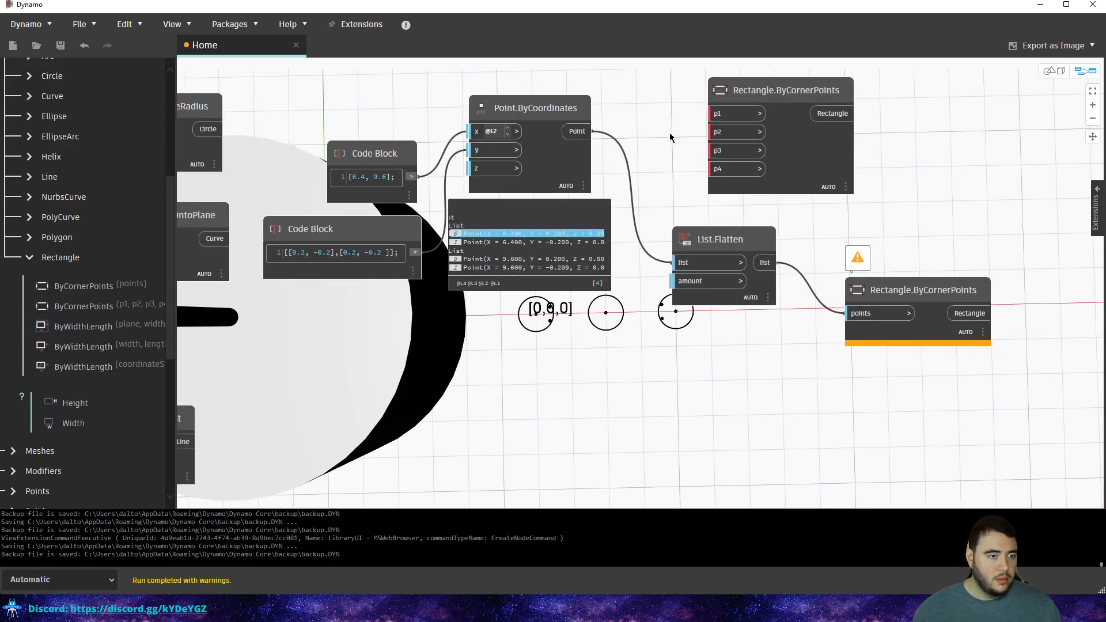
pyautogui.scroll(5, 43, 82)
# Search the Library for 'rever', then for 'flip'.
pyautogui.doubleClick(87, 102)
pyautogui.write('rever')
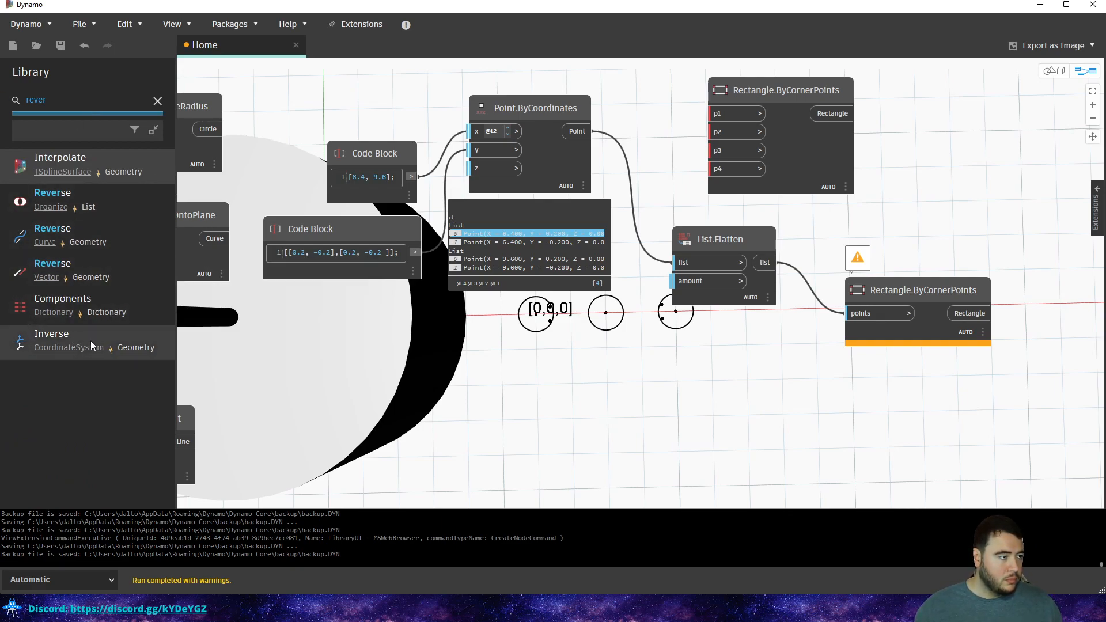
pyautogui.doubleClick(35, 100)
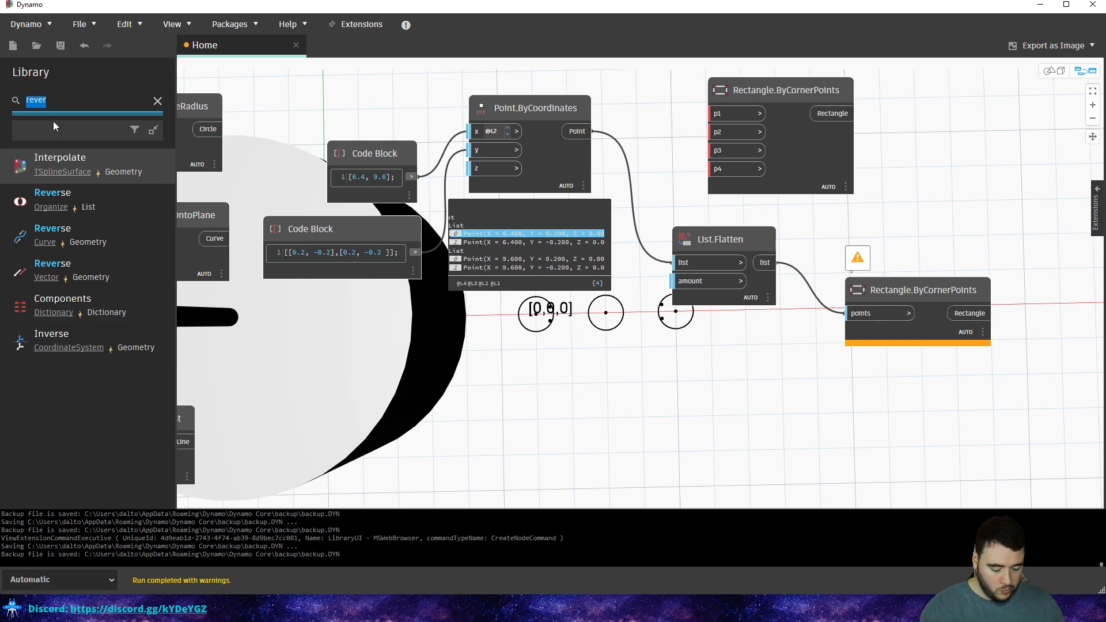
pyautogui.write('fli')
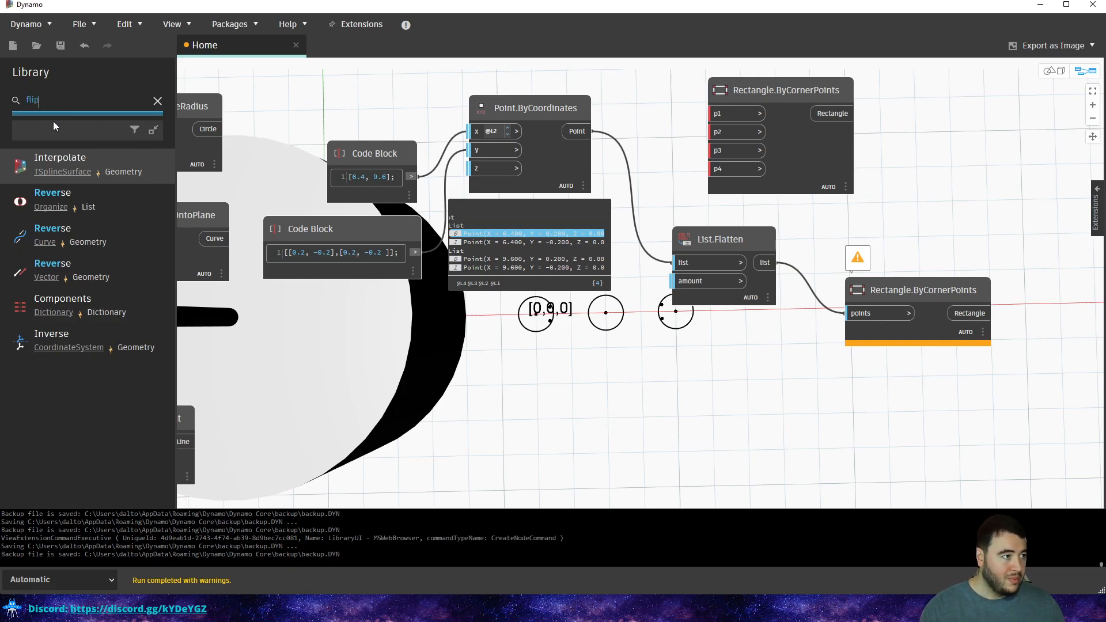
pyautogui.write('p')
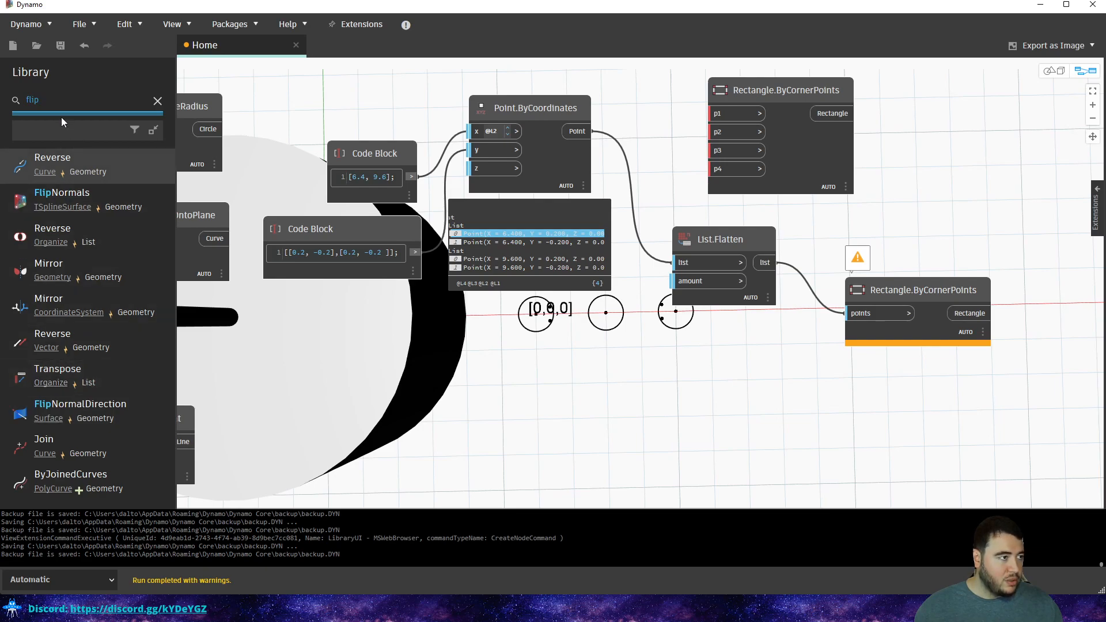
# Clear the search and browse the List > Modify nodes.
pyautogui.click(158, 102)
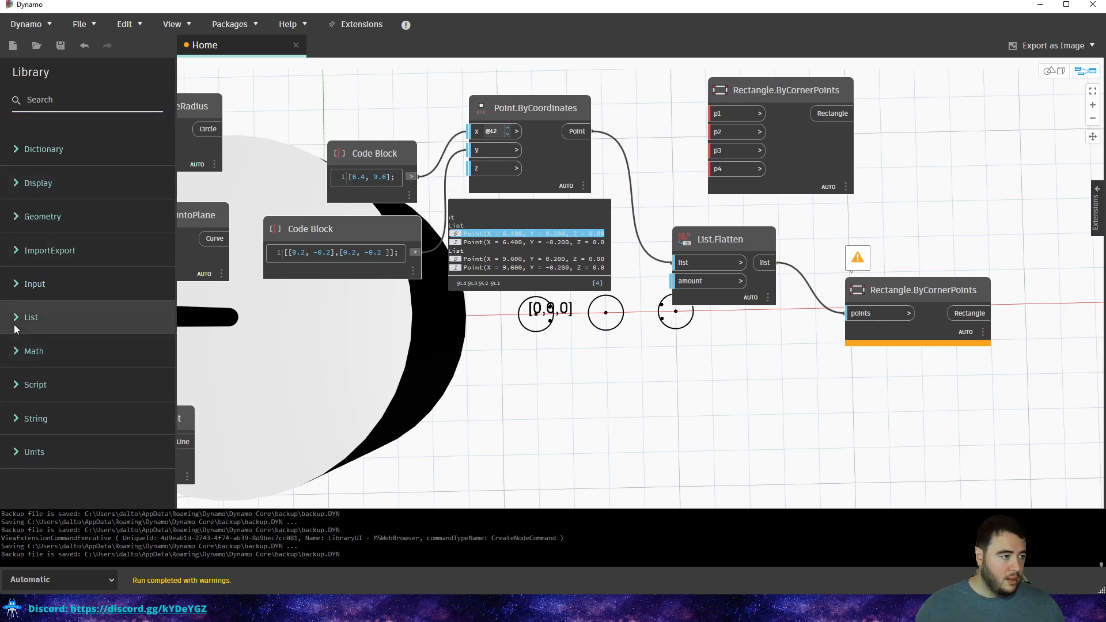
pyautogui.click(92, 318)
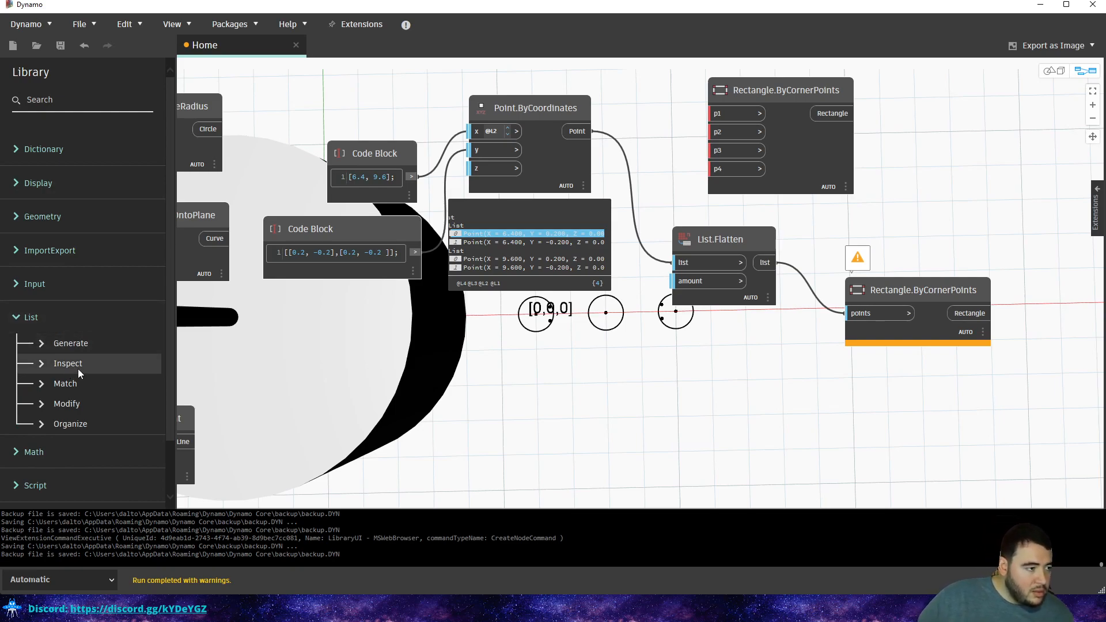
pyautogui.click(73, 402)
pyautogui.scroll(-3, 92, 369)
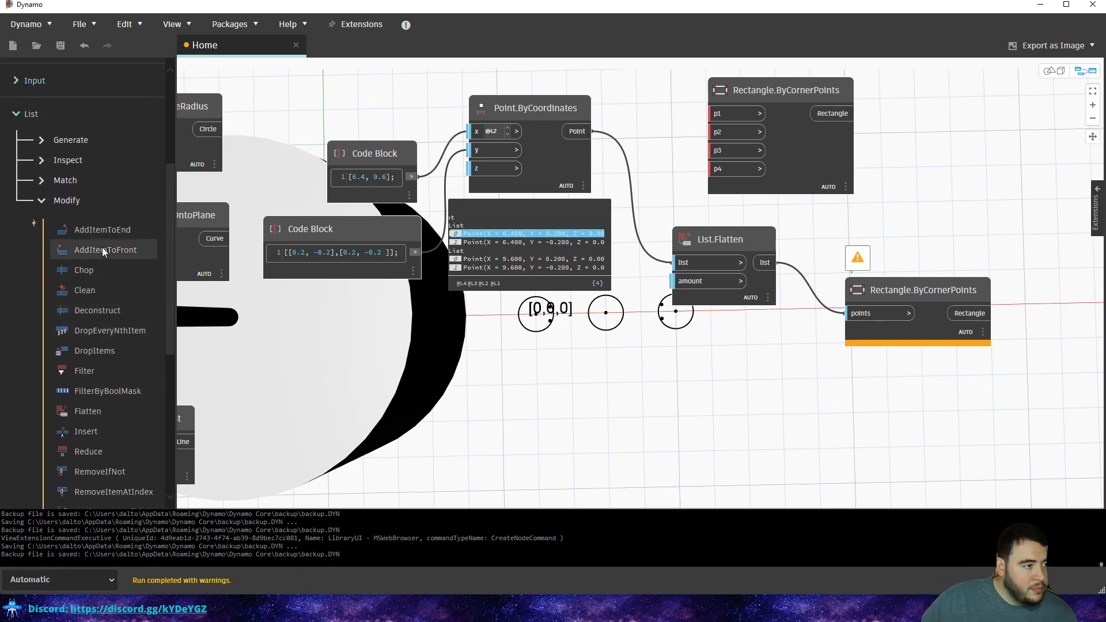
pyautogui.moveTo(101, 319)
pyautogui.scroll(-1, 126, 336)
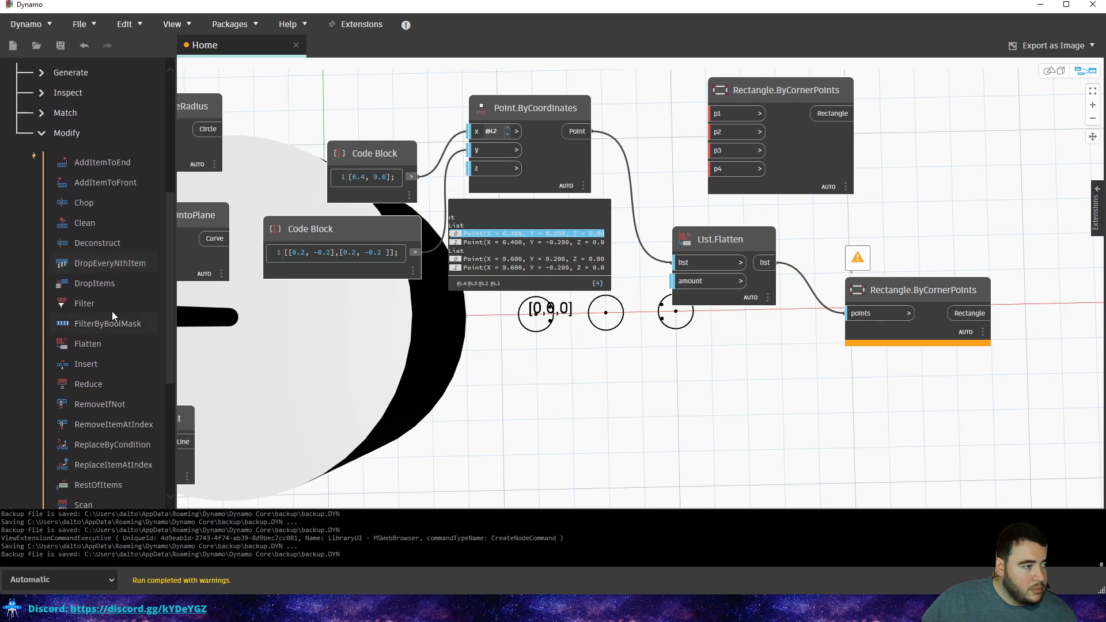
pyautogui.scroll(-1, 109, 354)
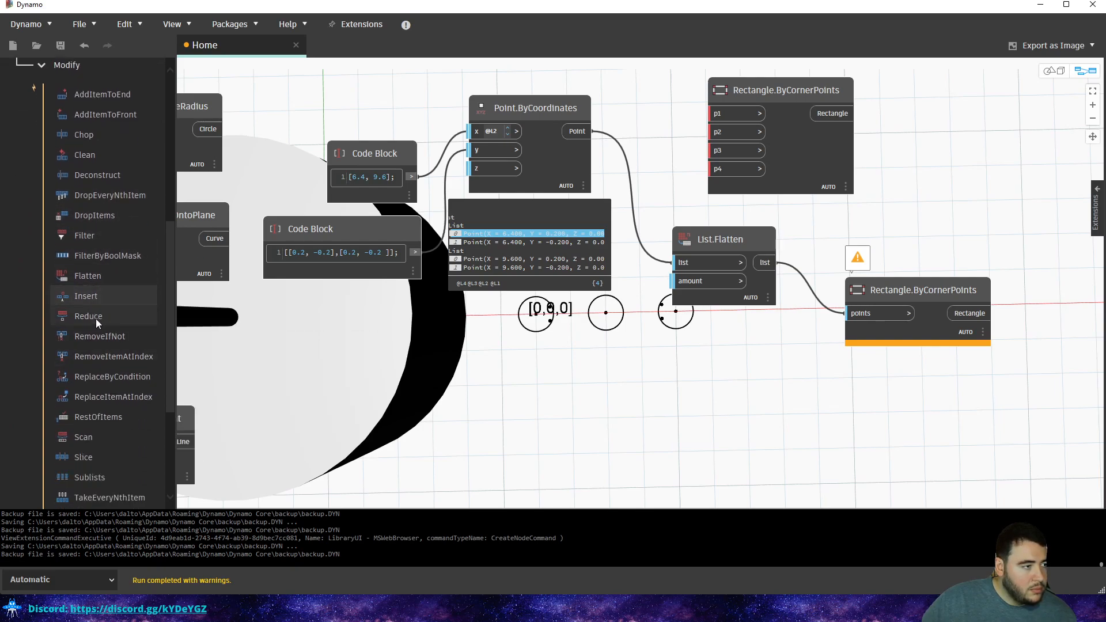
pyautogui.scroll(-1, 107, 291)
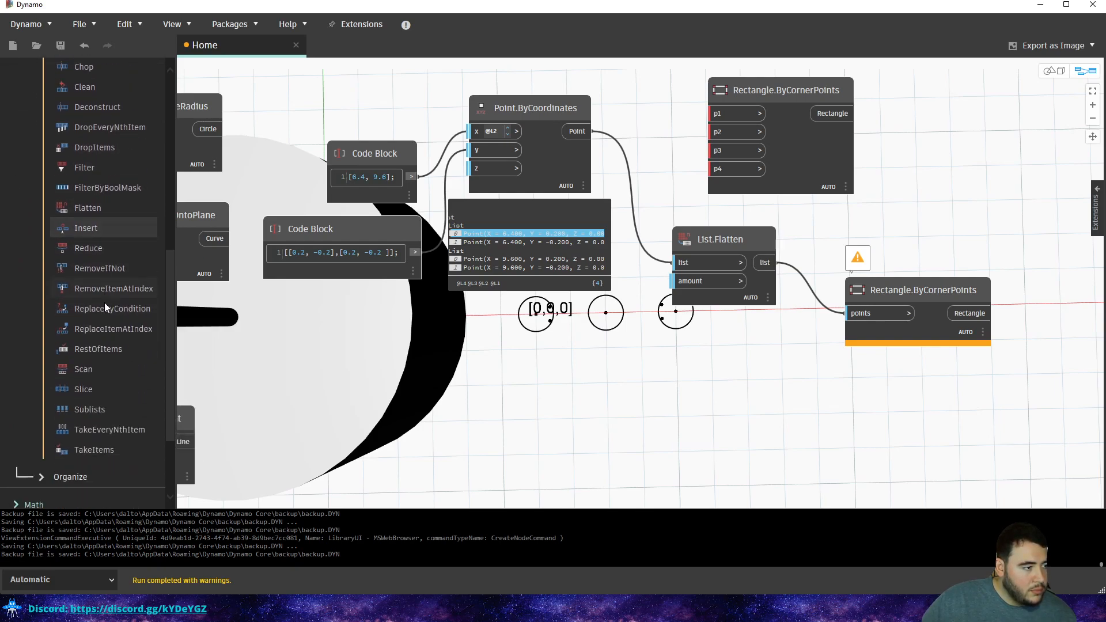
pyautogui.moveTo(95, 374)
pyautogui.moveTo(93, 410)
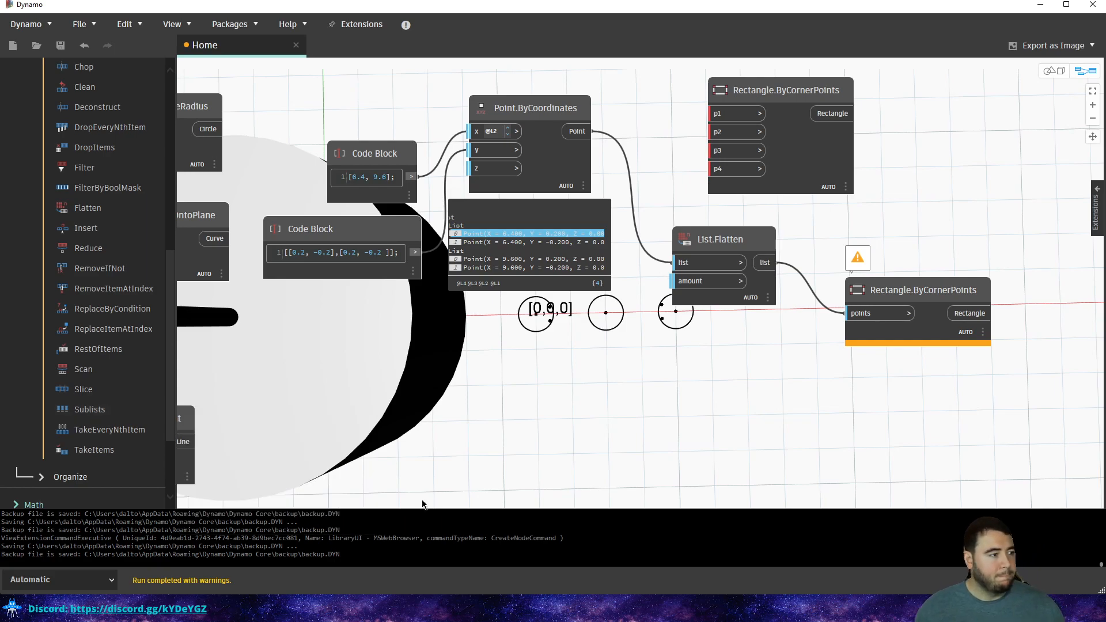
# Add a Python Script node and place it beside List.Flatten.
pyautogui.moveTo(929, 361); pyautogui.dragTo(828, 391, button='middle')
pyautogui.rightClick(822, 213)
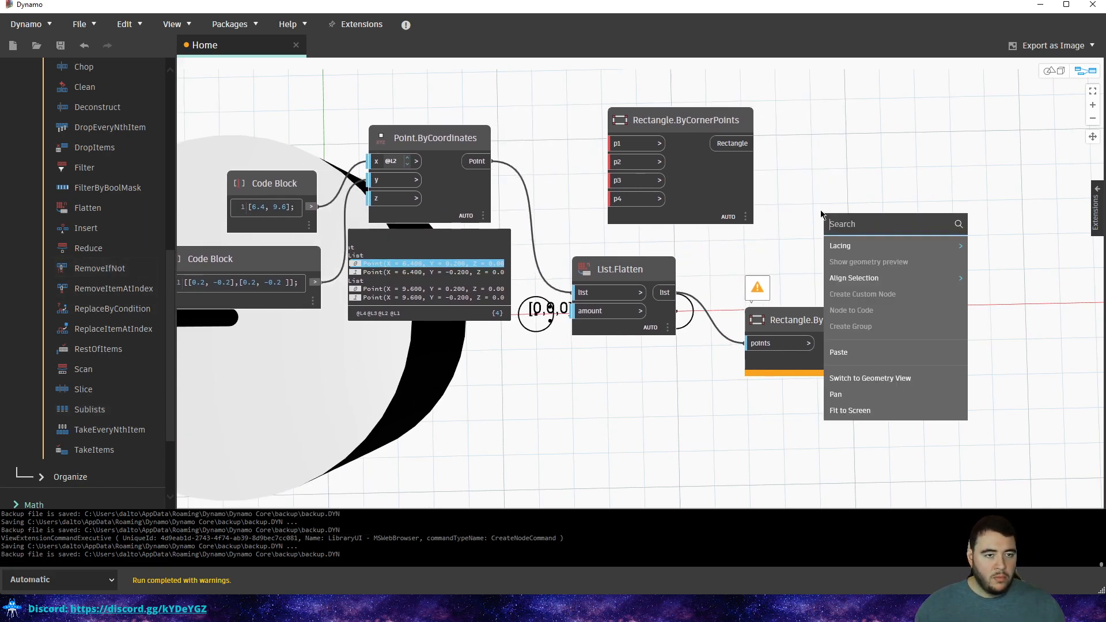
pyautogui.write('pyth')
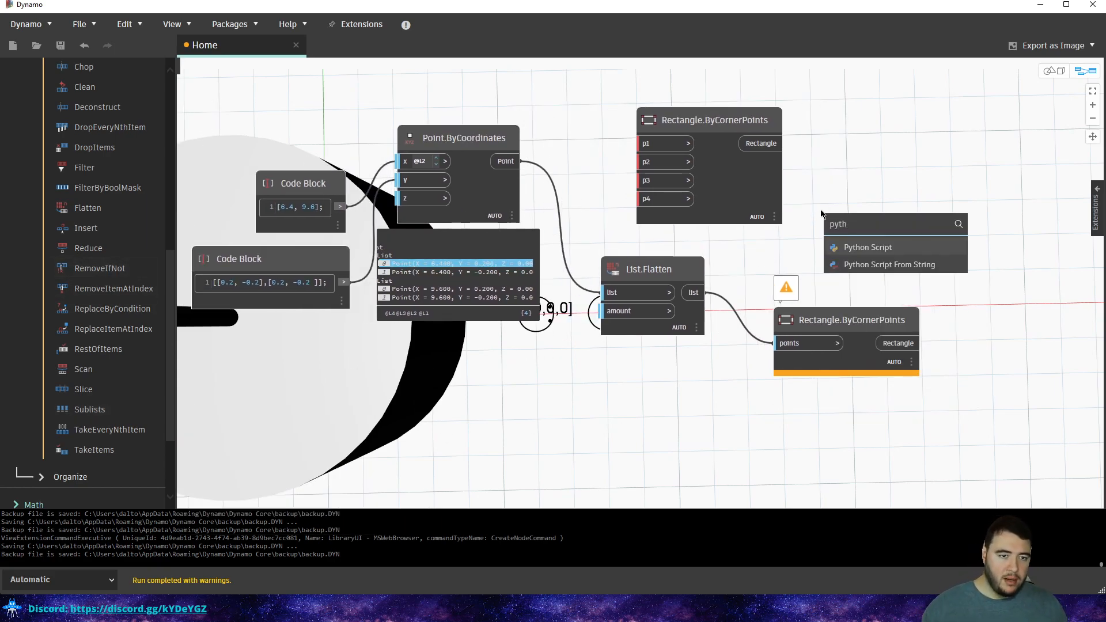
pyautogui.click(880, 252)
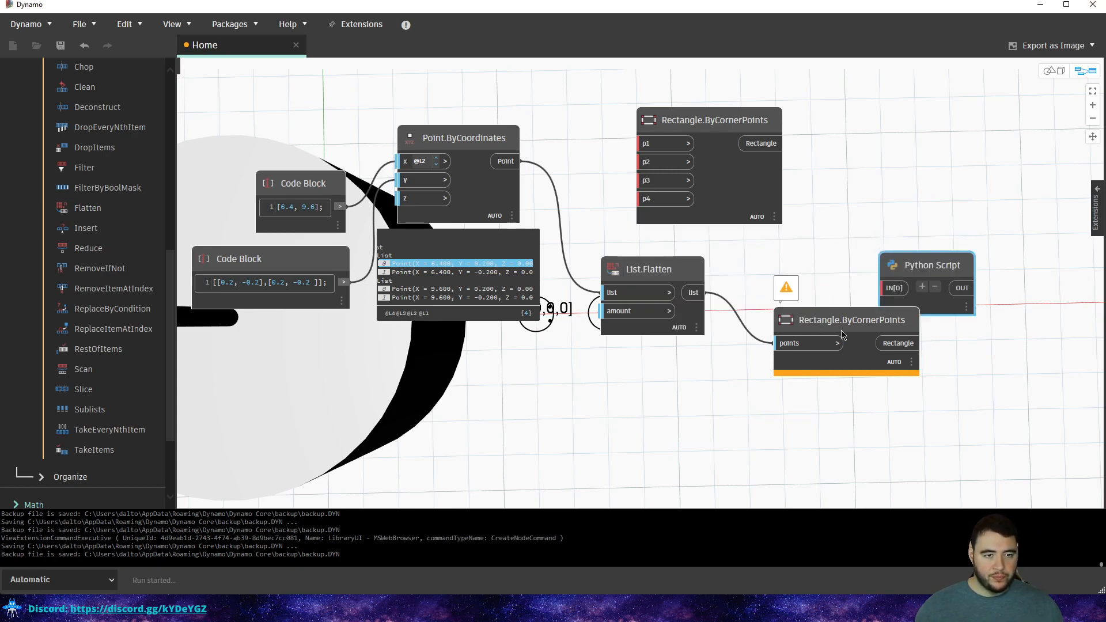
pyautogui.moveTo(926, 268); pyautogui.dragTo(774, 248)
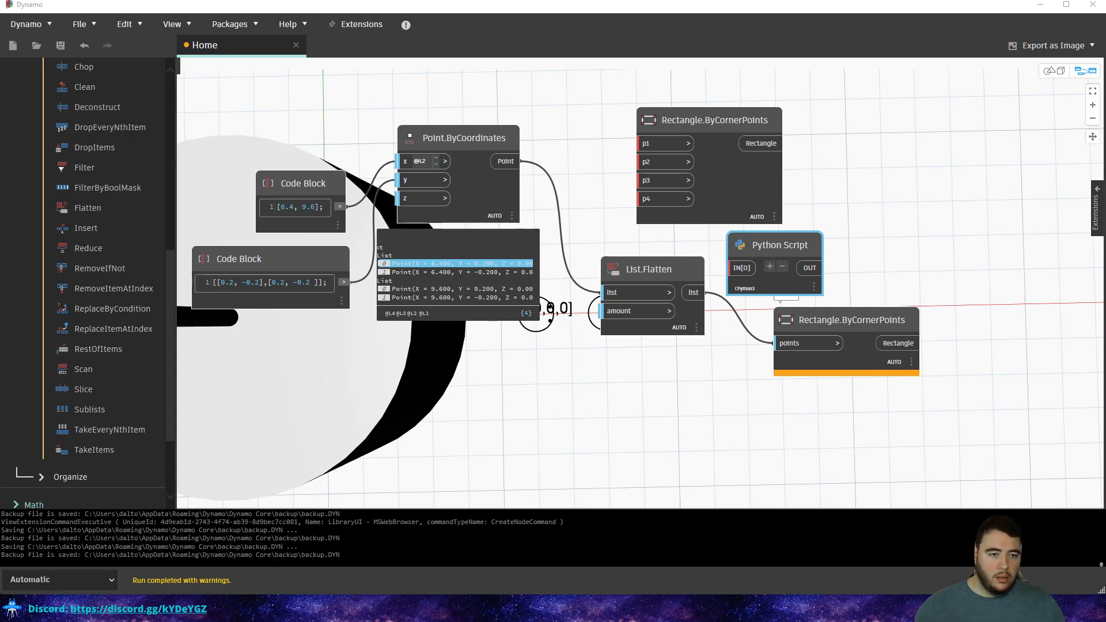
pyautogui.moveTo(777, 242); pyautogui.dragTo(898, 190)
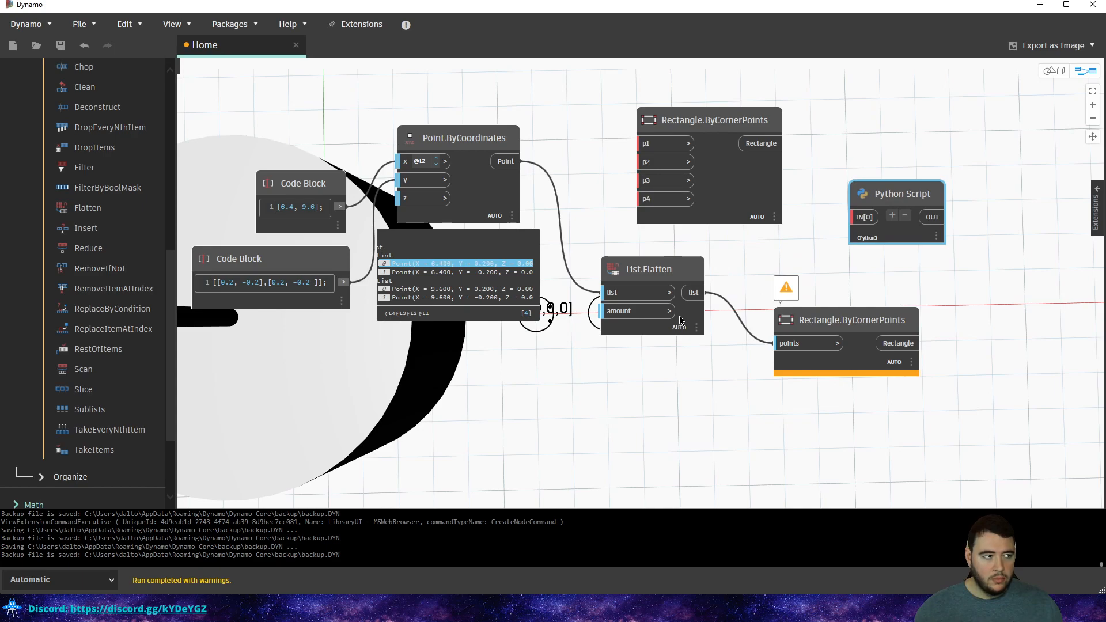
# Move List.Flatten lower and wire Point.ByCoordinates' points into the Python Script's IN[0].
pyautogui.moveTo(687, 313); pyautogui.dragTo(607, 321, button='middle')
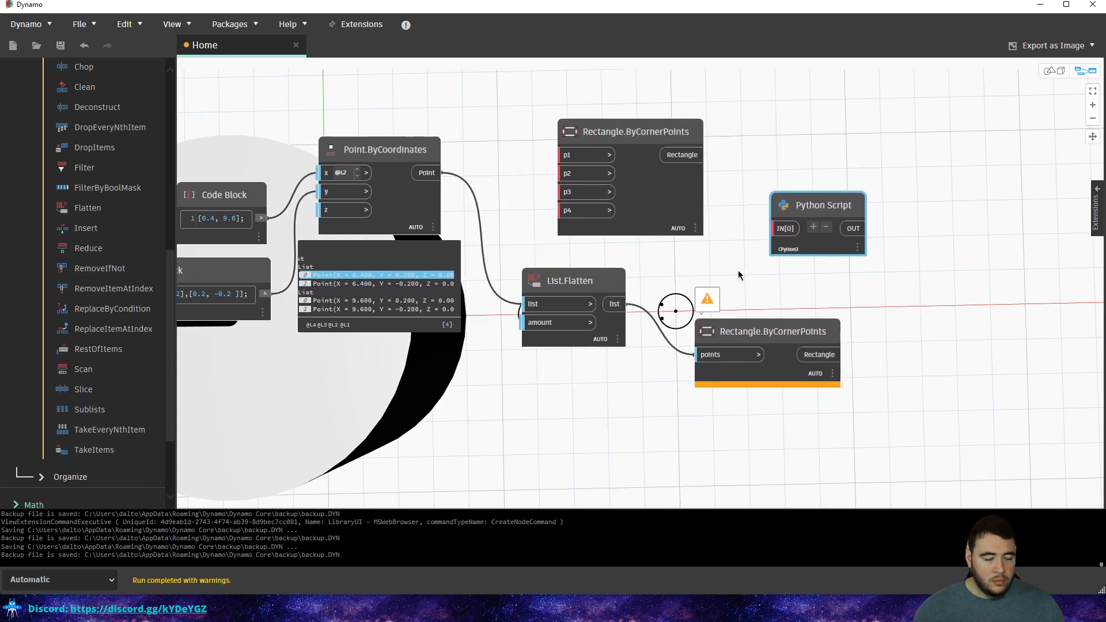
pyautogui.moveTo(613, 348)
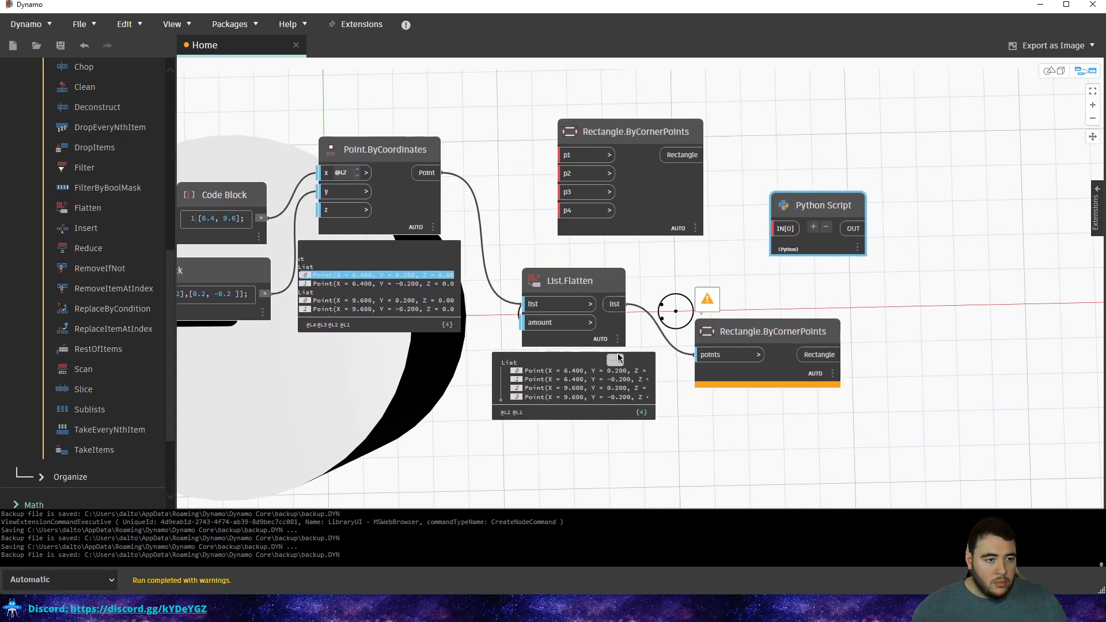
pyautogui.moveTo(574, 282); pyautogui.dragTo(595, 391)
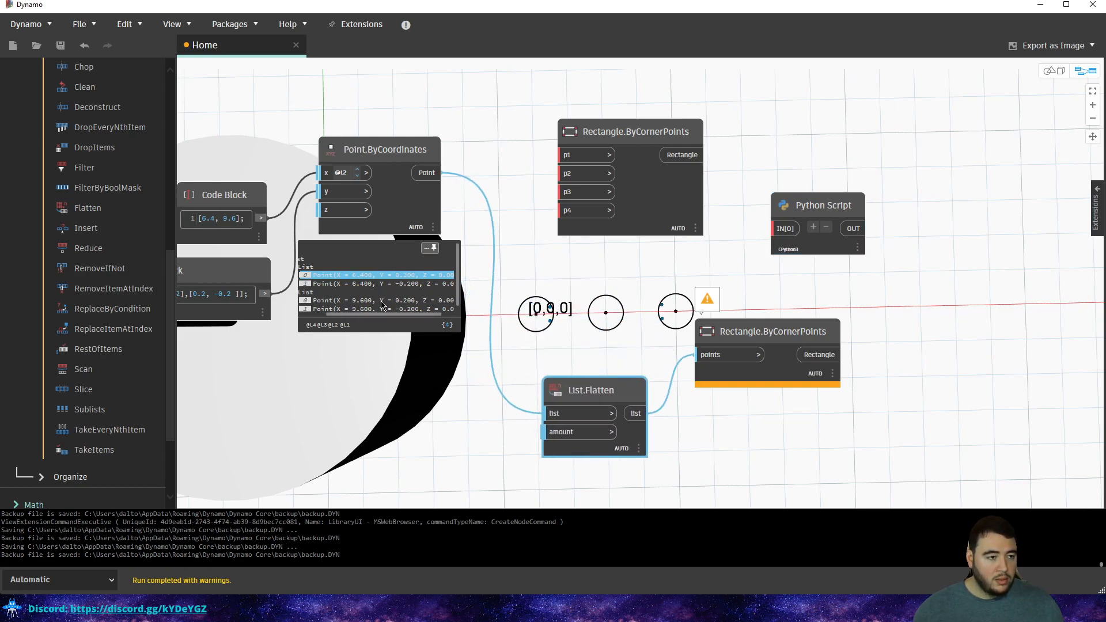
pyautogui.moveTo(739, 255); pyautogui.dragTo(779, 286, button='middle')
pyautogui.click(822, 260)
pyautogui.click(469, 205)
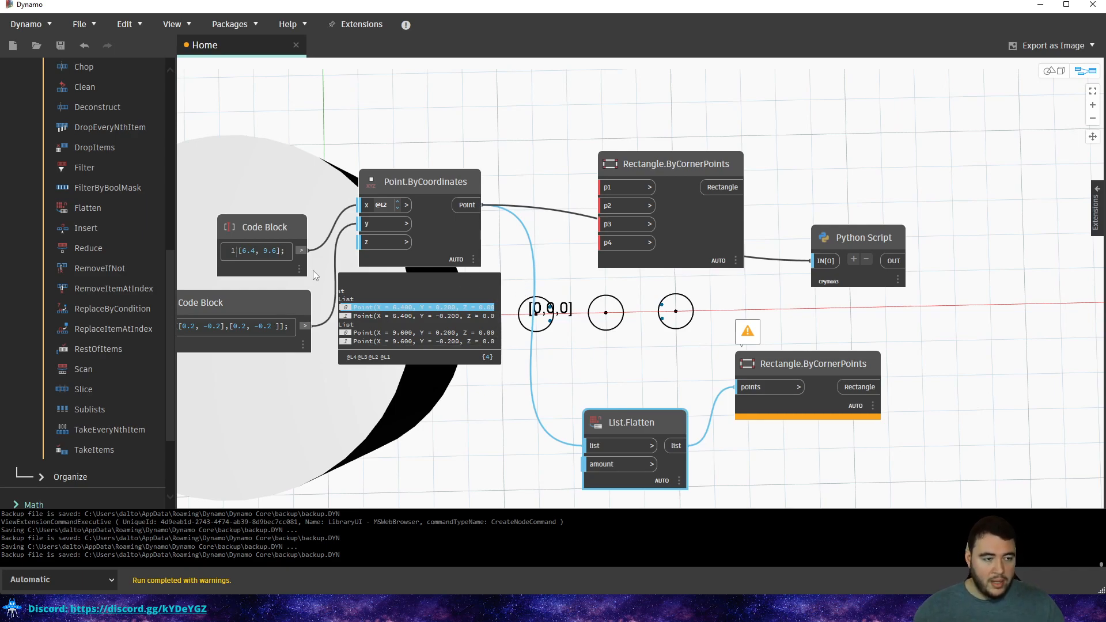
# Move the upper Rectangle.ByCornerPoints and the Python Script node to tidy the layout.
pyautogui.moveTo(319, 293); pyautogui.dragTo(402, 293, button='middle')
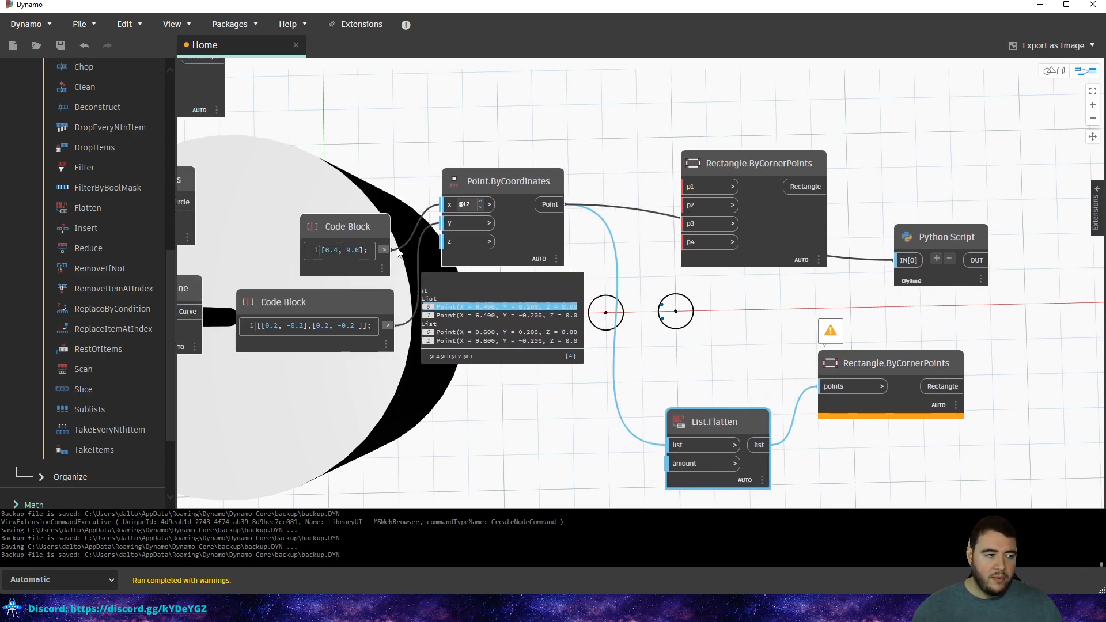
pyautogui.moveTo(533, 244); pyautogui.dragTo(369, 255, button='middle')
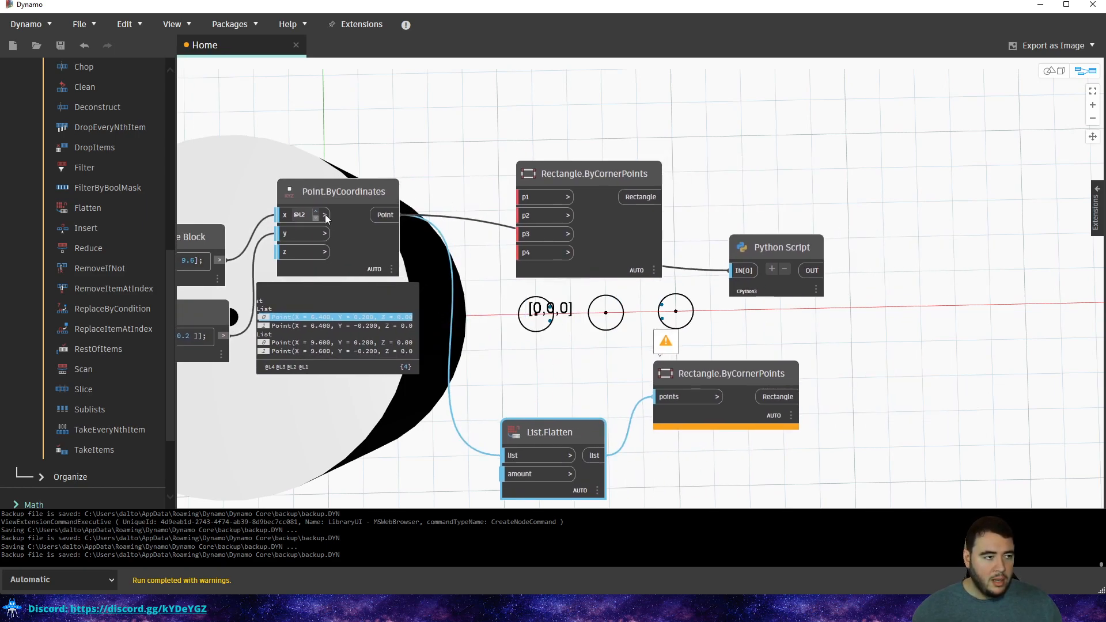
pyautogui.moveTo(584, 186); pyautogui.dragTo(631, 84)
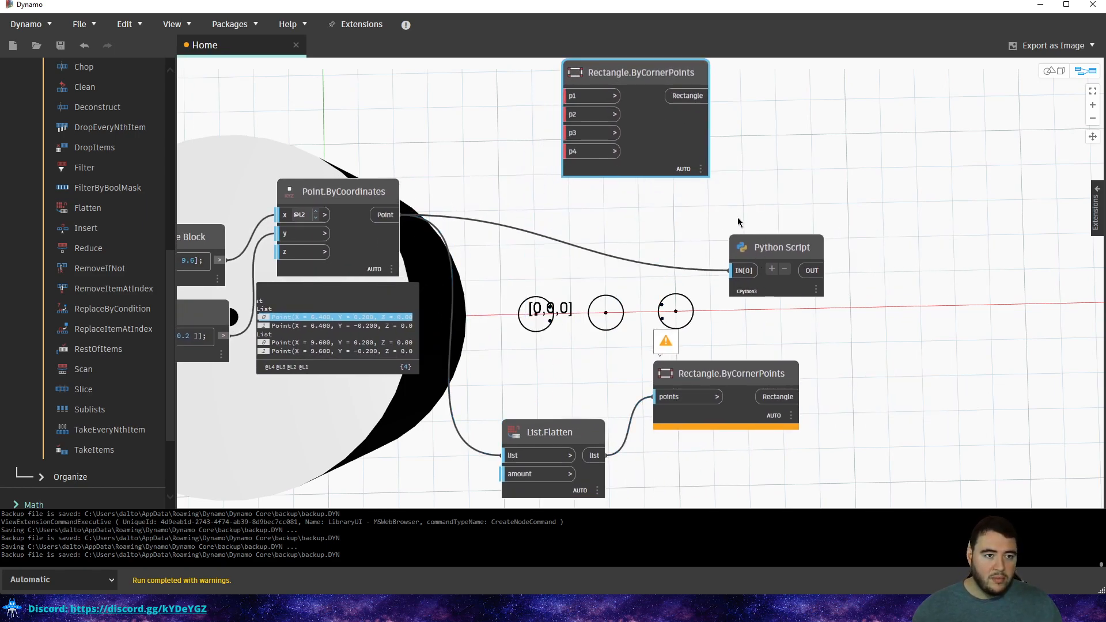
pyautogui.moveTo(741, 237); pyautogui.dragTo(614, 218)
# Open the Python Script's code editor and move it clear of the node.
pyautogui.doubleClick(631, 266)
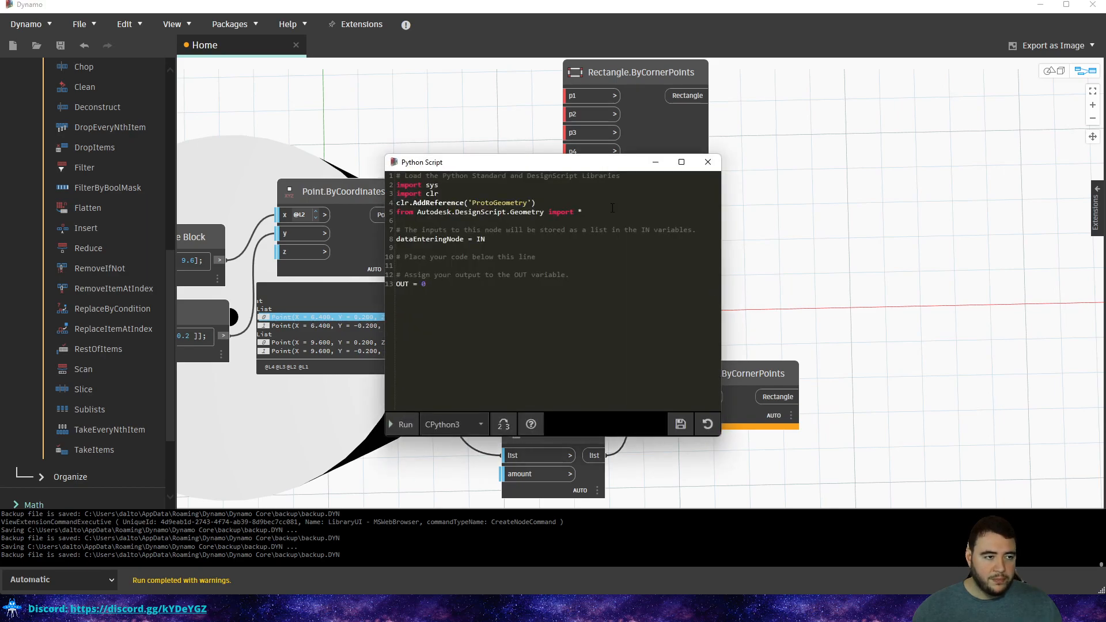
pyautogui.moveTo(546, 174); pyautogui.dragTo(801, 115)
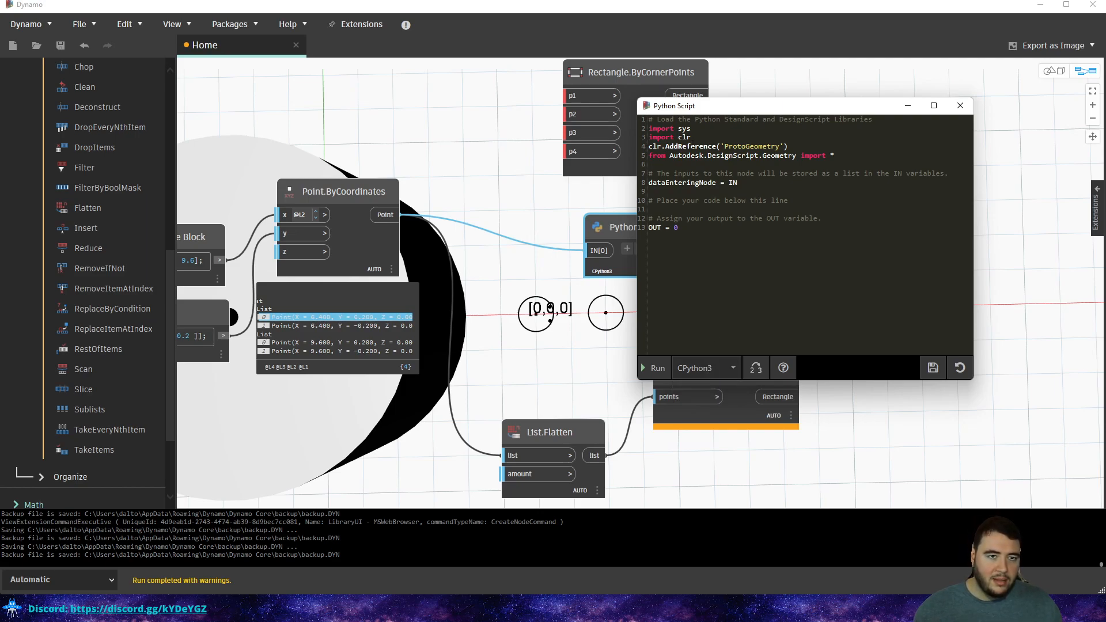
pyautogui.moveTo(767, 117); pyautogui.dragTo(840, 141)
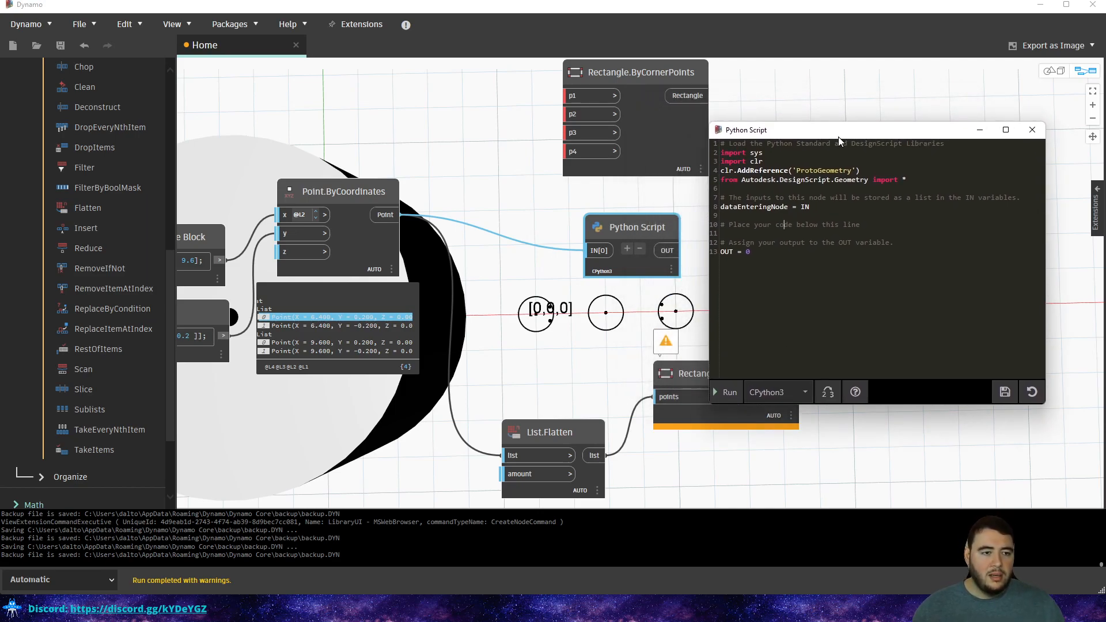
# Replace dataEnteringNode with data = IN[0] and remove a stray character on line 11.
pyautogui.moveTo(767, 251); pyautogui.dragTo(623, 60)
pyautogui.click(764, 242)
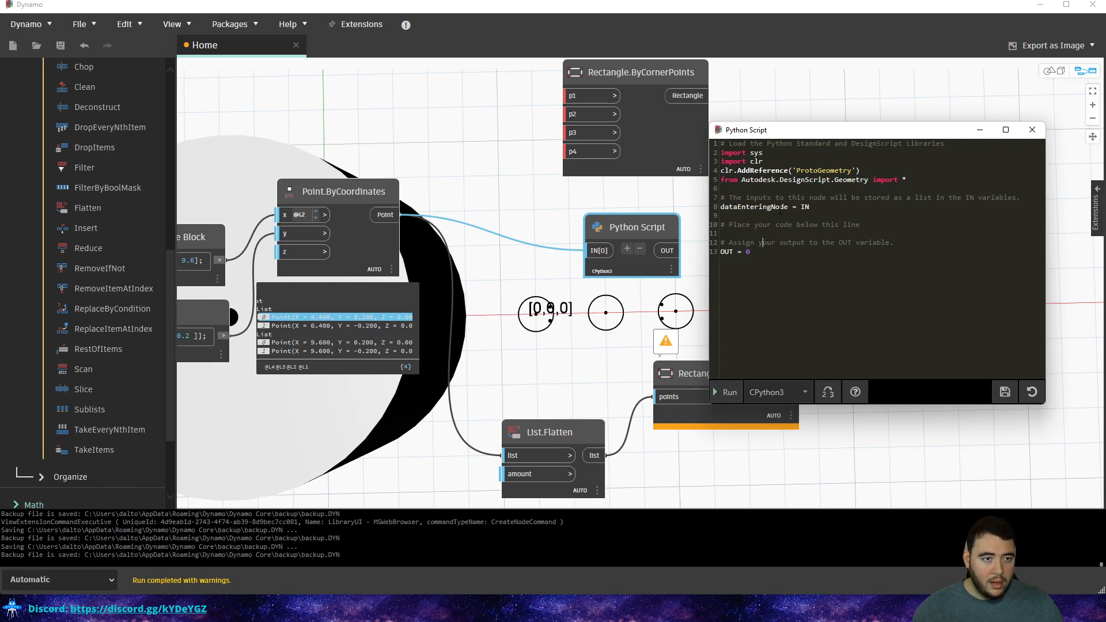
pyautogui.doubleClick(787, 206)
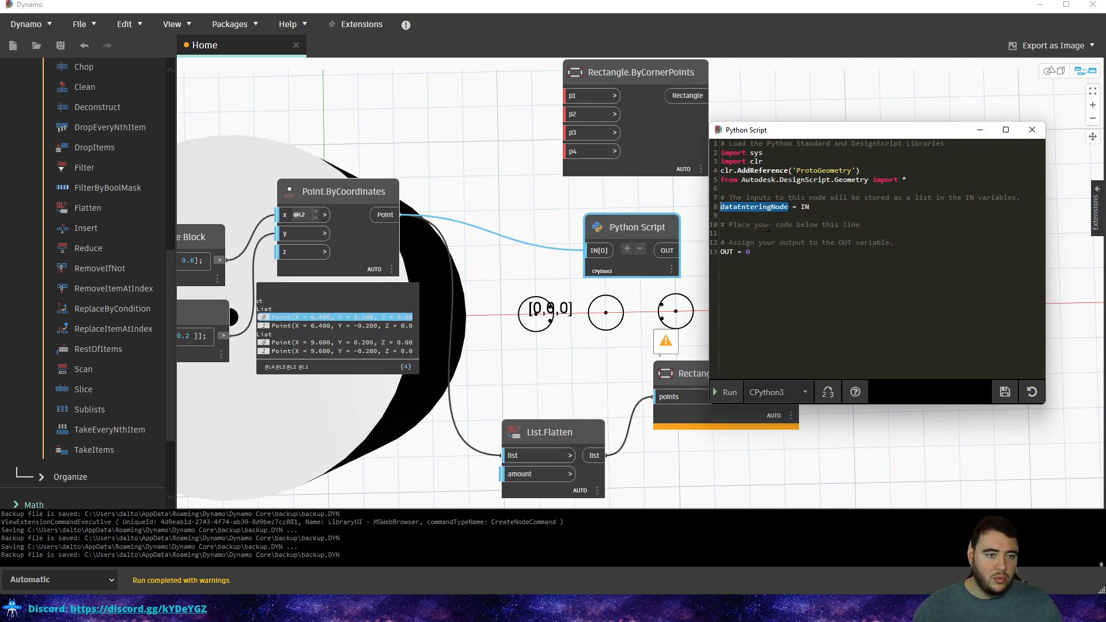
pyautogui.write('data = IN')
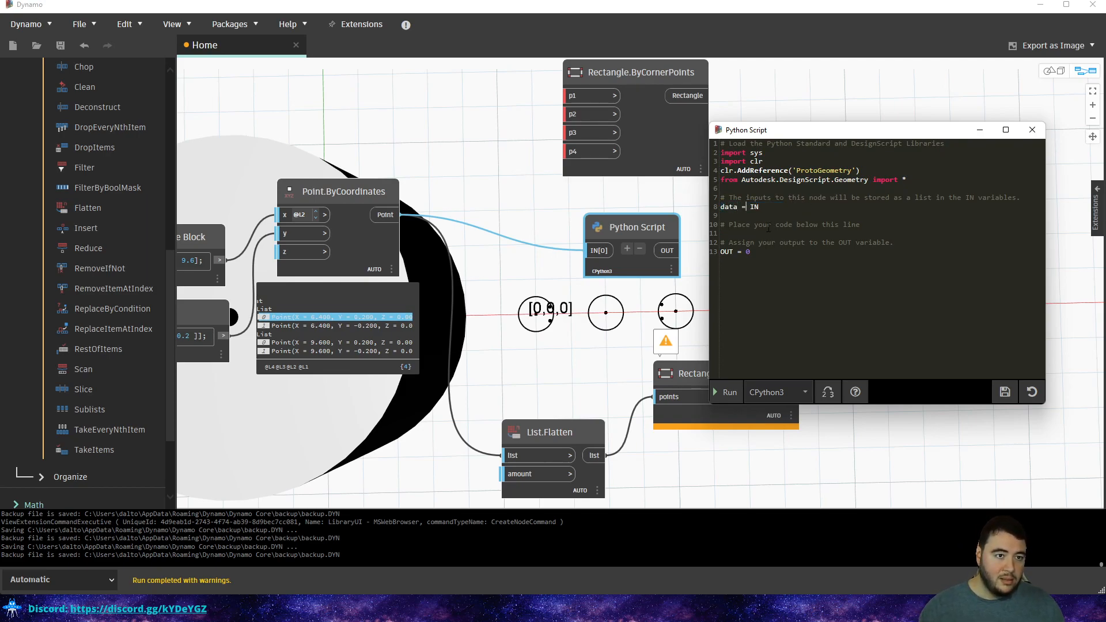
pyautogui.write('[0]')
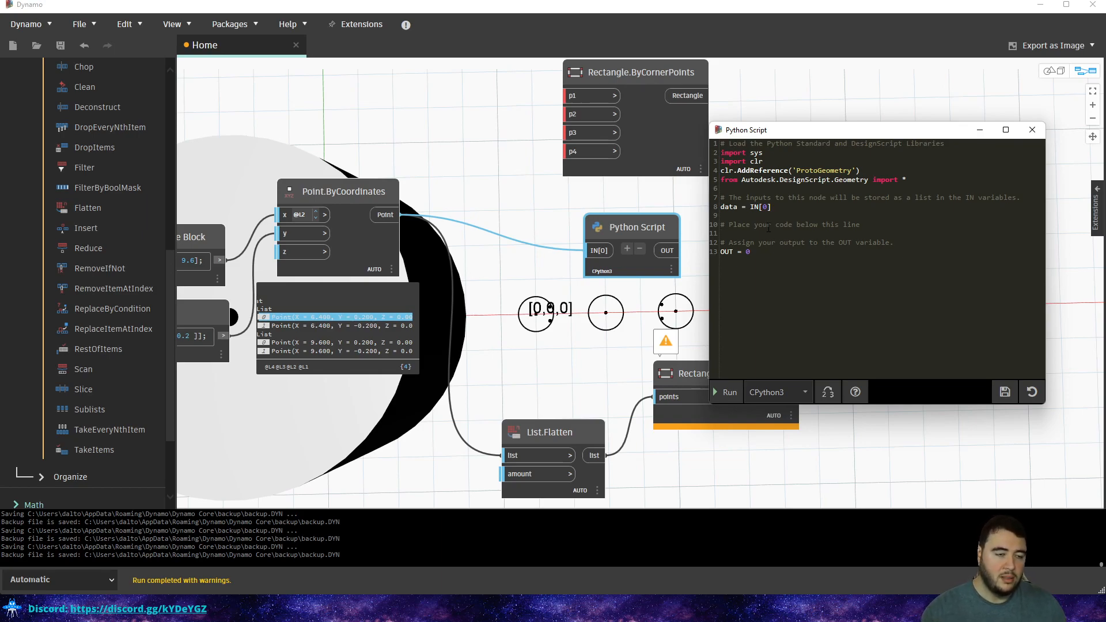
pyautogui.press('BackSpace')
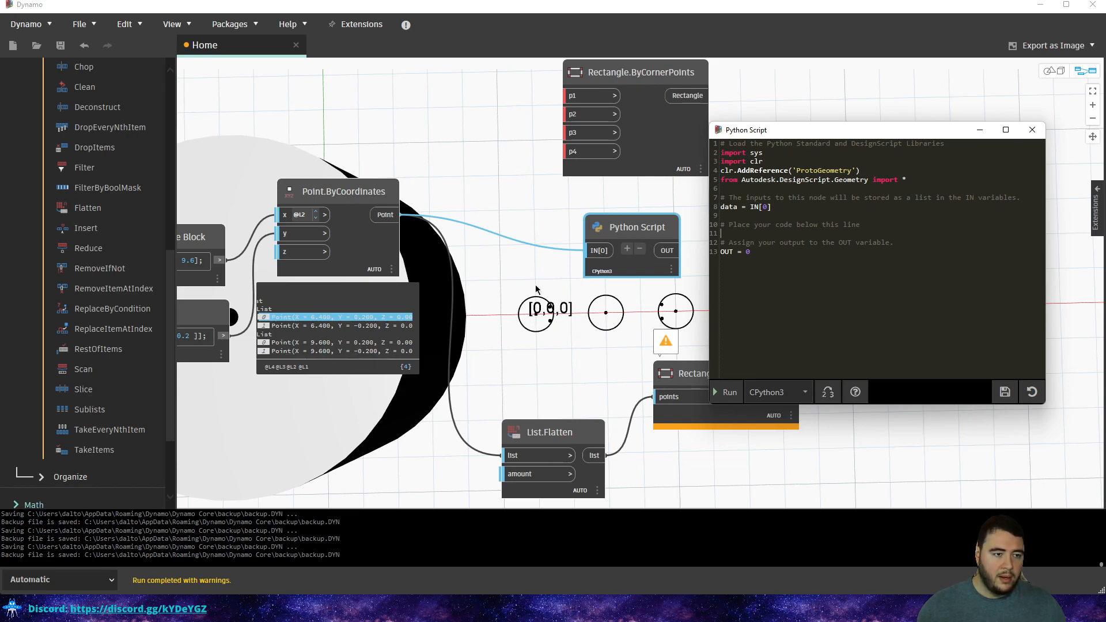
# Identify the second sublist's points (6.4, ±0.2 and 9.6, ±0.2) in the preview.
pyautogui.click(327, 342)
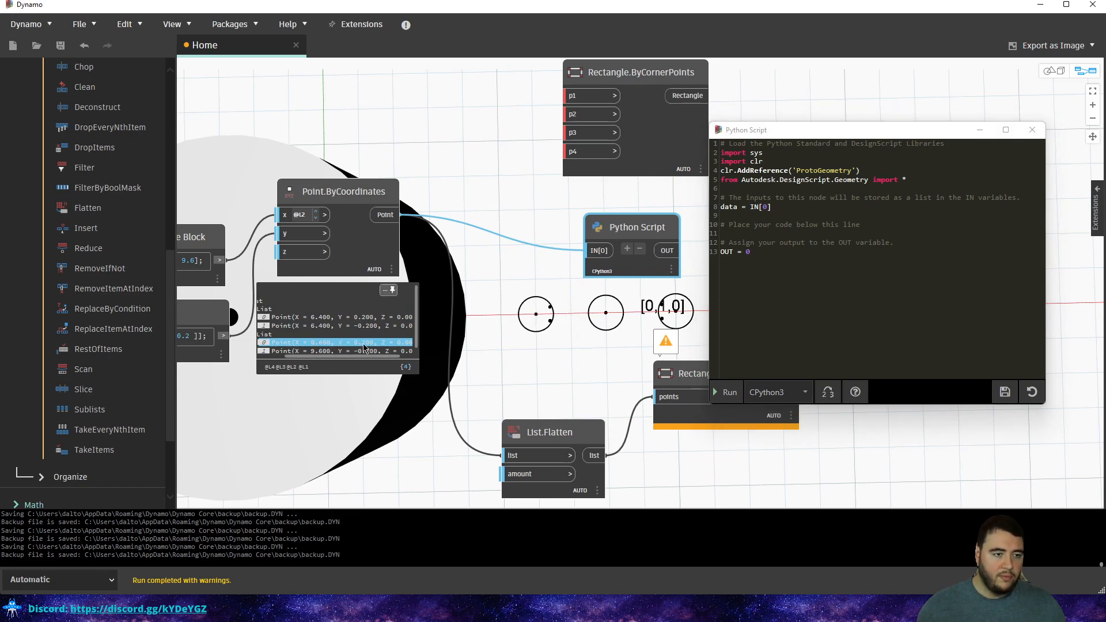
pyautogui.click(372, 317)
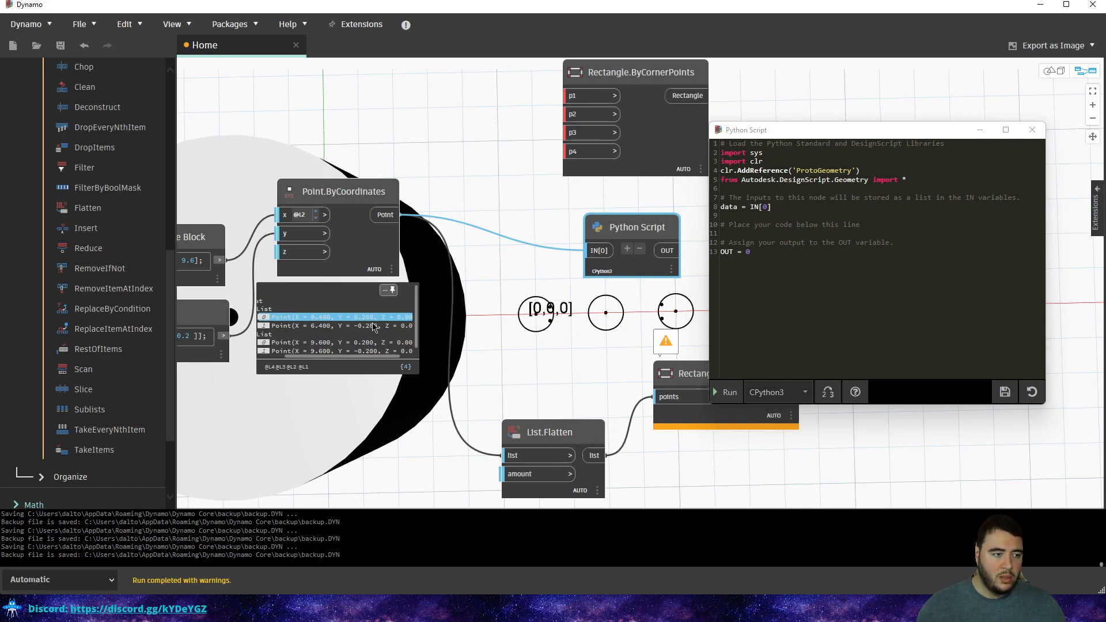
pyautogui.click(375, 326)
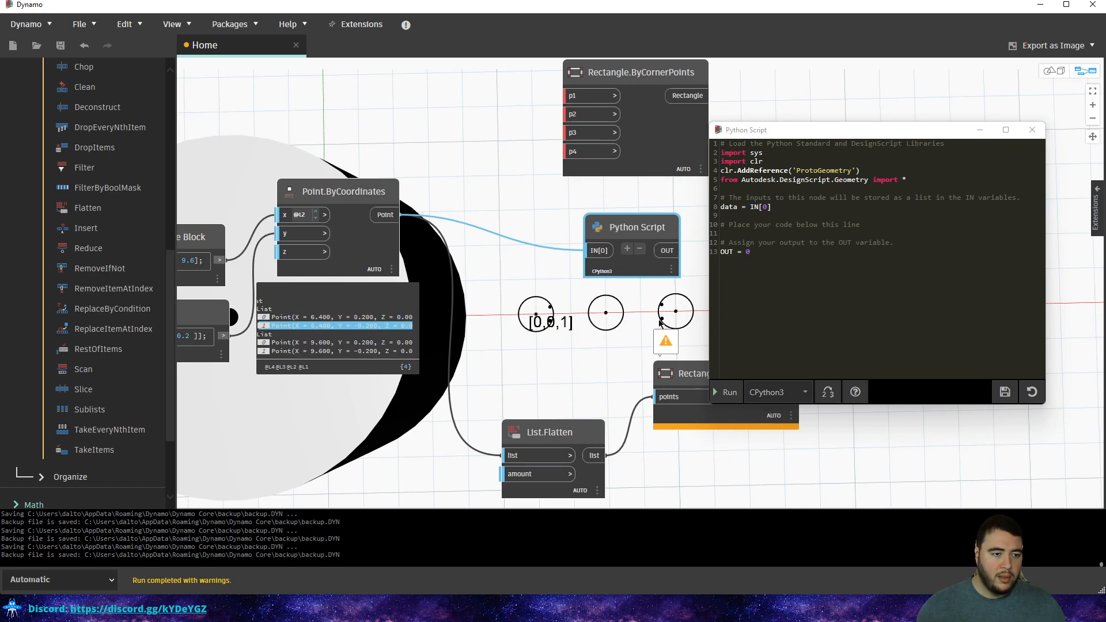
pyautogui.click(360, 342)
pyautogui.click(368, 351)
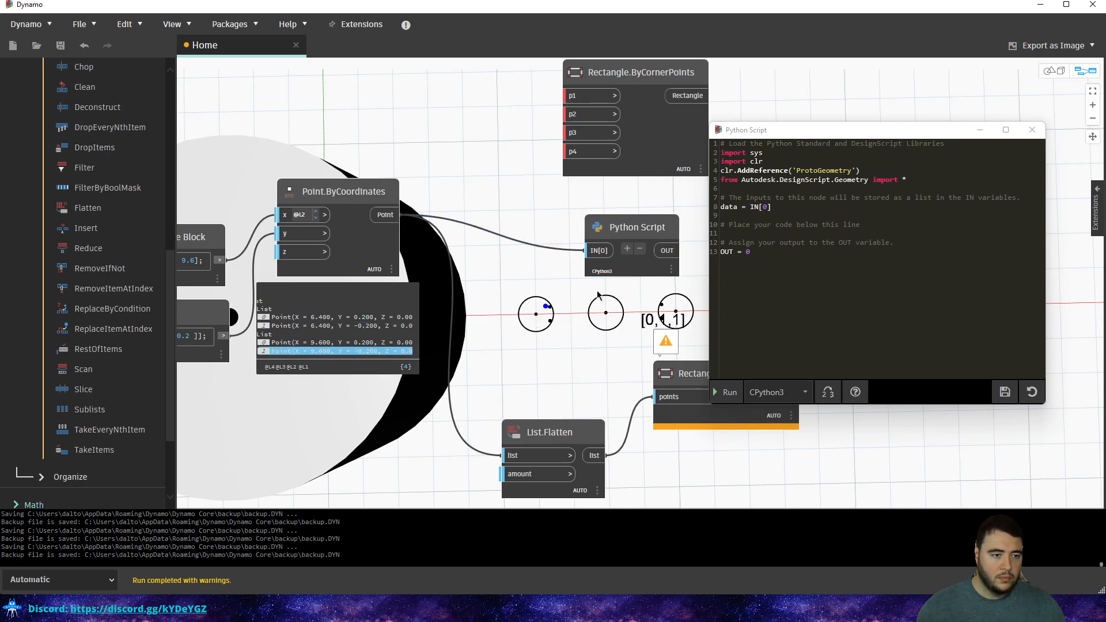
# Write data[1] = data[1].reverse() on line 11 of the script.
pyautogui.click(745, 232)
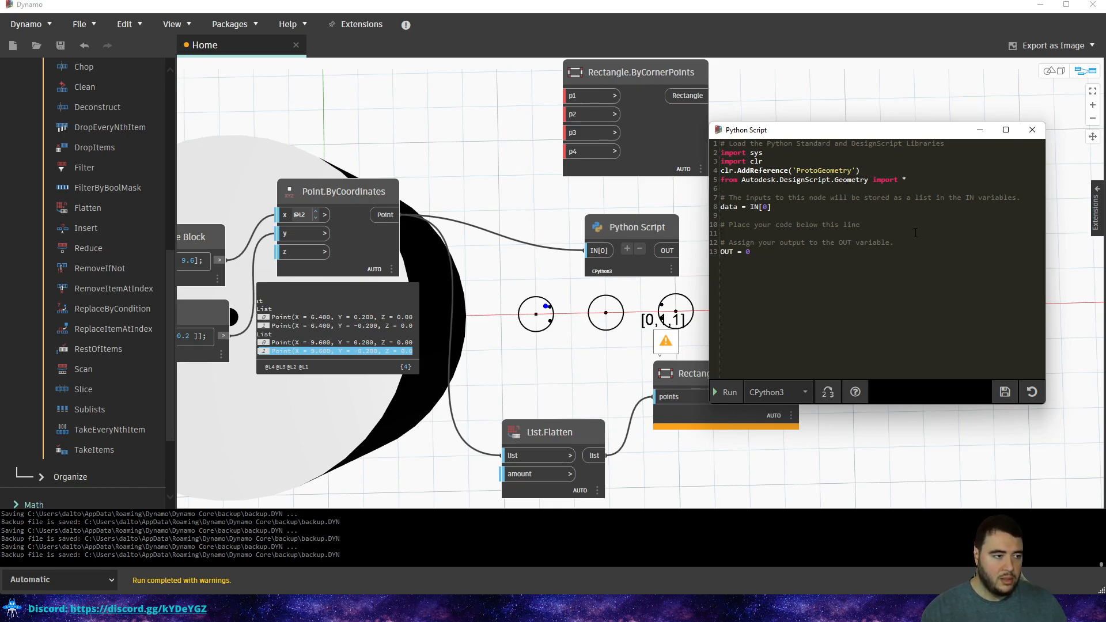
pyautogui.write('data')
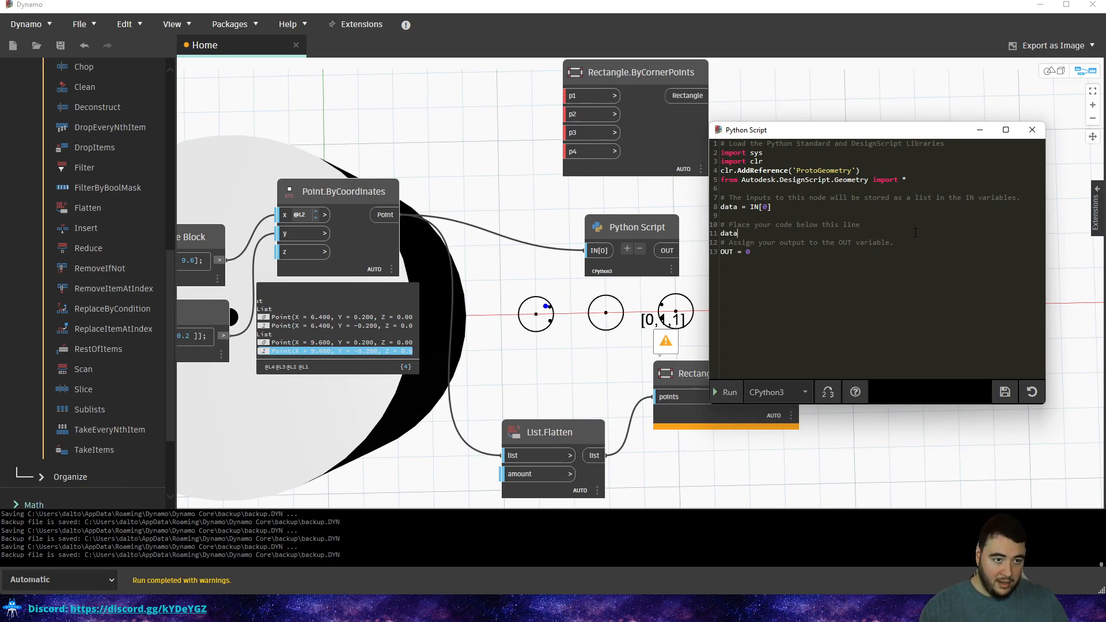
pyautogui.write('[]')
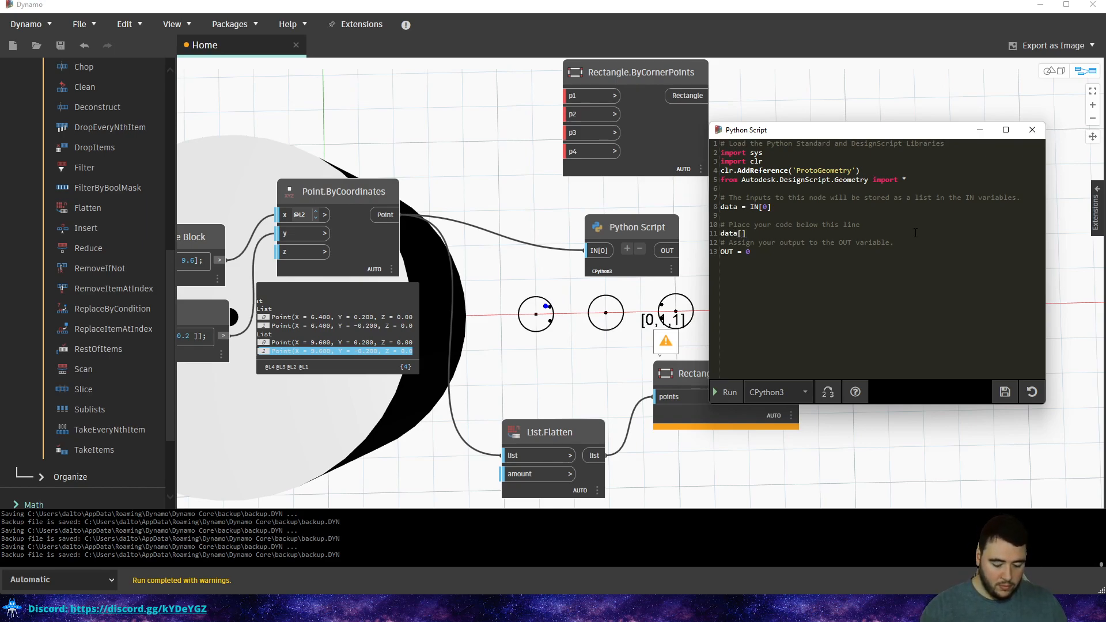
pyautogui.write('1')
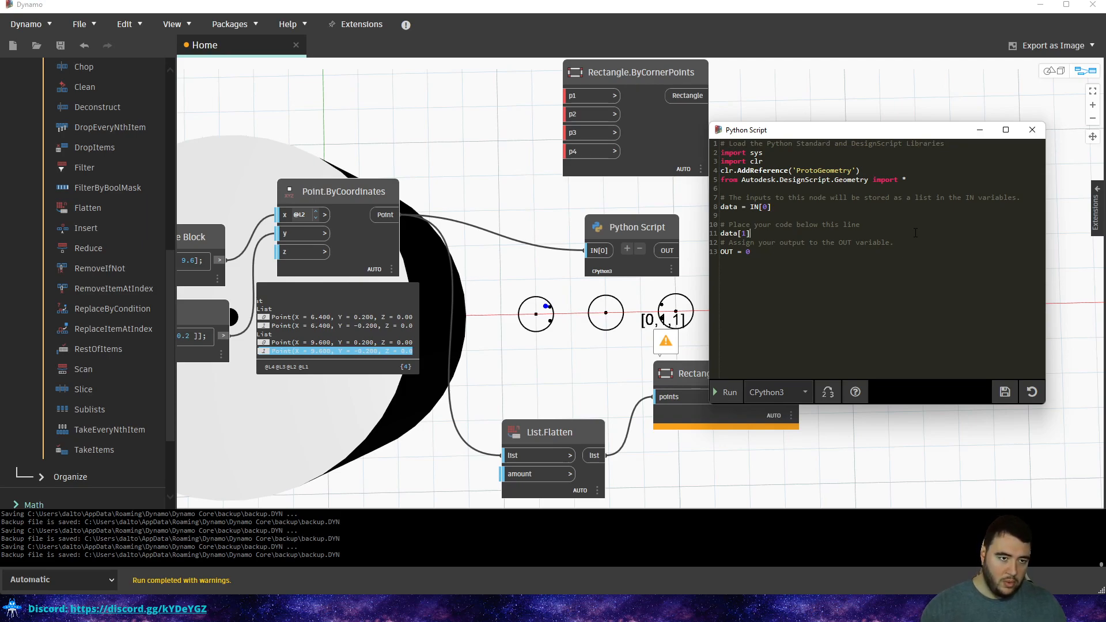
pyautogui.write('ata[1]')
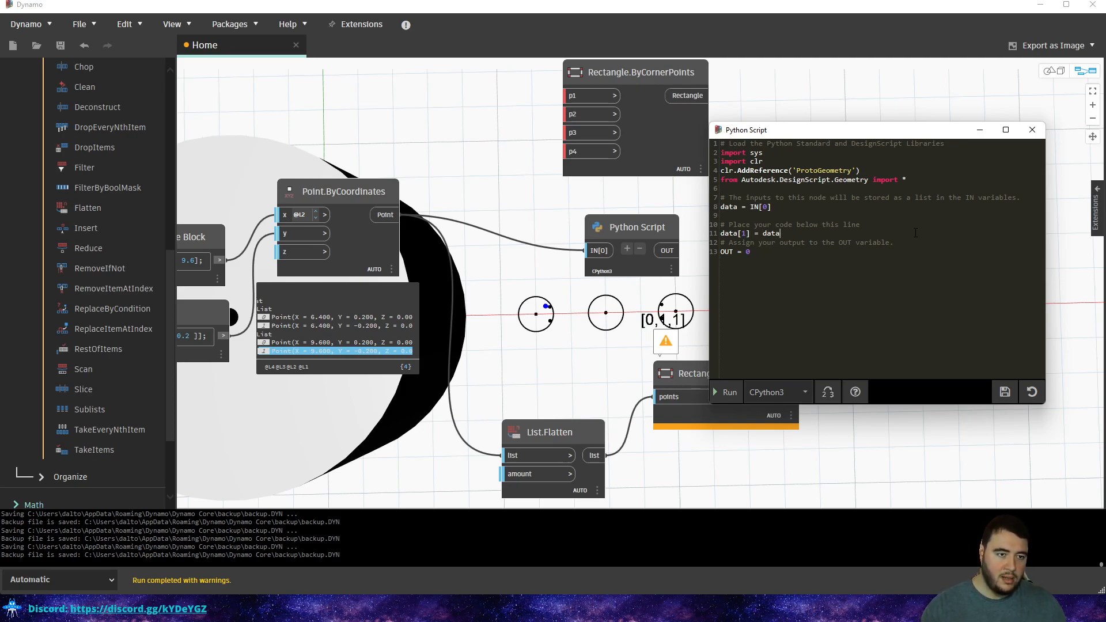
pyautogui.press('BackSpace')
pyautogui.write('.reversed')
pyautogui.press('BackSpace')
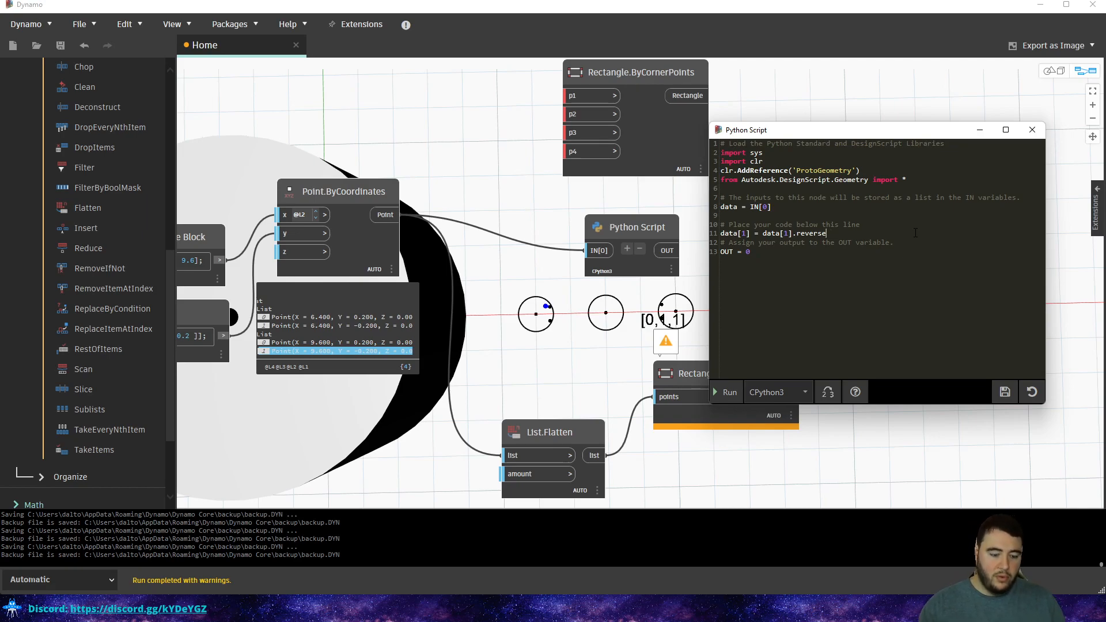
pyautogui.write('()')
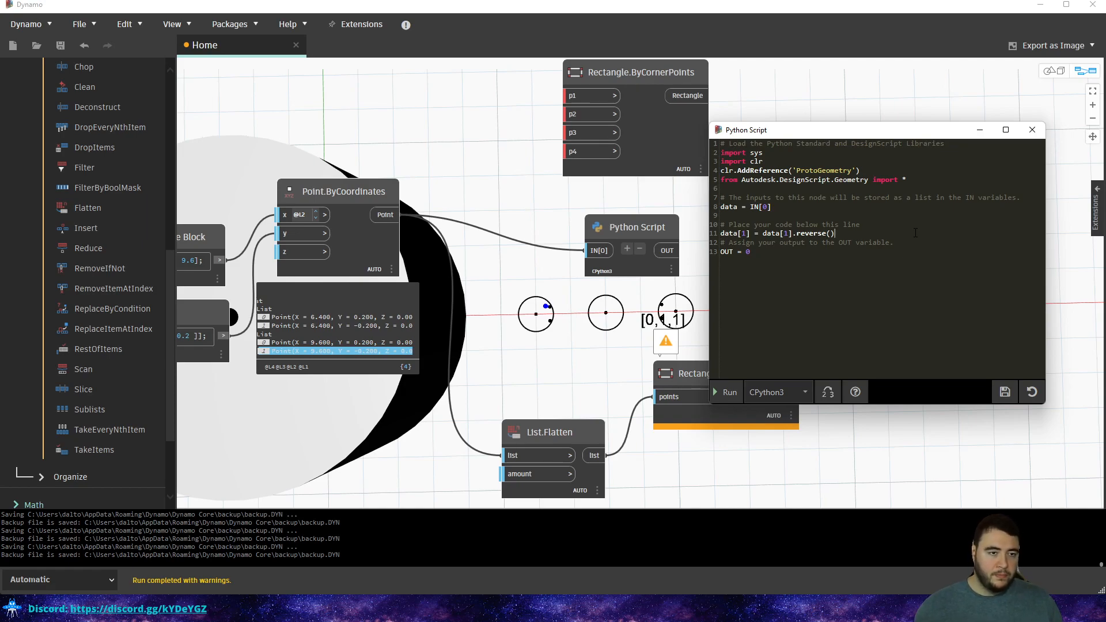
# Change the output line to OUT = data and run the script.
pyautogui.doubleClick(751, 252)
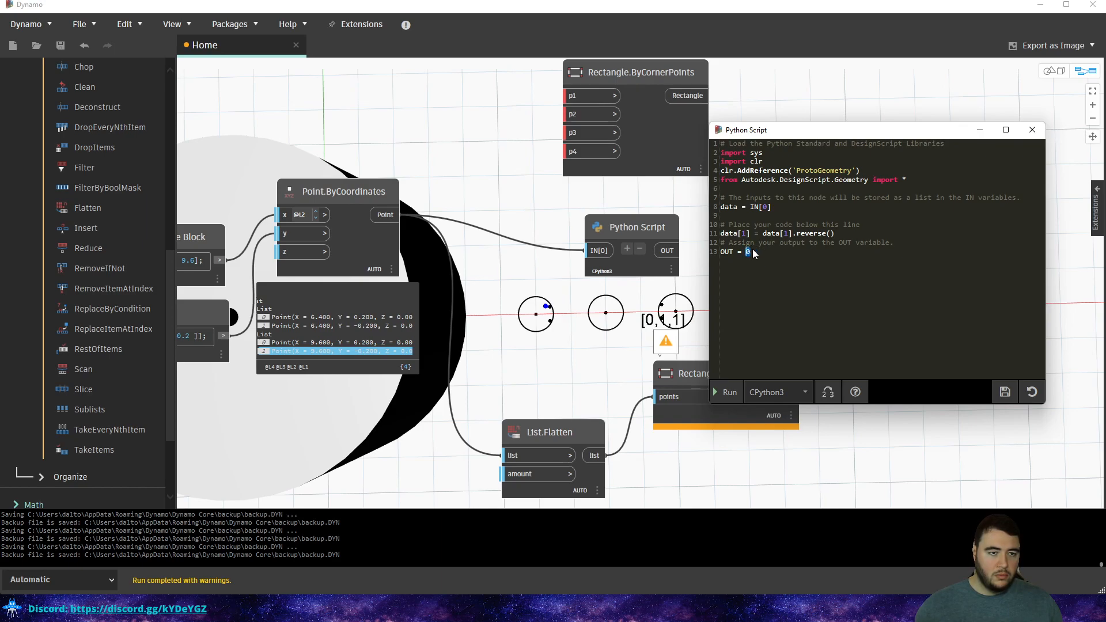
pyautogui.write('data')
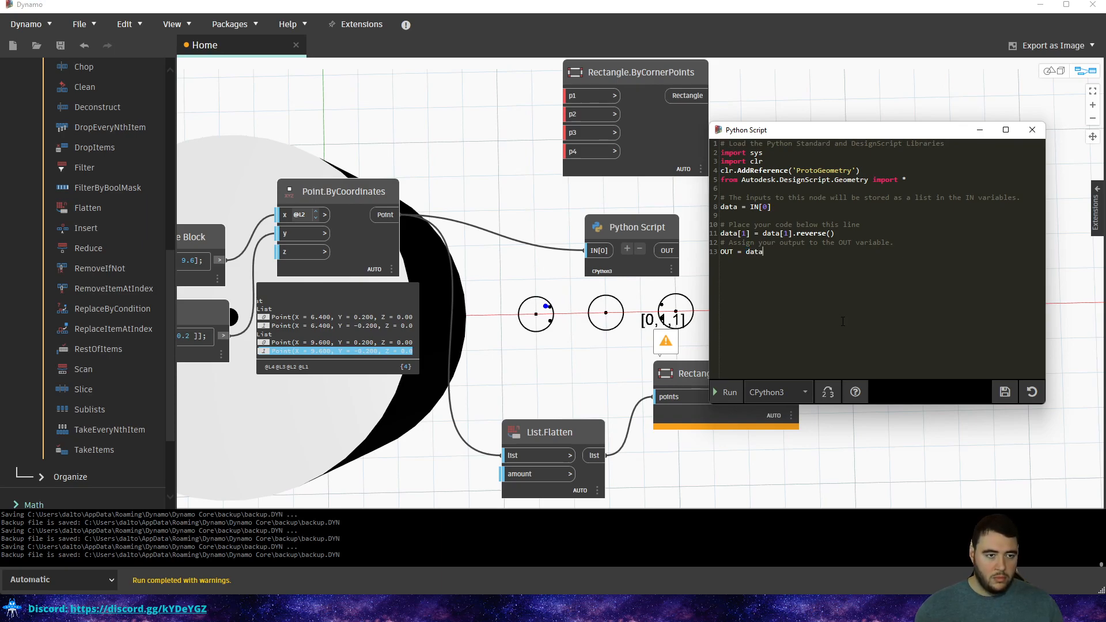
pyautogui.click(734, 392)
# Replace the reverse call with data[::-1], run, and read the IndexError warning on line 11.
pyautogui.moveTo(834, 233); pyautogui.dragTo(763, 233)
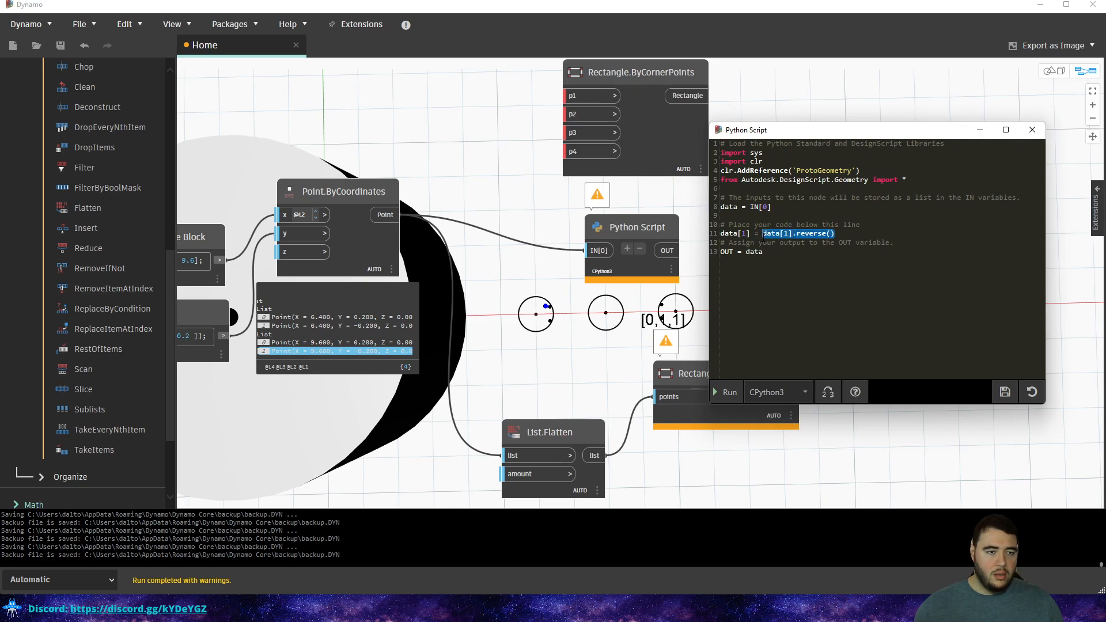
pyautogui.press('BackSpace')
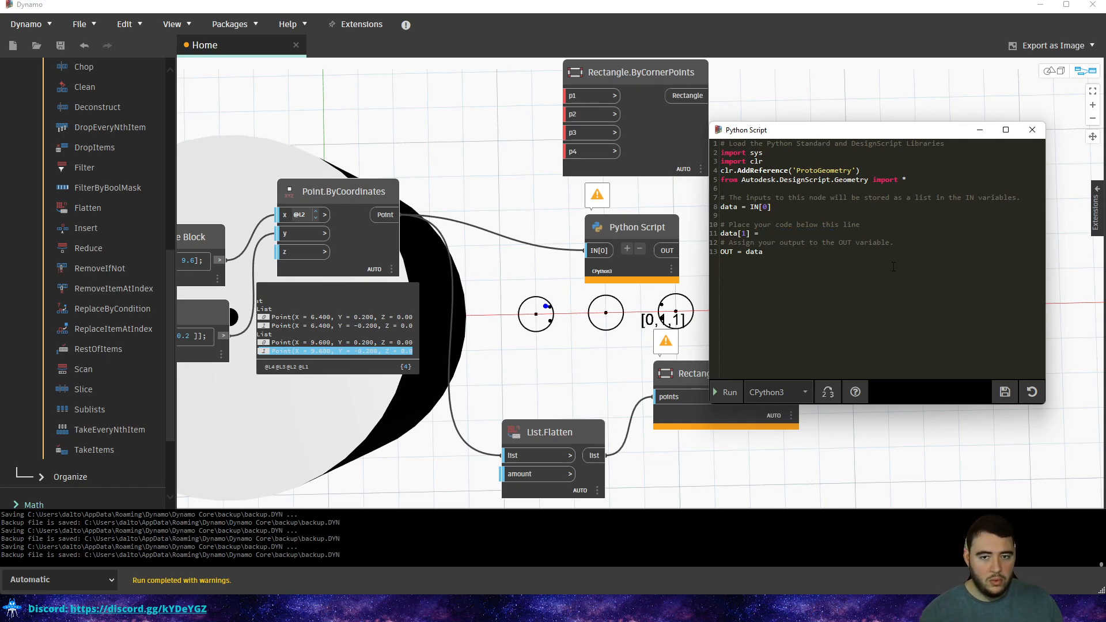
pyautogui.write('data')
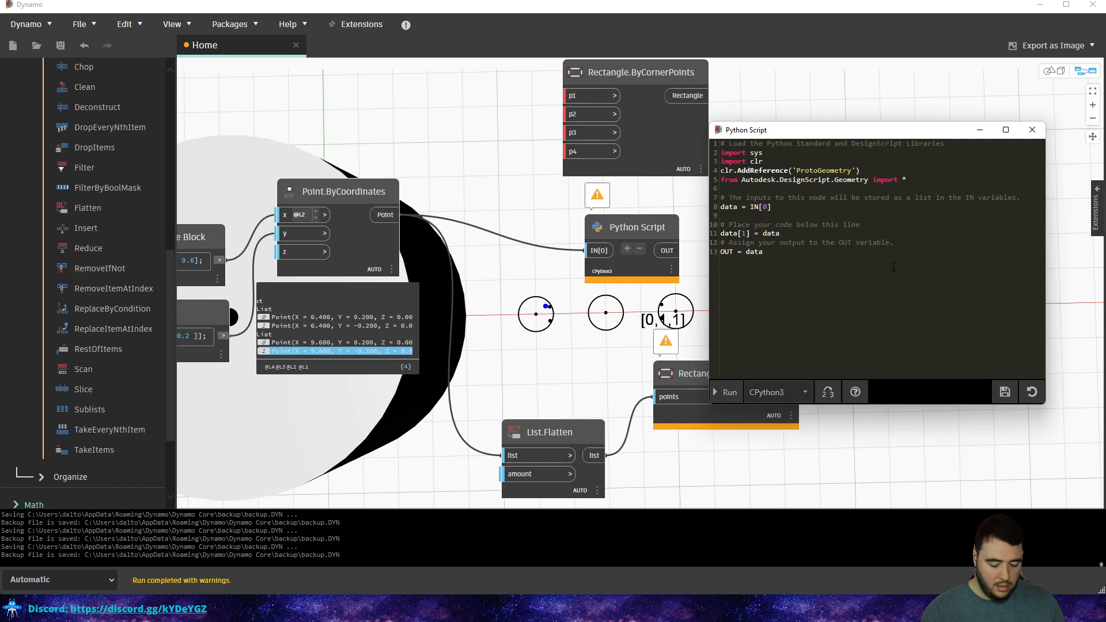
pyautogui.write('[::1')
pyautogui.press('Left')
pyautogui.write('-')
pyautogui.press('End')
pyautogui.write(']')
pyautogui.click(721, 398)
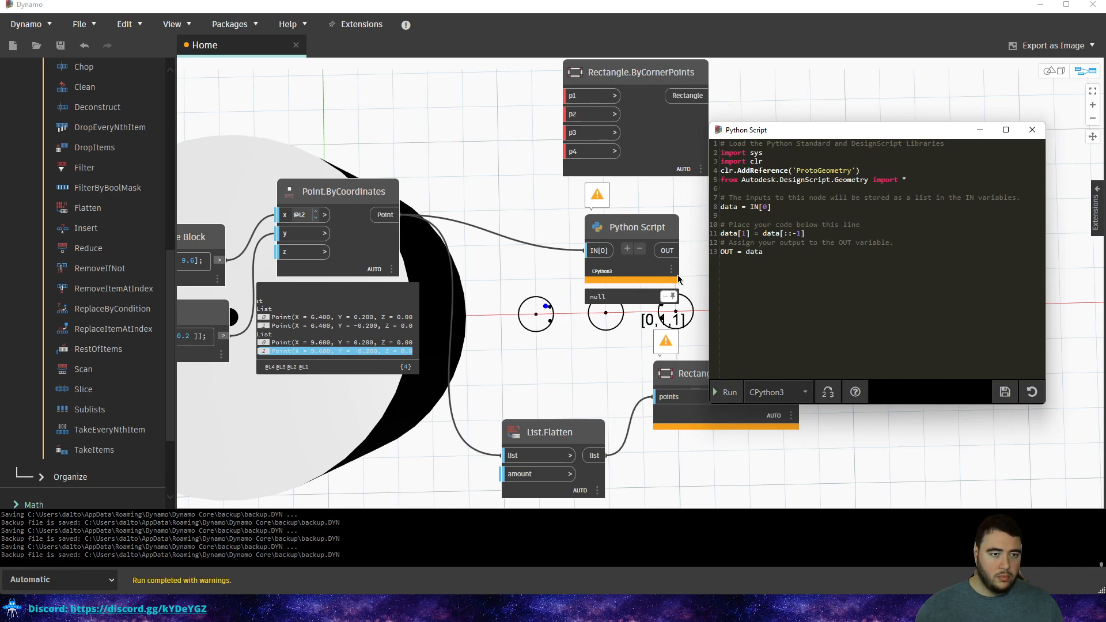
pyautogui.moveTo(588, 188)
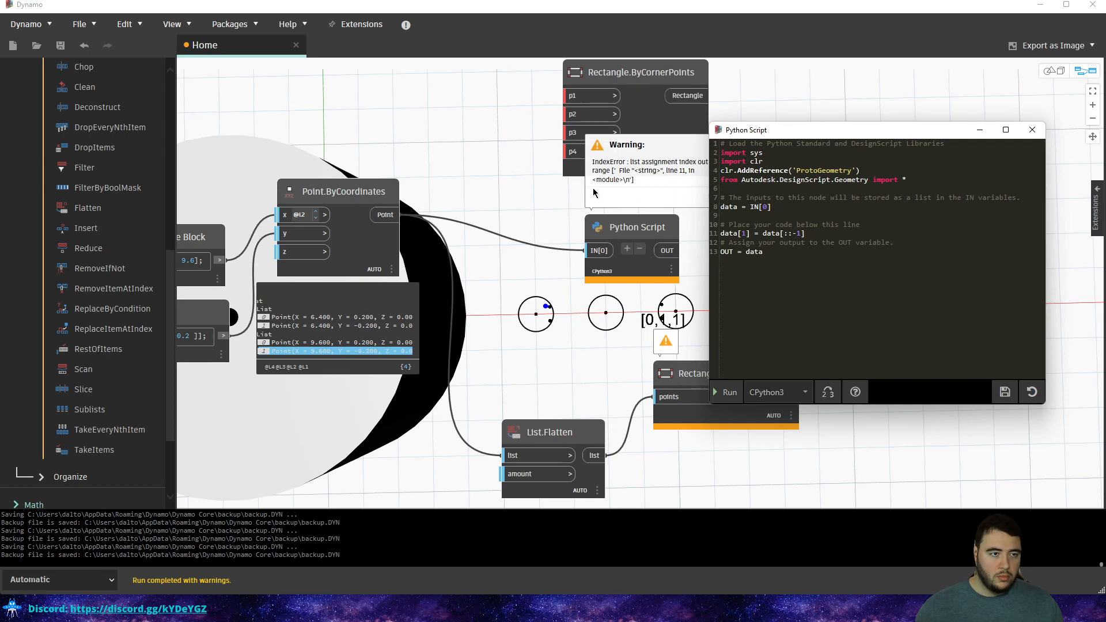
# Turn off Use Levels on Point.ByCoordinates' x input.
pyautogui.moveTo(640, 228); pyautogui.dragTo(592, 239)
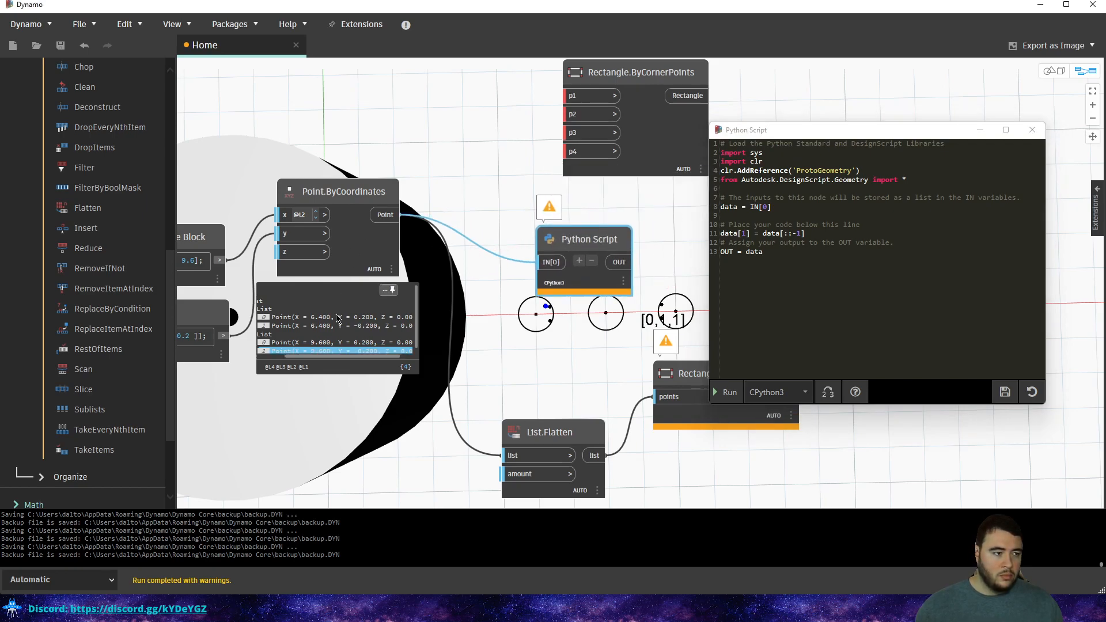
pyautogui.moveTo(358, 357); pyautogui.dragTo(313, 357)
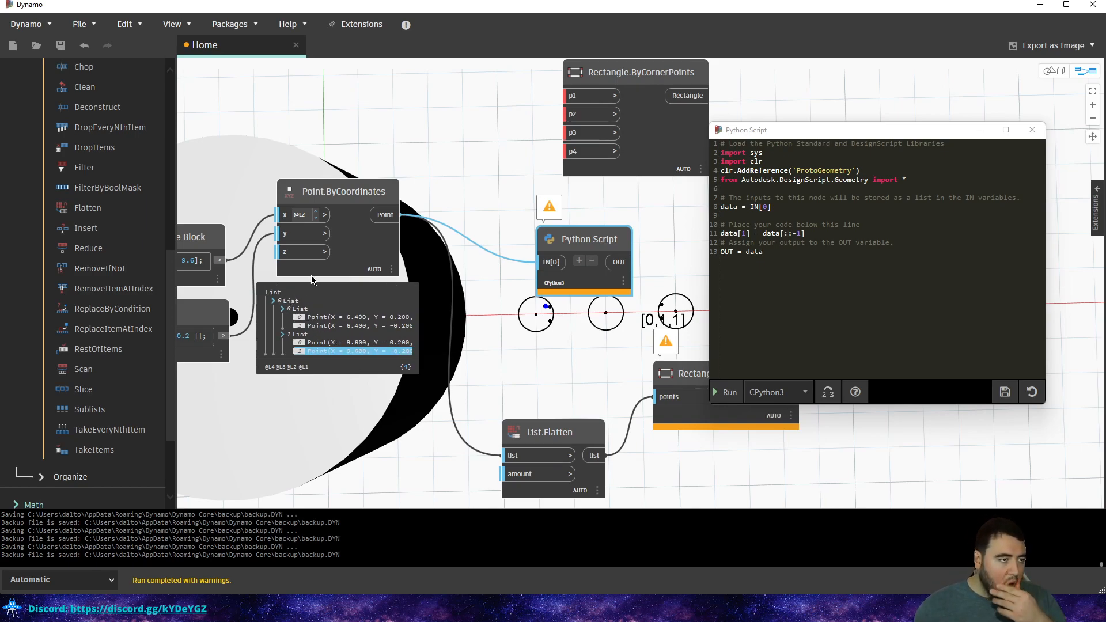
pyautogui.moveTo(244, 195); pyautogui.dragTo(360, 196, button='middle')
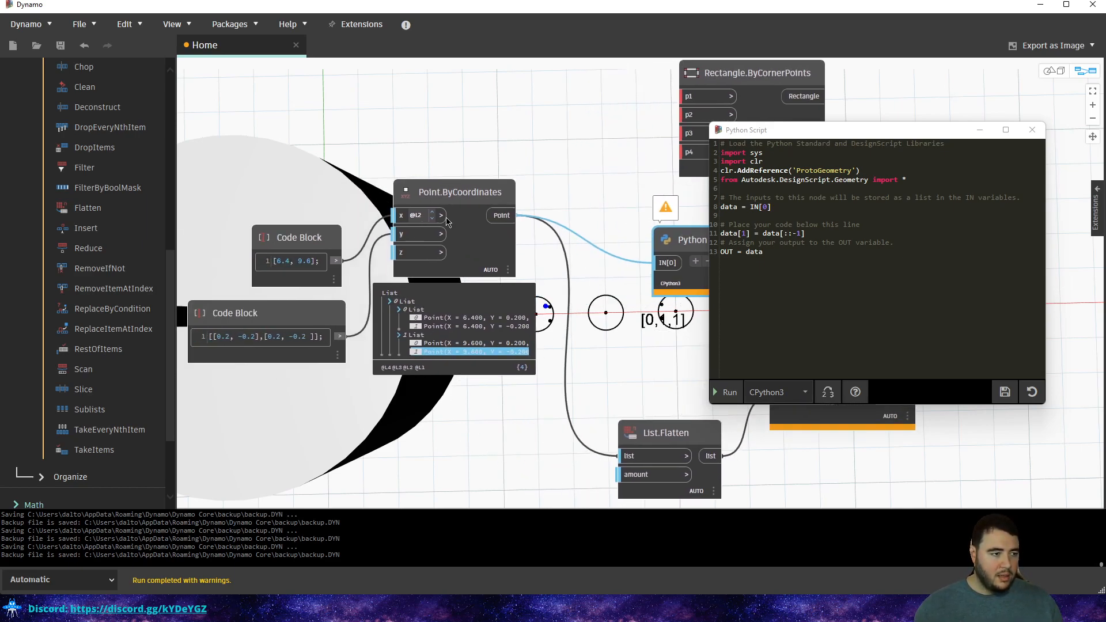
pyautogui.click(441, 216)
pyautogui.click(312, 212)
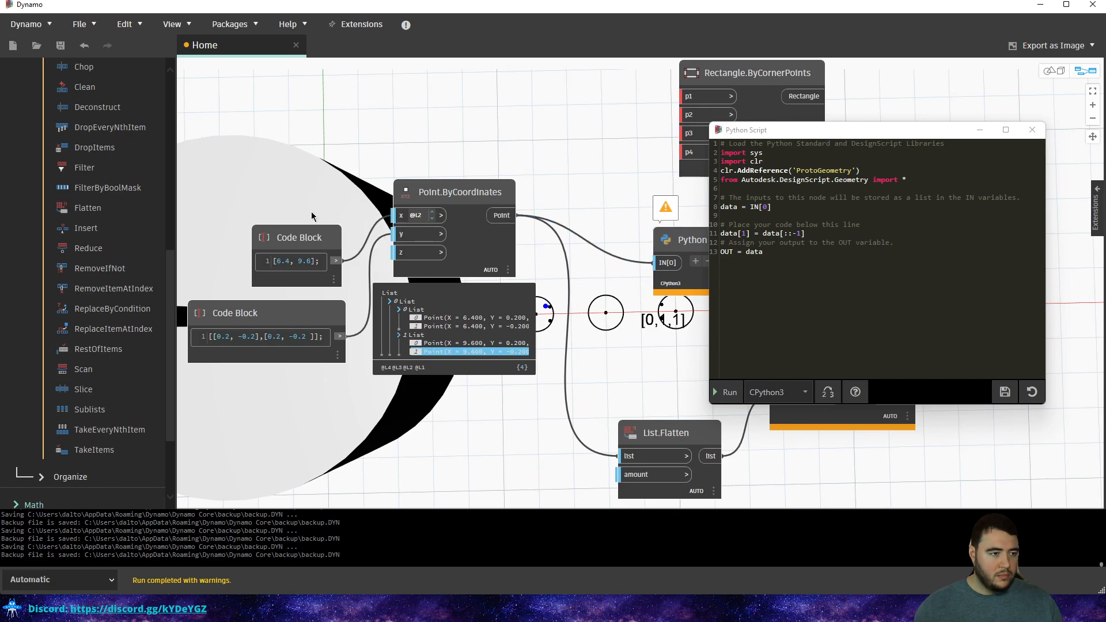
pyautogui.click(441, 215)
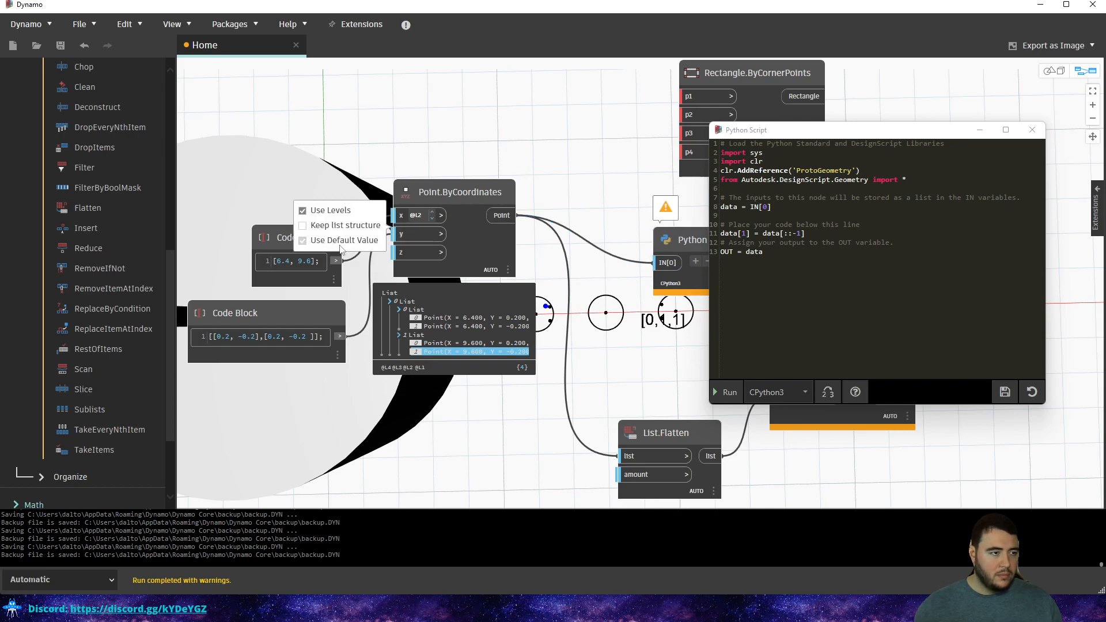
pyautogui.click(303, 211)
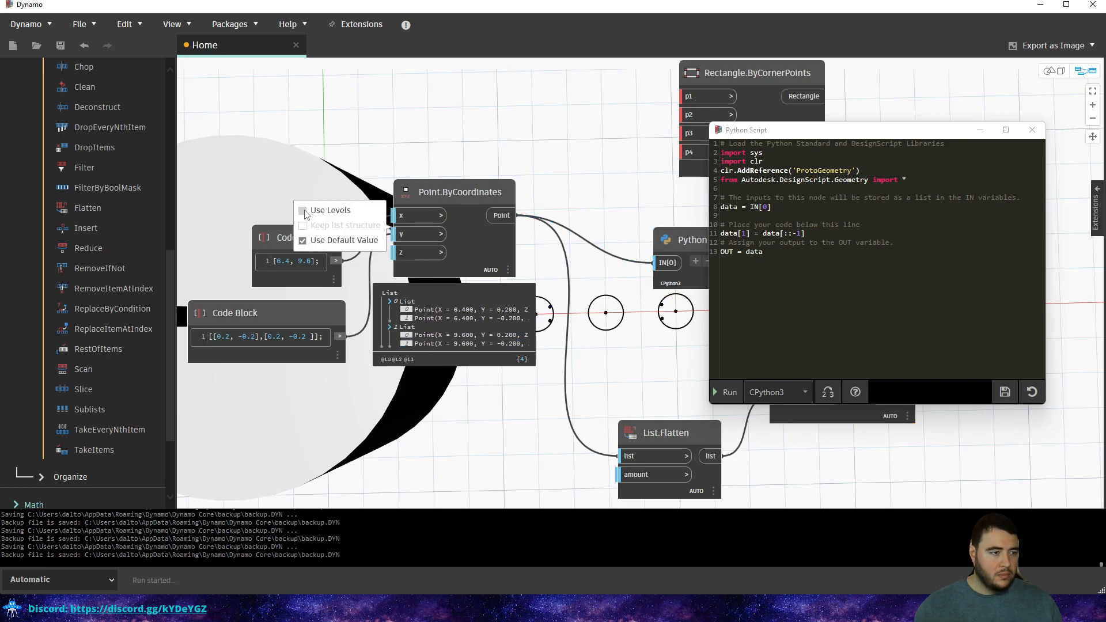
# Rearrange the graph and inspect the Python Script's nested output list.
pyautogui.moveTo(566, 151); pyautogui.dragTo(379, 164, button='middle')
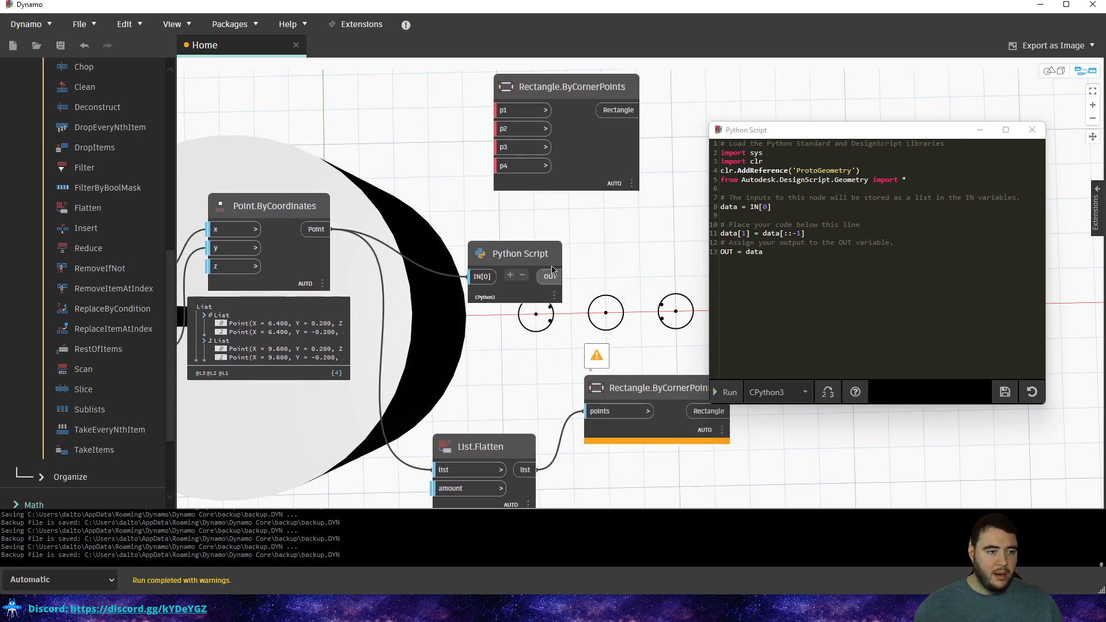
pyautogui.click(520, 298)
pyautogui.moveTo(520, 297); pyautogui.dragTo(516, 225, button='middle')
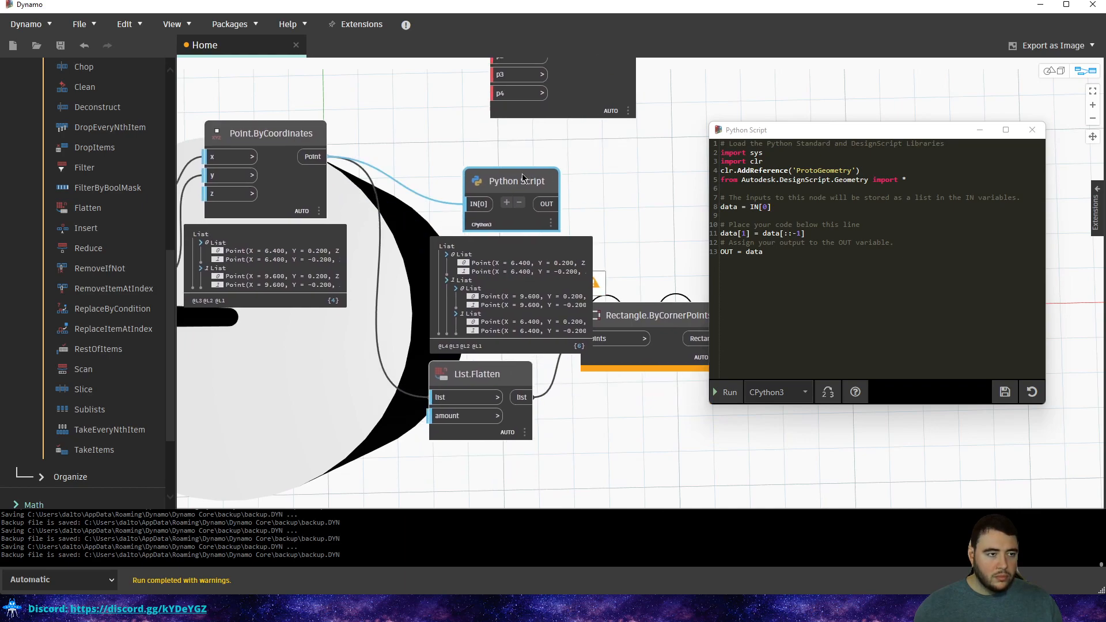
pyautogui.moveTo(522, 172); pyautogui.dragTo(487, 120)
pyautogui.scroll(4, 580, 182)
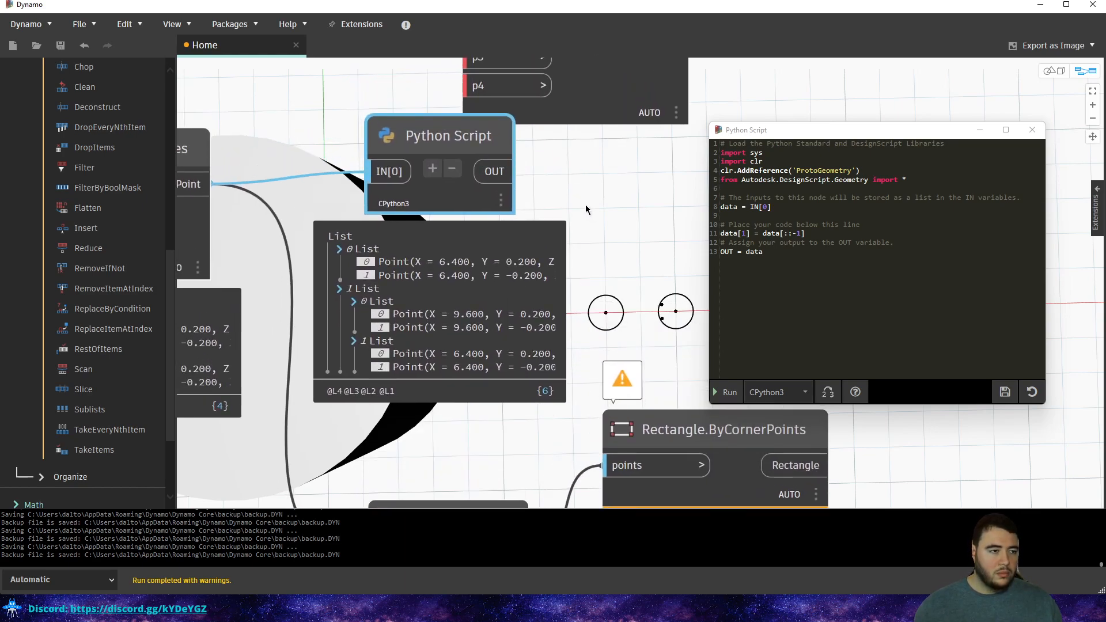
pyautogui.scroll(-3, 585, 203)
pyautogui.moveTo(316, 157); pyautogui.dragTo(413, 174, button='middle')
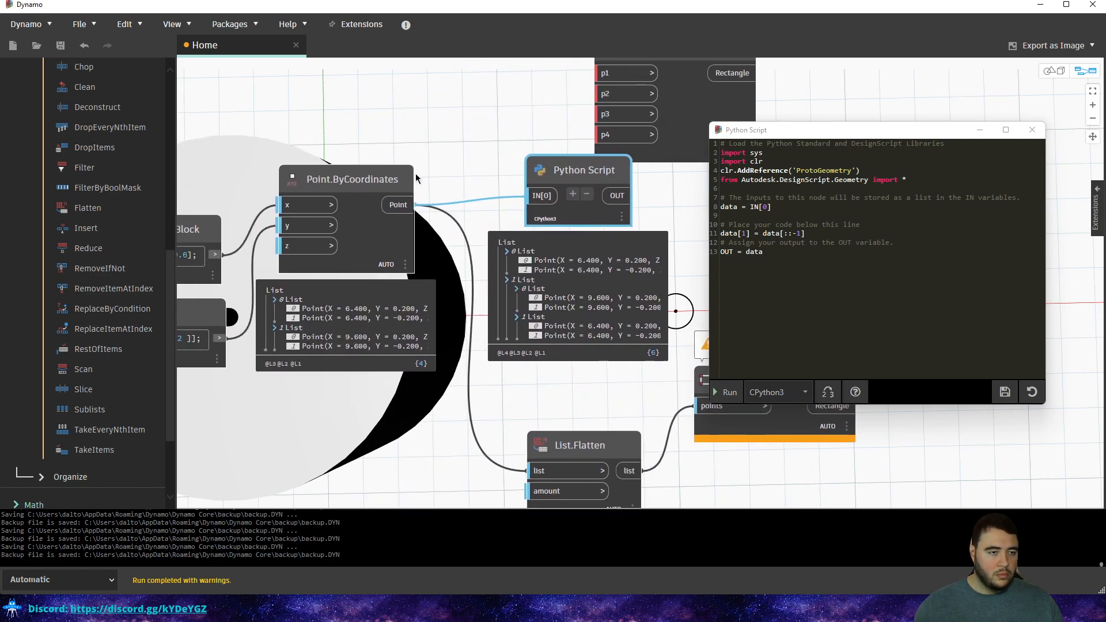
pyautogui.click(771, 359)
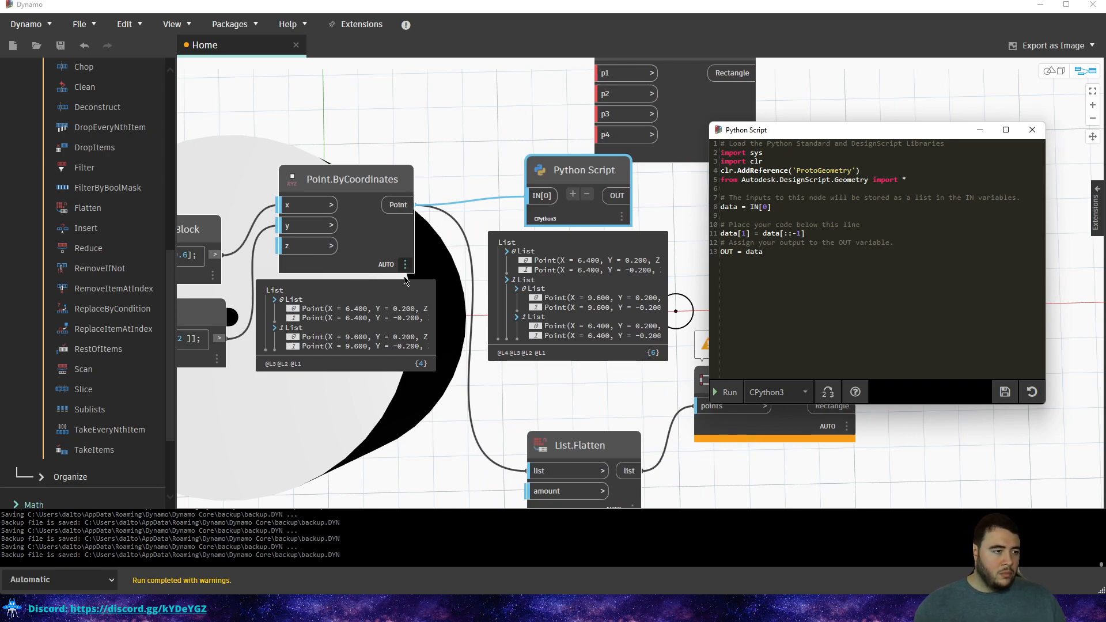
pyautogui.scroll(-1, 303, 324)
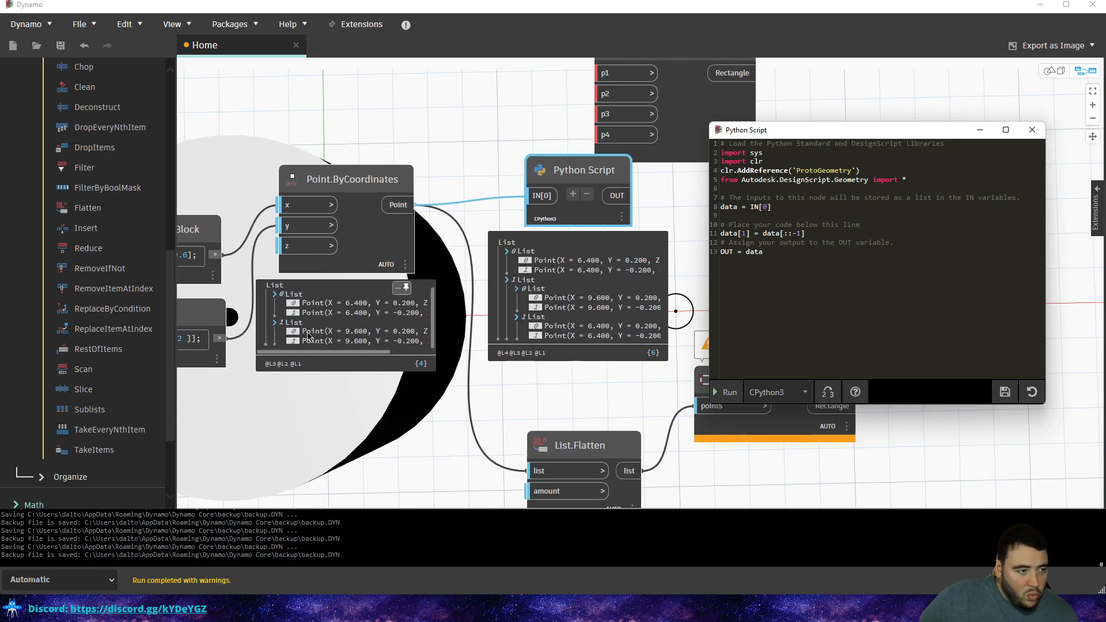
pyautogui.scroll(1, 375, 337)
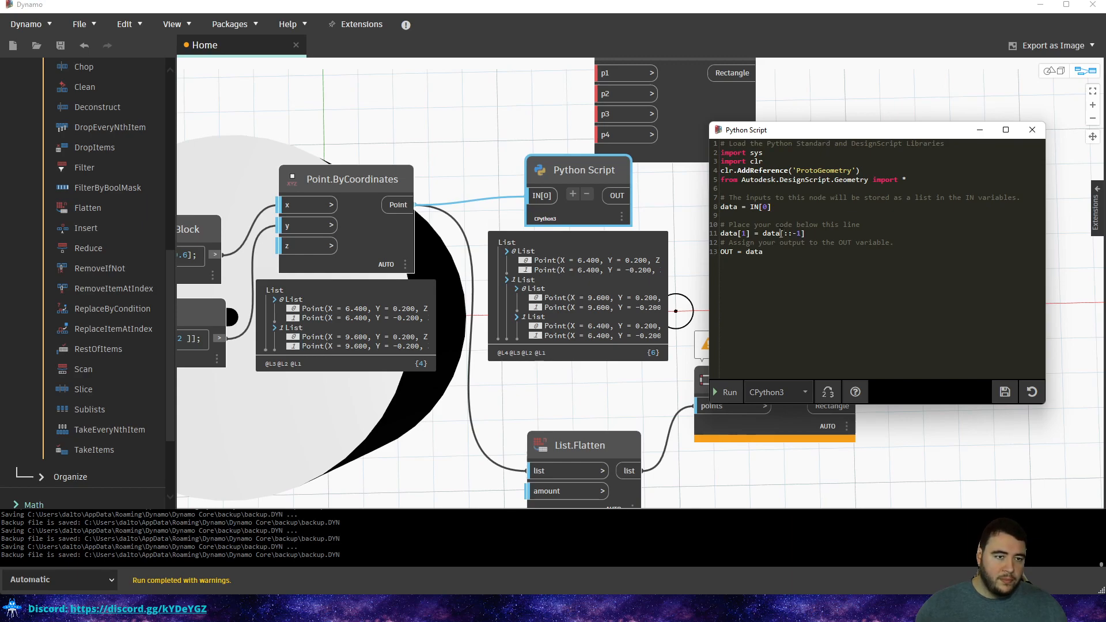
# Run the edited script and switch off Point.ByCoordinates' geometry preview.
pyautogui.write('[]1')
pyautogui.moveTo(814, 225); pyautogui.dragTo(720, 215)
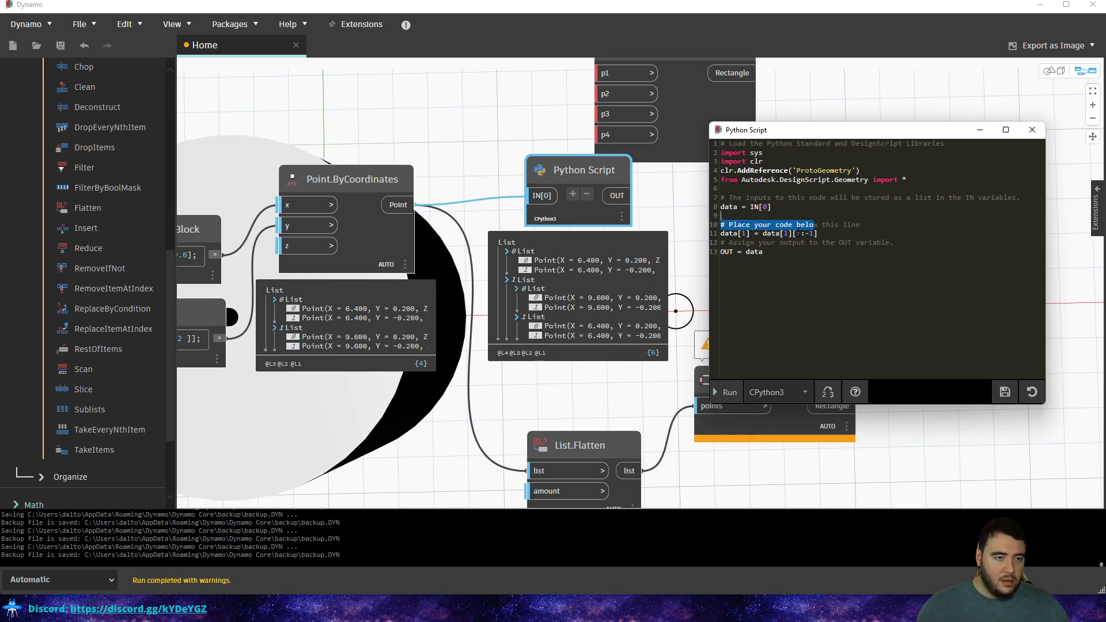
pyautogui.click(721, 390)
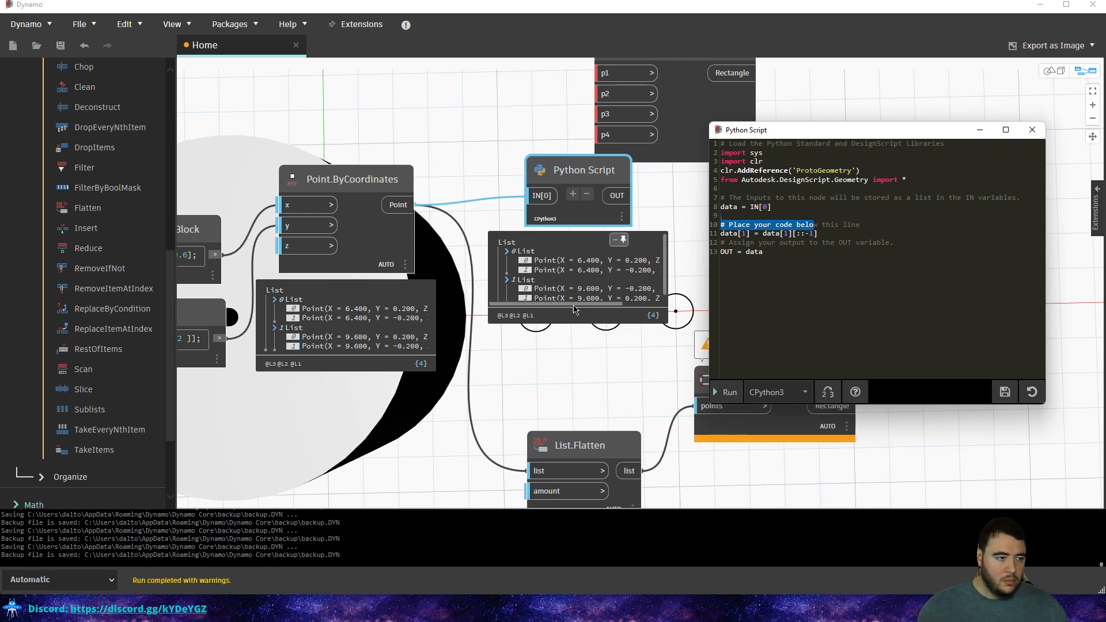
pyautogui.moveTo(612, 239); pyautogui.dragTo(521, 259, button='middle')
pyautogui.scroll(-3, 521, 259)
pyautogui.scroll(3, 542, 248)
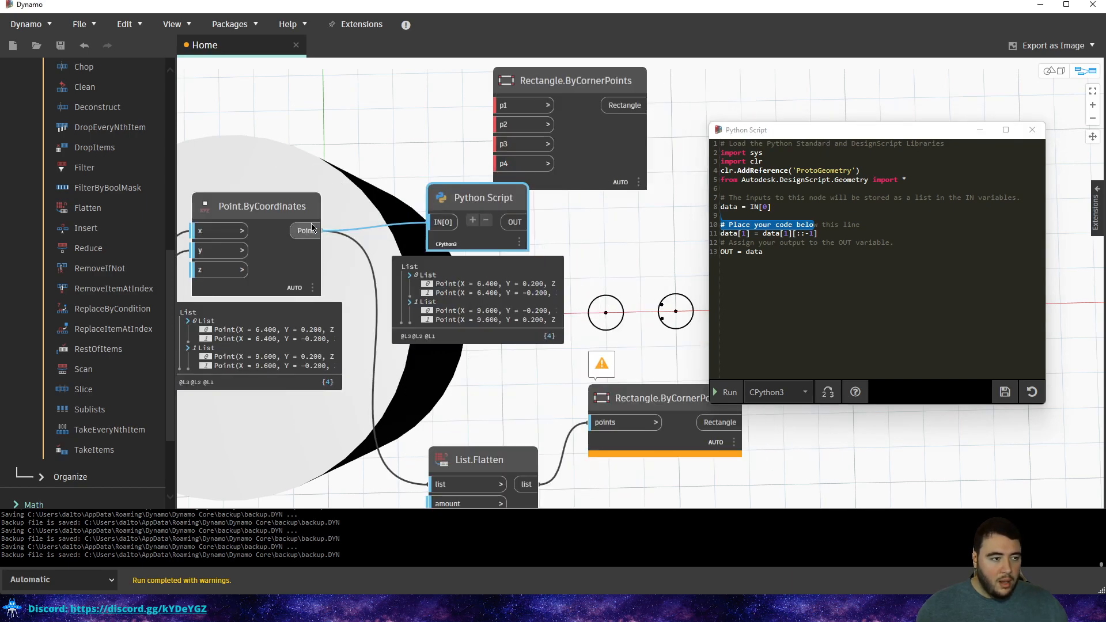
pyautogui.rightClick(268, 212)
pyautogui.click(299, 266)
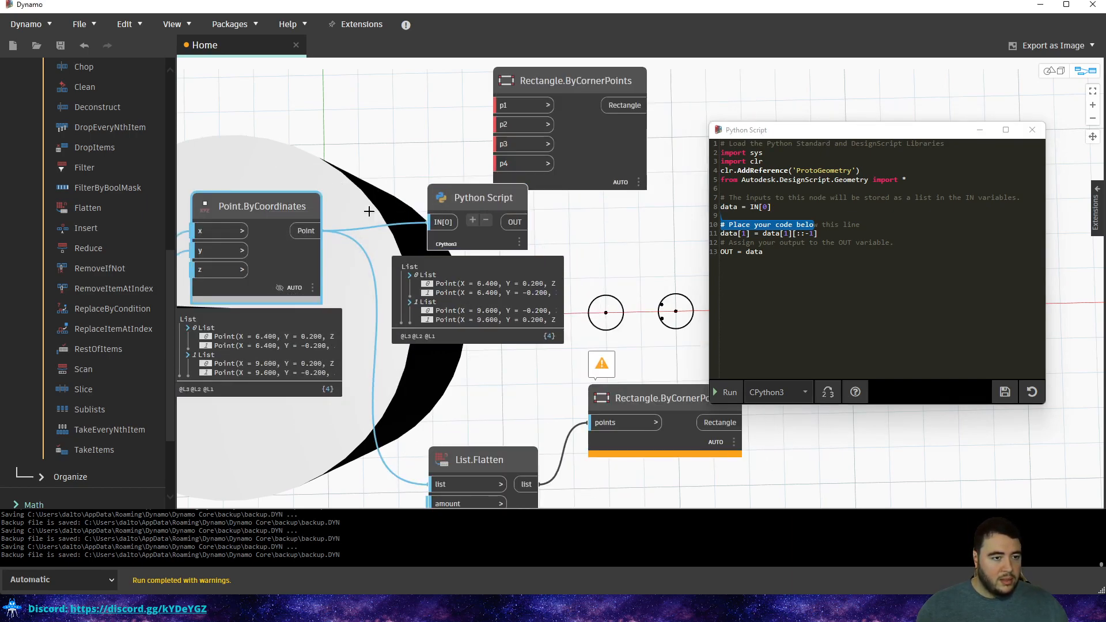
# Locate the script's output points on the circles in the preview.
pyautogui.moveTo(473, 288); pyautogui.dragTo(390, 253, button='middle')
pyautogui.click(389, 251)
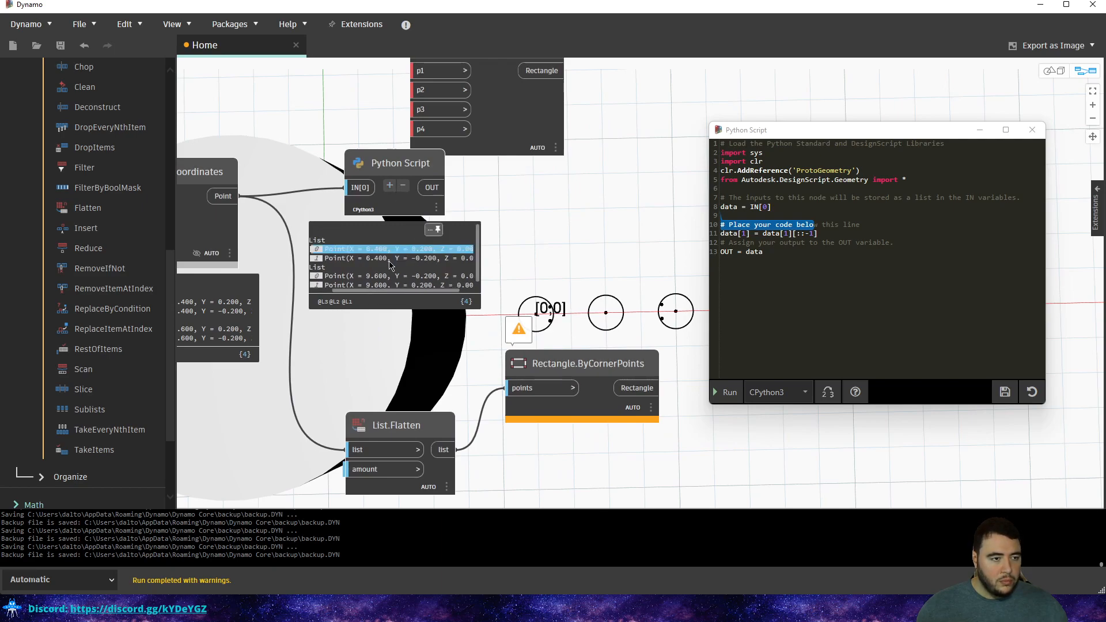
pyautogui.click(384, 277)
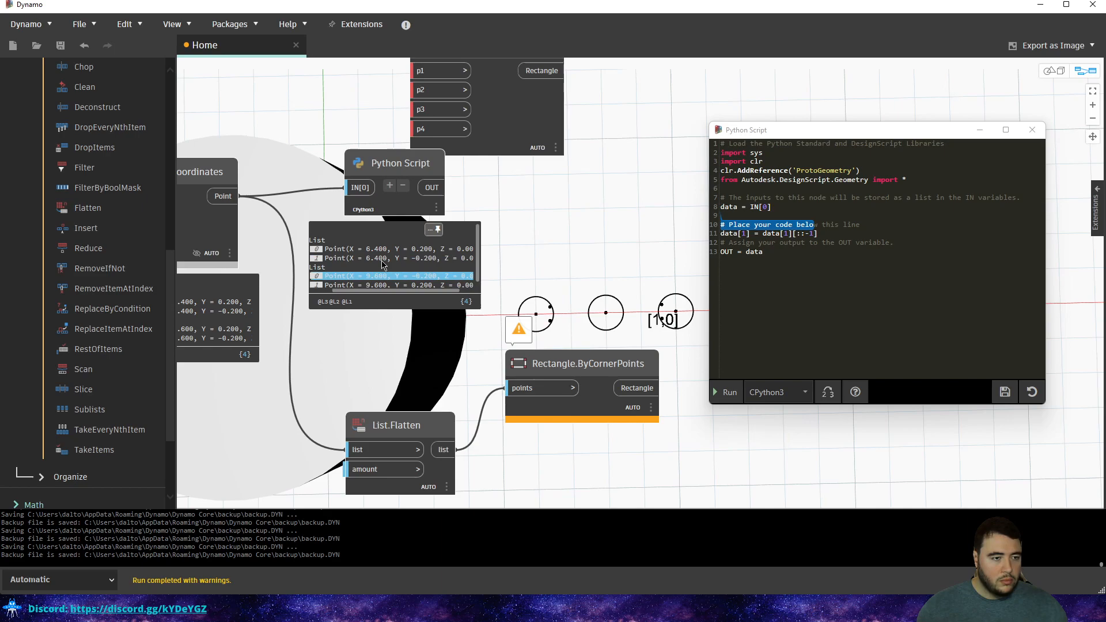
pyautogui.click(381, 283)
pyautogui.click(376, 272)
pyautogui.click(376, 280)
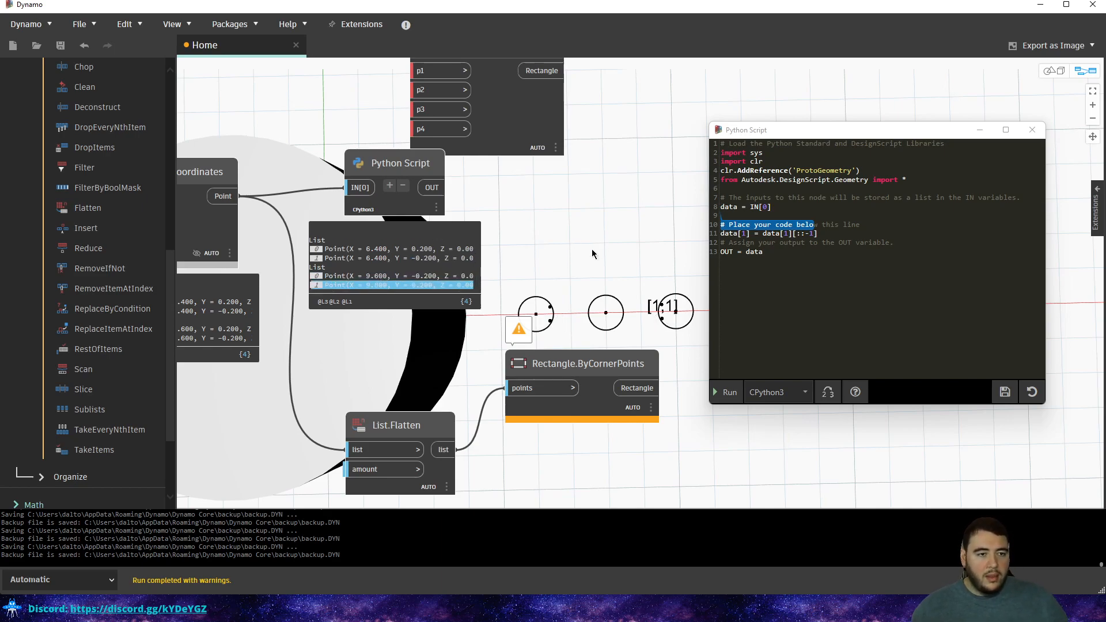
# Start the flattening code with OUT = [] and an outer loop over data.
pyautogui.click(827, 233)
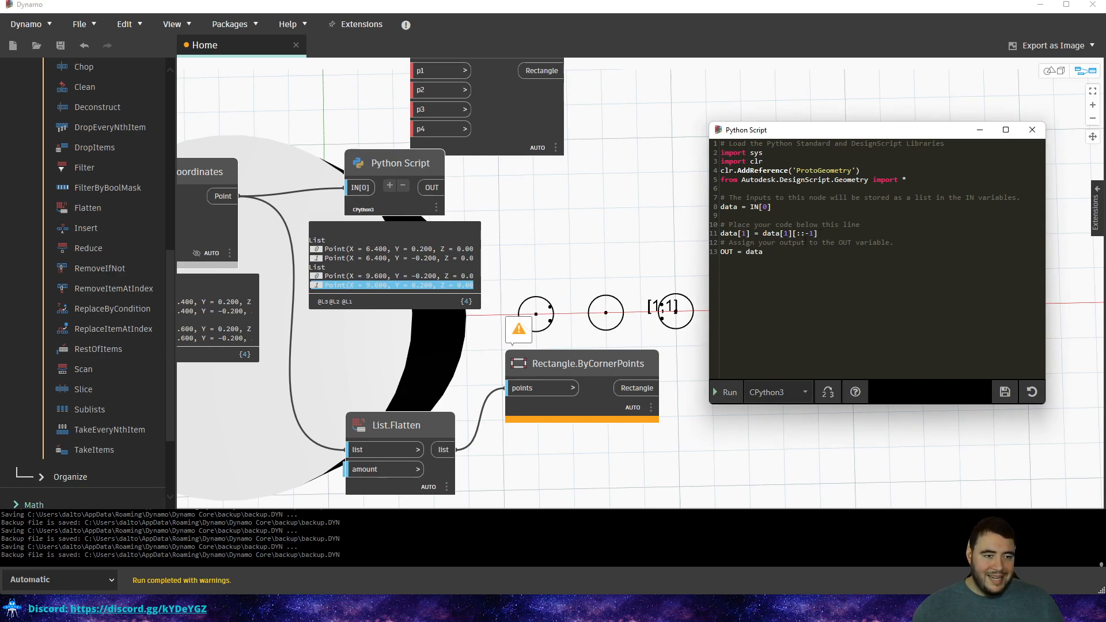
pyautogui.press('Return')
pyautogui.press('Return')
pyautogui.write('for')
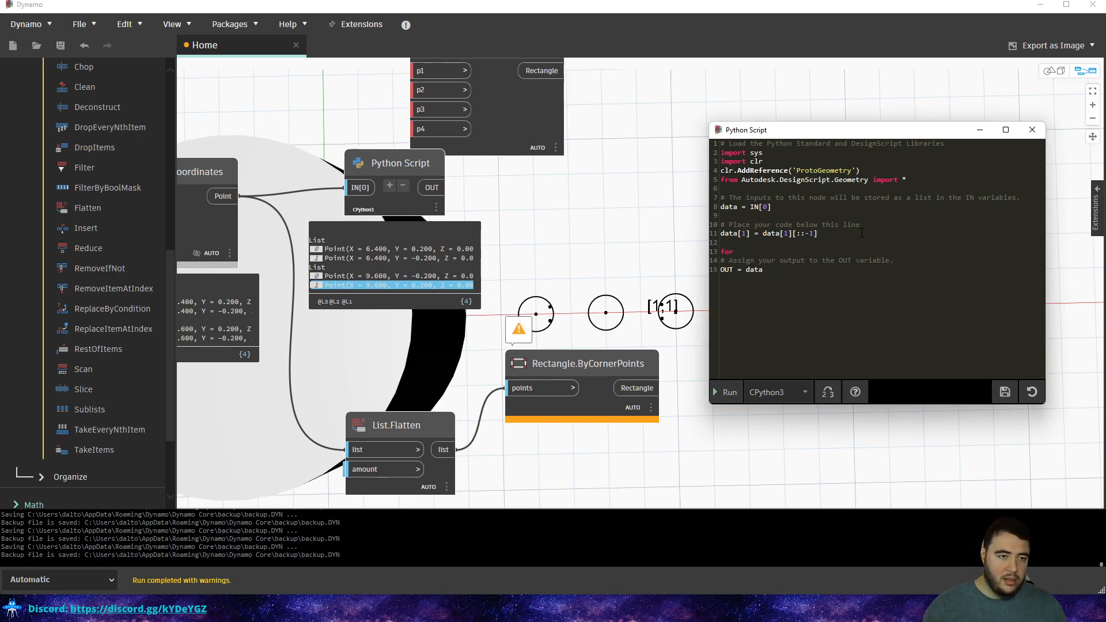
pyautogui.press('BackSpace')
pyautogui.press('BackSpace')
pyautogui.press('BackSpace')
pyautogui.press('BackSpace')
pyautogui.write('O')
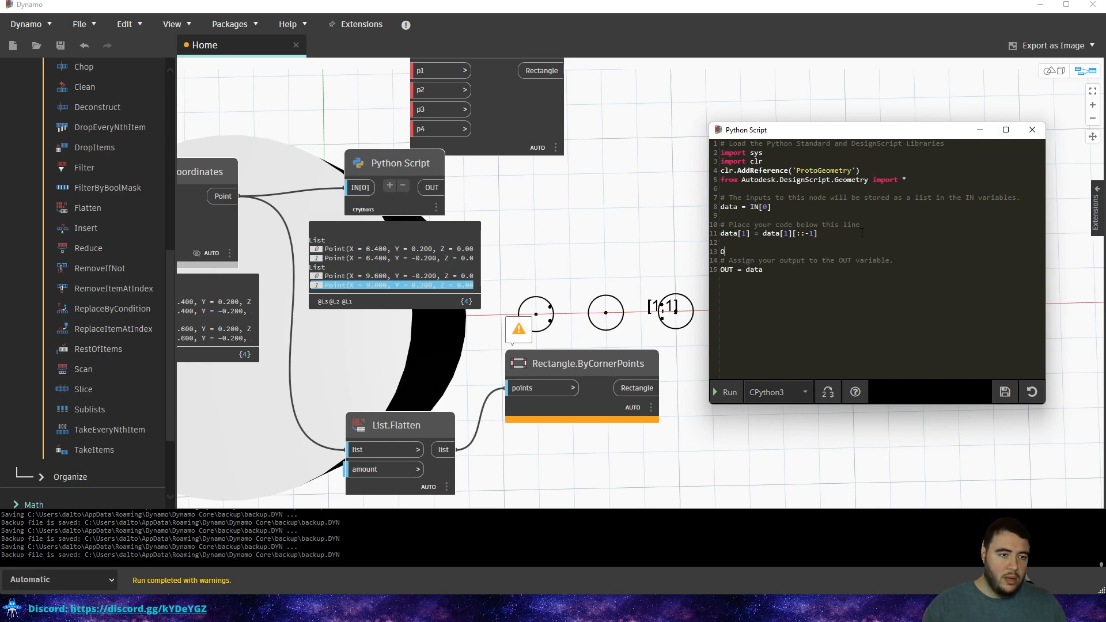
pyautogui.write('UT = []')
pyautogui.press('Return')
pyautogui.write('for i in data:')
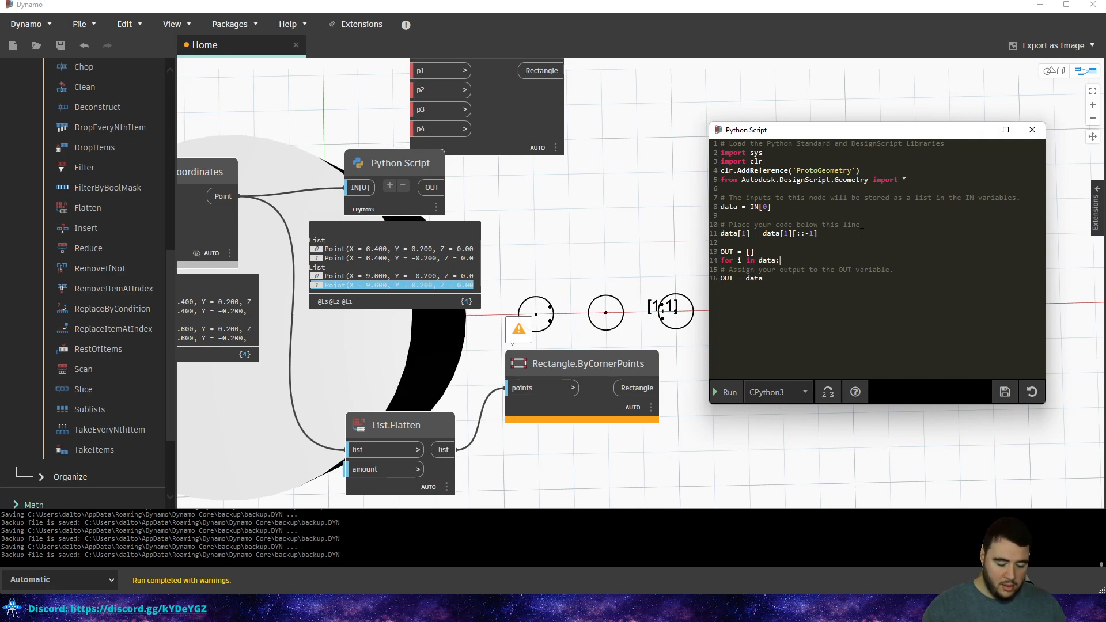
pyautogui.press('Return')
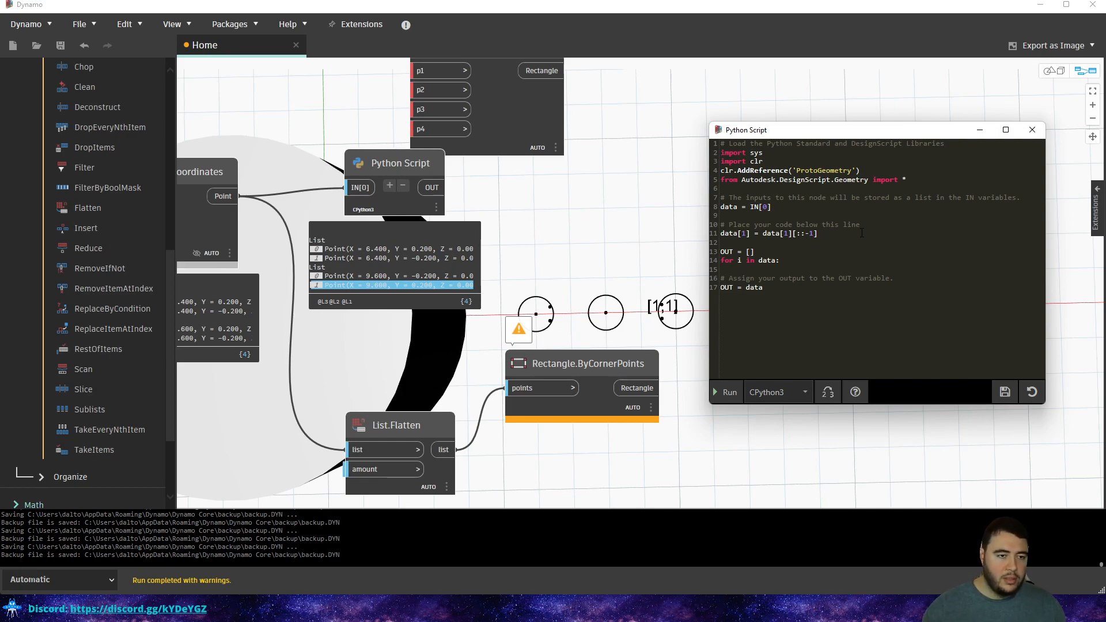
# Add the inner loop appending each point to OUT and delete the old OUT = data line.
pyautogui.press('BackSpace')
pyautogui.write('l')
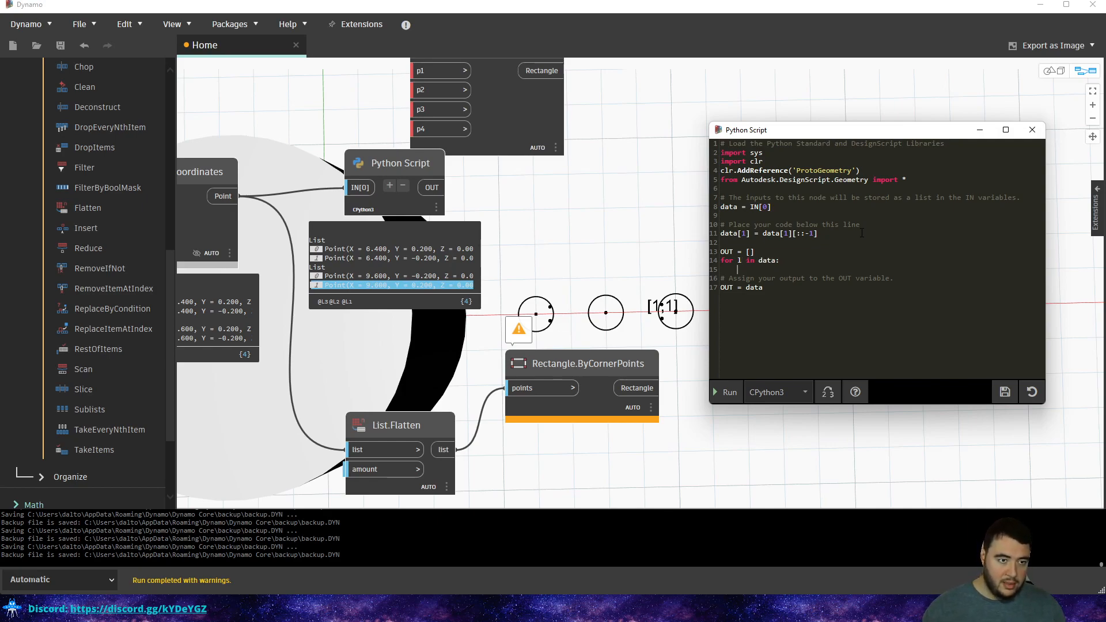
pyautogui.write('for i in ')
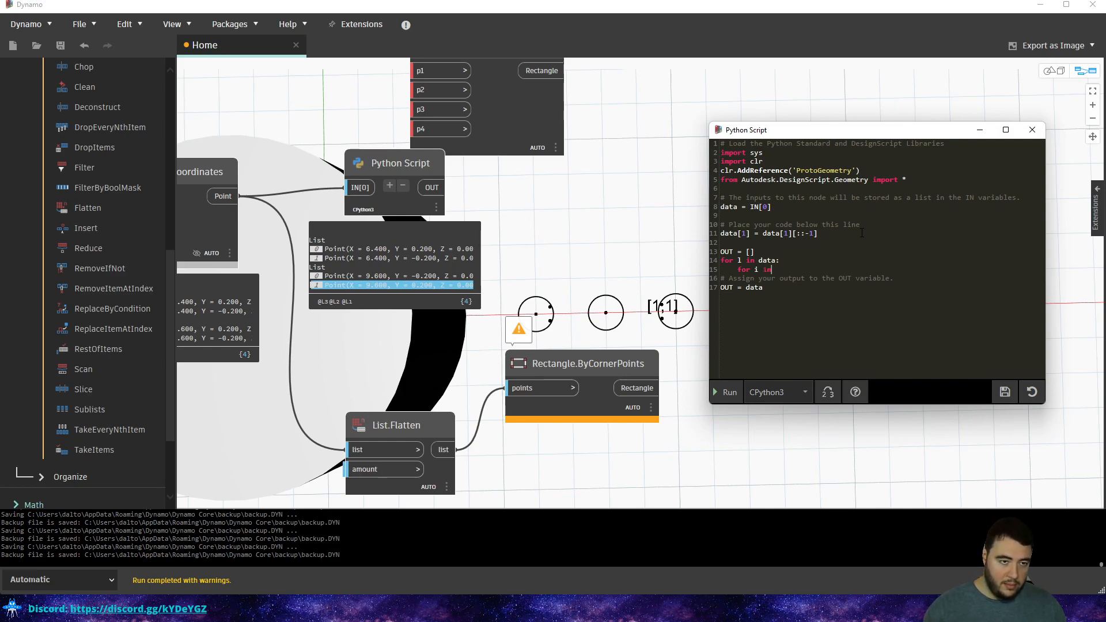
pyautogui.write('l:')
pyautogui.press('Return')
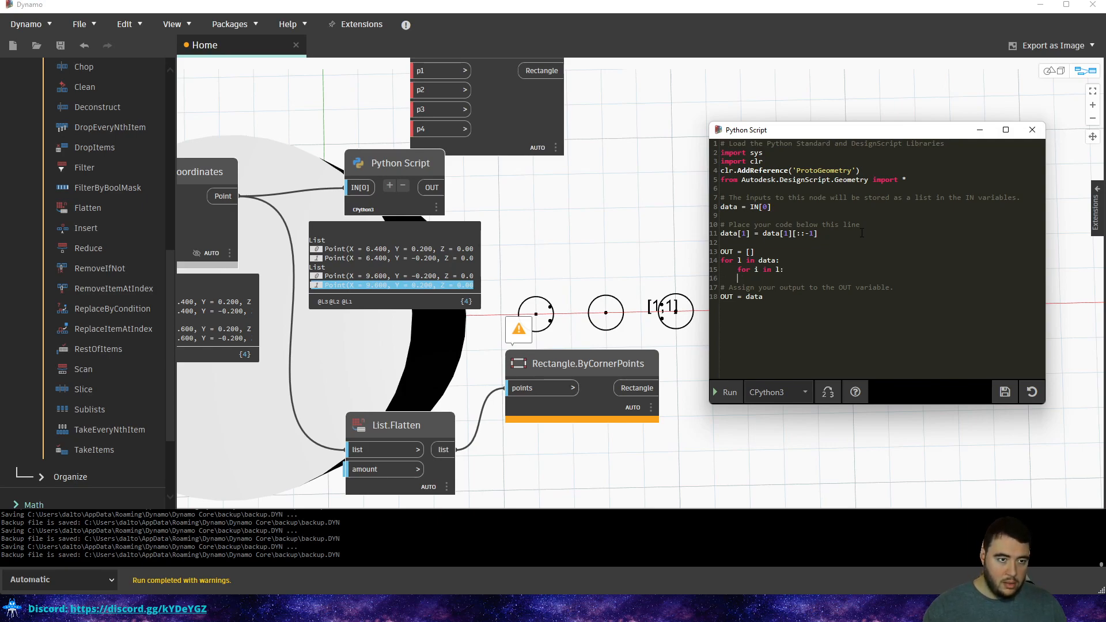
pyautogui.write('OUT.append(i)')
pyautogui.moveTo(770, 308); pyautogui.dragTo(720, 297)
pyautogui.press('BackSpace')
# Run the script and check the four flattened output points on the circles.
pyautogui.click(729, 392)
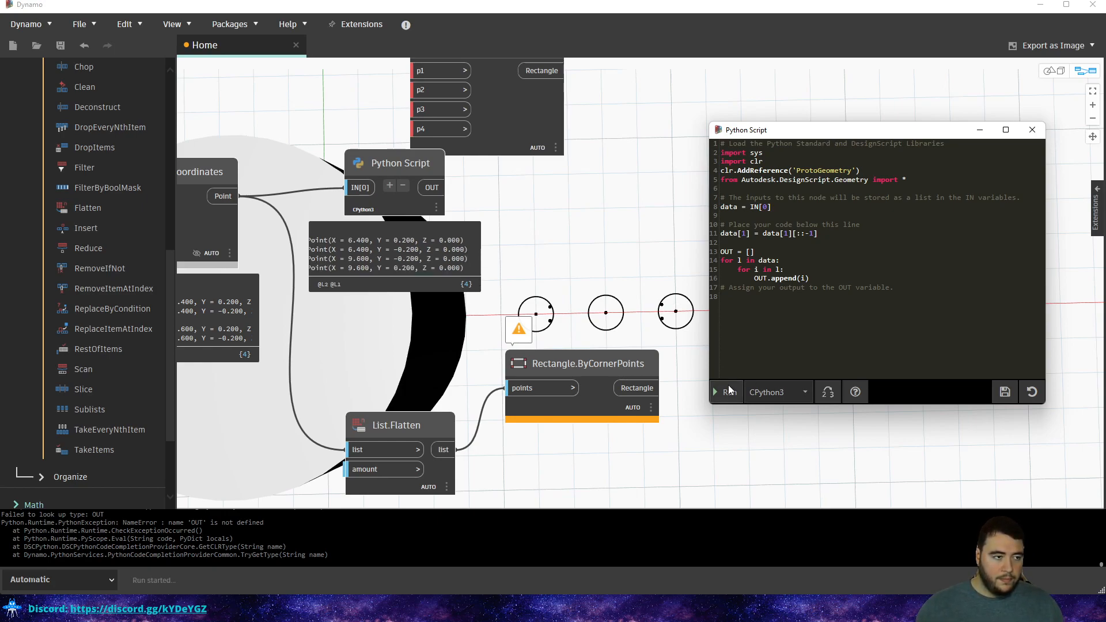
pyautogui.moveTo(382, 273); pyautogui.dragTo(308, 268)
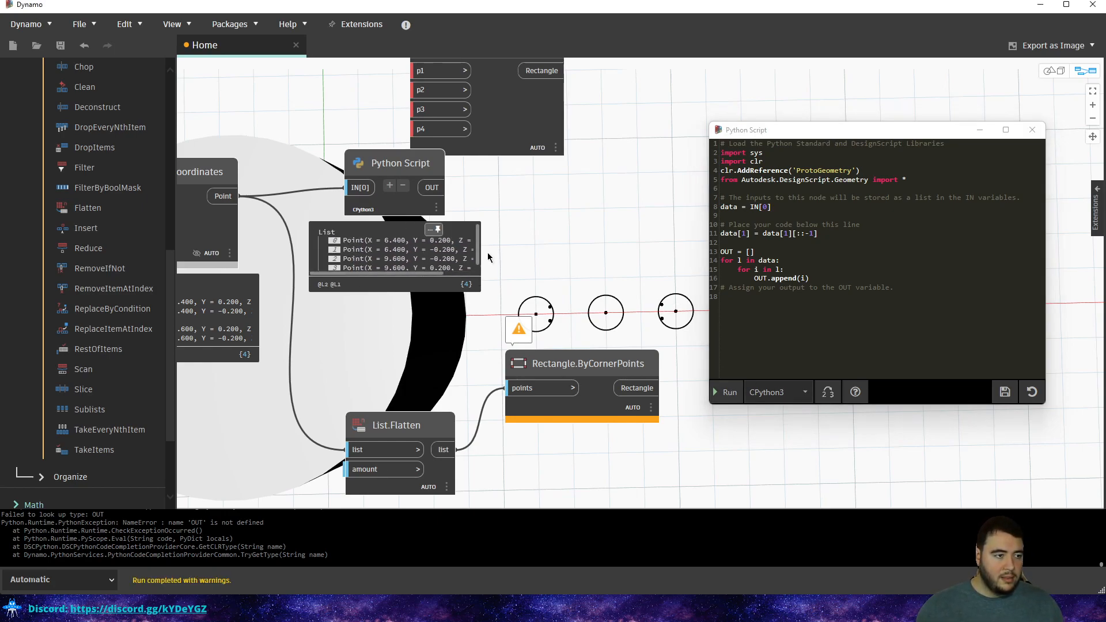
pyautogui.moveTo(536, 234); pyautogui.dragTo(534, 258, button='middle')
pyautogui.click(407, 266)
pyautogui.click(407, 275)
pyautogui.click(406, 283)
pyautogui.click(407, 293)
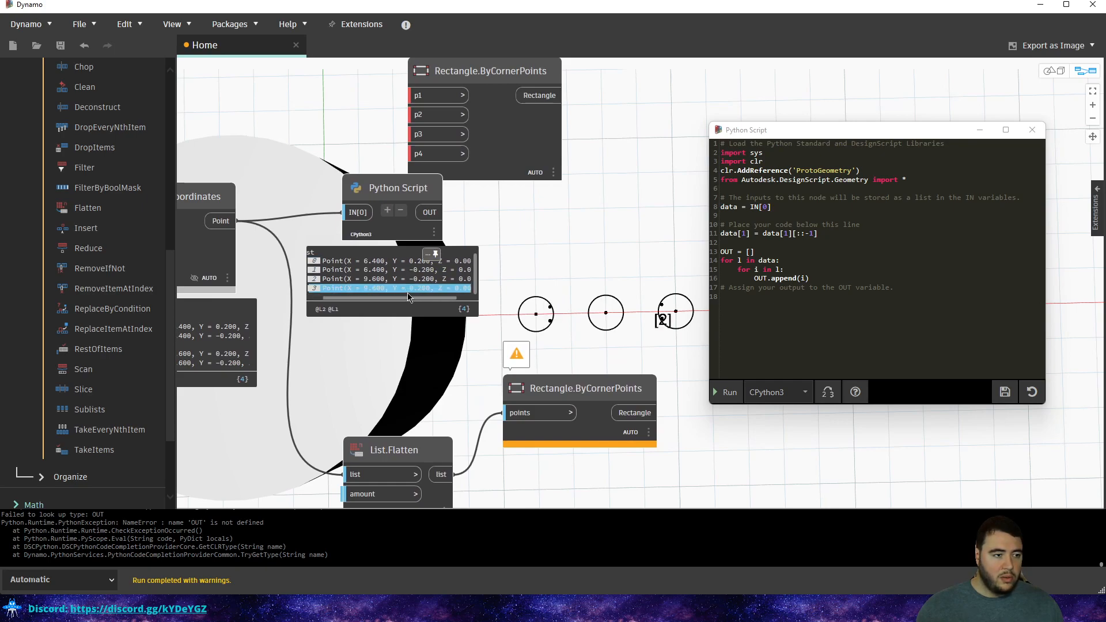
pyautogui.click(413, 289)
pyautogui.click(414, 291)
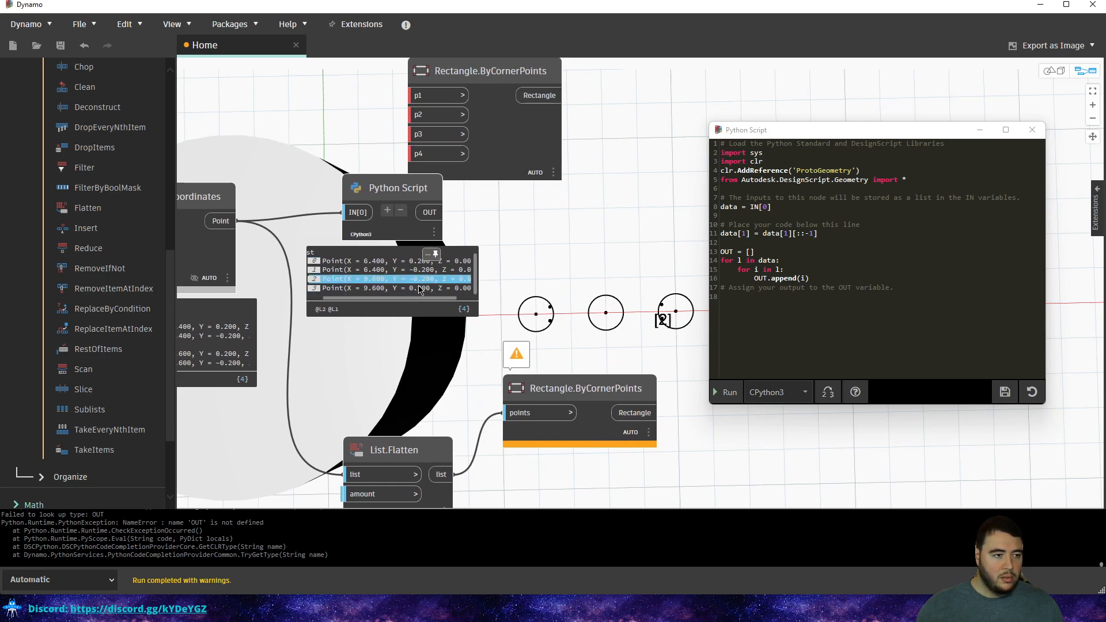
# Wire the Python Script output into Rectangle.ByCornerPoints and delete List.Flatten.
pyautogui.click(439, 213)
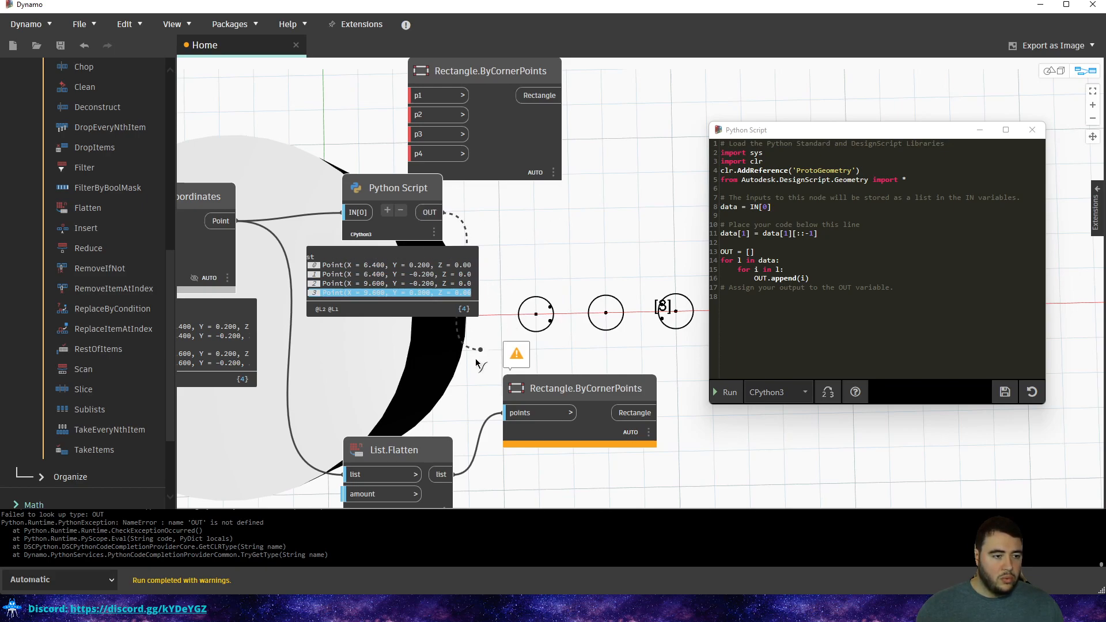
pyautogui.moveTo(455, 382); pyautogui.dragTo(600, 301, button='middle')
pyautogui.click(653, 333)
pyautogui.moveTo(638, 241); pyautogui.dragTo(503, 278, button='middle')
pyautogui.moveTo(400, 149); pyautogui.dragTo(398, 212)
pyautogui.click(434, 407)
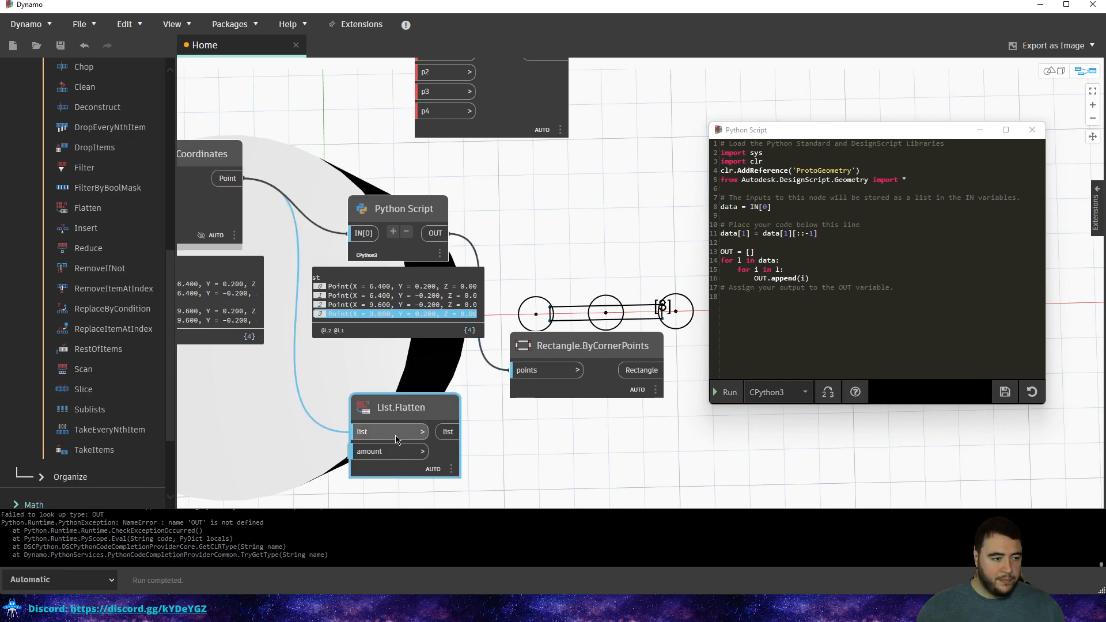
pyautogui.press('Delete')
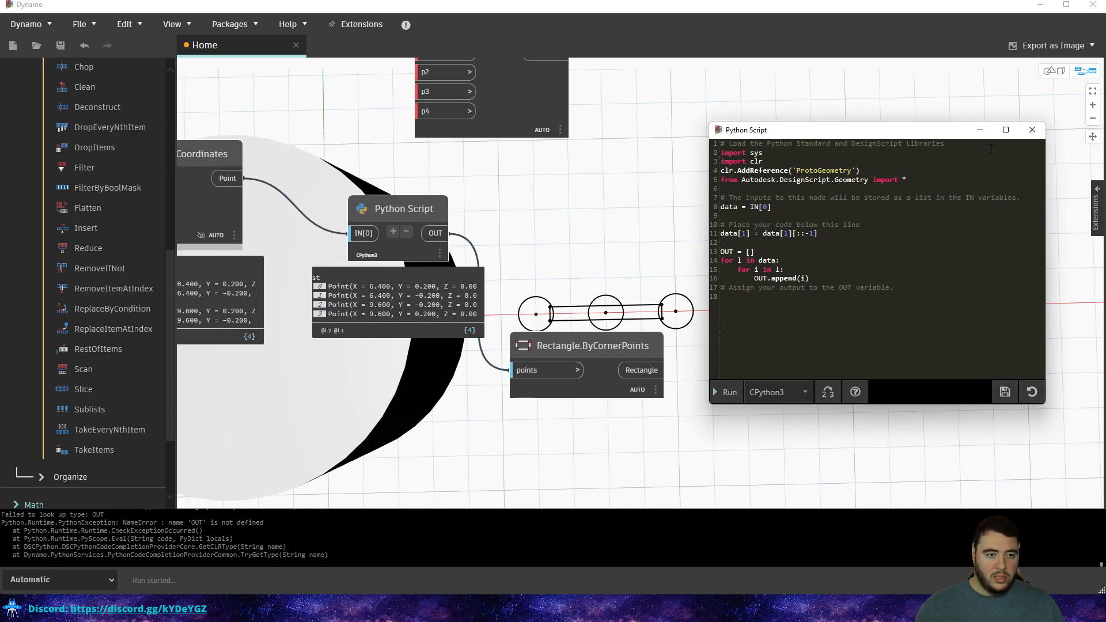
# Close the script editor, arrange the rectangle nodes, and select the unused four-input one.
pyautogui.click(1032, 129)
pyautogui.scroll(-2, 1008, 470)
pyautogui.scroll(-3, 643, 309)
pyautogui.moveTo(637, 349); pyautogui.dragTo(668, 349)
pyautogui.scroll(4, 624, 289)
pyautogui.moveTo(634, 306); pyautogui.dragTo(482, 317, button='middle')
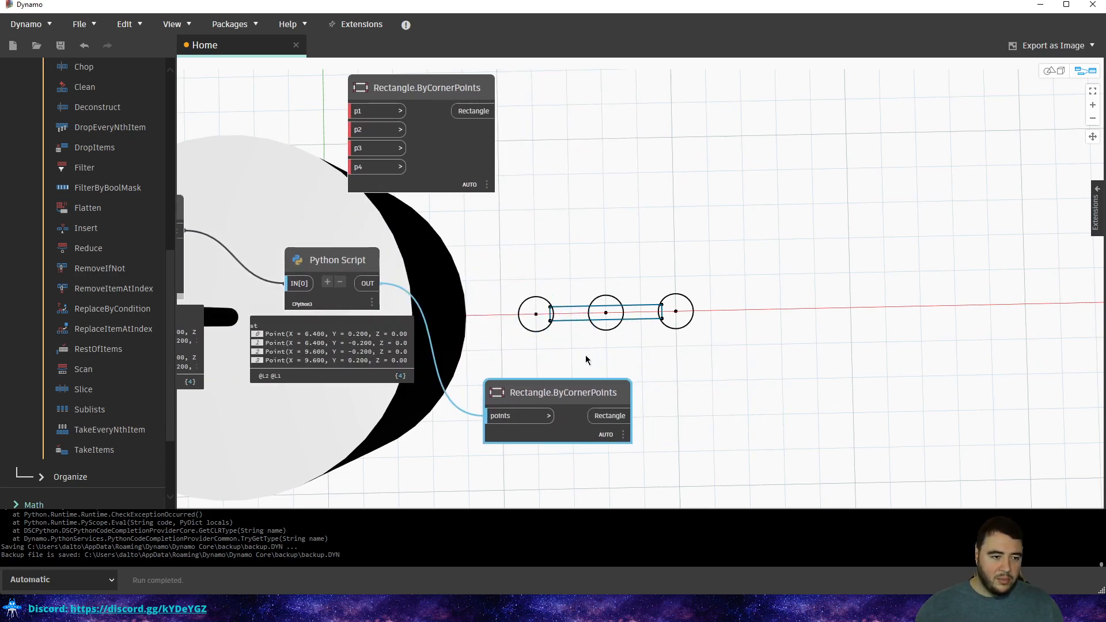
pyautogui.moveTo(559, 402); pyautogui.dragTo(482, 236)
pyautogui.moveTo(483, 236); pyautogui.dragTo(621, 363, button='middle')
pyautogui.click(539, 288)
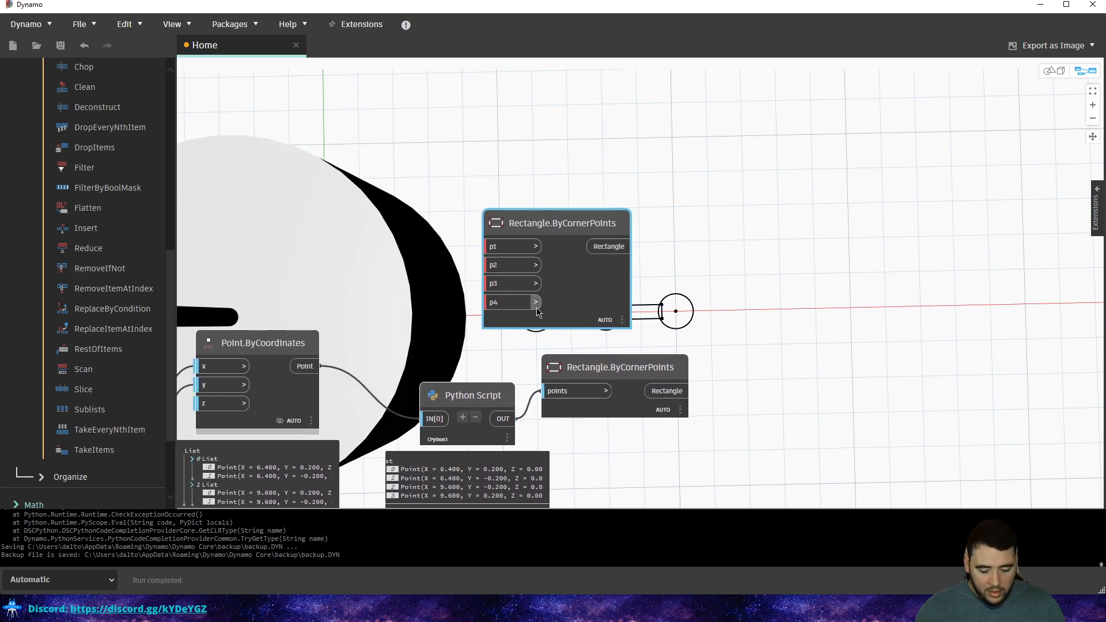
# Delete the unused rectangle node and orbit the 3D preview to view circles and rectangle.
pyautogui.press('Delete')
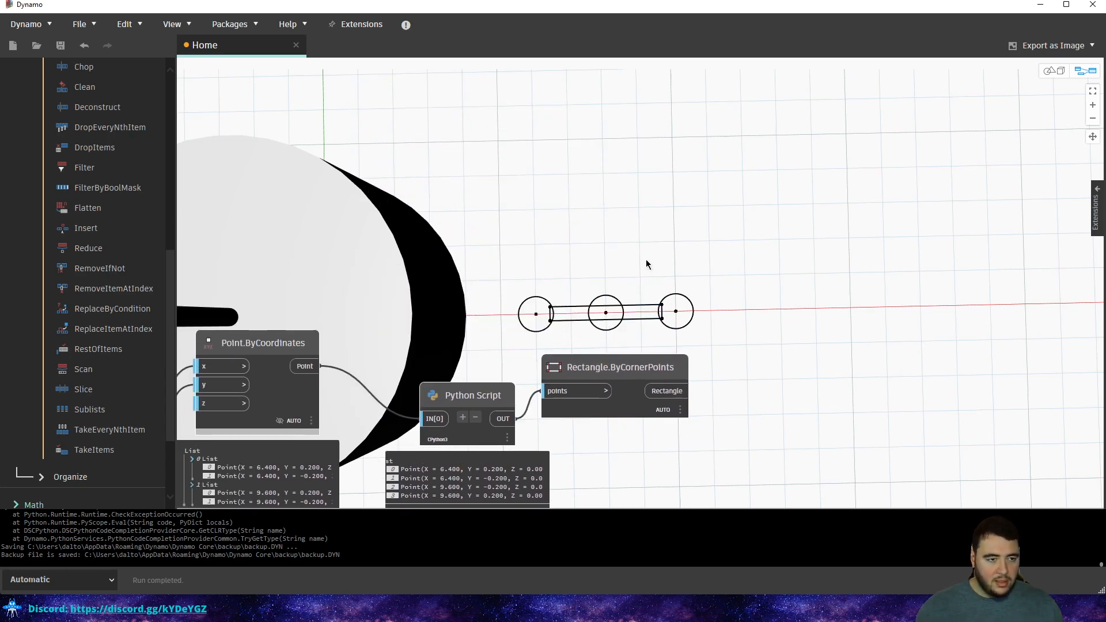
pyautogui.hotkey('ctrl', 'b')
pyautogui.moveTo(640, 291); pyautogui.dragTo(632, 252, button='right')
pyautogui.moveTo(632, 332); pyautogui.dragTo(621, 208, button='middle')
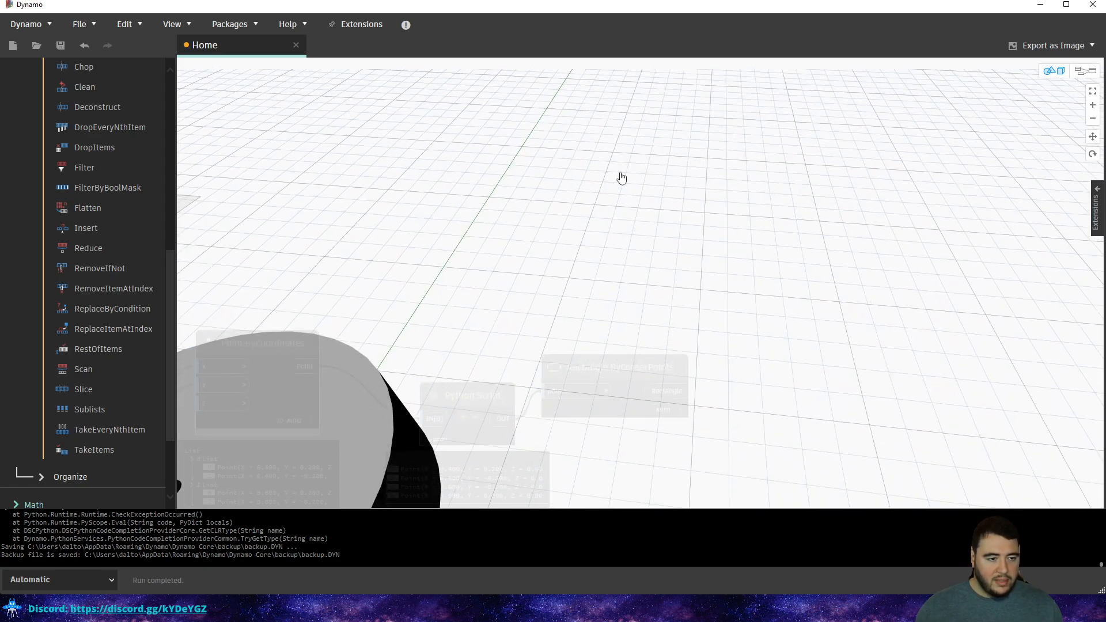
pyautogui.moveTo(632, 331); pyautogui.dragTo(627, 194, button='middle')
pyautogui.hotkey('ctrl', 'b')
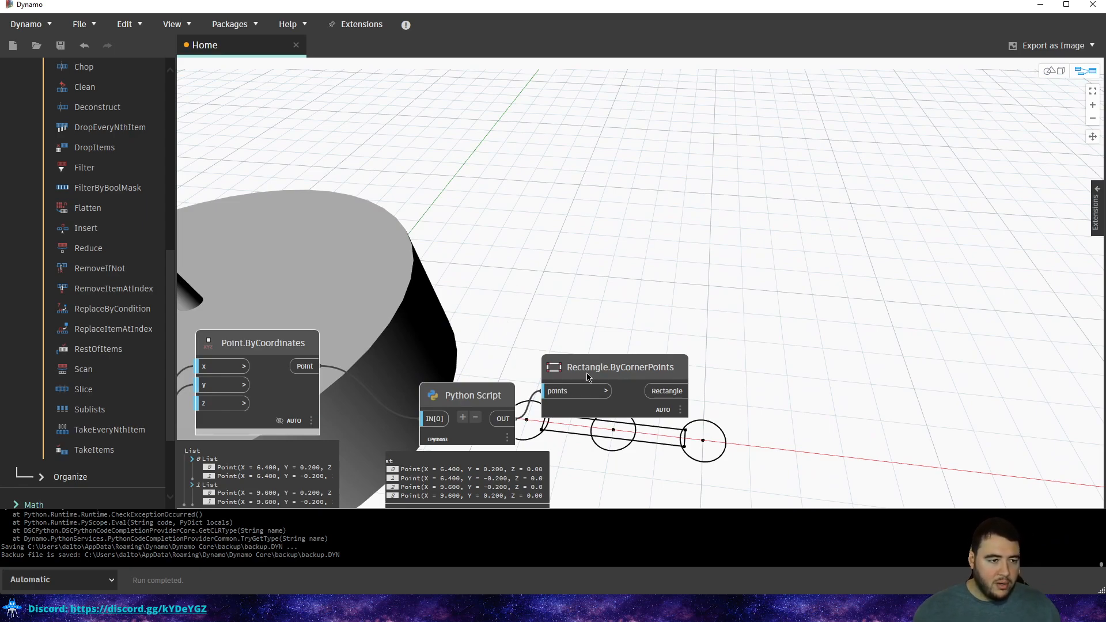
# Move Rectangle.ByCornerPoints up and zoom the graph to review it.
pyautogui.moveTo(590, 377); pyautogui.dragTo(592, 326)
pyautogui.scroll(4, 224, 222)
pyautogui.scroll(6, 111, 185)
pyautogui.scroll(-4, 803, 271)
pyautogui.scroll(-3, 778, 278)
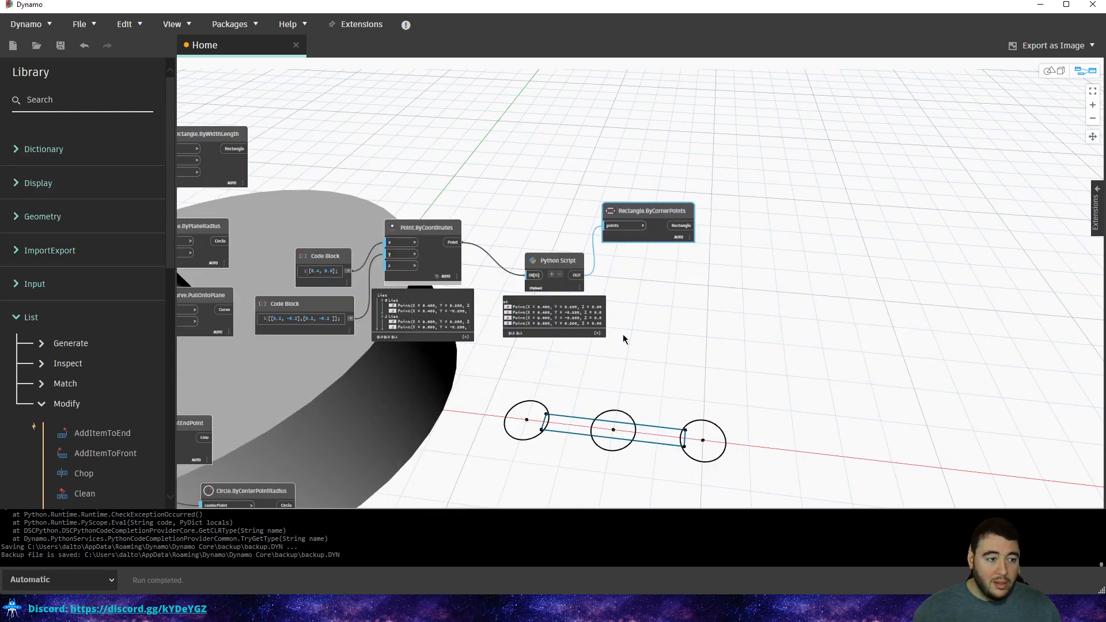
# Add a Surface.ByPatch node from the library's Surface category.
pyautogui.click(99, 105)
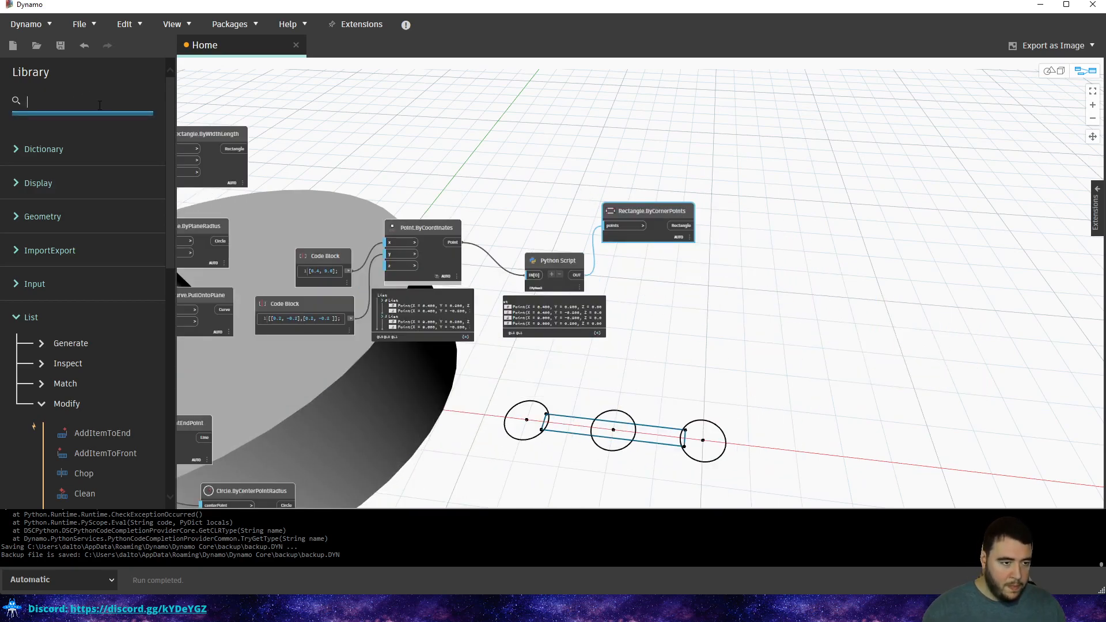
pyautogui.write('ty')
pyautogui.press('BackSpace')
pyautogui.press('BackSpace')
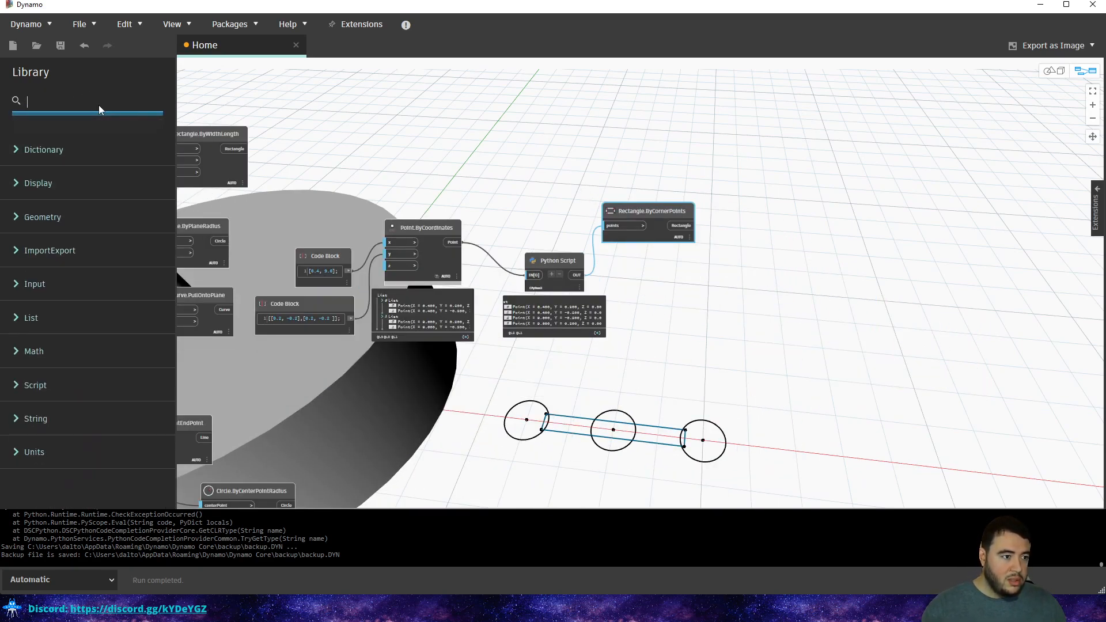
pyautogui.write('surface')
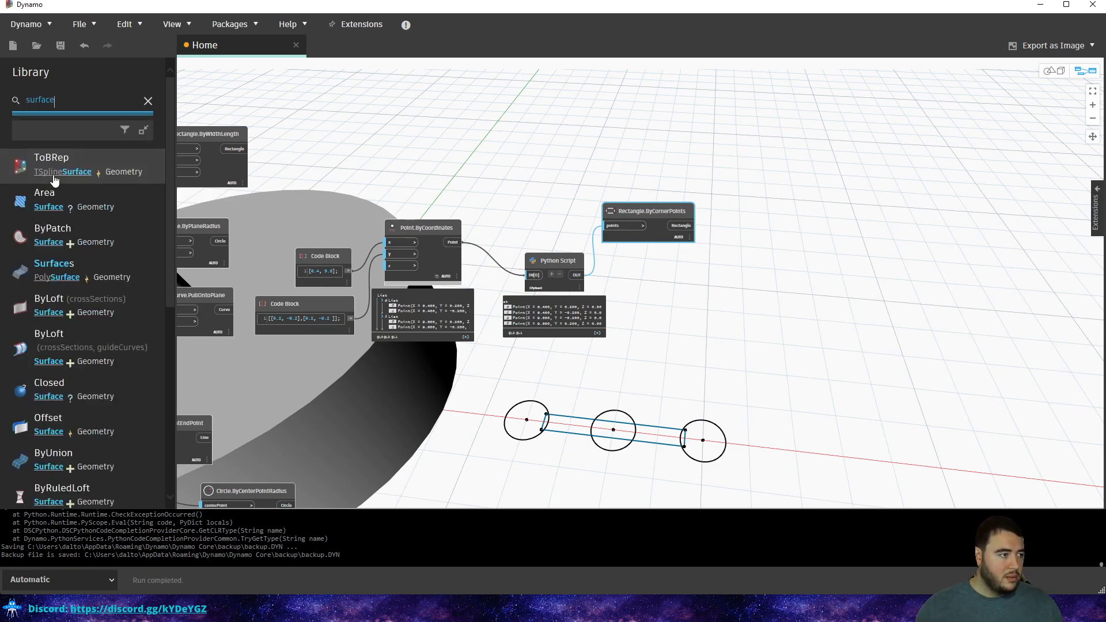
pyautogui.click(52, 242)
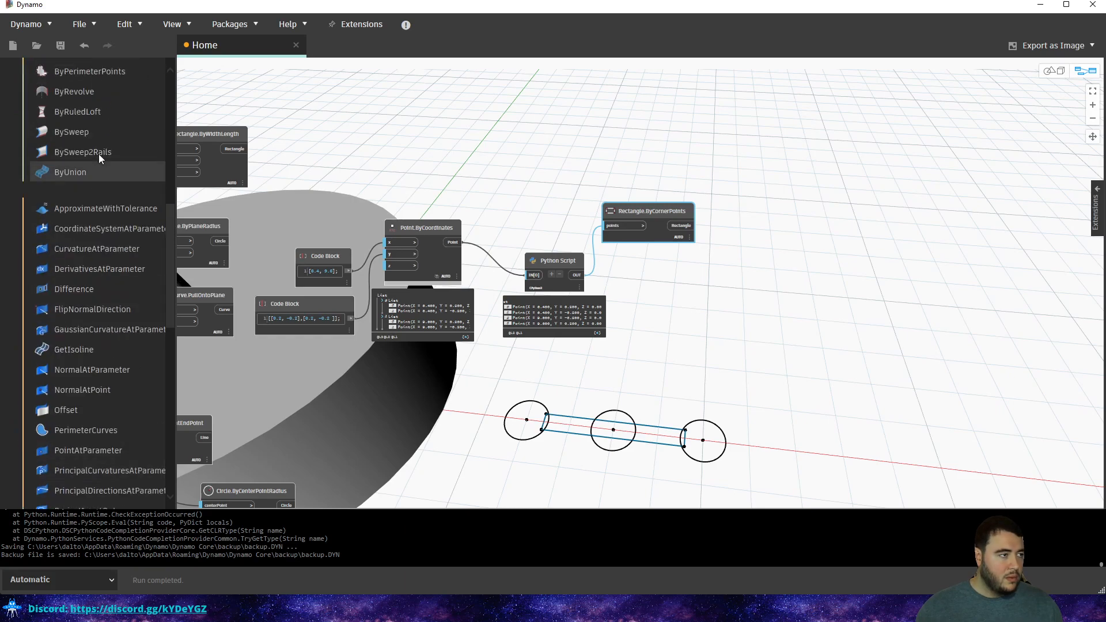
pyautogui.scroll(5, 87, 190)
pyautogui.scroll(-2, 75, 357)
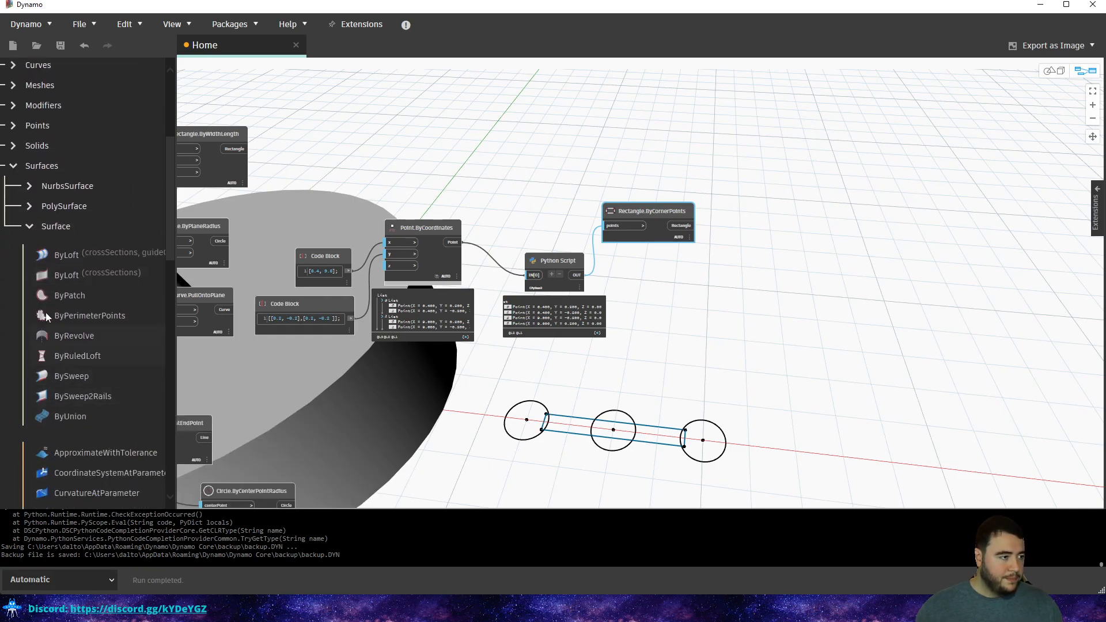
pyautogui.click(71, 299)
# Delete the unused Rectangle.ByWidthLength and Circle.ByPlaneRadius nodes.
pyautogui.scroll(4, 680, 278)
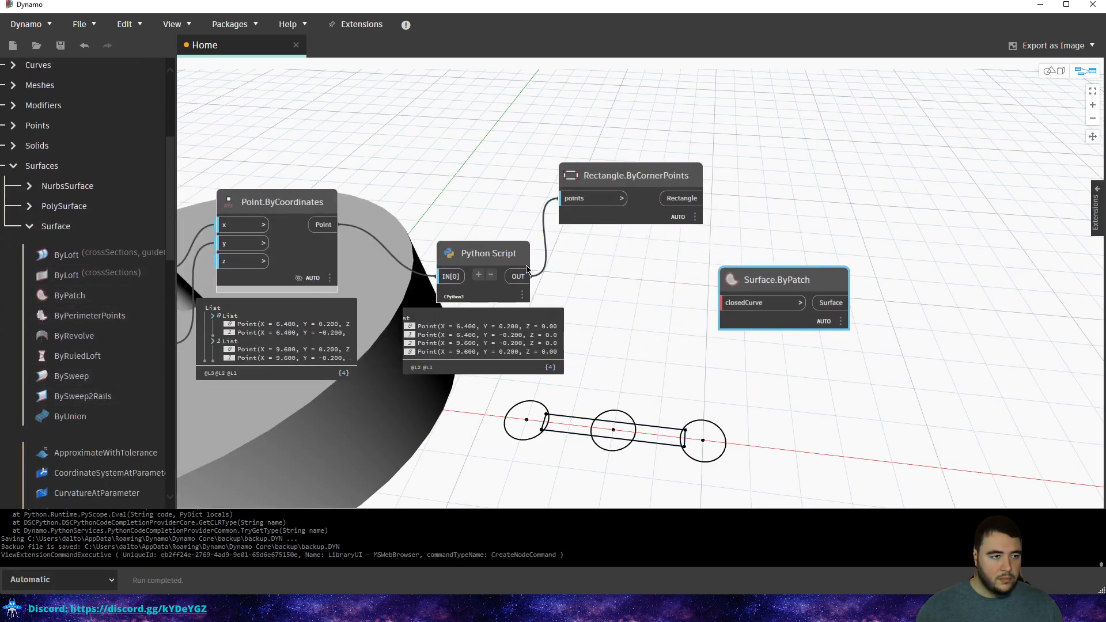
pyautogui.moveTo(526, 181); pyautogui.dragTo(683, 181, button='middle')
pyautogui.scroll(-2, 684, 181)
pyautogui.moveTo(373, 231); pyautogui.dragTo(496, 270, button='middle')
pyautogui.scroll(-2, 496, 270)
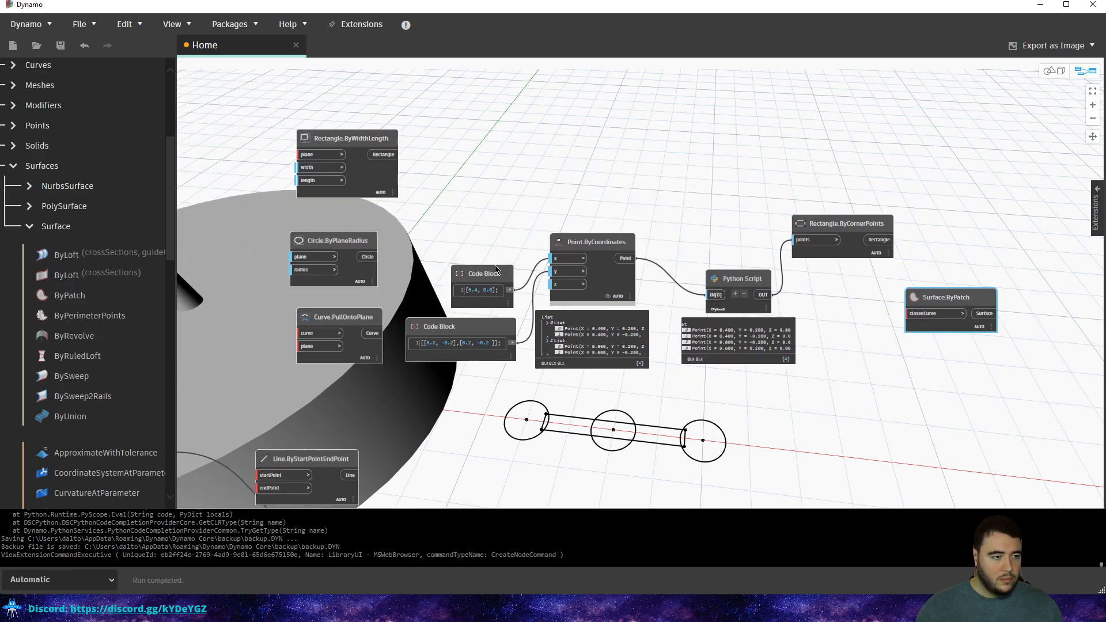
pyautogui.click(357, 249)
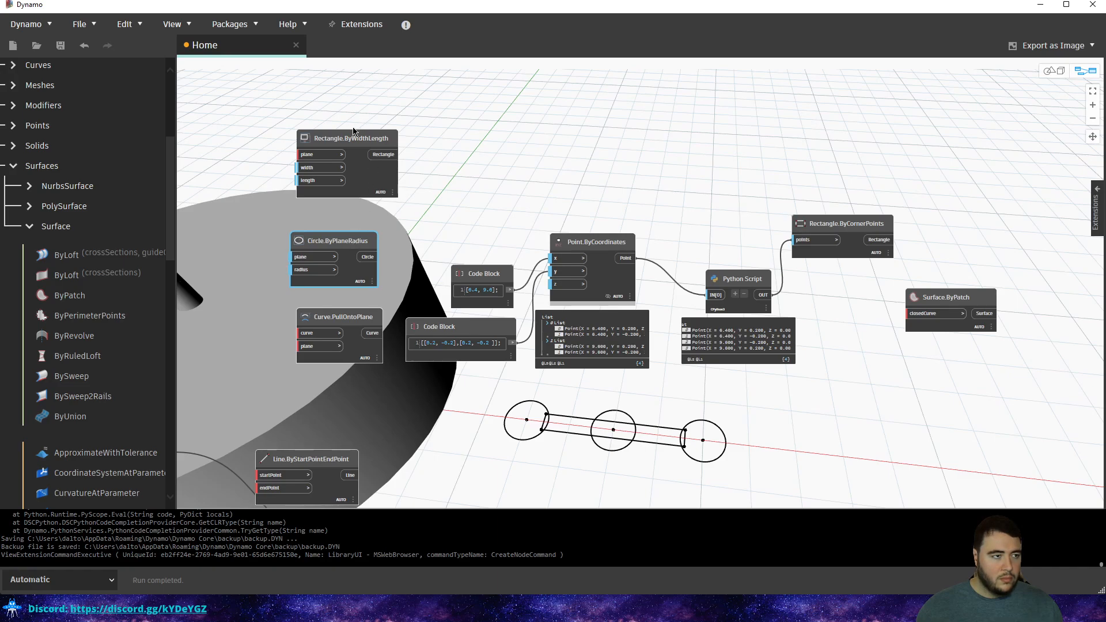
pyautogui.moveTo(354, 127); pyautogui.dragTo(300, 257)
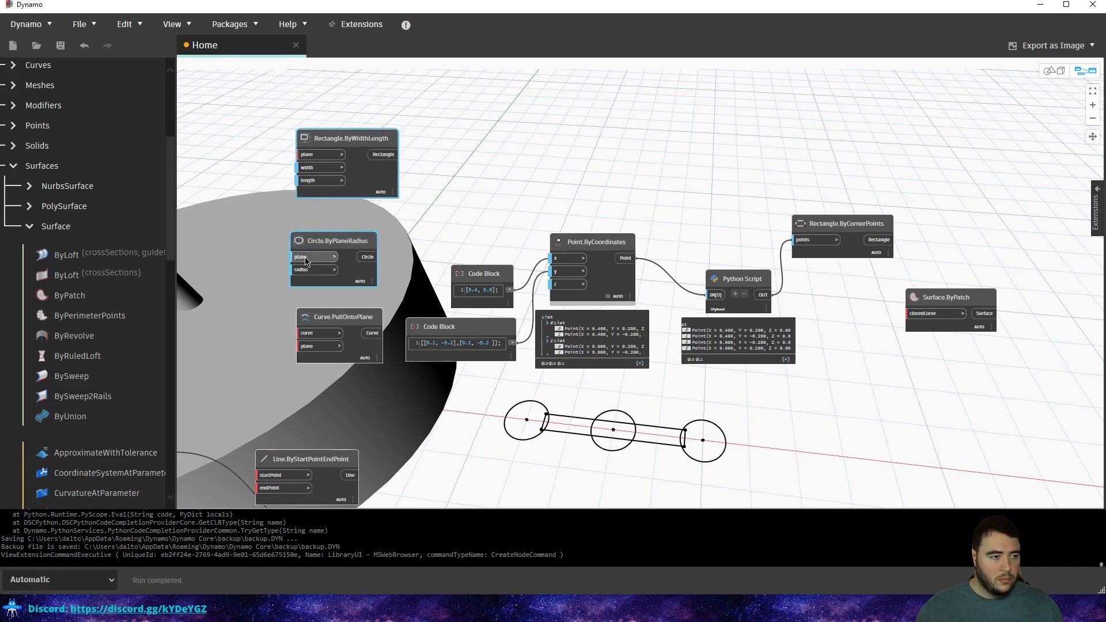
pyautogui.press('Delete')
# Try a wire from the Circle.ByCenterPointRadius output among the lower nodes, then cancel it.
pyautogui.scroll(3, 502, 211)
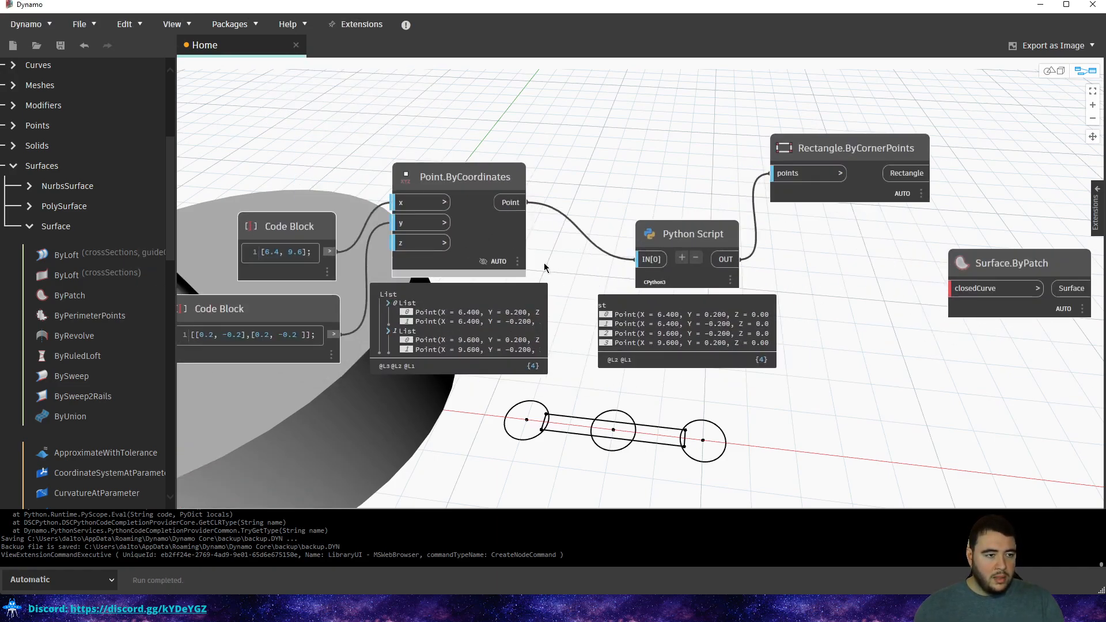
pyautogui.scroll(-3, 525, 237)
pyautogui.moveTo(504, 271); pyautogui.dragTo(682, 140, button='middle')
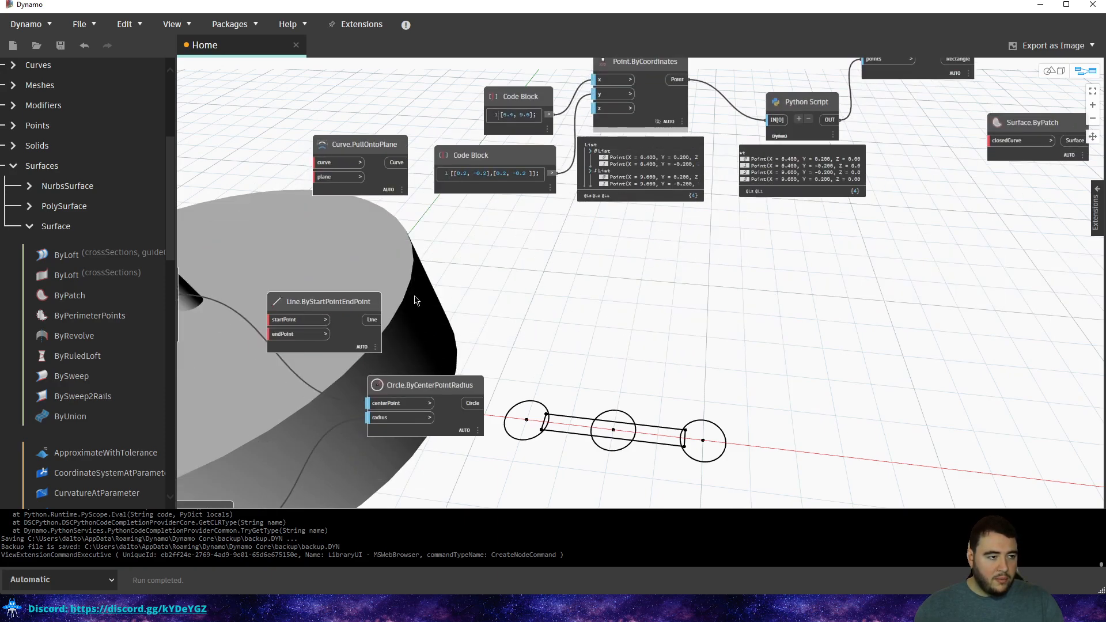
pyautogui.scroll(-3, 392, 298)
pyautogui.scroll(2, 545, 363)
pyautogui.click(532, 377)
pyautogui.click(573, 346)
pyautogui.scroll(-3, 563, 311)
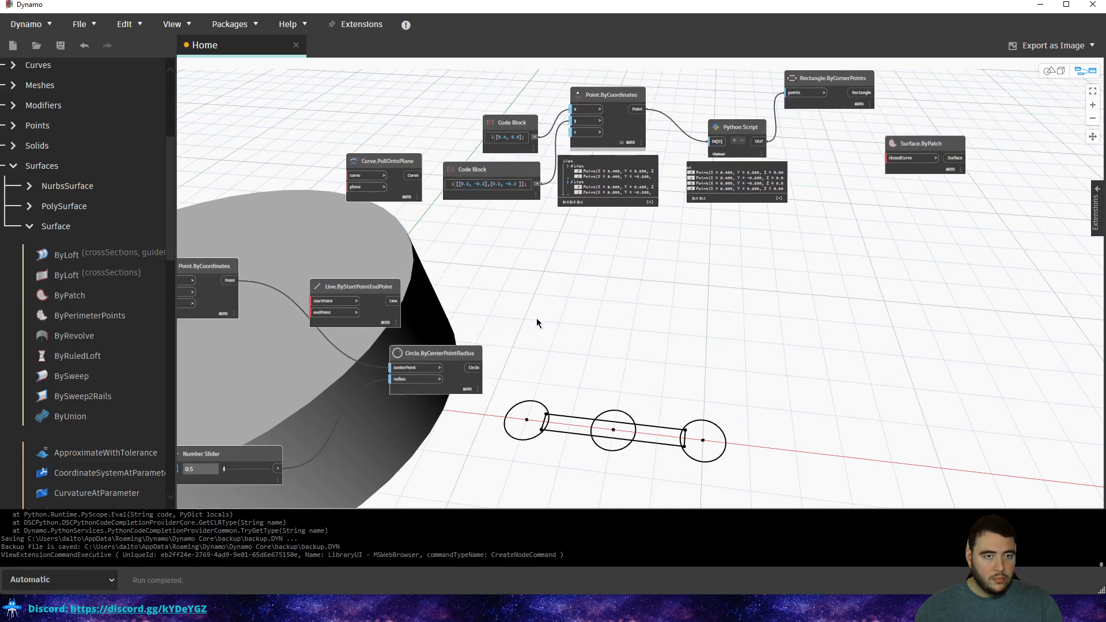
pyautogui.click(479, 372)
pyautogui.moveTo(733, 288); pyautogui.dragTo(717, 292, button='middle')
pyautogui.click(716, 293)
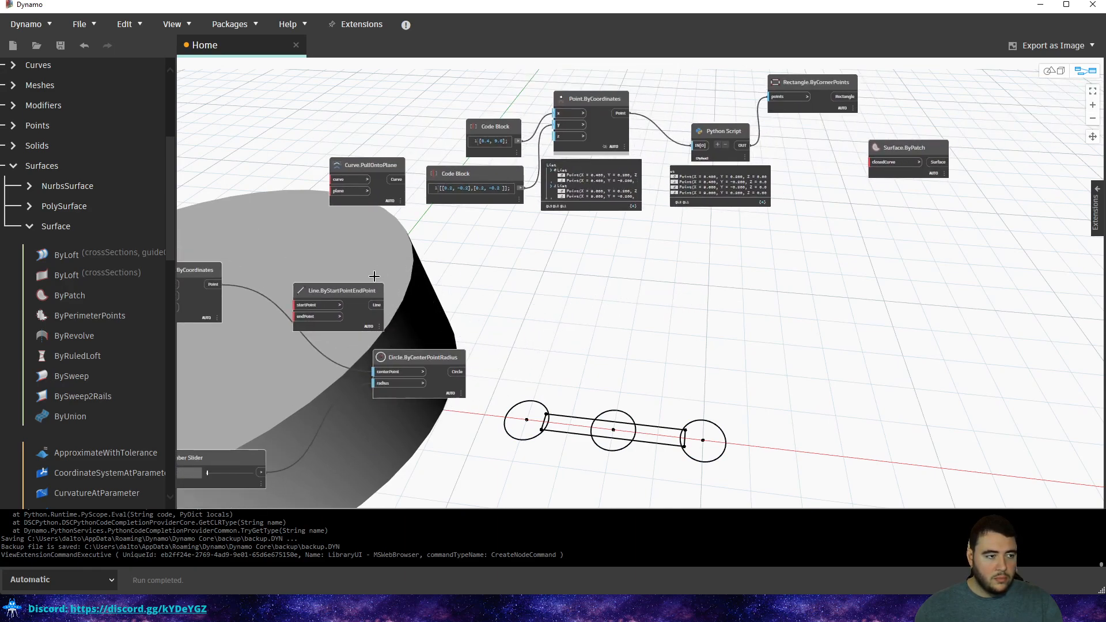
# Delete the unused Line.ByStartPointEndPoint node and start a wire from the circle output.
pyautogui.moveTo(380, 270); pyautogui.dragTo(359, 305)
pyautogui.press('Delete')
pyautogui.click(464, 373)
pyautogui.moveTo(716, 257); pyautogui.dragTo(506, 267, button='middle')
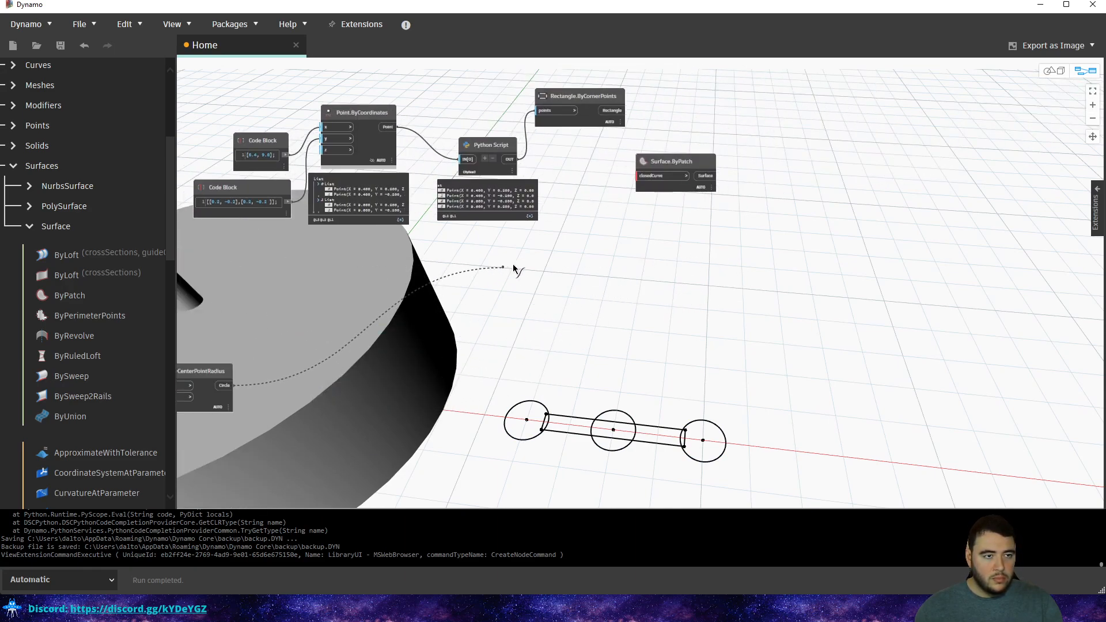
# Connect the Circle.ByCenterPointRadius circles to Surface.ByPatch's closedCurve input.
pyautogui.rightClick(599, 264)
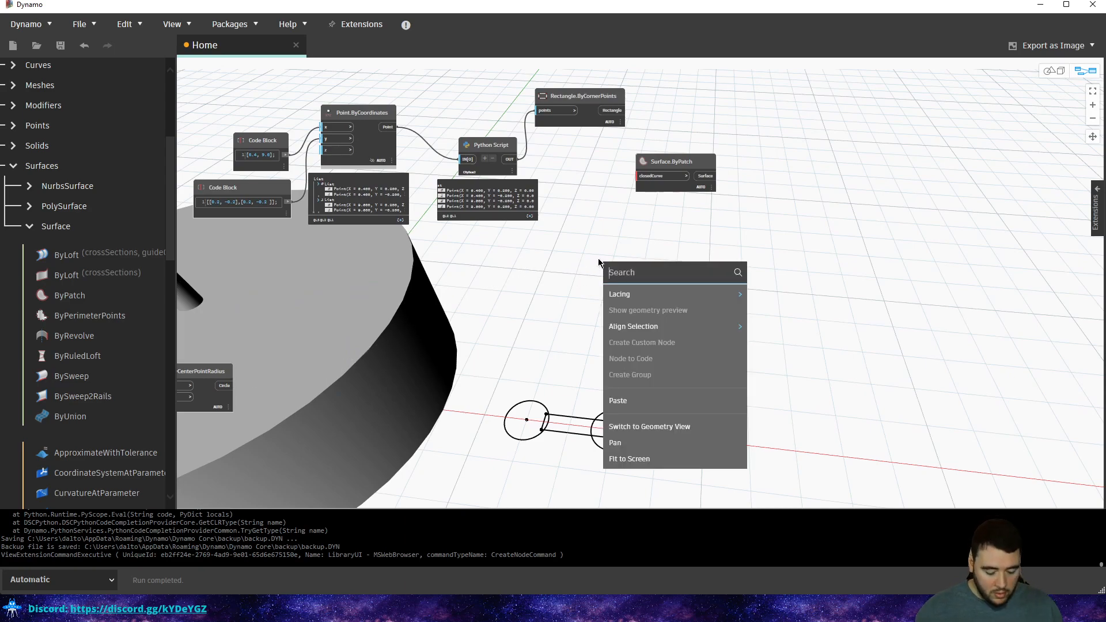
pyautogui.write('join')
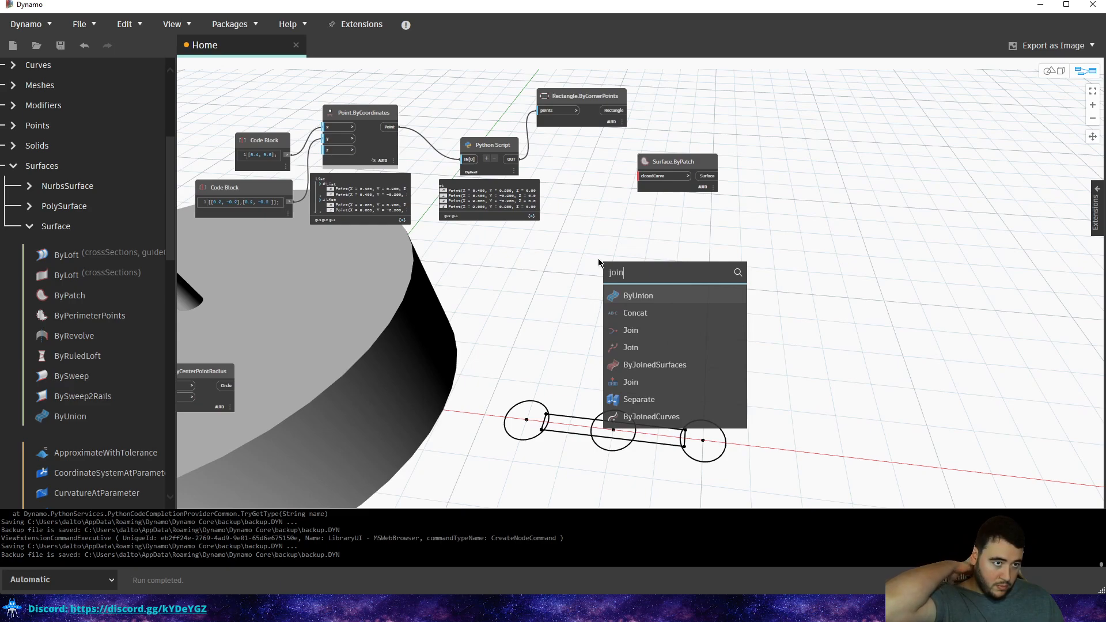
pyautogui.click(390, 356)
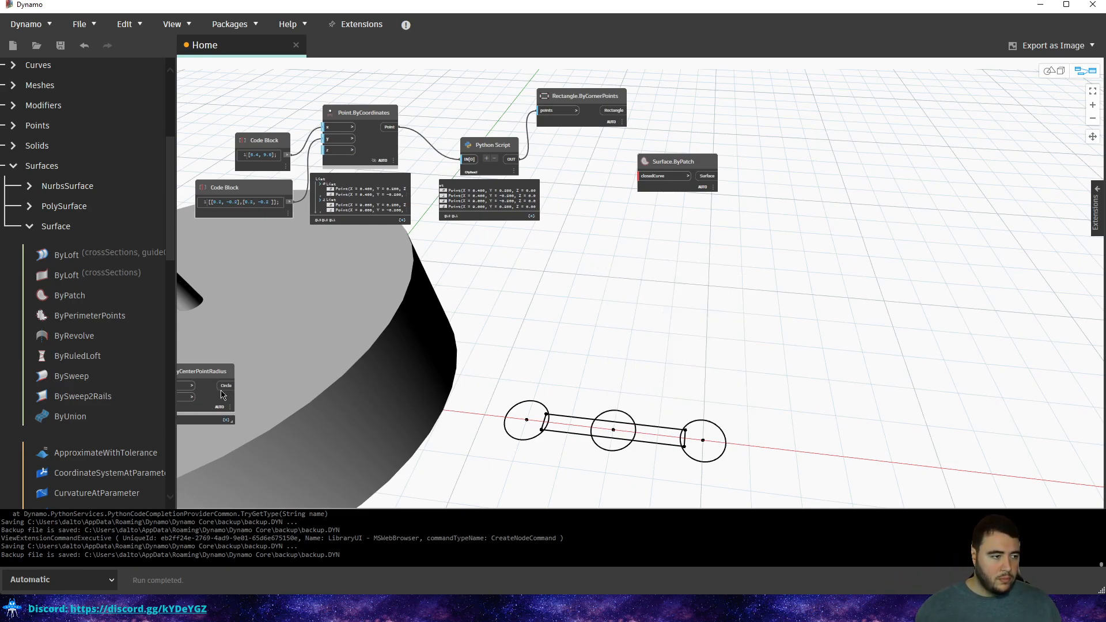
pyautogui.moveTo(233, 385); pyautogui.dragTo(639, 175)
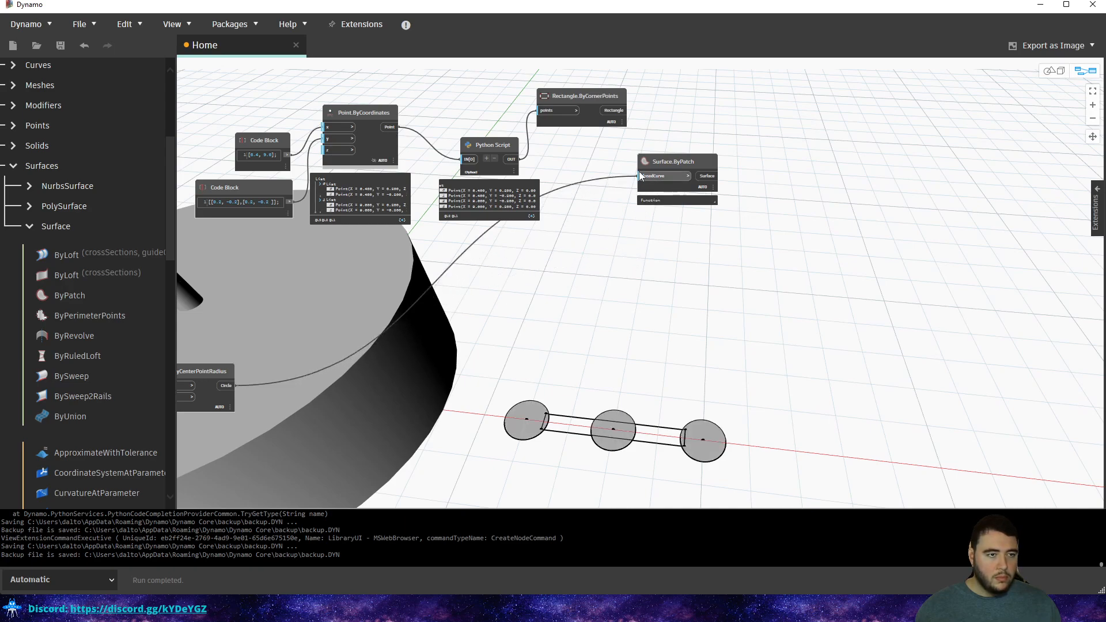
pyautogui.moveTo(604, 155); pyautogui.dragTo(605, 164, button='middle')
# Add a List Create node via 'list' search and place it beside Surface.ByPatch.
pyautogui.rightClick(618, 240)
pyautogui.click(618, 230)
pyautogui.rightClick(618, 231)
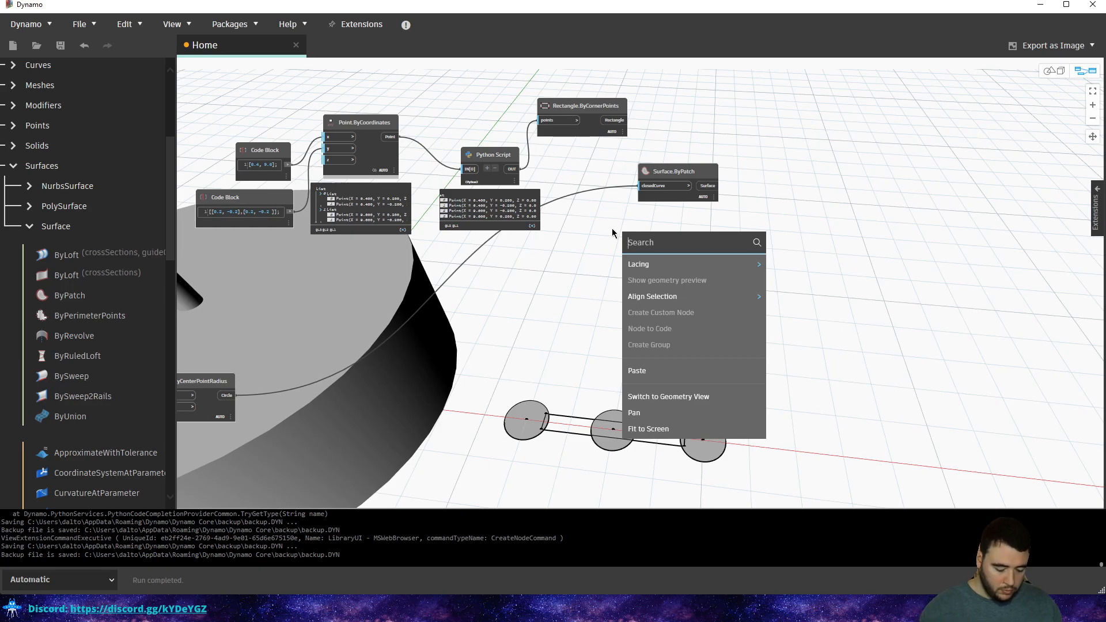
pyautogui.write('list')
pyautogui.click(661, 267)
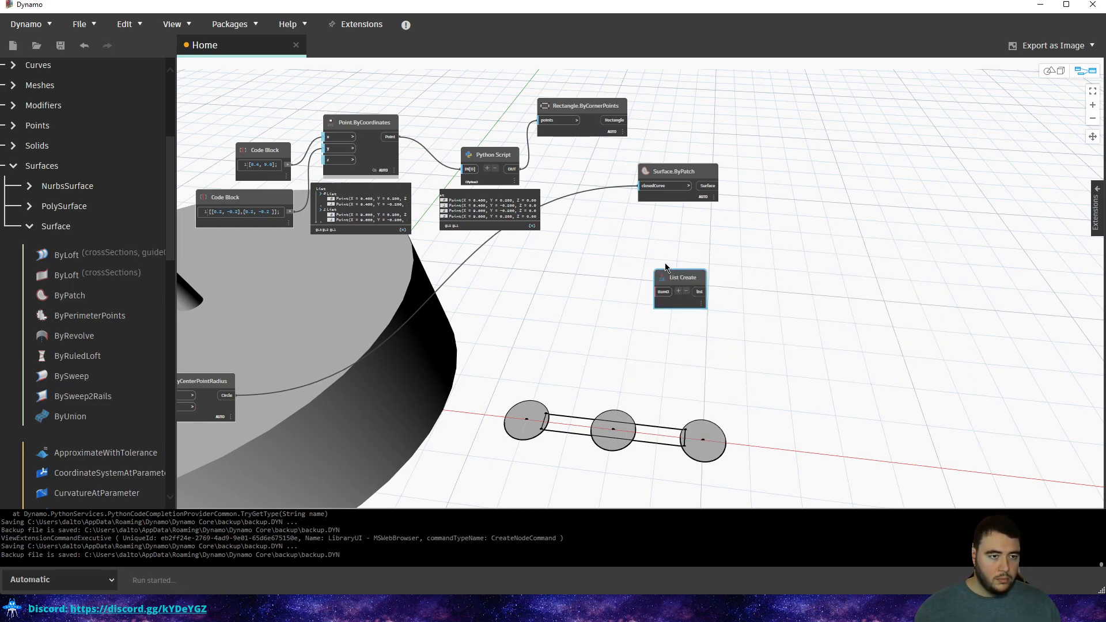
pyautogui.scroll(2, 661, 267)
pyautogui.moveTo(687, 292); pyautogui.dragTo(575, 138)
pyautogui.moveTo(574, 138); pyautogui.dragTo(555, 263, button='middle')
pyautogui.scroll(2, 596, 263)
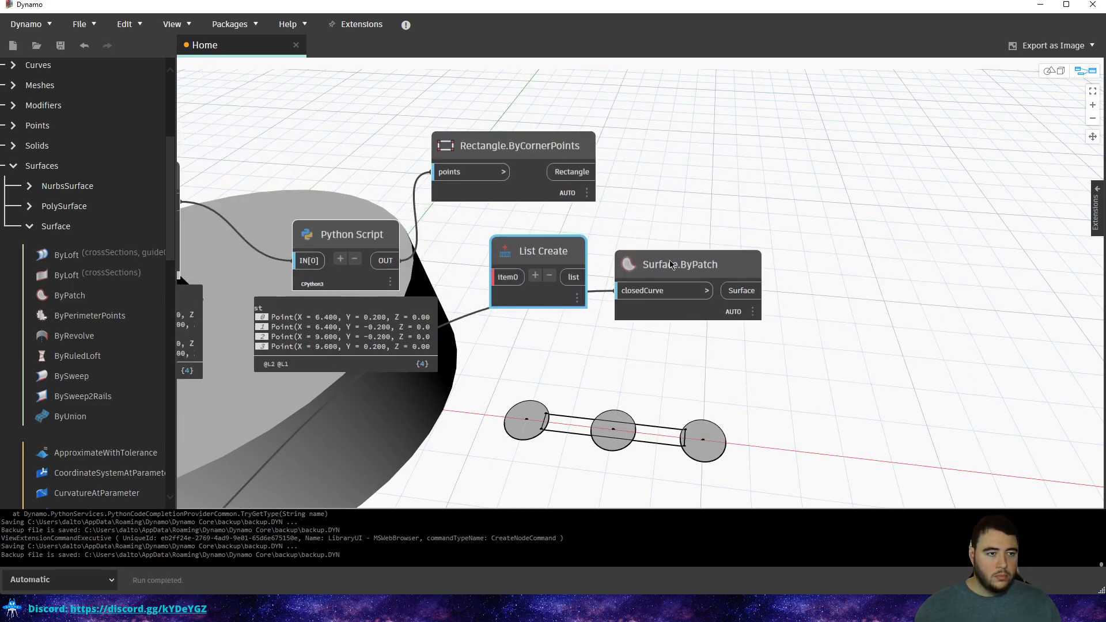
pyautogui.moveTo(668, 264); pyautogui.dragTo(851, 273)
pyautogui.moveTo(539, 251); pyautogui.dragTo(697, 261)
# Move the circle wire from closedCurve to List Create's item0, then search for 'join'.
pyautogui.moveTo(823, 299); pyautogui.dragTo(659, 290)
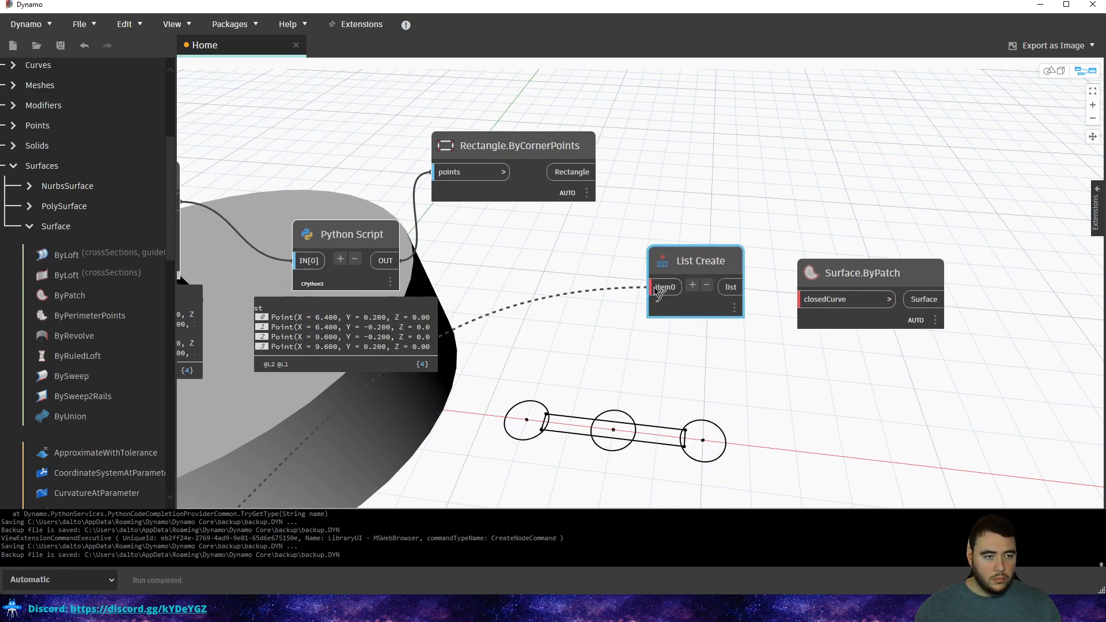
pyautogui.click(659, 289)
pyautogui.scroll(-3, 582, 380)
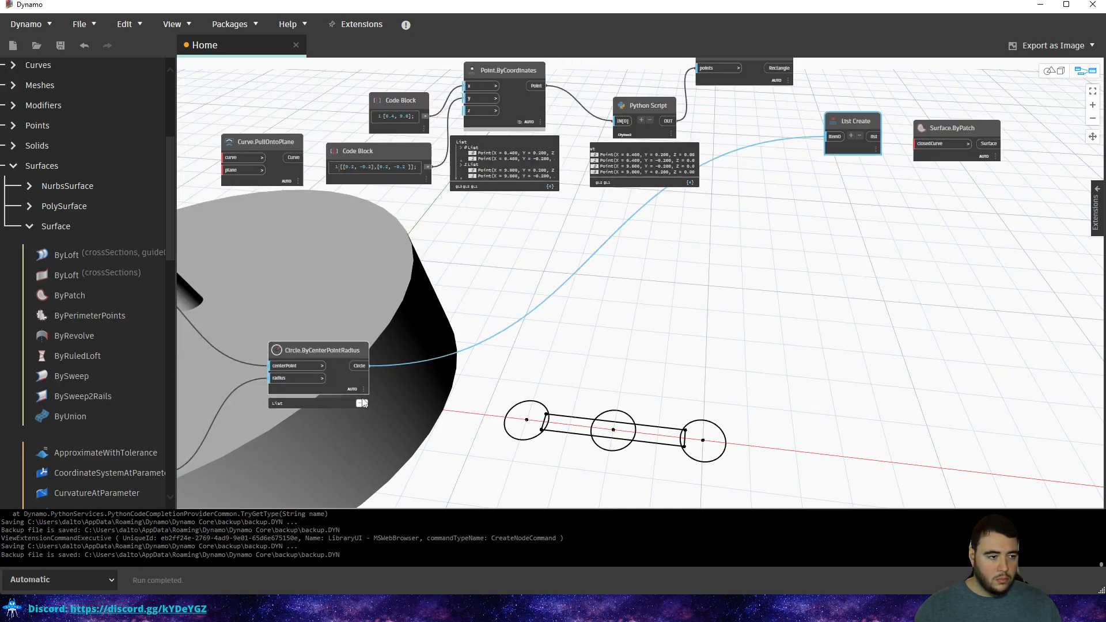
pyautogui.moveTo(772, 150); pyautogui.dragTo(625, 271, button='middle')
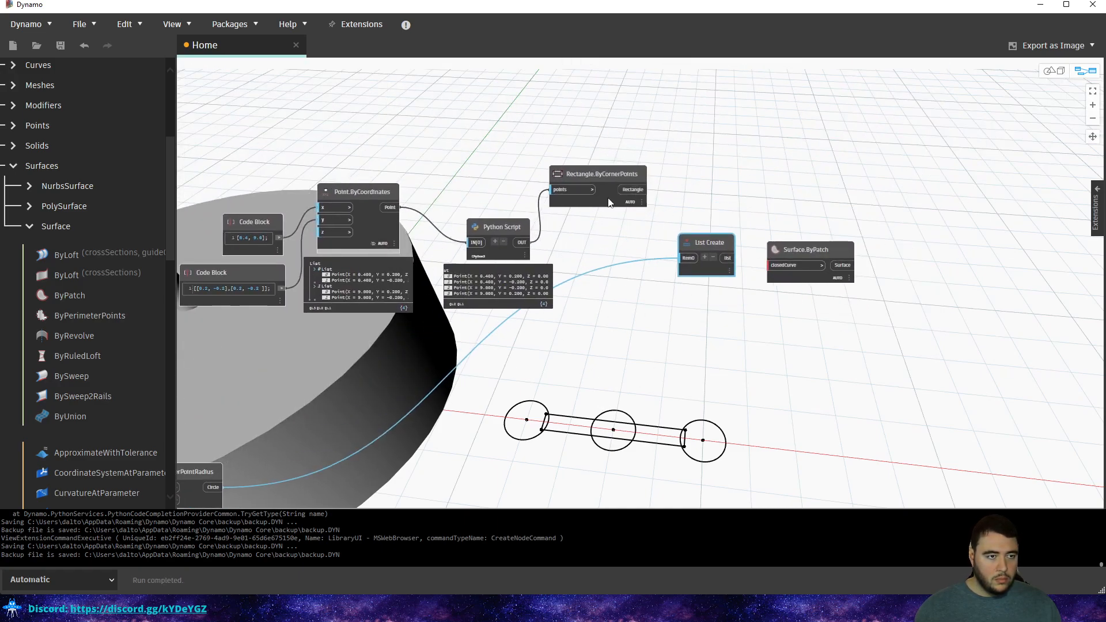
pyautogui.moveTo(626, 212)
pyautogui.scroll(3, 696, 211)
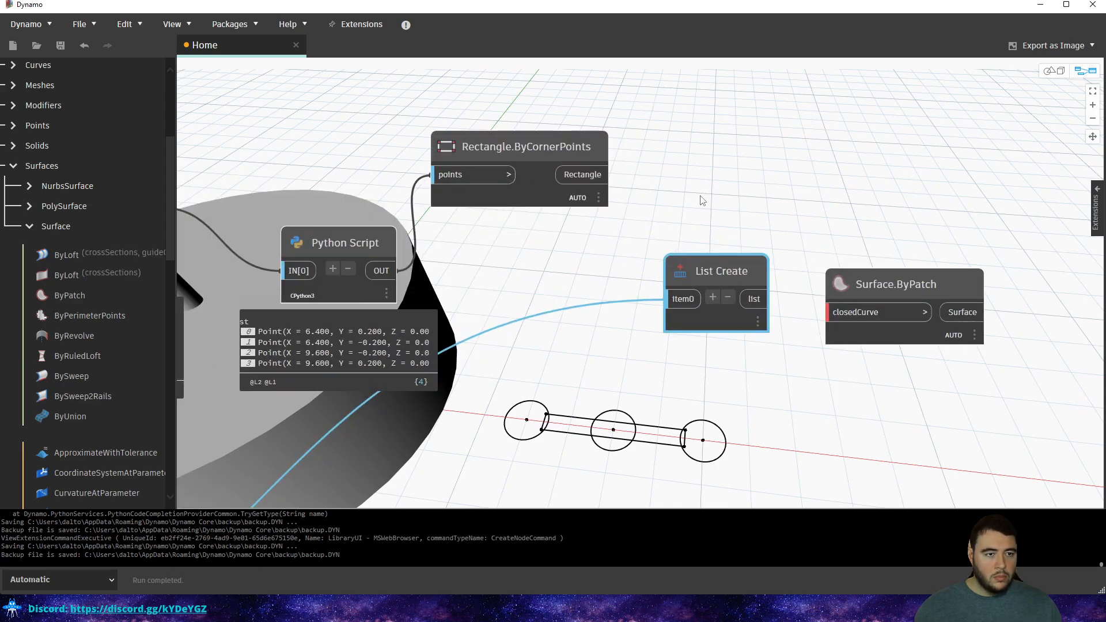
pyautogui.rightClick(702, 198)
pyautogui.write('join')
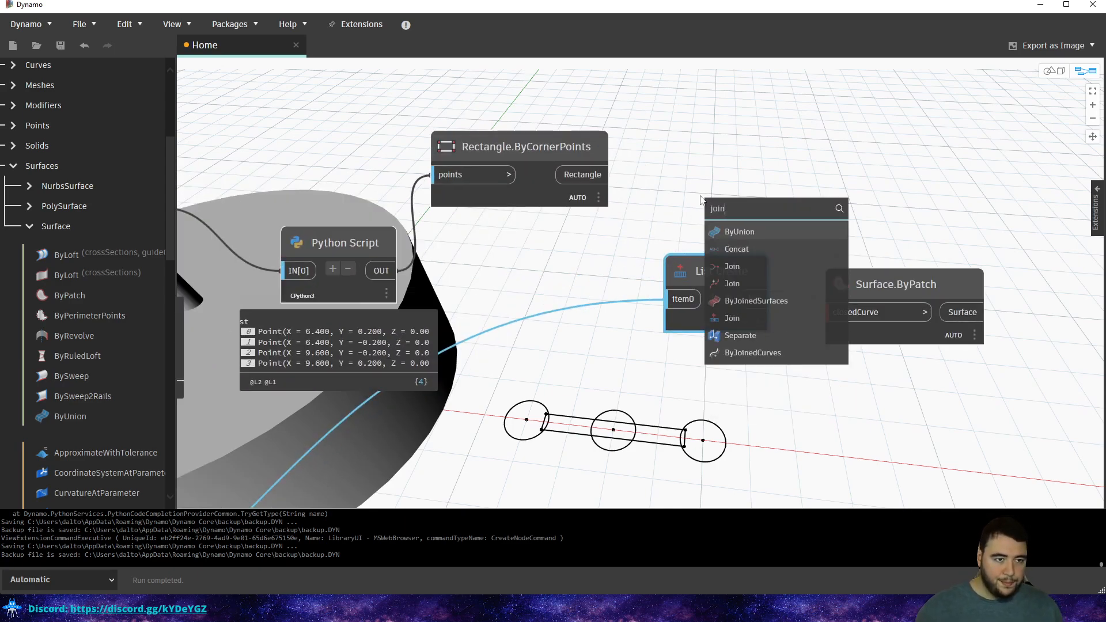
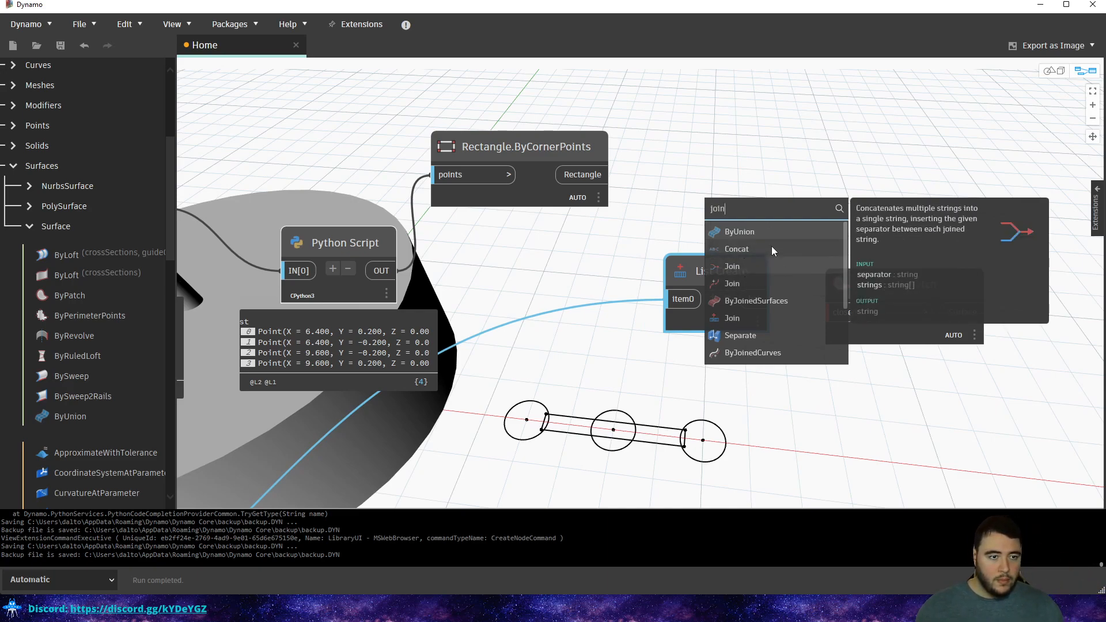
# Add a List.Join node with a second input, wiring the circles to list1 and the rectangle to list0.
pyautogui.click(732, 318)
pyautogui.moveTo(734, 363); pyautogui.dragTo(713, 130)
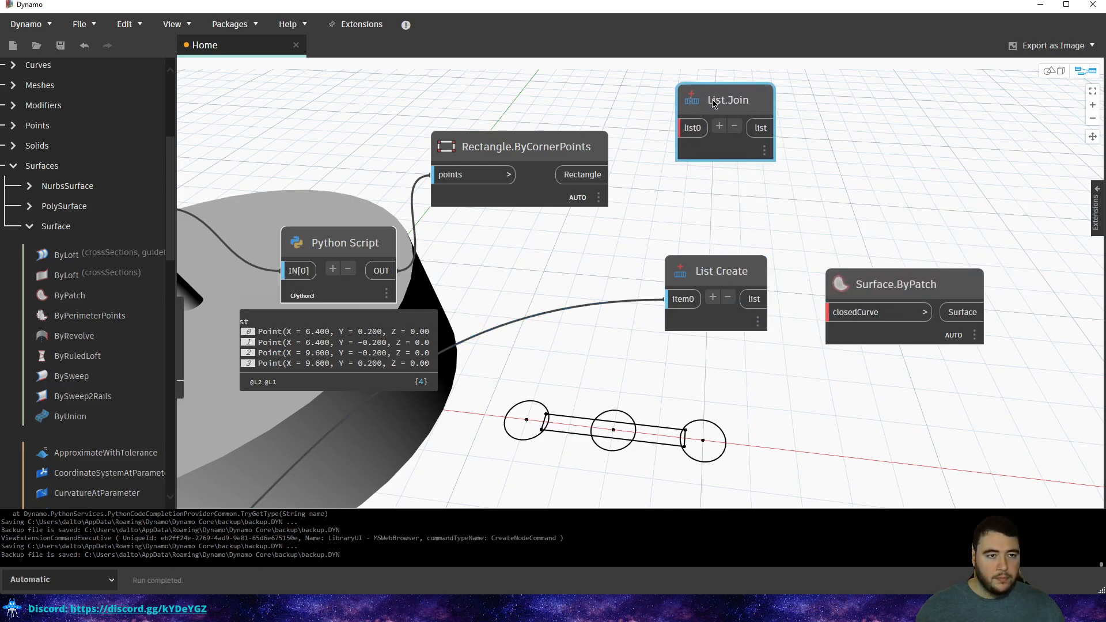
pyautogui.click(718, 126)
pyautogui.moveTo(668, 299); pyautogui.dragTo(680, 153)
pyautogui.moveTo(602, 177); pyautogui.dragTo(687, 125)
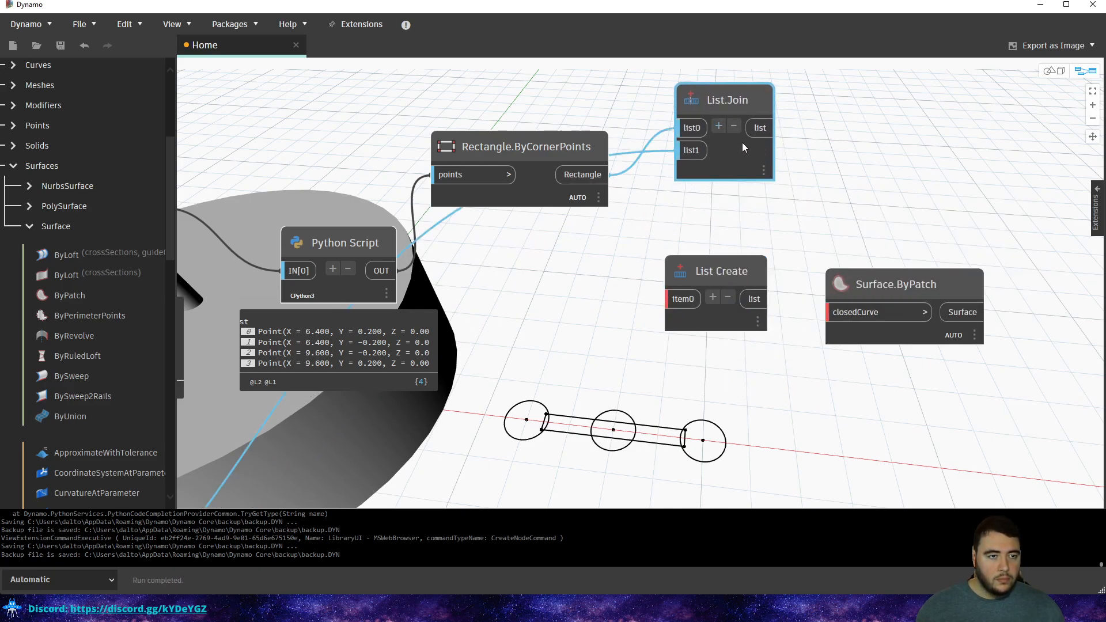
# Feed List.Join into Surface.ByPatch and delete the unused List Create node.
pyautogui.moveTo(756, 195)
pyautogui.moveTo(761, 127); pyautogui.dragTo(830, 312)
pyautogui.moveTo(713, 273); pyautogui.dragTo(702, 354)
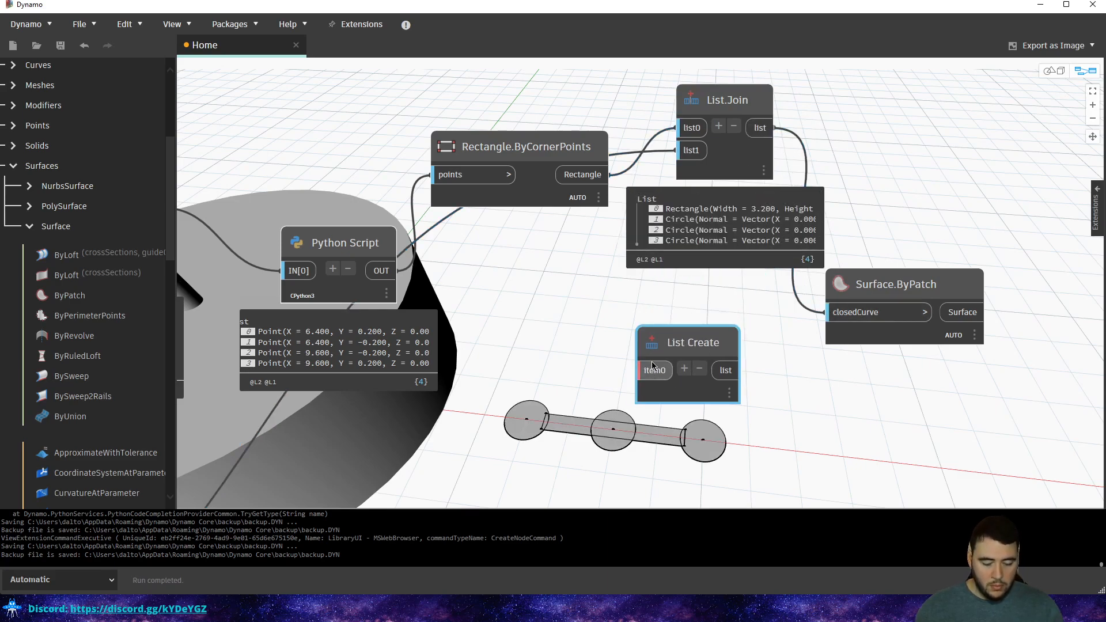
pyautogui.press('Delete')
# Arrange List.Join and Surface.ByPatch side by side and hide List.Join's preview.
pyautogui.moveTo(707, 100); pyautogui.dragTo(686, 184)
pyautogui.click(770, 137)
pyautogui.moveTo(736, 235); pyautogui.dragTo(589, 237, button='middle')
pyautogui.click(595, 285)
pyautogui.moveTo(764, 282); pyautogui.dragTo(734, 187)
pyautogui.click(737, 135)
pyautogui.moveTo(790, 143); pyautogui.dragTo(728, 212, button='middle')
pyautogui.scroll(-1, 700, 237)
pyautogui.scroll(1, 122, 179)
pyautogui.scroll(3, 122, 184)
# Add a Surface.ByUnion node from the 'join' search and feed Surface.ByPatch into it.
pyautogui.click(92, 118)
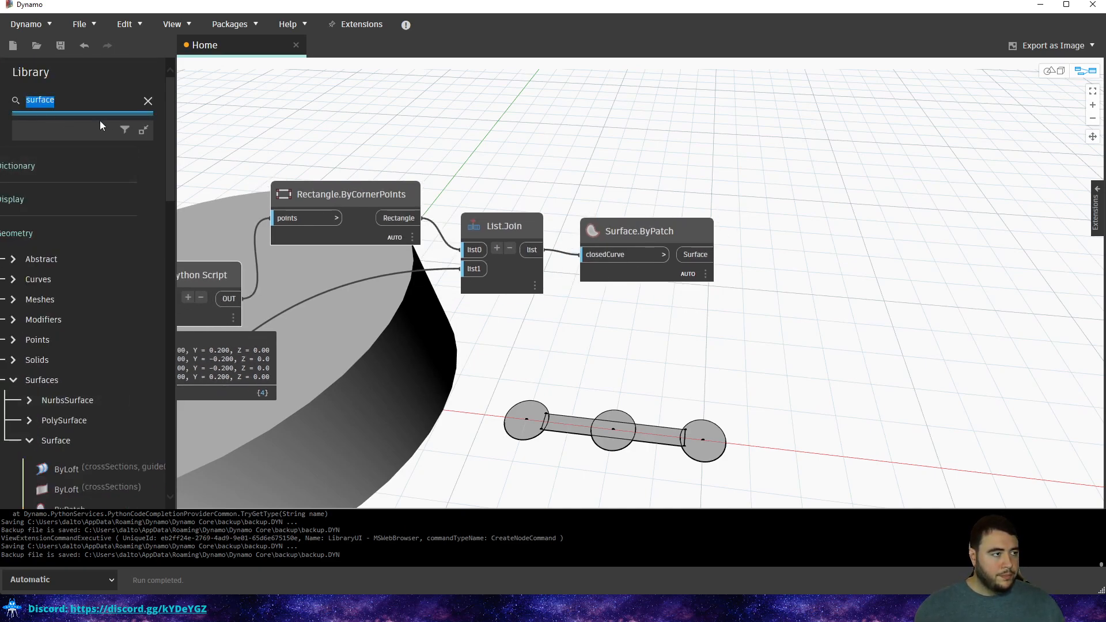
pyautogui.write('join')
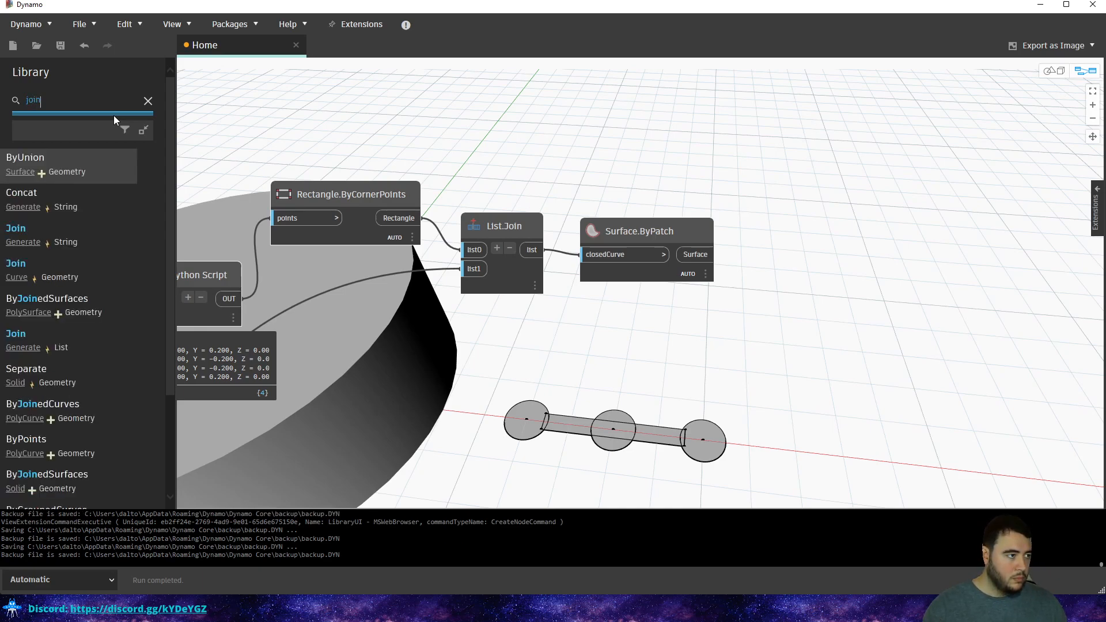
pyautogui.click(84, 173)
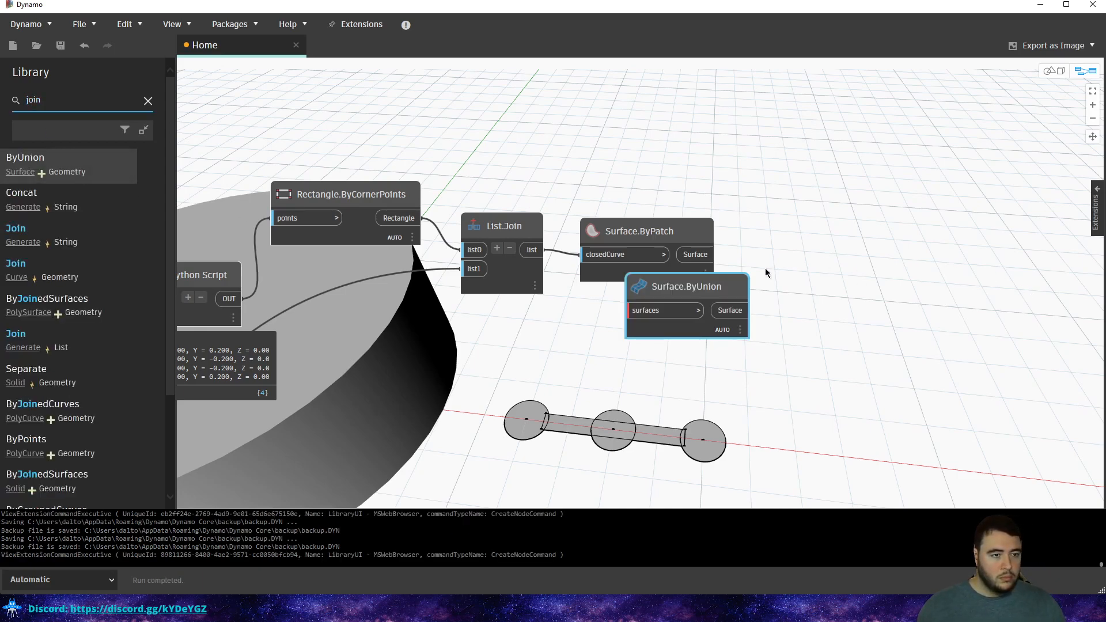
pyautogui.moveTo(690, 287); pyautogui.dragTo(823, 265)
pyautogui.moveTo(700, 254); pyautogui.dragTo(772, 287)
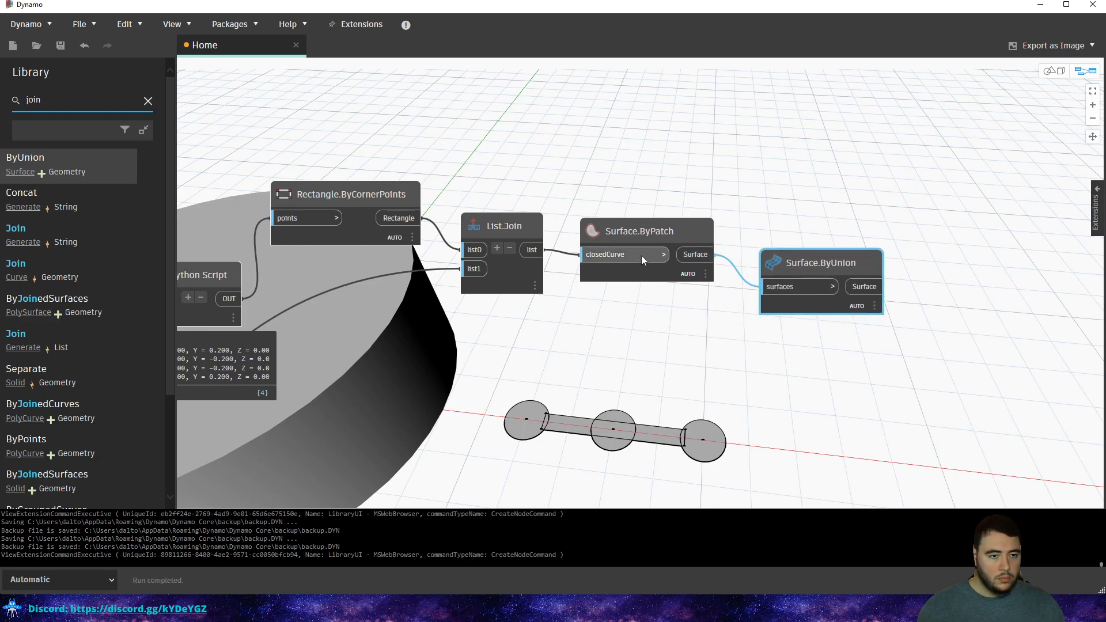
# Turn off the geometry previews of Surface.ByPatch and Rectangle.ByCornerPoints.
pyautogui.click(651, 236)
pyautogui.rightClick(653, 238)
pyautogui.click(681, 282)
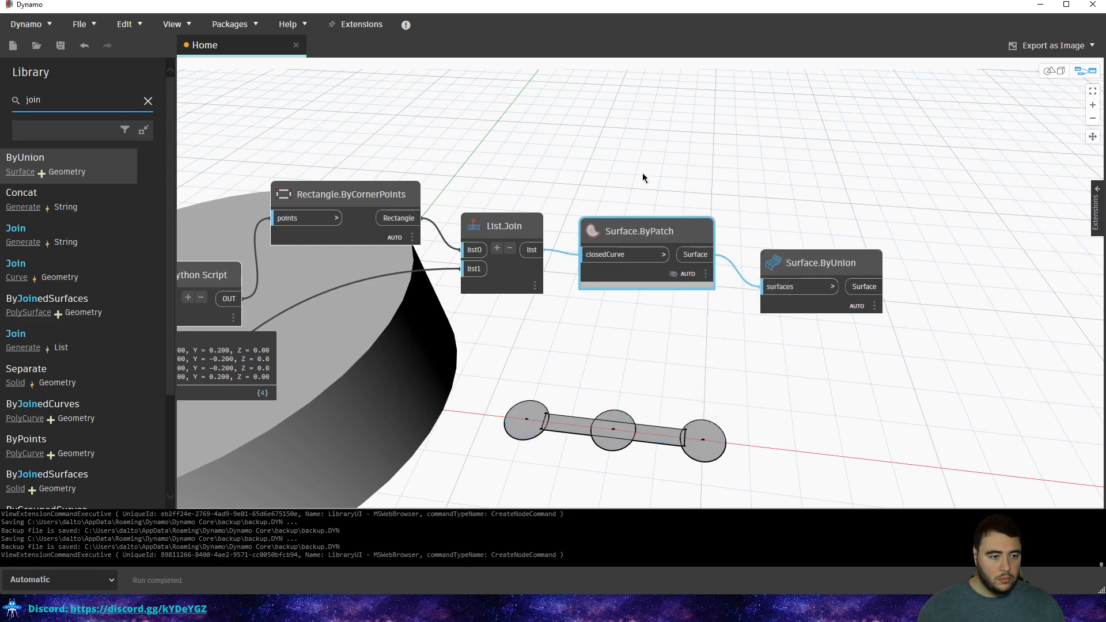
pyautogui.moveTo(511, 247); pyautogui.dragTo(769, 236, button='middle')
pyautogui.click(585, 195)
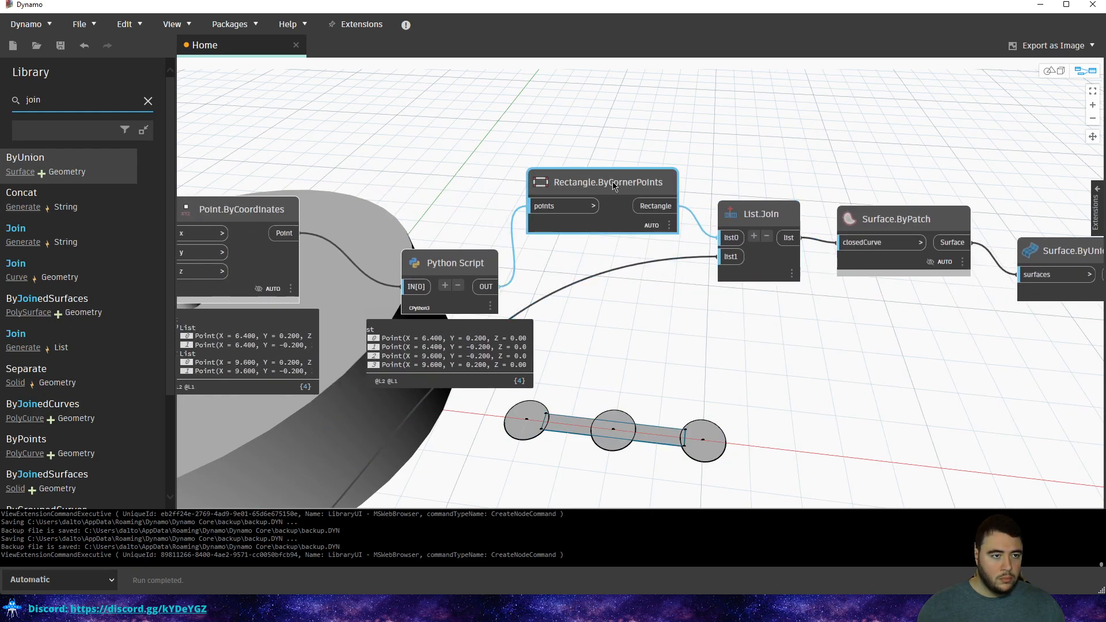
pyautogui.rightClick(583, 194)
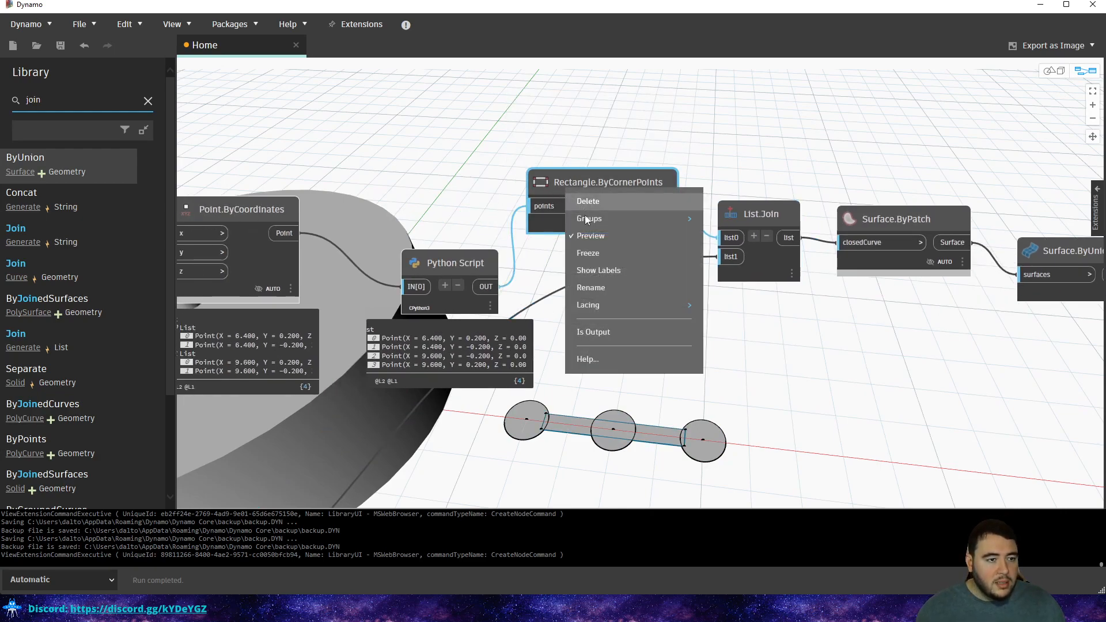
pyautogui.click(594, 235)
pyautogui.click(611, 253)
# Locate Circle.ByCenterPointRadius and turn off the circles' preview.
pyautogui.moveTo(611, 253); pyautogui.dragTo(680, 188, button='middle')
pyautogui.scroll(-1, 680, 187)
pyautogui.click(550, 186)
pyautogui.moveTo(392, 188); pyautogui.dragTo(634, 165, button='middle')
pyautogui.scroll(-1, 634, 164)
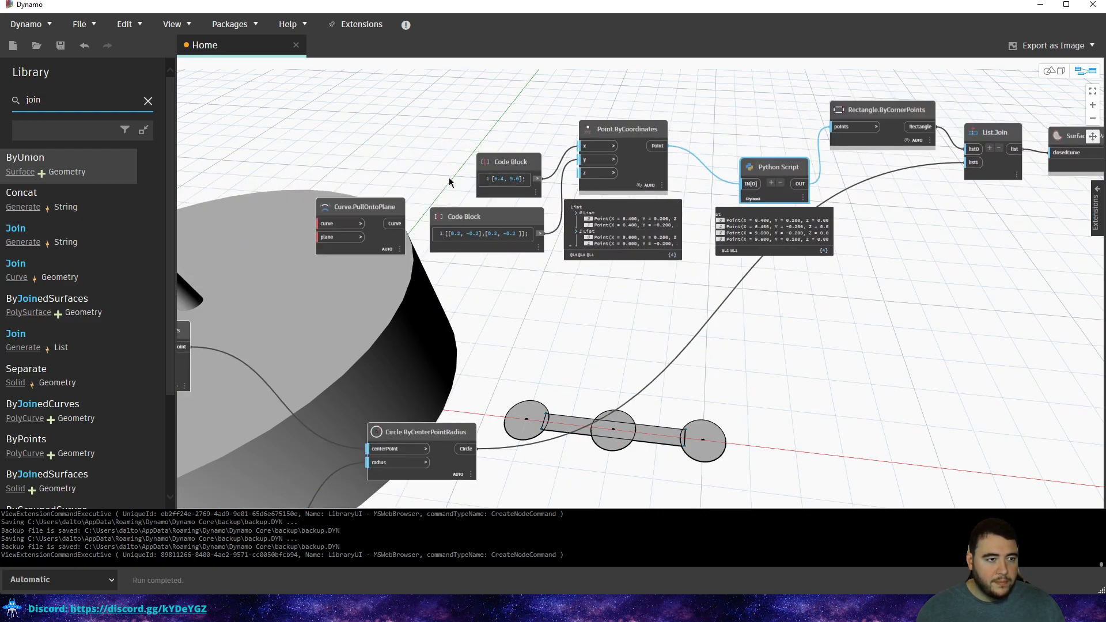
pyautogui.moveTo(498, 306); pyautogui.dragTo(562, 169, button='middle')
pyautogui.scroll(-1, 562, 170)
pyautogui.click(527, 272)
pyautogui.rightClick(522, 278)
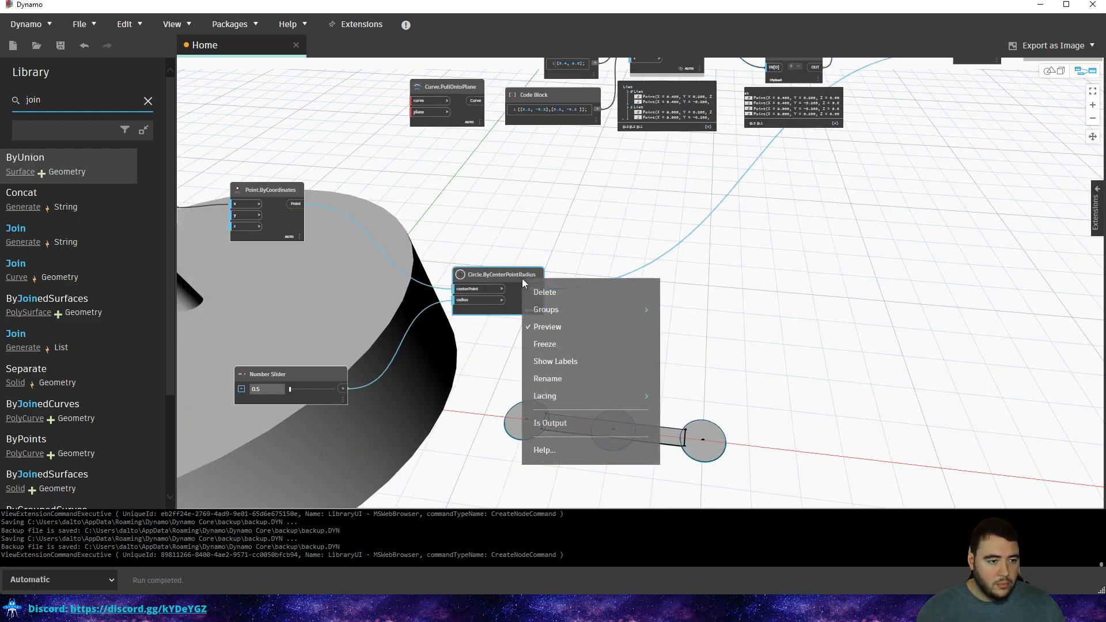
pyautogui.click(548, 326)
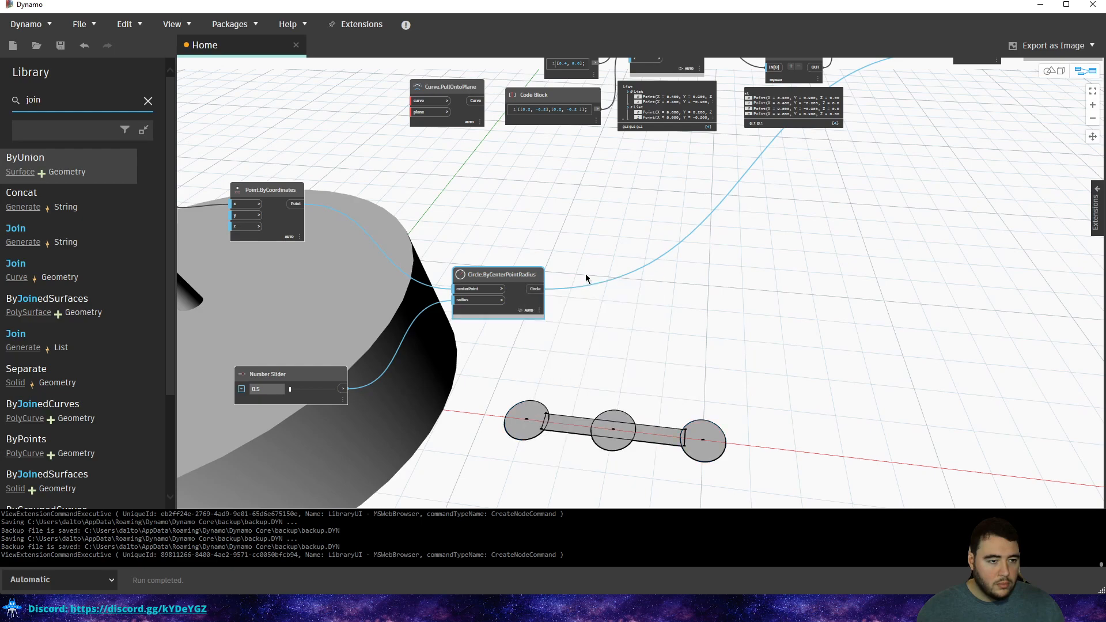
# Freeze List.Join and its downstream nodes.
pyautogui.moveTo(709, 168); pyautogui.dragTo(506, 284, button='middle')
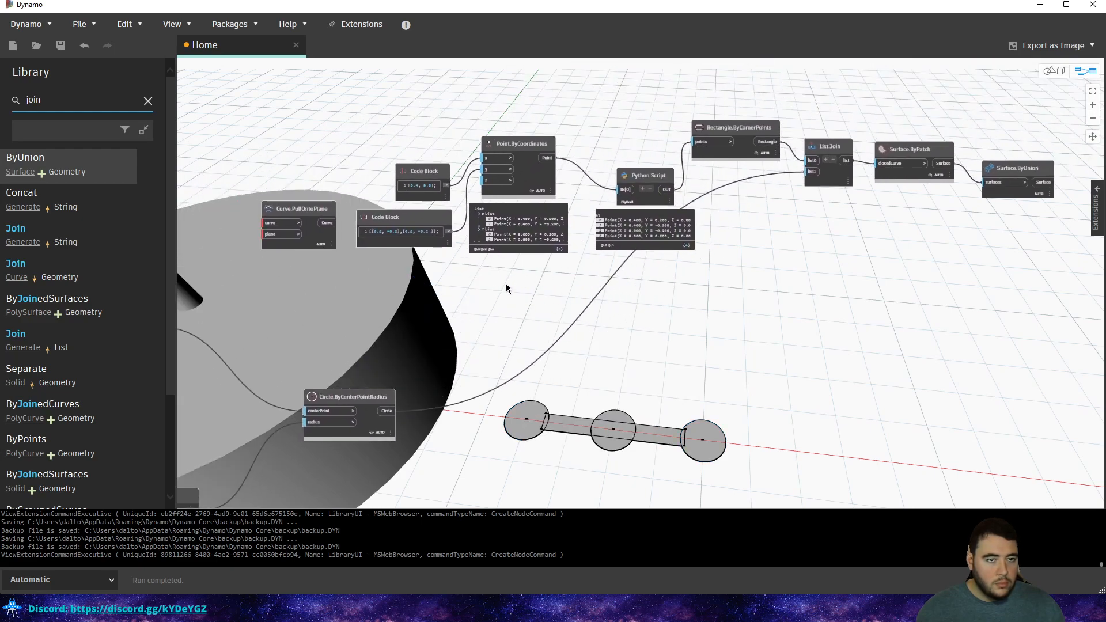
pyautogui.moveTo(844, 229); pyautogui.dragTo(556, 274, button='middle')
pyautogui.scroll(2, 697, 200)
pyautogui.click(735, 210)
pyautogui.click(664, 140)
pyautogui.rightClick(622, 184)
pyautogui.click(575, 122)
pyautogui.rightClick(487, 182)
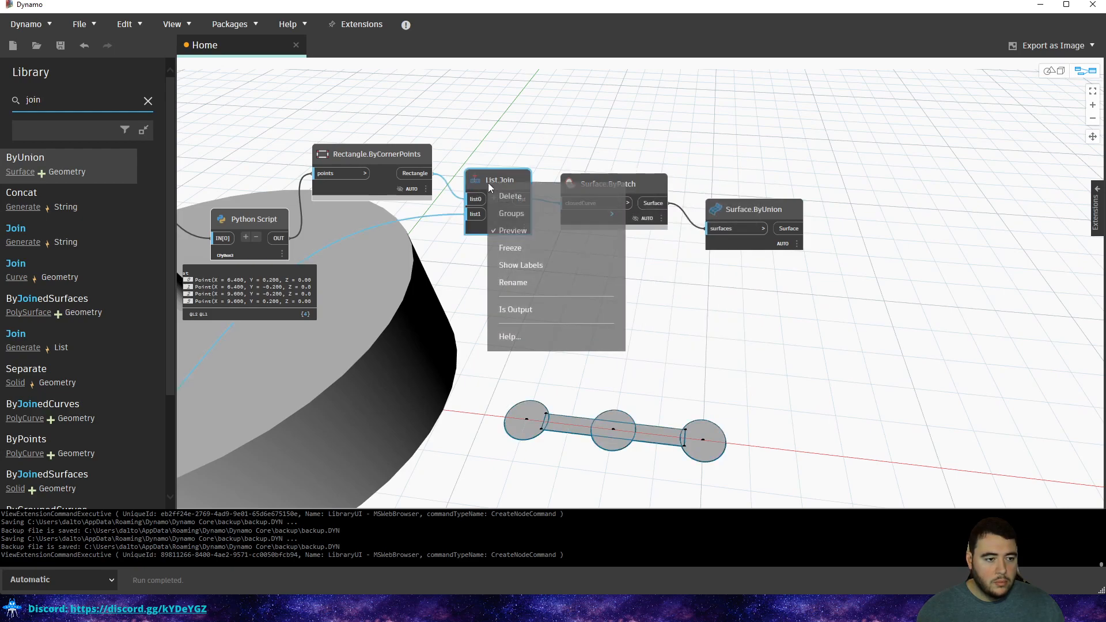
pyautogui.click(525, 246)
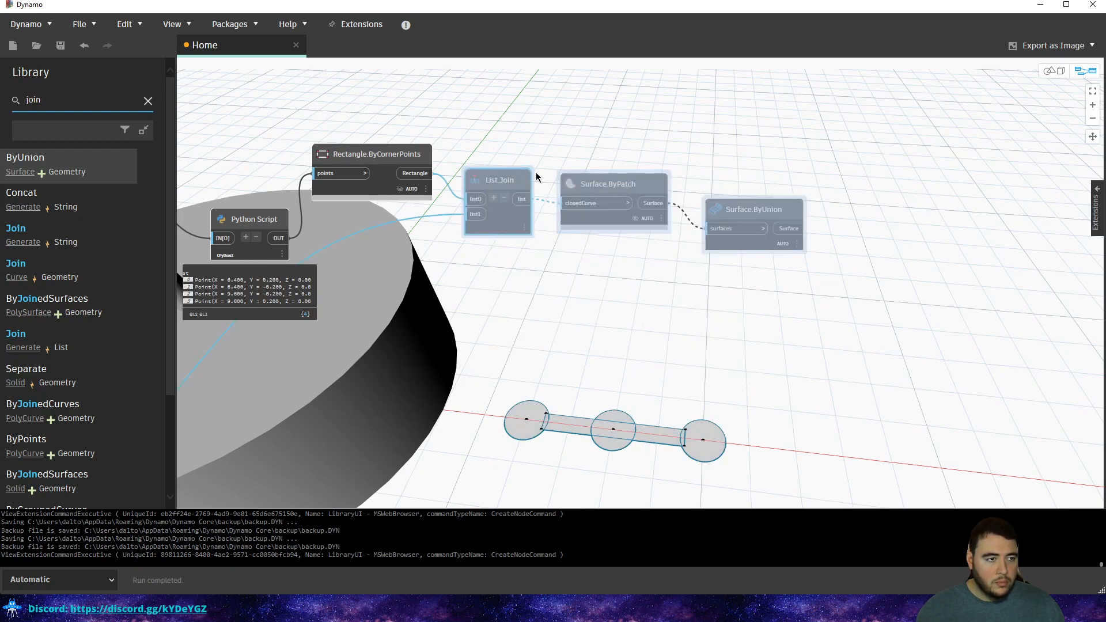
# Unfreeze List.Join and hide its curve outline, leaving only the union surface visible.
pyautogui.rightClick(484, 180)
pyautogui.click(525, 242)
pyautogui.rightClick(489, 180)
pyautogui.click(514, 228)
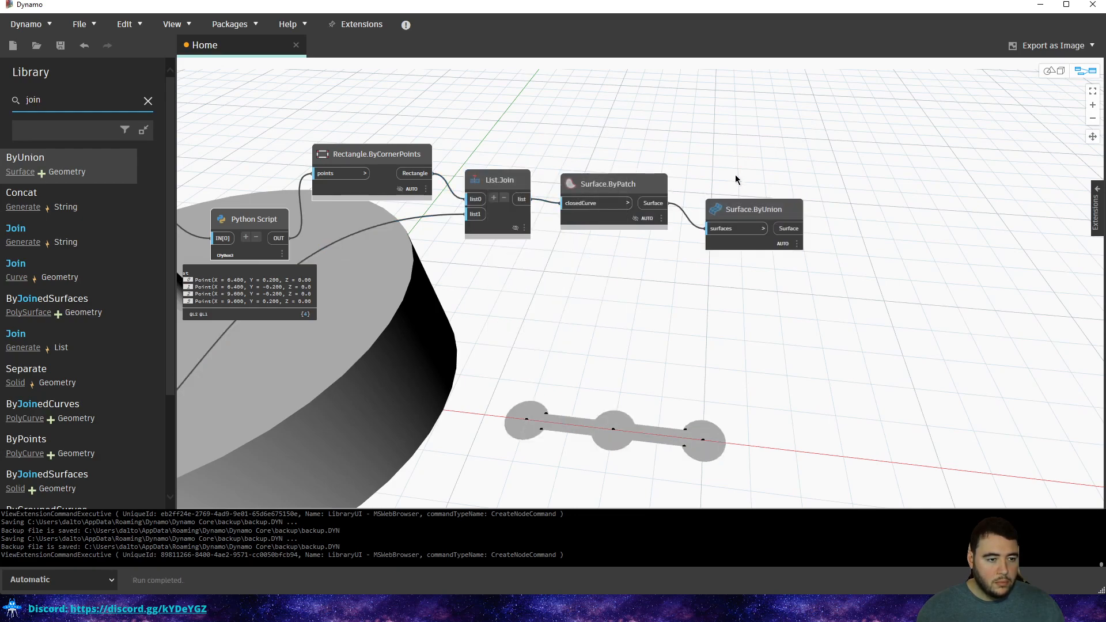
pyautogui.scroll(3, 781, 203)
pyautogui.click(775, 206)
pyautogui.moveTo(730, 175); pyautogui.dragTo(605, 183, button='middle')
pyautogui.click(822, 137)
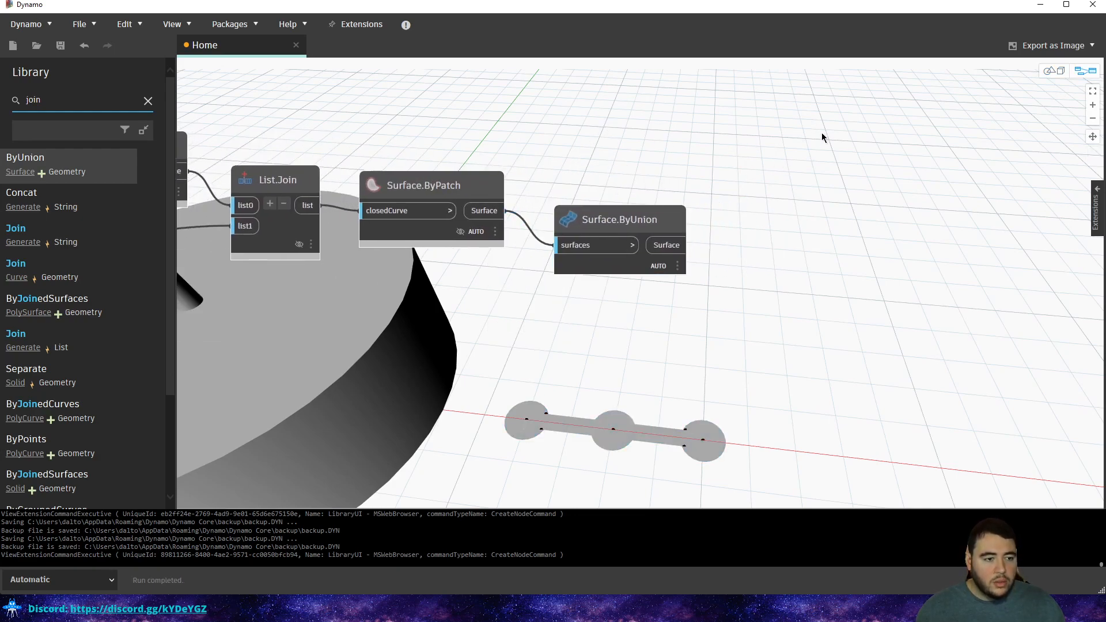
pyautogui.doubleClick(55, 103)
# Add two Surface.Thicken nodes from the 'extrude' search and arrange them.
pyautogui.write('e')
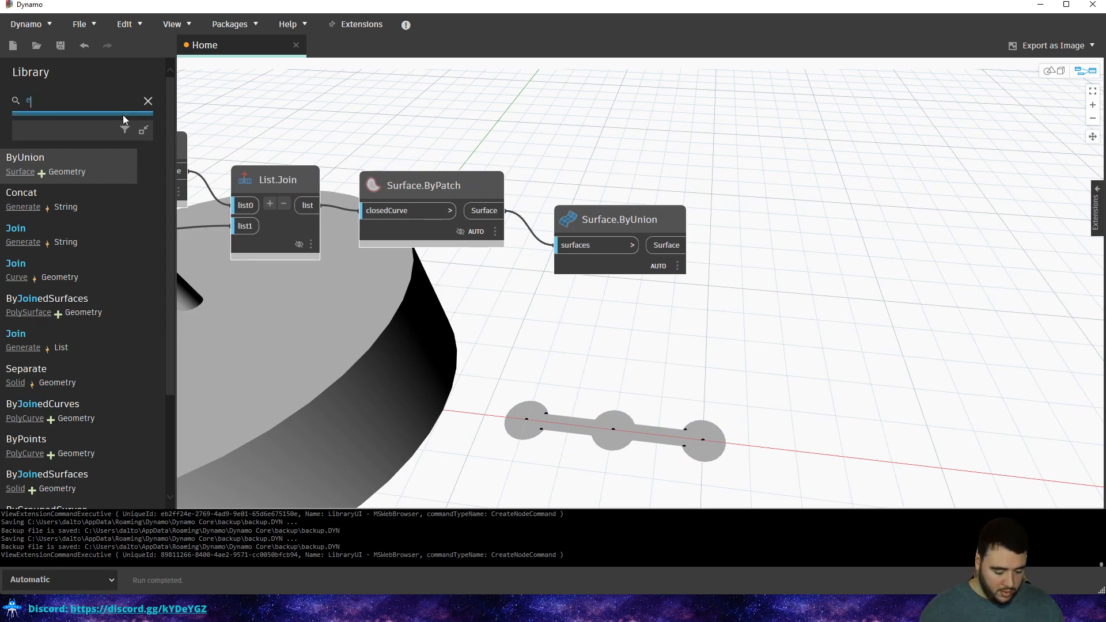
pyautogui.write('xtrude')
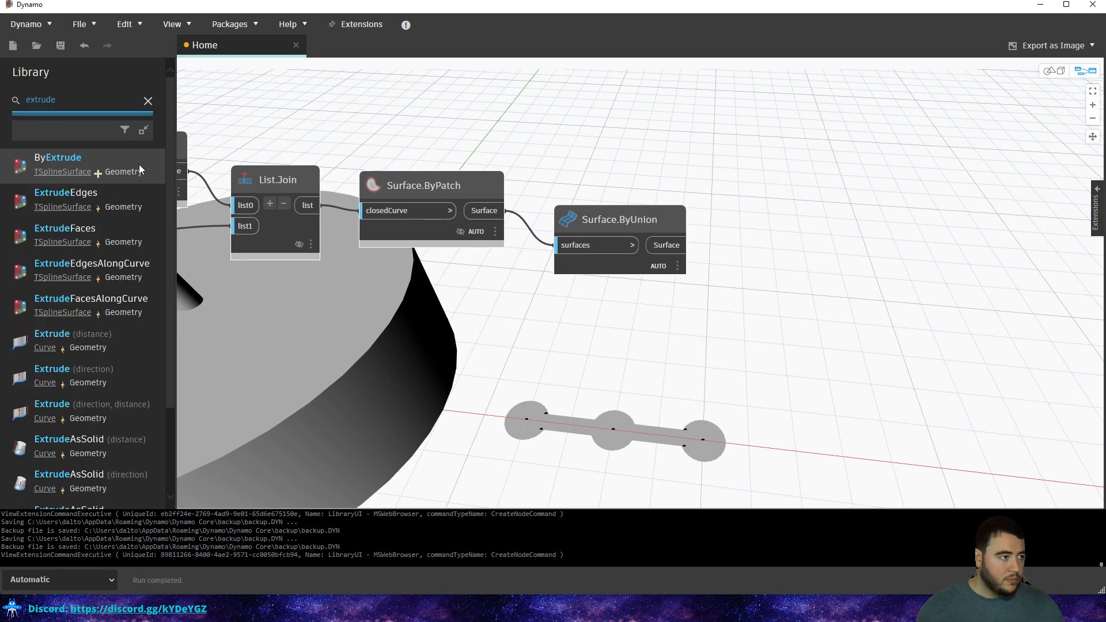
pyautogui.scroll(-1, 62, 195)
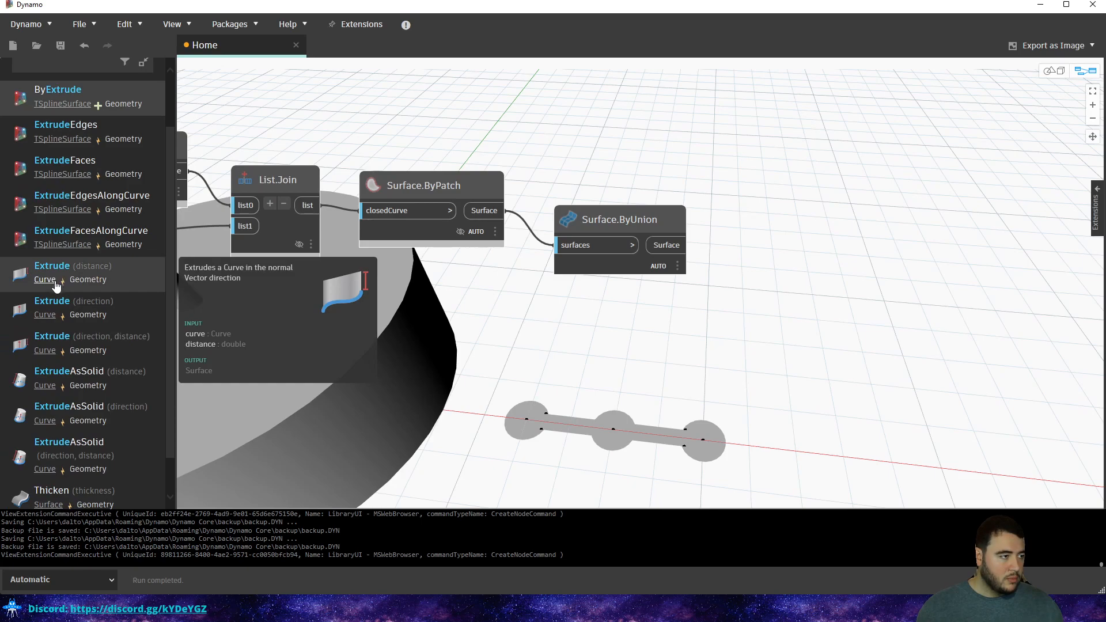
pyautogui.scroll(-1, 54, 285)
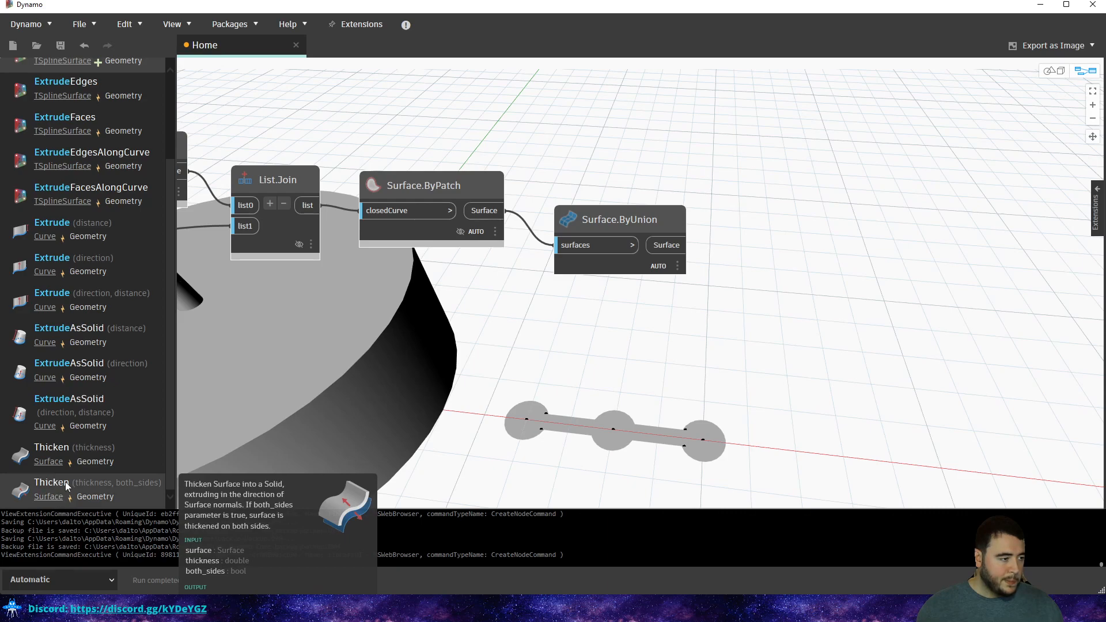
pyautogui.click(95, 487)
pyautogui.click(88, 452)
pyautogui.moveTo(683, 312); pyautogui.dragTo(874, 277)
pyautogui.moveTo(772, 275); pyautogui.dragTo(657, 287, button='middle')
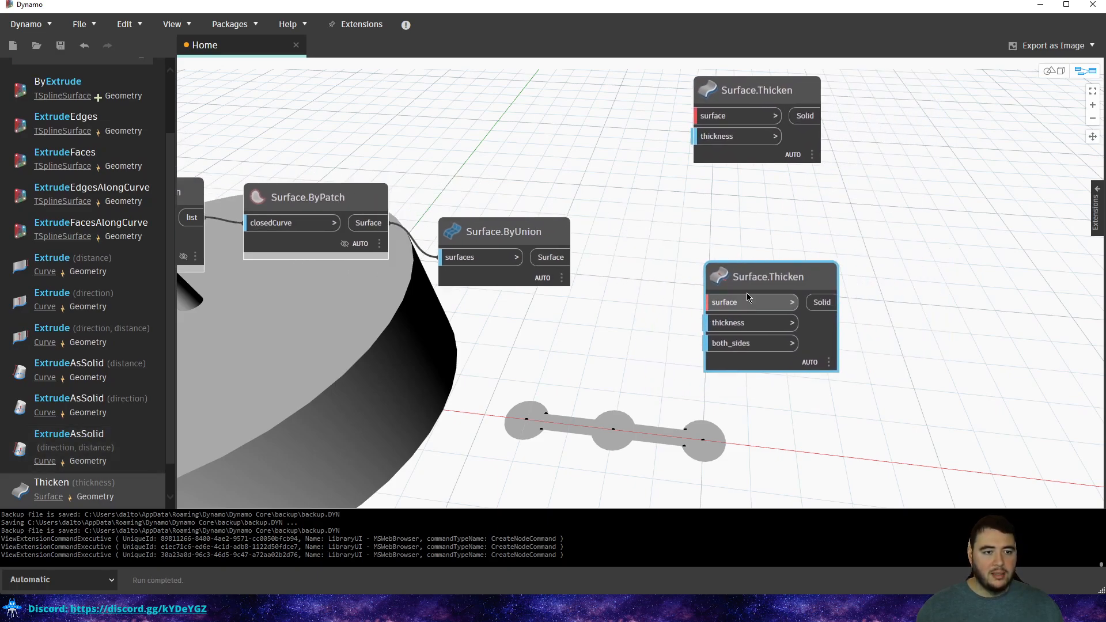
pyautogui.moveTo(744, 281); pyautogui.dragTo(728, 264)
# Feed the union surface into the lower Thicken node and wire a Code Block 0 into both_sides.
pyautogui.moveTo(551, 257); pyautogui.dragTo(696, 286)
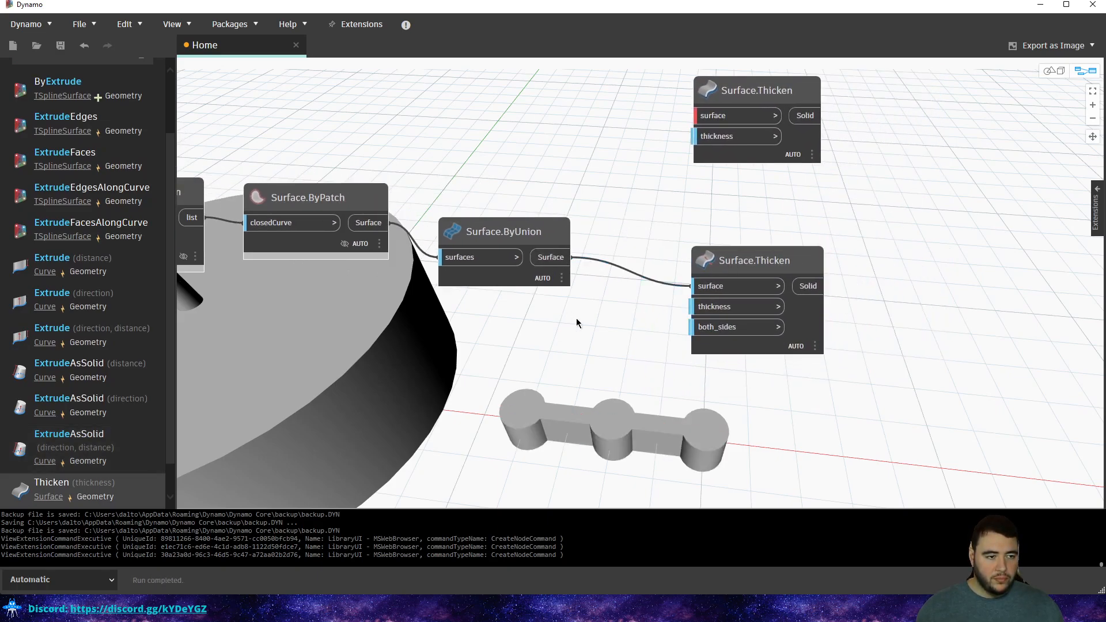
pyautogui.rightClick(529, 357)
pyautogui.doubleClick(578, 378)
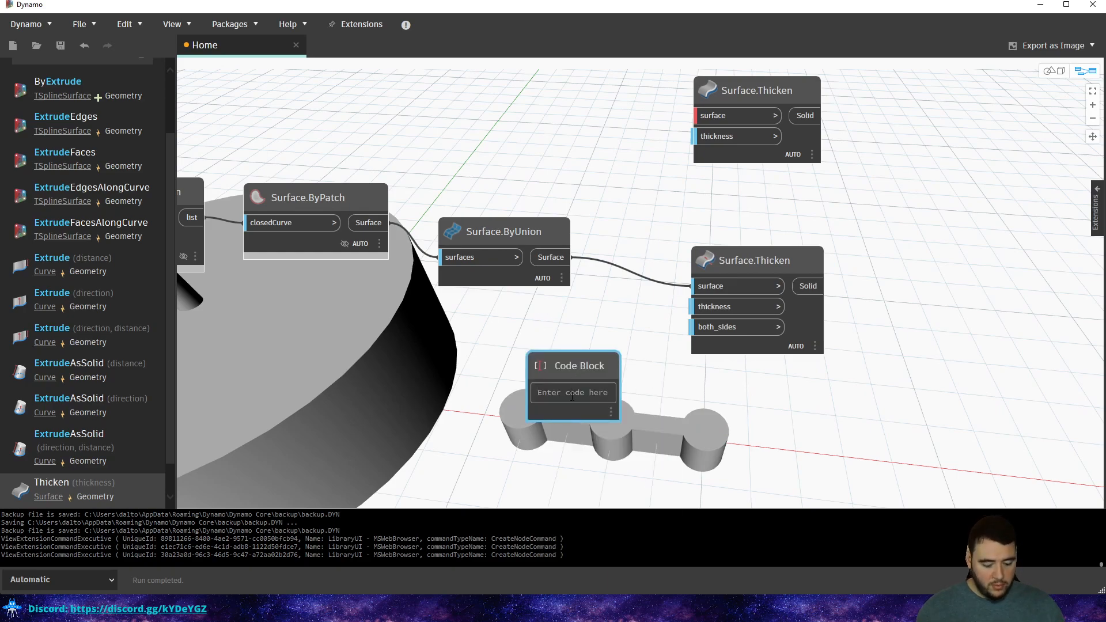
pyautogui.write('0')
pyautogui.click(616, 310)
pyautogui.moveTo(613, 391); pyautogui.dragTo(695, 328)
# Orbit the 3D view to see the thickened dumbbell above the base disc.
pyautogui.hotkey('ctrl', 'b')
pyautogui.moveTo(677, 390); pyautogui.dragTo(677, 311, button='right')
pyautogui.moveTo(659, 375); pyautogui.dragTo(610, 302, button='right')
pyautogui.hotkey('ctrl', 'b')
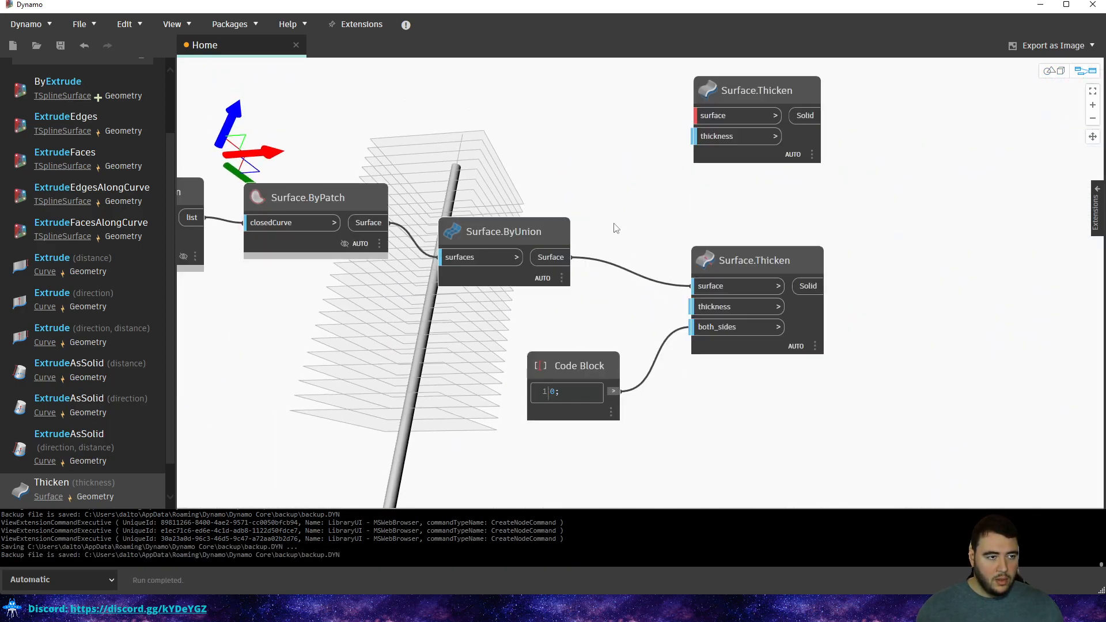
pyautogui.hotkey('ctrl', 'b')
pyautogui.scroll(2, 612, 244)
pyautogui.hotkey('ctrl', 'b')
pyautogui.scroll(-2, 639, 280)
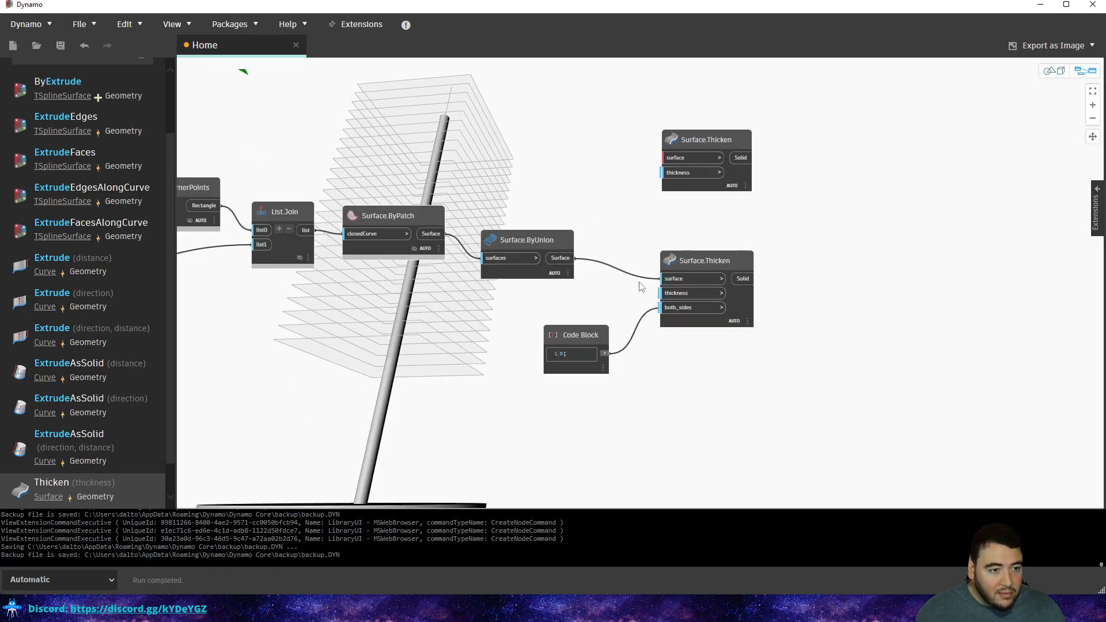
pyautogui.hotkey('ctrl', 'b')
pyautogui.moveTo(915, 207); pyautogui.dragTo(885, 278, button='right')
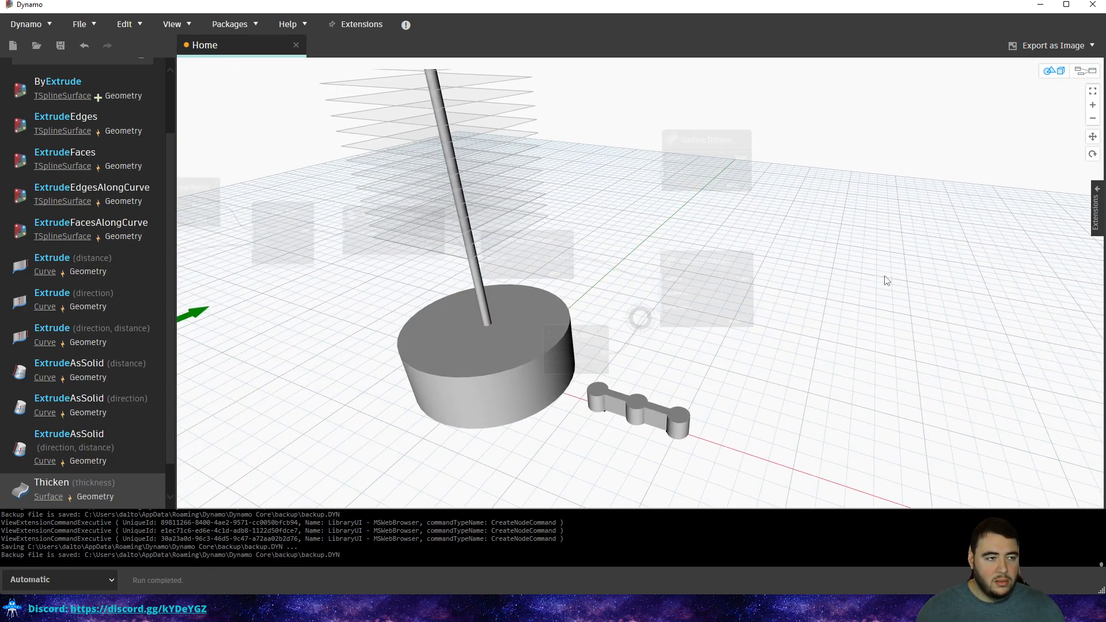
# Move the Code Block node slightly to the right.
pyautogui.moveTo(764, 274); pyautogui.dragTo(831, 301, button='middle')
pyautogui.hotkey('ctrl', 'b')
pyautogui.scroll(1, 647, 326)
pyautogui.scroll(1, 581, 327)
pyautogui.moveTo(580, 327); pyautogui.dragTo(641, 324)
# Shift the Base Cylinder group slightly left and down.
pyautogui.moveTo(321, 351); pyautogui.dragTo(644, 277, button='middle')
pyautogui.scroll(-4, 644, 277)
pyautogui.moveTo(189, 333); pyautogui.dragTo(543, 303, button='middle')
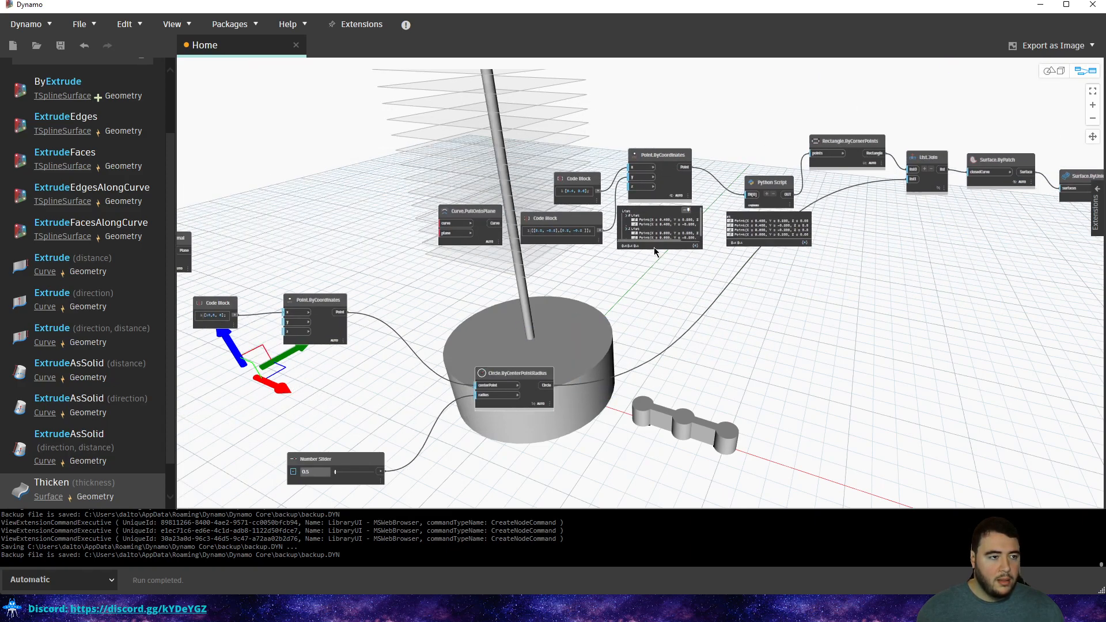
pyautogui.scroll(-4, 519, 303)
pyautogui.moveTo(190, 314); pyautogui.dragTo(693, 254, button='middle')
pyautogui.scroll(4, 662, 300)
pyautogui.scroll(4, 662, 300)
pyautogui.scroll(-3, 692, 254)
pyautogui.moveTo(502, 212); pyautogui.dragTo(473, 225)
pyautogui.click(575, 209)
pyautogui.moveTo(602, 243); pyautogui.dragTo(451, 326, button='middle')
# Inspect the x + offset and x - y Code Blocks and the Range node.
pyautogui.click(636, 251)
pyautogui.click(652, 177)
pyautogui.click(772, 207)
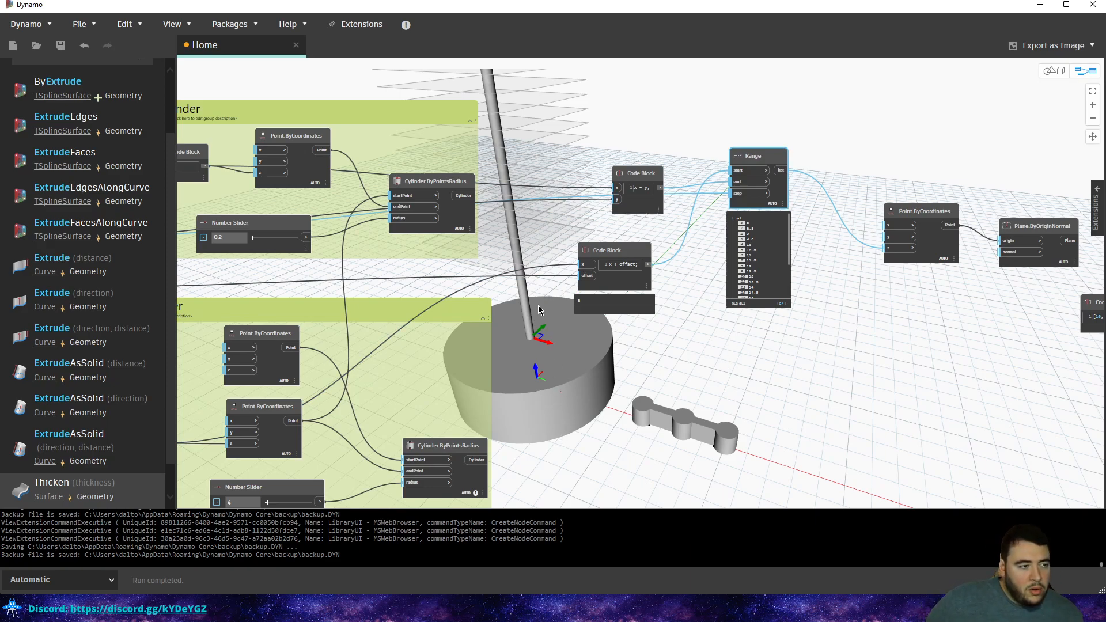
pyautogui.scroll(-3, 541, 297)
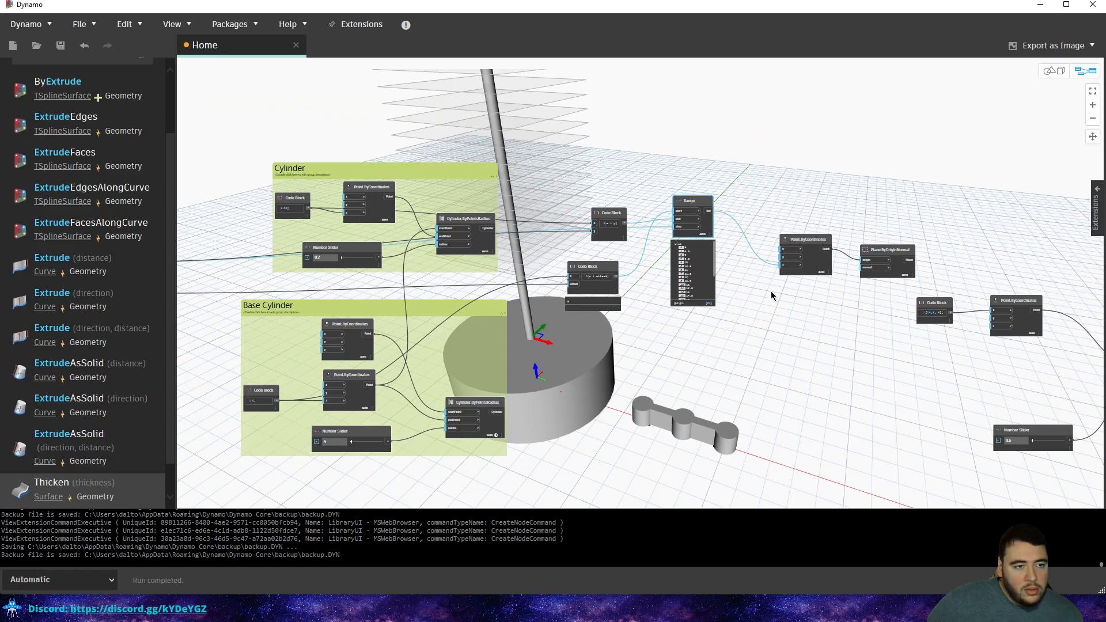
pyautogui.scroll(3, 717, 327)
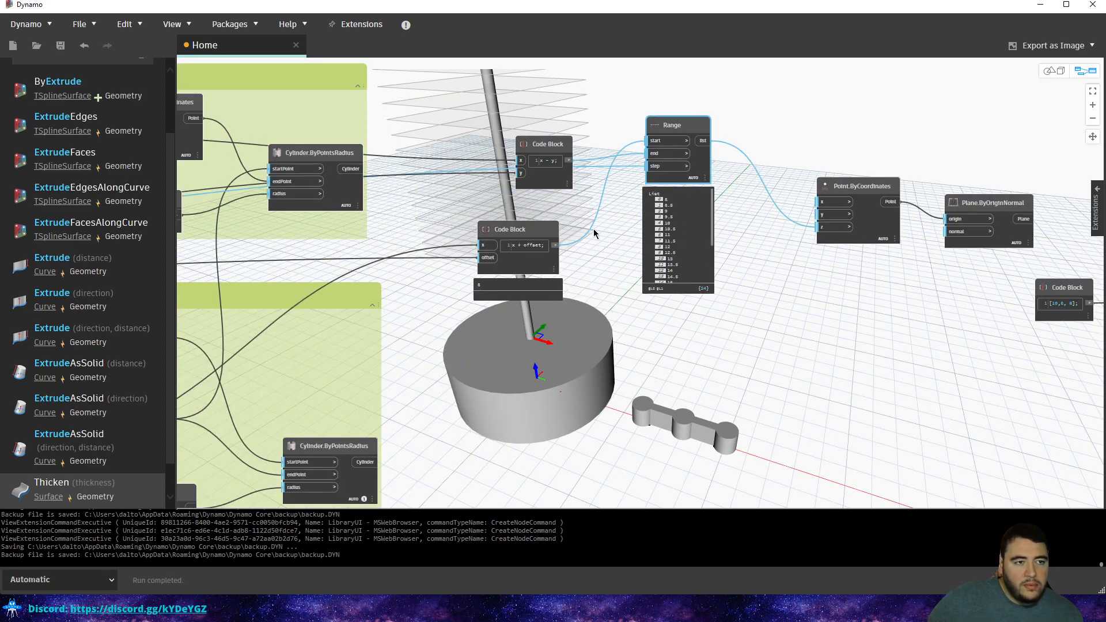
pyautogui.moveTo(454, 304); pyautogui.dragTo(742, 301, button='middle')
pyautogui.moveTo(627, 279); pyautogui.dragTo(545, 273, button='middle')
pyautogui.moveTo(736, 277); pyautogui.dragTo(494, 283, button='middle')
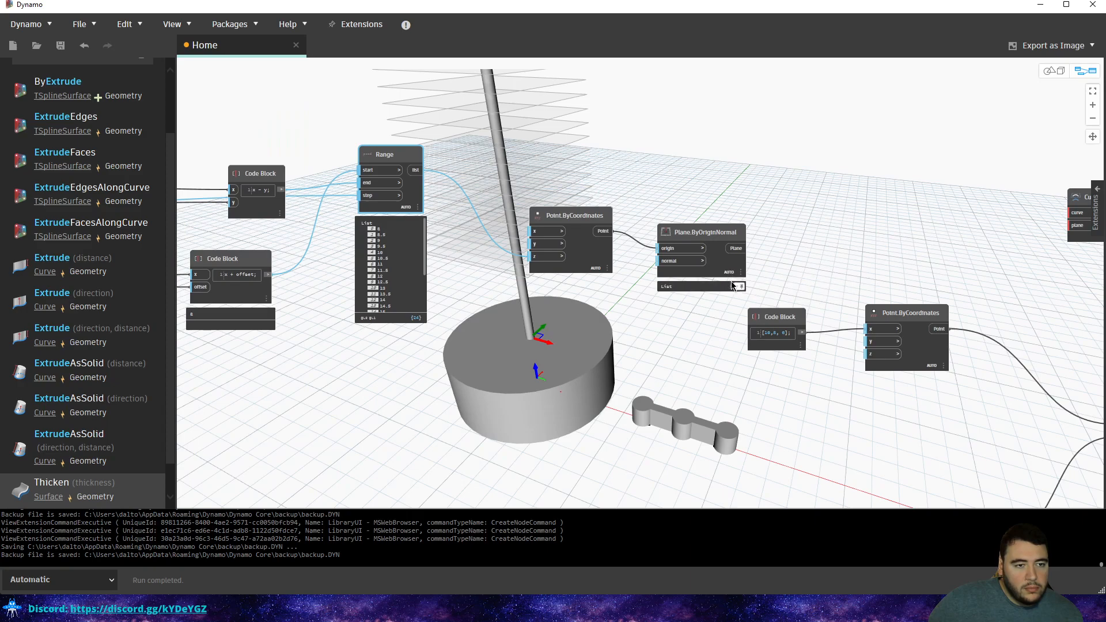
# Preview the Plane.ByOriginNormal planes, then move the thickness Code Block above the Offset slider.
pyautogui.click(697, 235)
pyautogui.moveTo(695, 234)
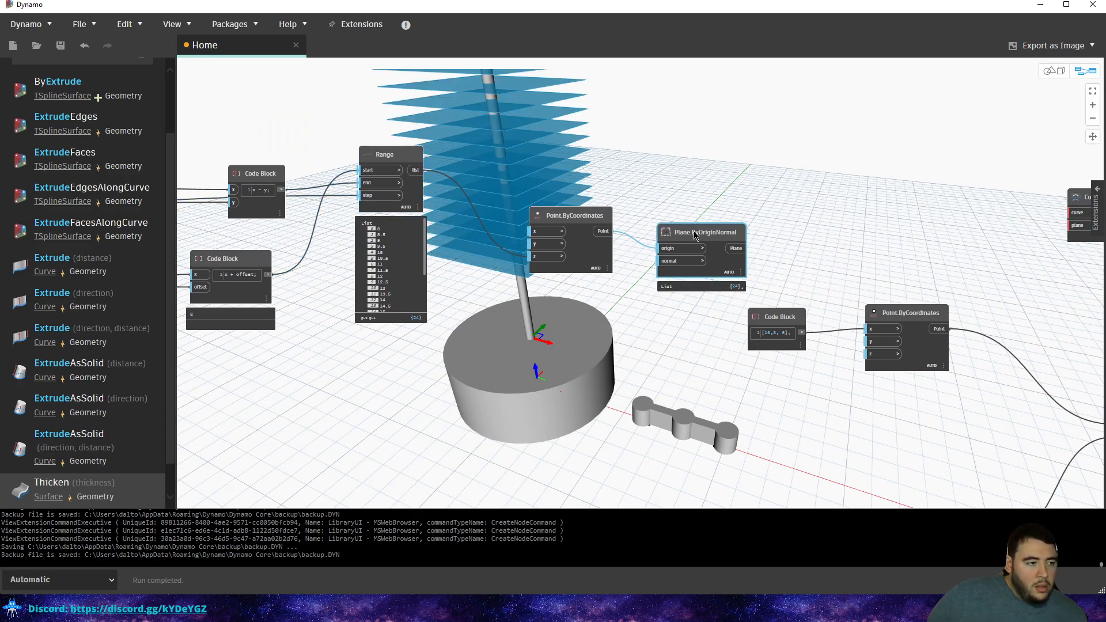
pyautogui.moveTo(485, 337); pyautogui.dragTo(915, 341, button='middle')
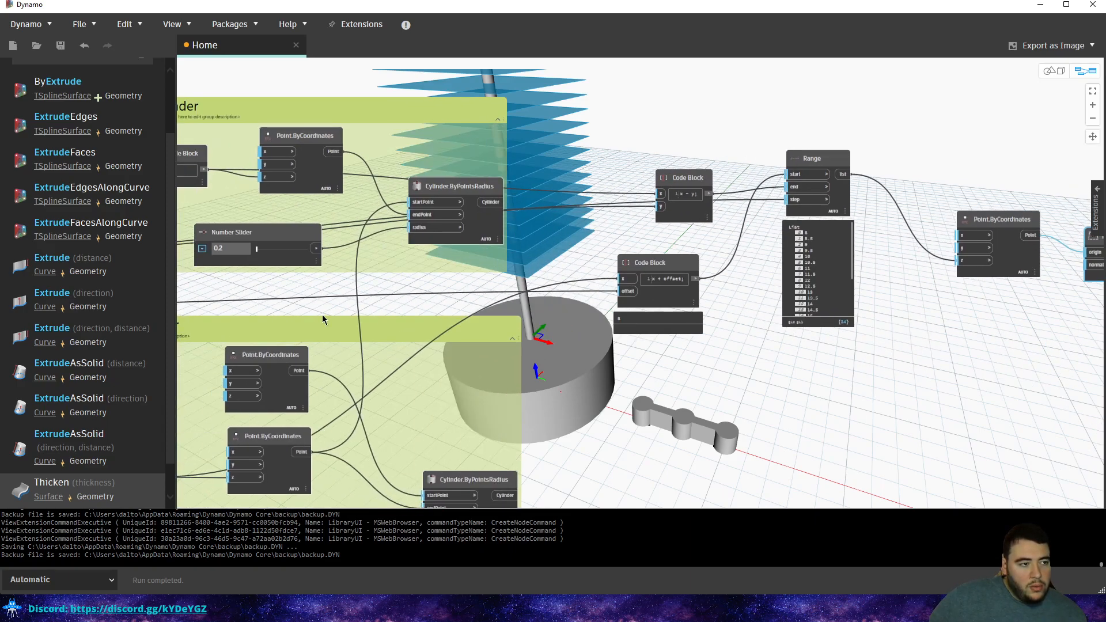
pyautogui.moveTo(321, 318); pyautogui.dragTo(652, 330, button='middle')
pyautogui.moveTo(501, 309); pyautogui.dragTo(629, 311, button='middle')
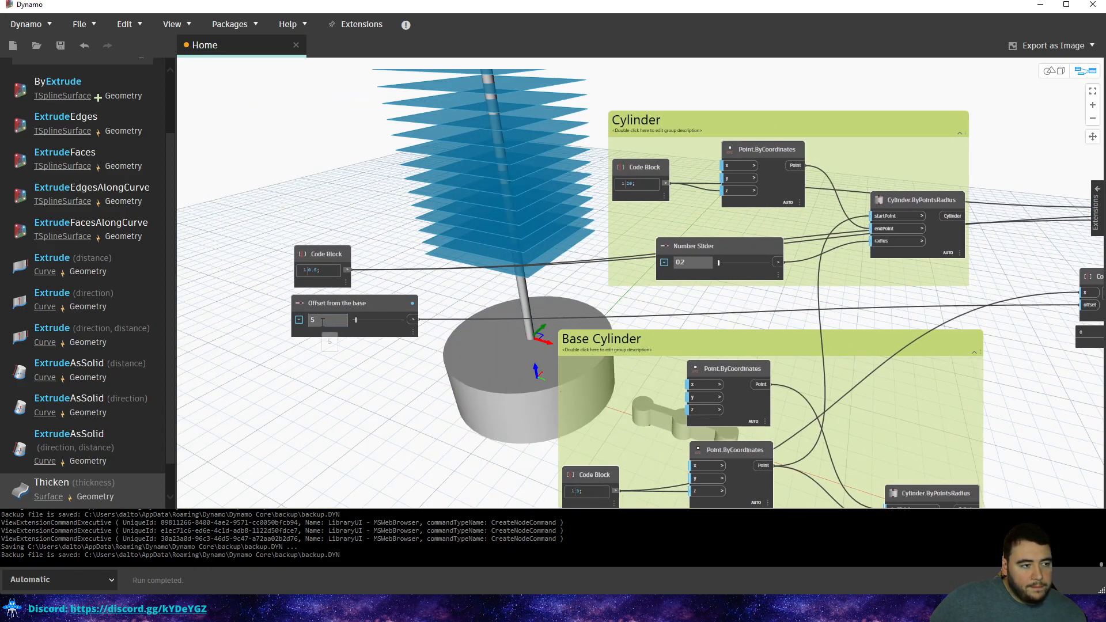
pyautogui.moveTo(334, 256); pyautogui.dragTo(343, 227)
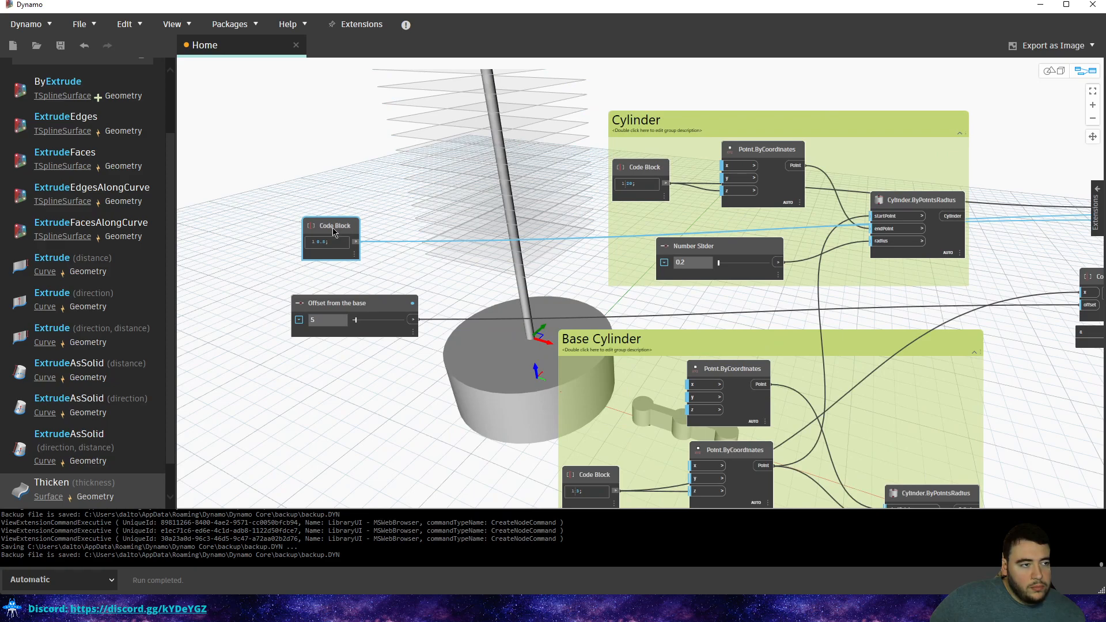
# Rename the thickness Code Block to 'Plane Thickness'.
pyautogui.doubleClick(342, 227)
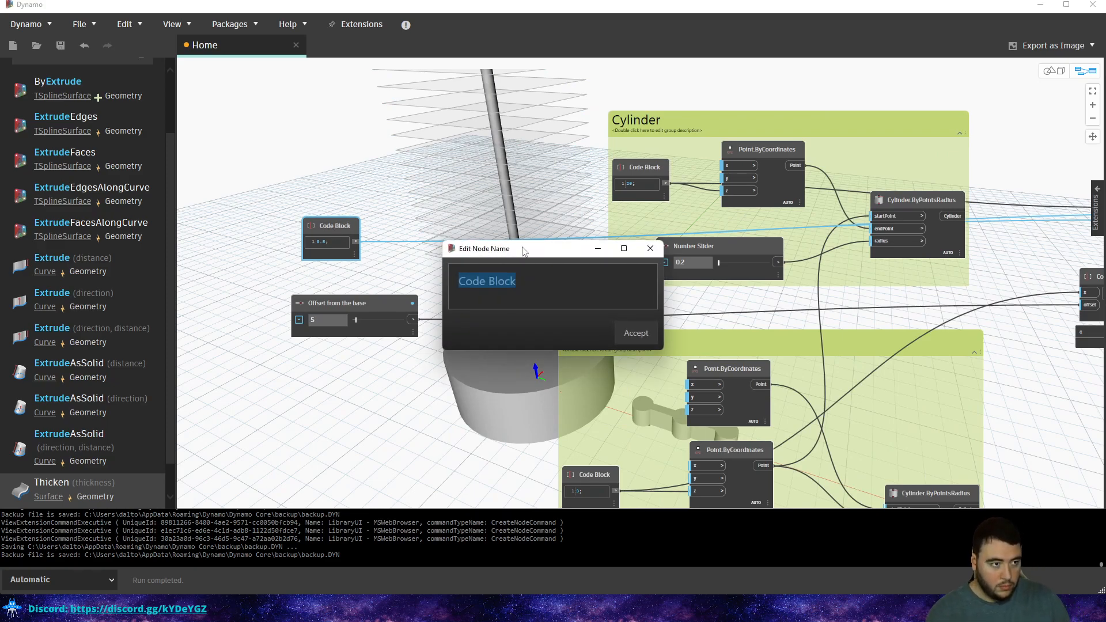
pyautogui.write('Plane Thicknes')
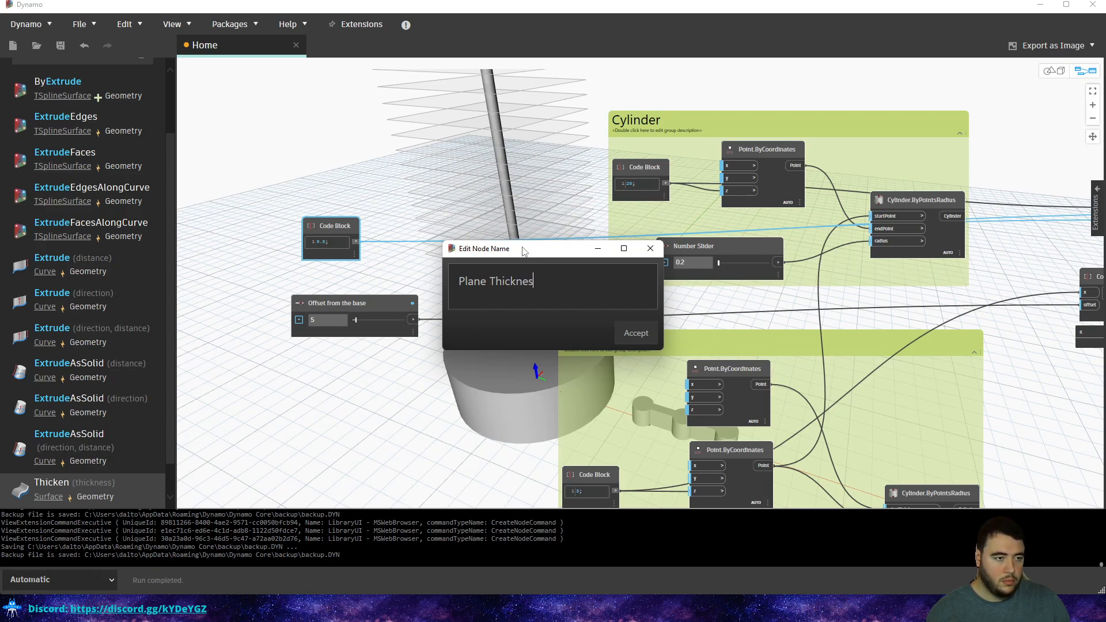
pyautogui.write('s')
pyautogui.click(635, 333)
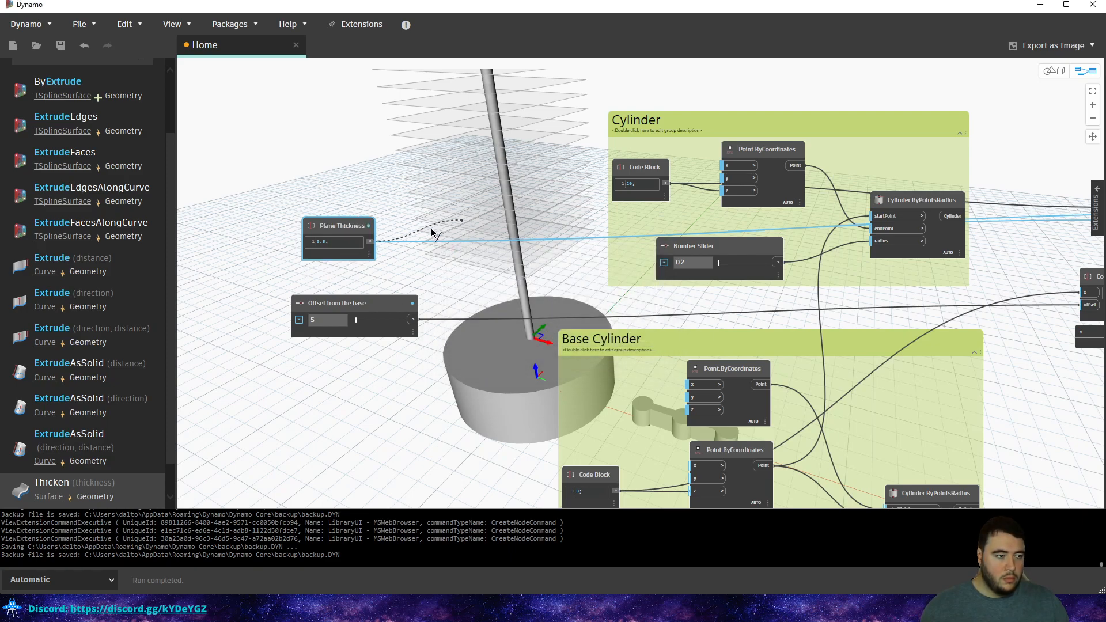
pyautogui.scroll(-3, 455, 224)
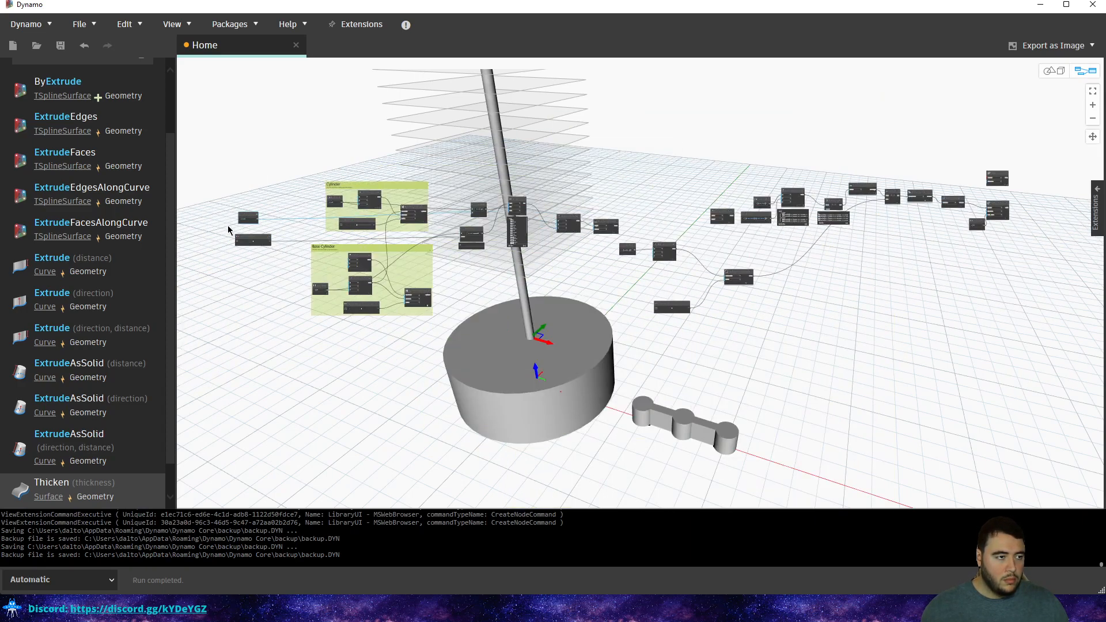
pyautogui.scroll(10, 229, 229)
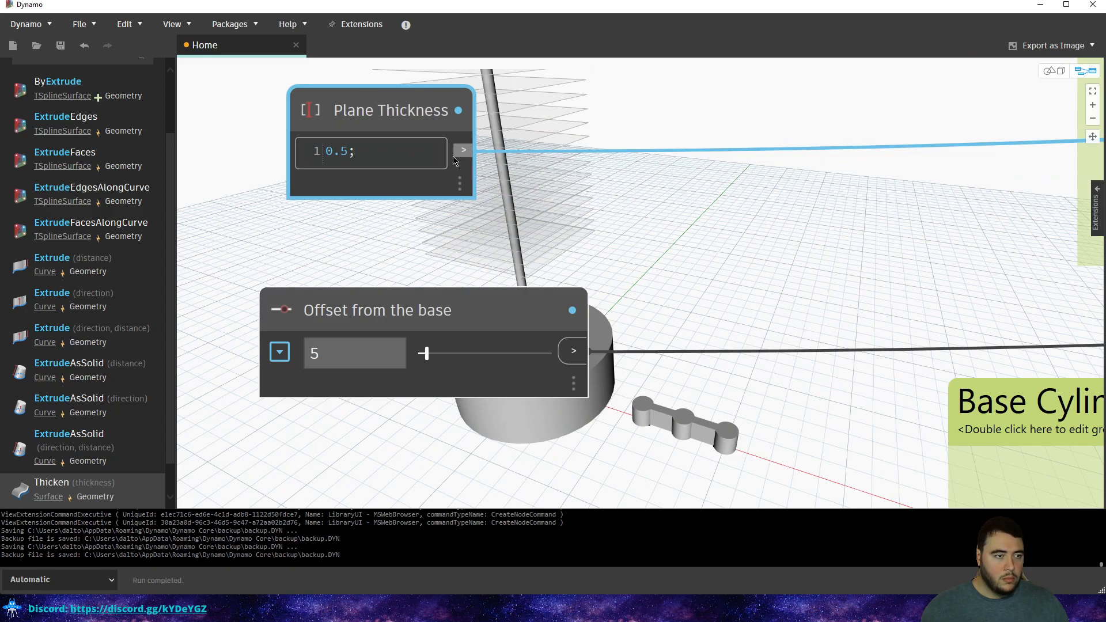
pyautogui.scroll(-10, 306, 231)
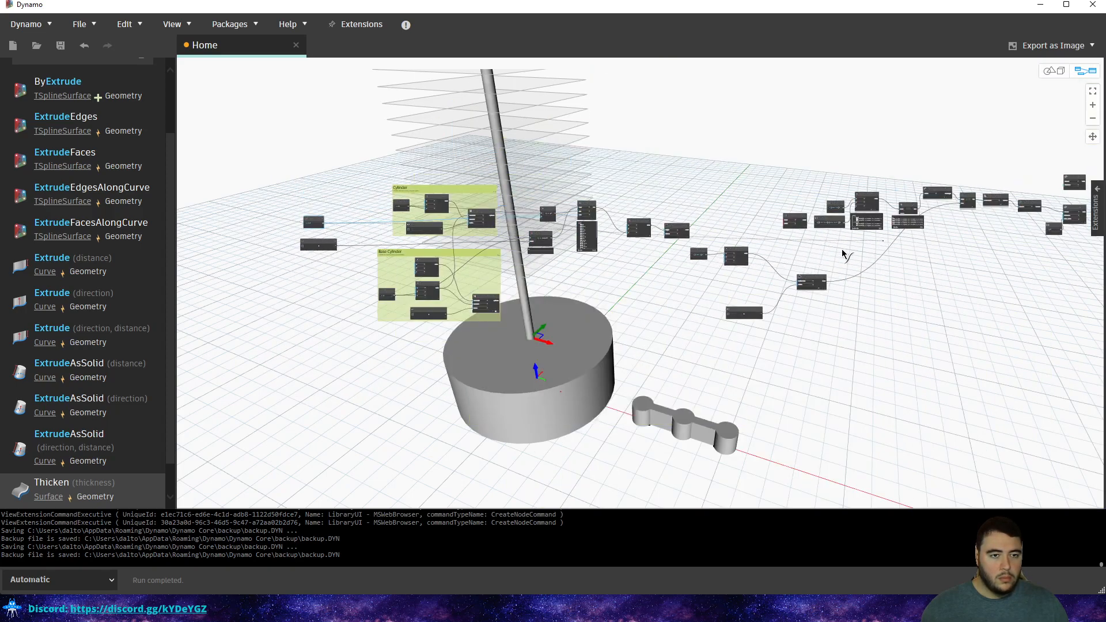
pyautogui.scroll(10, 553, 247)
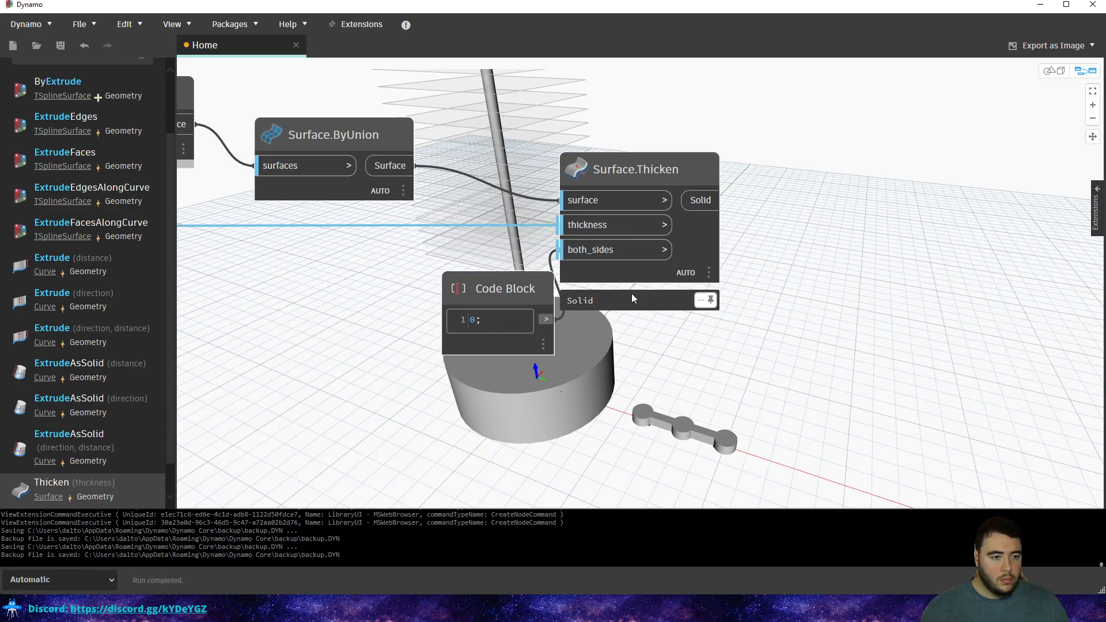
# Orbit to a low view of the cylinder and move the 0 Code Block lower.
pyautogui.hotkey('ctrl', 'b')
pyautogui.moveTo(650, 354)
pyautogui.mouseDown(button='right')
pyautogui.moveTo(651, 252)
pyautogui.moveTo(667, 352)
pyautogui.mouseUp(button='right')
pyautogui.hotkey('ctrl', 'b')
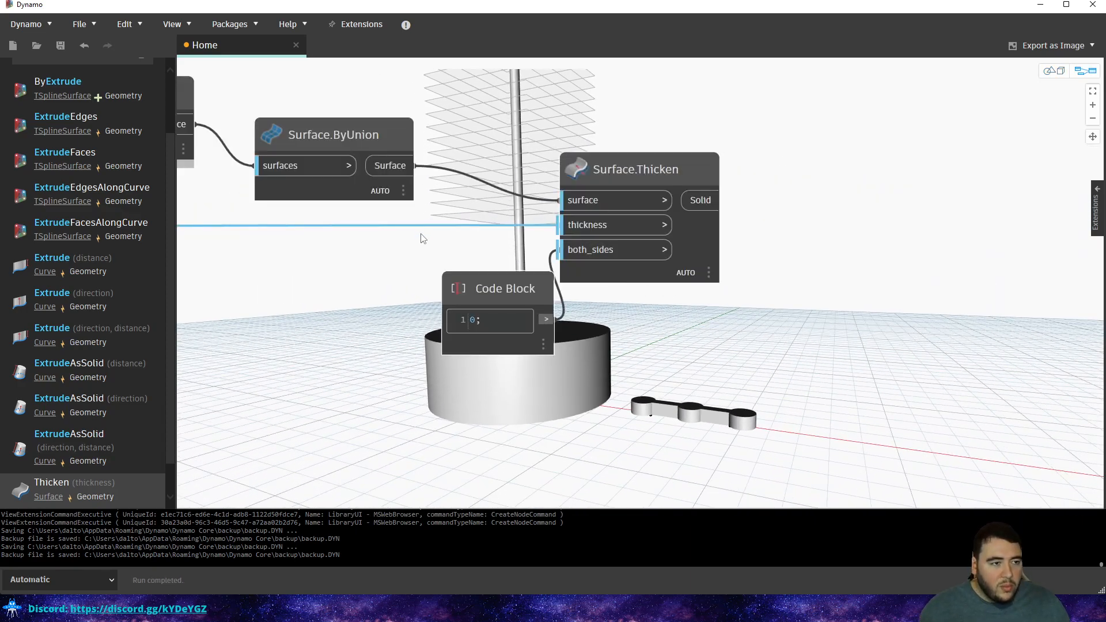
pyautogui.moveTo(495, 288); pyautogui.dragTo(464, 378)
# Add an 'x - 0.1' Code Block between the thickness wire and Surface.Thicken's thickness input.
pyautogui.doubleClick(423, 282)
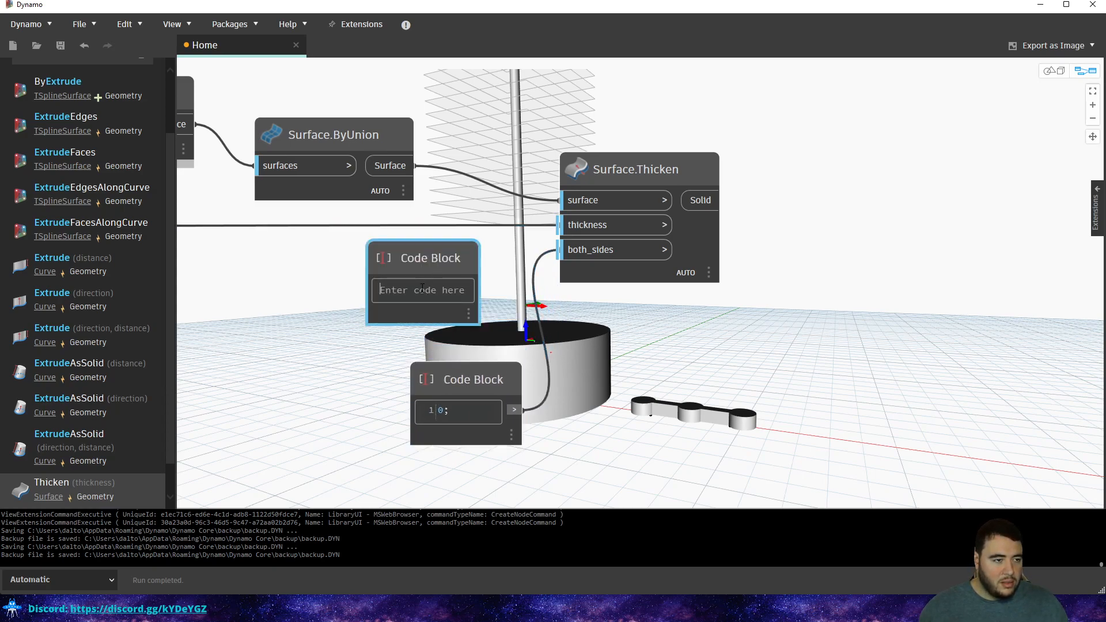
pyautogui.write('x - ')
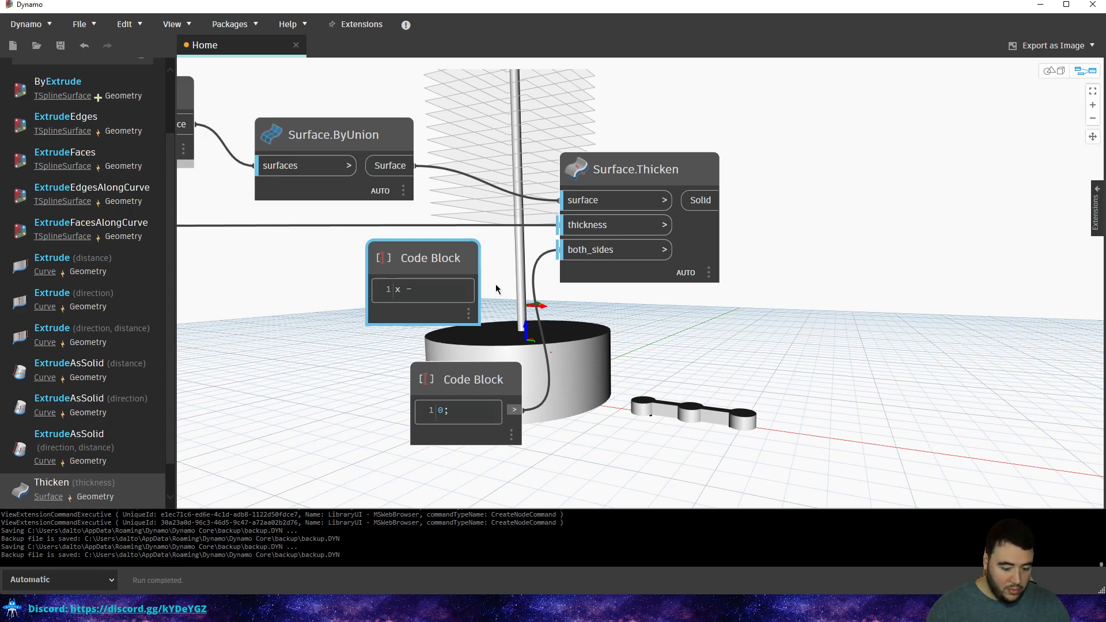
pyautogui.write('0.1;')
pyautogui.click(516, 245)
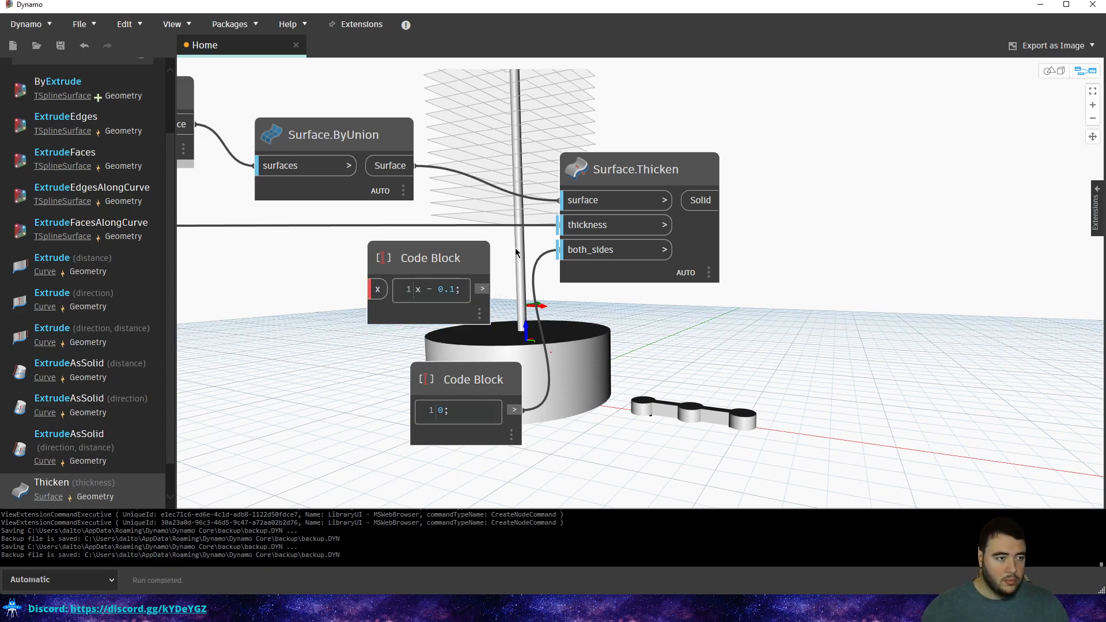
pyautogui.click(559, 225)
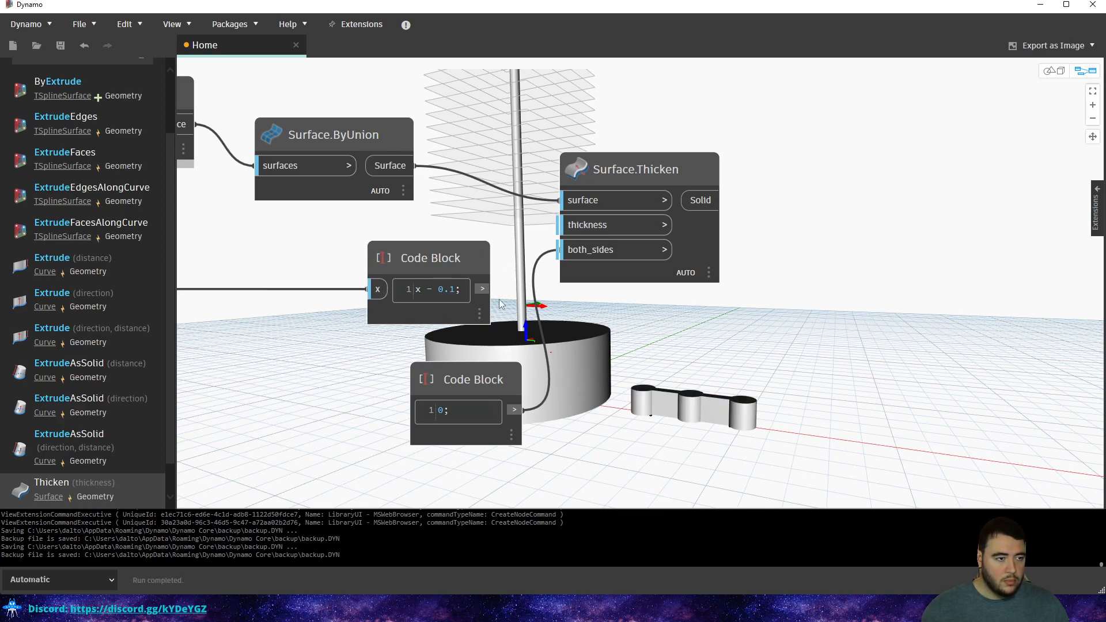
pyautogui.click(587, 233)
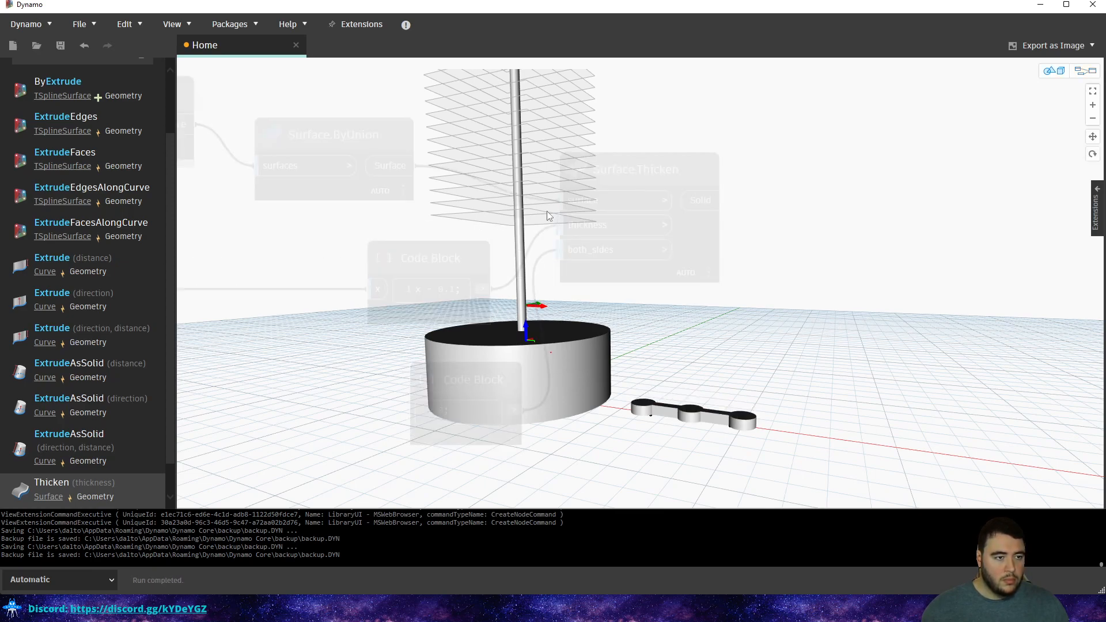
# Move the x - 0.1 Code Block and the lower Surface.Thicken node, checking the model from higher up.
pyautogui.moveTo(433, 273); pyautogui.dragTo(362, 252)
pyautogui.scroll(-3, 467, 280)
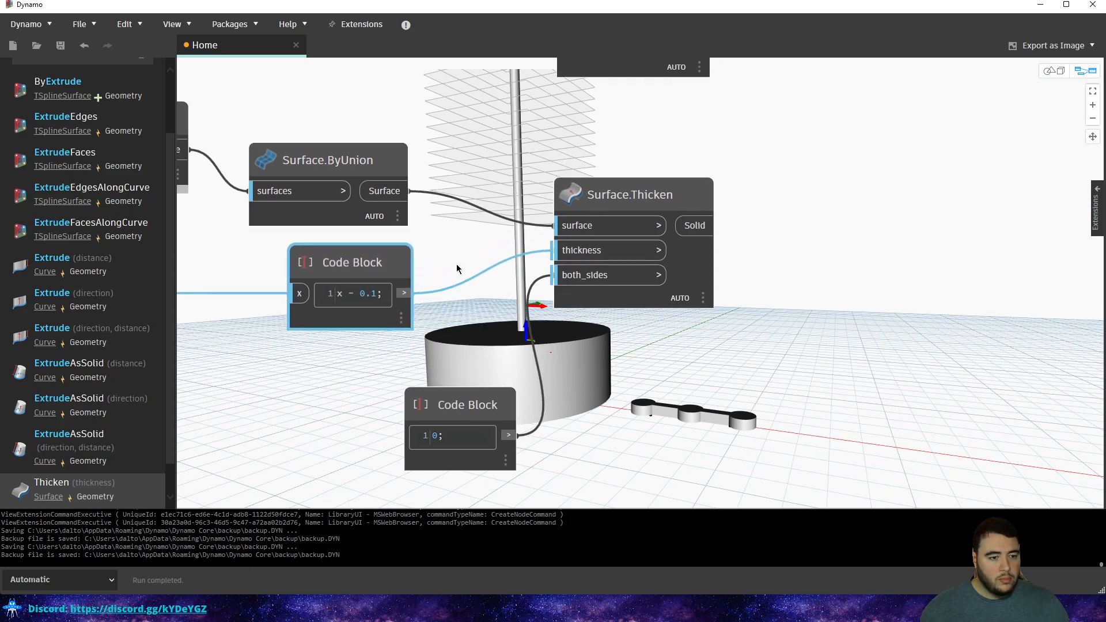
pyautogui.moveTo(495, 208); pyautogui.dragTo(511, 252, button='middle')
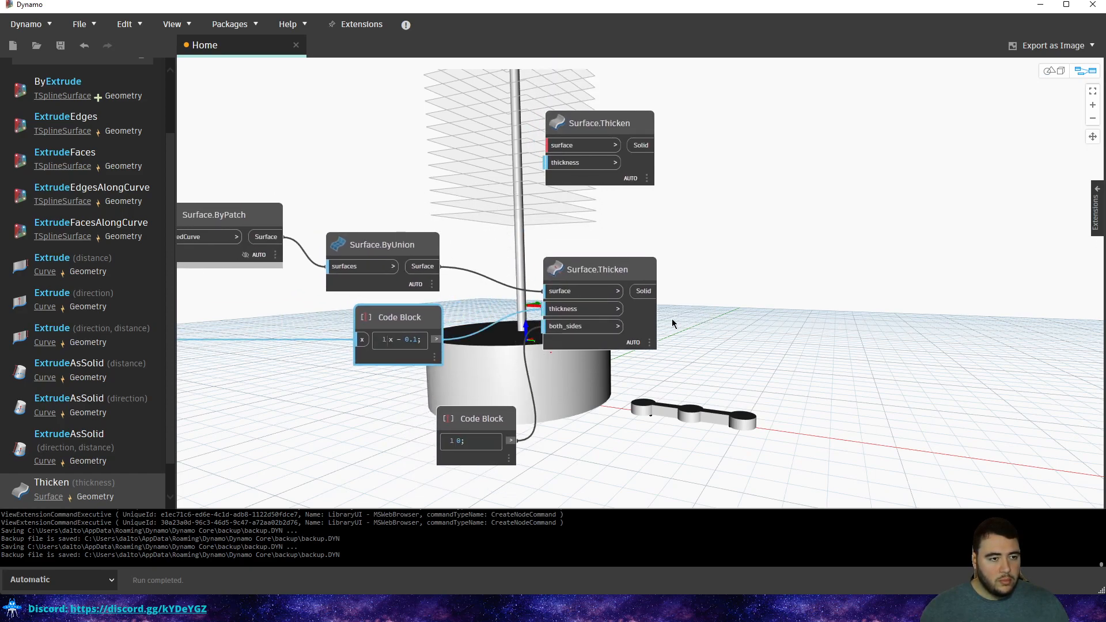
pyautogui.moveTo(602, 271); pyautogui.dragTo(582, 262)
pyautogui.hotkey('ctrl', 'b')
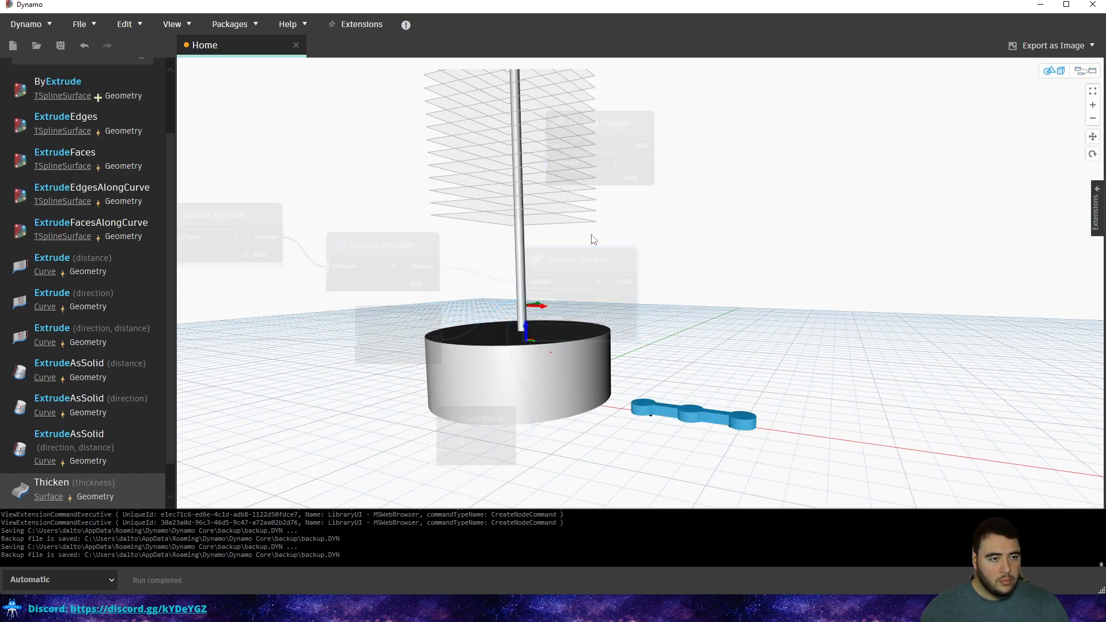
pyautogui.moveTo(598, 222); pyautogui.dragTo(605, 257, button='right')
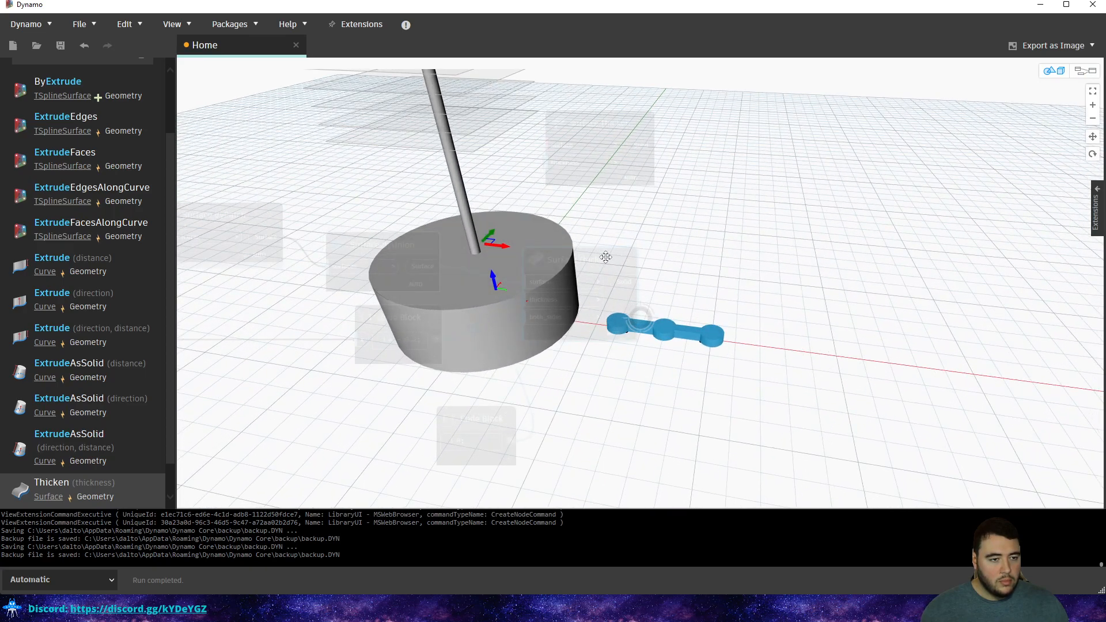
pyautogui.hotkey('ctrl', 'b')
# Reposition the lower Surface.Thicken node and Surface.ByUnion to tidy the graph.
pyautogui.moveTo(607, 261); pyautogui.dragTo(754, 304)
pyautogui.click(382, 249)
pyautogui.moveTo(384, 231); pyautogui.dragTo(494, 261, button='middle')
pyautogui.moveTo(499, 275)
pyautogui.mouseDown()
pyautogui.moveTo(492, 265)
pyautogui.moveTo(504, 262)
pyautogui.mouseUp()
pyautogui.click(538, 221)
pyautogui.scroll(3, 75, 87)
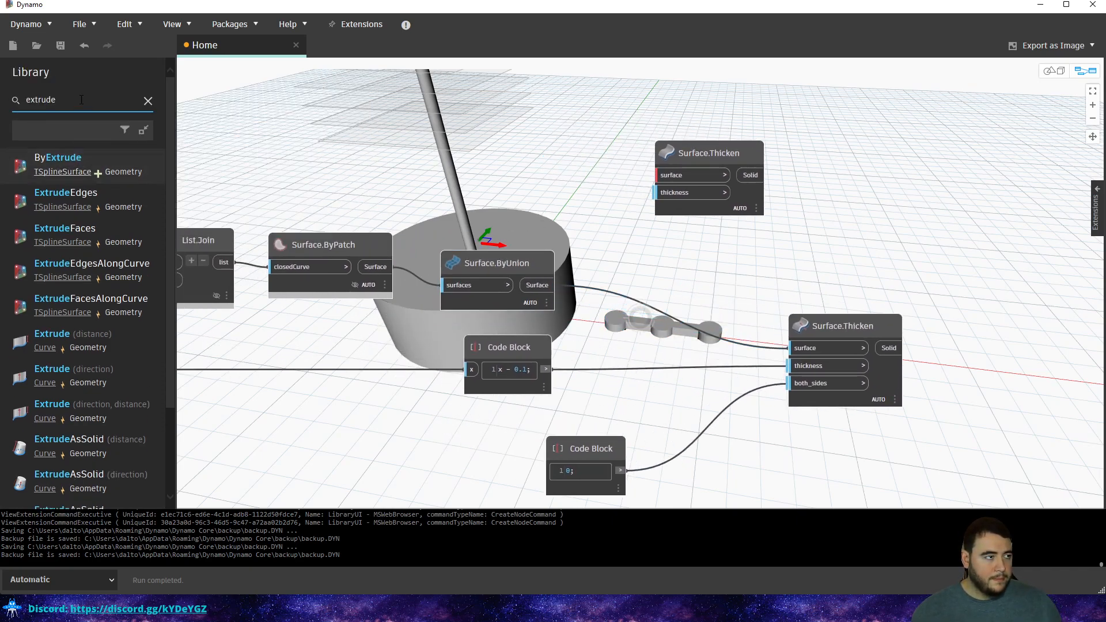
# Search the Library for 'surface', add Surface.Perimeter, then delete it as unwanted.
pyautogui.doubleClick(27, 100)
pyautogui.write('surface')
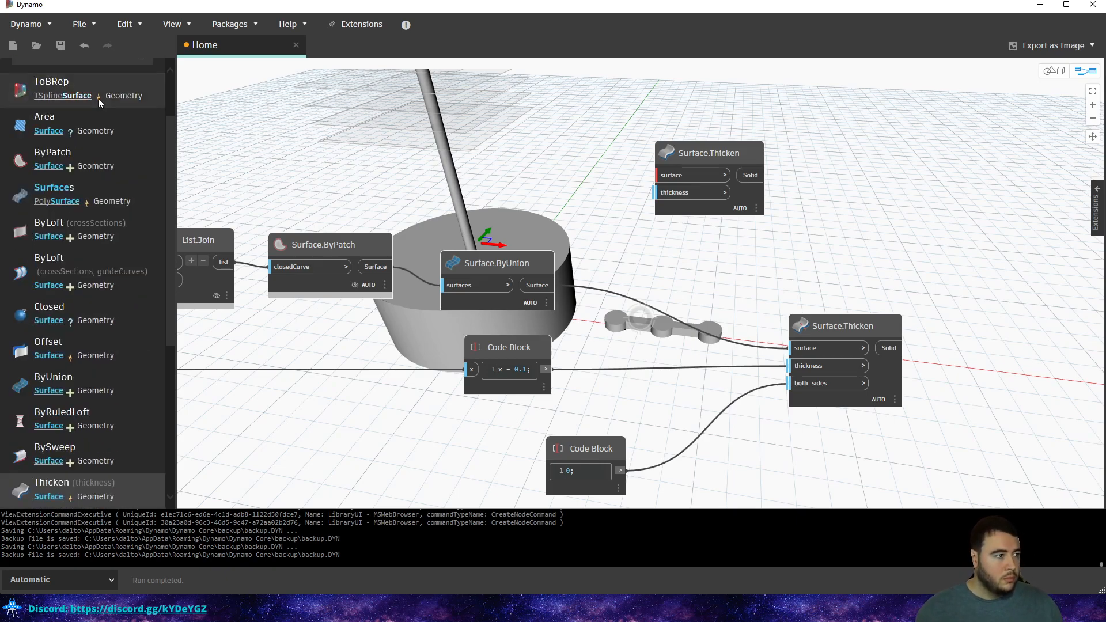
pyautogui.click(49, 131)
pyautogui.scroll(5, 123, 176)
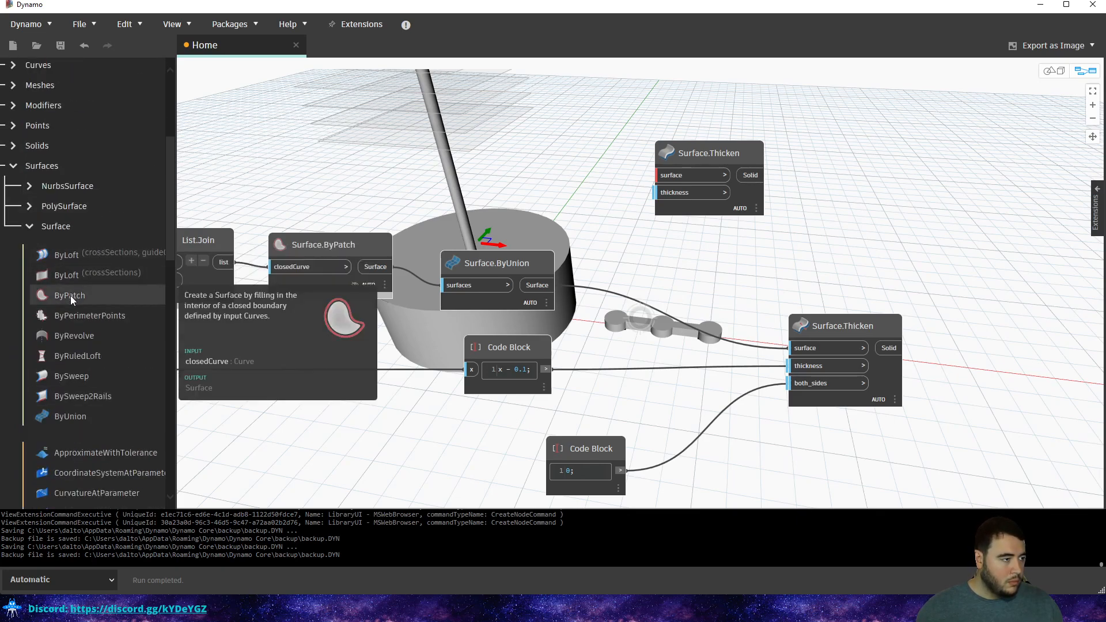
pyautogui.scroll(-10, 74, 320)
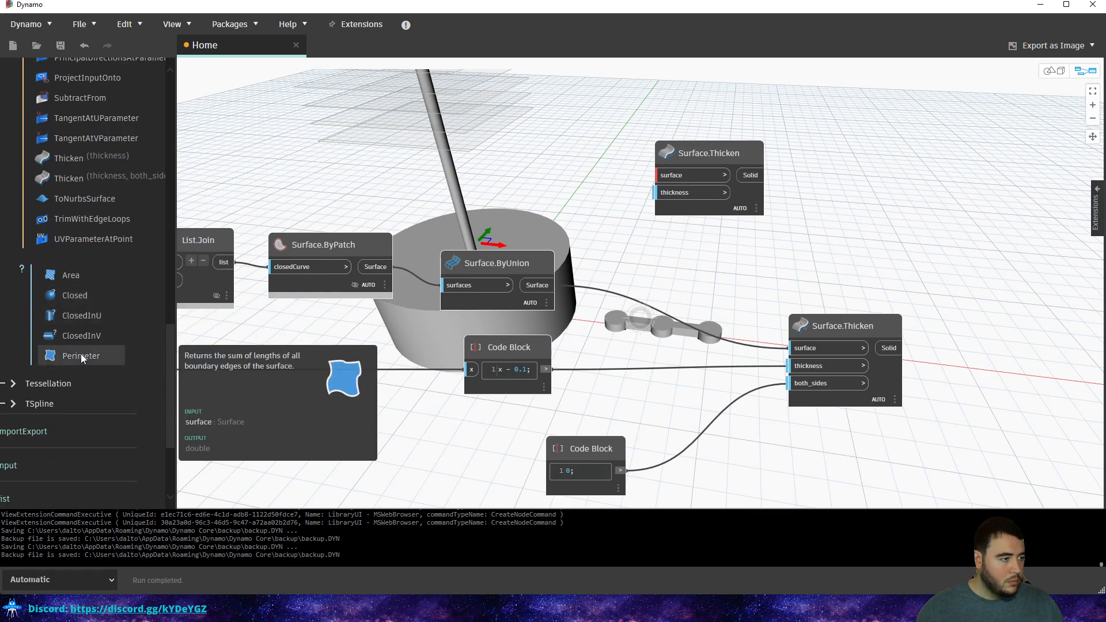
pyautogui.click(81, 357)
pyautogui.moveTo(681, 333); pyautogui.dragTo(637, 268)
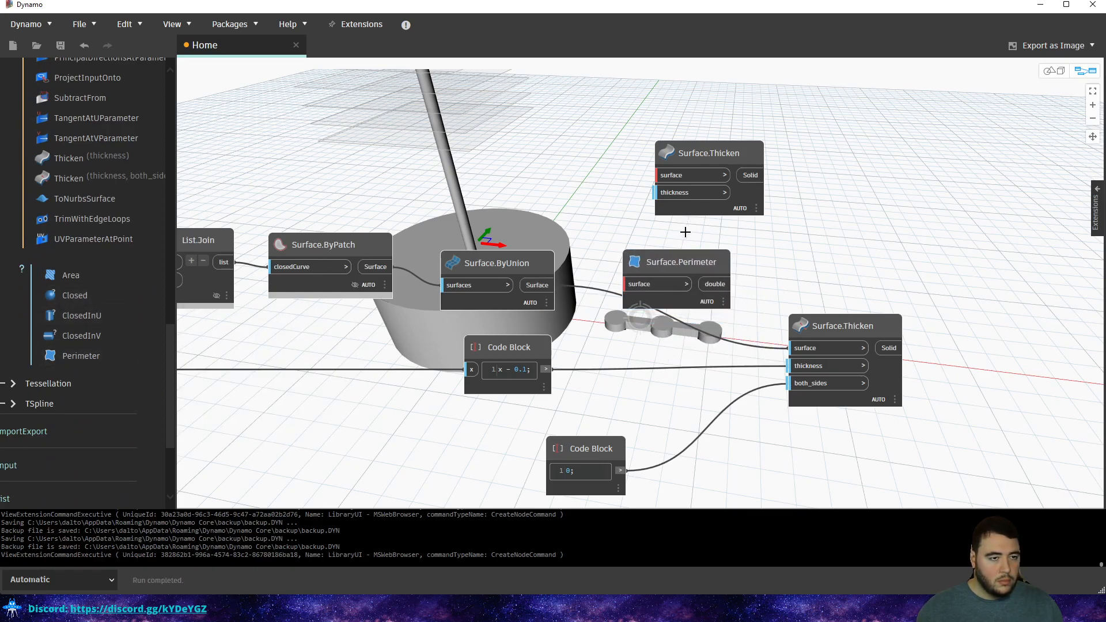
pyautogui.press('Delete')
# Place Surface.PerimeterCurves beside Surface.ByUnion and shift the lower Surface.Thicken node right.
pyautogui.scroll(5, 102, 212)
pyautogui.scroll(2, 98, 211)
pyautogui.click(68, 267)
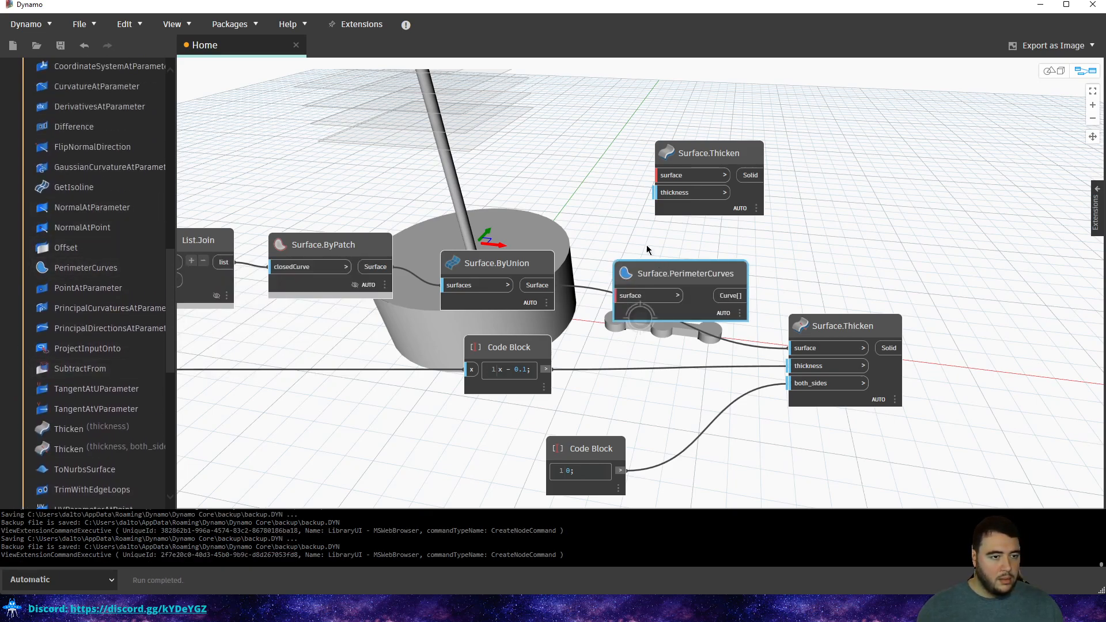
pyautogui.moveTo(686, 259); pyautogui.dragTo(678, 236)
pyautogui.click(750, 275)
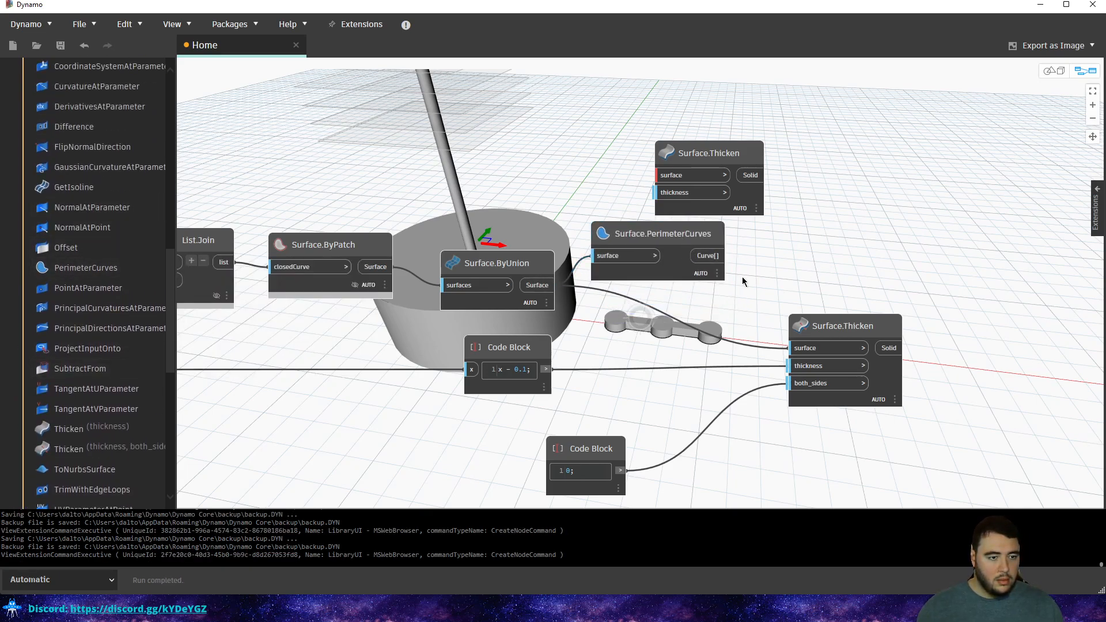
pyautogui.moveTo(750, 274); pyautogui.dragTo(632, 293, button='middle')
pyautogui.moveTo(754, 345); pyautogui.dragTo(839, 334)
# Bring the Circle.ByCenterPointRadius node into view and cancel renaming Plane.ByOriginNormal.
pyautogui.scroll(-5, 624, 293)
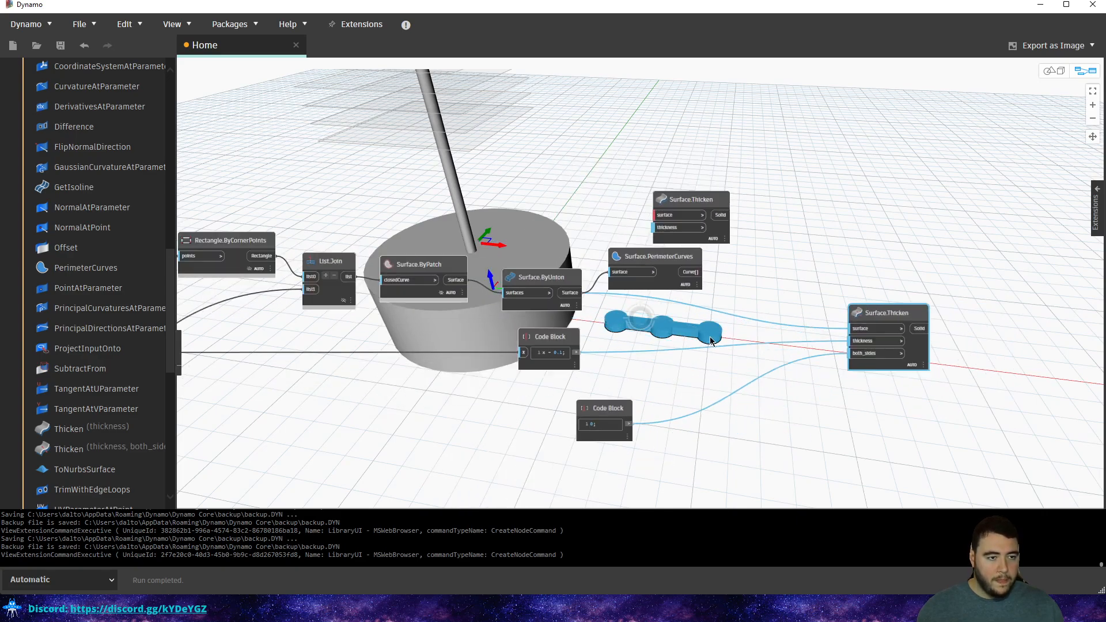
pyautogui.scroll(2, 552, 355)
pyautogui.moveTo(589, 482); pyautogui.dragTo(628, 404, button='middle')
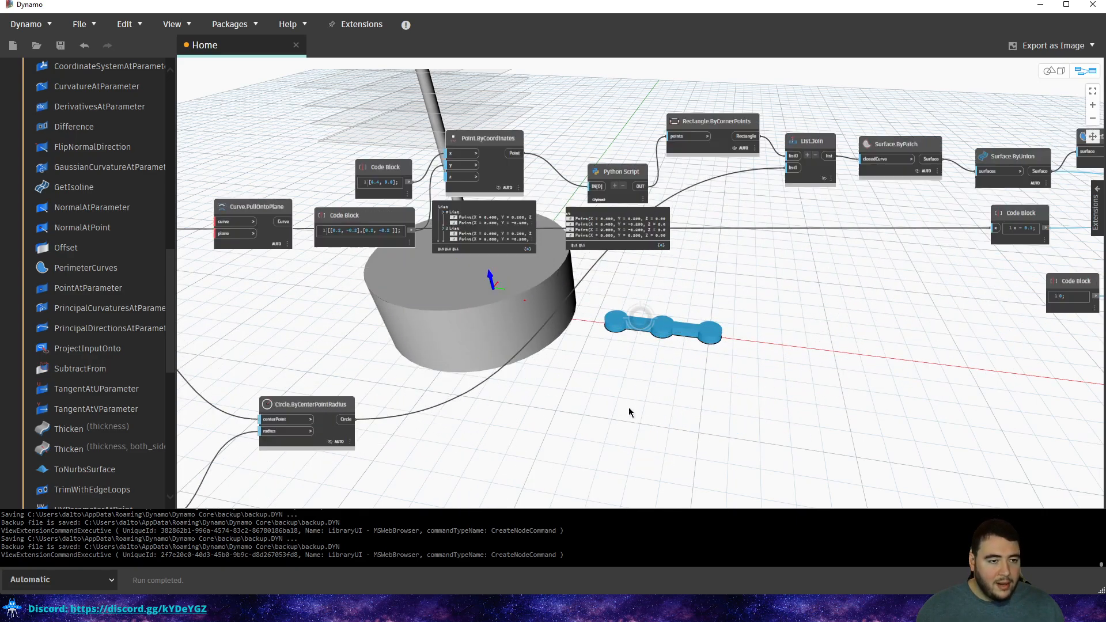
pyautogui.moveTo(353, 405); pyautogui.dragTo(602, 325, button='middle')
pyautogui.scroll(3, 604, 331)
pyautogui.scroll(-4, 514, 299)
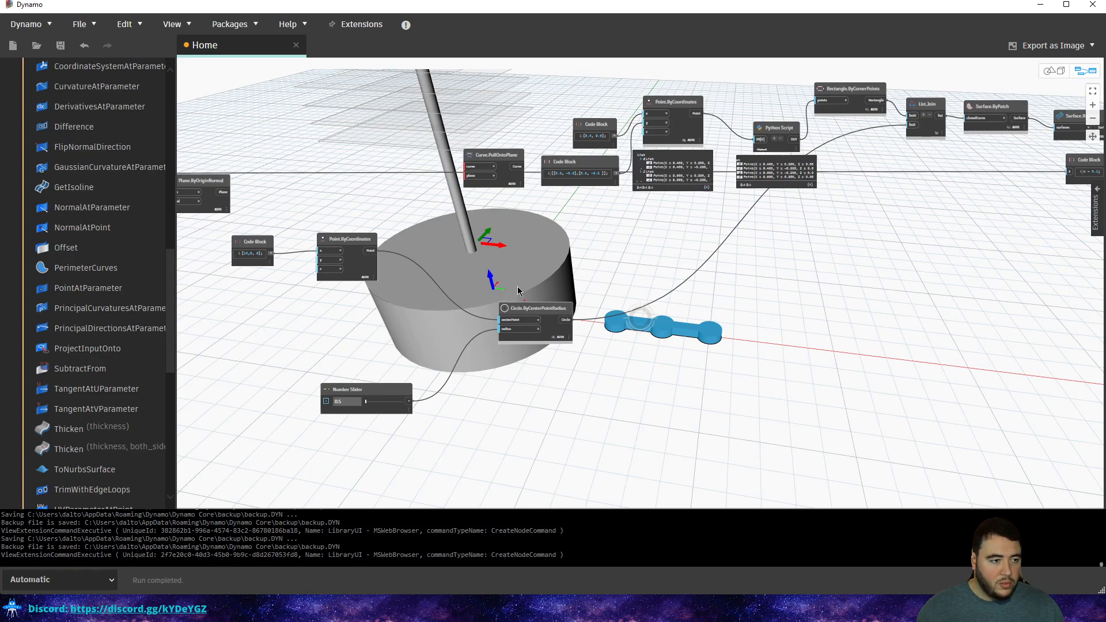
pyautogui.scroll(2, 463, 248)
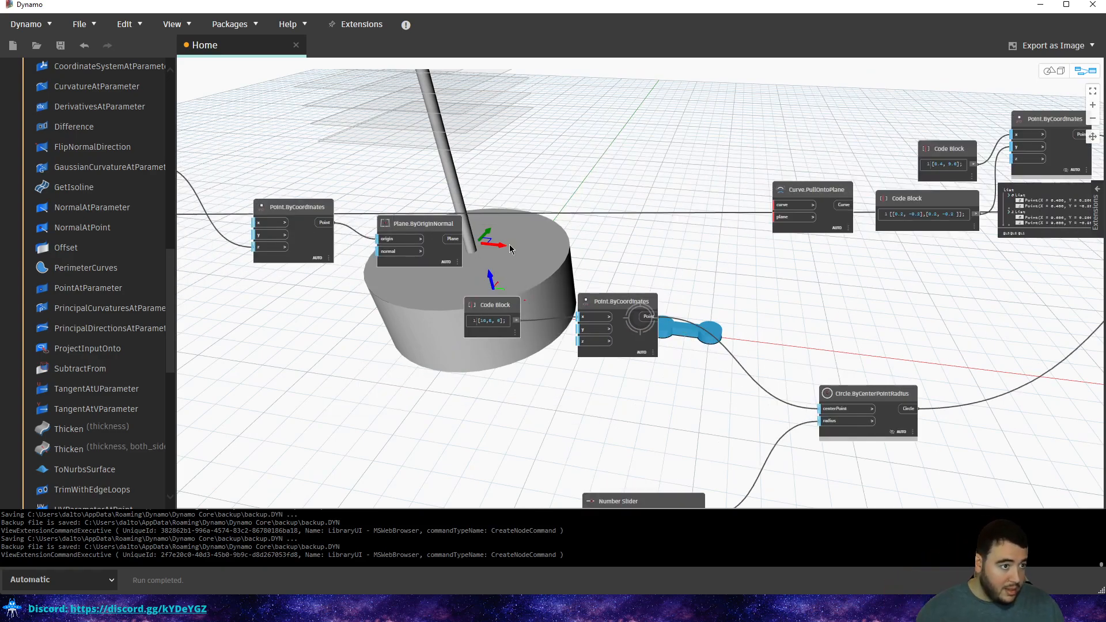
pyautogui.doubleClick(423, 223)
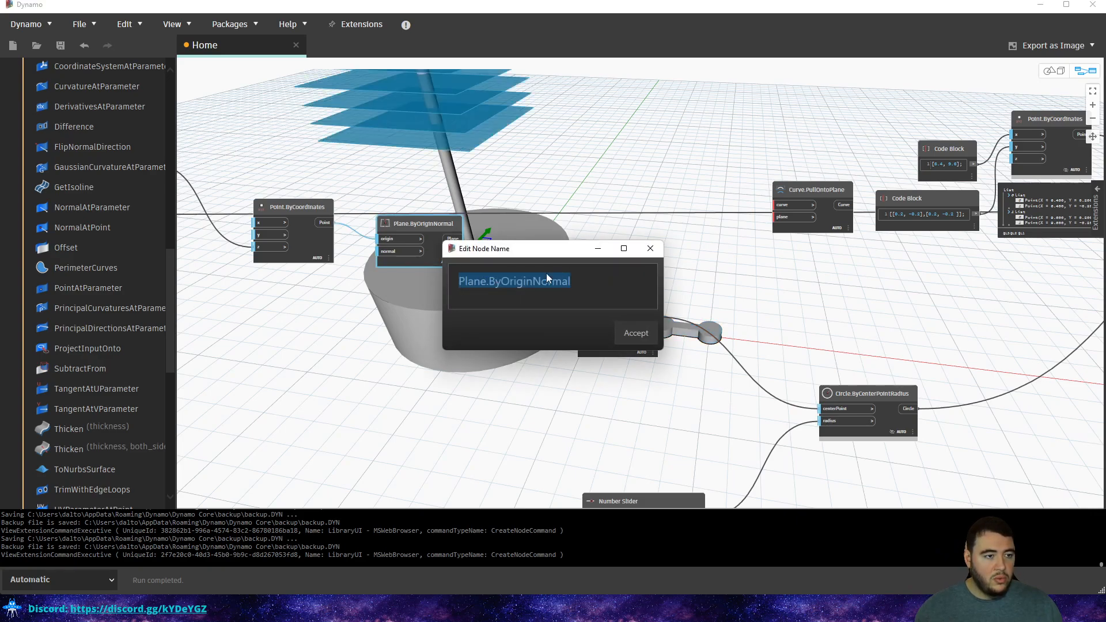
pyautogui.click(653, 251)
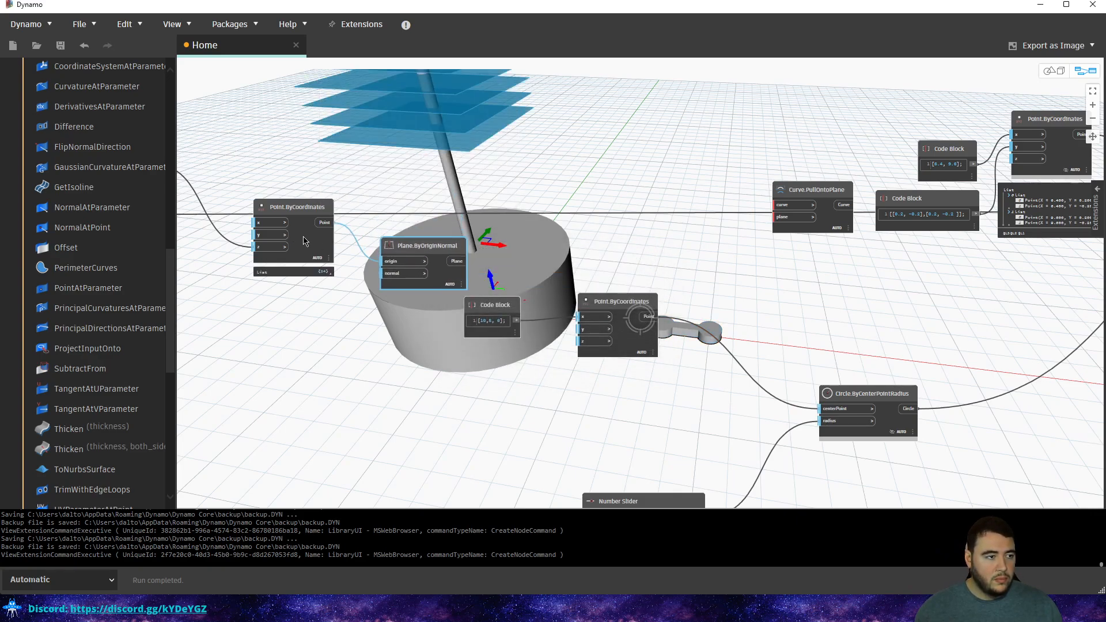
pyautogui.moveTo(442, 287)
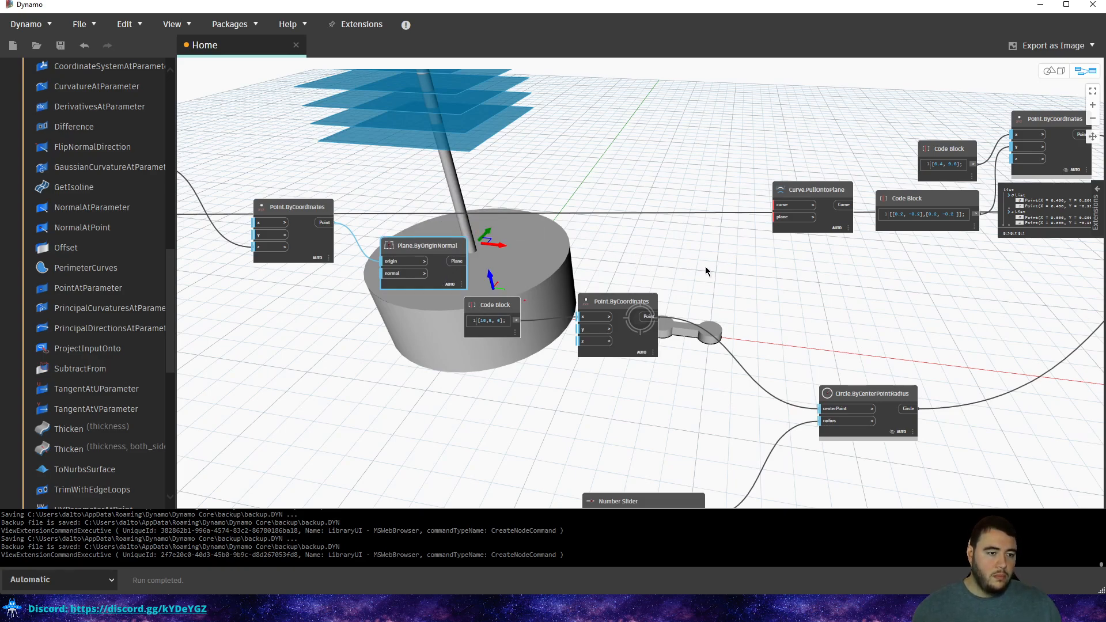
# Delete the extra unconnected Surface.Thicken node on the right of the graph.
pyautogui.scroll(-3, 705, 266)
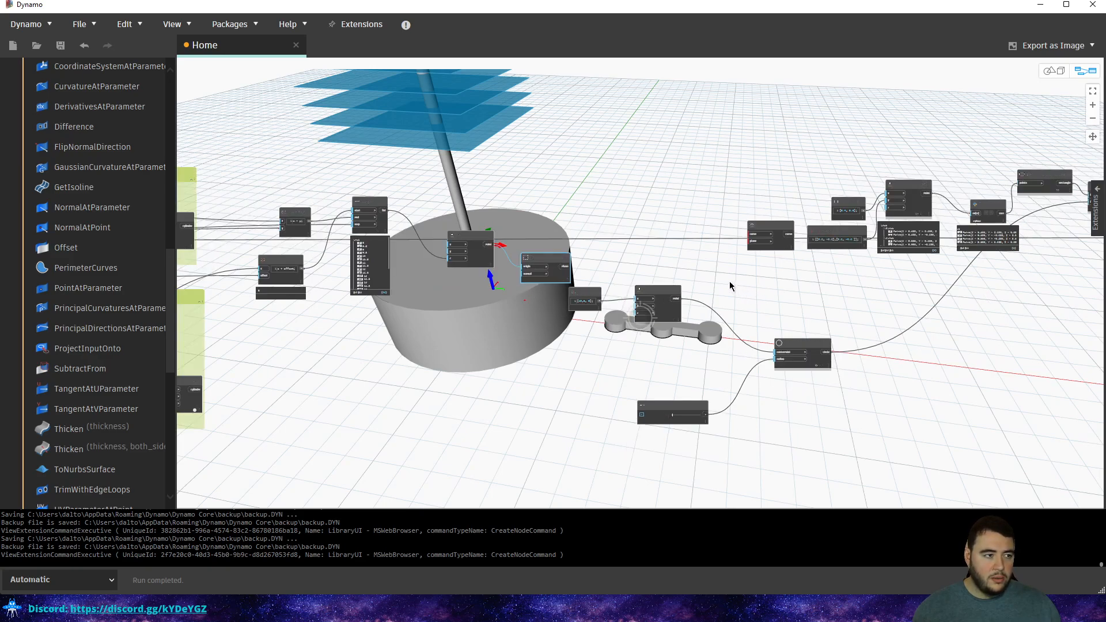
pyautogui.scroll(-2, 728, 281)
pyautogui.moveTo(755, 284); pyautogui.dragTo(380, 286, button='middle')
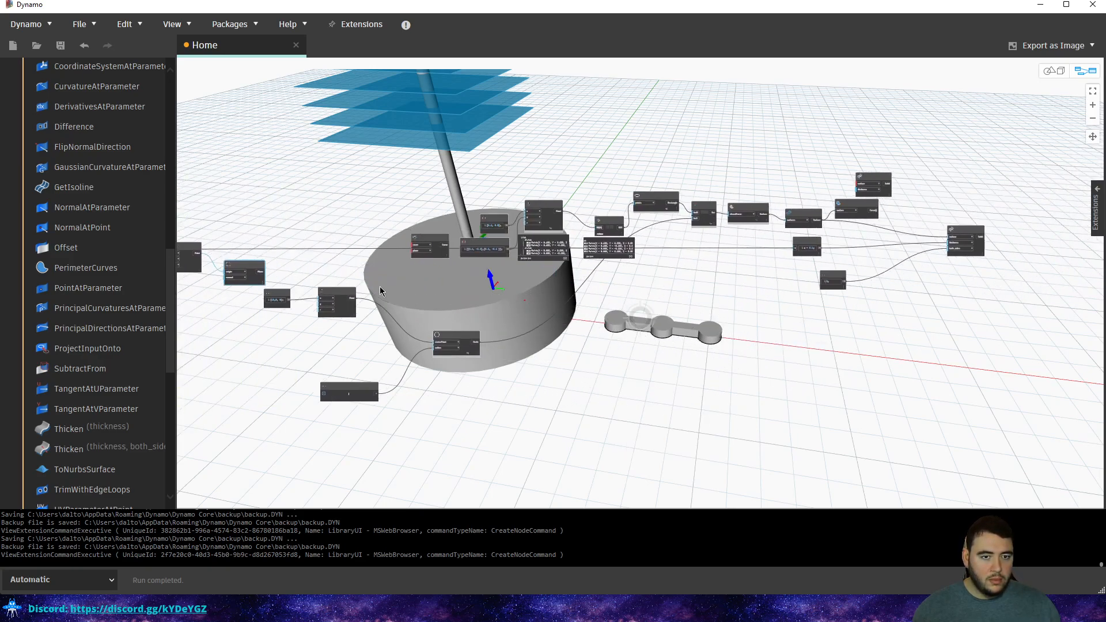
pyautogui.scroll(5, 891, 180)
pyautogui.click(841, 186)
pyautogui.press('Delete')
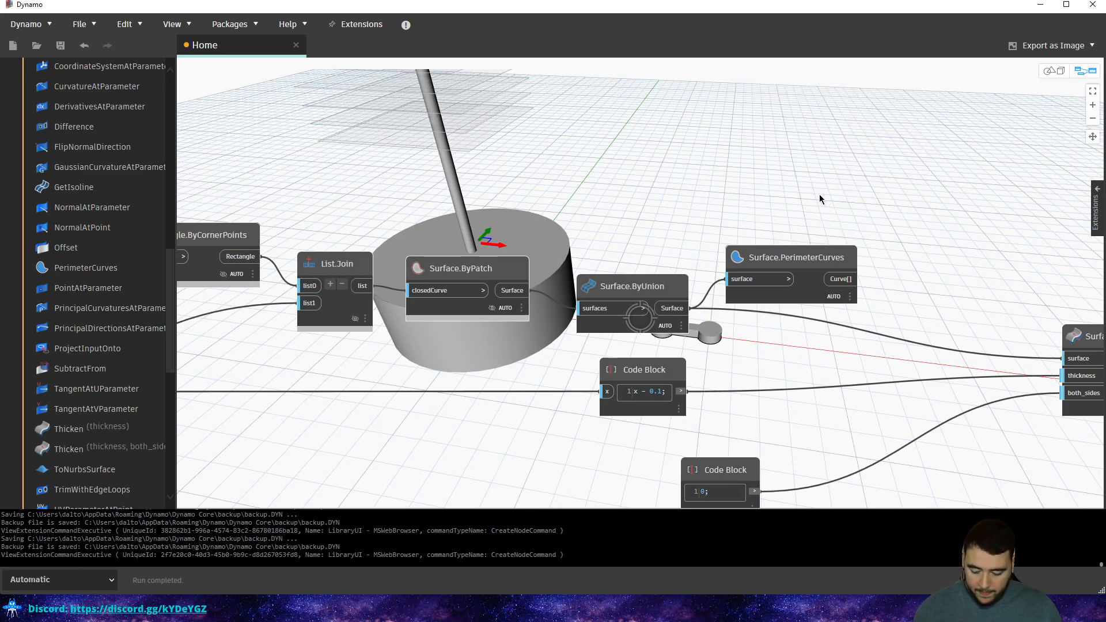
# Pan back across the graph to the Cylinder and Base Cylinder groups.
pyautogui.scroll(-3, 814, 191)
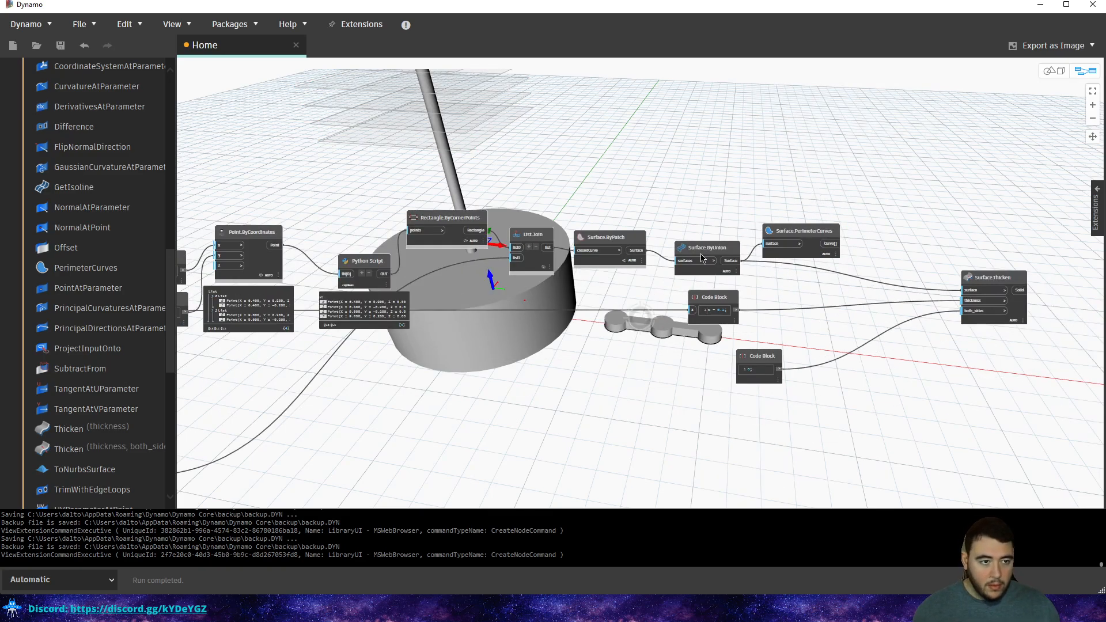
pyautogui.moveTo(554, 355); pyautogui.dragTo(501, 268, button='middle')
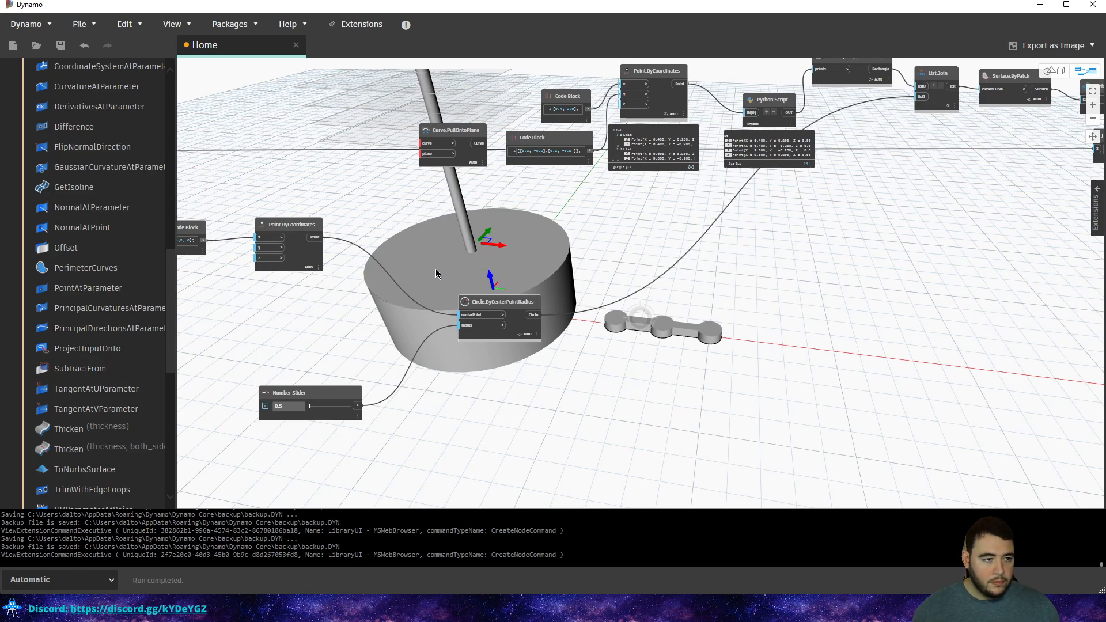
pyautogui.moveTo(379, 283); pyautogui.dragTo(823, 286, button='middle')
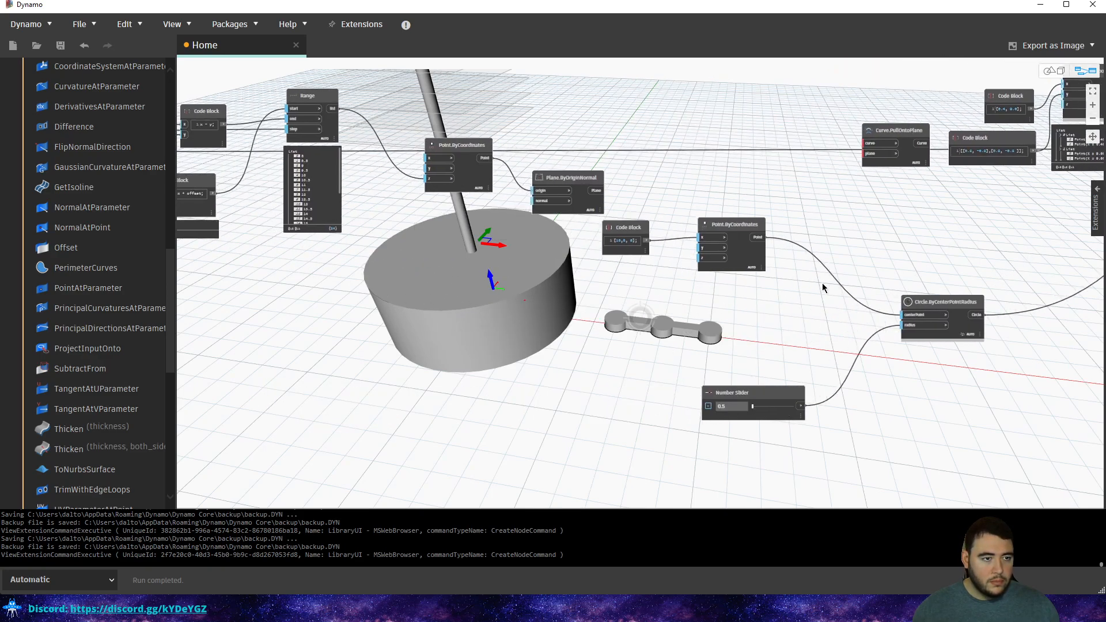
pyautogui.moveTo(505, 249); pyautogui.dragTo(324, 286, button='middle')
pyautogui.scroll(3, 325, 286)
pyautogui.scroll(2, 121, 185)
pyautogui.scroll(10, 120, 186)
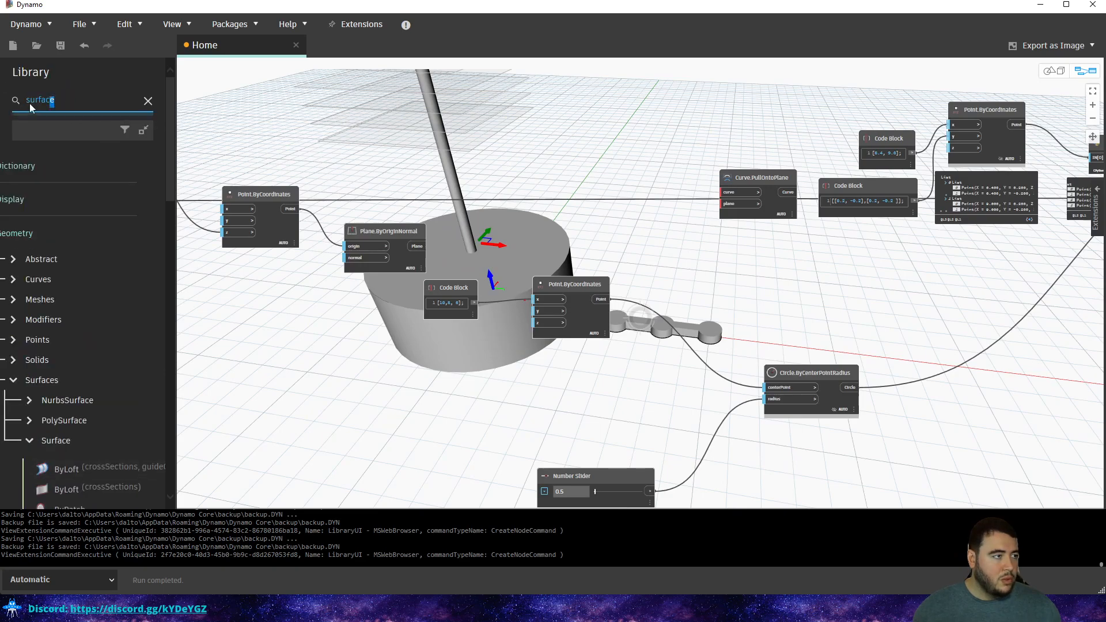
pyautogui.write('ur')
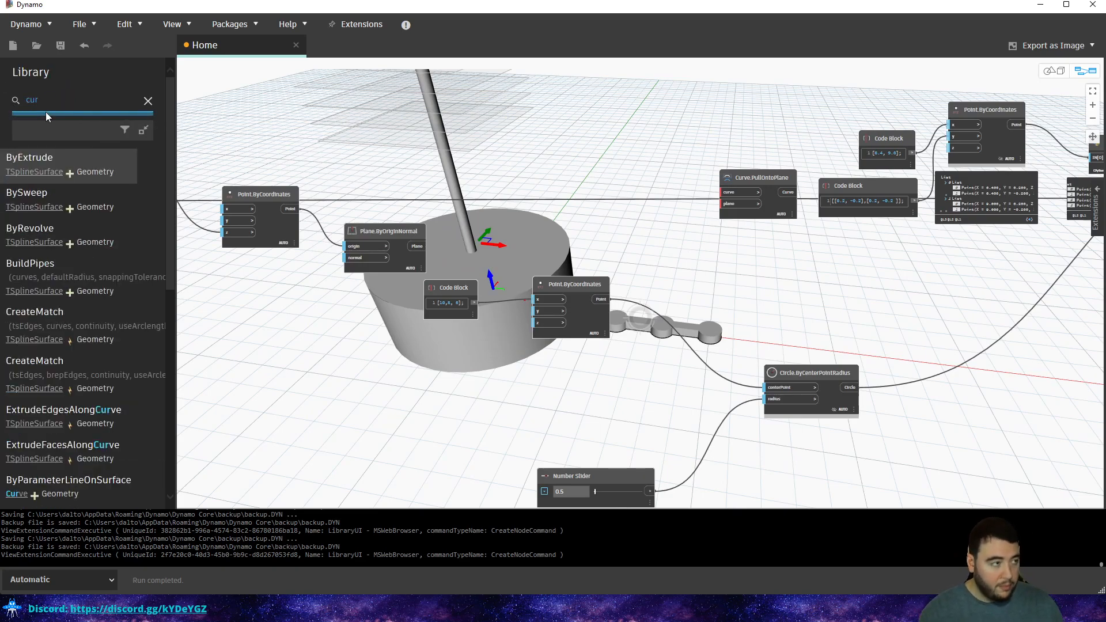
pyautogui.write('ves')
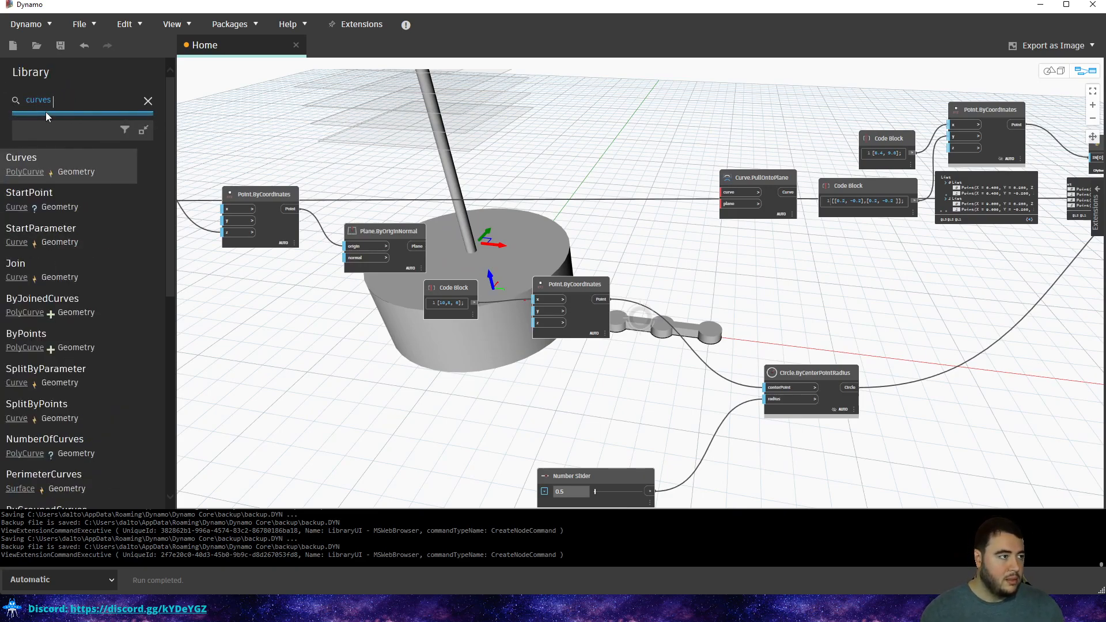
pyautogui.click(25, 172)
pyautogui.scroll(-1, 101, 224)
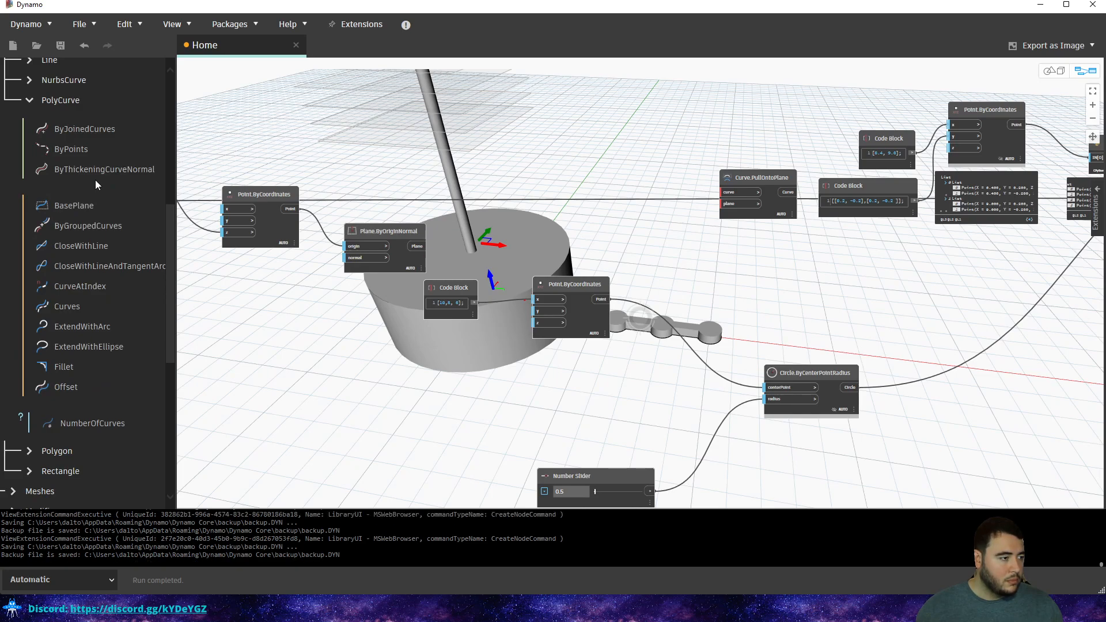
pyautogui.scroll(2, 87, 265)
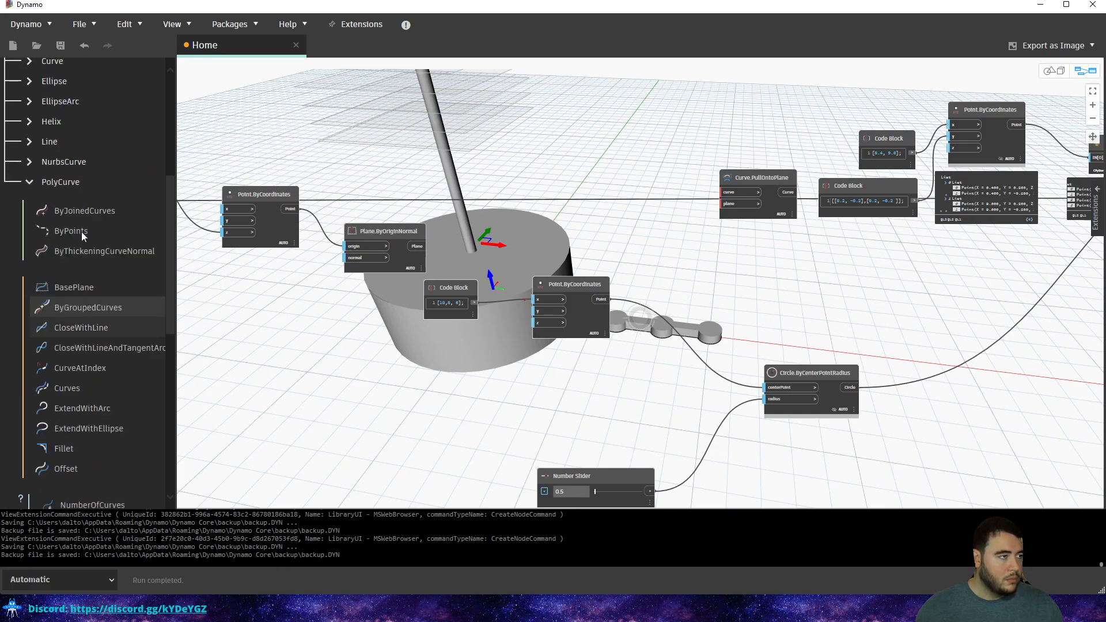
pyautogui.click(61, 237)
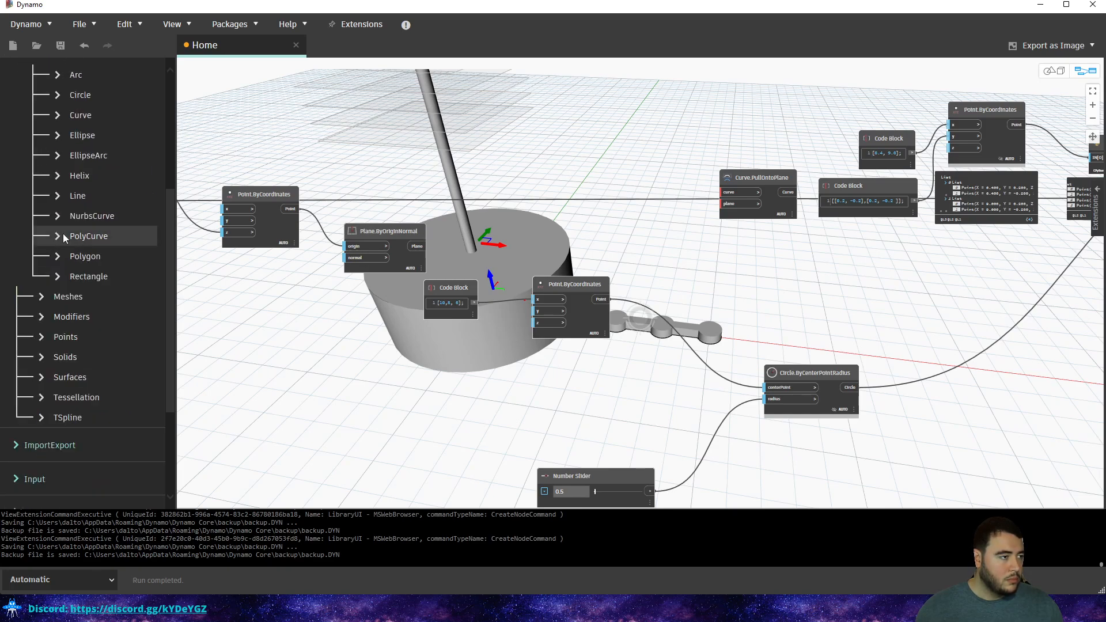
pyautogui.scroll(2, 79, 295)
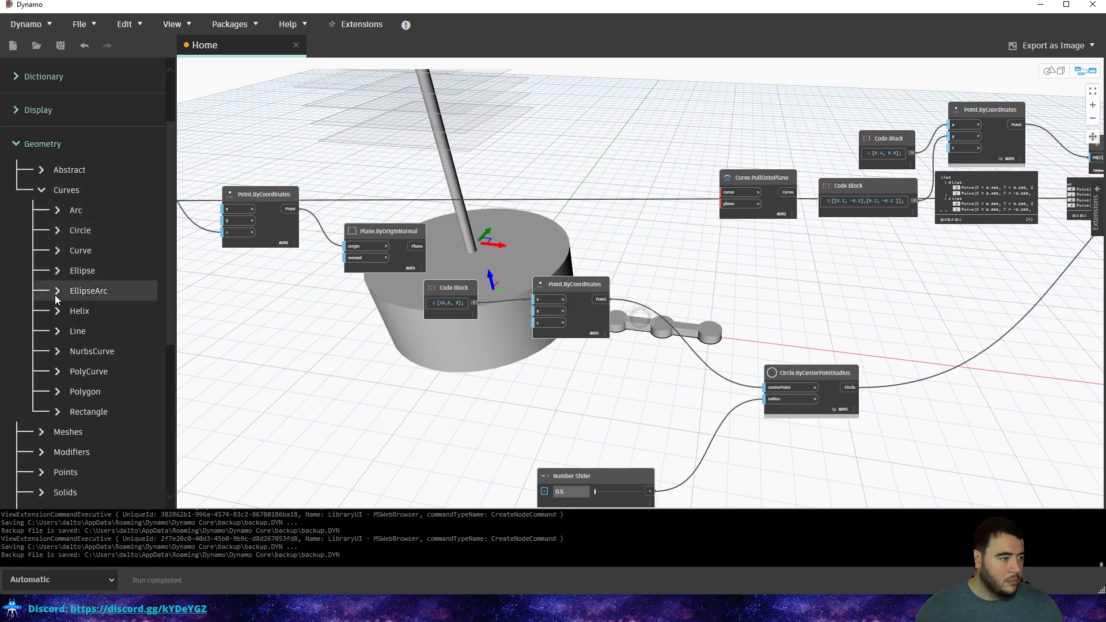
pyautogui.click(58, 331)
pyautogui.scroll(-1, 74, 310)
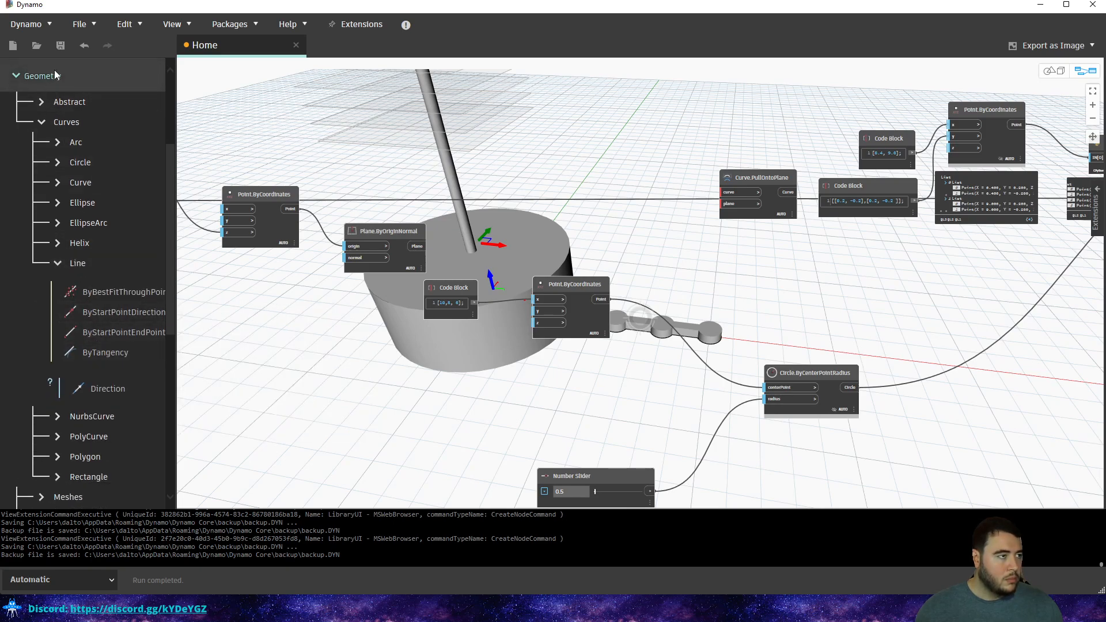
pyautogui.scroll(3, 75, 117)
pyautogui.doubleClick(63, 105)
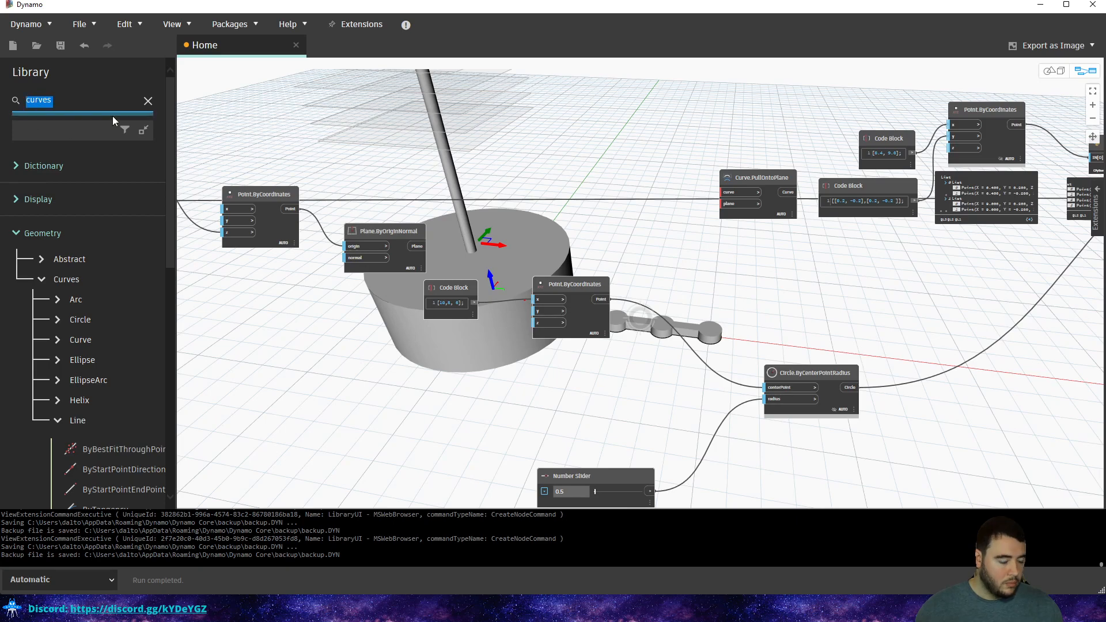
pyautogui.write('curve')
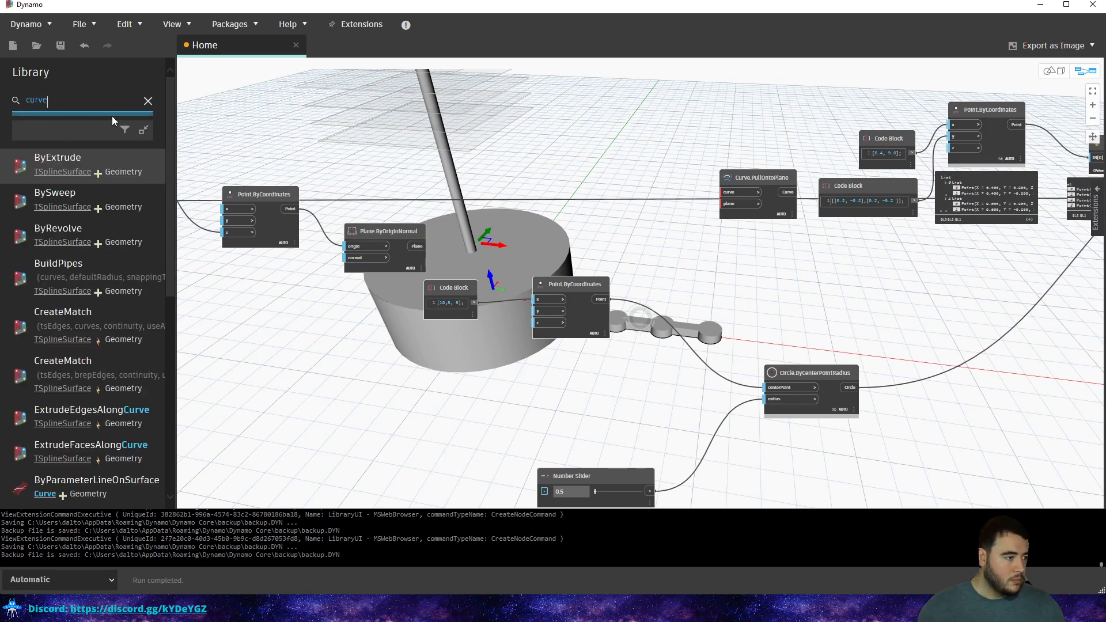
pyautogui.press('BackSpace')
pyautogui.press('BackSpace')
pyautogui.press('BackSpace')
pyautogui.press('BackSpace')
pyautogui.press('BackSpace')
# Search 'plane' and add a Curve.PullOntoPlane node to the graph.
pyautogui.write('p')
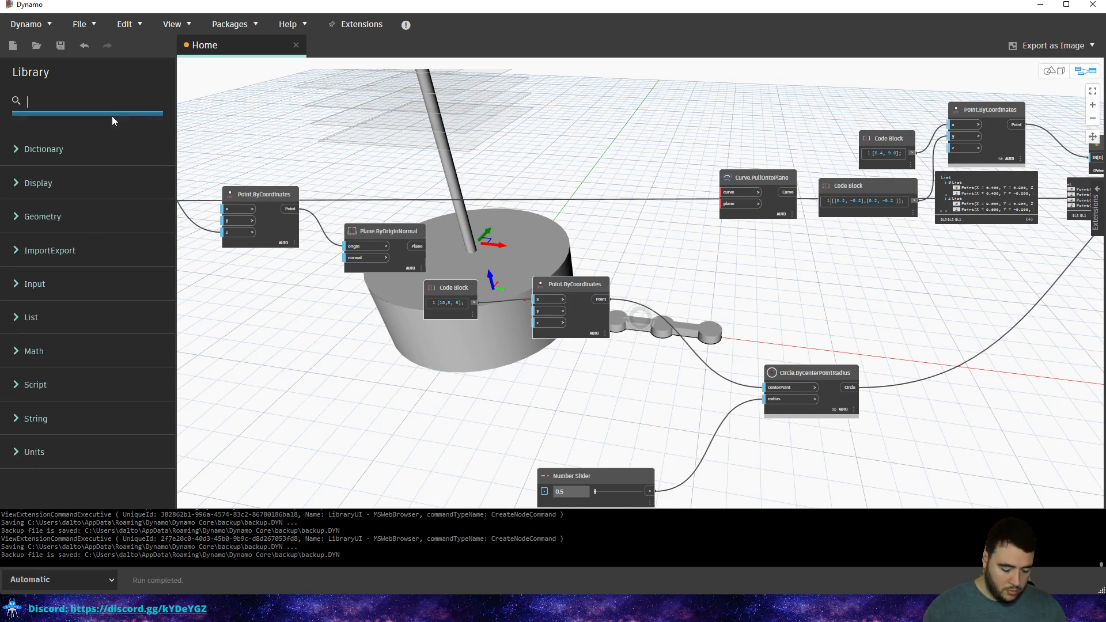
pyautogui.write('lane')
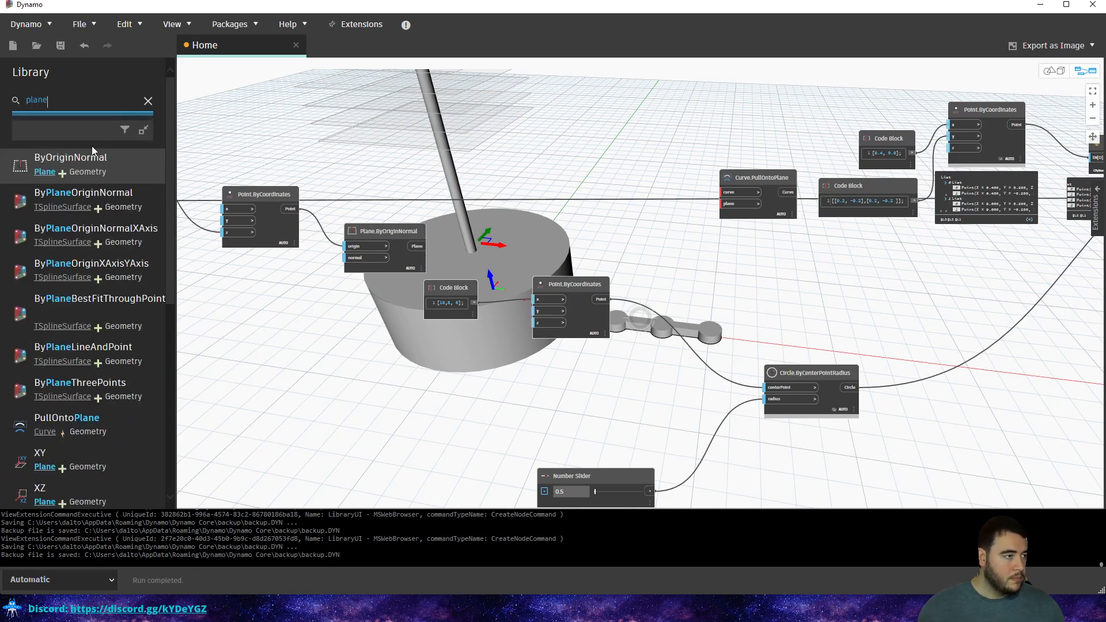
pyautogui.moveTo(45, 176)
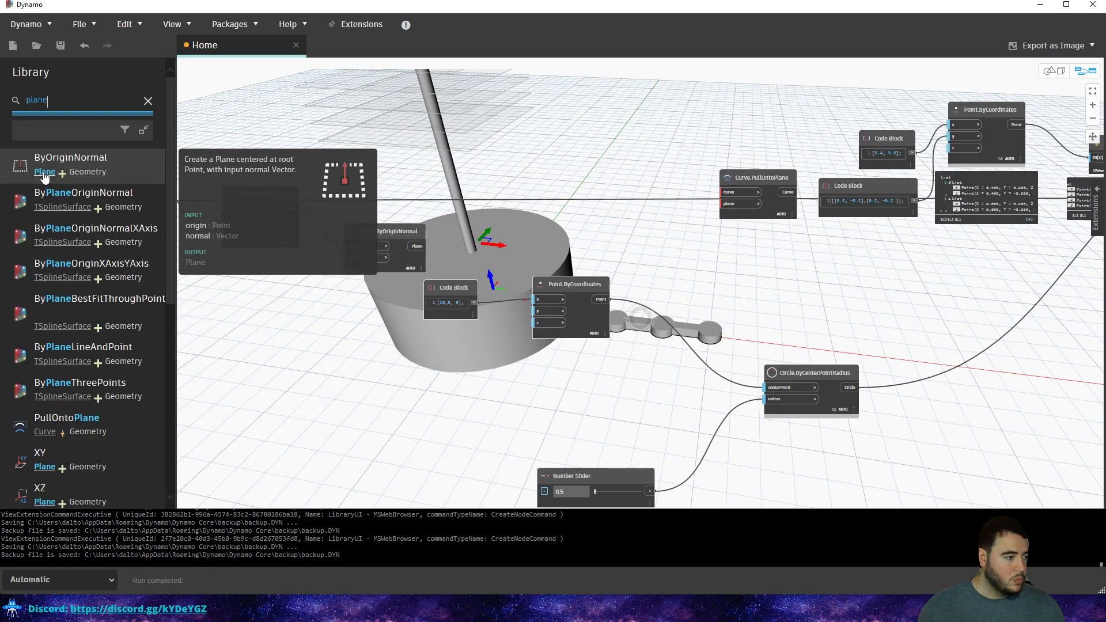
pyautogui.click(79, 420)
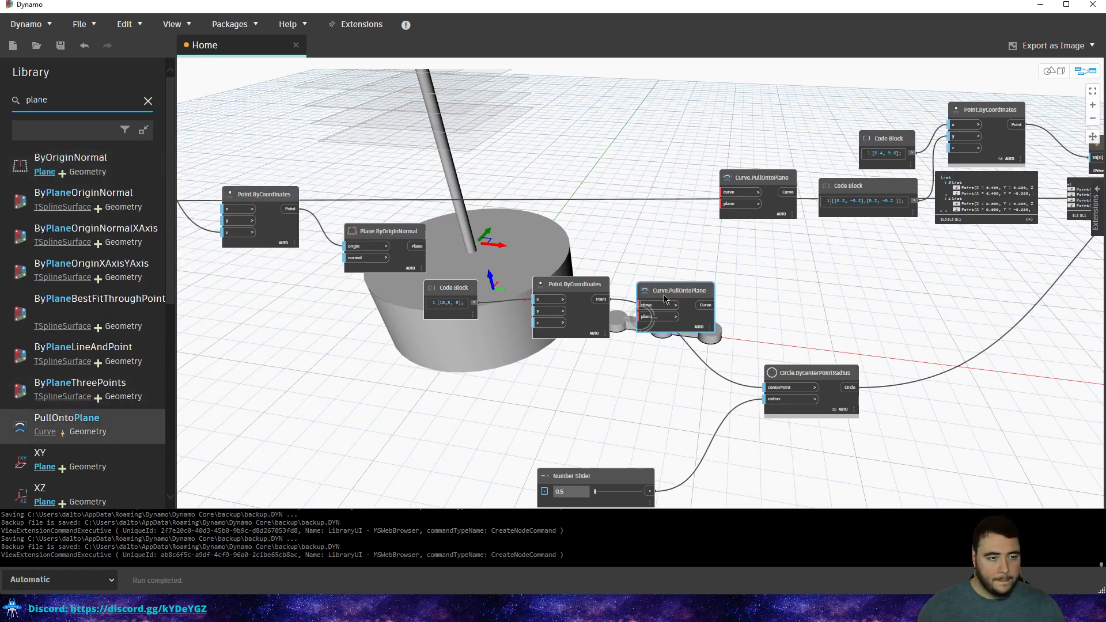
pyautogui.moveTo(664, 295); pyautogui.dragTo(890, 302)
pyautogui.scroll(3, 890, 302)
pyautogui.moveTo(743, 304); pyautogui.dragTo(527, 197, button='middle')
pyautogui.scroll(-1, 527, 197)
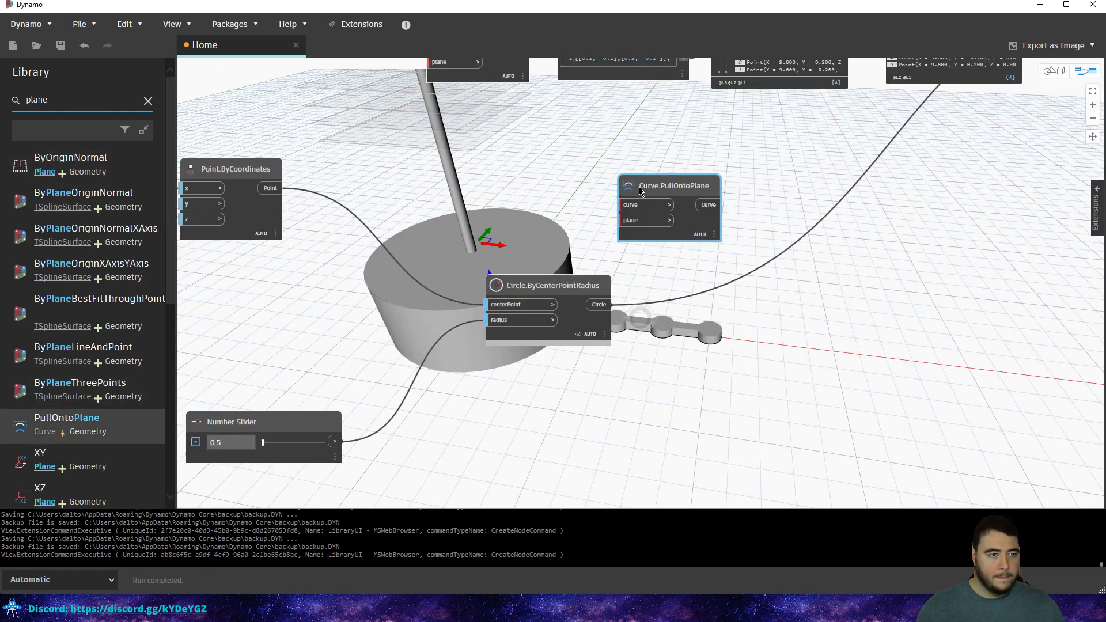
pyautogui.moveTo(480, 245); pyautogui.dragTo(693, 286, button='middle')
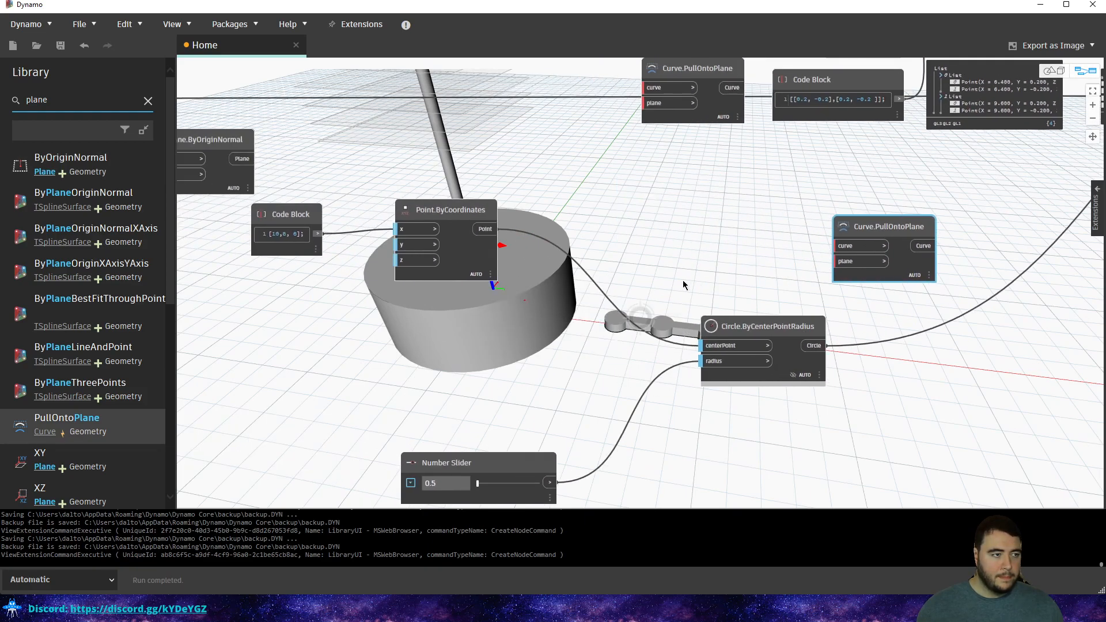
pyautogui.scroll(-1, 500, 246)
# Feed Plane.ByOriginNormal into PullOntoPlane's plane input and place the node beyond Surface.Thicken.
pyautogui.click(281, 179)
pyautogui.click(794, 266)
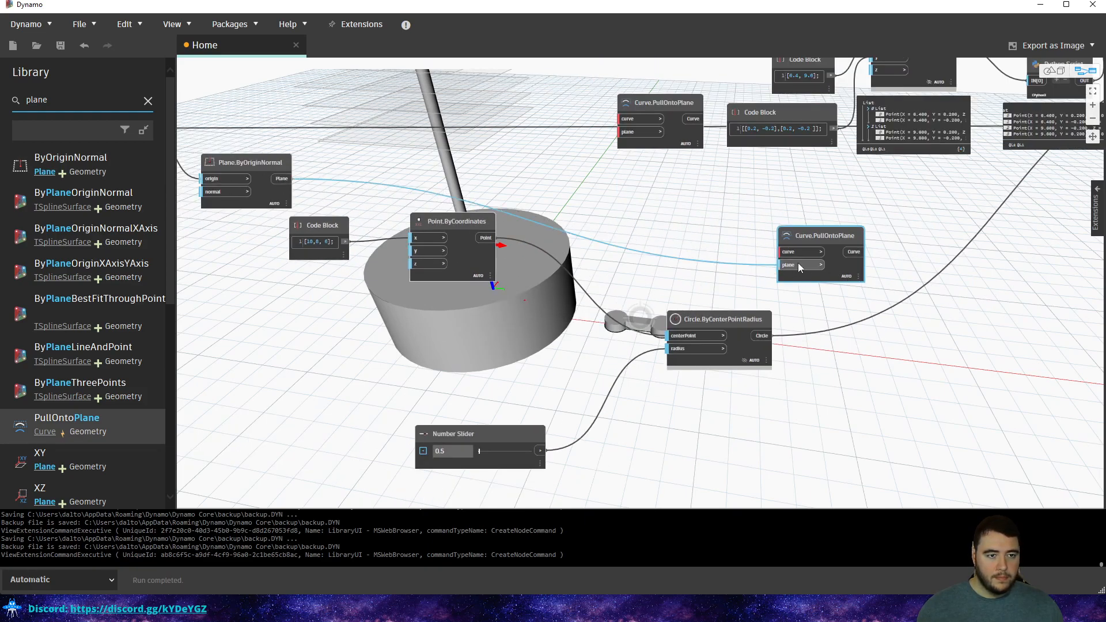
pyautogui.moveTo(721, 221); pyautogui.dragTo(423, 276, button='middle')
pyautogui.scroll(-3, 425, 274)
pyautogui.moveTo(476, 290); pyautogui.dragTo(914, 290)
pyautogui.moveTo(926, 290); pyautogui.dragTo(597, 320, button='middle')
pyautogui.moveTo(599, 321); pyautogui.dragTo(970, 269)
pyautogui.scroll(5, 925, 213)
pyautogui.scroll(2, 925, 214)
# Connect Surface.PerimeterCurves' Curve[] output to Curve.PullOntoPlane's curve input.
pyautogui.moveTo(924, 213); pyautogui.dragTo(746, 146, button='middle')
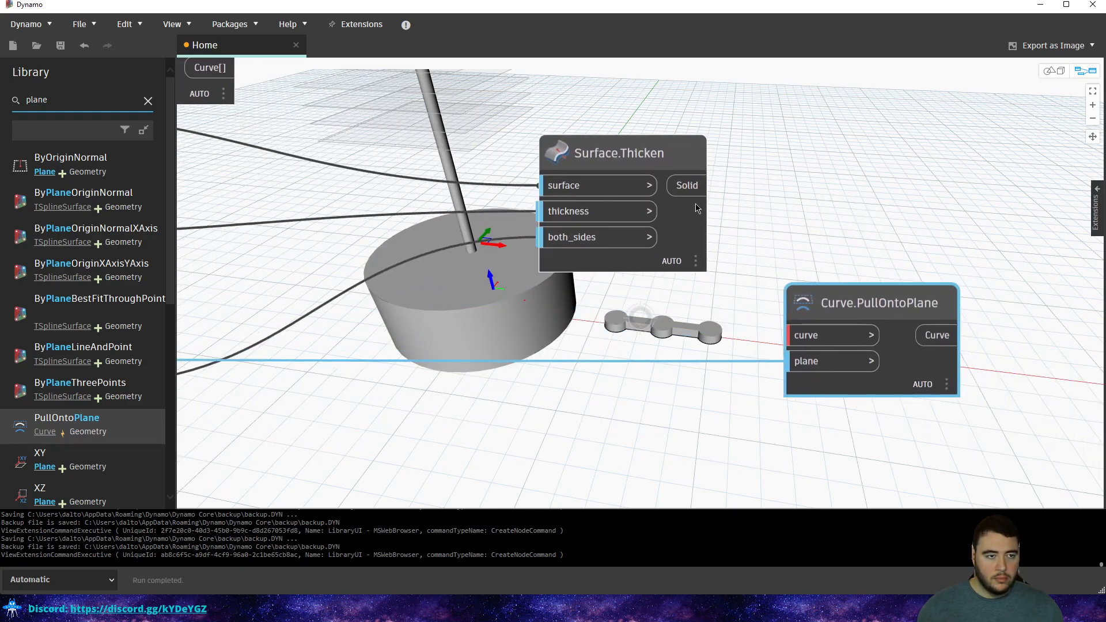
pyautogui.moveTo(687, 191)
pyautogui.moveTo(549, 245); pyautogui.dragTo(783, 269, button='middle')
pyautogui.scroll(-3, 783, 269)
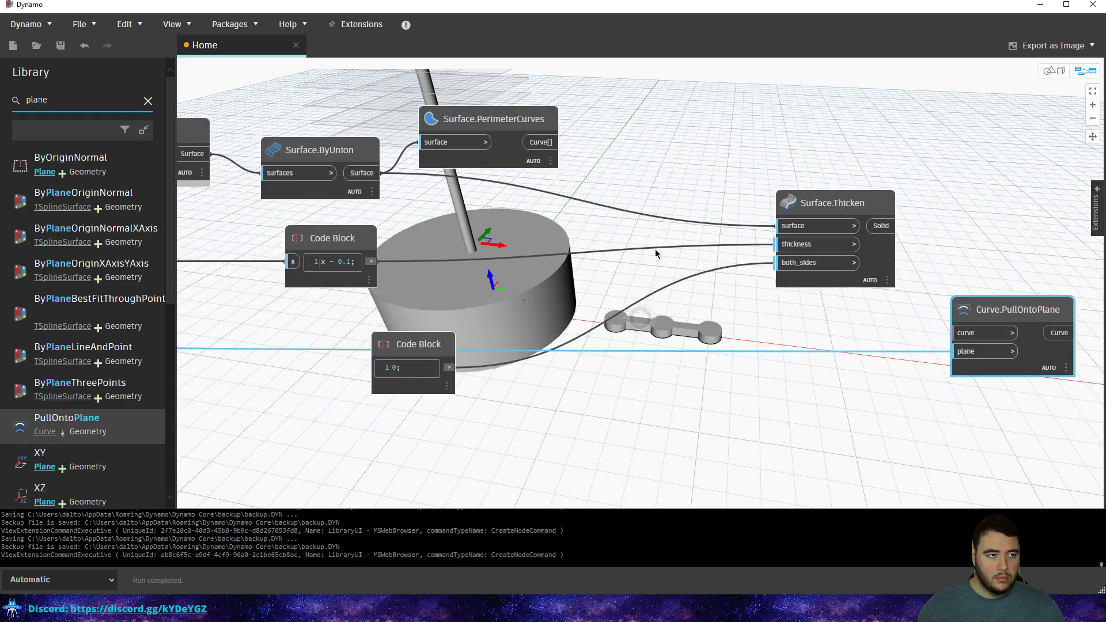
pyautogui.click(543, 144)
pyautogui.click(961, 334)
# Orbit the 3D preview from below, just above the grid, then a low side view.
pyautogui.press('Escape')
pyautogui.moveTo(844, 201); pyautogui.dragTo(888, 275, button='right')
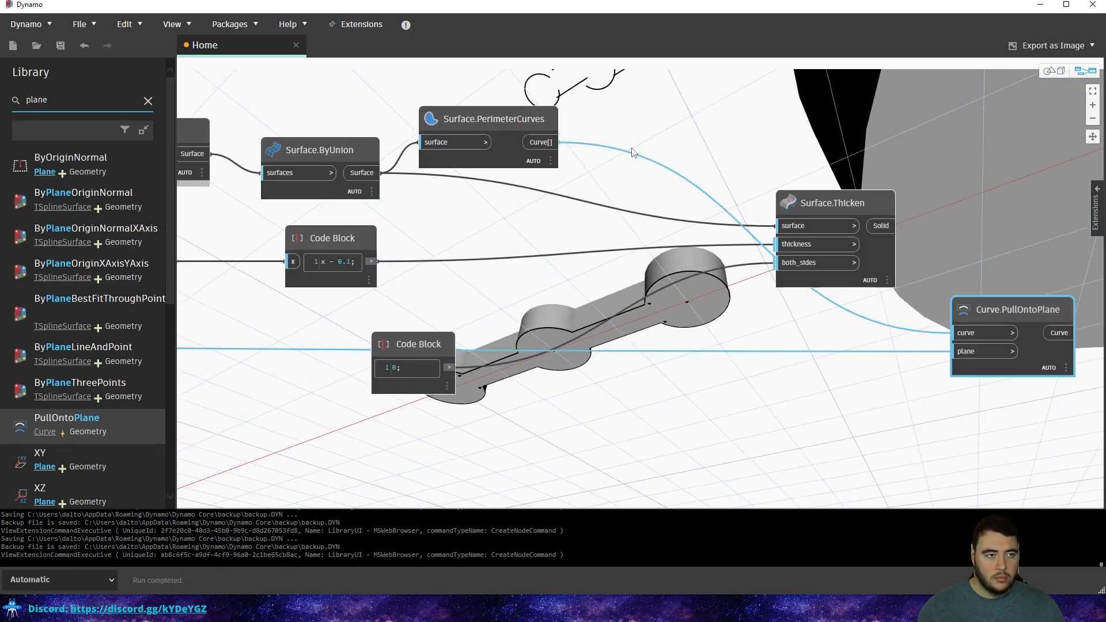
pyautogui.press('Escape')
pyautogui.scroll(-5, 660, 184)
pyautogui.moveTo(650, 166); pyautogui.dragTo(698, 200, button='right')
pyautogui.press('Escape')
pyautogui.moveTo(644, 309); pyautogui.dragTo(679, 289, button='right')
pyautogui.press('Escape')
# Move Surface.Thicken higher and Curve.PullOntoPlane further right, panning across the graph.
pyautogui.moveTo(684, 267); pyautogui.dragTo(396, 349, button='middle')
pyautogui.moveTo(552, 301); pyautogui.dragTo(538, 214)
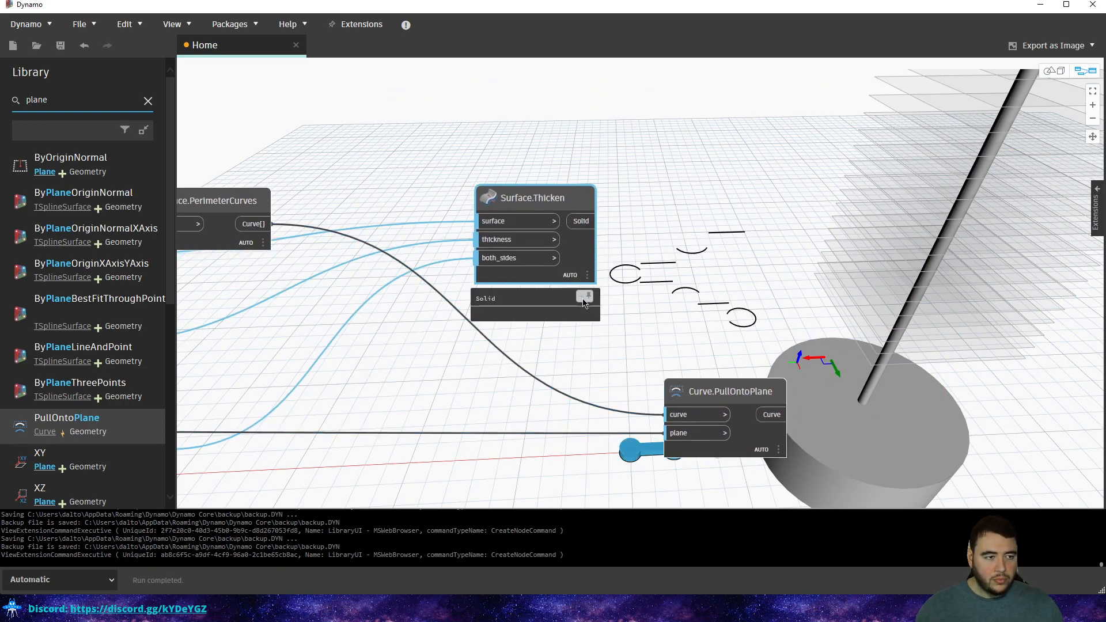
pyautogui.moveTo(720, 391); pyautogui.dragTo(783, 391)
pyautogui.moveTo(392, 319); pyautogui.dragTo(574, 246, button='middle')
pyautogui.moveTo(441, 194)
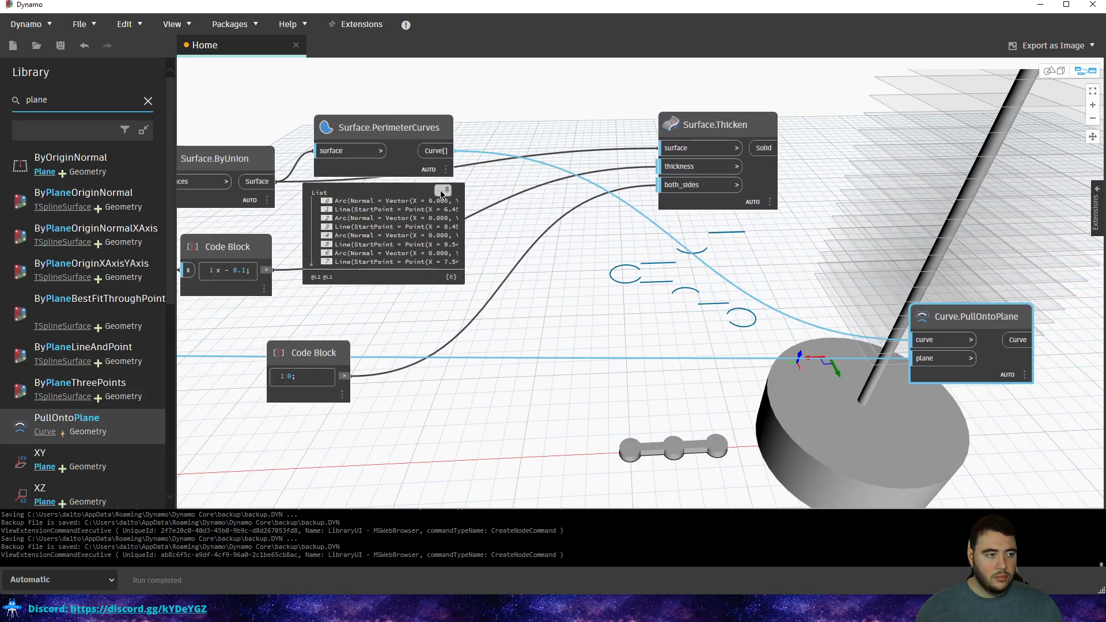
pyautogui.moveTo(614, 227); pyautogui.dragTo(464, 248, button='middle')
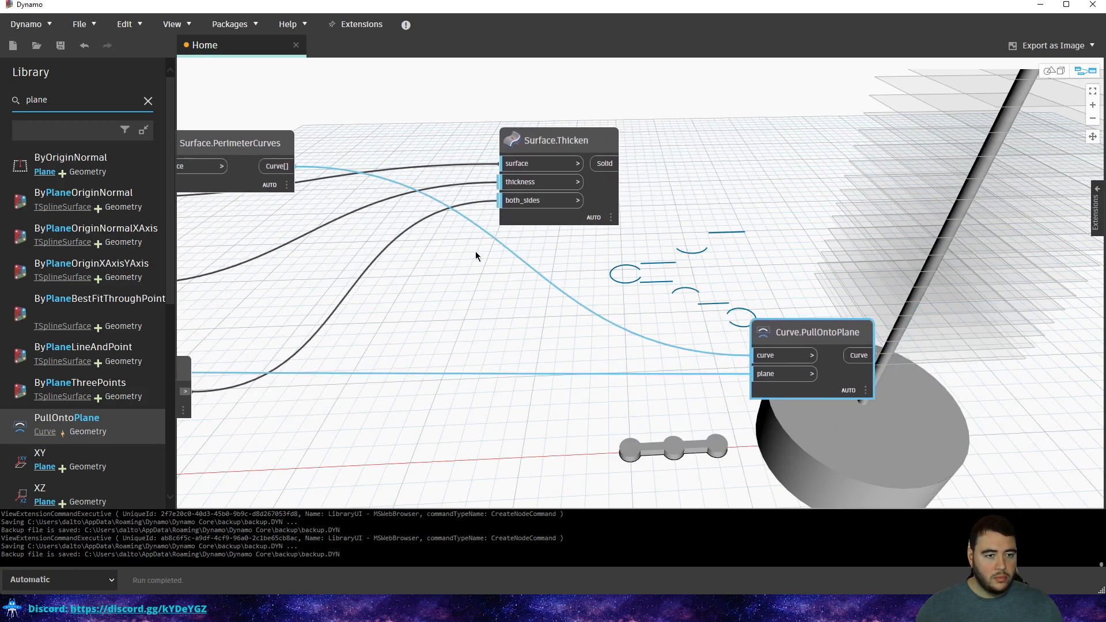
pyautogui.moveTo(686, 303); pyautogui.dragTo(794, 331, button='middle')
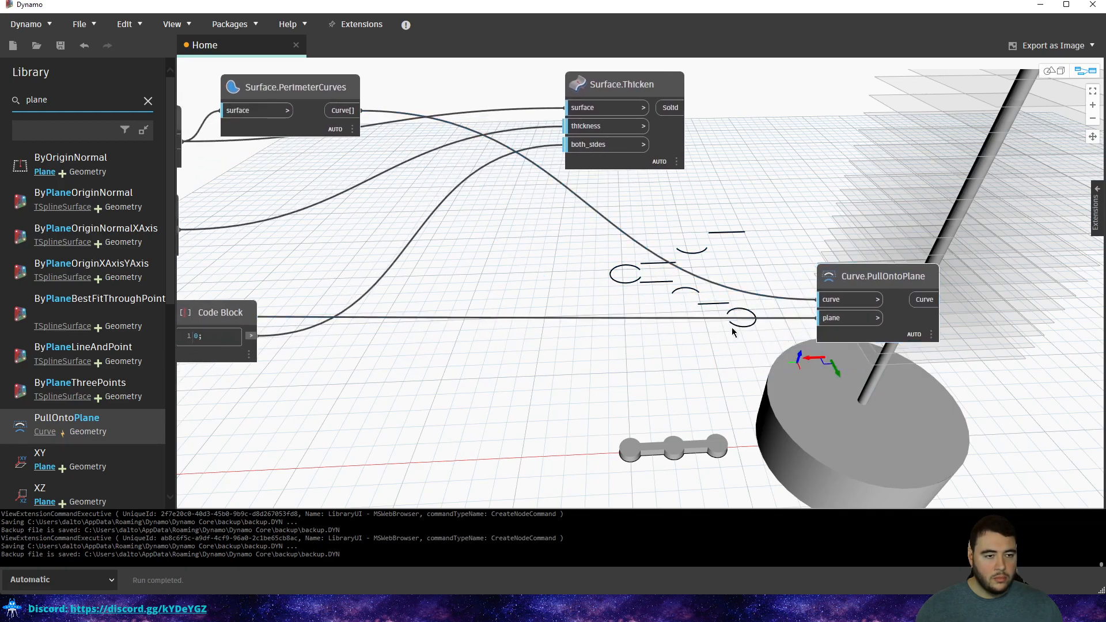
# Add an 'x[0];' Code Block, briefly route the plane wire through it, then restore it.
pyautogui.doubleClick(723, 346)
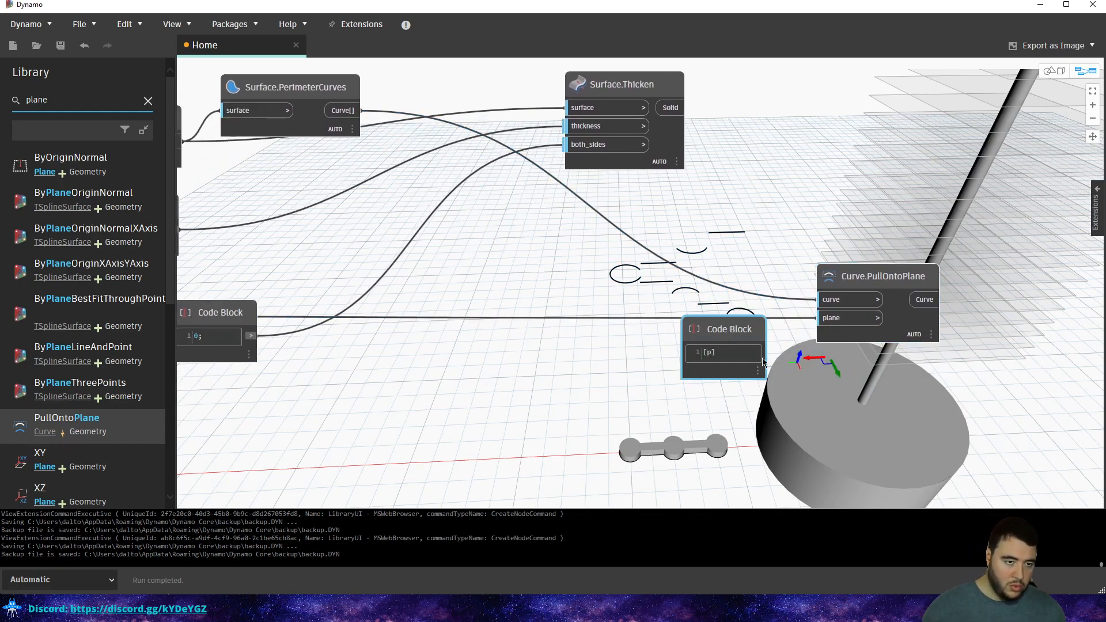
pyautogui.write('x[0];')
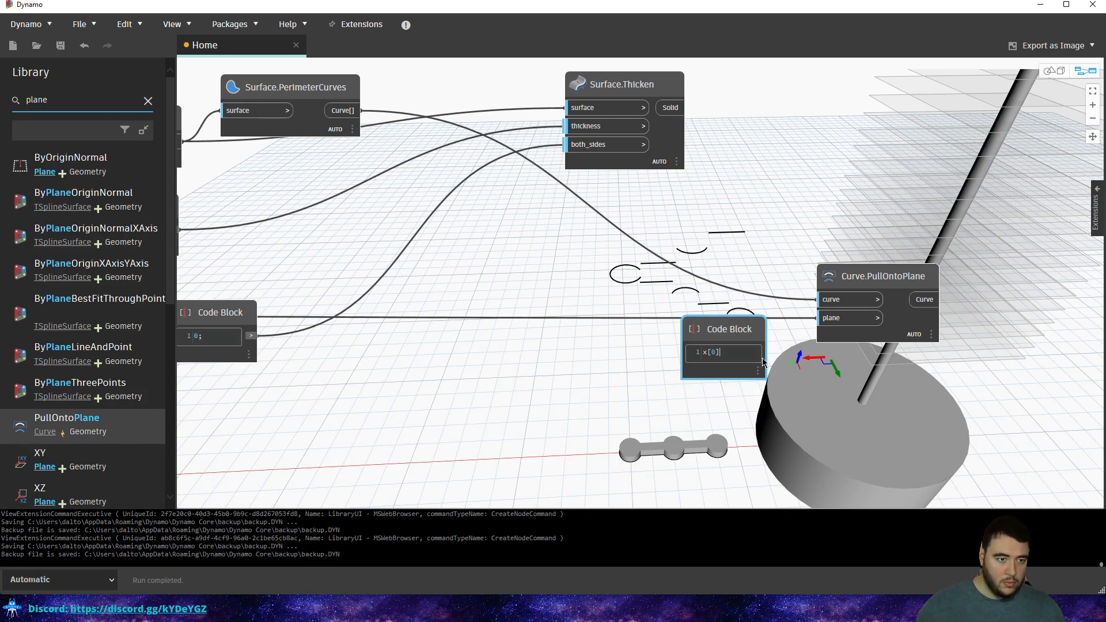
pyautogui.click(784, 342)
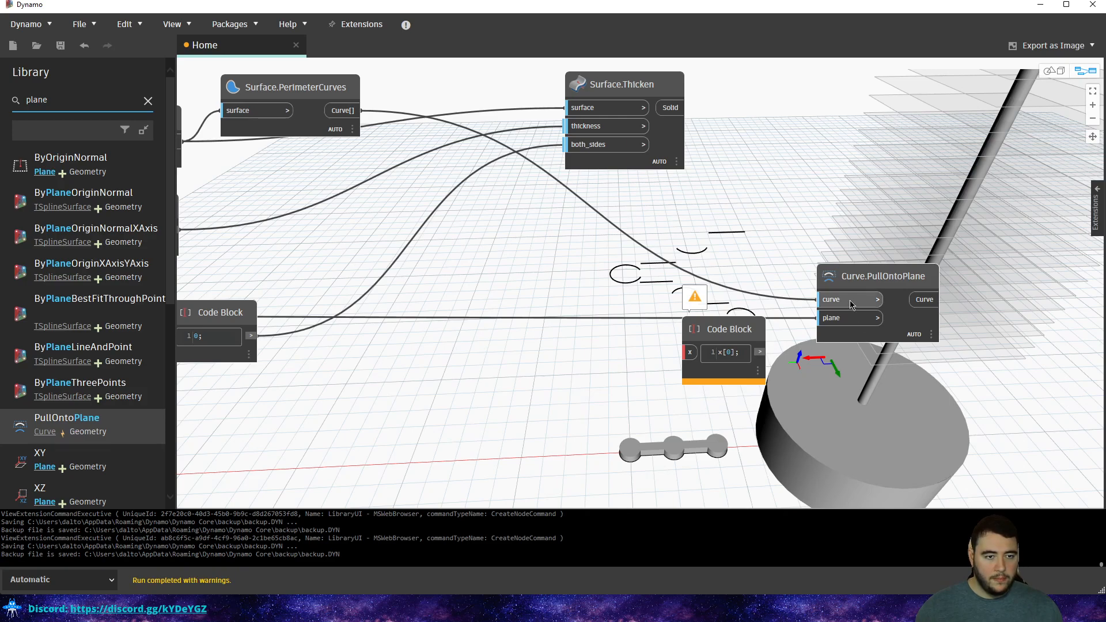
pyautogui.click(832, 320)
pyautogui.click(689, 354)
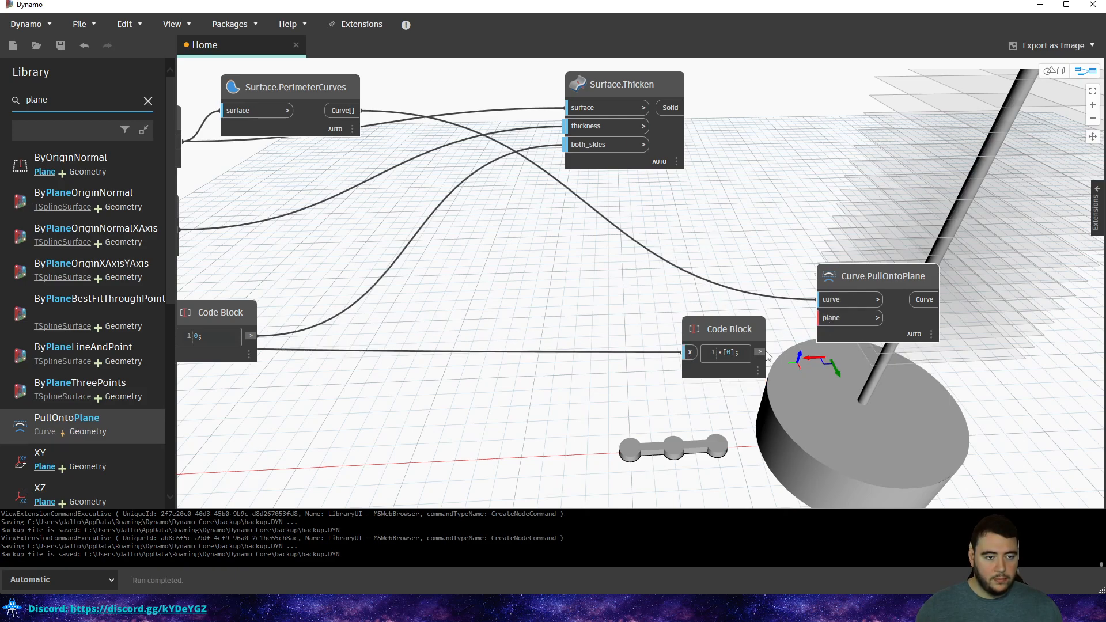
pyautogui.moveTo(763, 355)
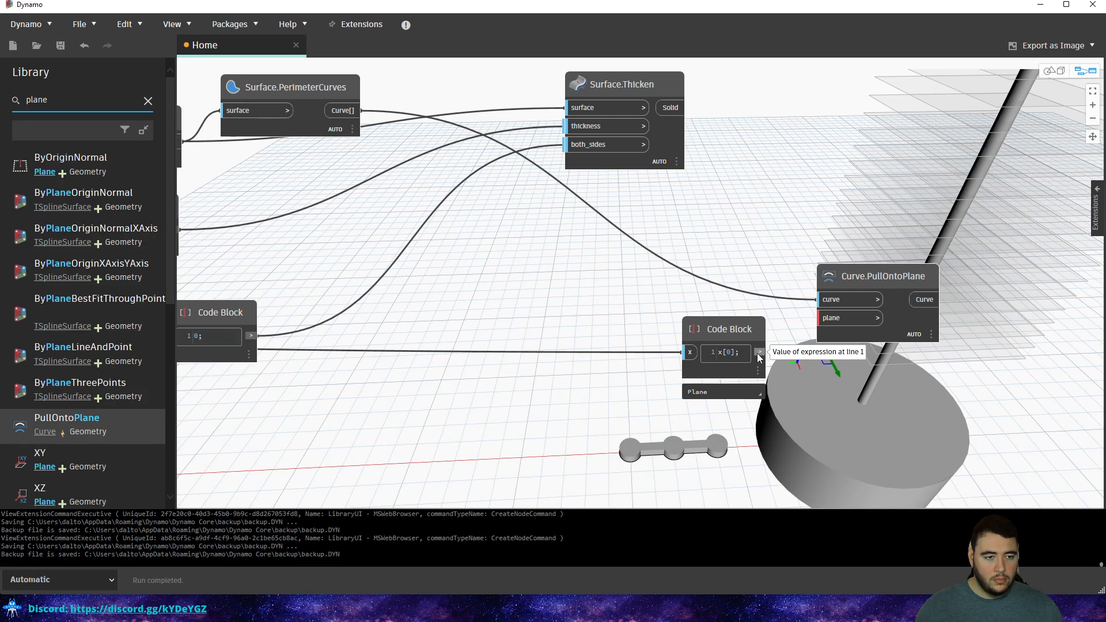
pyautogui.click(690, 354)
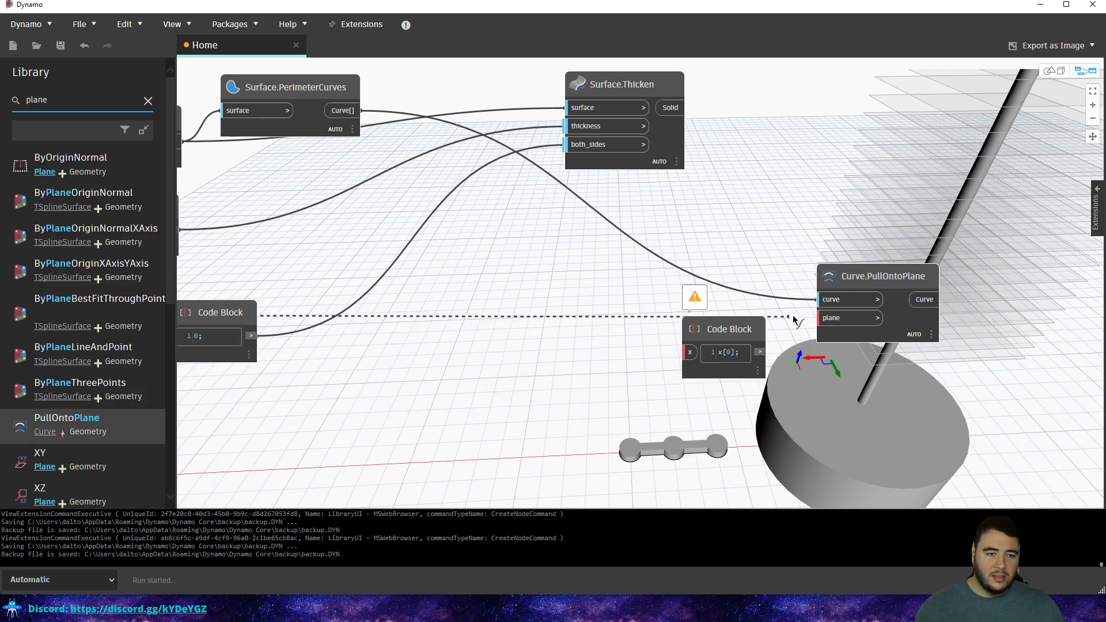
pyautogui.click(831, 318)
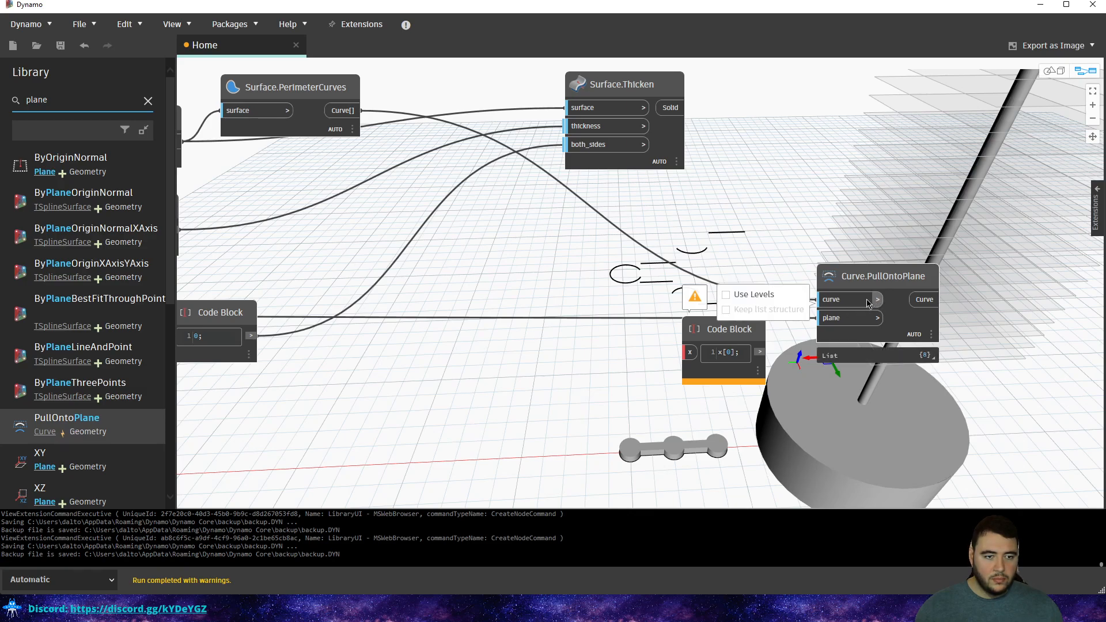
pyautogui.click(877, 300)
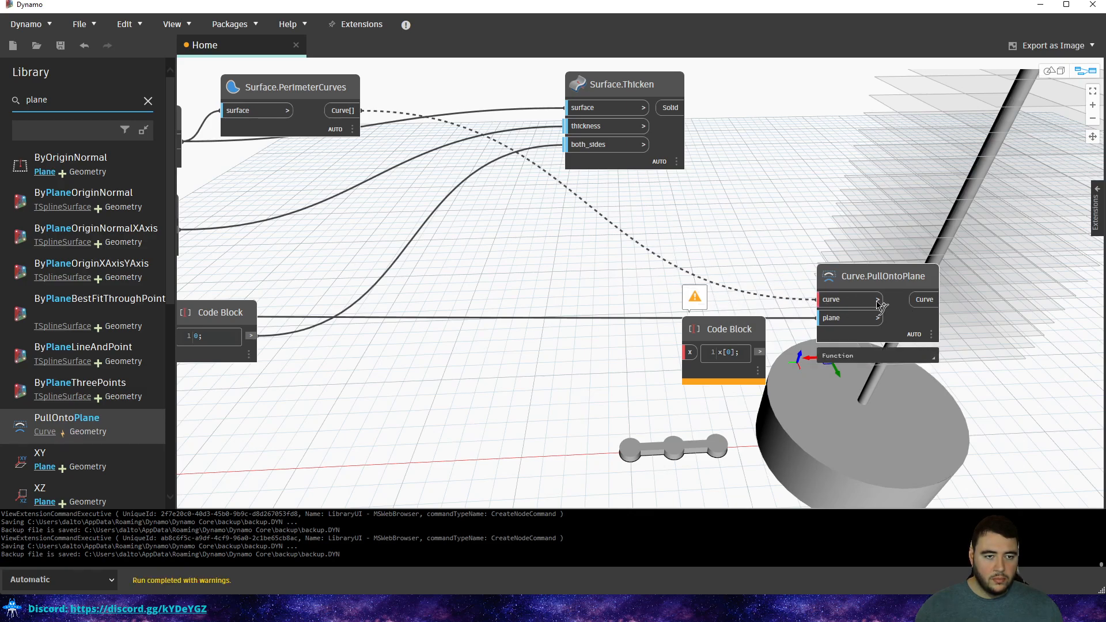
pyautogui.click(828, 303)
pyautogui.moveTo(768, 311)
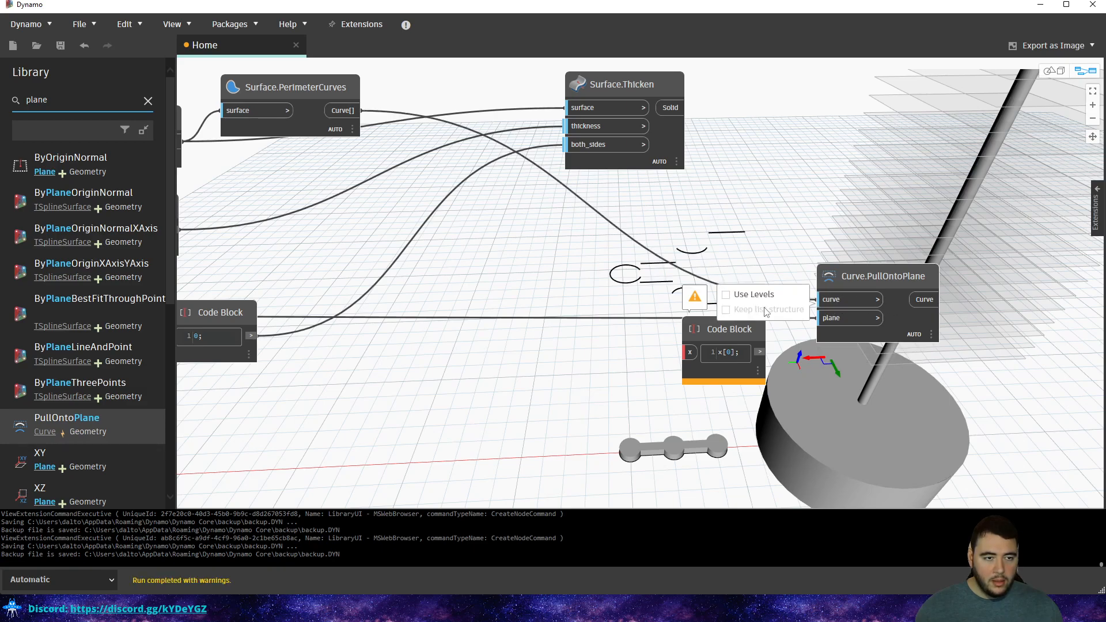
pyautogui.click(727, 295)
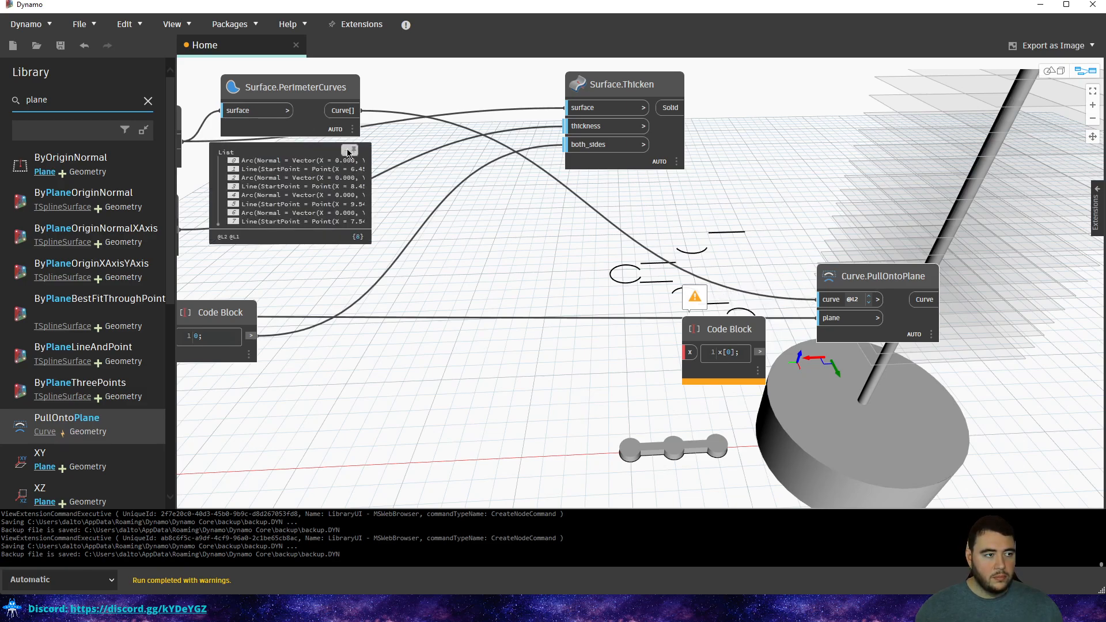
pyautogui.press('Escape')
# Set Curve.PullOntoPlane's lacing to Cross Product.
pyautogui.moveTo(914, 315)
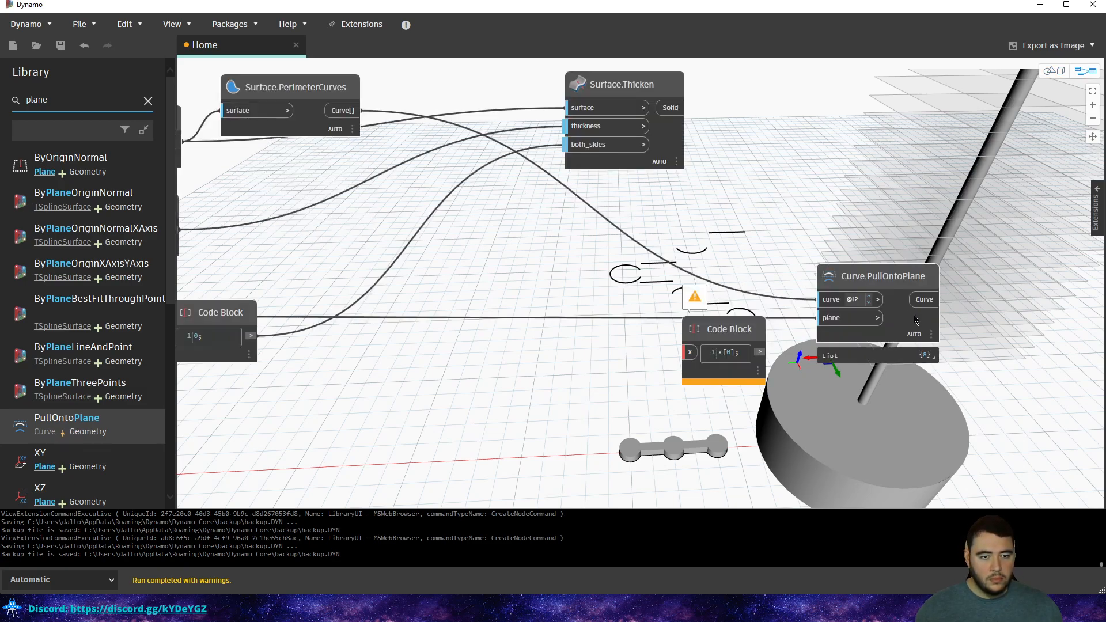
pyautogui.click(932, 336)
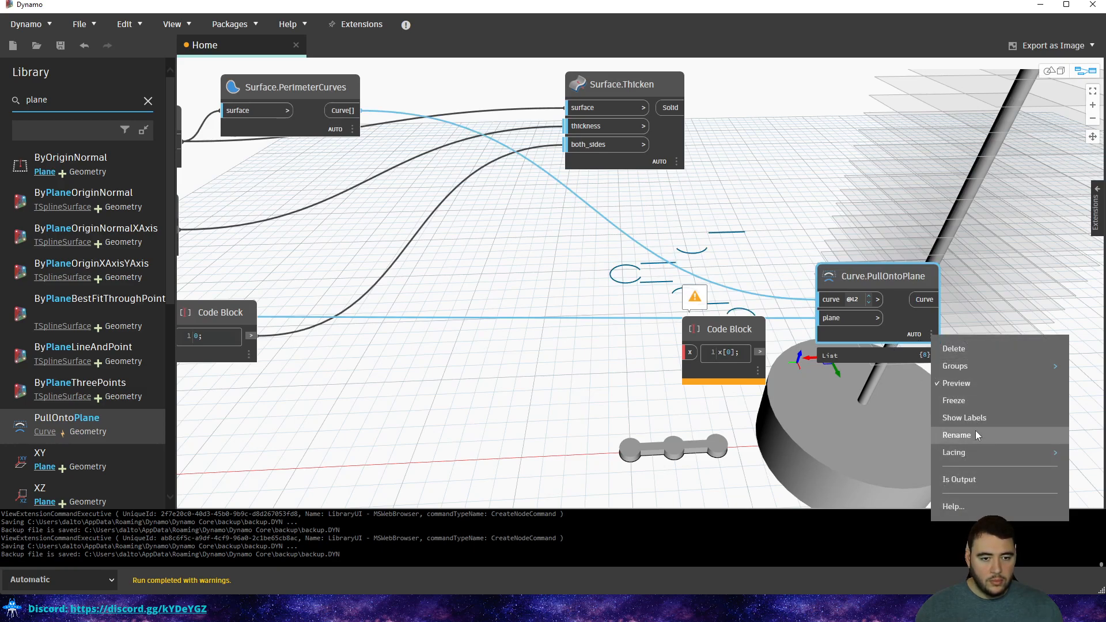
pyautogui.moveTo(970, 450)
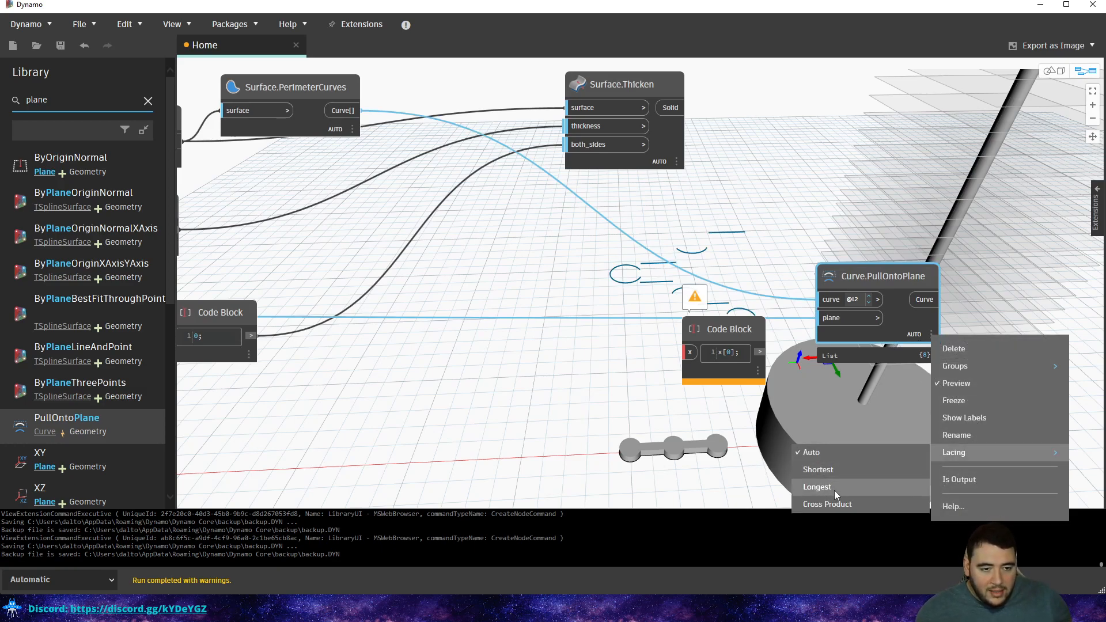
pyautogui.click(831, 505)
pyautogui.click(830, 191)
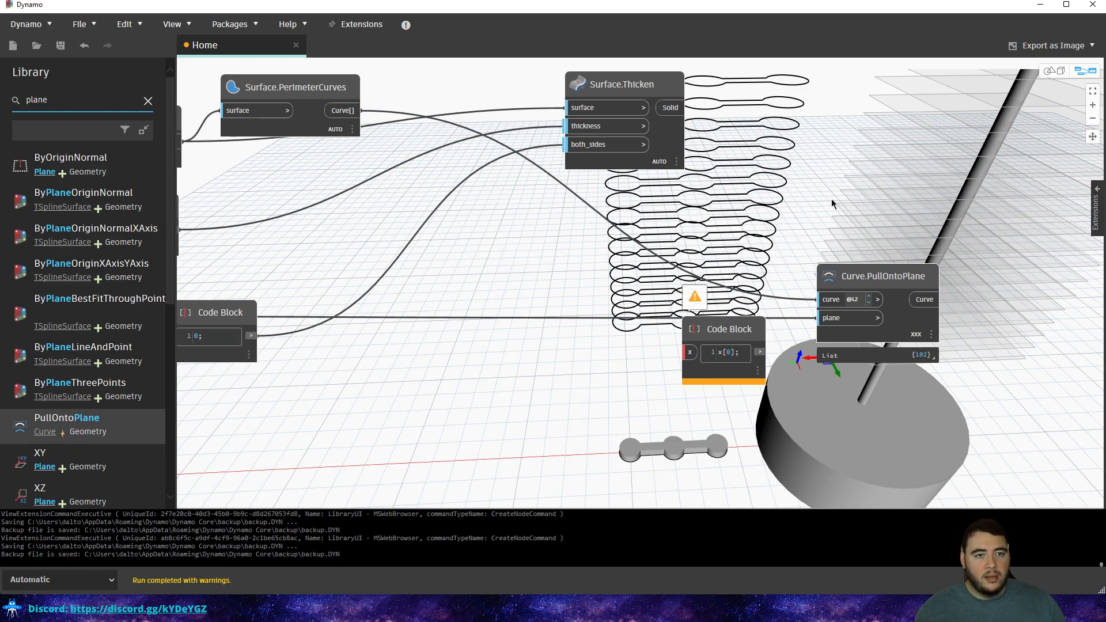
# Turn off Use Levels on the curve input and inspect the 192 stacked curves in 3D.
pyautogui.click(880, 300)
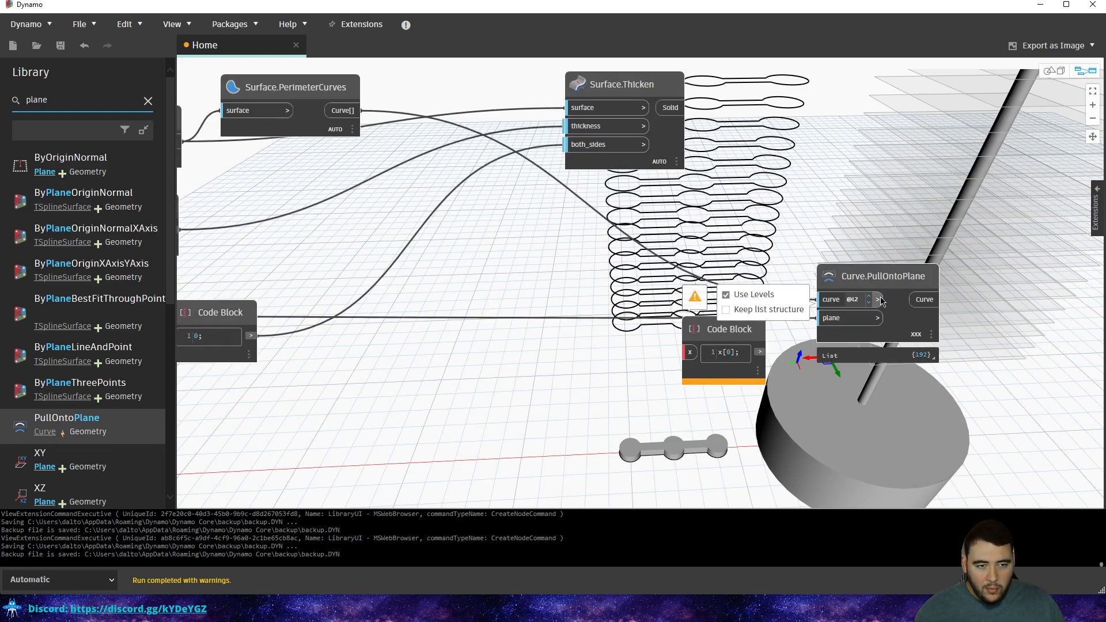
pyautogui.click(727, 296)
pyautogui.scroll(-4, 687, 174)
pyautogui.hotkey('ctrl', 'b')
pyautogui.moveTo(767, 233); pyautogui.dragTo(690, 287, button='right')
pyautogui.scroll(-4, 738, 233)
pyautogui.hotkey('ctrl', 'b')
# Delete the x[0] Code Block and move Surface.Thicken to the right.
pyautogui.scroll(6, 771, 305)
pyautogui.moveTo(628, 308); pyautogui.dragTo(611, 364)
pyautogui.press('Delete')
pyautogui.scroll(-7, 613, 307)
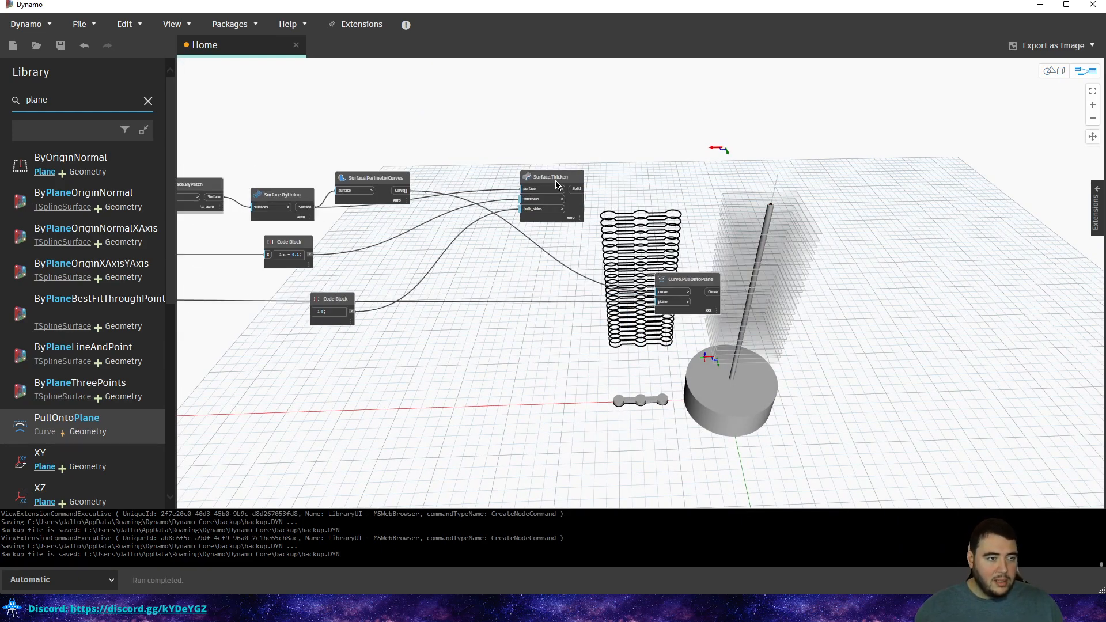
pyautogui.moveTo(557, 185); pyautogui.dragTo(830, 254)
pyautogui.scroll(3, 829, 254)
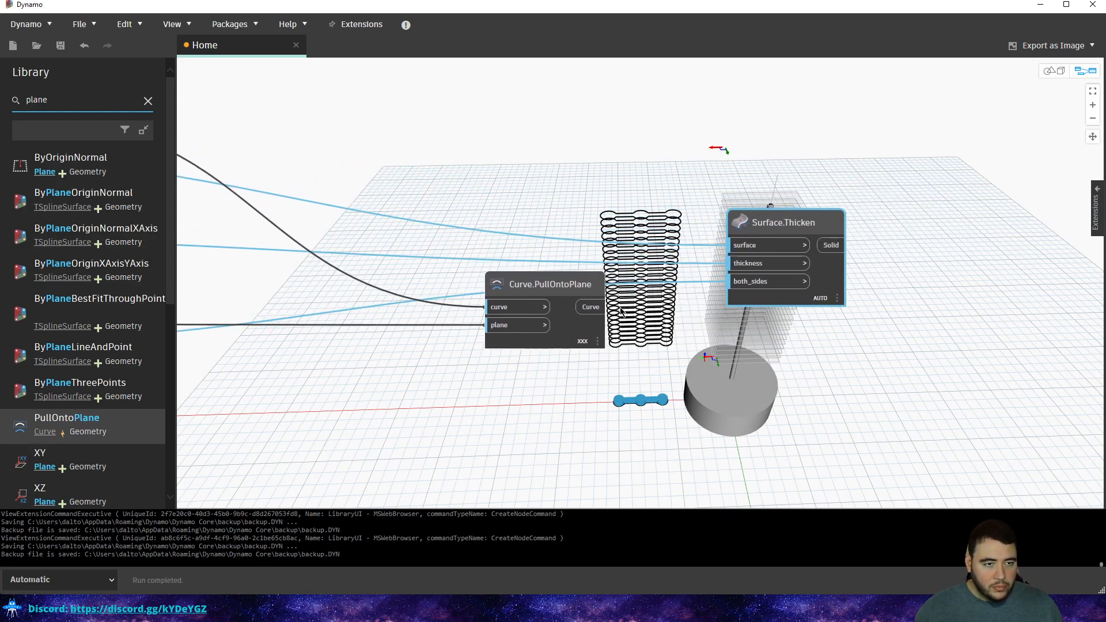
# Place Surface.PerimeterCurves to the left of Curve.PullOntoPlane.
pyautogui.moveTo(599, 307); pyautogui.dragTo(747, 275)
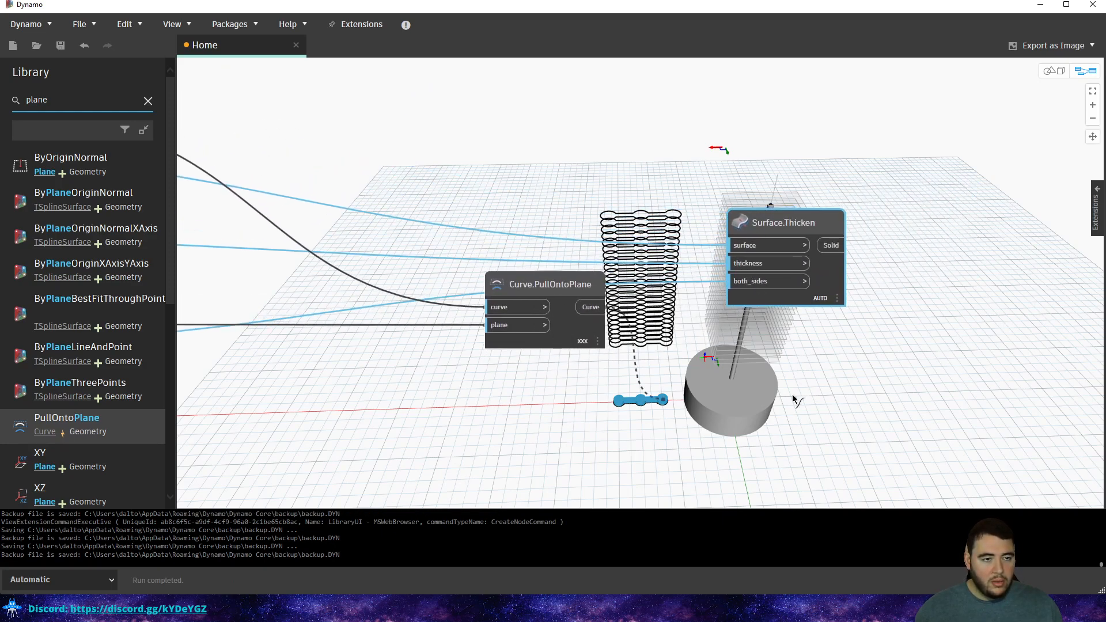
pyautogui.click(569, 151)
pyautogui.moveTo(610, 210); pyautogui.dragTo(876, 262, button='middle')
pyautogui.scroll(-3, 875, 262)
pyautogui.moveTo(447, 181); pyautogui.dragTo(904, 236)
pyautogui.moveTo(903, 236); pyautogui.dragTo(714, 223, button='middle')
pyautogui.scroll(4, 714, 259)
pyautogui.moveTo(662, 208); pyautogui.dragTo(341, 193)
# Nudge Surface.ByUnion and Curve.PullOntoPlane into place while panning toward Surface.ByPatch.
pyautogui.click(371, 206)
pyautogui.moveTo(460, 207); pyautogui.dragTo(1071, 279, button='middle')
pyautogui.scroll(-1, 864, 268)
pyautogui.moveTo(483, 224); pyautogui.dragTo(493, 199)
pyautogui.scroll(1, 493, 203)
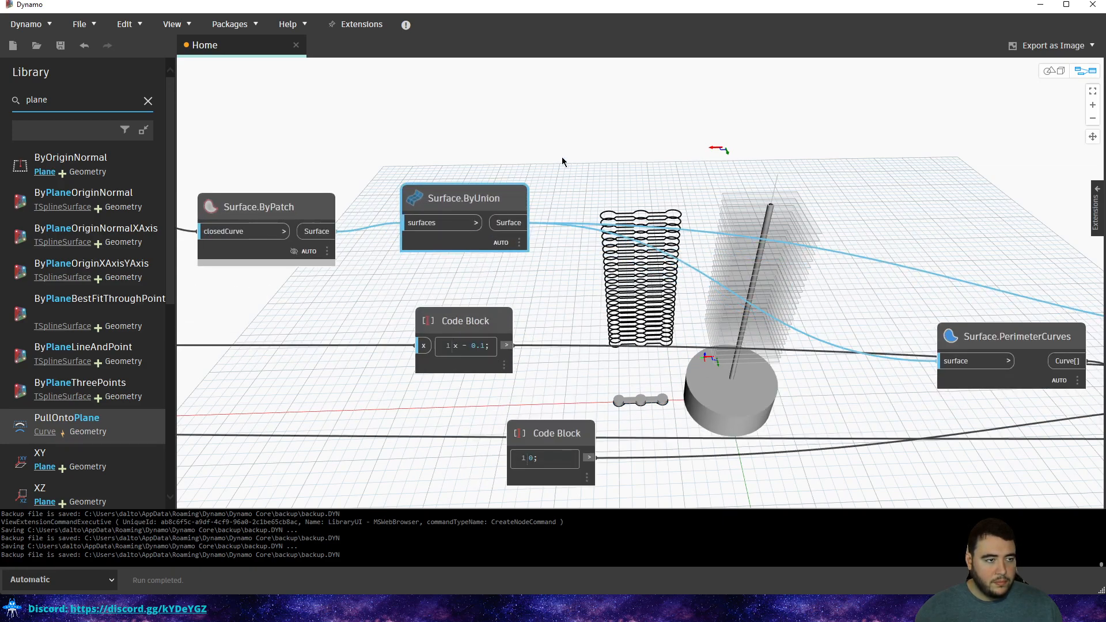
pyautogui.scroll(-2, 553, 190)
pyautogui.moveTo(801, 255); pyautogui.dragTo(433, 249, button='middle')
pyautogui.scroll(4, 717, 292)
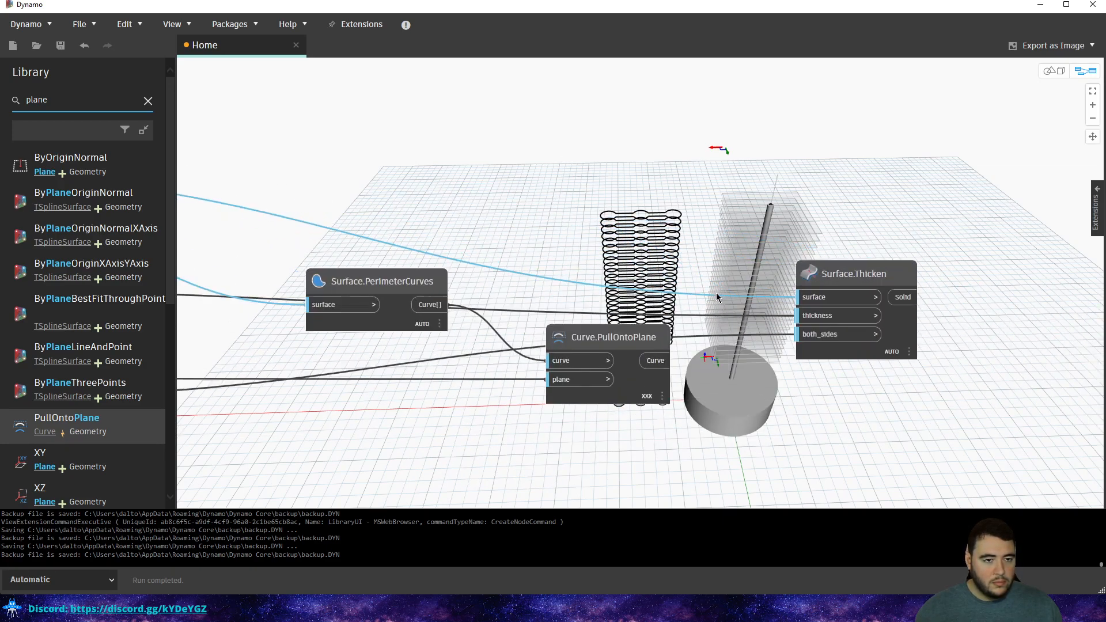
pyautogui.moveTo(610, 341); pyautogui.dragTo(640, 352)
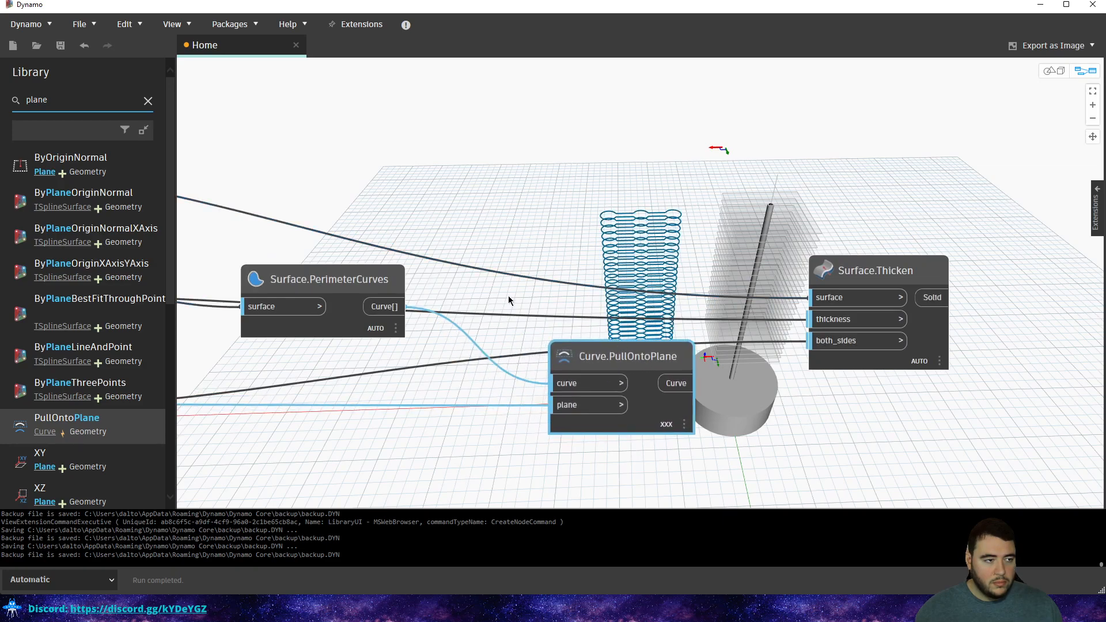
pyautogui.moveTo(426, 264); pyautogui.dragTo(939, 286, button='middle')
pyautogui.scroll(-1, 644, 237)
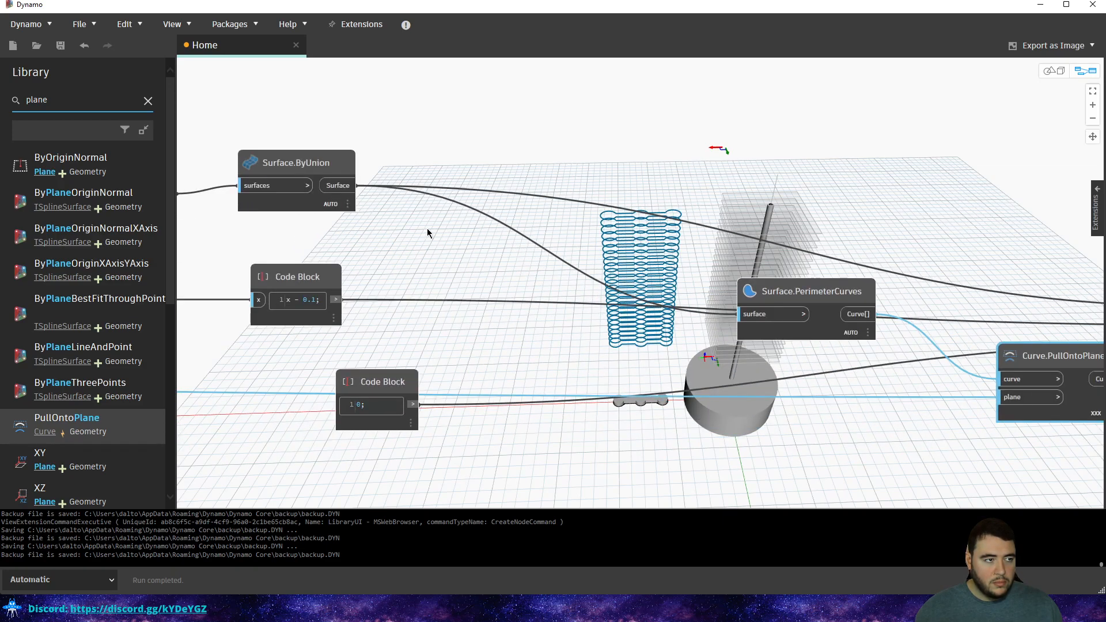
pyautogui.moveTo(427, 233); pyautogui.dragTo(818, 254, button='middle')
# Paste a copy of Surface.ByPatch above Surface.Thicken and wire the pulled curves into its closedCurve.
pyautogui.click(519, 204)
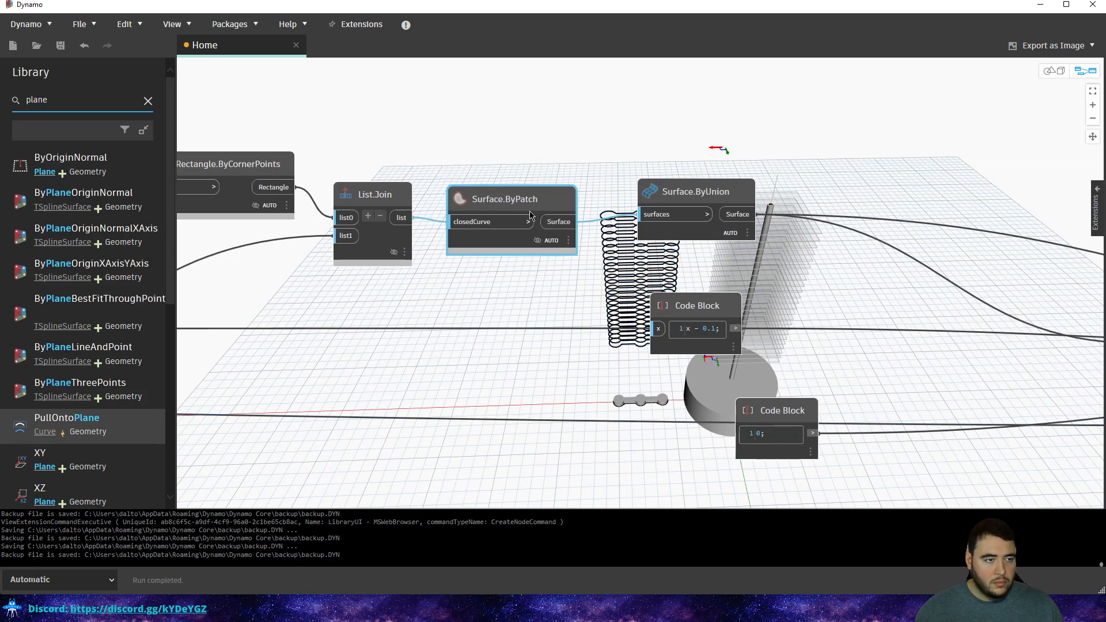
pyautogui.moveTo(612, 257); pyautogui.dragTo(282, 223, button='middle')
pyautogui.moveTo(944, 225); pyautogui.dragTo(427, 226, button='middle')
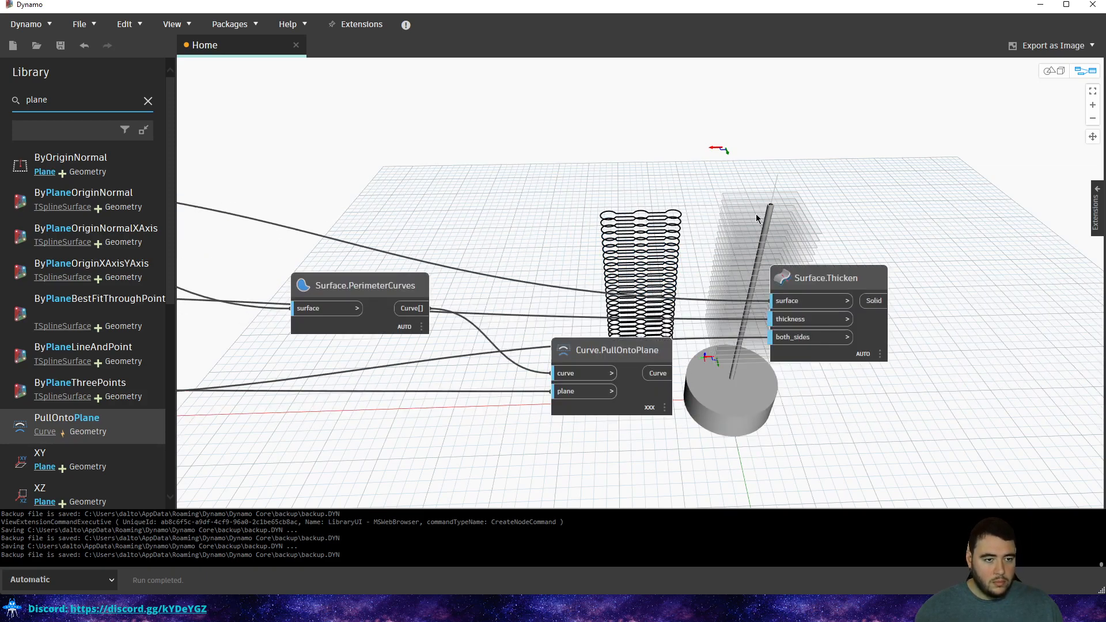
pyautogui.hotkey('ctrl', 'v')
pyautogui.moveTo(792, 232); pyautogui.dragTo(749, 180)
pyautogui.moveTo(667, 373); pyautogui.dragTo(715, 202)
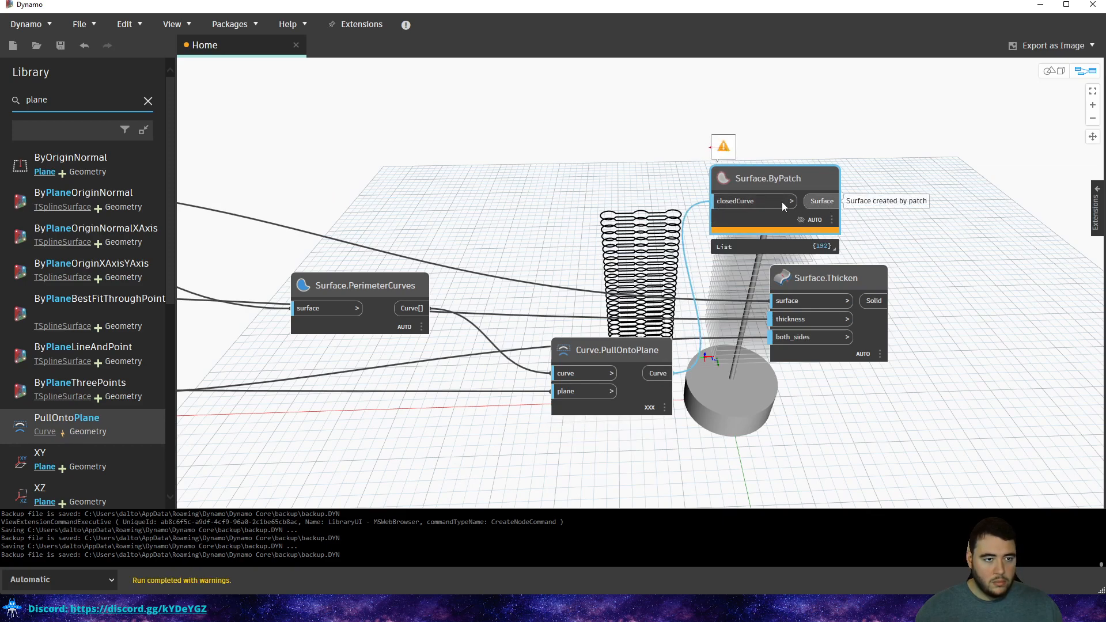
# Inspect Curve.PullOntoPlane's output list, highlighting individual pulled curves in the preview.
pyautogui.click(641, 389)
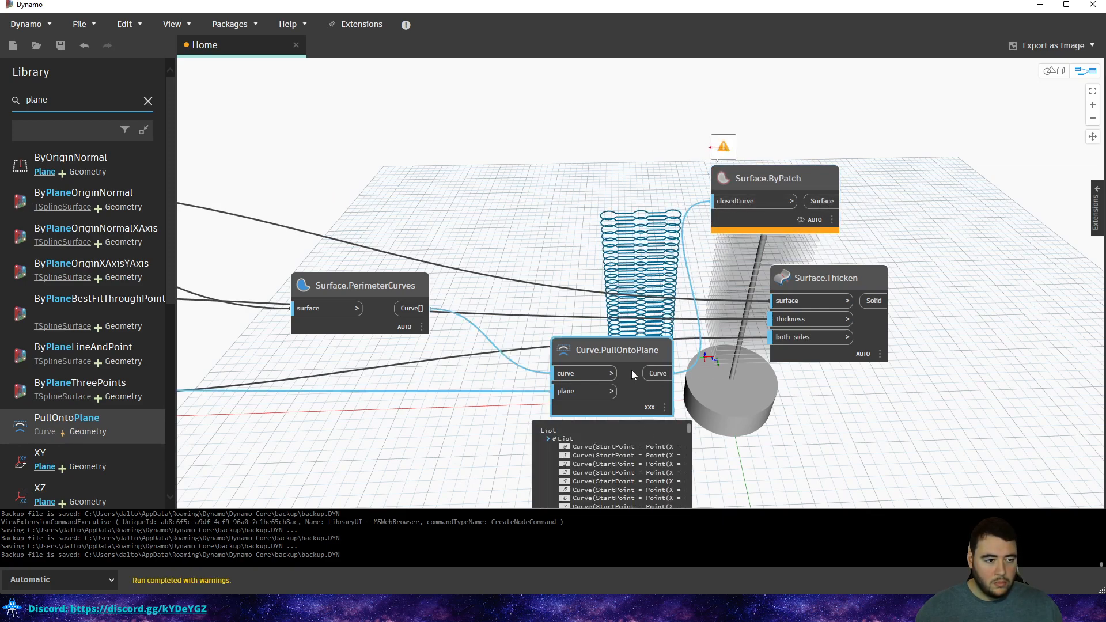
pyautogui.moveTo(641, 389); pyautogui.dragTo(659, 256, button='middle')
pyautogui.scroll(-7, 635, 369)
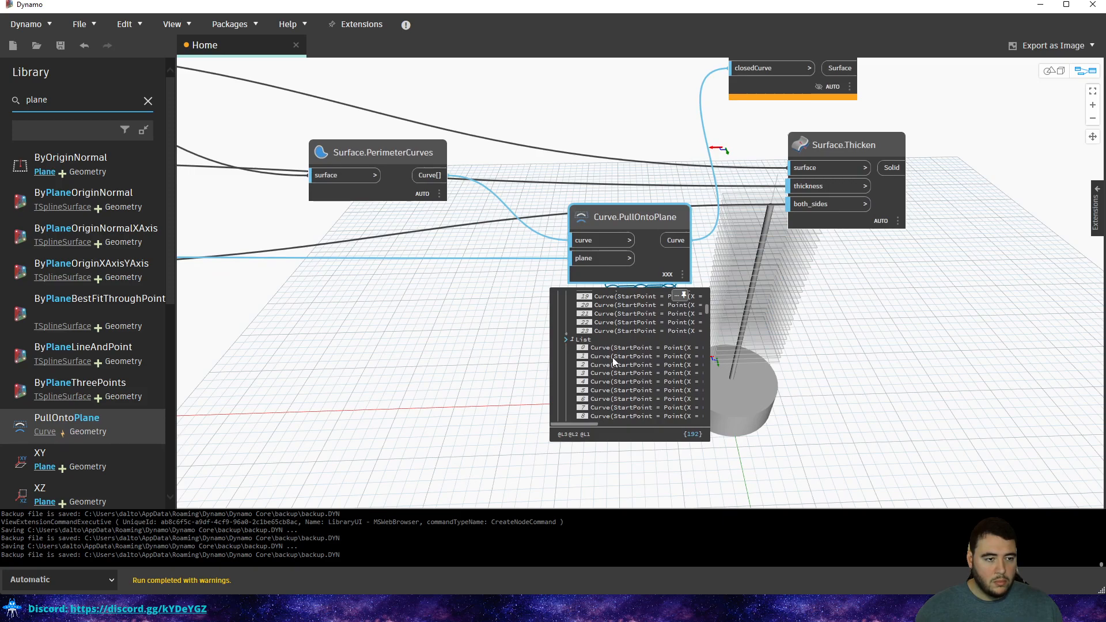
pyautogui.click(610, 346)
pyautogui.click(615, 364)
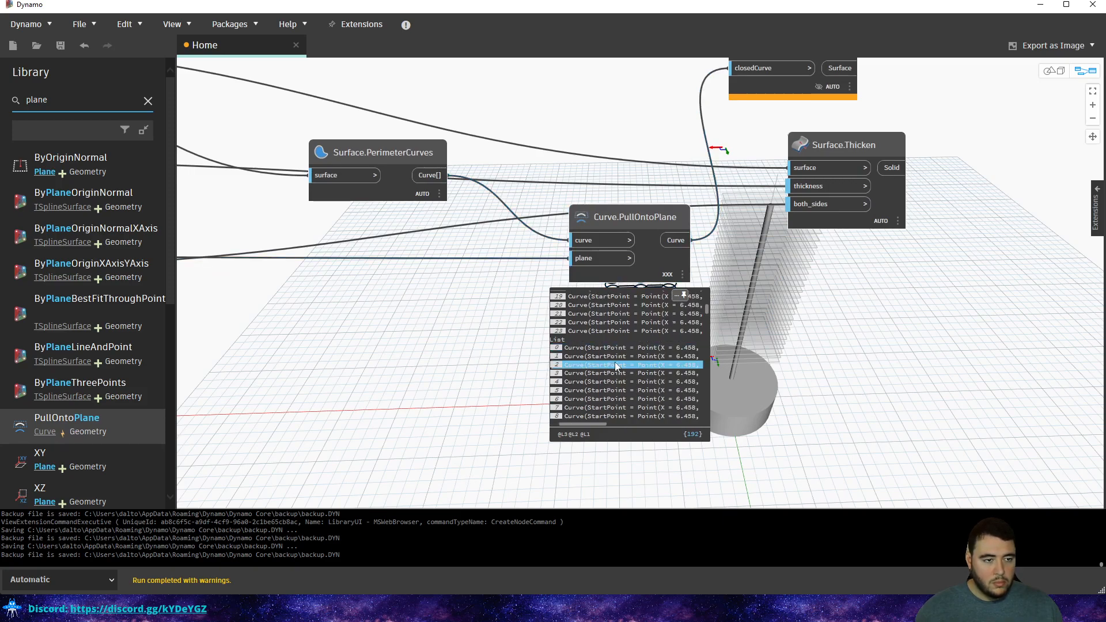
pyautogui.scroll(2, 620, 391)
pyautogui.scroll(3, 620, 389)
pyautogui.moveTo(603, 423)
pyautogui.mouseDown()
pyautogui.moveTo(626, 426)
pyautogui.moveTo(587, 422)
pyautogui.mouseUp()
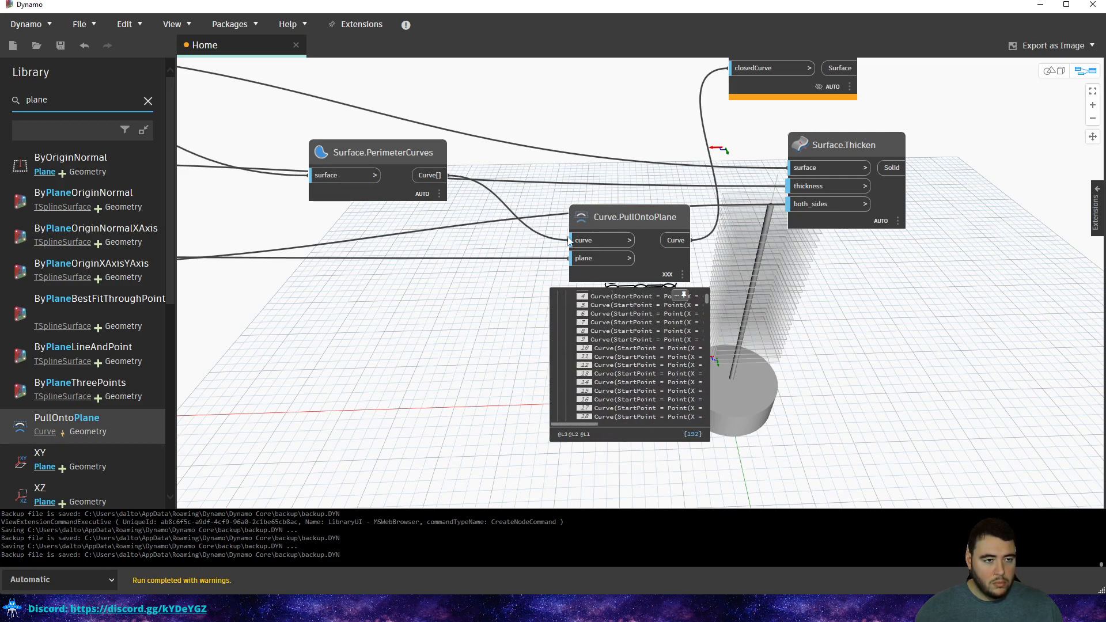
pyautogui.scroll(2, 641, 332)
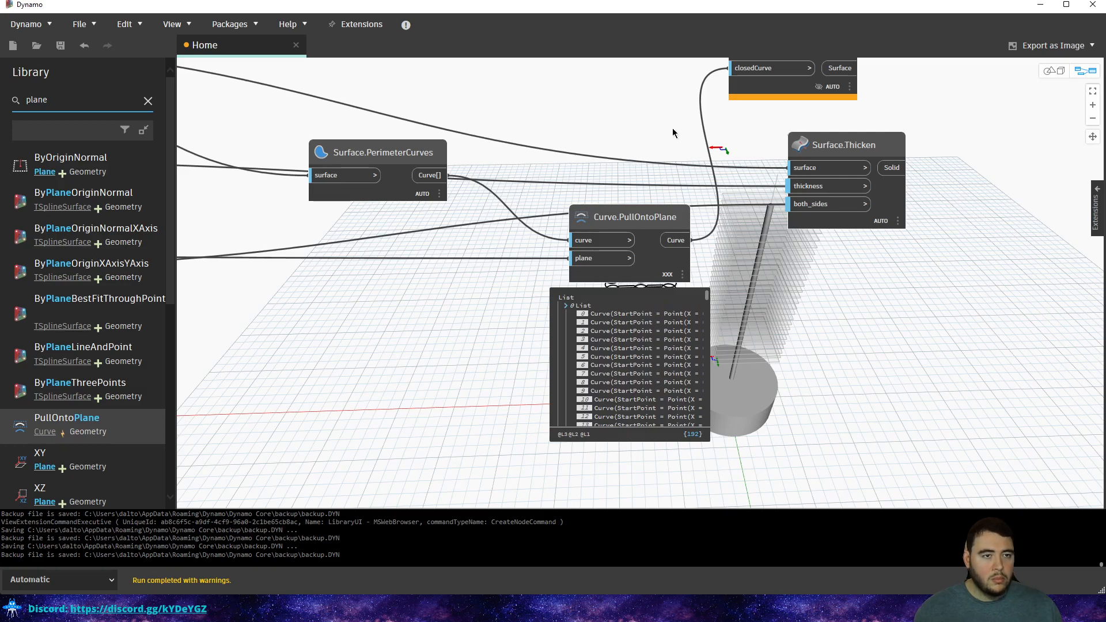
# Pull the wire off Surface.ByPatch's closedCurve input to disconnect it.
pyautogui.moveTo(679, 121); pyautogui.dragTo(598, 238, button='middle')
pyautogui.moveTo(651, 186); pyautogui.dragTo(605, 253)
pyautogui.moveTo(554, 401); pyautogui.dragTo(646, 330, button='middle')
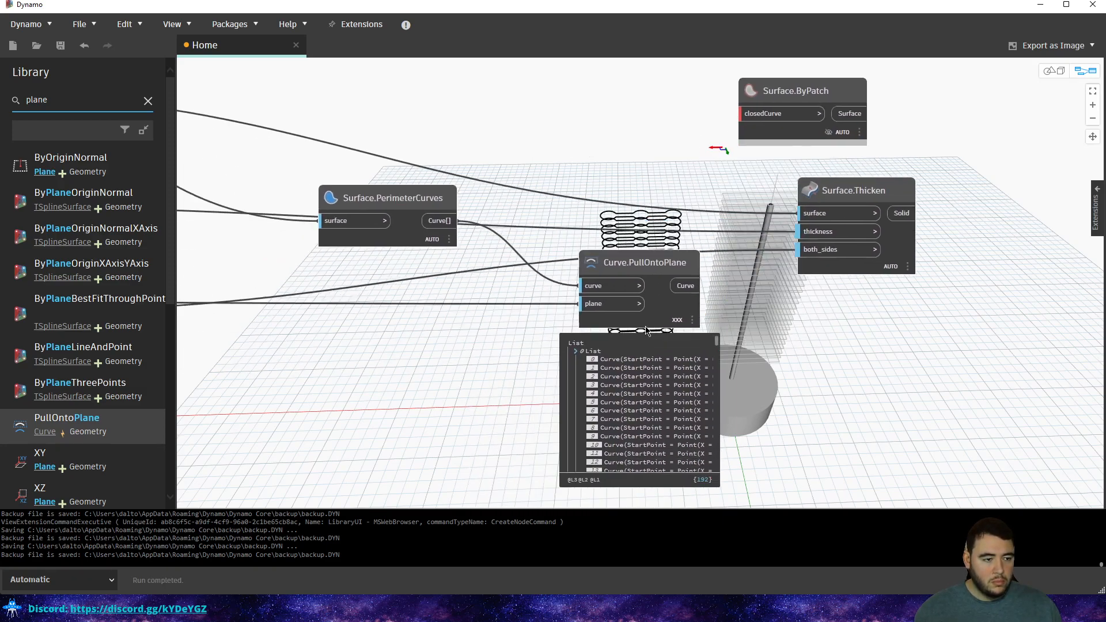
# Raise Curve.PullOntoPlane slightly and shift Surface.Thicken right to open space between them.
pyautogui.hotkey('ctrl', 'b')
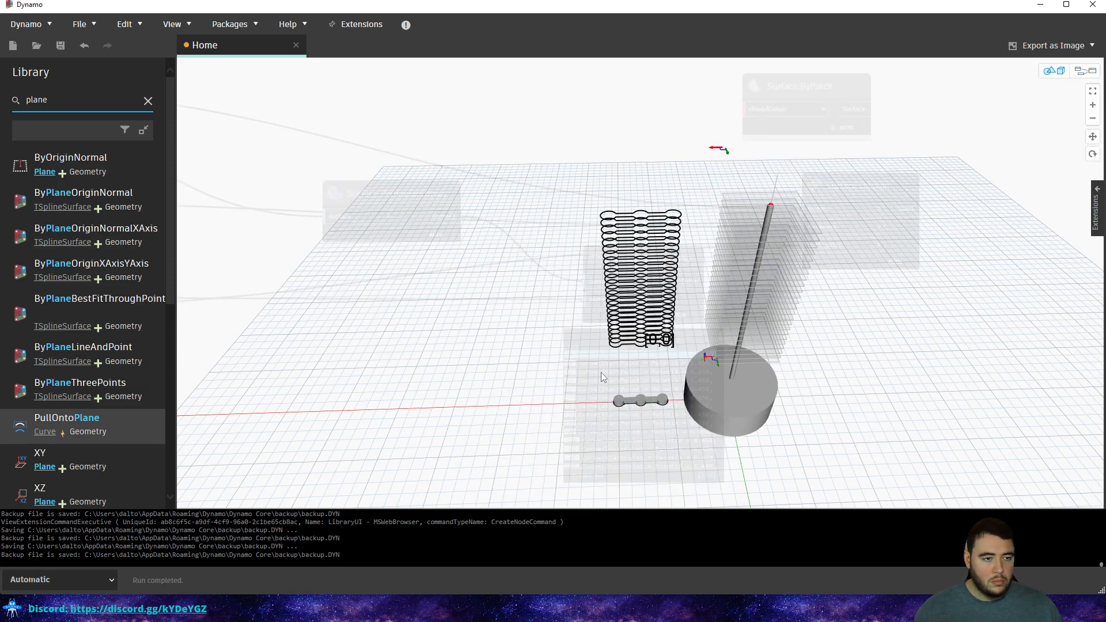
pyautogui.scroll(4, 599, 378)
pyautogui.hotkey('ctrl', 'b')
pyautogui.moveTo(675, 370); pyautogui.dragTo(484, 348, button='middle')
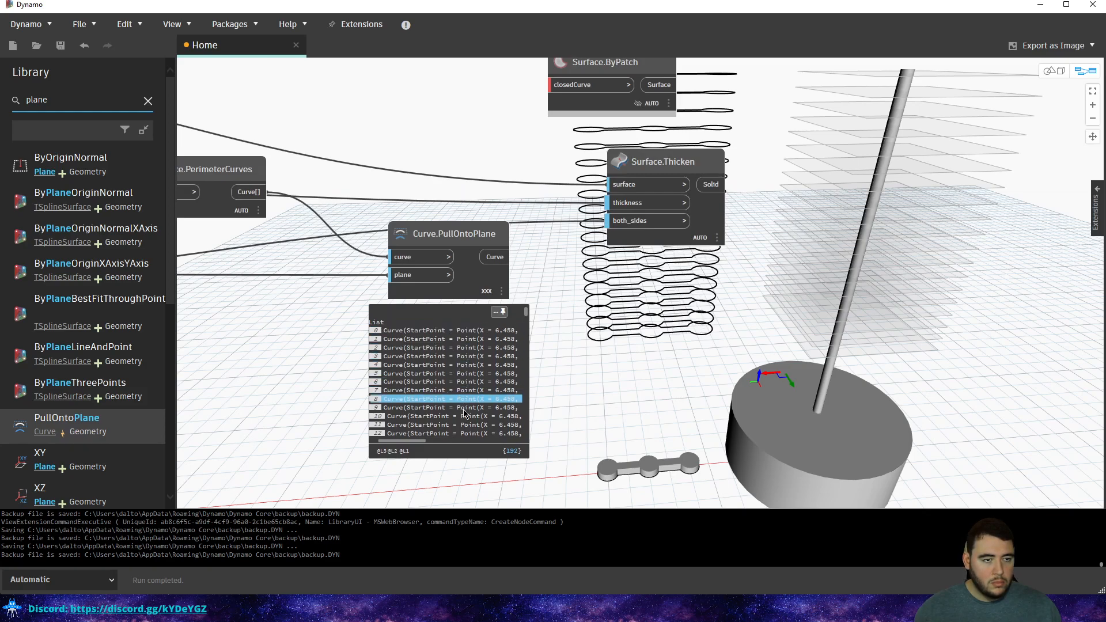
pyautogui.scroll(-3, 503, 392)
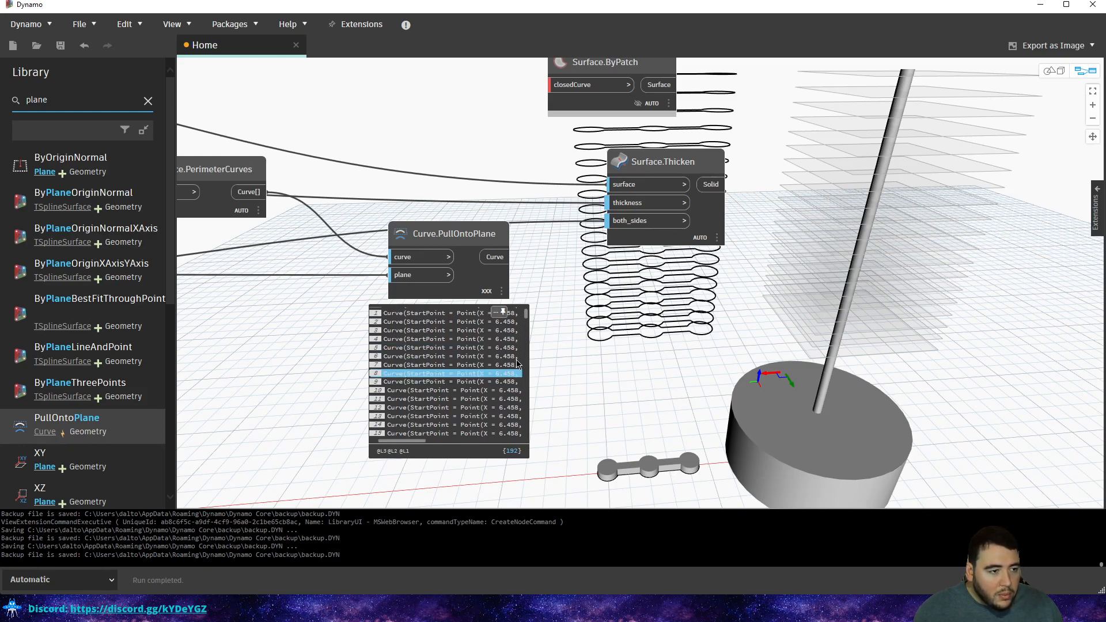
pyautogui.scroll(2, 517, 365)
pyautogui.moveTo(489, 234); pyautogui.dragTo(490, 215)
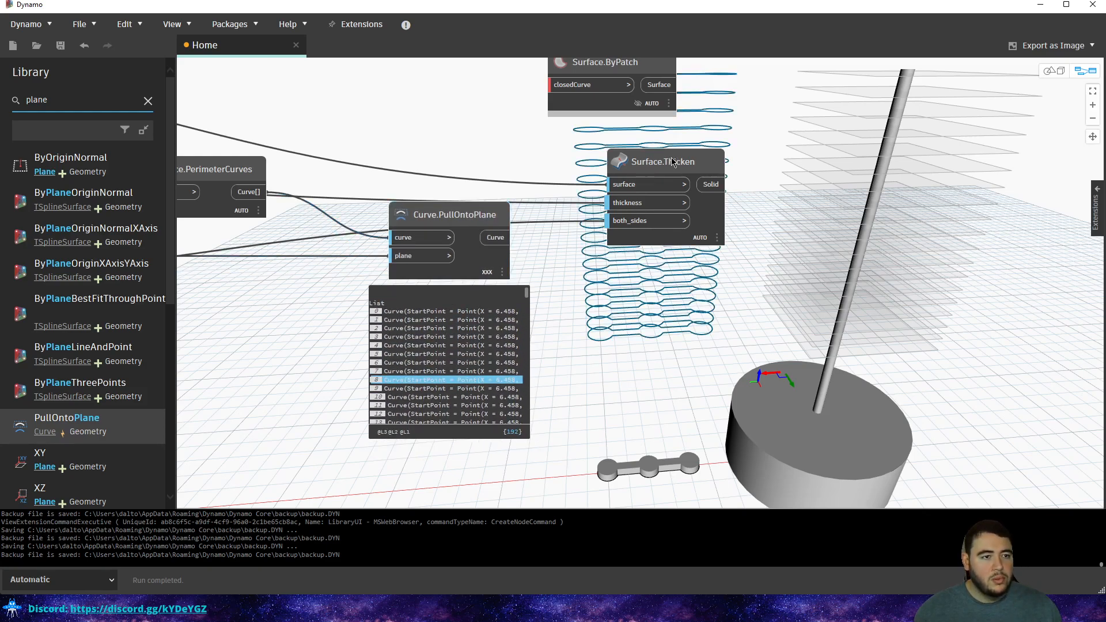
pyautogui.moveTo(673, 163); pyautogui.dragTo(849, 164)
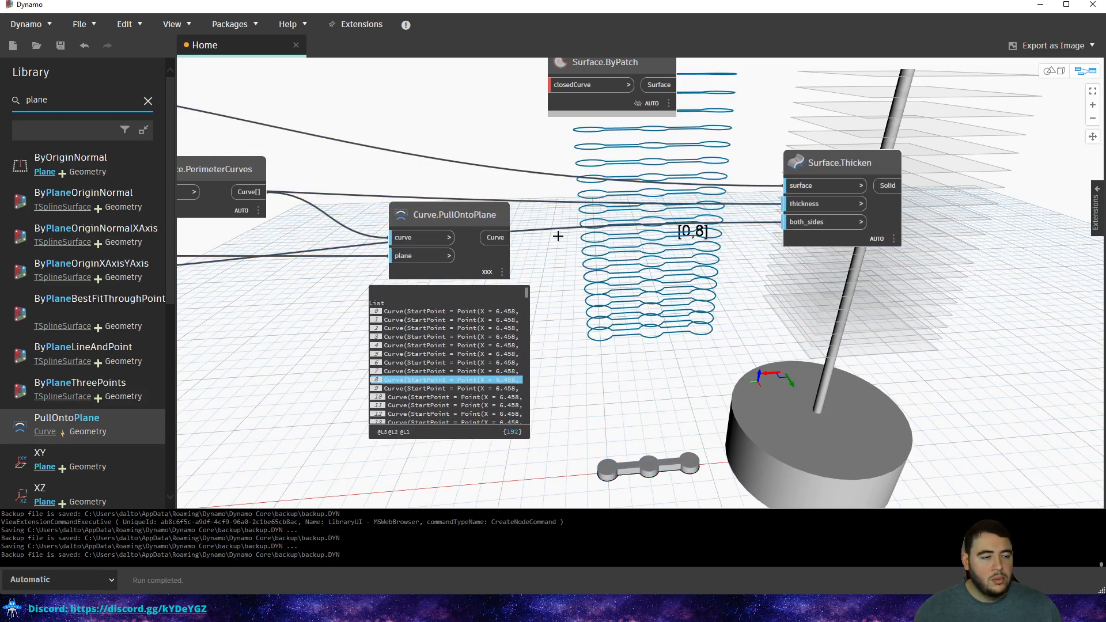
# Add a List.Transpose node from a 'trans' library search and feed it Curve.PullOntoPlane's curves.
pyautogui.doubleClick(33, 102)
pyautogui.write('trans')
pyautogui.click(64, 195)
pyautogui.click(495, 237)
pyautogui.click(634, 295)
pyautogui.click(689, 292)
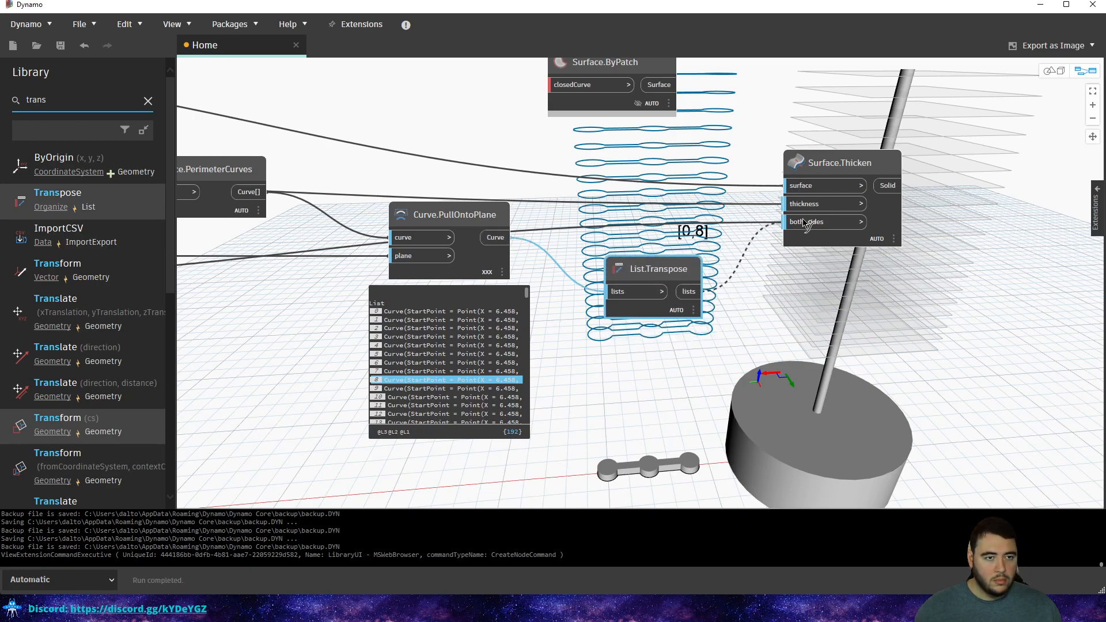
pyautogui.click(789, 311)
# Wire List.Transpose into Surface.ByPatch's closedCurve input and pin the transpose preview.
pyautogui.moveTo(705, 251); pyautogui.dragTo(698, 306, button='middle')
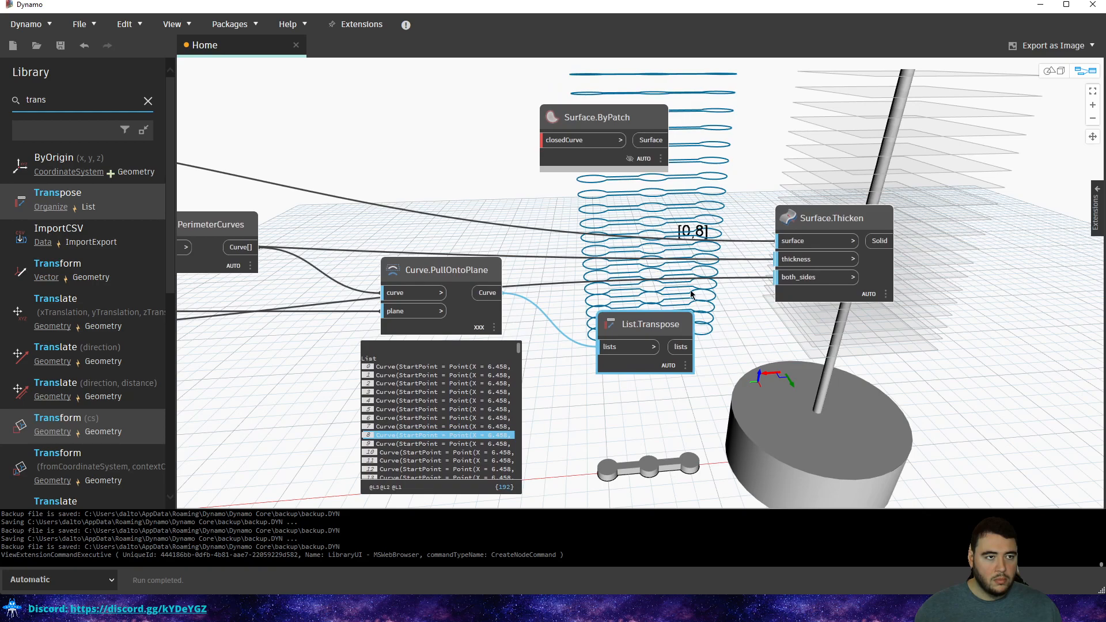
pyautogui.scroll(-2, 703, 309)
pyautogui.moveTo(625, 149); pyautogui.dragTo(786, 318)
pyautogui.click(747, 335)
pyautogui.scroll(2, 732, 335)
pyautogui.click(667, 399)
# Move Surface.ByPatch right and detach the transposed wire from its closedCurve input.
pyautogui.moveTo(674, 372); pyautogui.dragTo(551, 286, button='middle')
pyautogui.moveTo(680, 228); pyautogui.dragTo(856, 275)
pyautogui.click(802, 299)
pyautogui.click(756, 255)
# Step through transposed list items 0–7, highlighting each group of curves in the model.
pyautogui.click(496, 338)
pyautogui.click(502, 347)
pyautogui.click(504, 358)
pyautogui.click(499, 369)
pyautogui.click(494, 381)
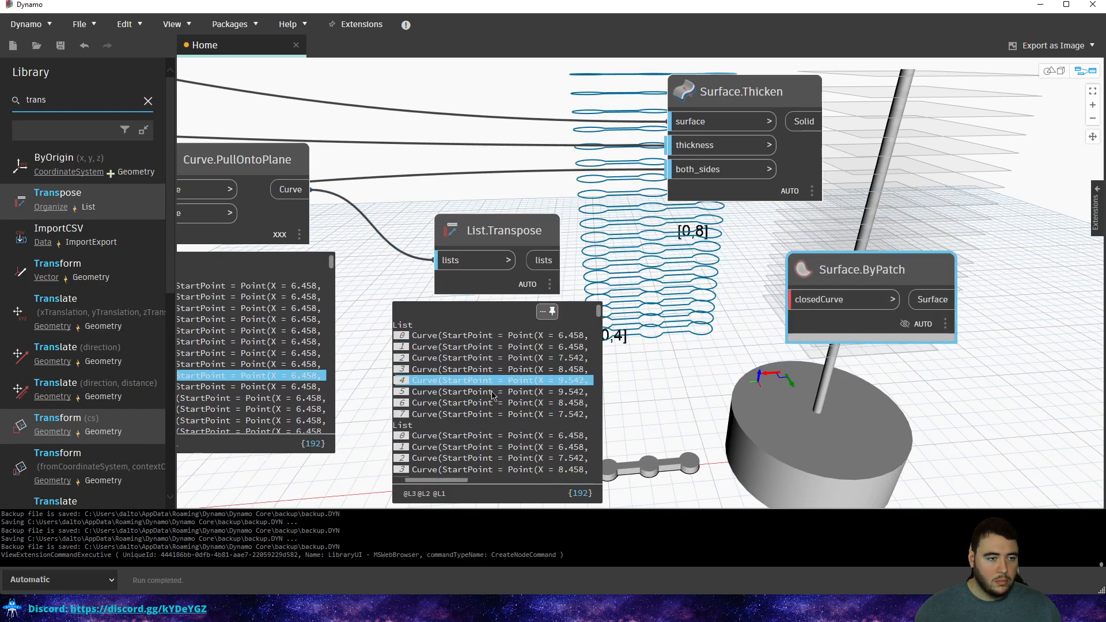
pyautogui.click(493, 393)
pyautogui.click(497, 402)
pyautogui.click(497, 414)
# Shift Surface.ByPatch further right, dropping its stray input wire.
pyautogui.moveTo(817, 301); pyautogui.dragTo(974, 276)
pyautogui.click(775, 290)
pyautogui.moveTo(675, 273); pyautogui.dragTo(667, 316, button='middle')
pyautogui.scroll(-1, 666, 315)
# Add a PolyCurve.ByJoinedCurves node found by searching 'join'.
pyautogui.rightClick(672, 289)
pyautogui.write('join')
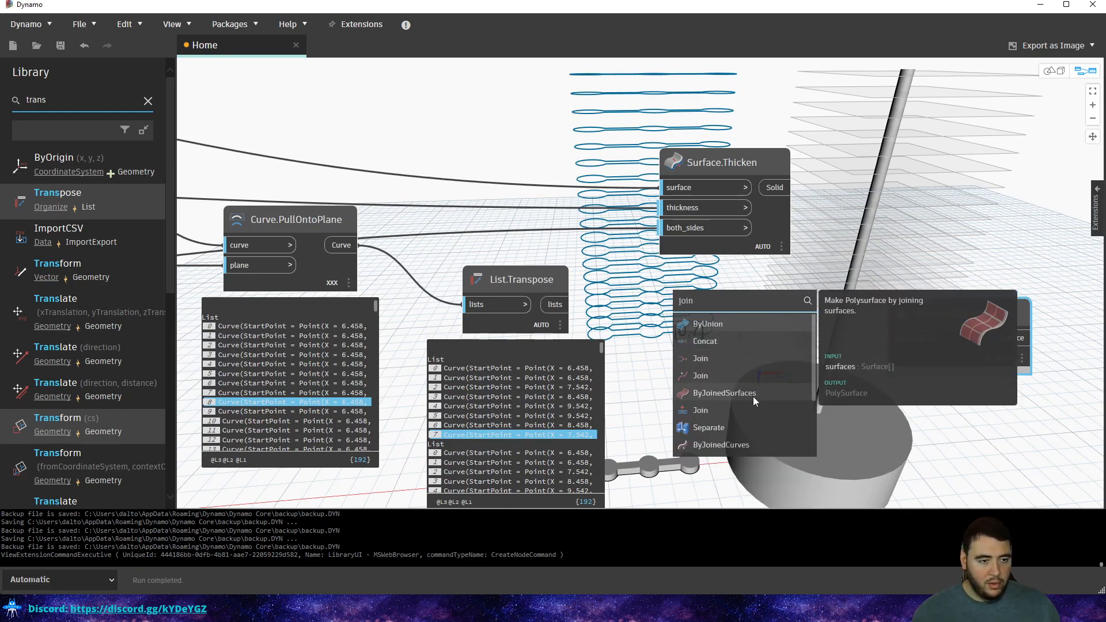
pyautogui.moveTo(717, 383)
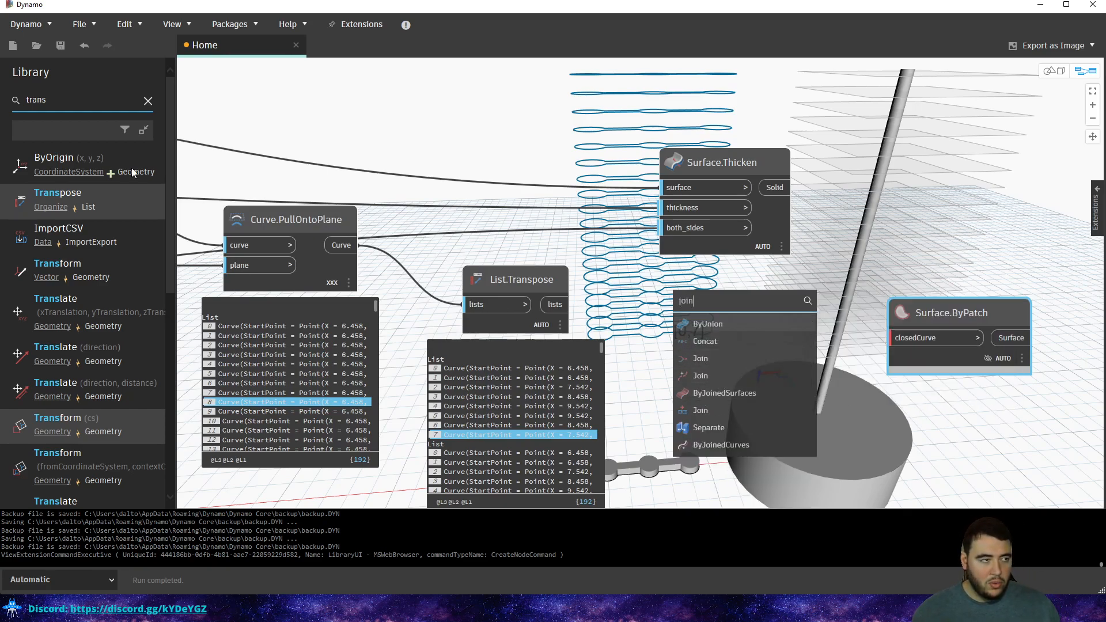
pyautogui.doubleClick(33, 103)
pyautogui.write('join')
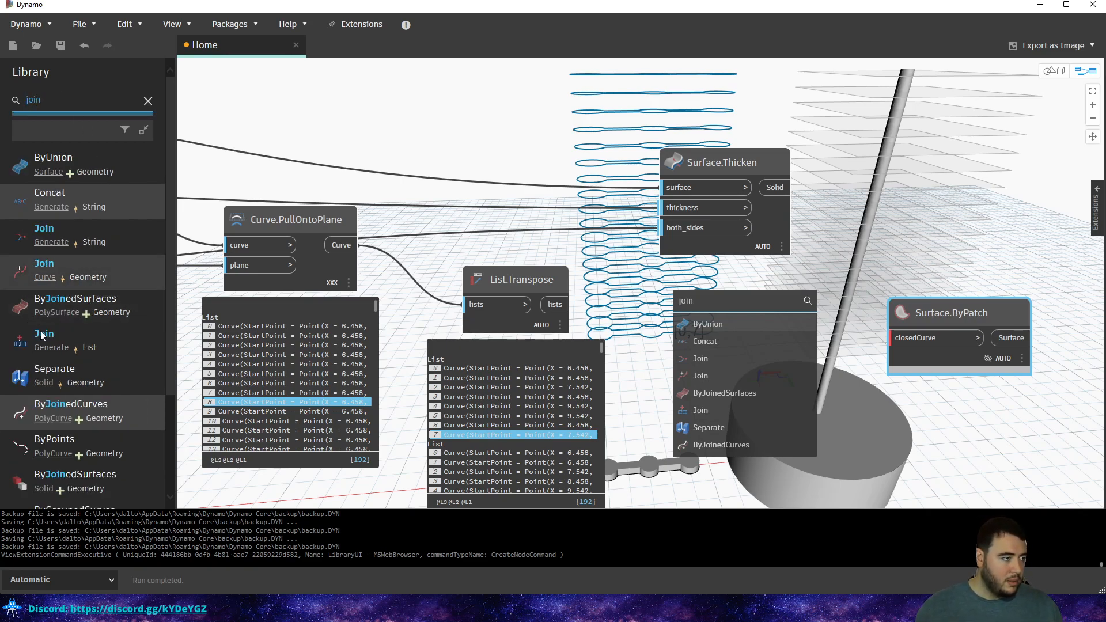
pyautogui.scroll(-1, 60, 372)
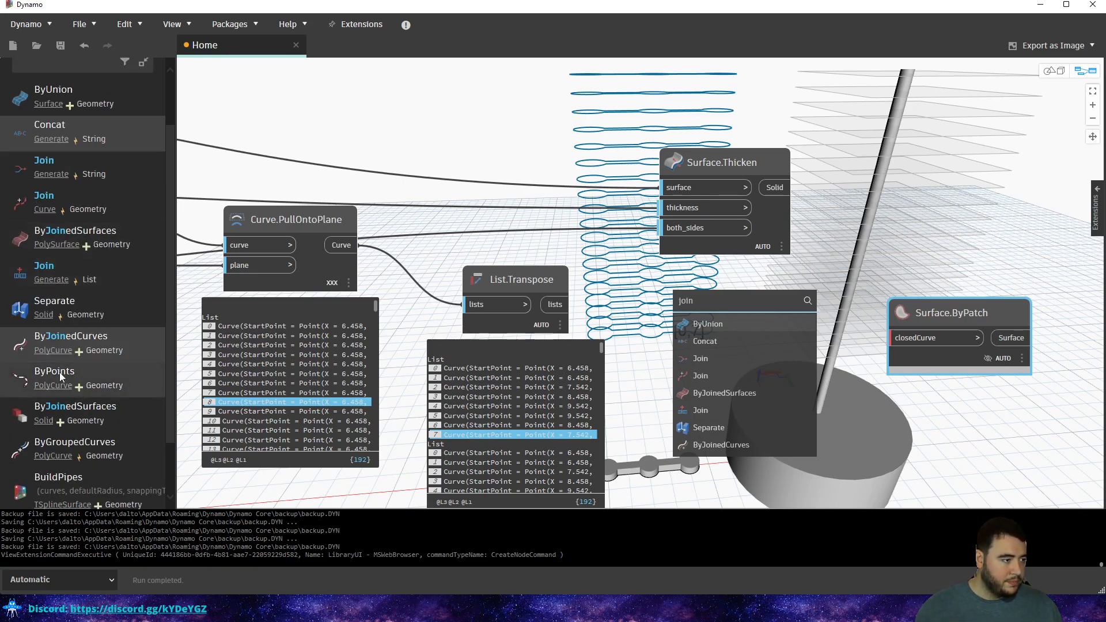
pyautogui.click(115, 344)
pyautogui.click(850, 273)
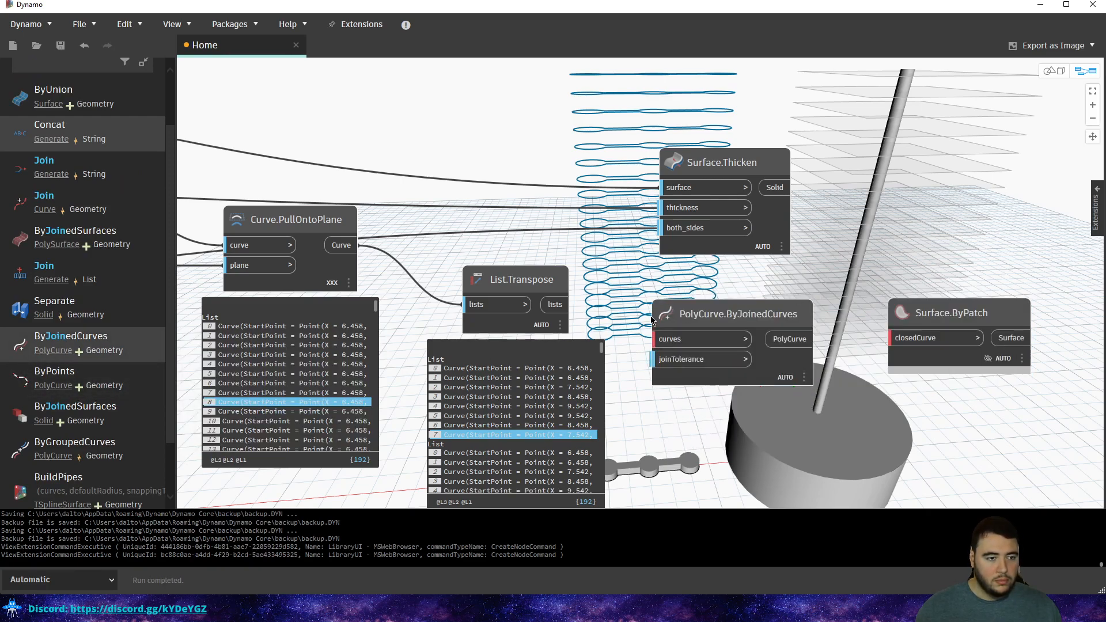
pyautogui.moveTo(684, 314); pyautogui.dragTo(697, 309)
# Wire List.Transpose through PolyCurve.ByJoinedCurves into Surface.ByPatch's closedCurve input.
pyautogui.click(556, 304)
pyautogui.click(708, 334)
pyautogui.click(801, 334)
pyautogui.click(919, 338)
pyautogui.moveTo(900, 295); pyautogui.dragTo(634, 313, button='middle')
pyautogui.click(664, 224)
pyautogui.moveTo(627, 327); pyautogui.dragTo(639, 292)
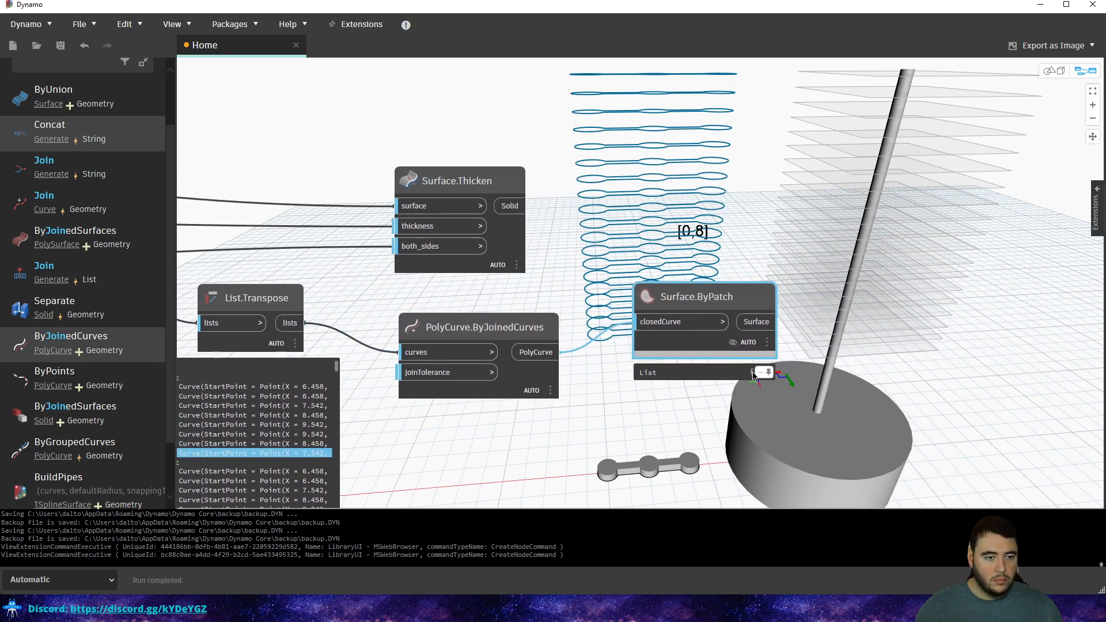
# Toggle Surface.ByPatch's geometry preview off and back on.
pyautogui.rightClick(723, 336)
pyautogui.click(751, 390)
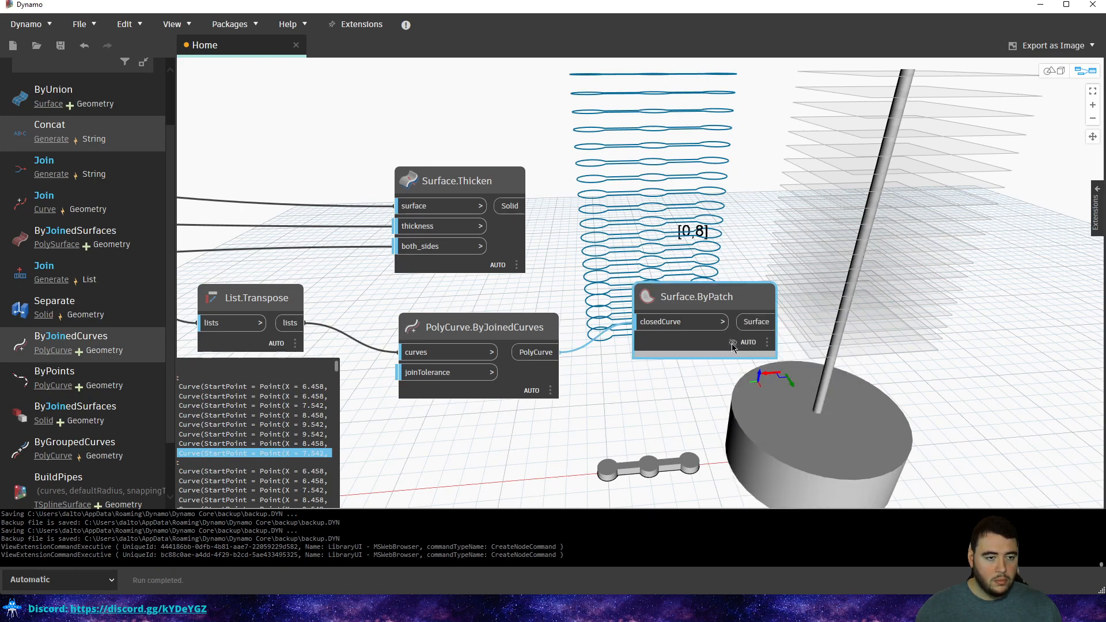
pyautogui.rightClick(708, 344)
pyautogui.click(733, 391)
pyautogui.click(701, 207)
# Move Surface.Thicken right and feed Surface.ByPatch's surfaces into its surface input.
pyautogui.press('Escape')
pyautogui.moveTo(625, 271); pyautogui.dragTo(596, 307, button='middle')
pyautogui.moveTo(654, 310); pyautogui.dragTo(653, 319)
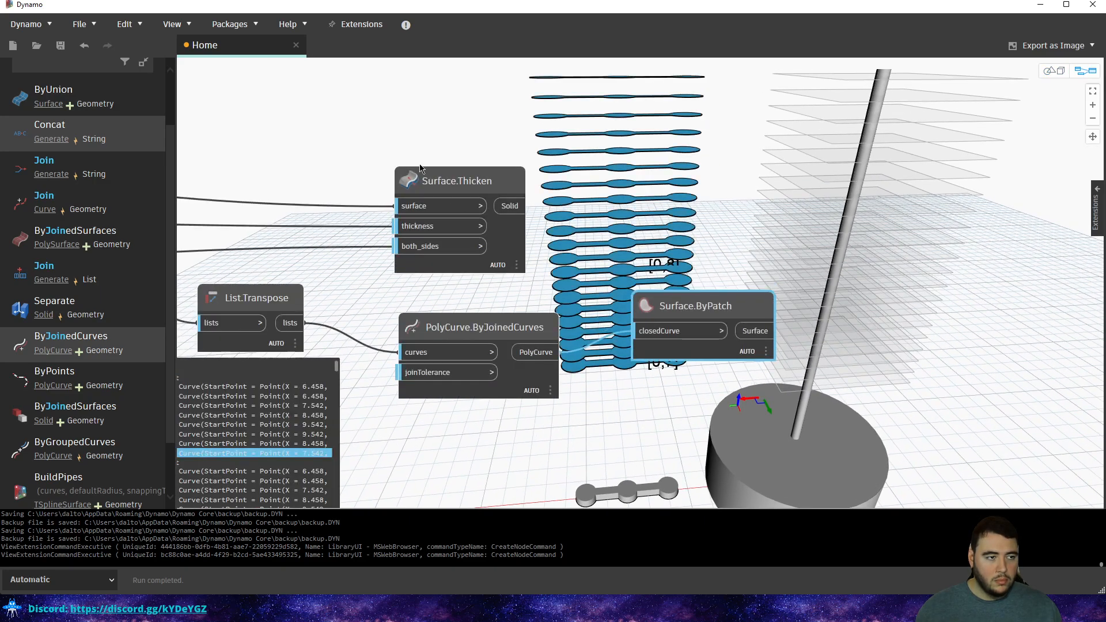
pyautogui.moveTo(423, 171); pyautogui.dragTo(907, 187)
pyautogui.moveTo(756, 331); pyautogui.dragTo(896, 222)
pyautogui.click(750, 215)
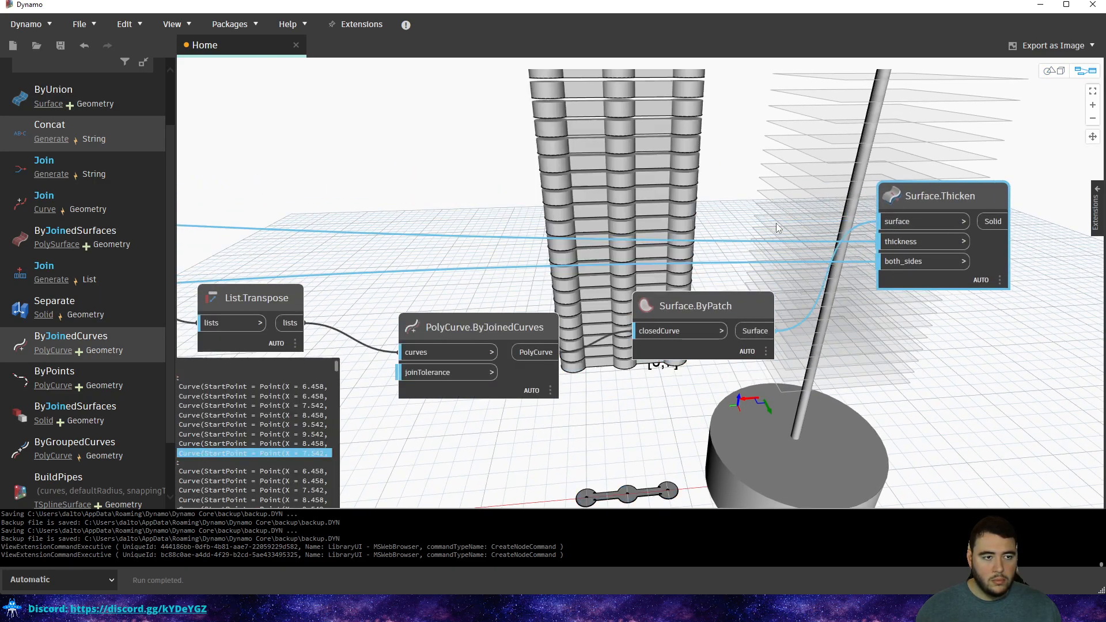
# Orbit the slab tower and pan the graph across to the Cylinder and Base Cylinder groups.
pyautogui.press('Escape')
pyautogui.scroll(-3, 740, 248)
pyautogui.moveTo(756, 235); pyautogui.dragTo(752, 219, button='right')
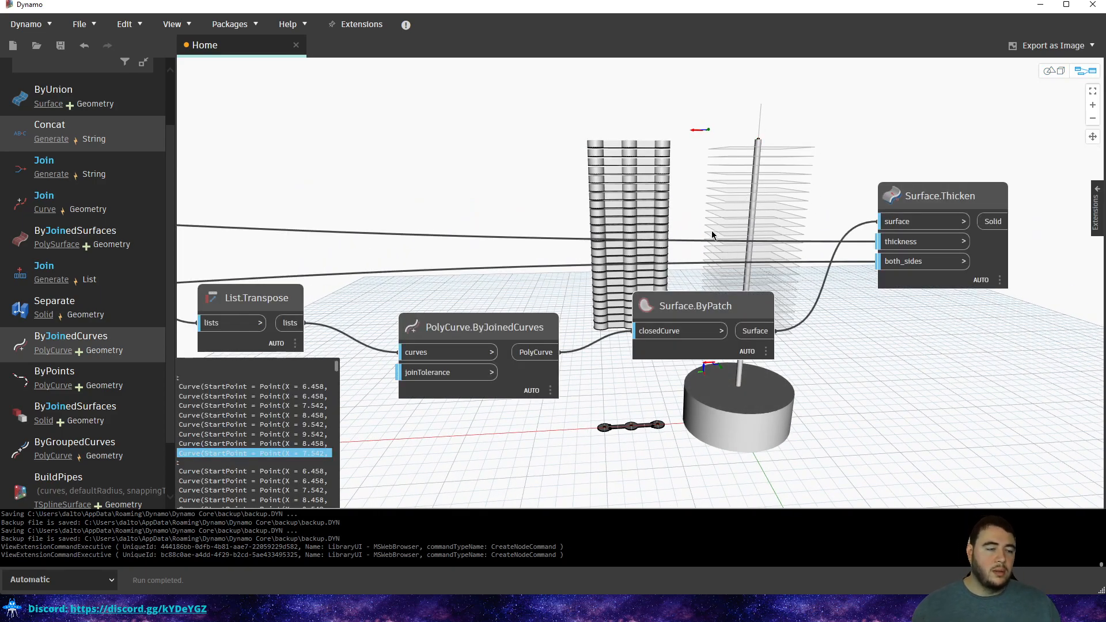
pyautogui.moveTo(654, 264); pyautogui.dragTo(1032, 216, button='middle')
pyautogui.scroll(-4, 1032, 216)
pyautogui.scroll(-2, 669, 259)
pyautogui.moveTo(355, 256)
pyautogui.mouseDown(button='middle')
pyautogui.moveTo(800, 254)
pyautogui.moveTo(974, 295)
pyautogui.mouseUp(button='middle')
pyautogui.moveTo(439, 311)
pyautogui.mouseDown(button='middle')
pyautogui.moveTo(651, 320)
pyautogui.moveTo(843, 305)
pyautogui.mouseUp(button='middle')
pyautogui.moveTo(327, 301); pyautogui.dragTo(610, 287, button='middle')
pyautogui.scroll(6, 374, 230)
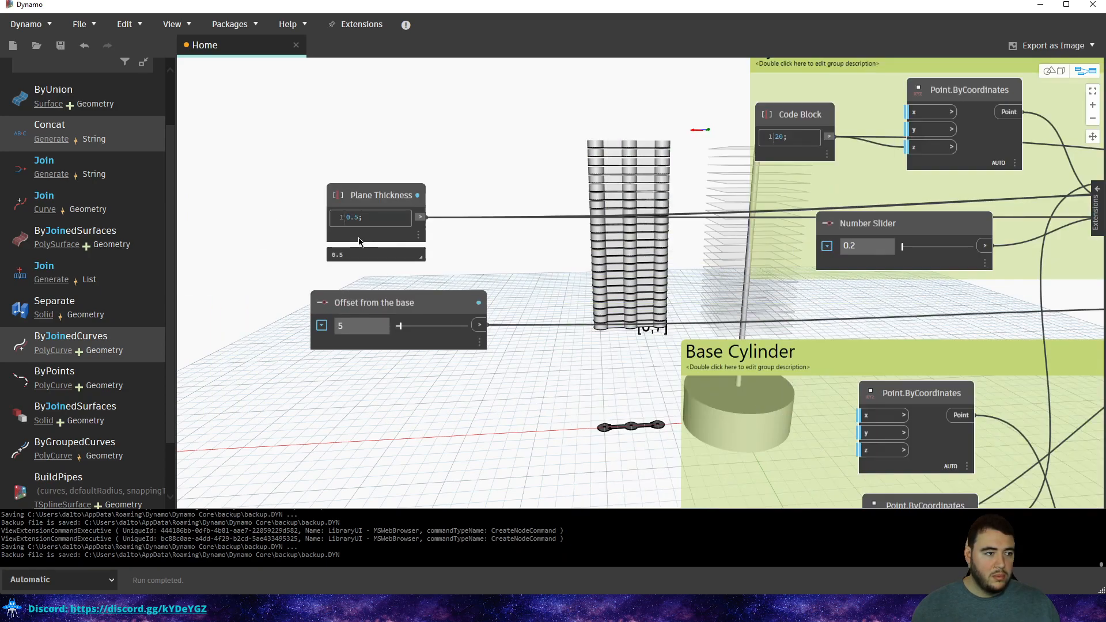
pyautogui.scroll(-6, 536, 247)
pyautogui.moveTo(524, 293); pyautogui.dragTo(266, 330, button='middle')
pyautogui.moveTo(645, 310); pyautogui.dragTo(310, 329, button='middle')
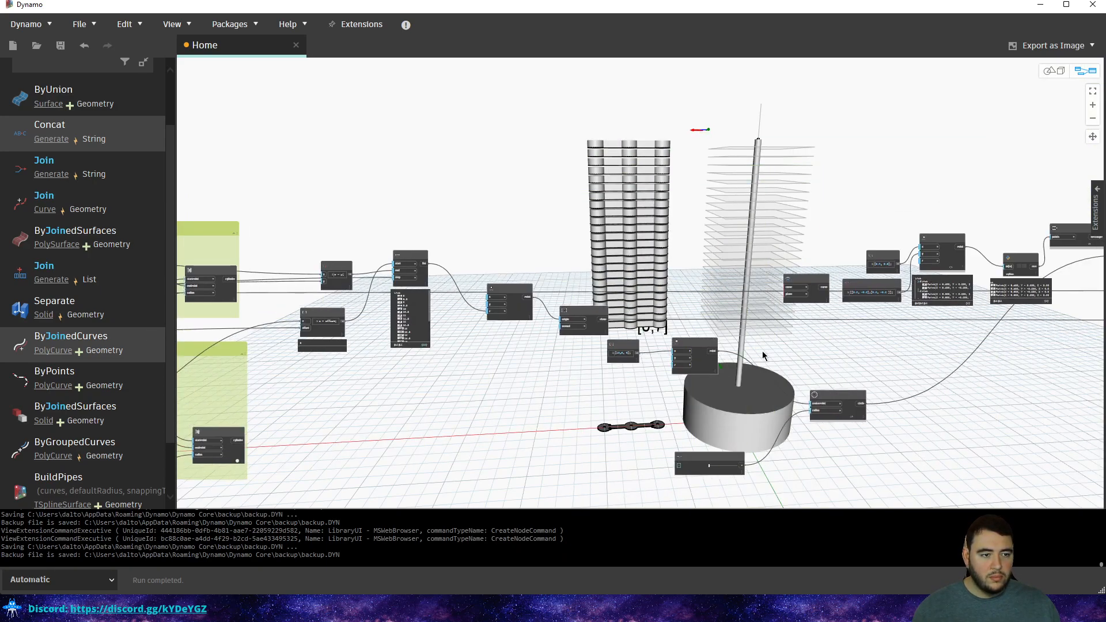
pyautogui.moveTo(863, 372); pyautogui.dragTo(576, 360, button='middle')
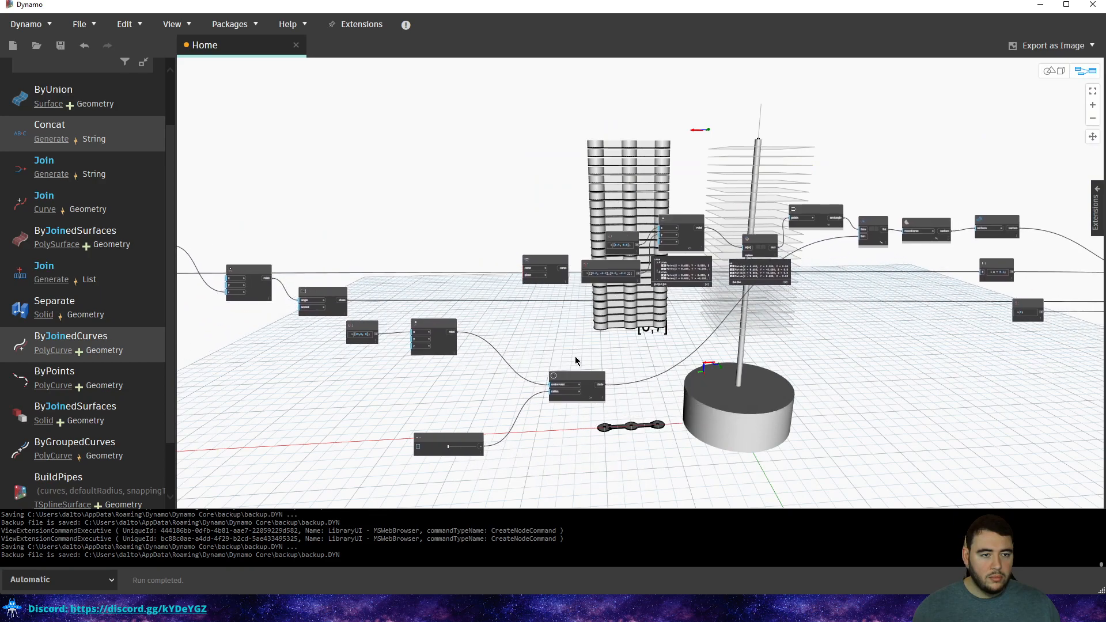
pyautogui.scroll(5, 784, 332)
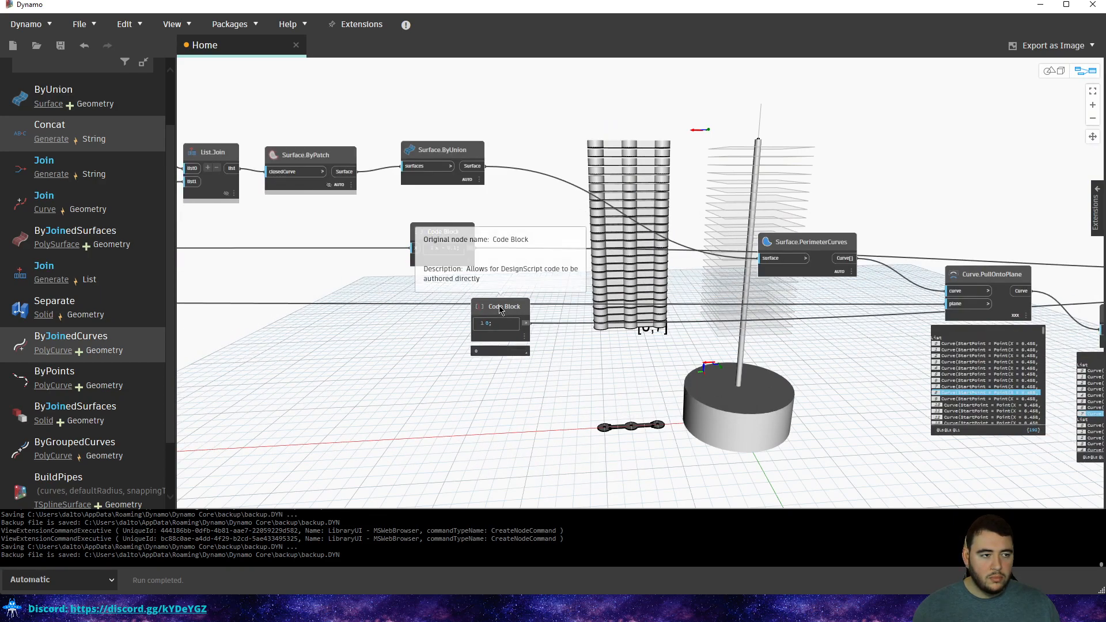
pyautogui.moveTo(799, 301); pyautogui.dragTo(735, 324, button='middle')
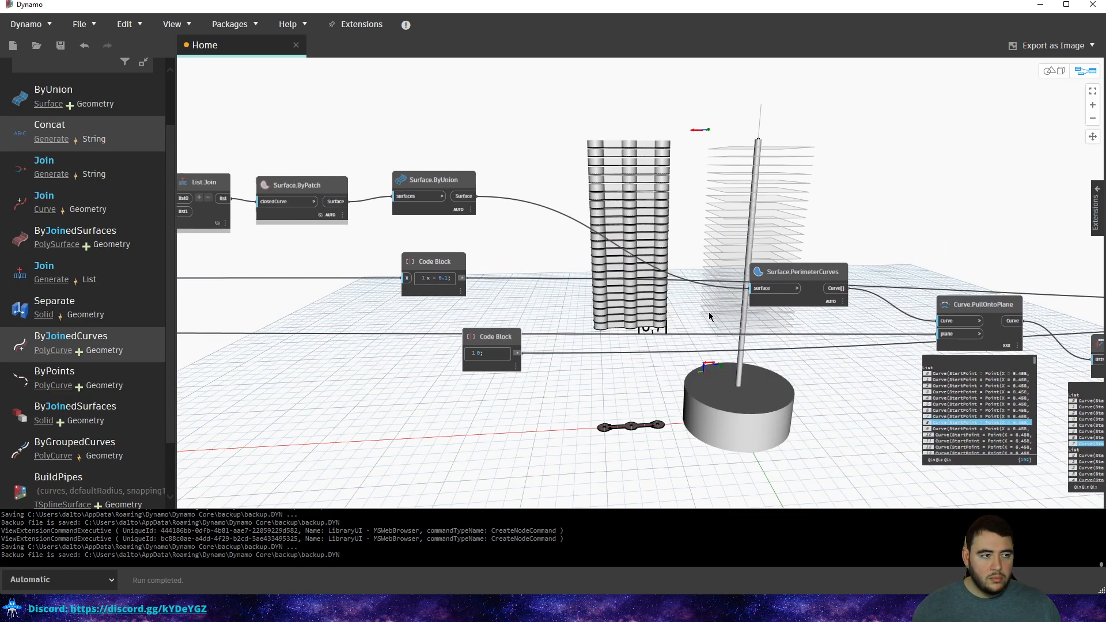
# Drag the x - 0.1 Code Block up and right out of its original spot.
pyautogui.moveTo(432, 263); pyautogui.dragTo(731, 92)
pyautogui.moveTo(885, 204); pyautogui.dragTo(482, 225, button='middle')
pyautogui.moveTo(669, 266); pyautogui.dragTo(427, 202, button='middle')
pyautogui.scroll(-1, 429, 208)
pyautogui.scroll(-3, 382, 210)
pyautogui.moveTo(356, 201); pyautogui.dragTo(707, 257, button='middle')
pyautogui.moveTo(617, 228); pyautogui.dragTo(808, 241, button='middle')
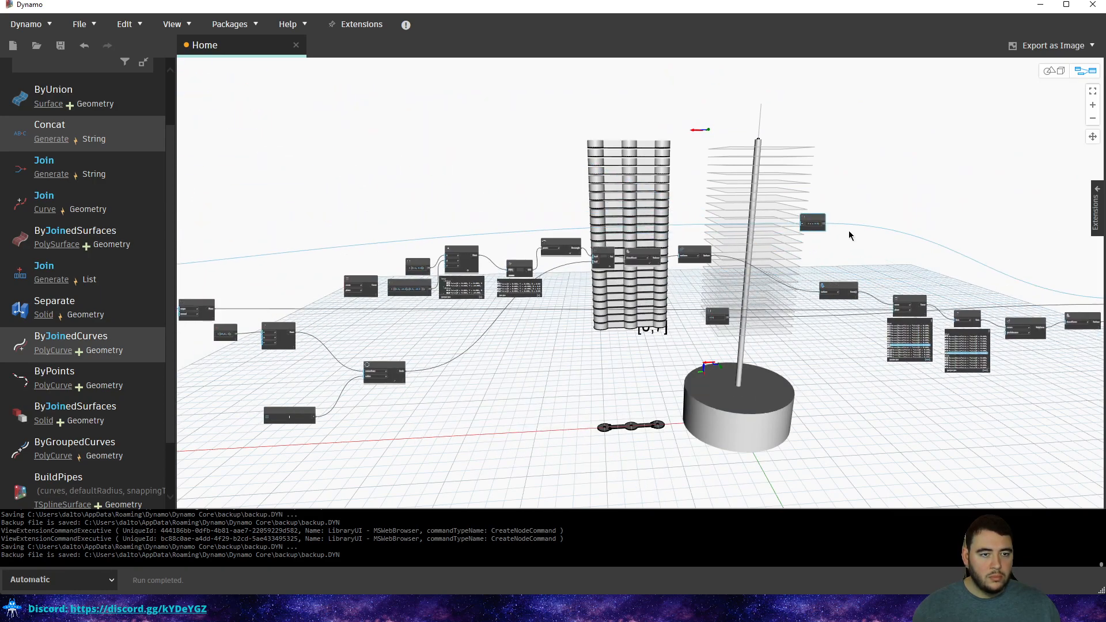
# Bring the x - 0.1 Code Block back left and place it beside Plane Thickness.
pyautogui.moveTo(818, 219); pyautogui.dragTo(311, 200)
pyautogui.moveTo(381, 217); pyautogui.dragTo(844, 239, button='middle')
pyautogui.moveTo(774, 219); pyautogui.dragTo(198, 273)
pyautogui.moveTo(236, 258); pyautogui.dragTo(586, 249, button='middle')
pyautogui.scroll(4, 559, 261)
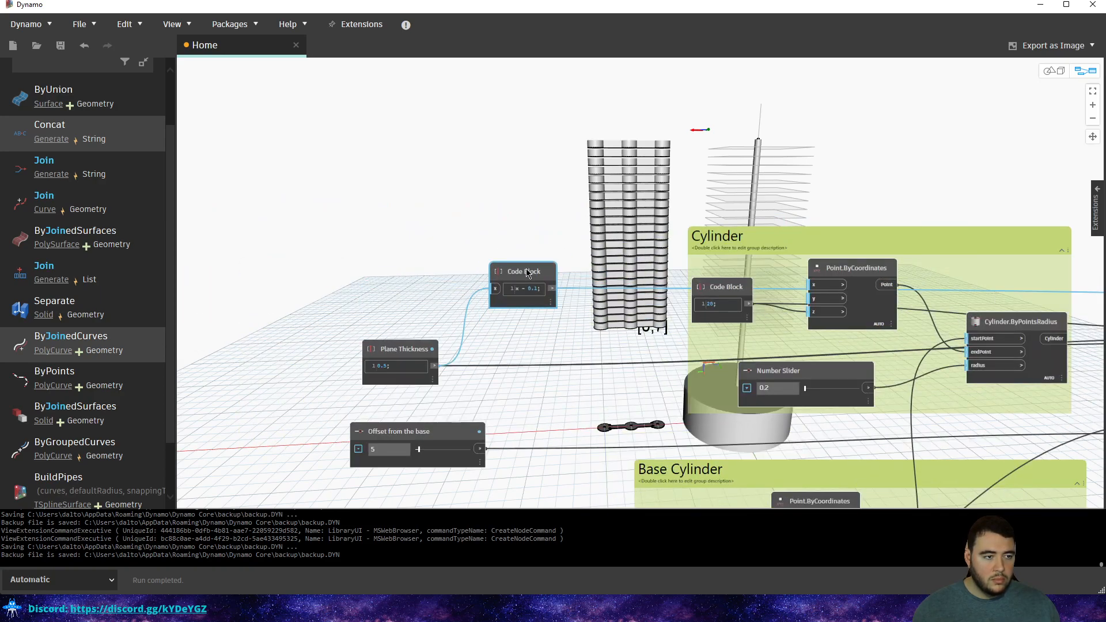
pyautogui.moveTo(521, 273); pyautogui.dragTo(469, 259)
pyautogui.scroll(2, 432, 309)
pyautogui.moveTo(374, 354); pyautogui.dragTo(613, 325, button='middle')
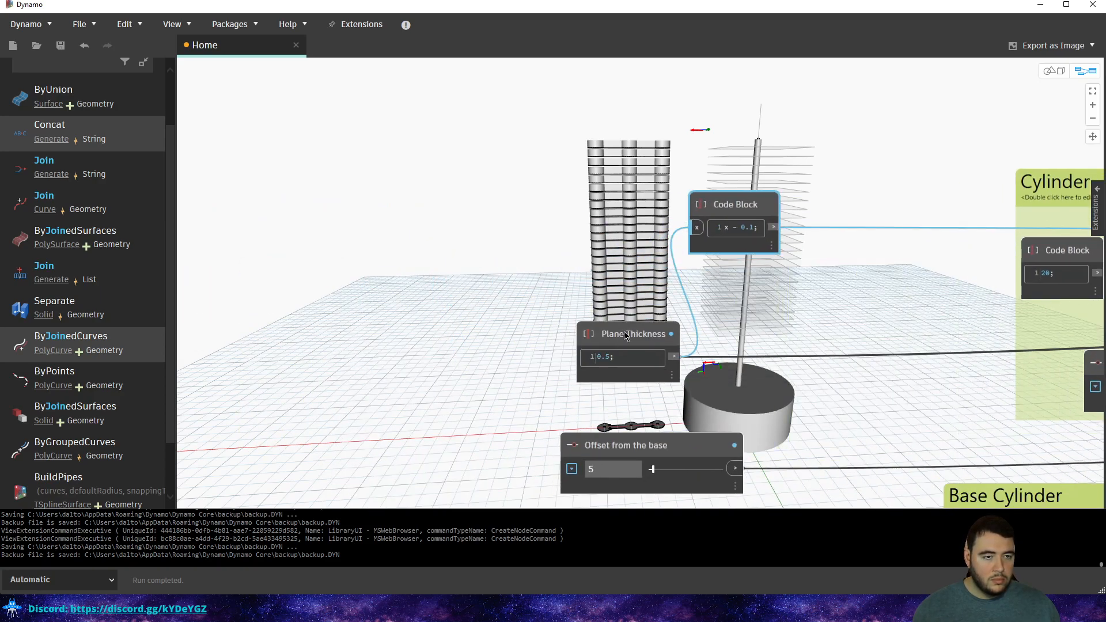
pyautogui.scroll(1, 629, 332)
# Rename the code block node to Thickness.
pyautogui.doubleClick(749, 183)
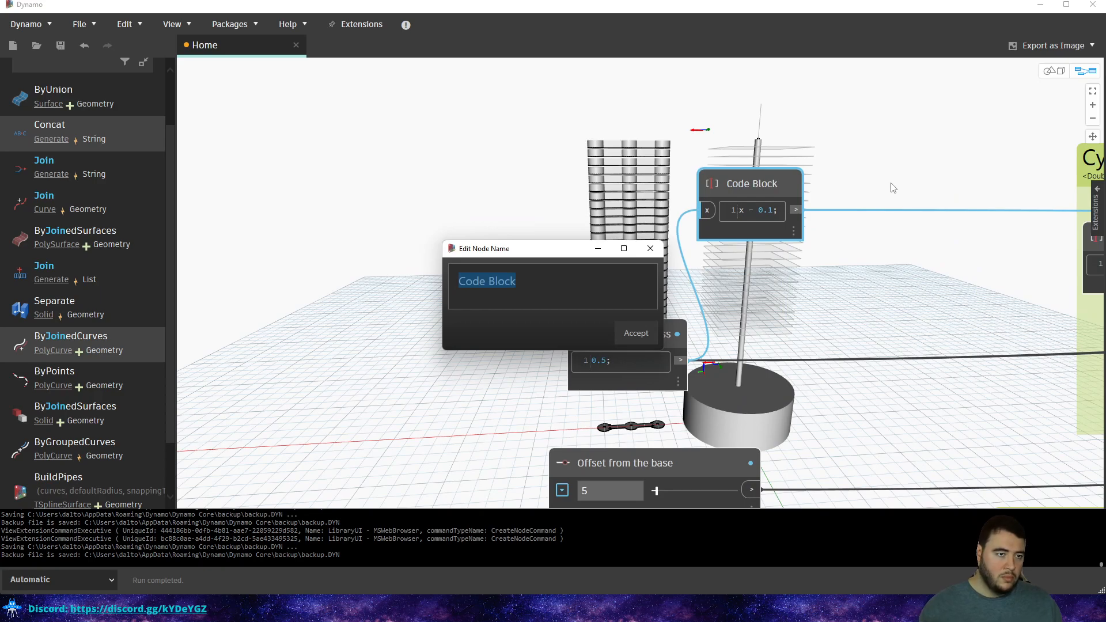
pyautogui.write('S')
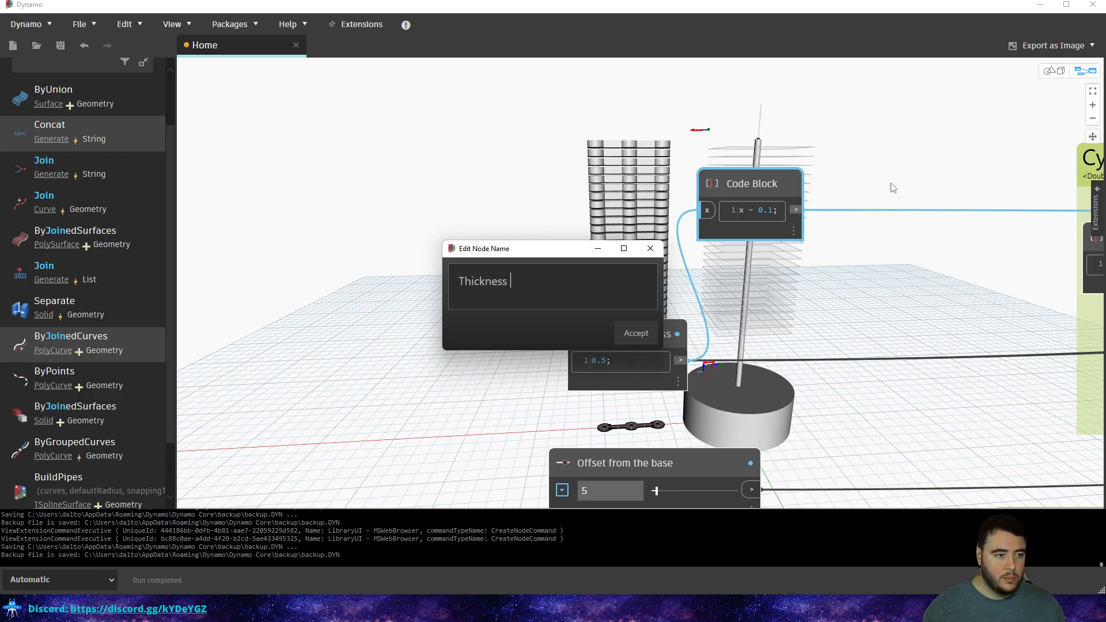
pyautogui.click(636, 333)
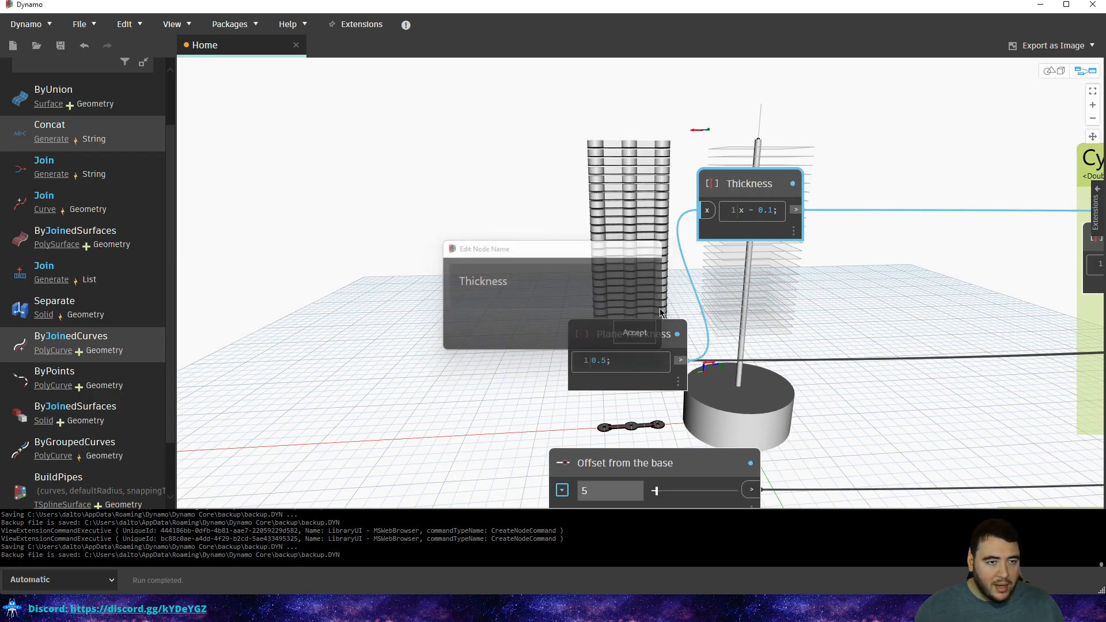
# Try subtracting 0.05, then 0.04, in the Thickness expression.
pyautogui.click(775, 211)
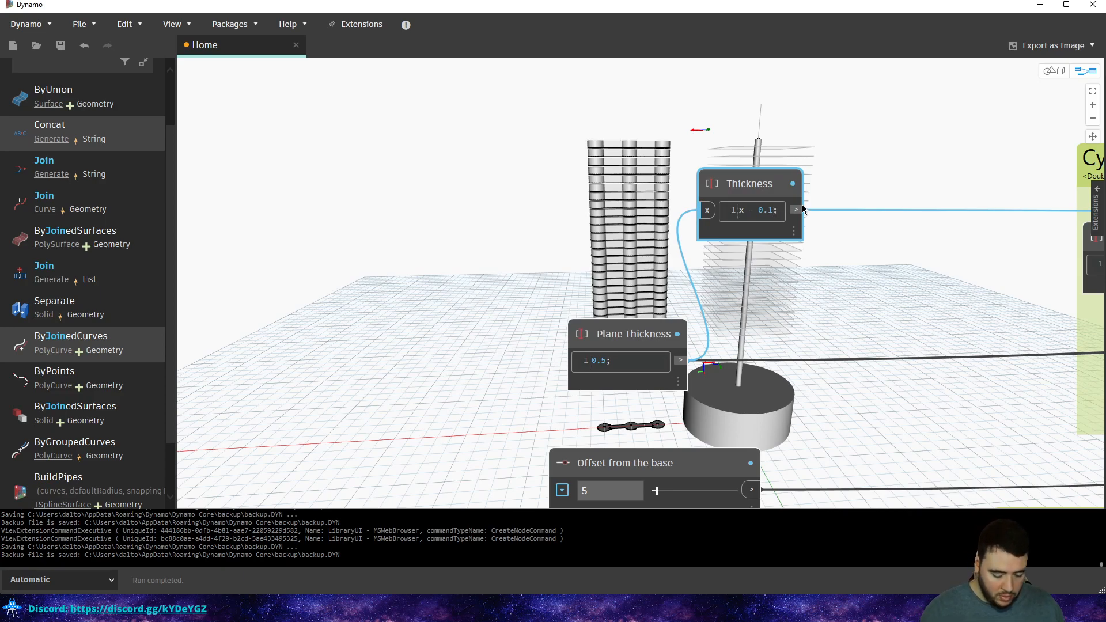
pyautogui.press('BackSpace')
pyautogui.write('0')
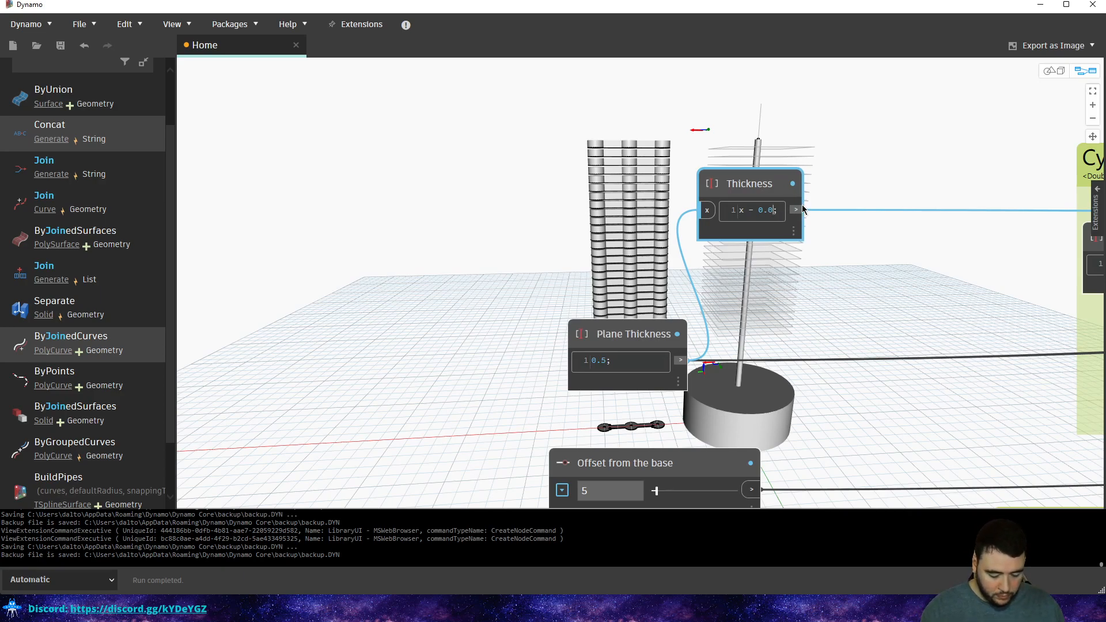
pyautogui.write('5')
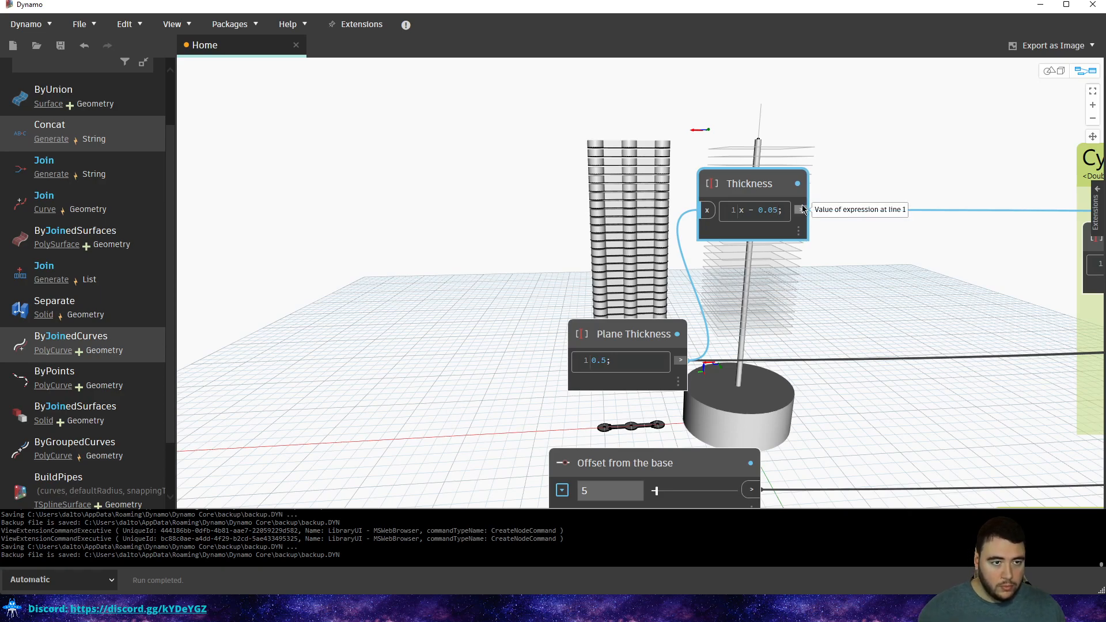
pyautogui.click(902, 200)
pyautogui.click(775, 210)
pyautogui.press('BackSpace')
pyautogui.write('4')
pyautogui.click(789, 140)
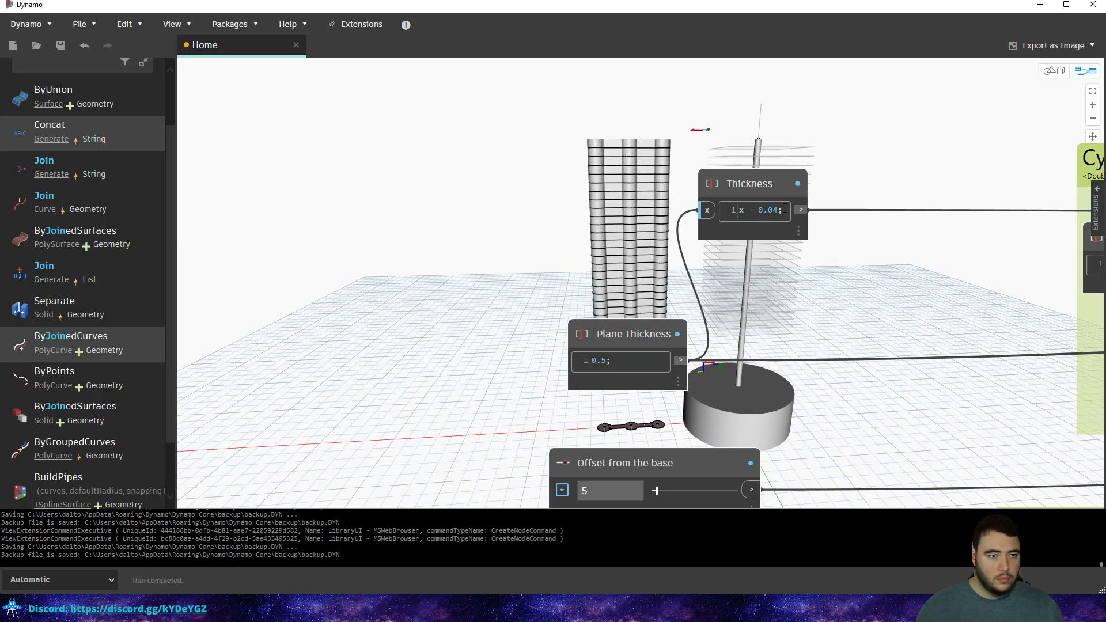
# Step Thickness through x - 0.1 and x - 0.2 to x - 0.3, and set Plane Thickness to 0.4.
pyautogui.press('BackSpace')
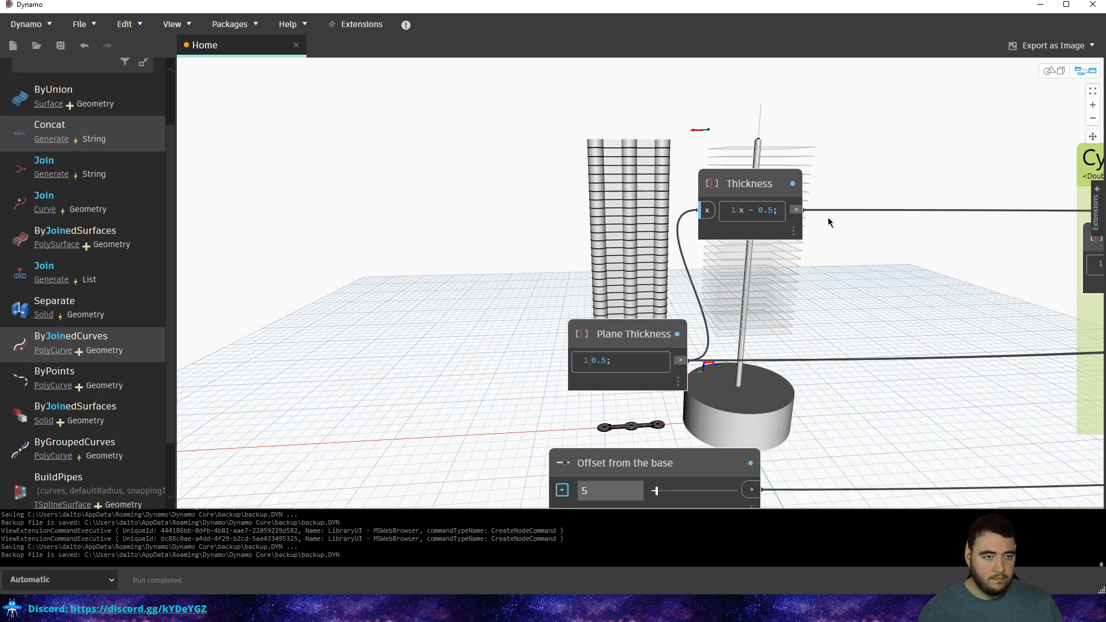
pyautogui.press('BackSpace')
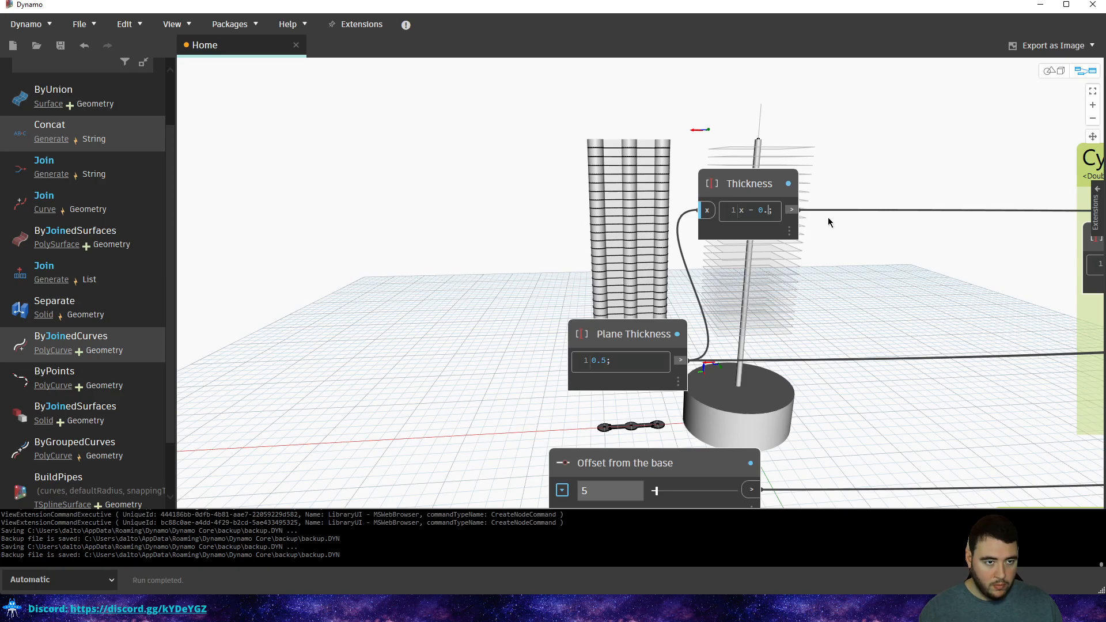
pyautogui.write('1')
pyautogui.click(834, 150)
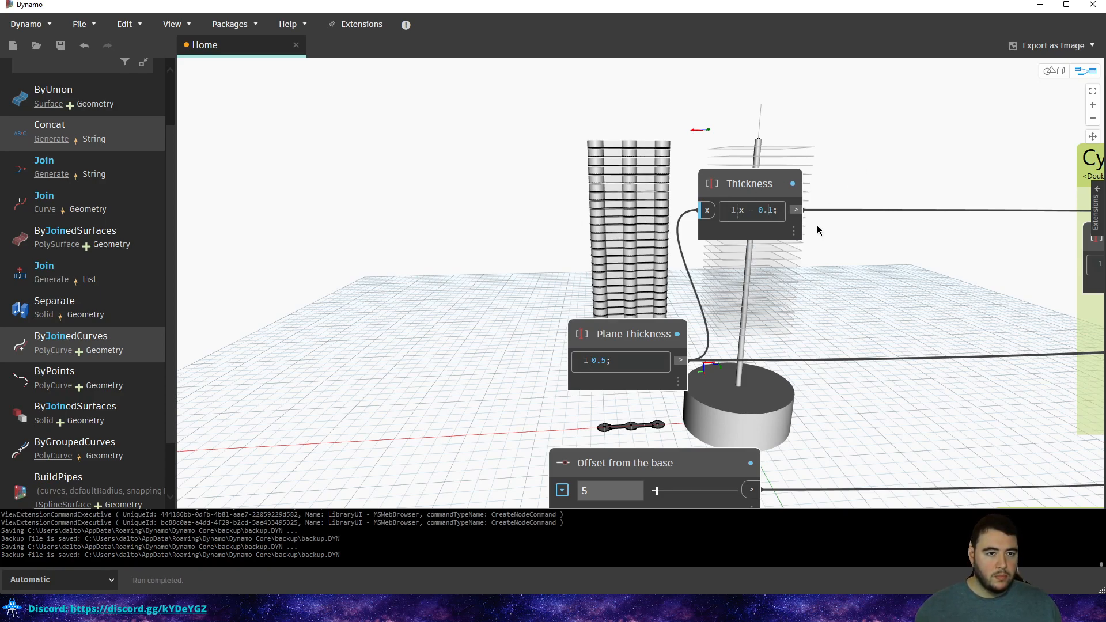
pyautogui.click(869, 153)
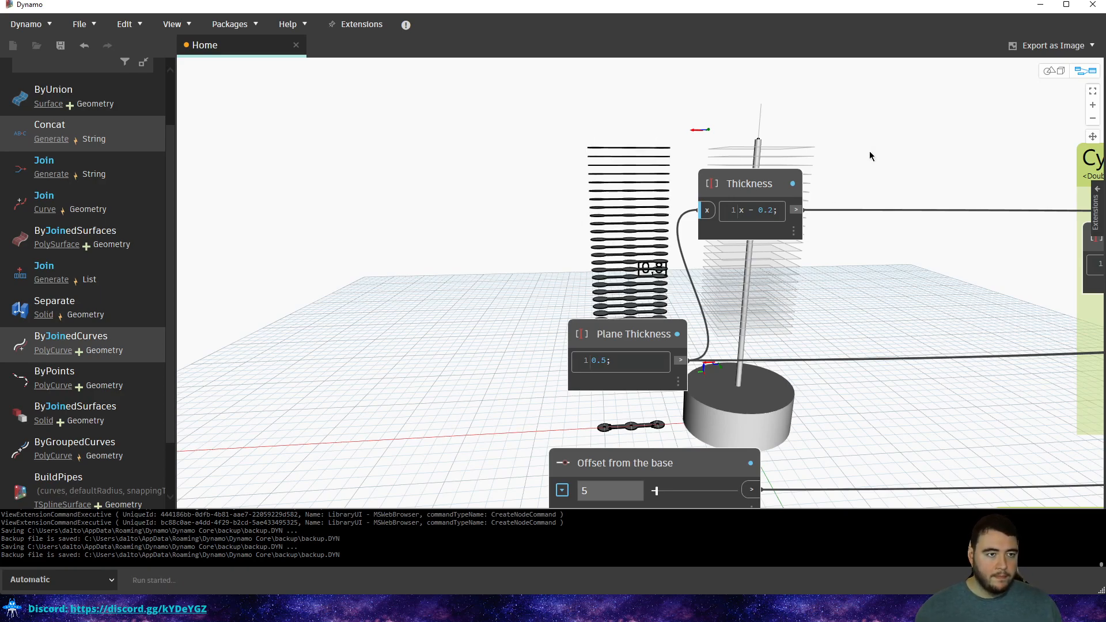
pyautogui.click(776, 220)
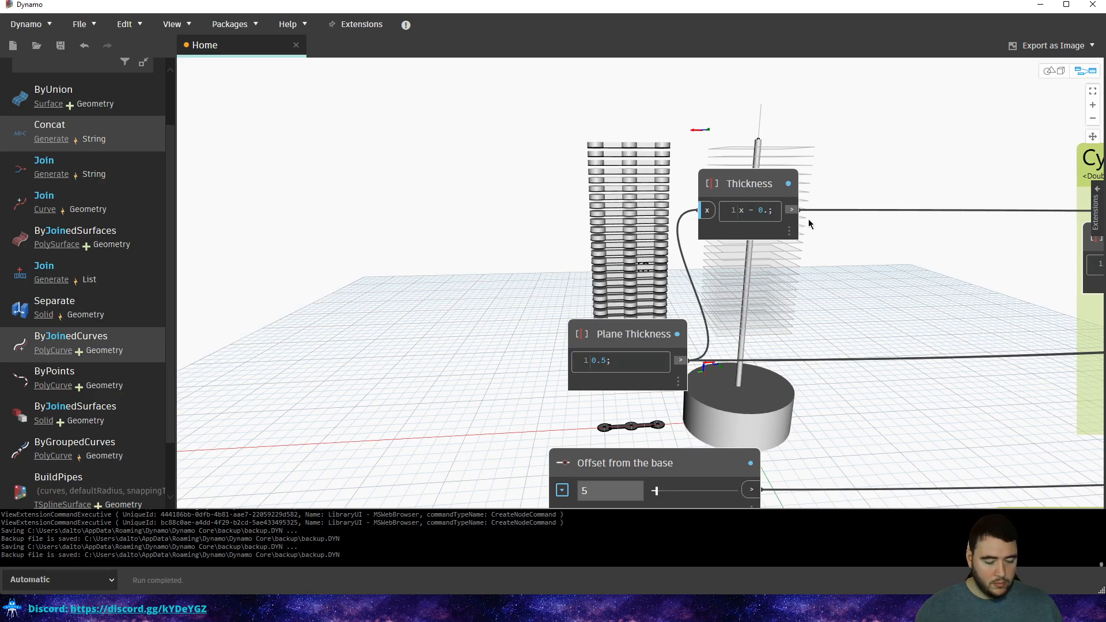
pyautogui.press('Delete')
pyautogui.write('3')
pyautogui.click(885, 141)
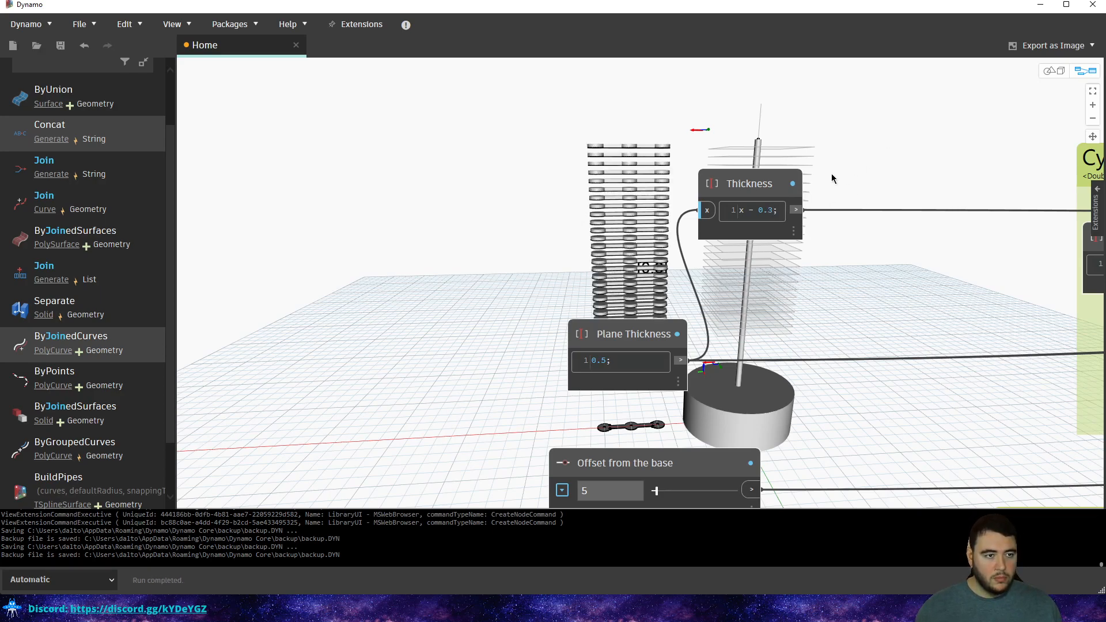
pyautogui.click(600, 360)
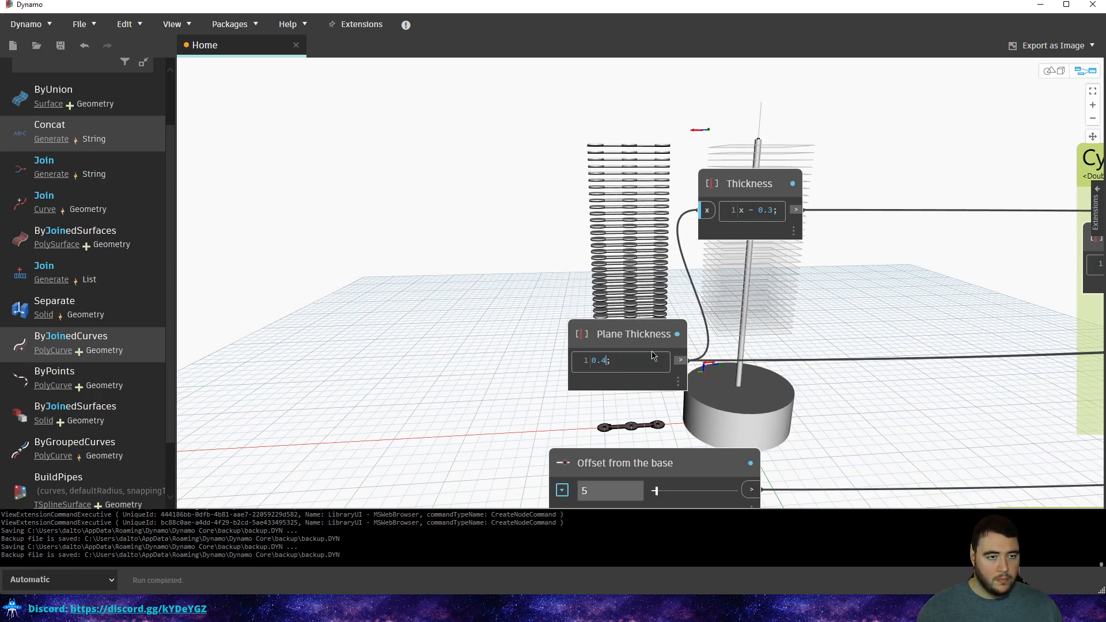
pyautogui.moveTo(663, 210); pyautogui.dragTo(570, 304, button='middle')
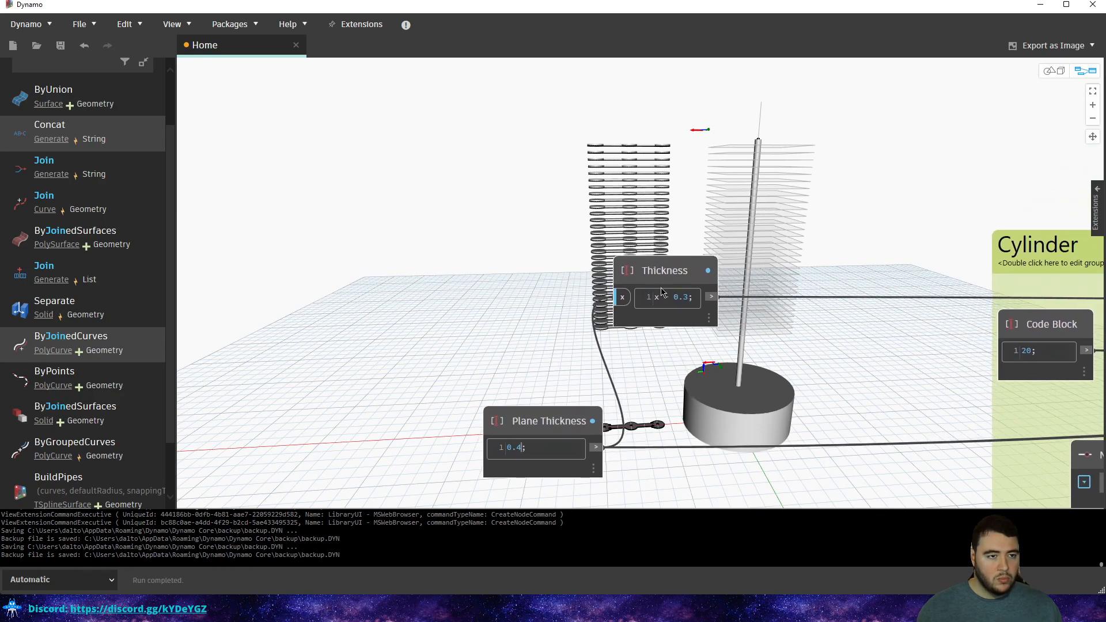
# Disconnect the input wire from Thickness's x port.
pyautogui.moveTo(644, 287)
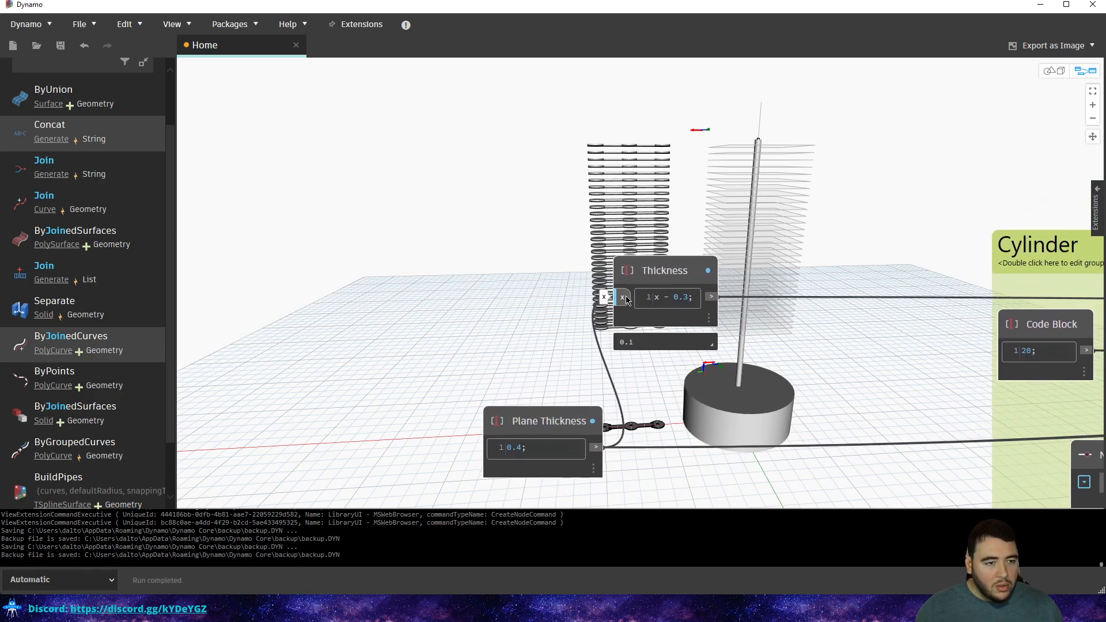
pyautogui.click(626, 300)
pyautogui.click(558, 318)
pyautogui.moveTo(634, 272); pyautogui.dragTo(541, 240)
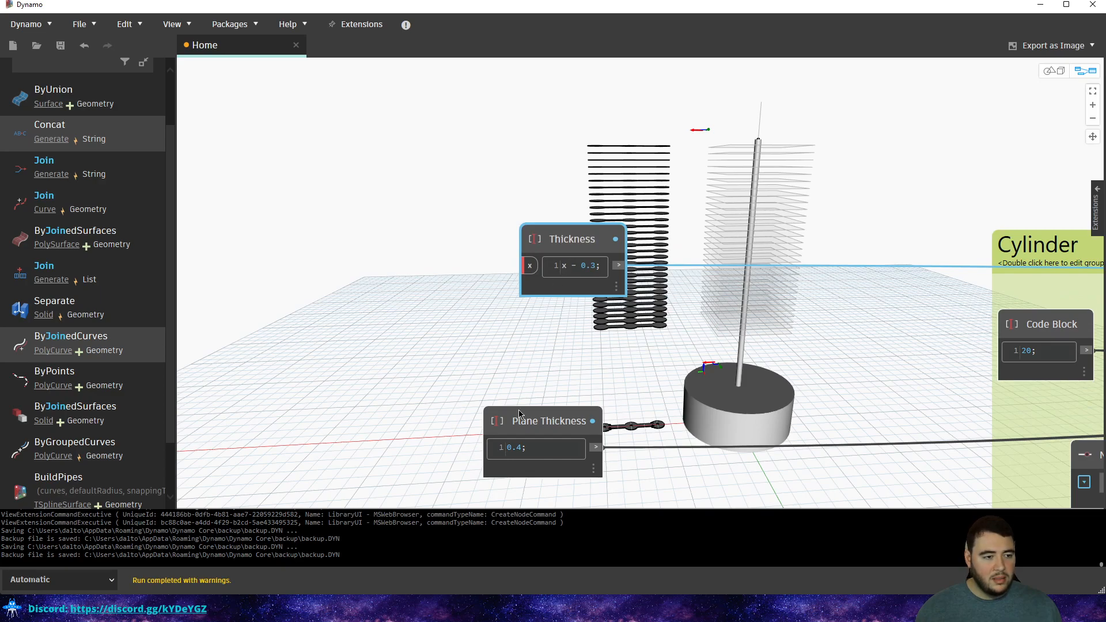
pyautogui.scroll(2, 534, 403)
pyautogui.moveTo(532, 396); pyautogui.dragTo(636, 356, button='middle')
pyautogui.scroll(-2, 609, 307)
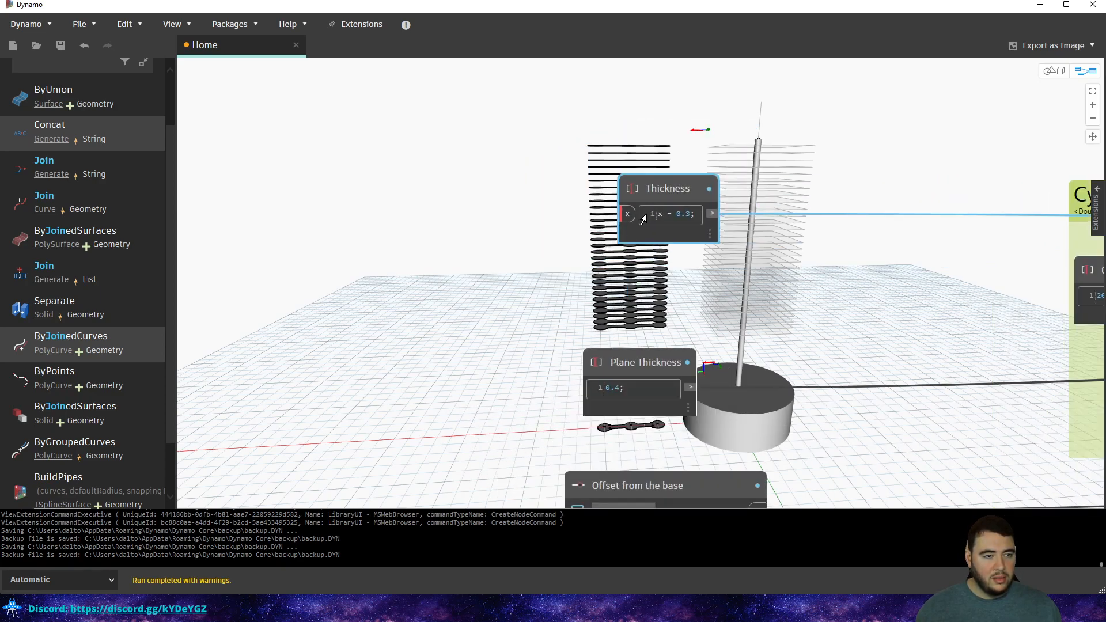
pyautogui.click(496, 228)
# Replace the Thickness code with a constant 0.2 and set Plane Thickness to 0.3.
pyautogui.scroll(2, 629, 210)
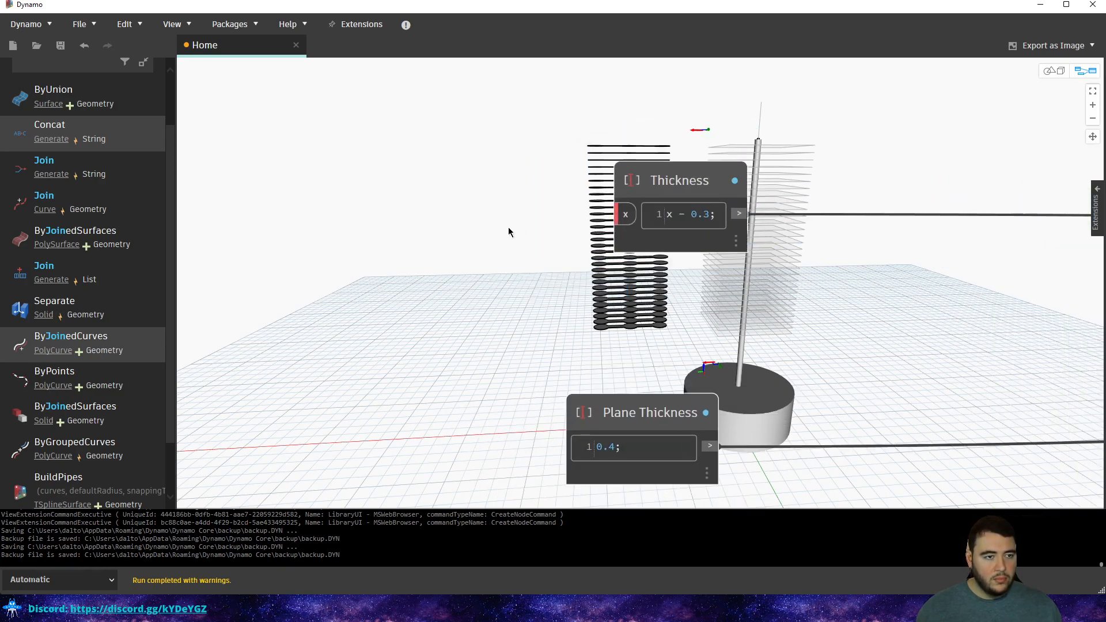
pyautogui.moveTo(668, 215); pyautogui.dragTo(710, 214)
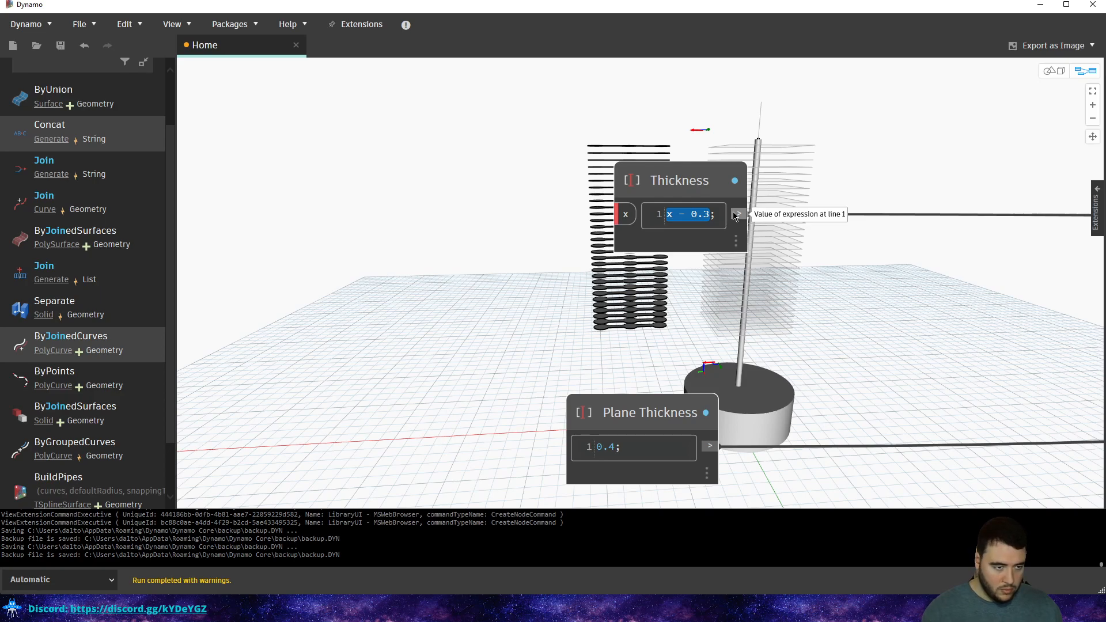
pyautogui.write('0')
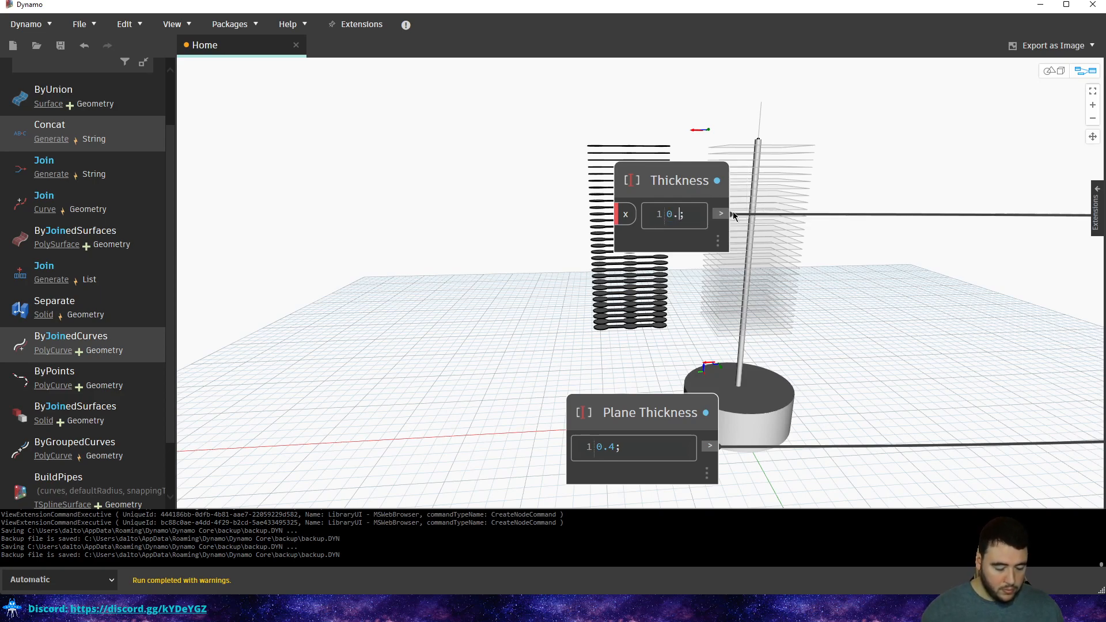
pyautogui.click(868, 171)
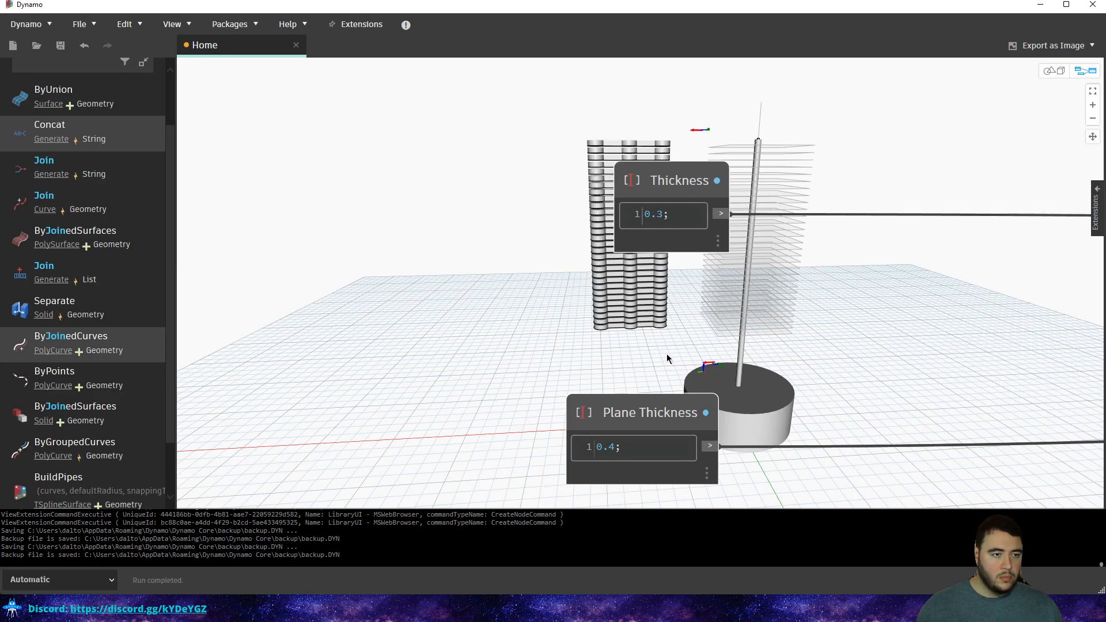
pyautogui.click(611, 448)
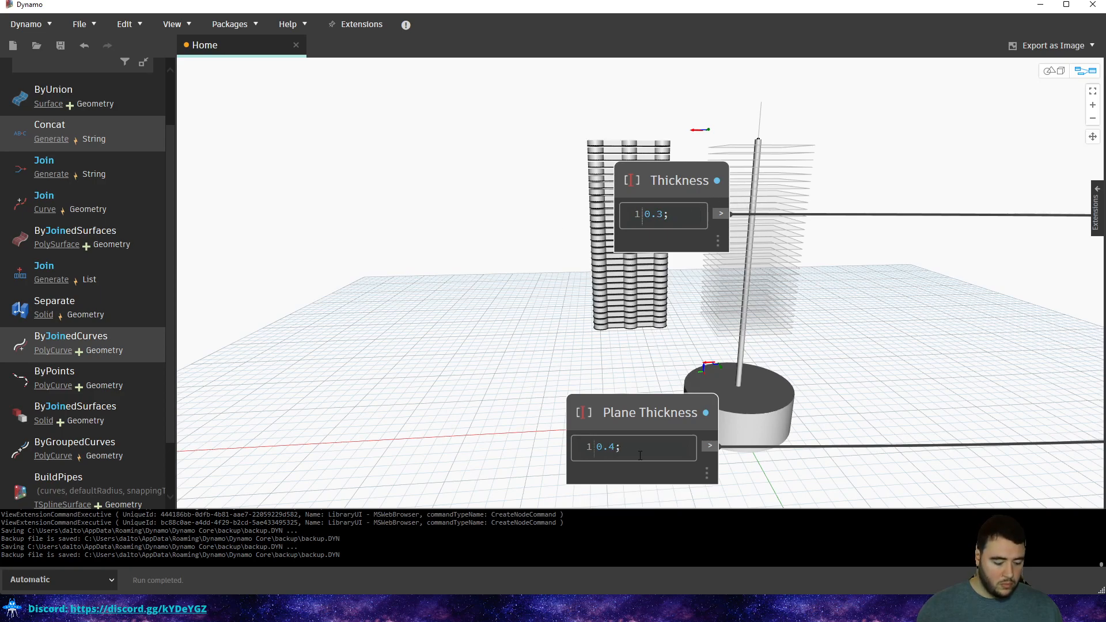
pyautogui.click(719, 255)
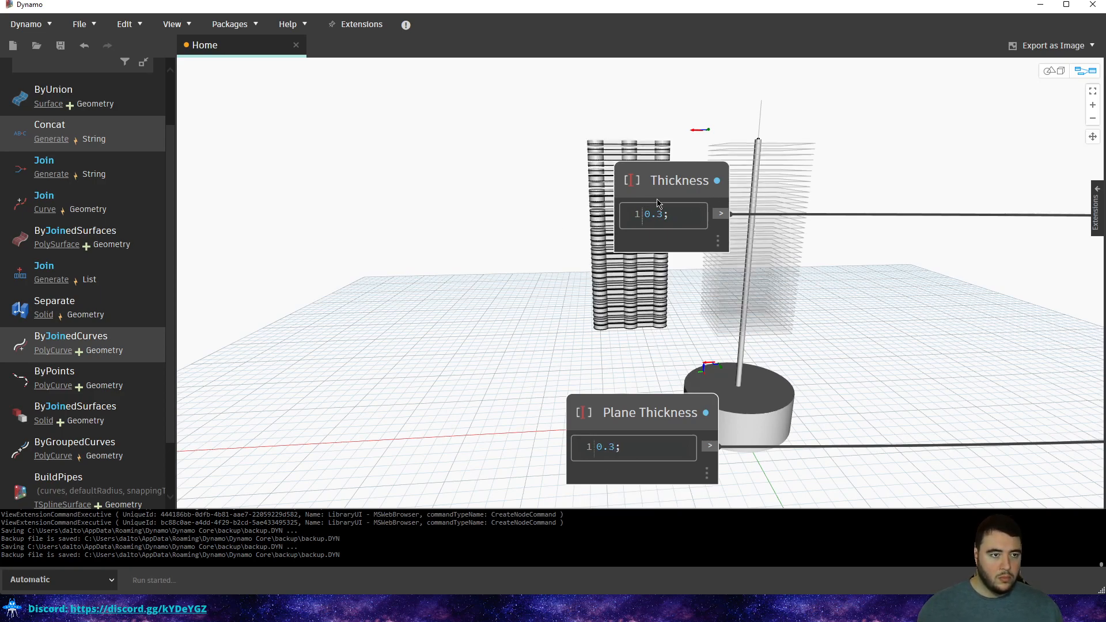
pyautogui.doubleClick(659, 214)
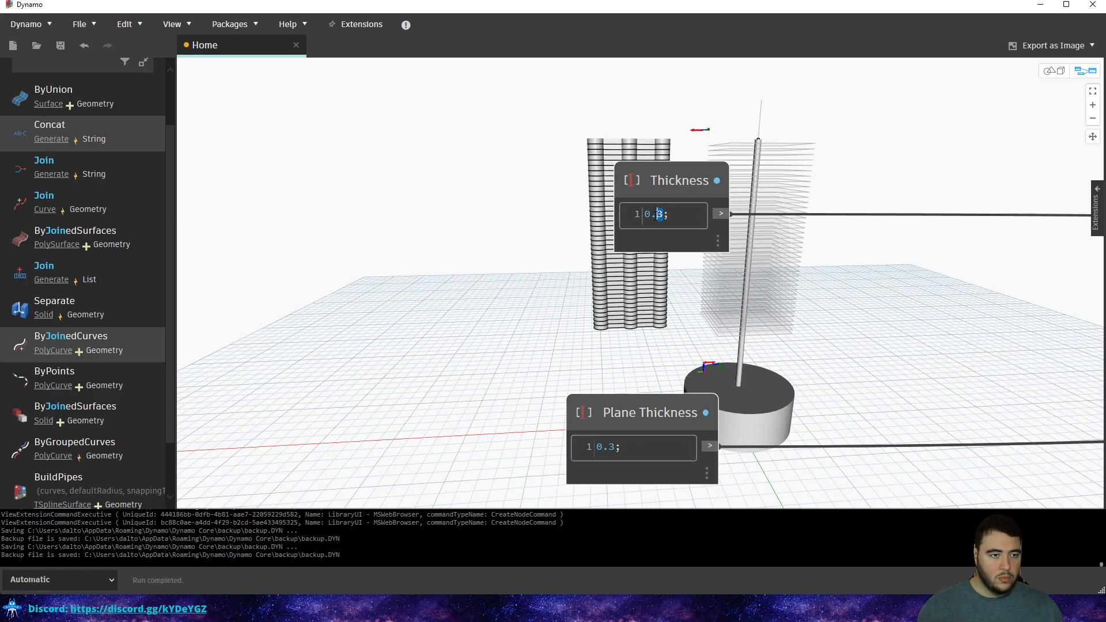
pyautogui.write('2')
pyautogui.click(720, 250)
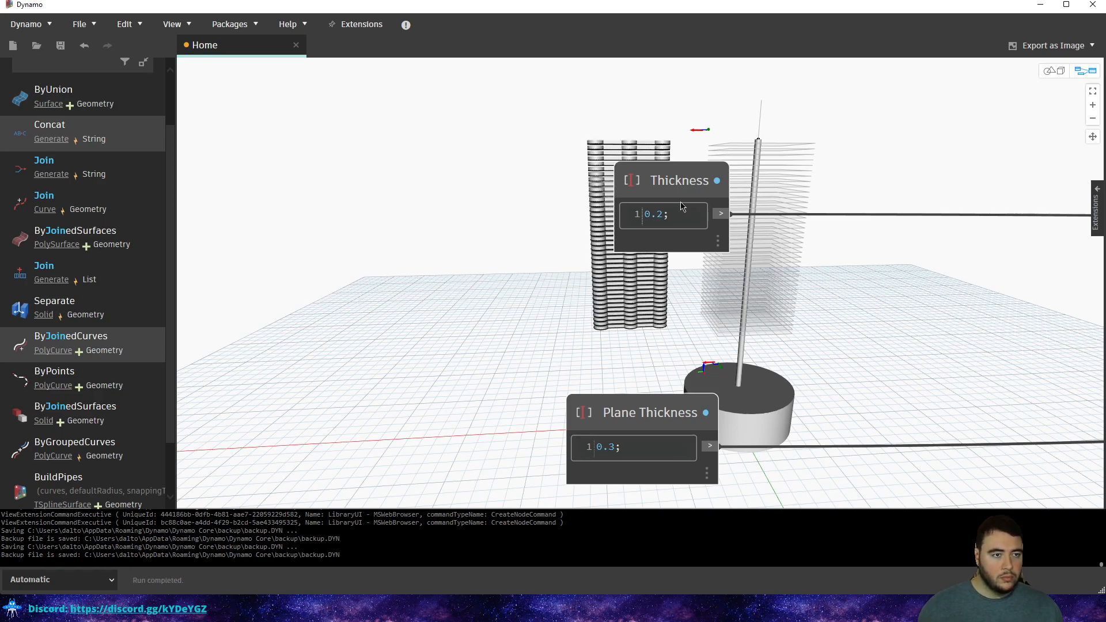
# Orbit the 3D preview to inspect the thinner slabs at the top of the tower.
pyautogui.moveTo(658, 206)
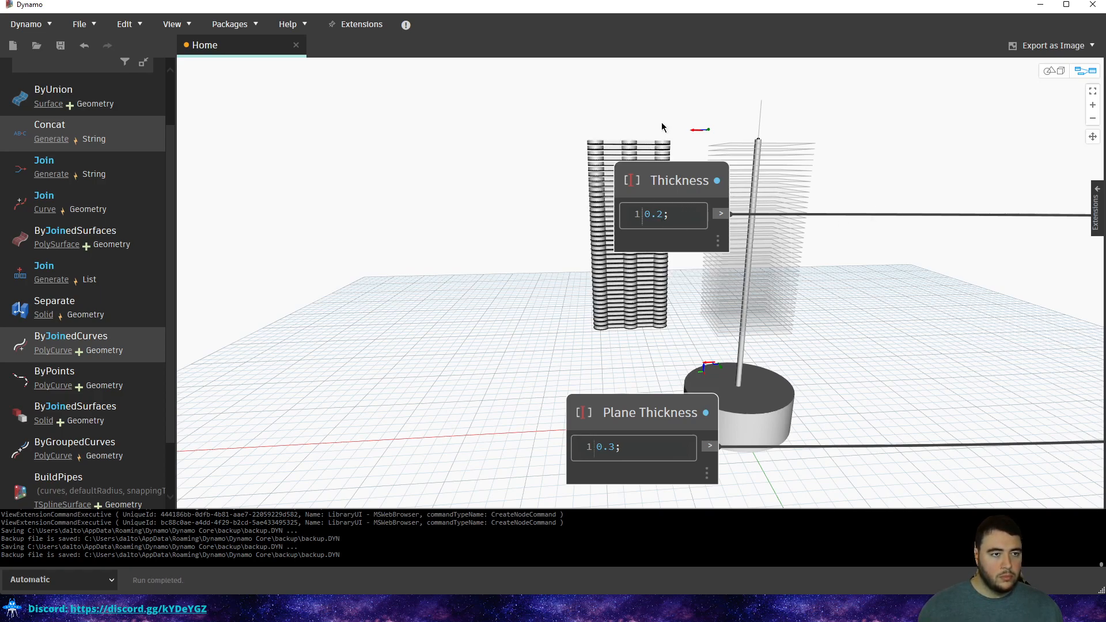
pyautogui.hotkey('ctrl', 'b')
pyautogui.scroll(3, 628, 134)
pyautogui.moveTo(646, 197); pyautogui.dragTo(647, 304, button='middle')
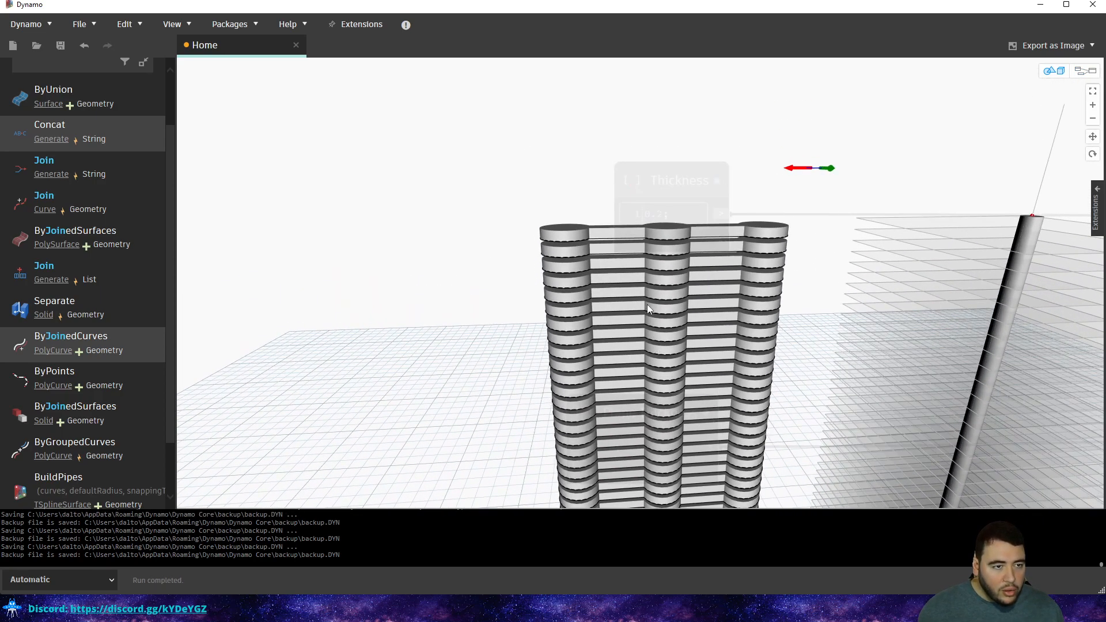
pyautogui.moveTo(609, 252); pyautogui.dragTo(624, 269, button='right')
pyautogui.hotkey('ctrl', 'b')
# Pan and zoom across the graph to find the Range, Plane and stray Curve.PullOntoPlane nodes.
pyautogui.scroll(-4, 643, 228)
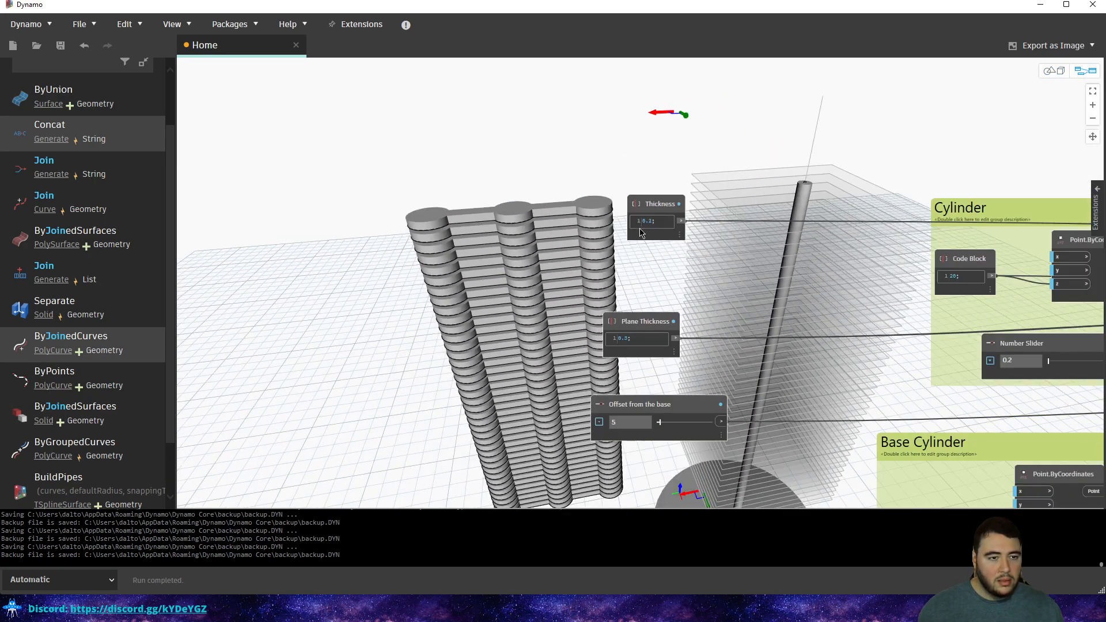
pyautogui.hotkey('ctrl', 'b')
pyautogui.scroll(-6, 468, 233)
pyautogui.hotkey('ctrl', 'b')
pyautogui.moveTo(887, 288); pyautogui.dragTo(370, 244, button='middle')
pyautogui.moveTo(928, 287); pyautogui.dragTo(600, 247, button='middle')
pyautogui.moveTo(673, 297); pyautogui.dragTo(539, 292, button='middle')
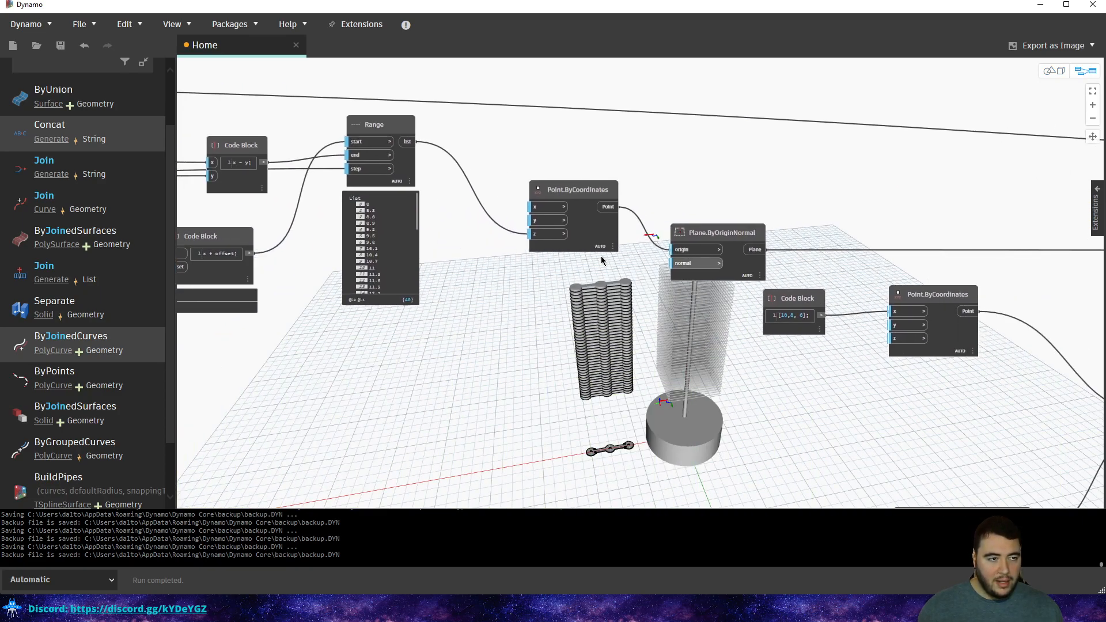
pyautogui.moveTo(658, 261); pyautogui.dragTo(986, 307, button='middle')
pyautogui.moveTo(421, 254); pyautogui.dragTo(461, 262, button='middle')
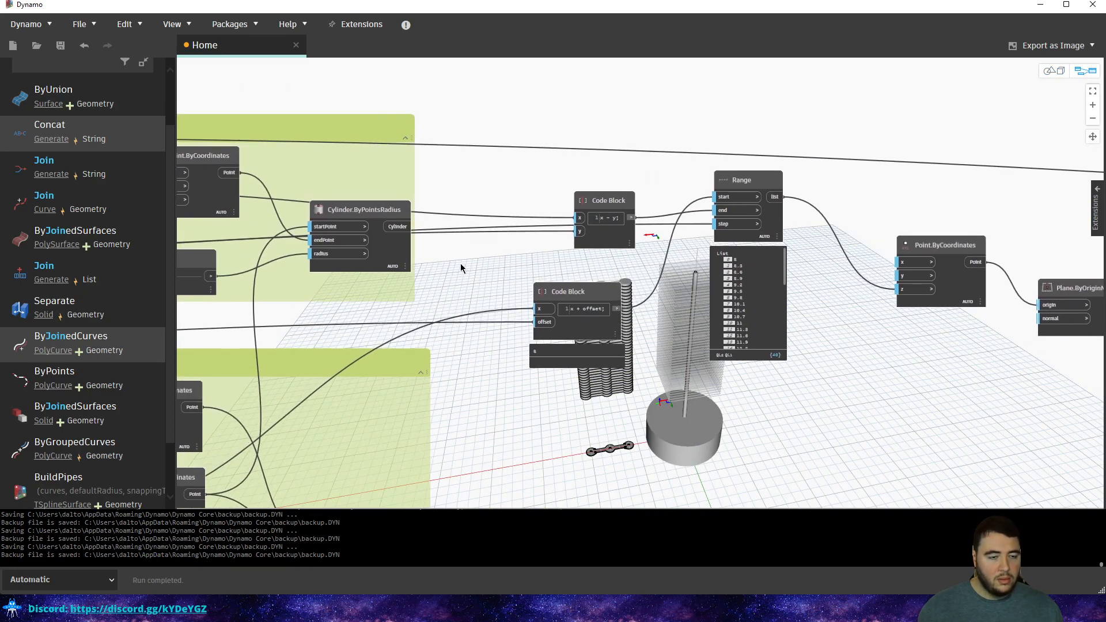
pyautogui.scroll(-3, 553, 281)
pyautogui.scroll(-3, 553, 280)
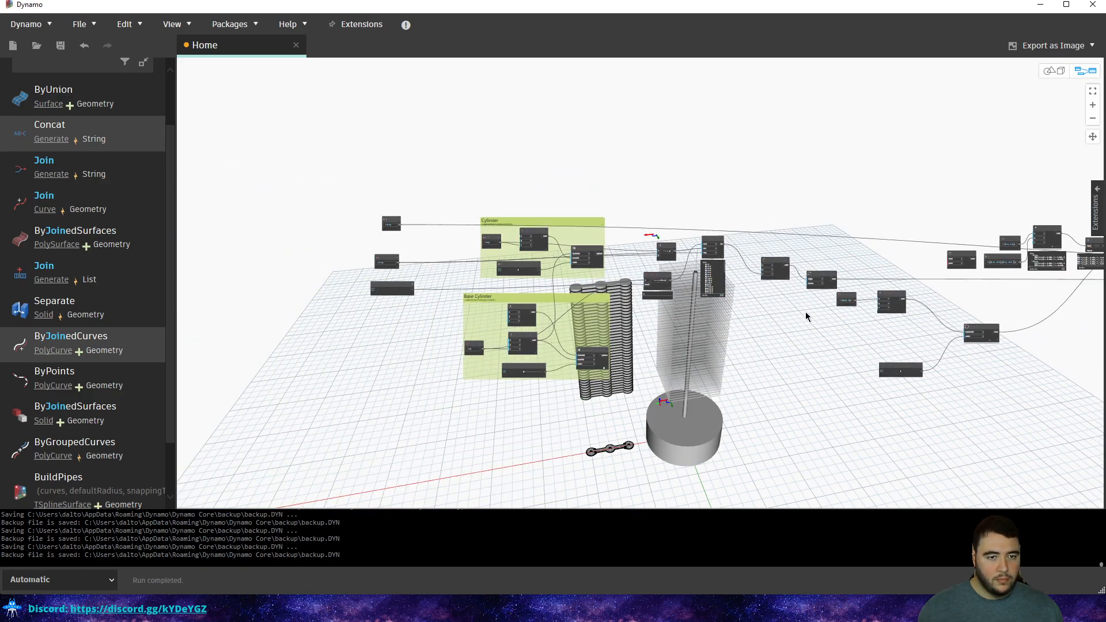
pyautogui.scroll(-3, 533, 259)
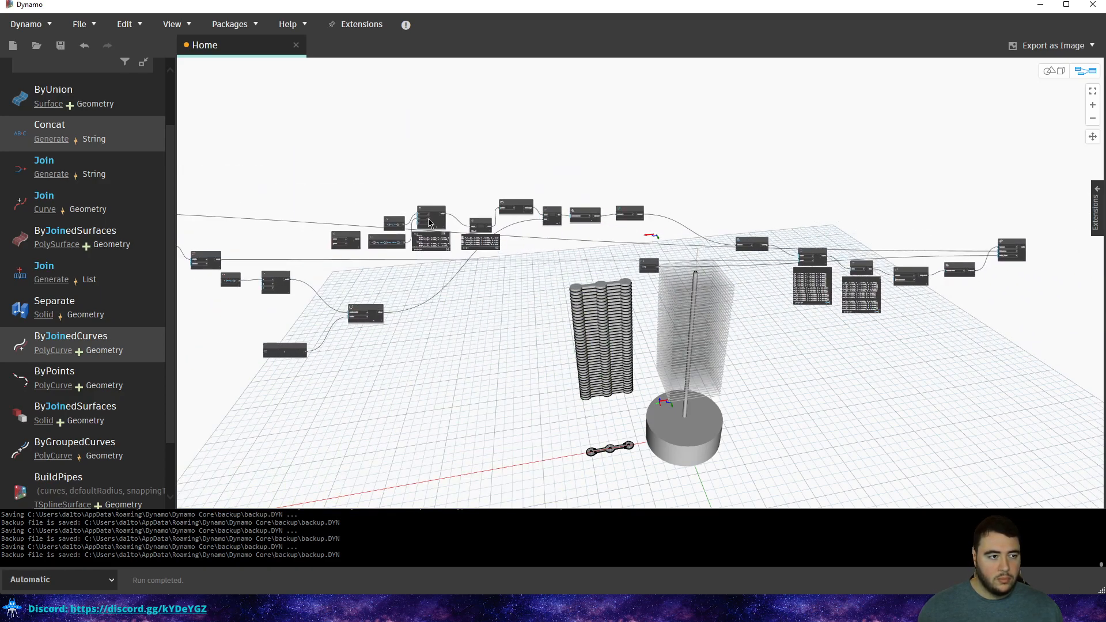
pyautogui.scroll(3, 438, 229)
pyautogui.moveTo(321, 222); pyautogui.dragTo(456, 204, button='middle')
pyautogui.scroll(-1, 612, 181)
pyautogui.scroll(3, 528, 202)
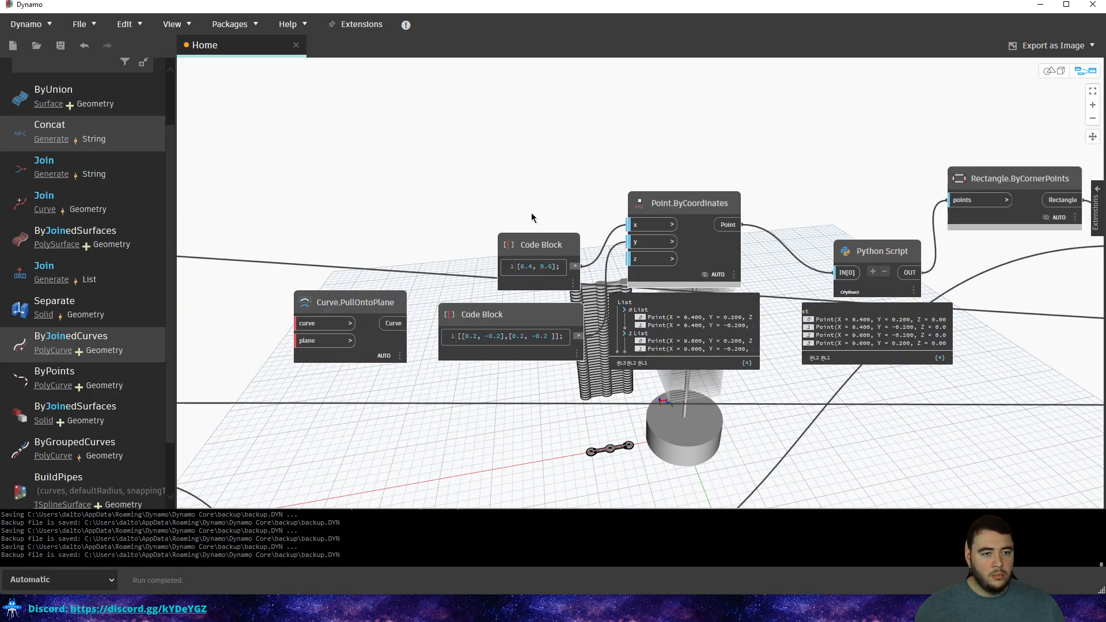
# Delete the unconnected Curve.PullOntoPlane node.
pyautogui.moveTo(464, 289); pyautogui.dragTo(555, 262, button='middle')
pyautogui.scroll(3, 559, 260)
pyautogui.moveTo(479, 235); pyautogui.dragTo(366, 323)
pyautogui.press('Delete')
# Move both Code Blocks up and slightly left.
pyautogui.moveTo(680, 172); pyautogui.dragTo(514, 332)
pyautogui.moveTo(562, 280); pyautogui.dragTo(551, 163)
pyautogui.click(537, 112)
pyautogui.moveTo(522, 127); pyautogui.dragTo(480, 258, button='middle')
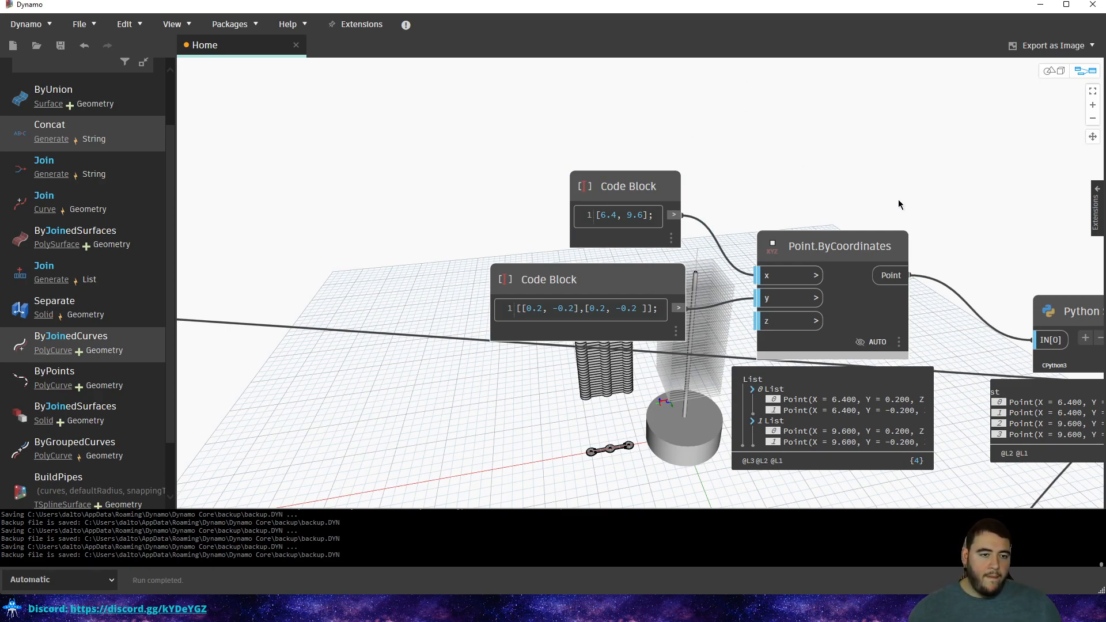
# Pan along the downstream nodes, inspecting Curve.PullOntoPlane and PolyCurve.ByJoinedCurves.
pyautogui.moveTo(881, 204); pyautogui.dragTo(489, 128, button='middle')
pyautogui.scroll(-4, 478, 132)
pyautogui.scroll(-4, 498, 156)
pyautogui.moveTo(843, 163); pyautogui.dragTo(622, 152, button='middle')
pyautogui.moveTo(745, 188); pyautogui.dragTo(606, 176, button='middle')
pyautogui.scroll(4, 721, 196)
pyautogui.click(762, 201)
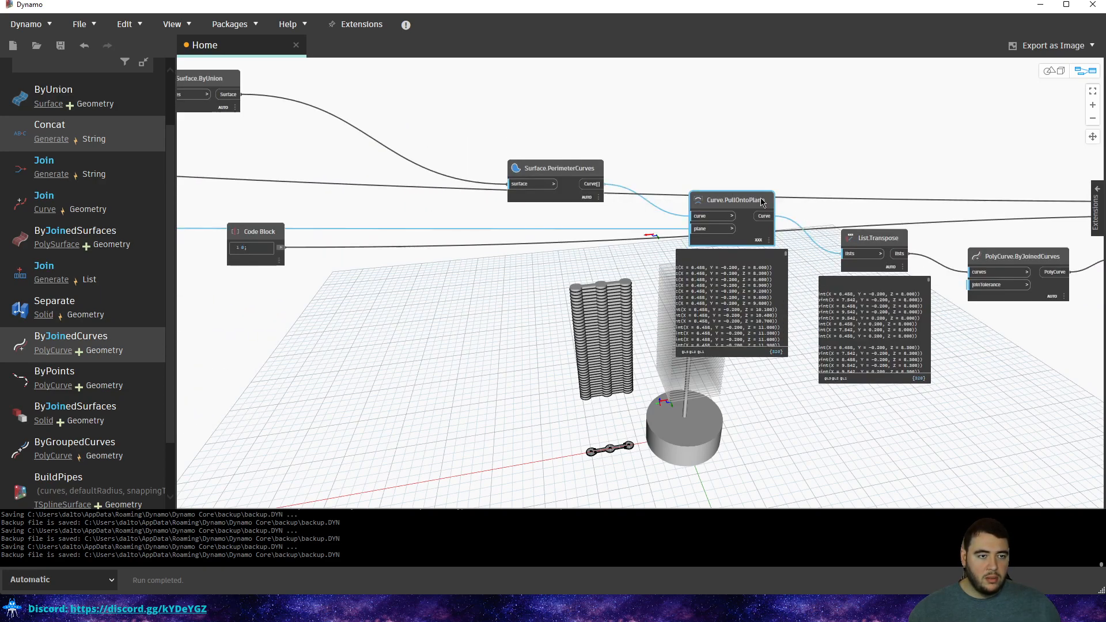
pyautogui.moveTo(799, 204); pyautogui.dragTo(499, 215, button='middle')
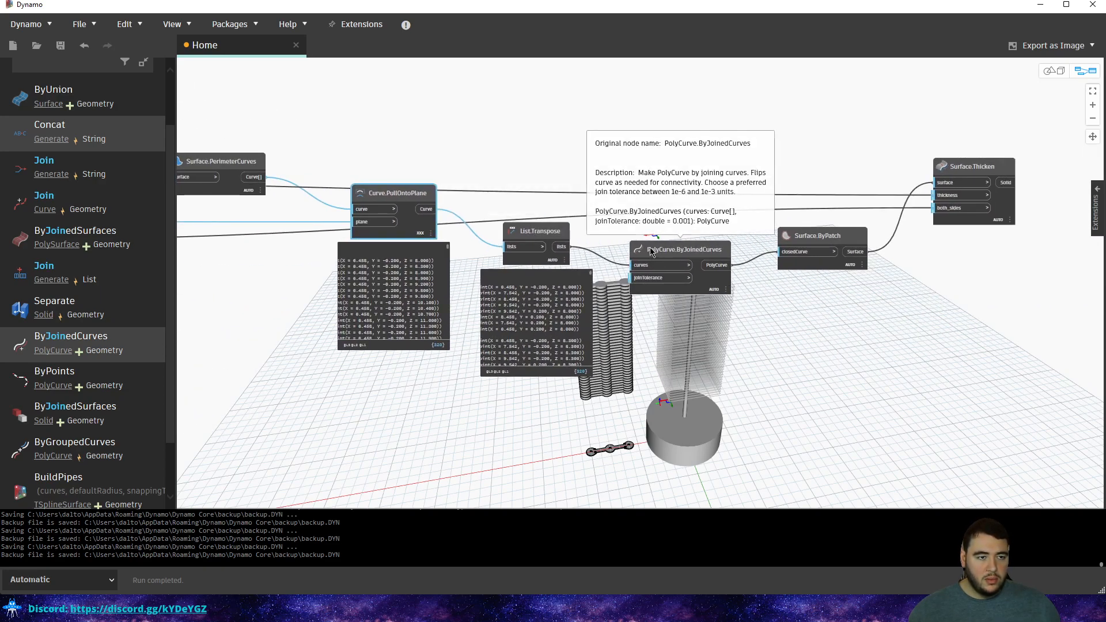
pyautogui.click(680, 252)
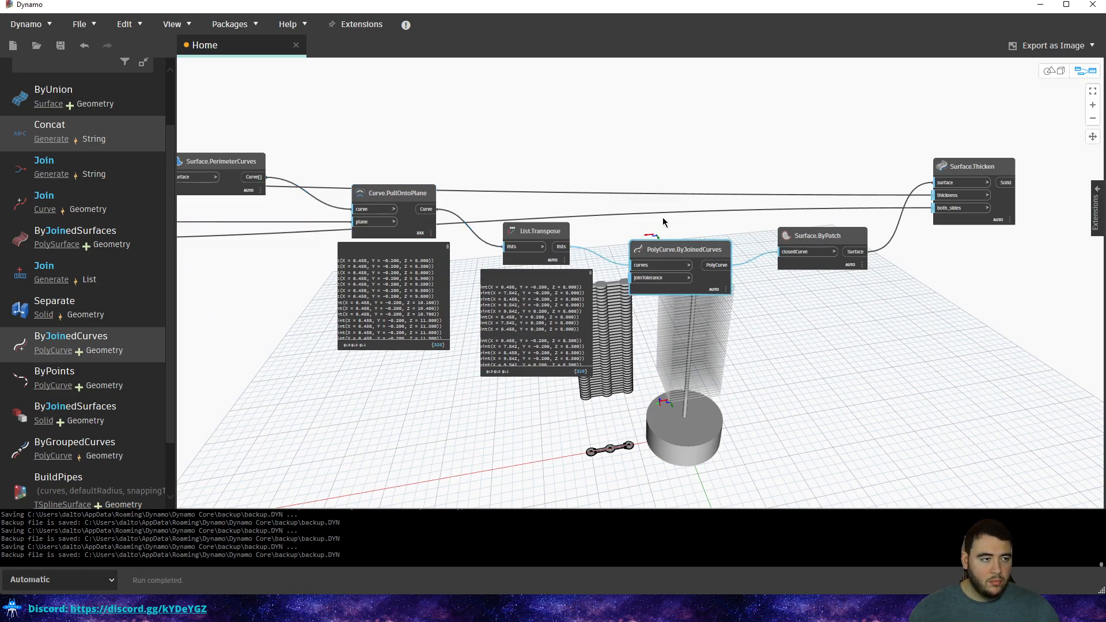
pyautogui.moveTo(239, 149); pyautogui.dragTo(529, 153, button='middle')
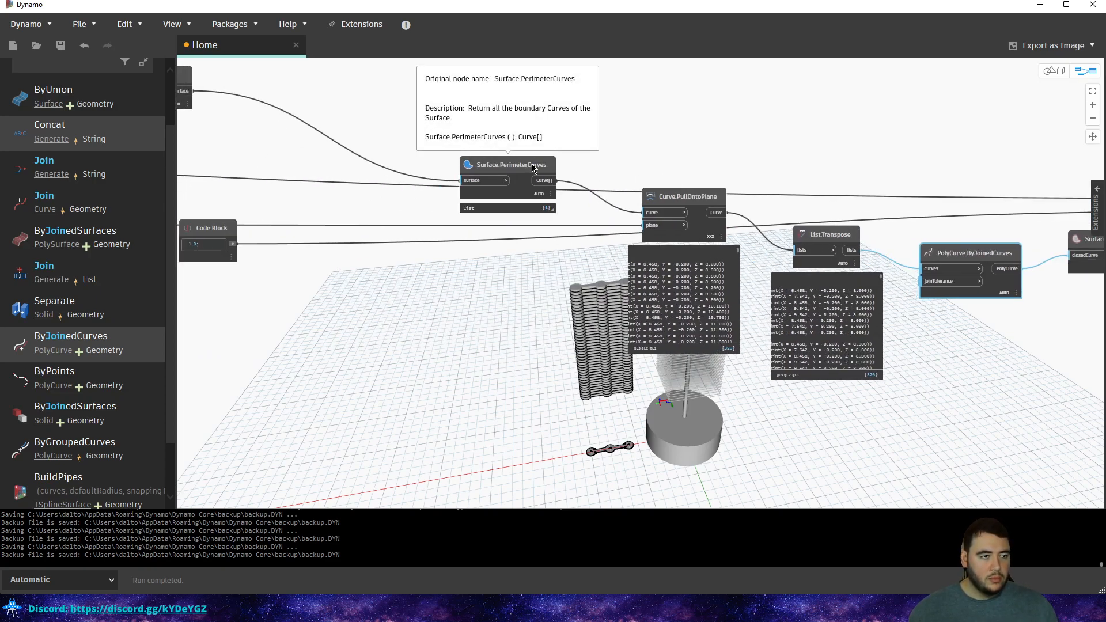
# Move Surface.PerimeterCurves further left, near Surface.ByUnion.
pyautogui.moveTo(548, 209)
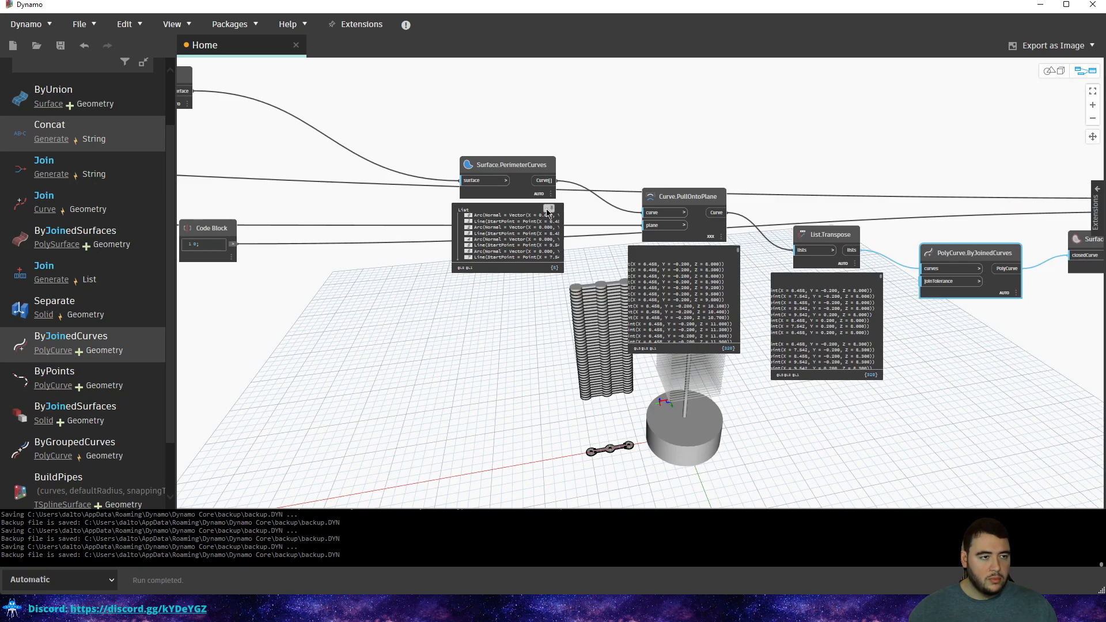
pyautogui.click(543, 168)
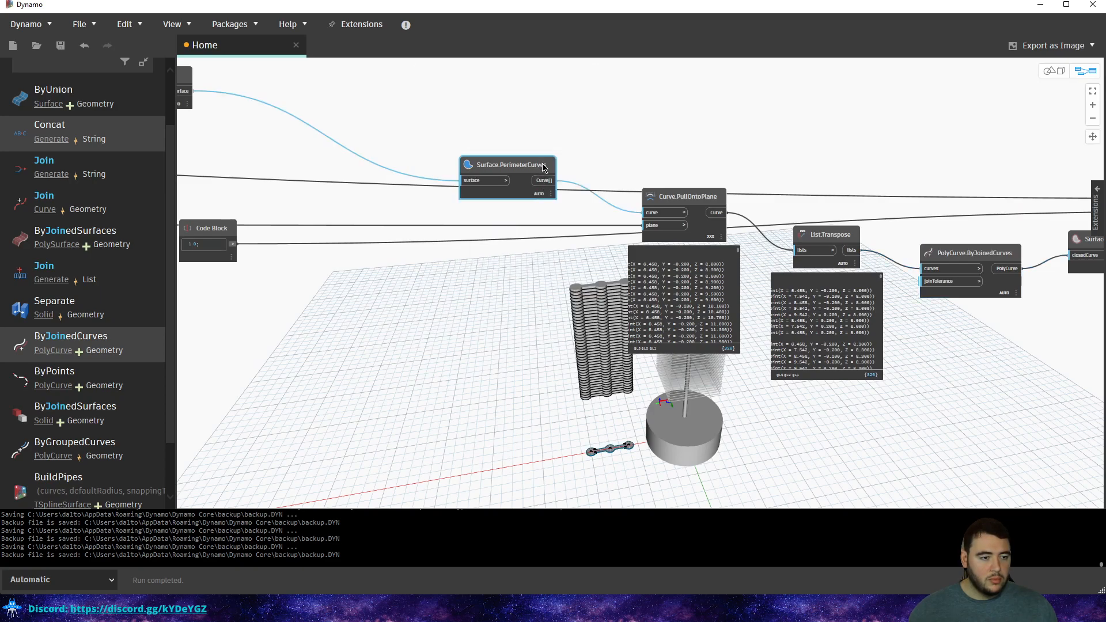
pyautogui.moveTo(541, 167); pyautogui.dragTo(424, 179)
pyautogui.moveTo(451, 176); pyautogui.dragTo(549, 179, button='middle')
pyautogui.scroll(2, 548, 183)
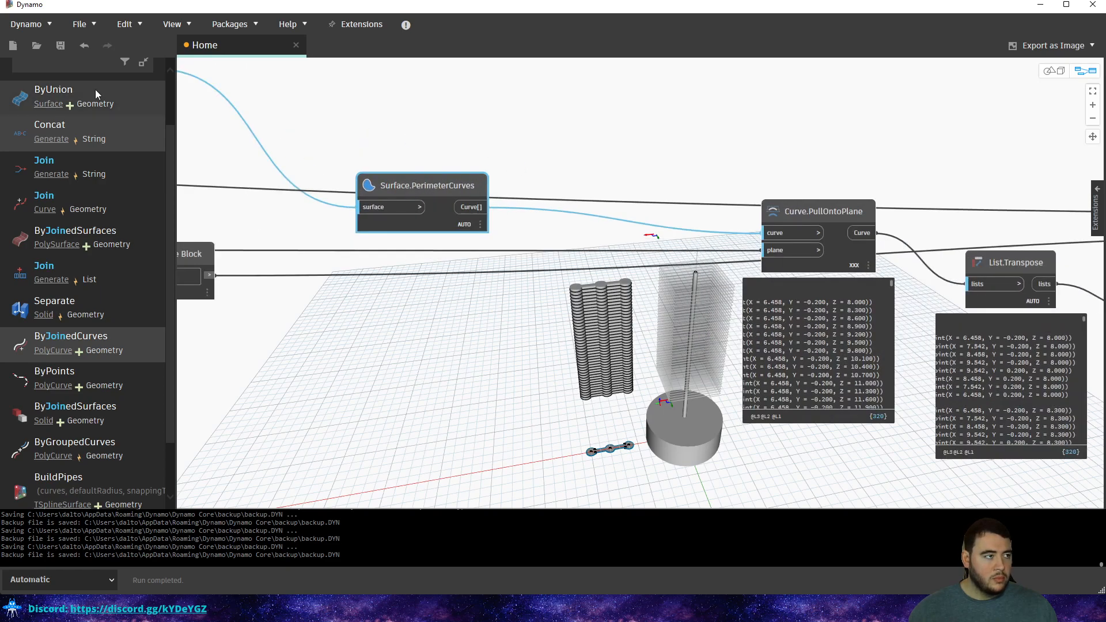
pyautogui.scroll(2, 91, 87)
# Add a Geometry.Translate node by searching 'move' and place it above the graph.
pyautogui.click(92, 104)
pyautogui.write('move')
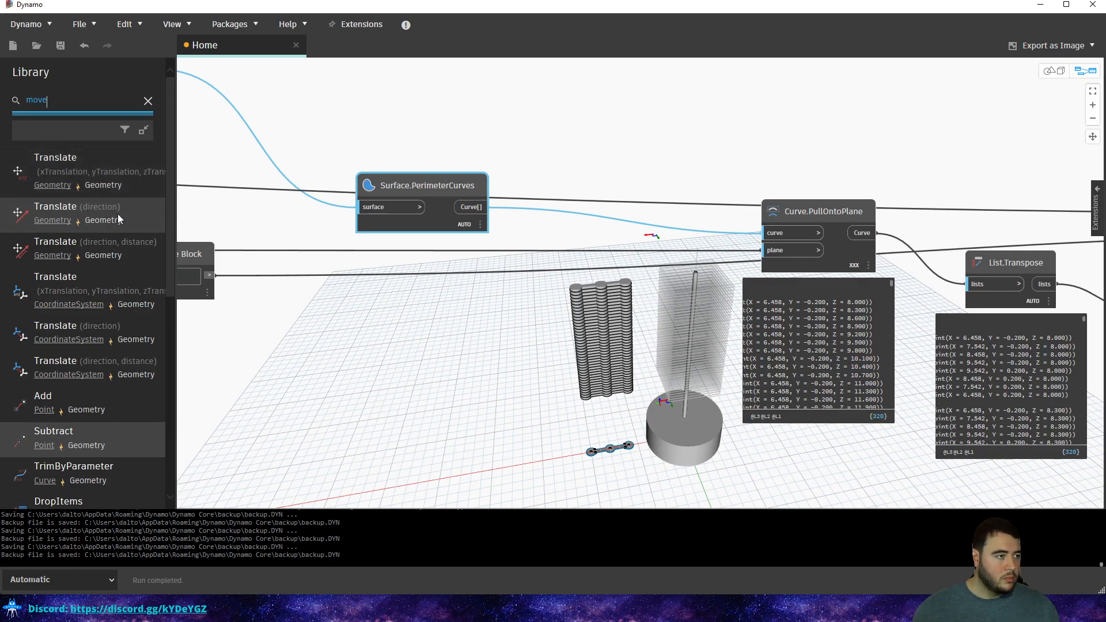
pyautogui.moveTo(106, 219)
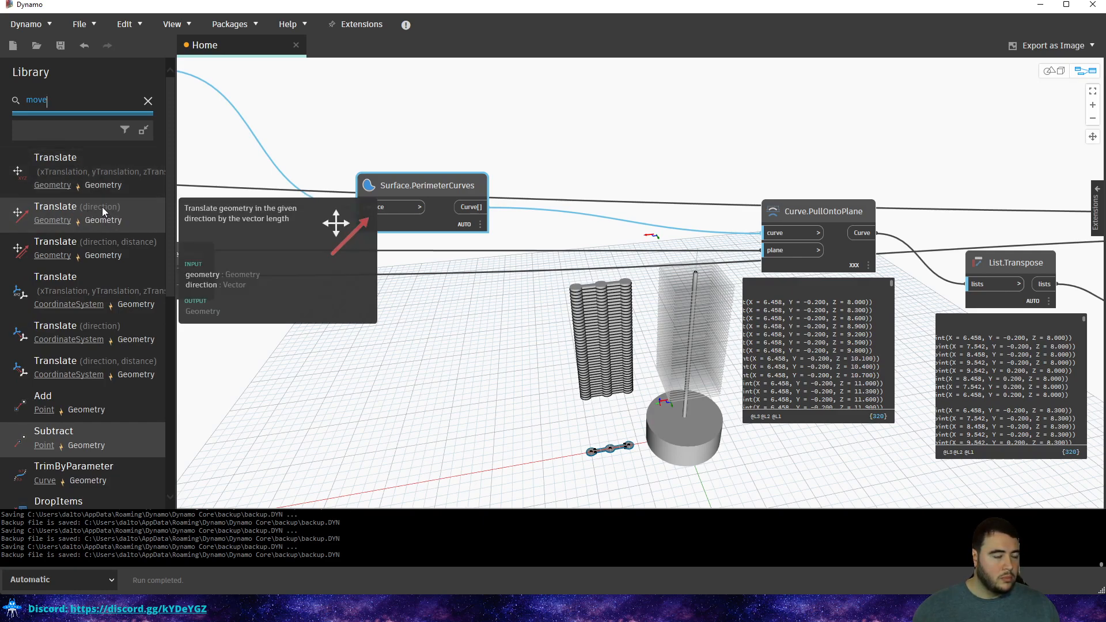
pyautogui.click(102, 206)
pyautogui.moveTo(709, 331); pyautogui.dragTo(638, 131)
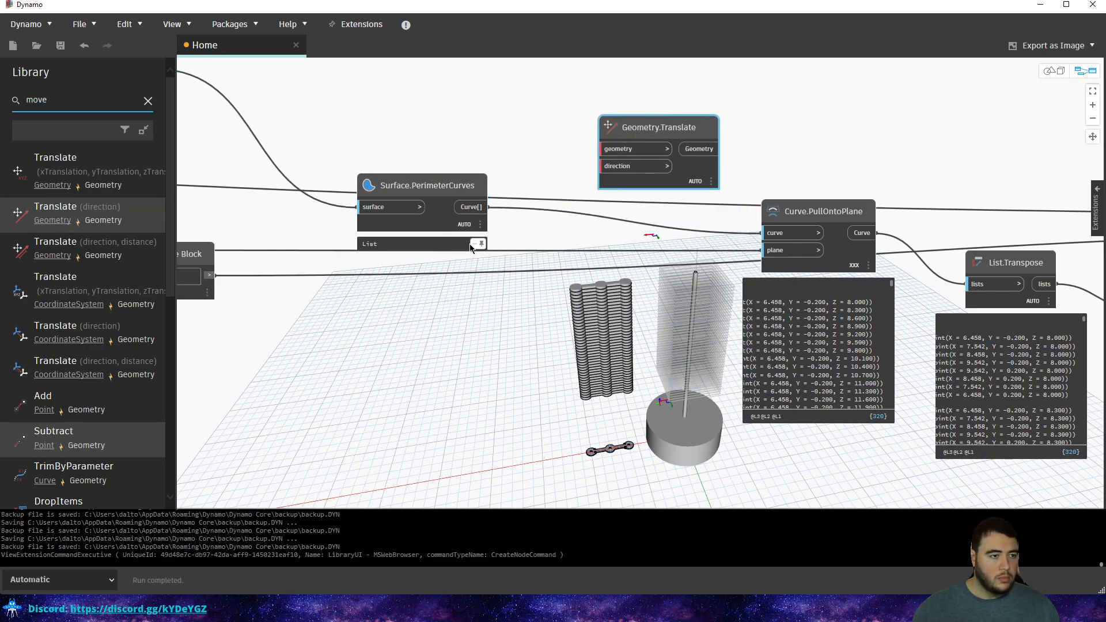
# Create a Code Block reading x[1]; and wire Surface.ByUnion's output into it.
pyautogui.moveTo(479, 248)
pyautogui.scroll(-5, 489, 181)
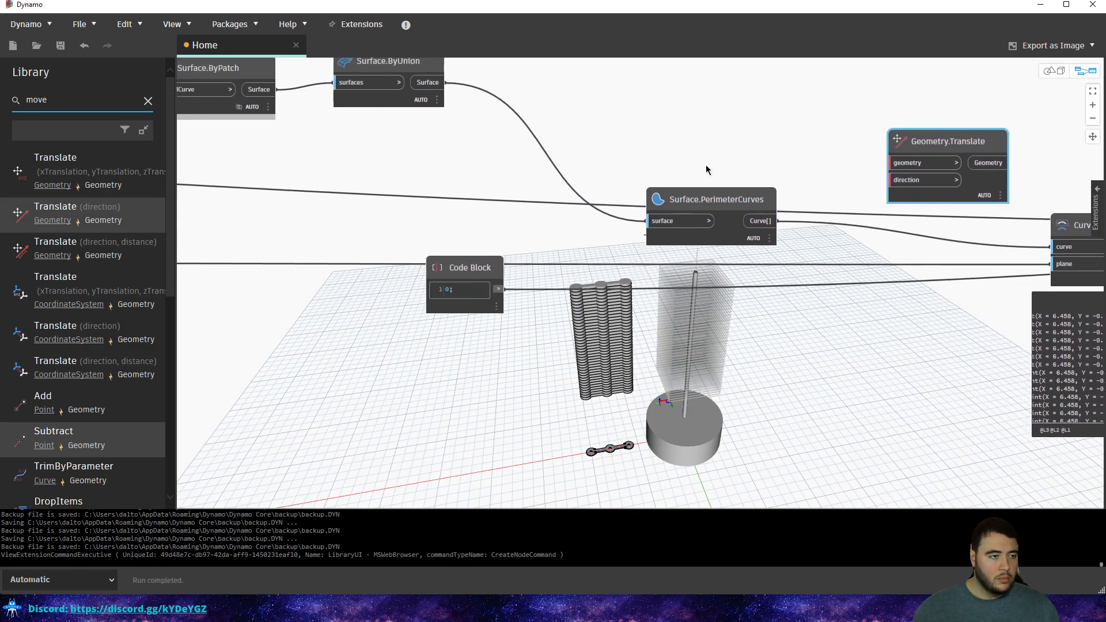
pyautogui.moveTo(419, 175); pyautogui.dragTo(669, 227, button='middle')
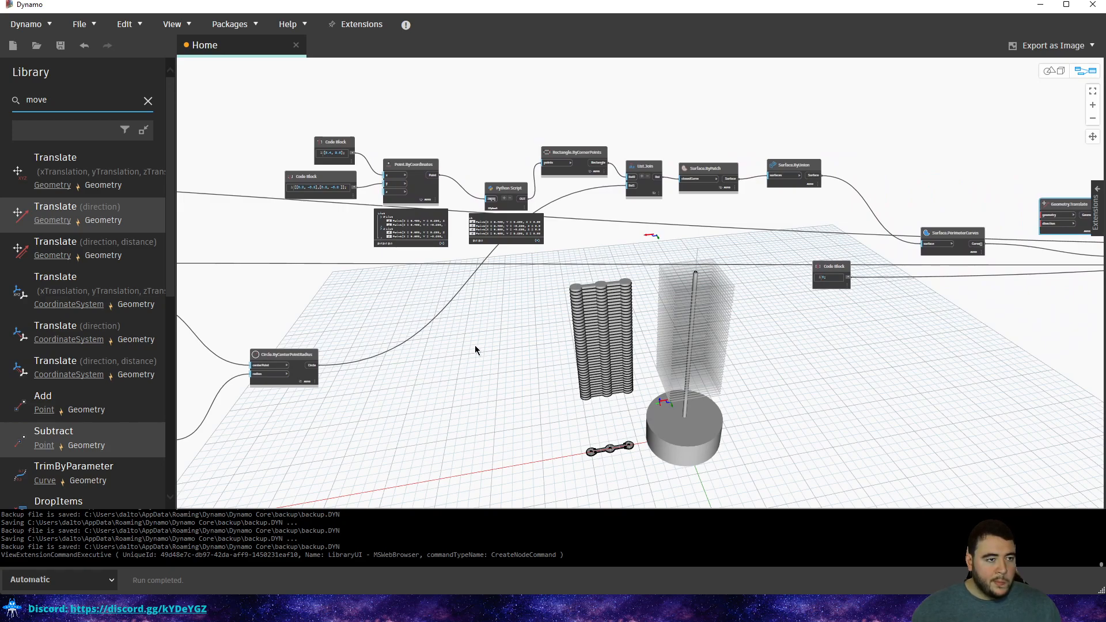
pyautogui.moveTo(429, 319); pyautogui.dragTo(724, 284, button='middle')
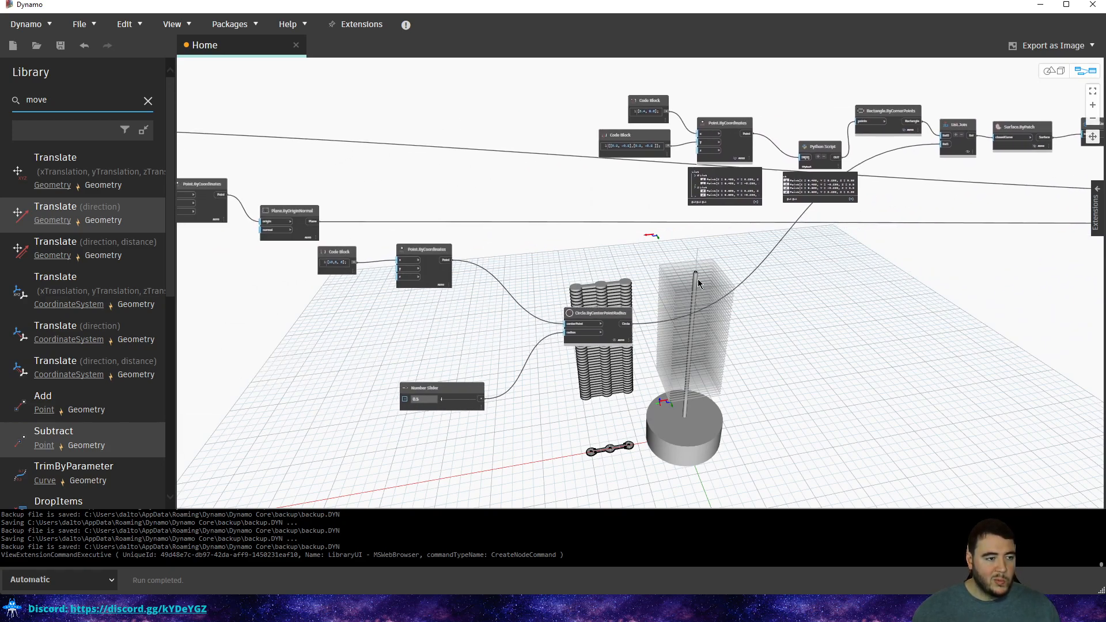
pyautogui.scroll(5, 343, 284)
pyautogui.moveTo(324, 252)
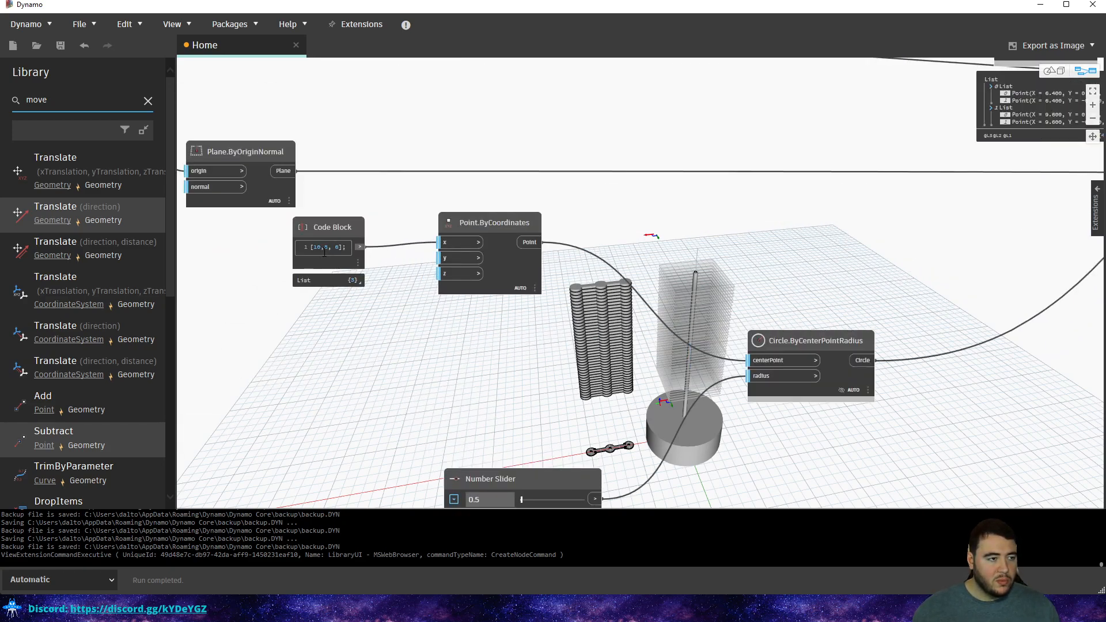
pyautogui.scroll(3, 324, 252)
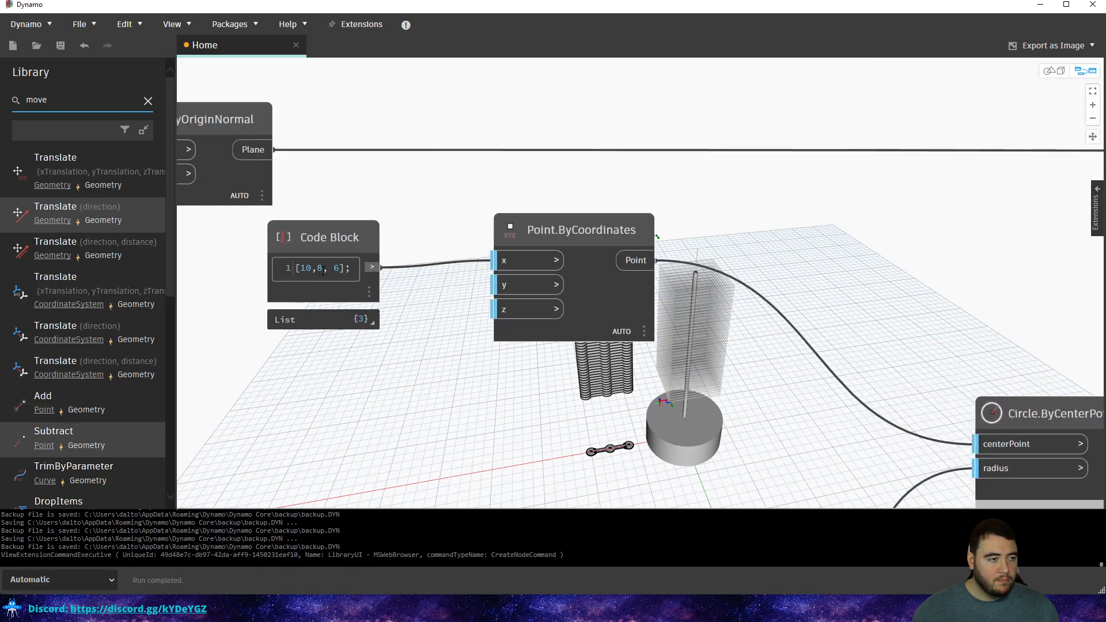
pyautogui.doubleClick(427, 386)
pyautogui.write('[]')
pyautogui.write('2')
pyautogui.write('x[1')
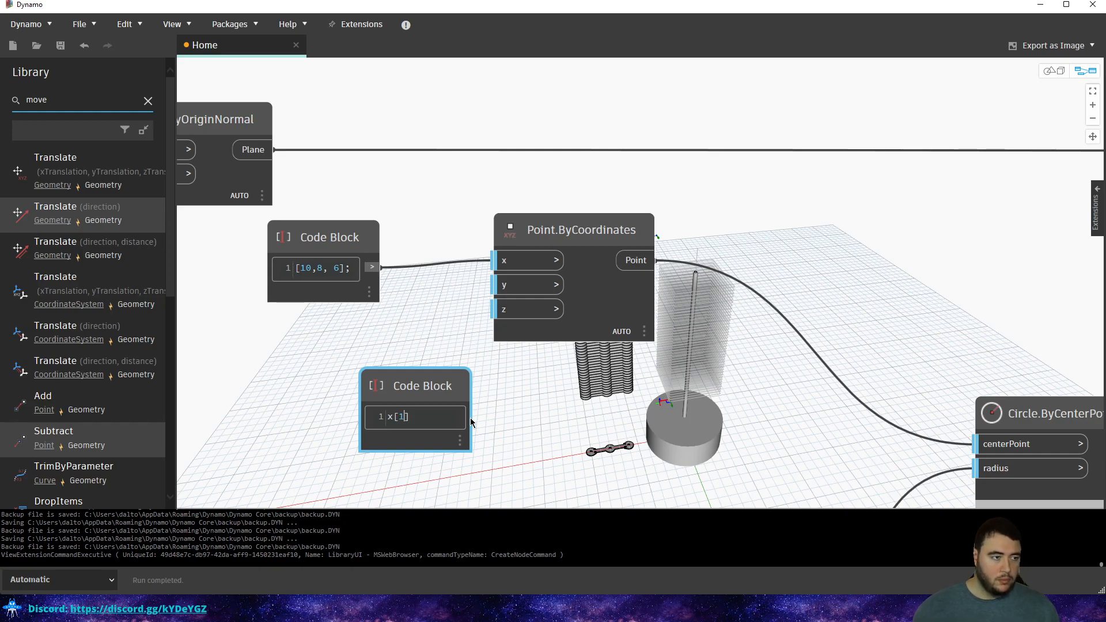
pyautogui.click(470, 417)
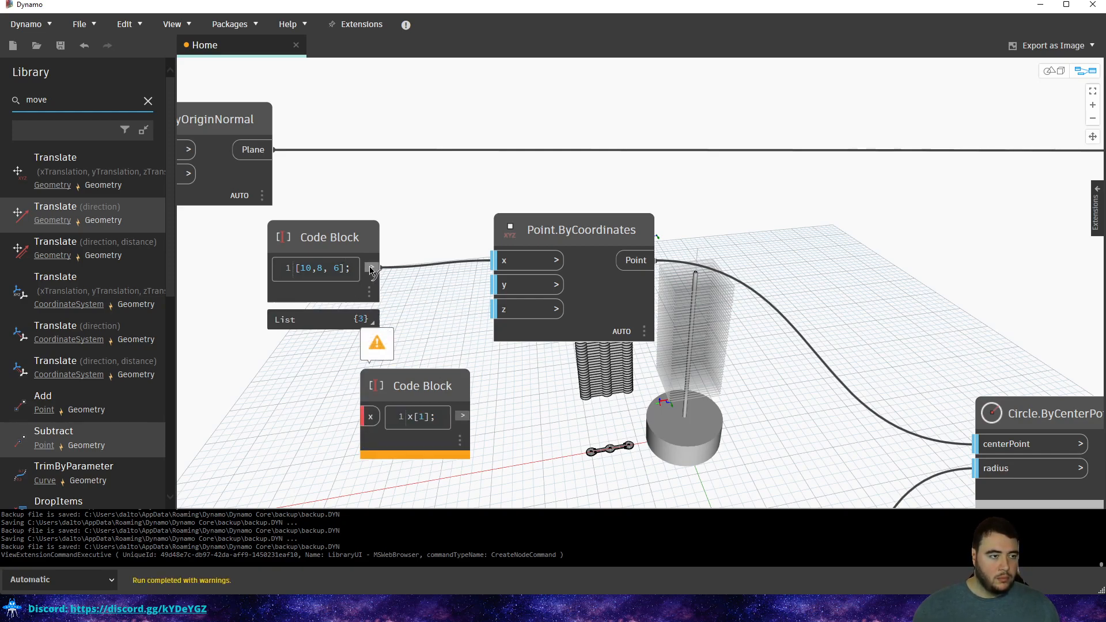
pyautogui.click(363, 416)
# Position the x[1] Code Block beside Geometry.Translate, above Surface.PerimeterCurves.
pyautogui.moveTo(407, 388); pyautogui.dragTo(956, 341)
pyautogui.scroll(-5, 449, 383)
pyautogui.scroll(-2, 449, 383)
pyautogui.moveTo(970, 333); pyautogui.dragTo(452, 271, button='middle')
pyautogui.moveTo(428, 282); pyautogui.dragTo(733, 168)
pyautogui.scroll(4, 886, 205)
pyautogui.scroll(2, 886, 205)
pyautogui.scroll(-2, 576, 202)
pyautogui.moveTo(734, 168); pyautogui.dragTo(632, 168, button='middle')
pyautogui.scroll(-2, 632, 167)
pyautogui.moveTo(632, 168); pyautogui.dragTo(622, 127)
pyautogui.scroll(4, 592, 168)
pyautogui.moveTo(741, 176); pyautogui.dragTo(605, 313, button='middle')
pyautogui.scroll(-1, 605, 314)
pyautogui.scroll(-1, 603, 317)
pyautogui.scroll(1, 612, 343)
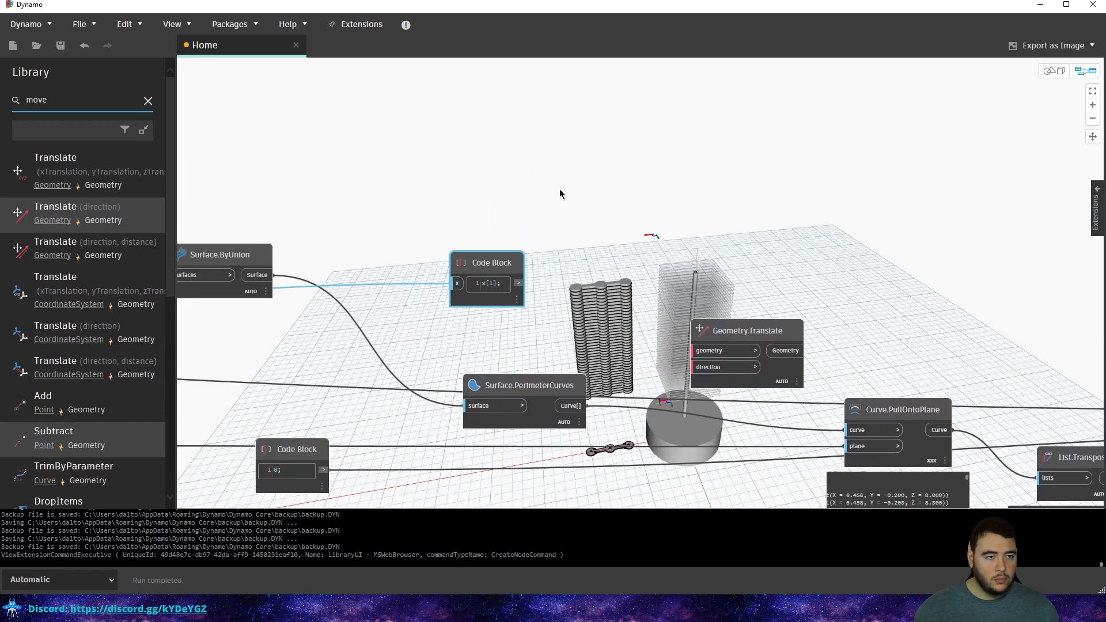
# Check the 3D geometry preview briefly, then return to the node graph.
pyautogui.rightClick(545, 91)
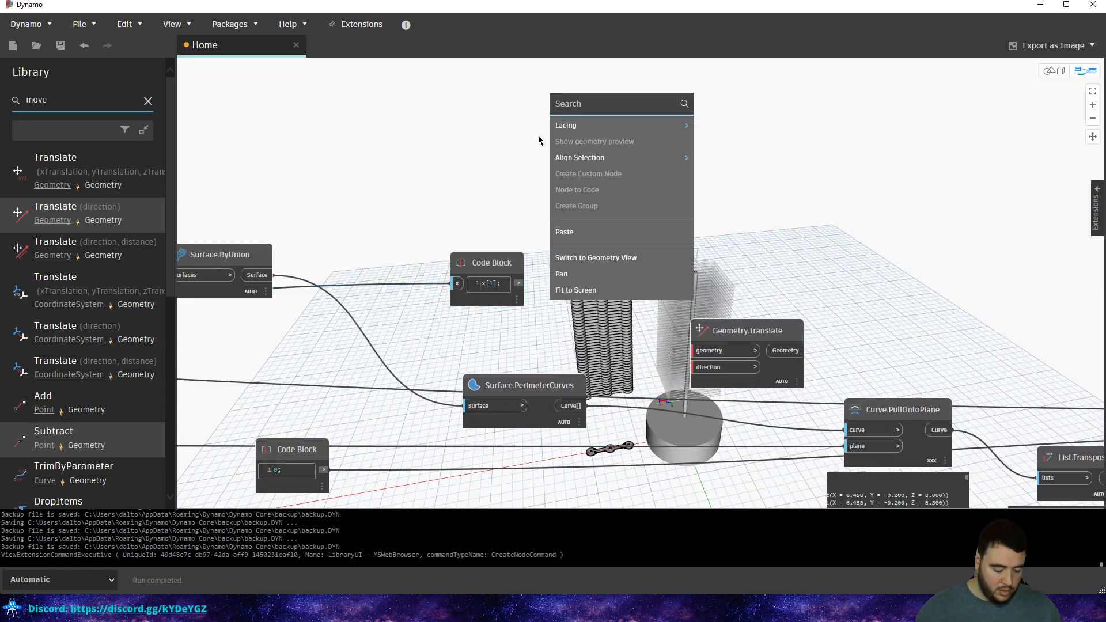
pyautogui.hotkey('ctrl', 'b')
pyautogui.click(447, 131)
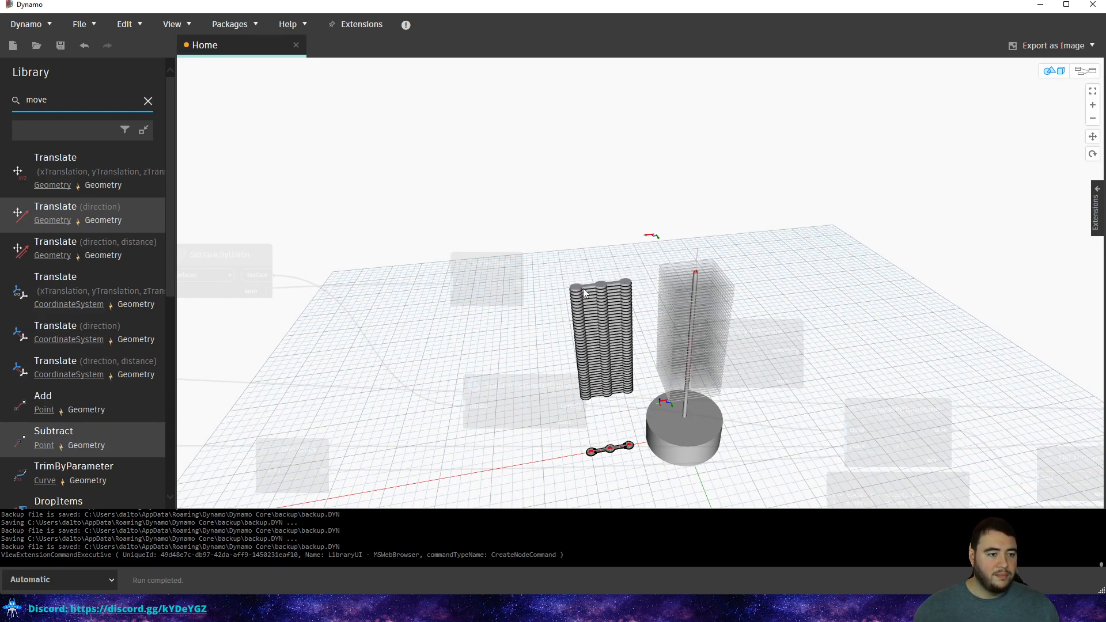
pyautogui.moveTo(582, 290); pyautogui.dragTo(586, 254, button='middle')
pyautogui.scroll(-1, 585, 254)
pyautogui.click(1085, 71)
# Search the canvas for 'direction', then delete the Helix.AxisDirection node placed by mistake.
pyautogui.rightClick(567, 208)
pyautogui.write('diect')
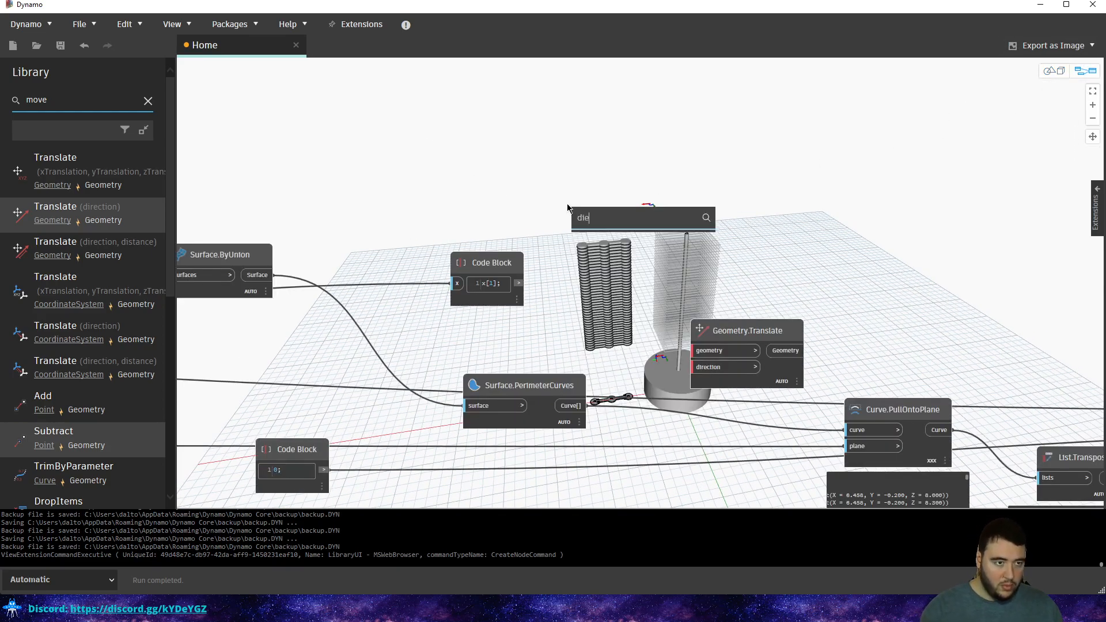
pyautogui.press('BackSpace')
pyautogui.write('rction')
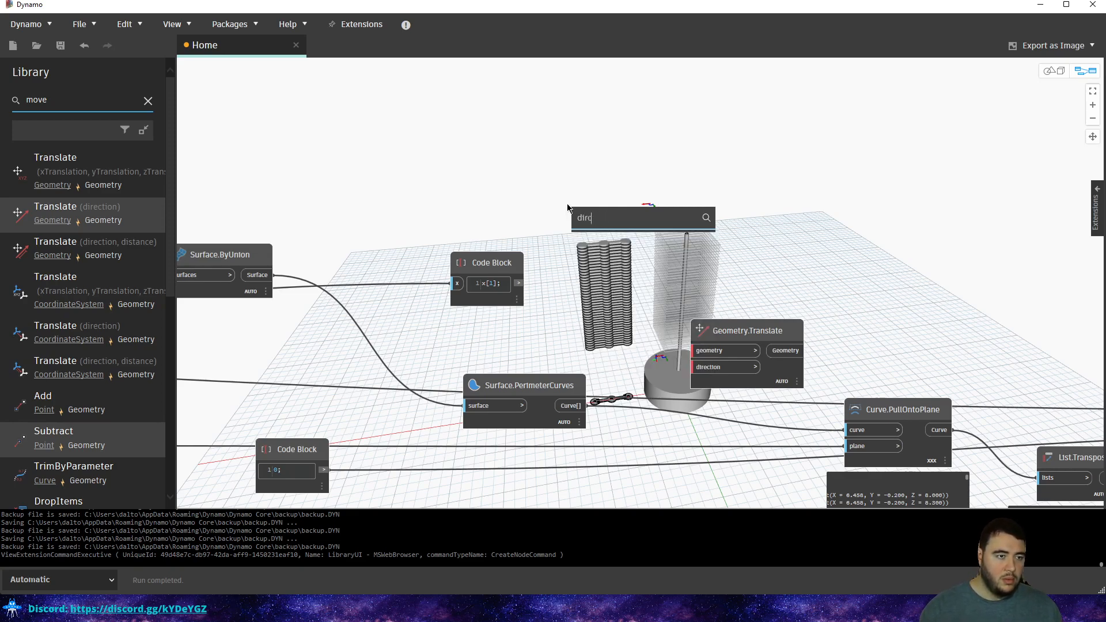
pyautogui.press('BackSpace')
pyautogui.write('ection')
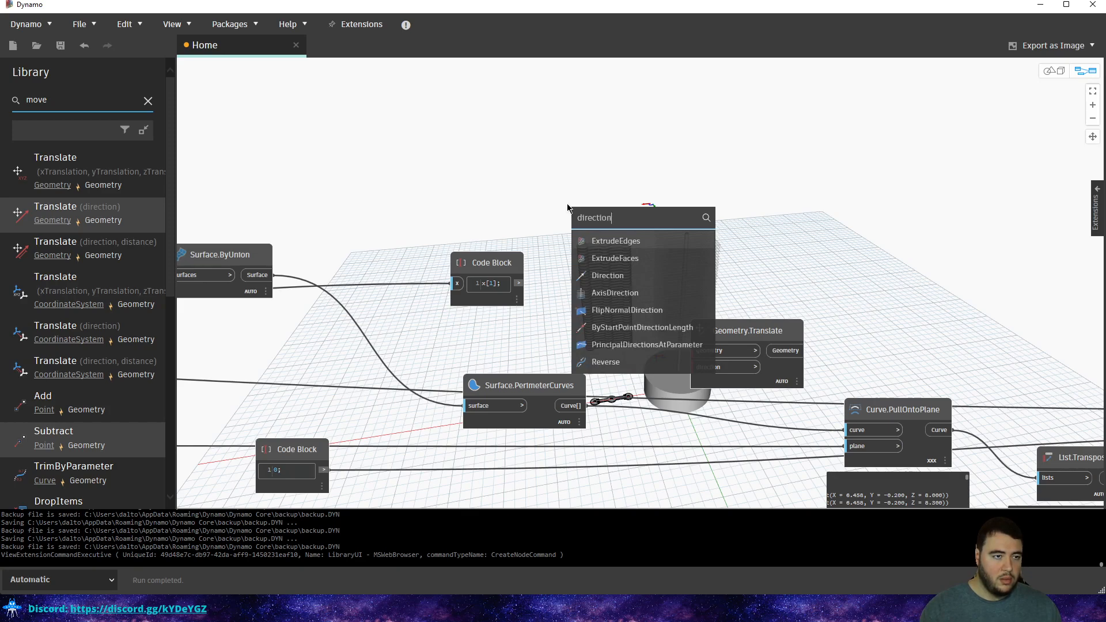
pyautogui.click(606, 290)
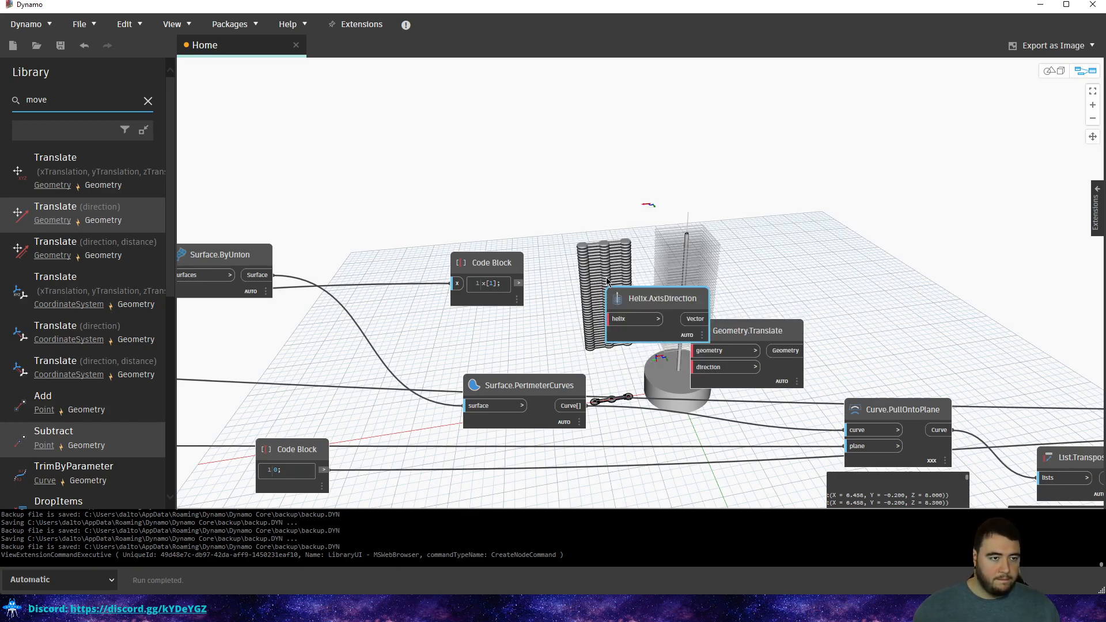
pyautogui.press('Delete')
# Add a Line.Direction node from a Library search, delete it, then start a 'v' search.
pyautogui.doubleClick(23, 108)
pyautogui.write('direction')
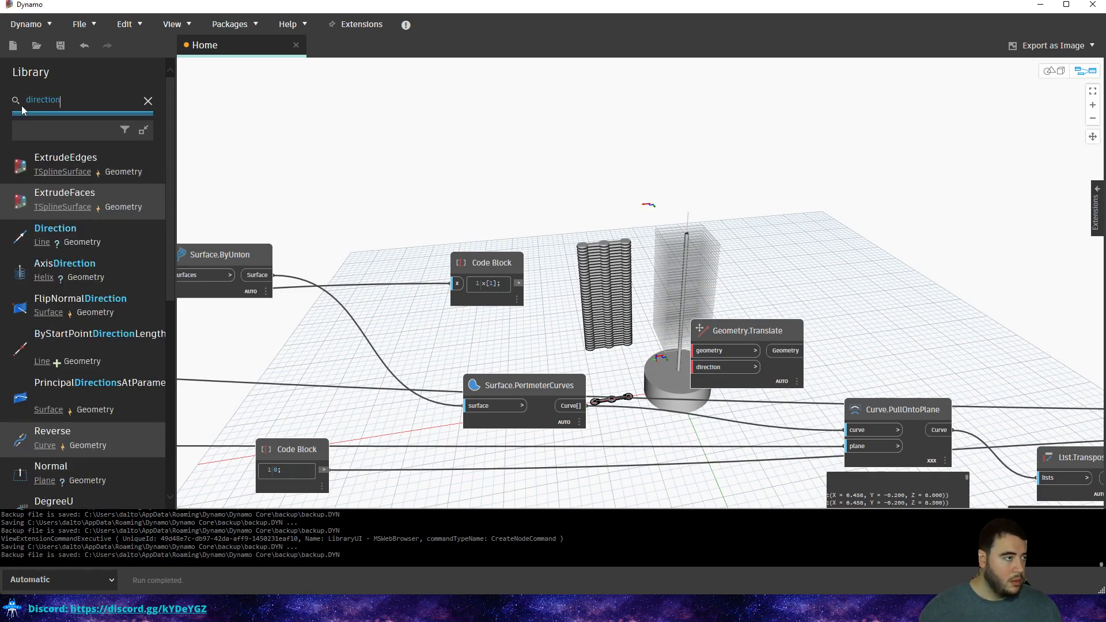
pyautogui.click(55, 230)
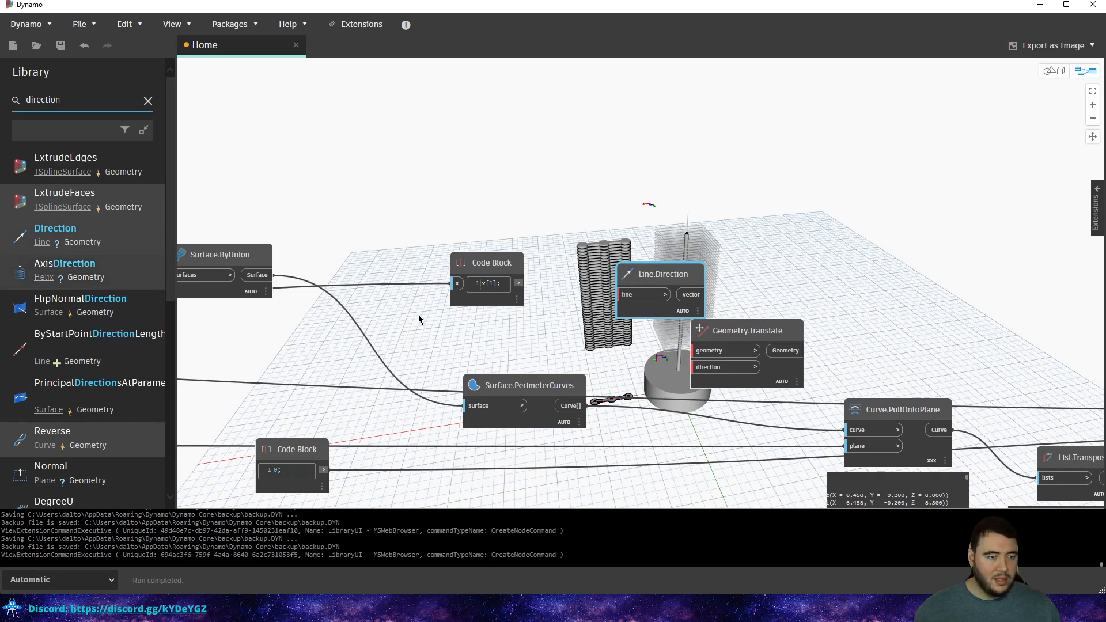
pyautogui.click(634, 229)
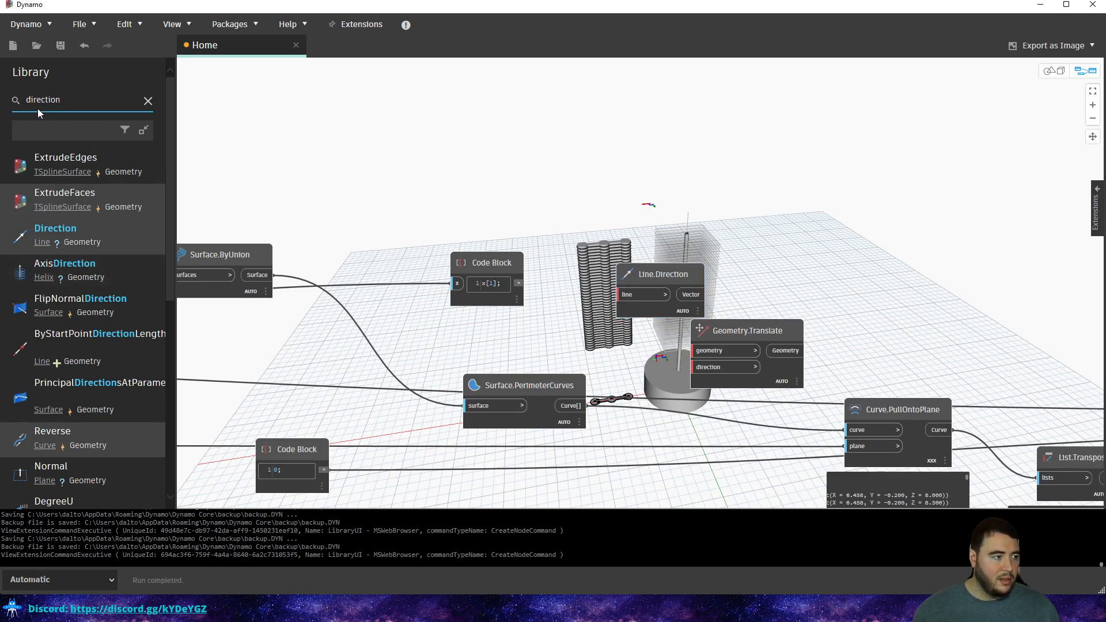
pyautogui.scroll(-3, 83, 403)
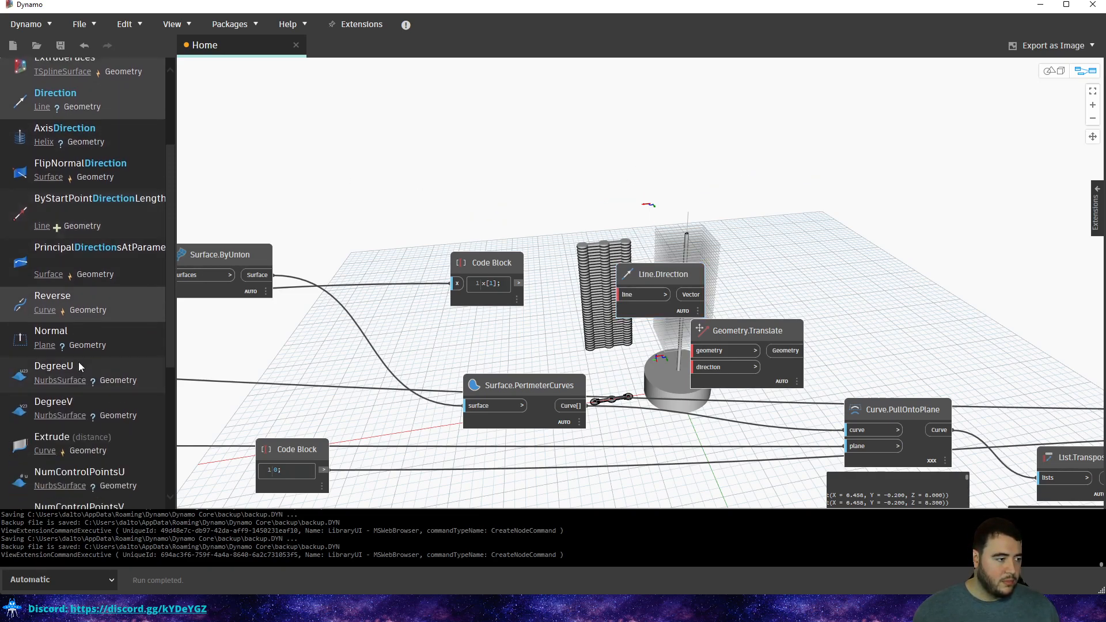
pyautogui.scroll(3, 115, 247)
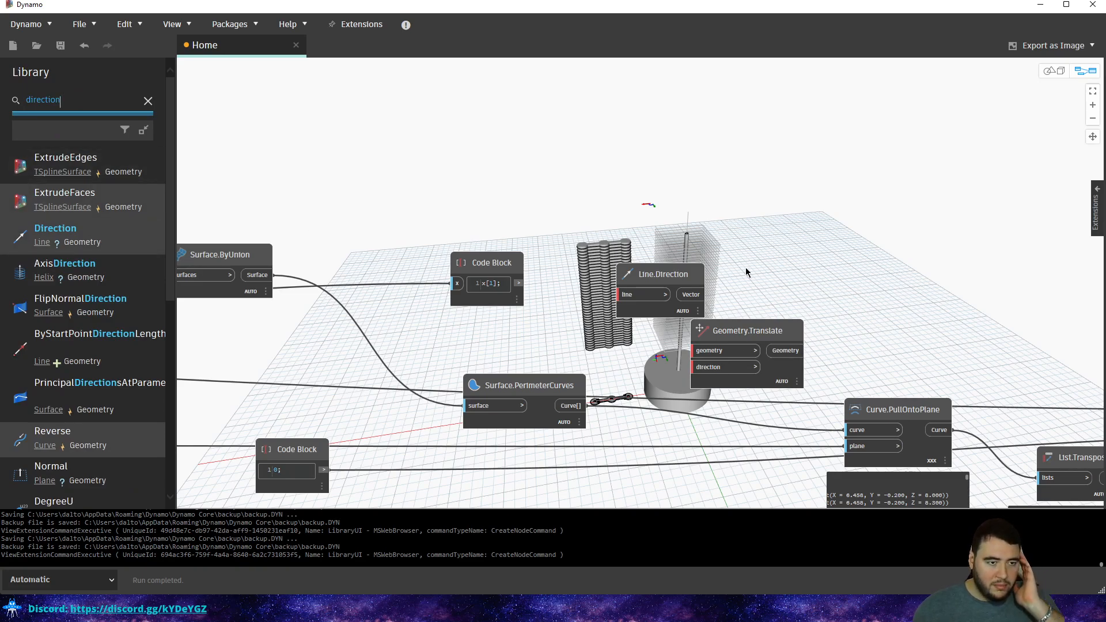
pyautogui.moveTo(640, 266); pyautogui.dragTo(626, 260)
pyautogui.press('Delete')
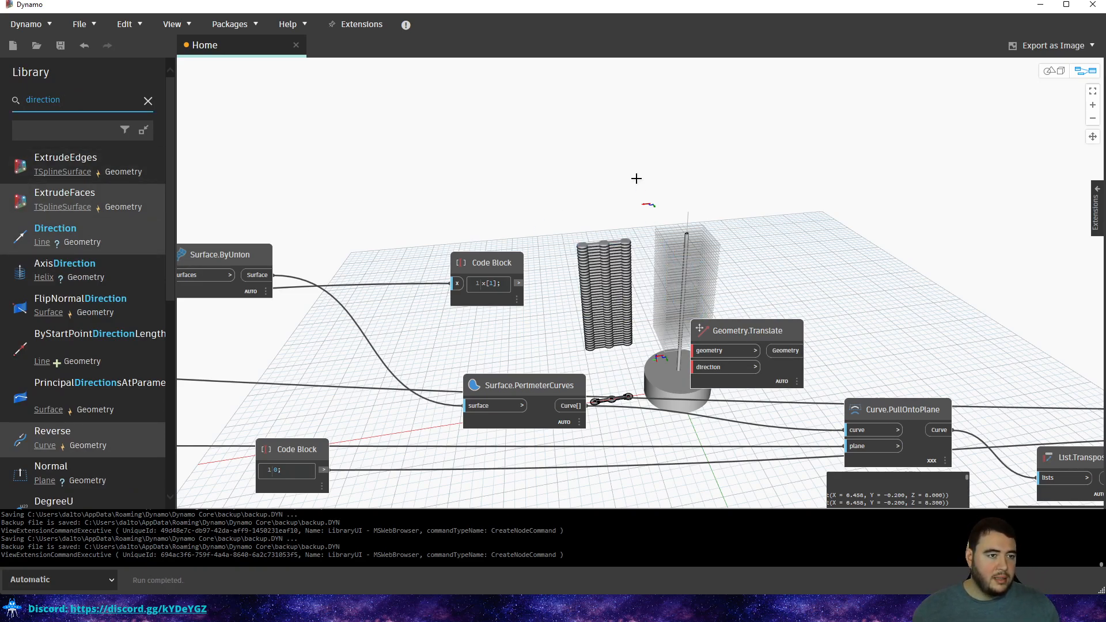
pyautogui.moveTo(88, 101); pyautogui.dragTo(11, 106)
pyautogui.write('vector')
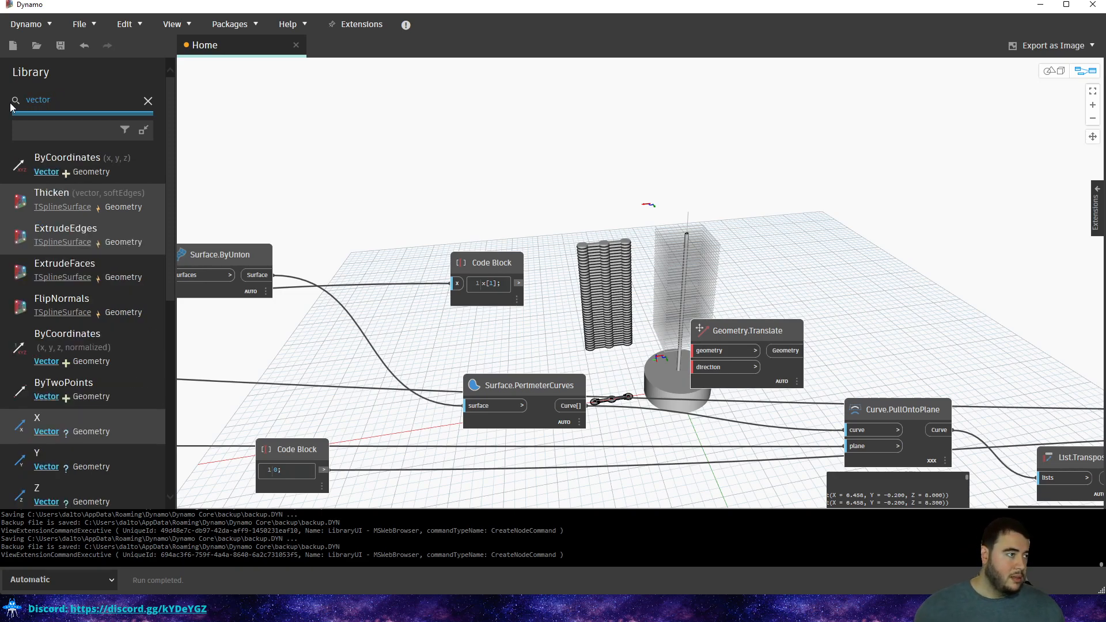
# Add Vector.ByTwoPoints from the Vector category and arrange it beside the x[1] Code Block.
pyautogui.click(46, 172)
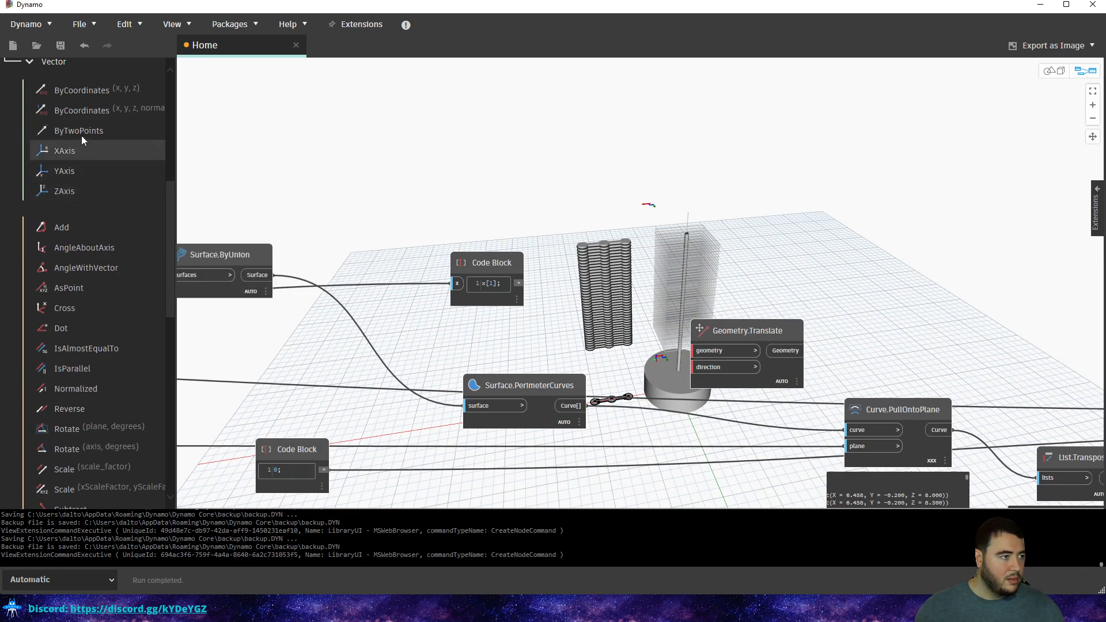
pyautogui.click(79, 131)
pyautogui.moveTo(687, 283); pyautogui.dragTo(662, 186)
pyautogui.click(529, 284)
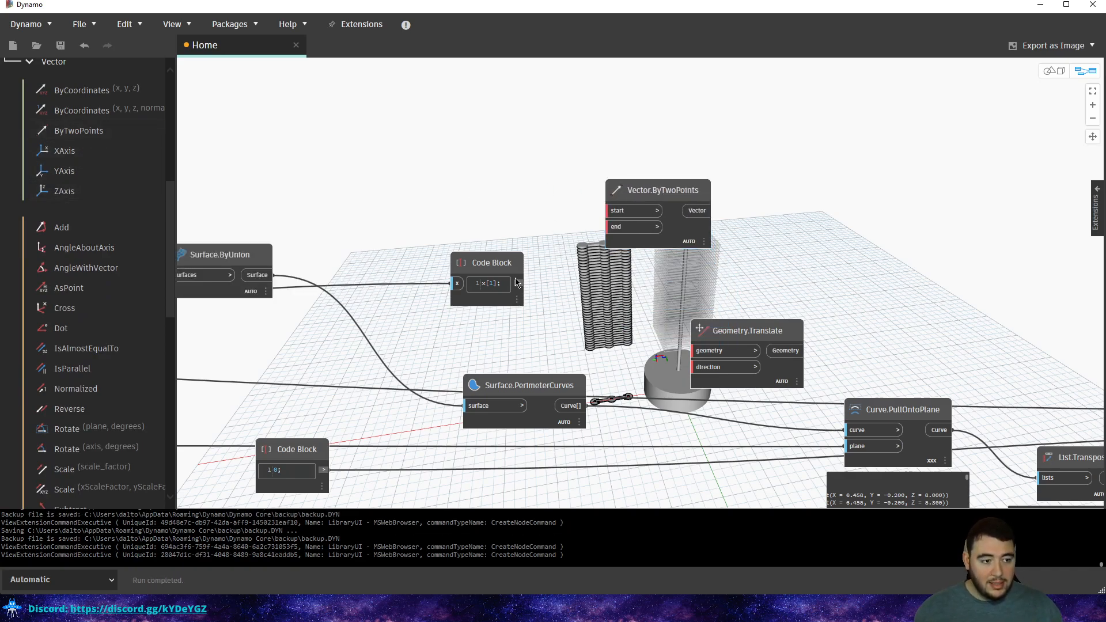
pyautogui.moveTo(487, 266); pyautogui.dragTo(481, 250)
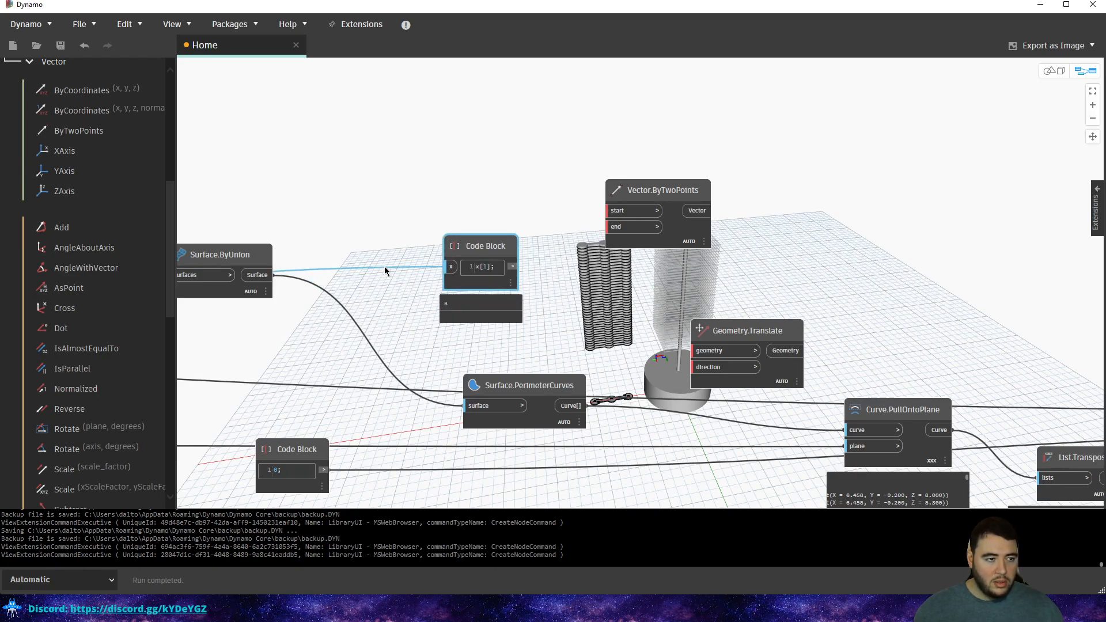
pyautogui.moveTo(388, 269); pyautogui.dragTo(494, 263, button='middle')
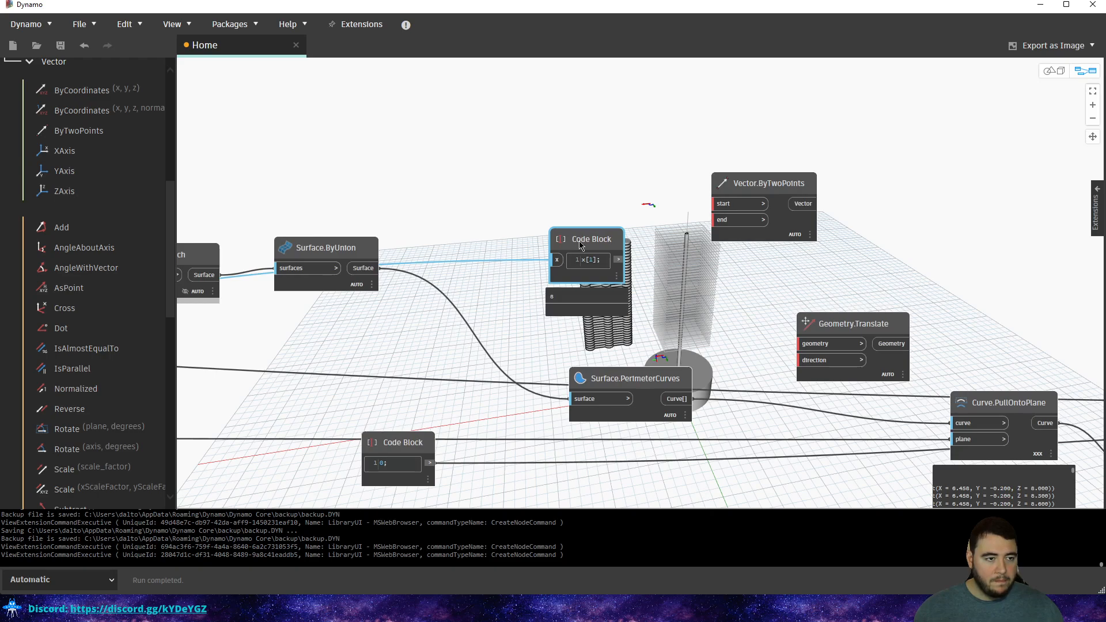
pyautogui.moveTo(580, 239); pyautogui.dragTo(499, 148)
pyautogui.click(555, 182)
# Wire a Point.ByCoordinates output into the x[1] Code Block's x input.
pyautogui.scroll(-4, 554, 184)
pyautogui.moveTo(452, 217); pyautogui.dragTo(763, 203, button='middle')
pyautogui.moveTo(404, 283); pyautogui.dragTo(742, 228, button='middle')
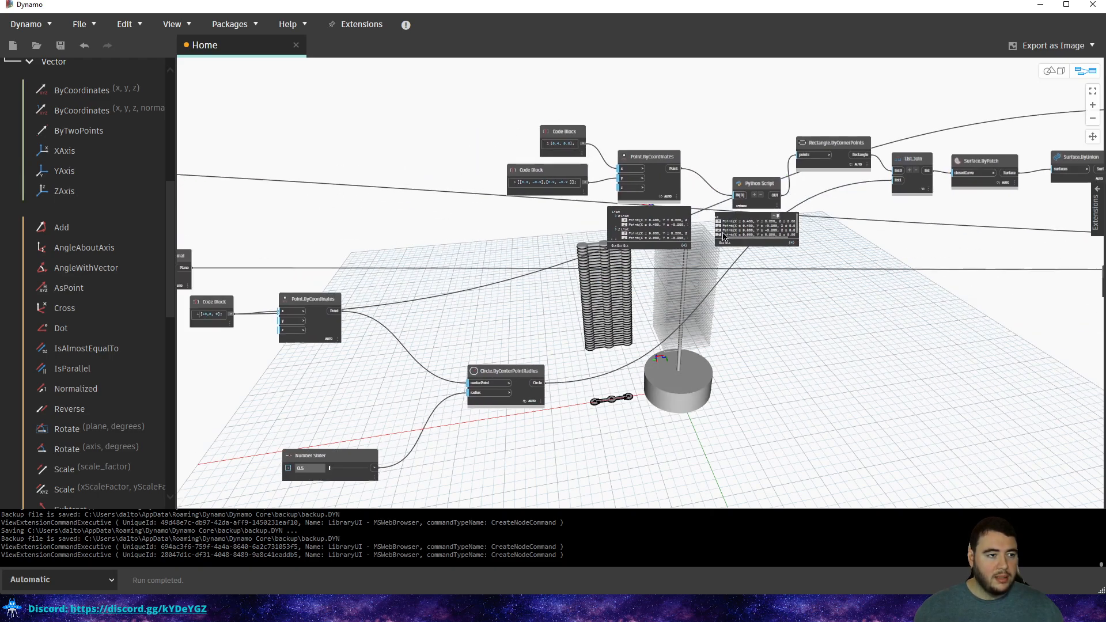
pyautogui.moveTo(342, 331); pyautogui.dragTo(699, 297, button='middle')
pyautogui.scroll(5, 677, 305)
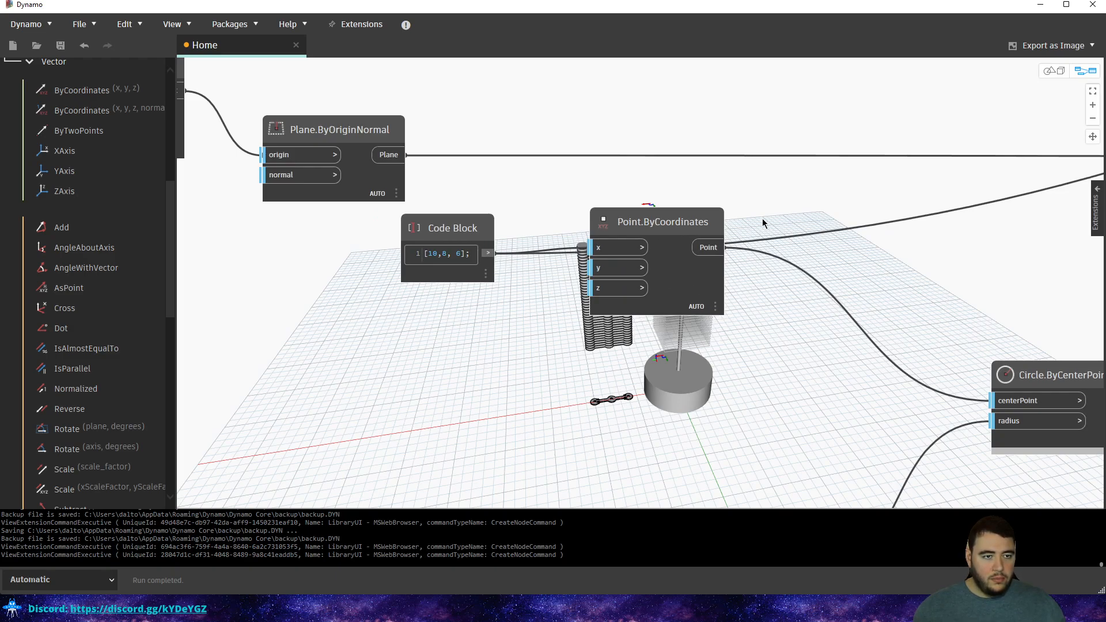
pyautogui.scroll(-3, 762, 223)
pyautogui.scroll(-3, 603, 265)
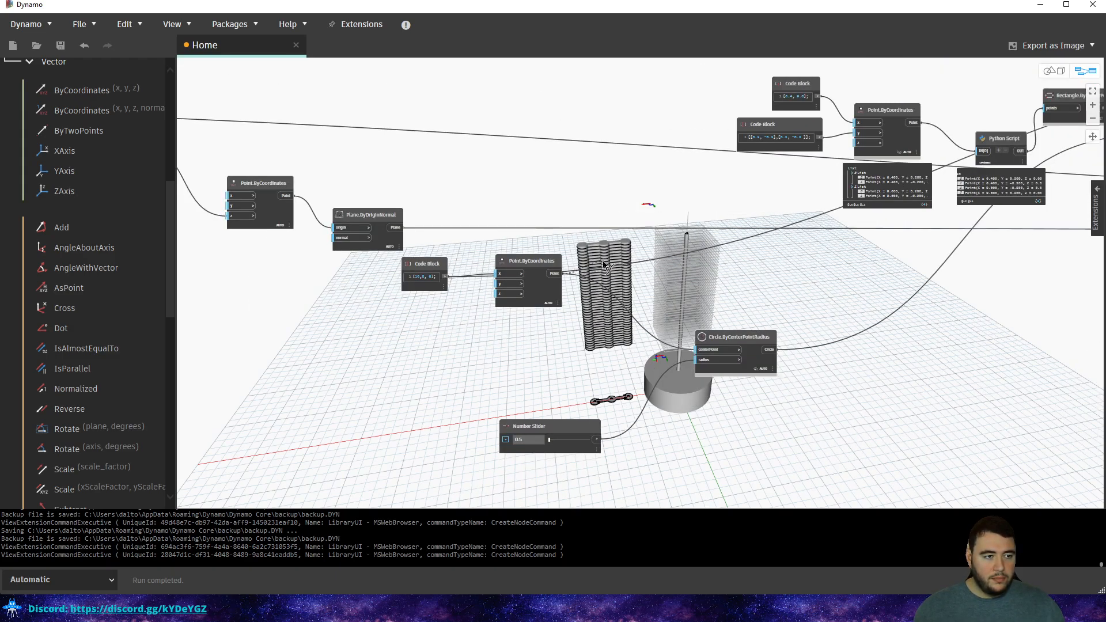
pyautogui.moveTo(752, 263); pyautogui.dragTo(260, 378, button='middle')
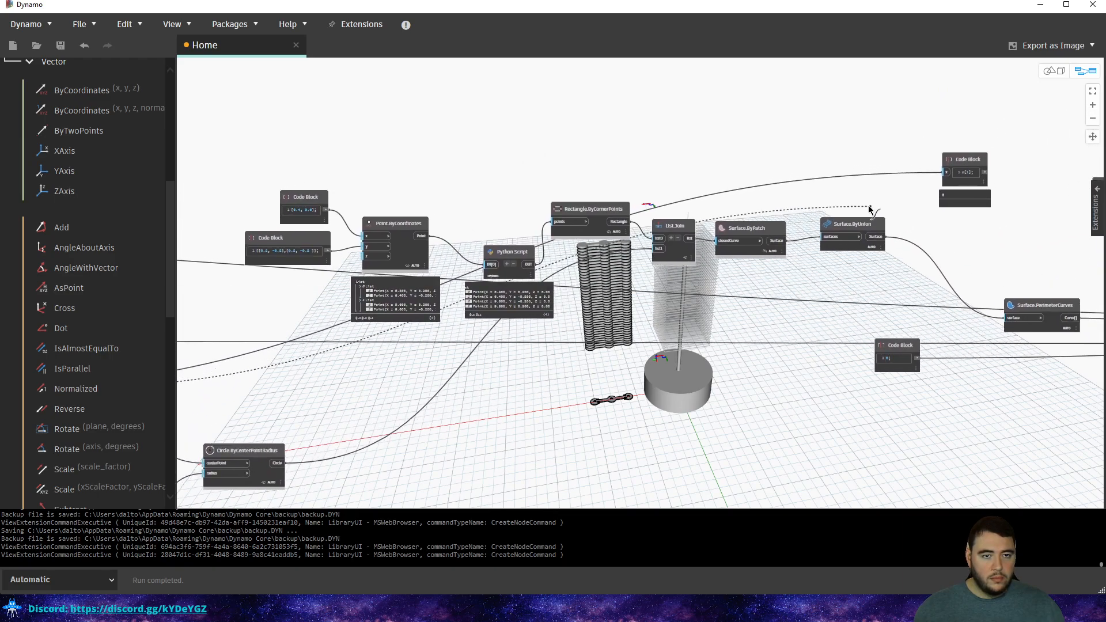
pyautogui.moveTo(946, 178); pyautogui.dragTo(675, 238, button='middle')
pyautogui.scroll(3, 677, 240)
pyautogui.click(672, 229)
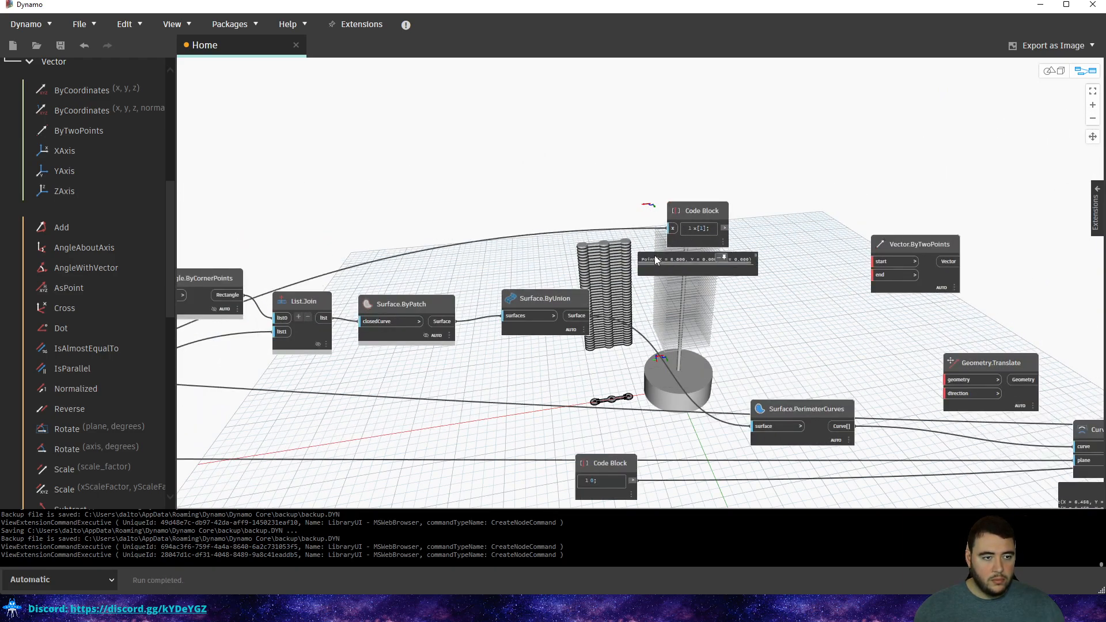
# Pan to the Base Cylinder group and preview which point each of its nodes makes.
pyautogui.scroll(3, 634, 238)
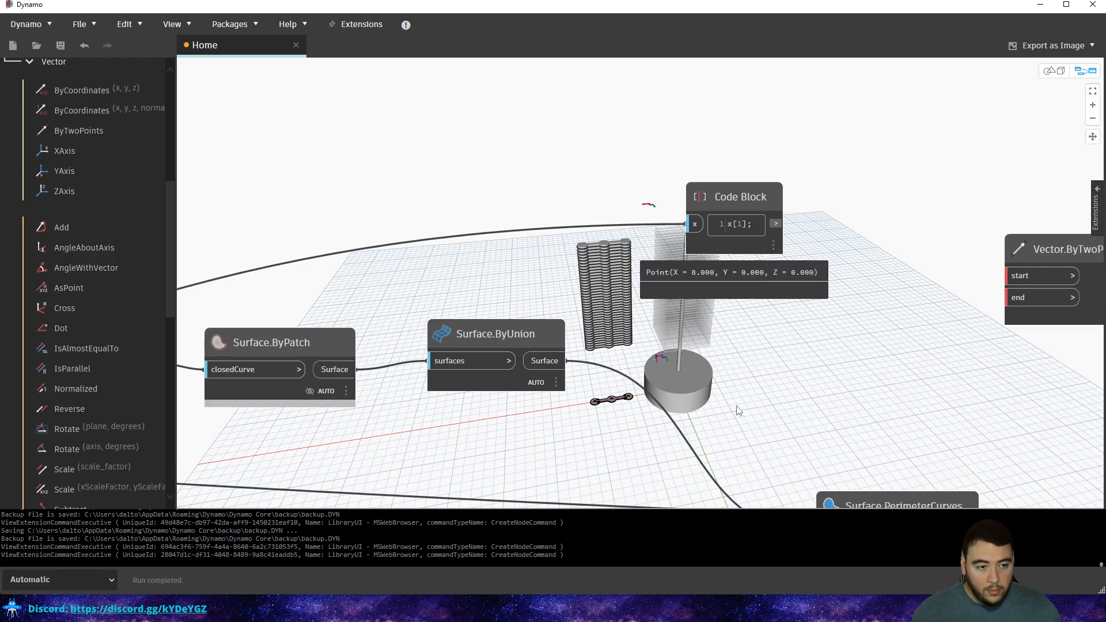
pyautogui.scroll(-3, 701, 367)
pyautogui.moveTo(701, 367); pyautogui.dragTo(498, 387, button='middle')
pyautogui.scroll(3, 561, 326)
pyautogui.moveTo(311, 397); pyautogui.dragTo(732, 264, button='middle')
pyautogui.scroll(-5, 731, 264)
pyautogui.moveTo(624, 367); pyautogui.dragTo(1014, 317, button='middle')
pyautogui.moveTo(346, 323); pyautogui.dragTo(841, 262, button='middle')
pyautogui.moveTo(259, 276); pyautogui.dragTo(732, 256, button='middle')
pyautogui.scroll(-3, 720, 256)
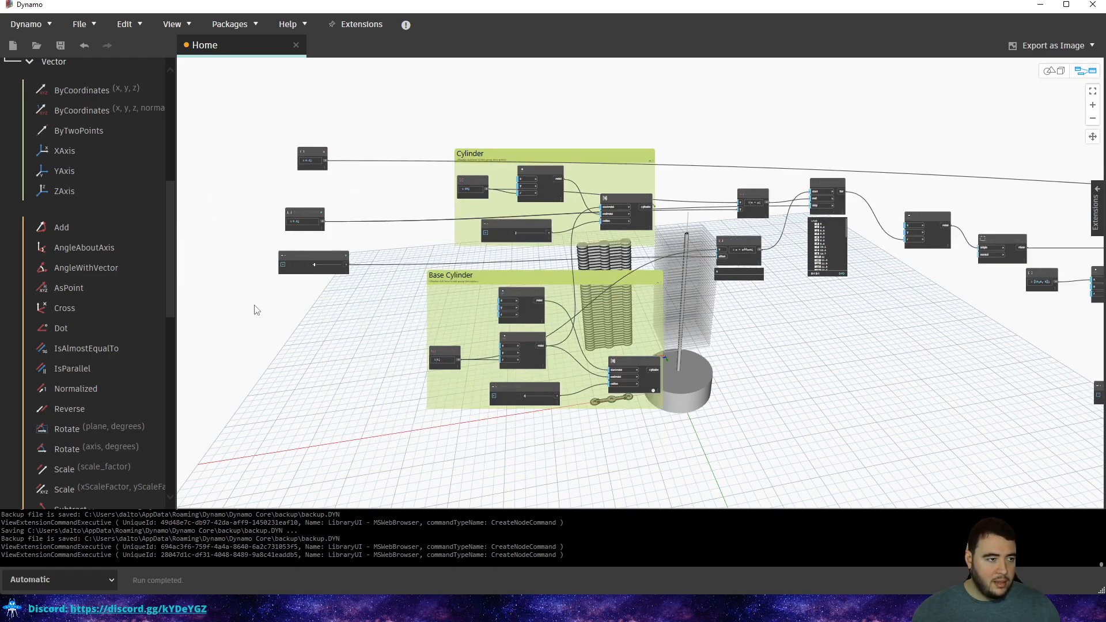
pyautogui.scroll(5, 265, 299)
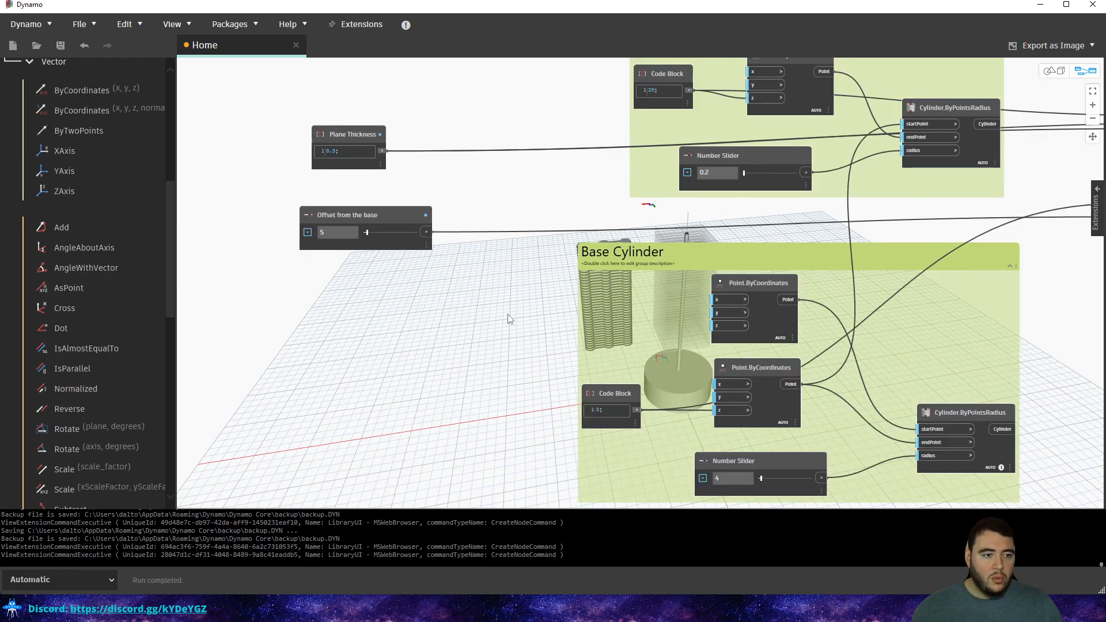
pyautogui.moveTo(636, 381); pyautogui.dragTo(458, 349, button='middle')
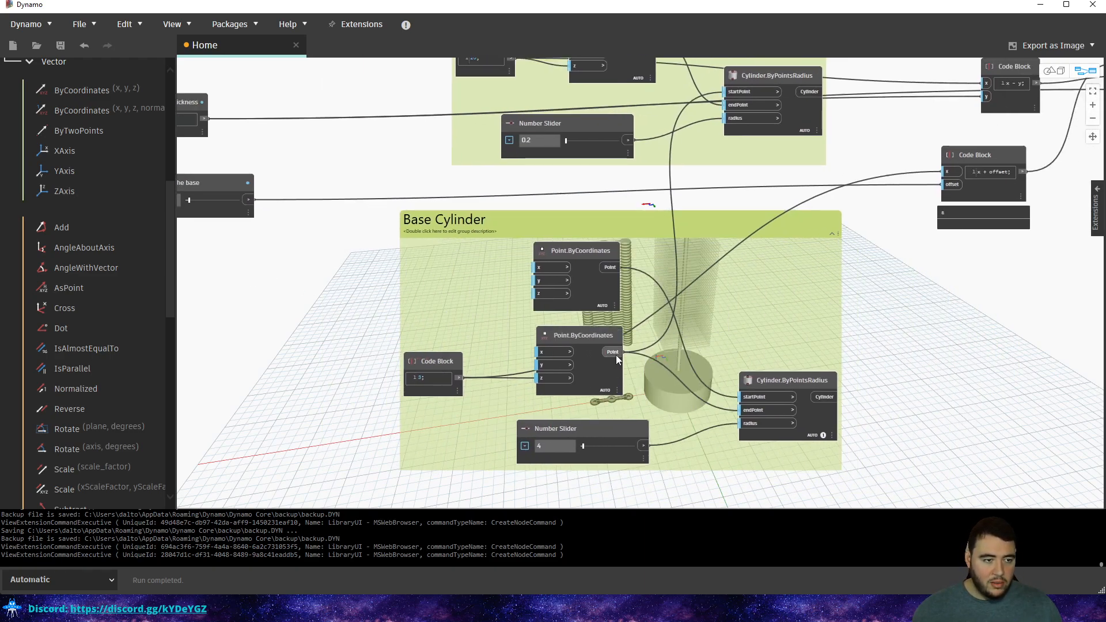
pyautogui.click(594, 332)
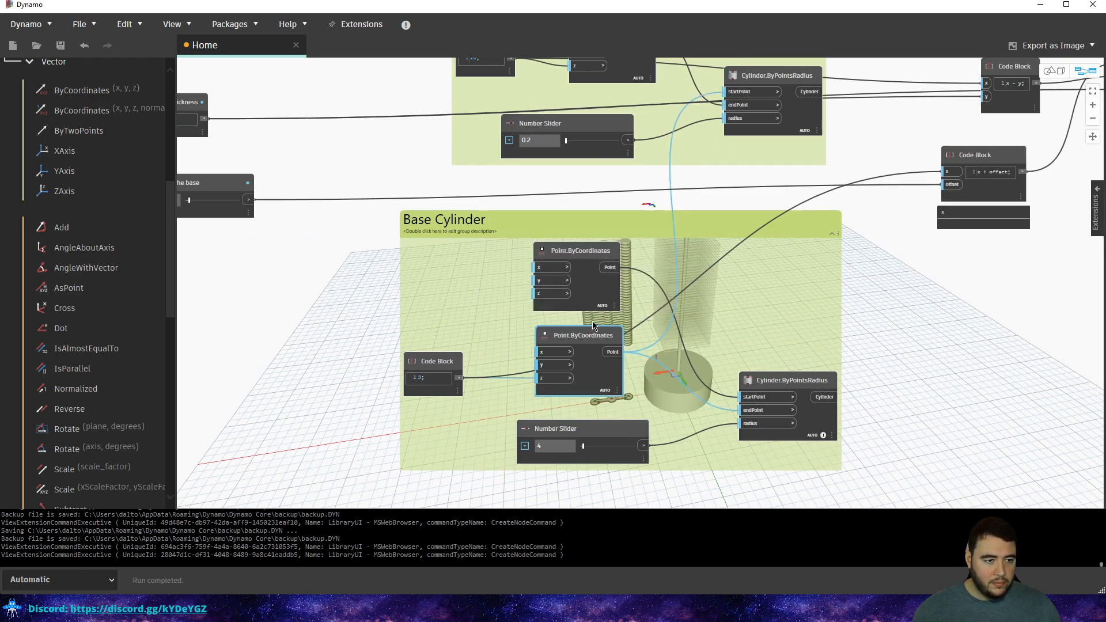
pyautogui.click(585, 252)
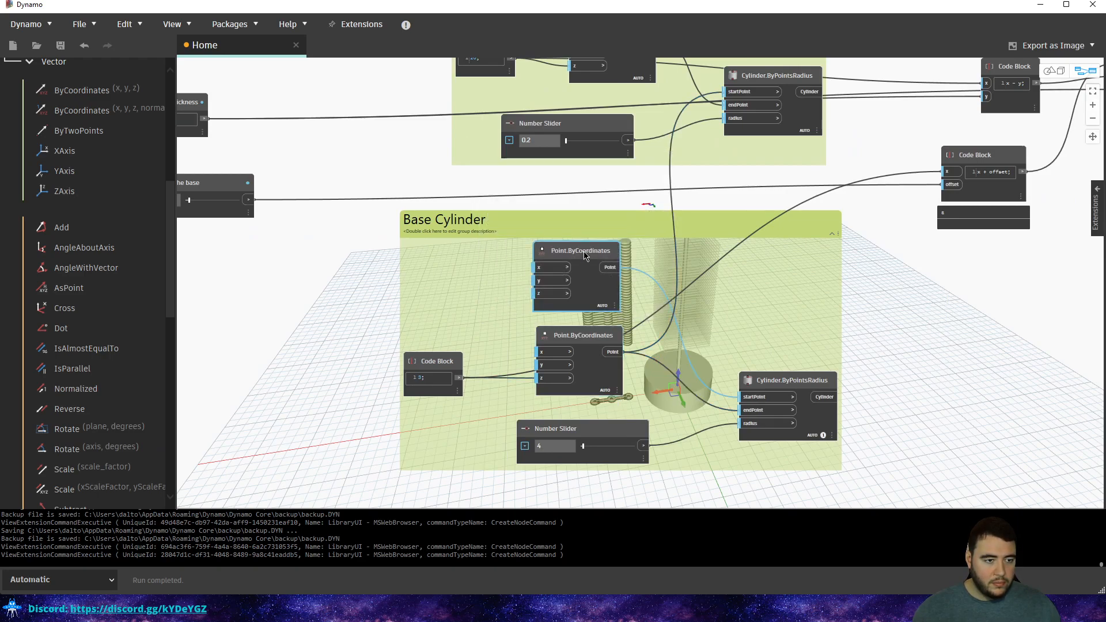
# Draw a wire from the upper base point toward Vector.ByTwoPoints.
pyautogui.click(612, 269)
pyautogui.moveTo(863, 203); pyautogui.dragTo(601, 237, button='middle')
pyautogui.scroll(-5, 640, 238)
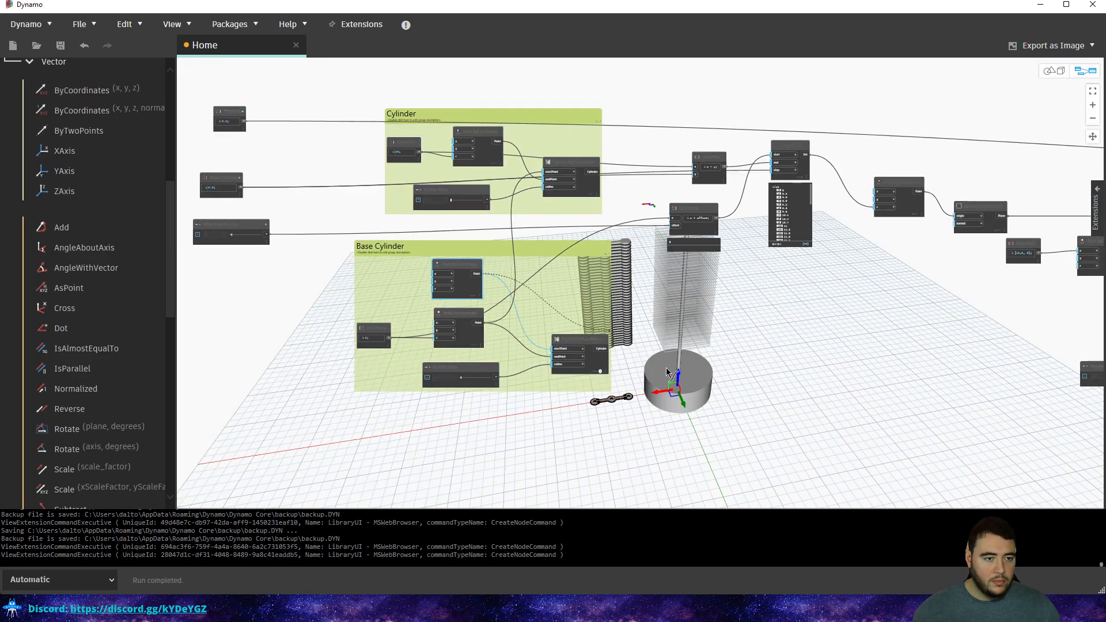
pyautogui.moveTo(843, 332); pyautogui.dragTo(448, 346, button='middle')
pyautogui.scroll(-5, 440, 348)
pyautogui.moveTo(794, 277); pyautogui.dragTo(425, 321, button='middle')
pyautogui.scroll(4, 644, 287)
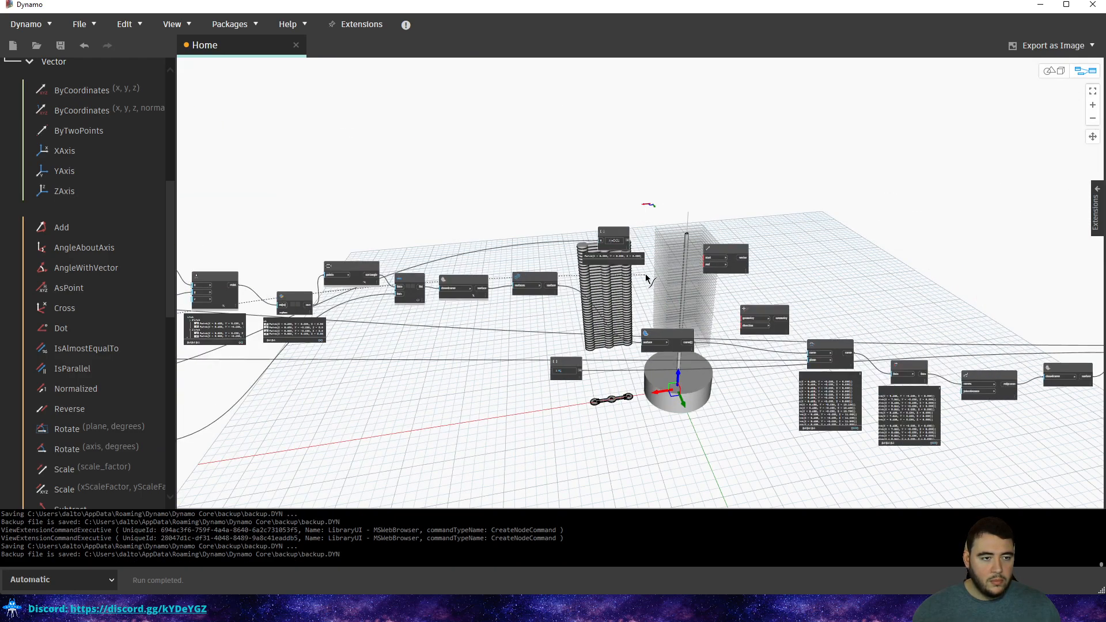
pyautogui.scroll(2, 690, 284)
pyautogui.scroll(4, 745, 291)
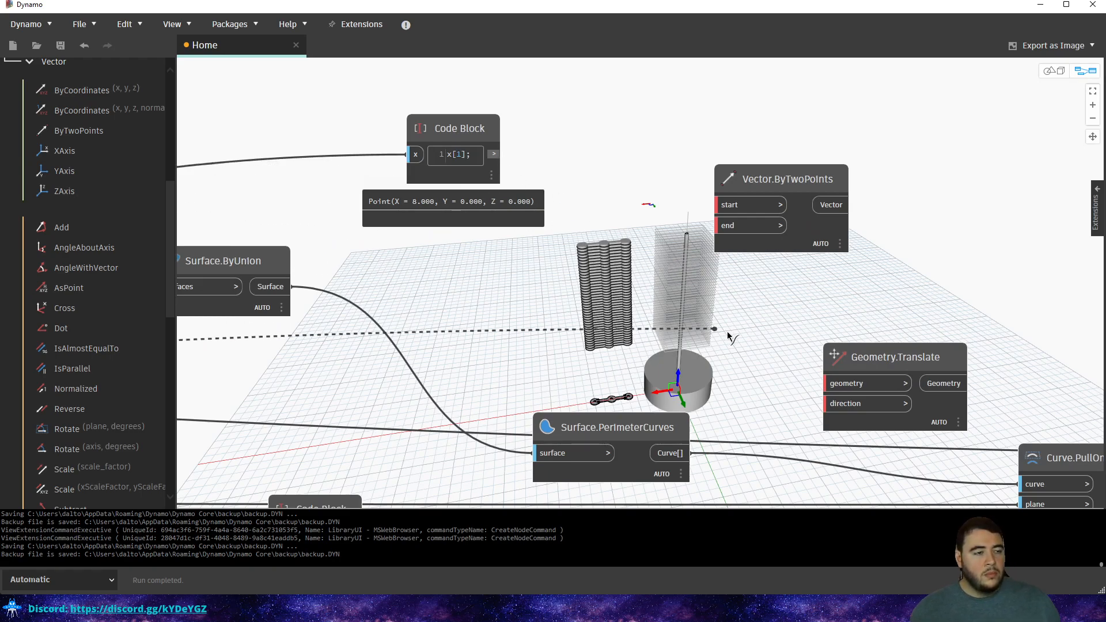
# Wire the two points into Vector.ByTwoPoints, and the vector into Geometry.Translate's direction.
pyautogui.click(720, 226)
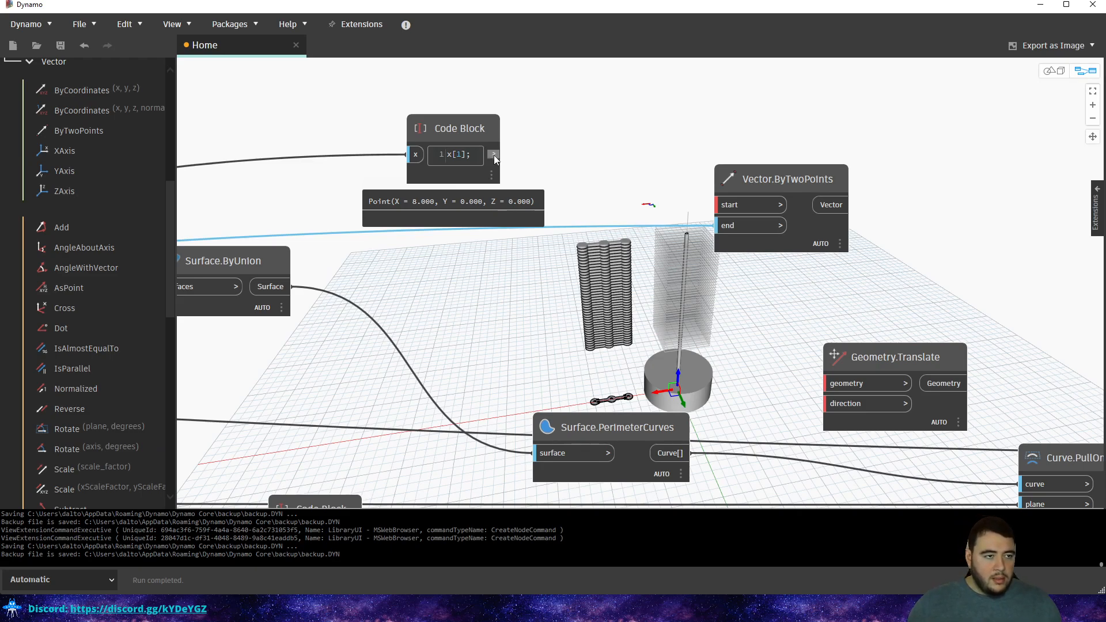
pyautogui.click(743, 205)
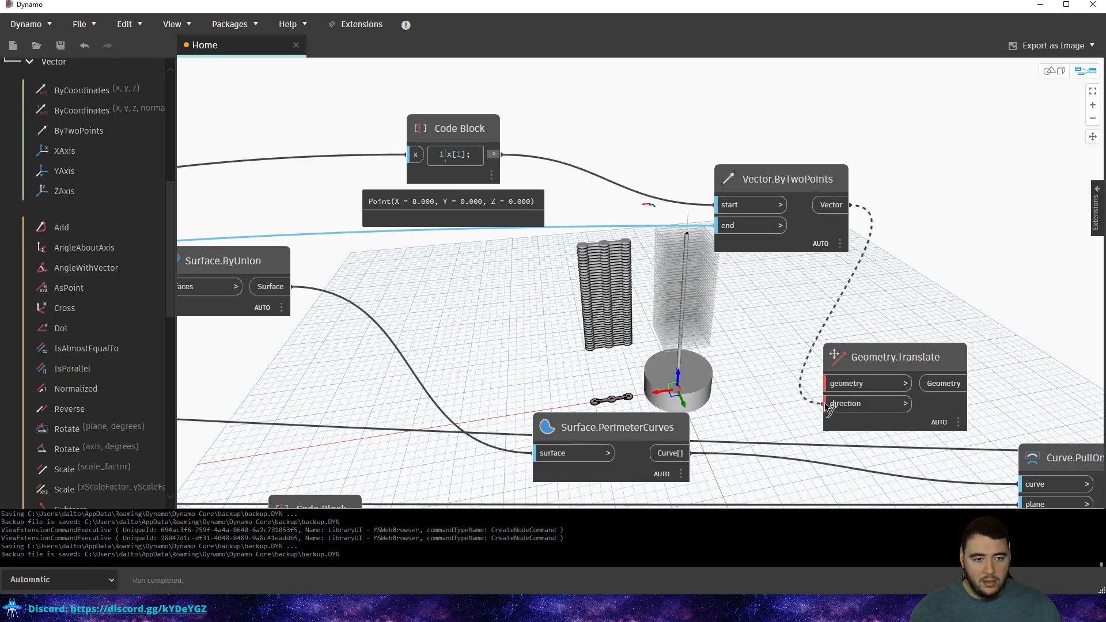
pyautogui.click(868, 274)
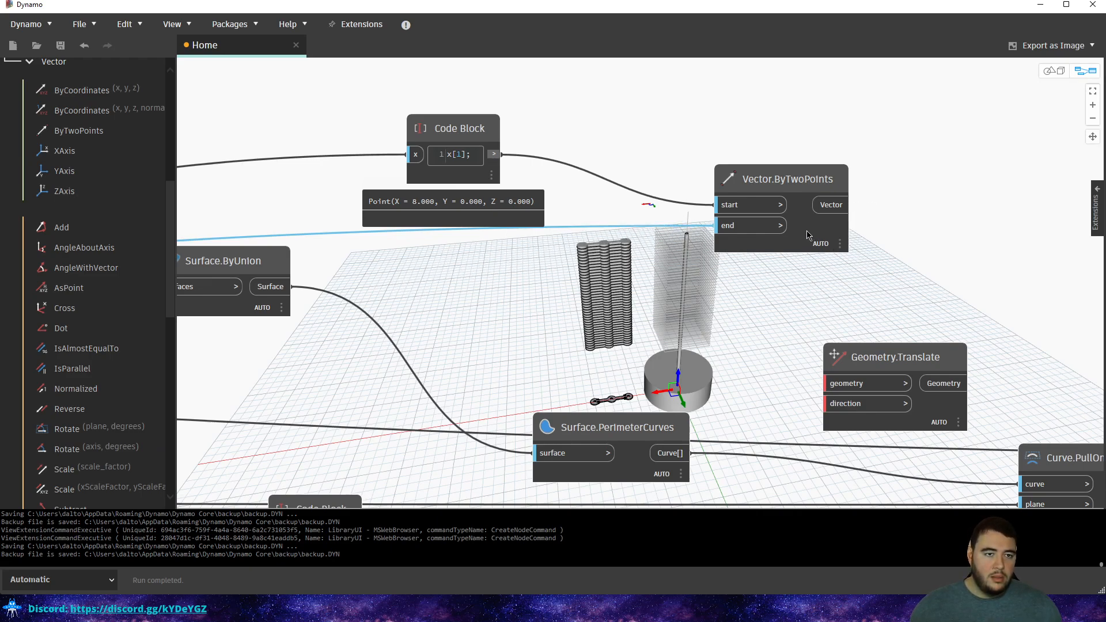
pyautogui.moveTo(808, 235)
pyautogui.moveTo(829, 271)
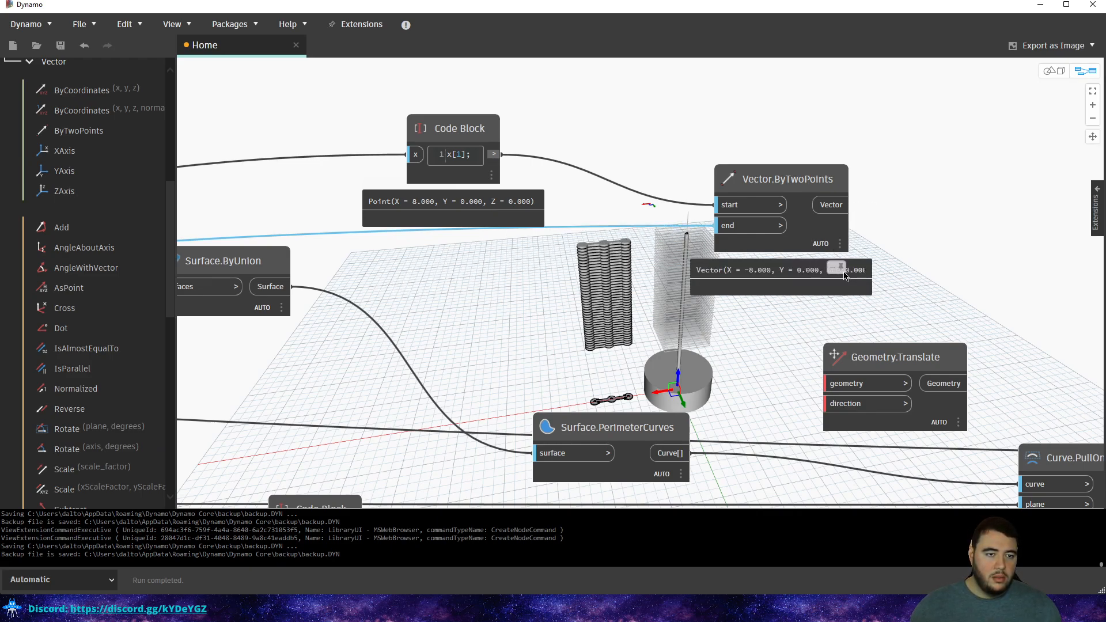
pyautogui.click(833, 205)
pyautogui.click(845, 404)
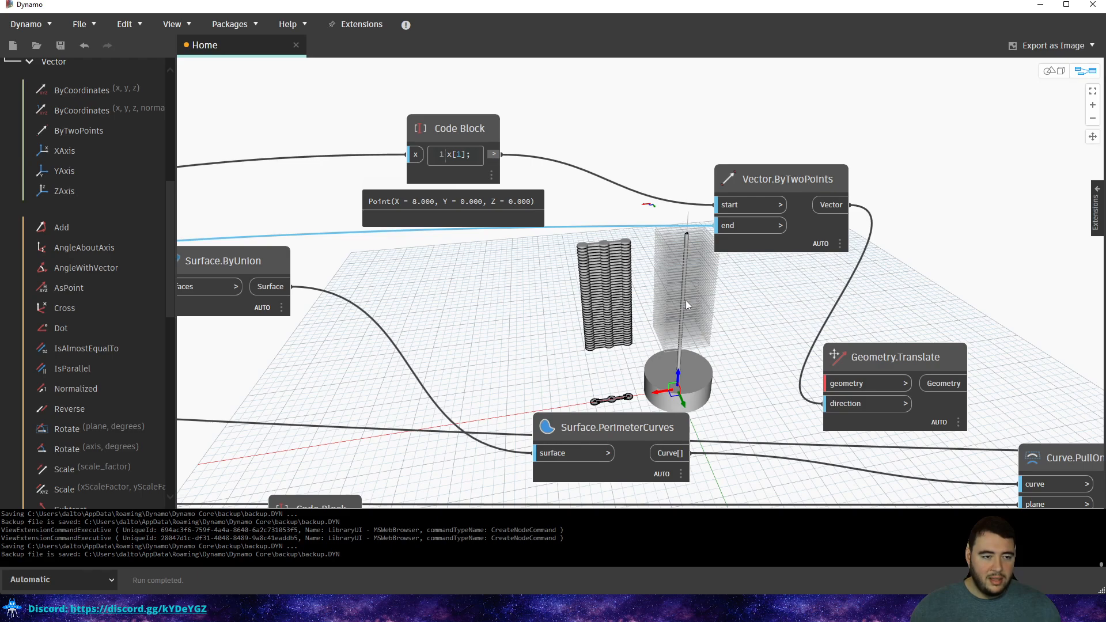
# Connect Surface.PerimeterCurves to Geometry.Translate's geometry input.
pyautogui.moveTo(662, 263); pyautogui.dragTo(593, 200, button='middle')
pyautogui.click(588, 367)
pyautogui.moveTo(631, 337); pyautogui.dragTo(510, 318, button='middle')
pyautogui.click(499, 370)
pyautogui.click(650, 300)
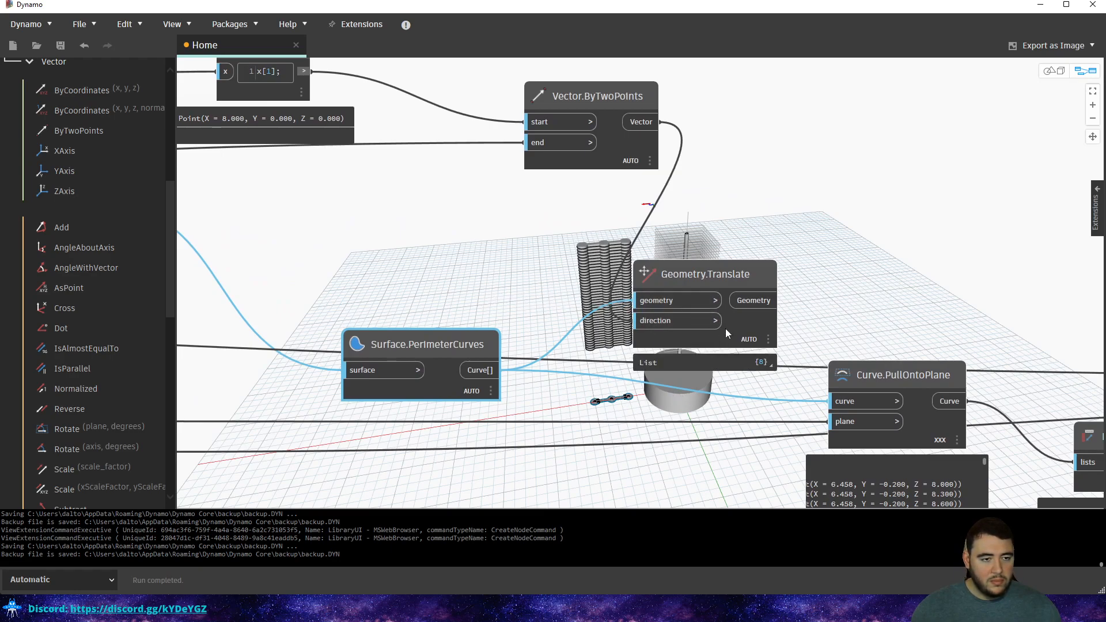
# Feed the translated geometry into Curve.PullOntoPlane's curve input.
pyautogui.moveTo(761, 365)
pyautogui.click(754, 301)
pyautogui.moveTo(815, 304); pyautogui.dragTo(559, 264, button='middle')
pyautogui.scroll(-3, 586, 265)
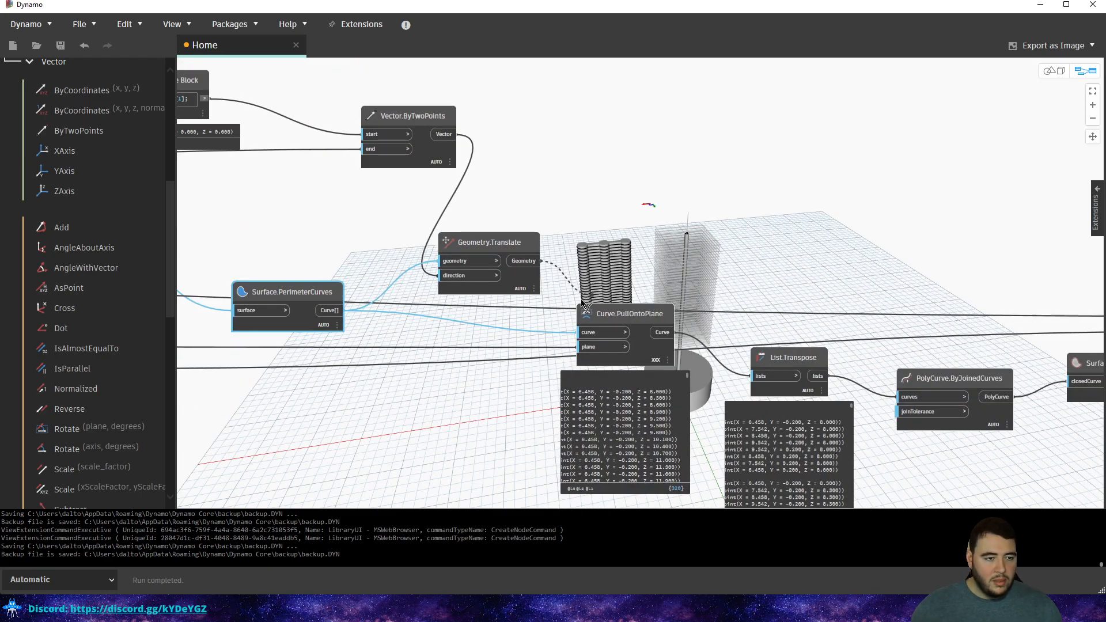
pyautogui.scroll(2, 493, 305)
pyautogui.click(582, 338)
# Orbit the 3D preview to inspect the slab tower now standing above the cylinder.
pyautogui.moveTo(715, 265); pyautogui.dragTo(599, 333, button='middle')
pyautogui.moveTo(691, 402); pyautogui.dragTo(654, 407, button='middle')
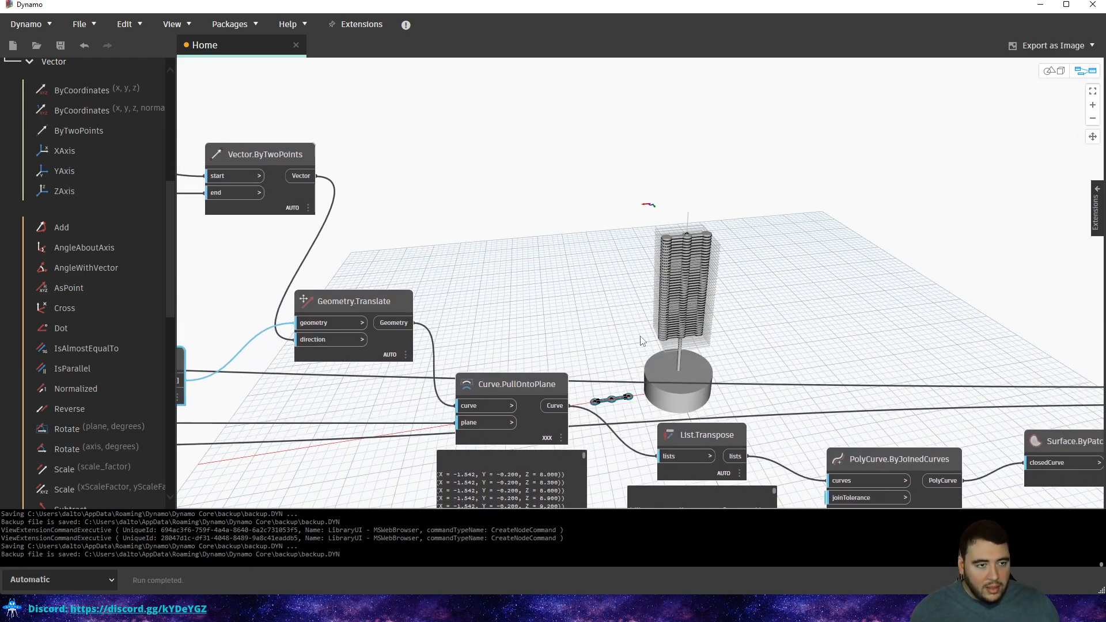
pyautogui.hotkey('ctrl', 'b')
pyautogui.moveTo(773, 327); pyautogui.dragTo(705, 346, button='middle')
pyautogui.moveTo(681, 315); pyautogui.dragTo(674, 284, button='right')
pyautogui.scroll(6, 610, 296)
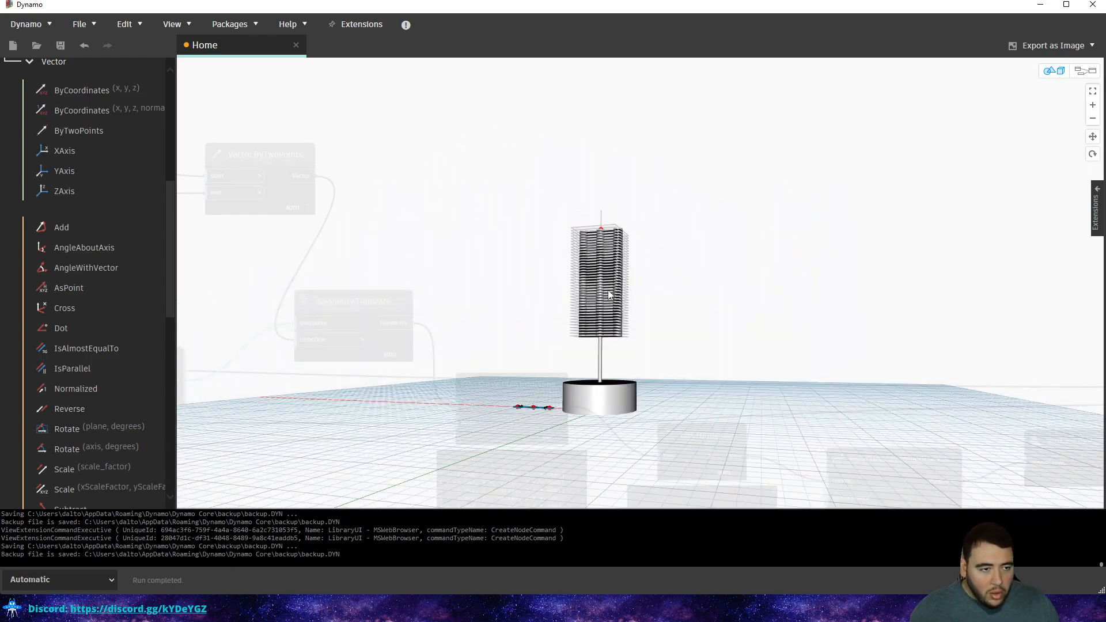
pyautogui.moveTo(611, 252); pyautogui.dragTo(604, 255, button='right')
pyautogui.moveTo(575, 227); pyautogui.dragTo(816, 246, button='middle')
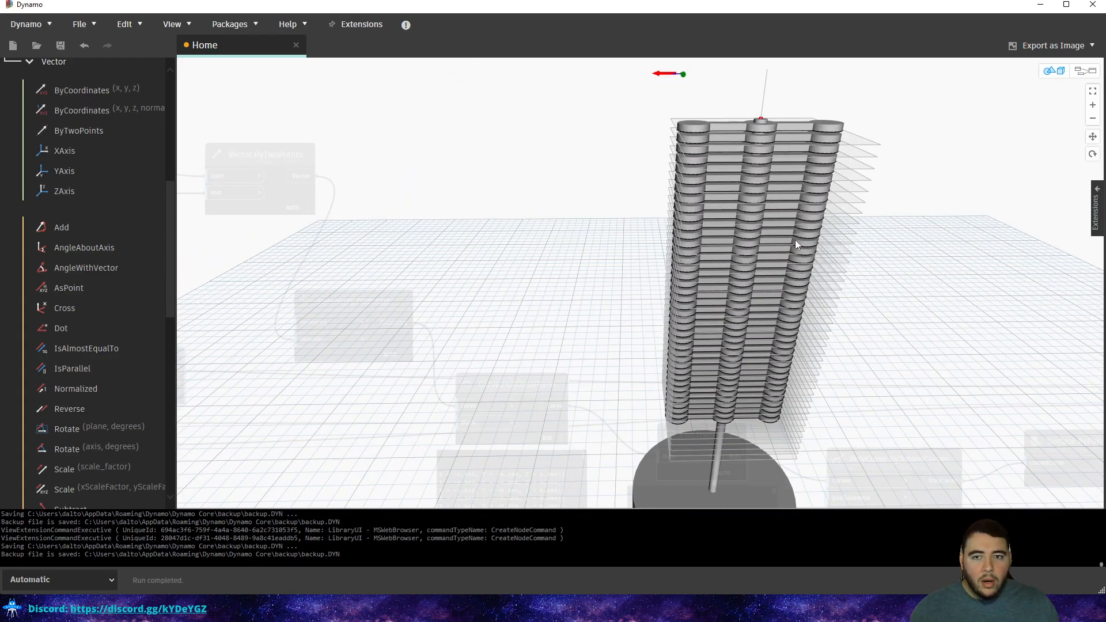
pyautogui.hotkey('ctrl', 'b')
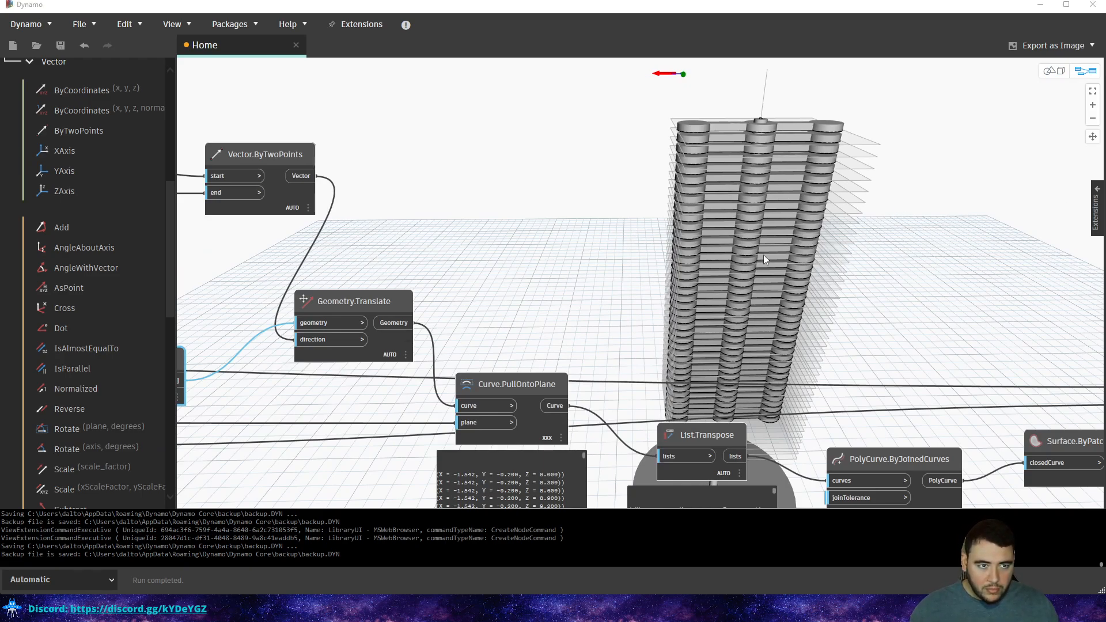
pyautogui.hotkey('ctrl', 'b')
pyautogui.hotkey('ctrl', 'b')
pyautogui.hotkey('ctrl', 'b')
pyautogui.moveTo(519, 227); pyautogui.dragTo(608, 216, button='right')
pyautogui.hotkey('ctrl', 'b')
pyautogui.scroll(-5, 597, 237)
pyautogui.scroll(-3, 597, 238)
pyautogui.scroll(12, 605, 247)
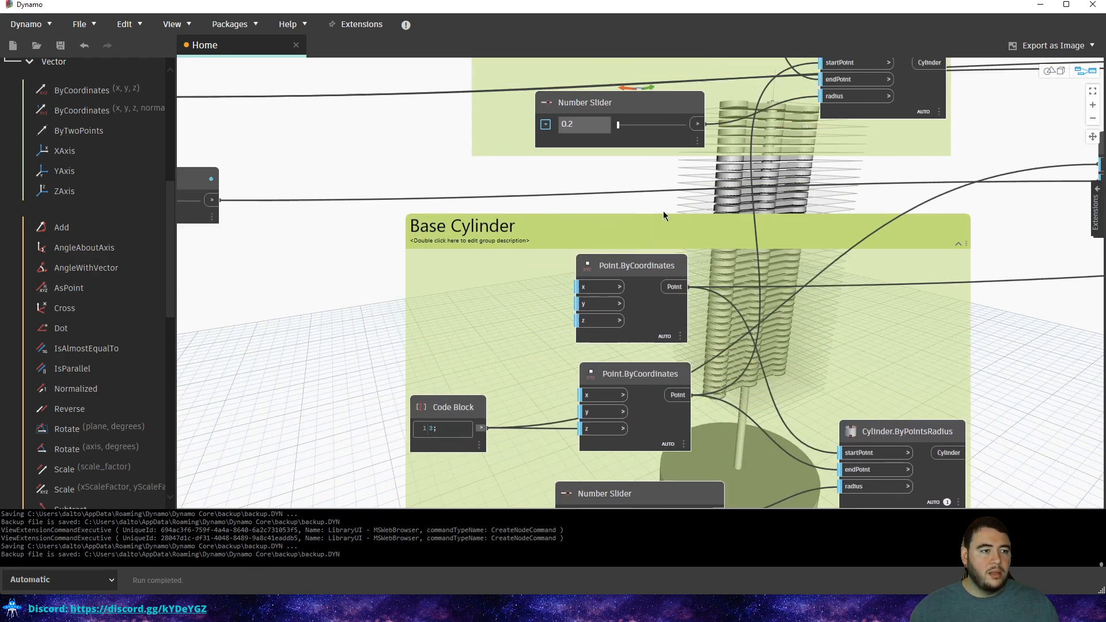
pyautogui.moveTo(380, 201); pyautogui.dragTo(638, 241, button='middle')
pyautogui.scroll(-2, 638, 241)
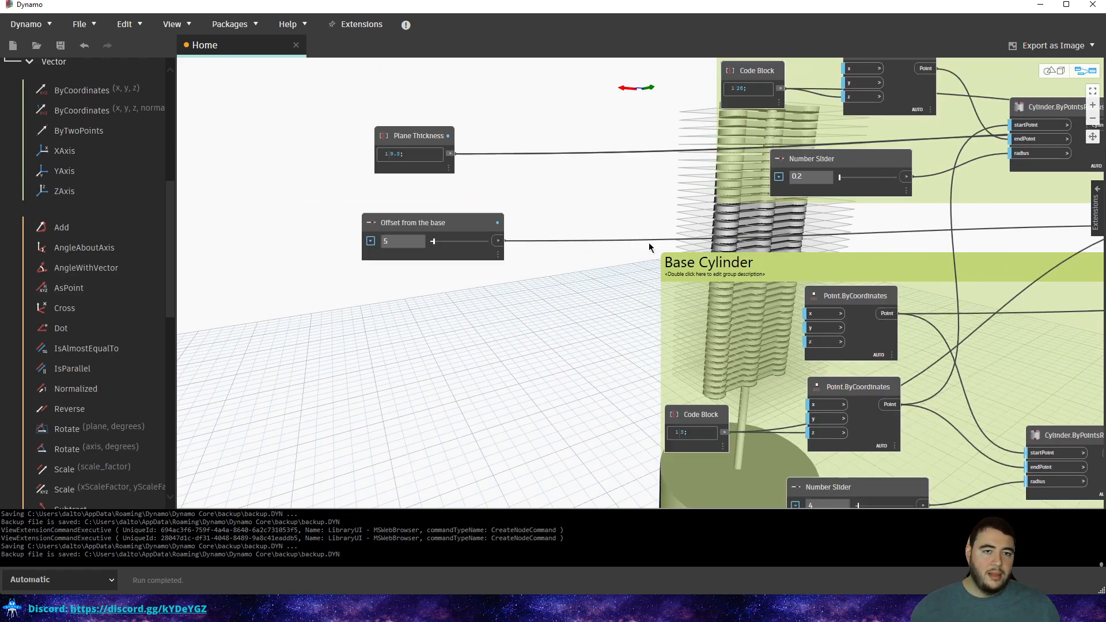
pyautogui.moveTo(759, 264); pyautogui.dragTo(505, 281, button='middle')
pyautogui.scroll(-3, 504, 277)
# Select the Plane.ByOriginNormal node to preview its planes and check its normal port.
pyautogui.moveTo(799, 200); pyautogui.dragTo(605, 221, button='middle')
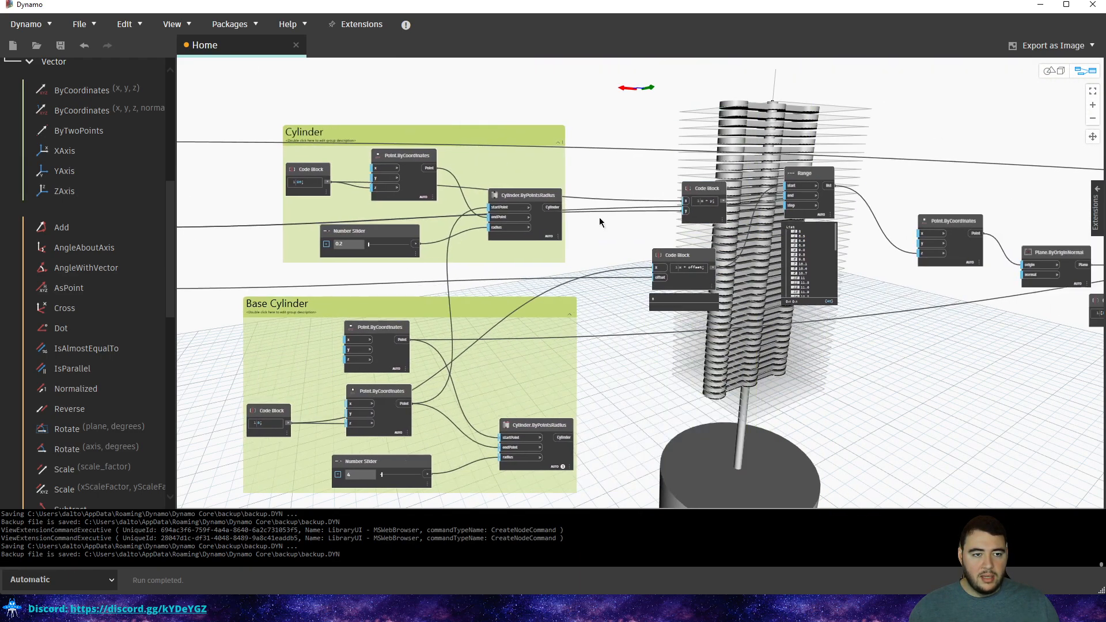
pyautogui.moveTo(1023, 252); pyautogui.dragTo(629, 254, button='middle')
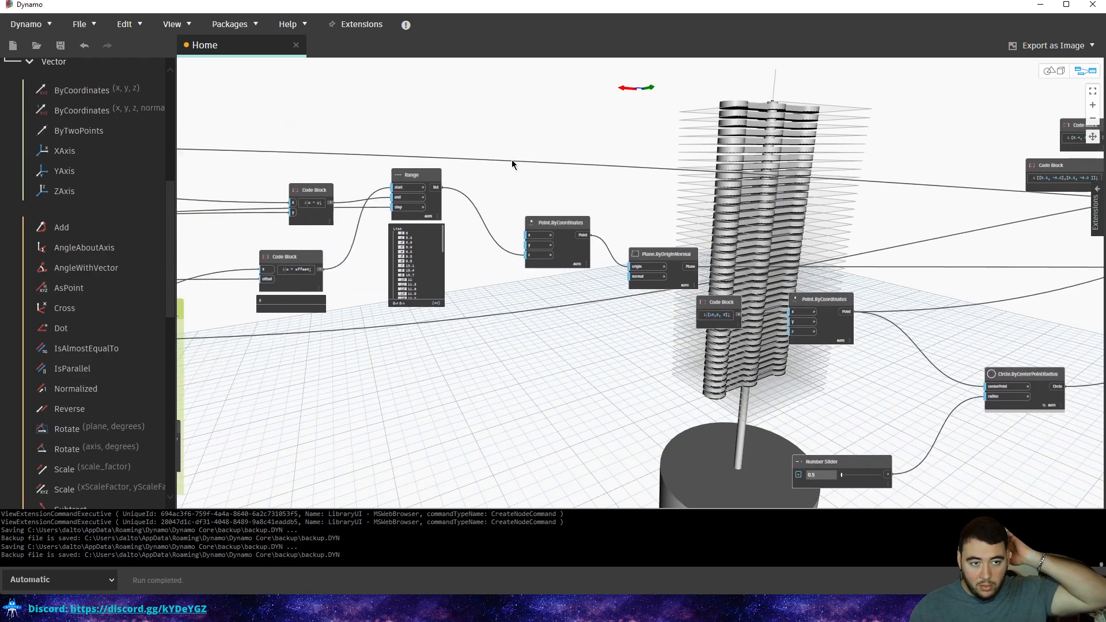
pyautogui.click(647, 260)
pyautogui.scroll(3, 627, 236)
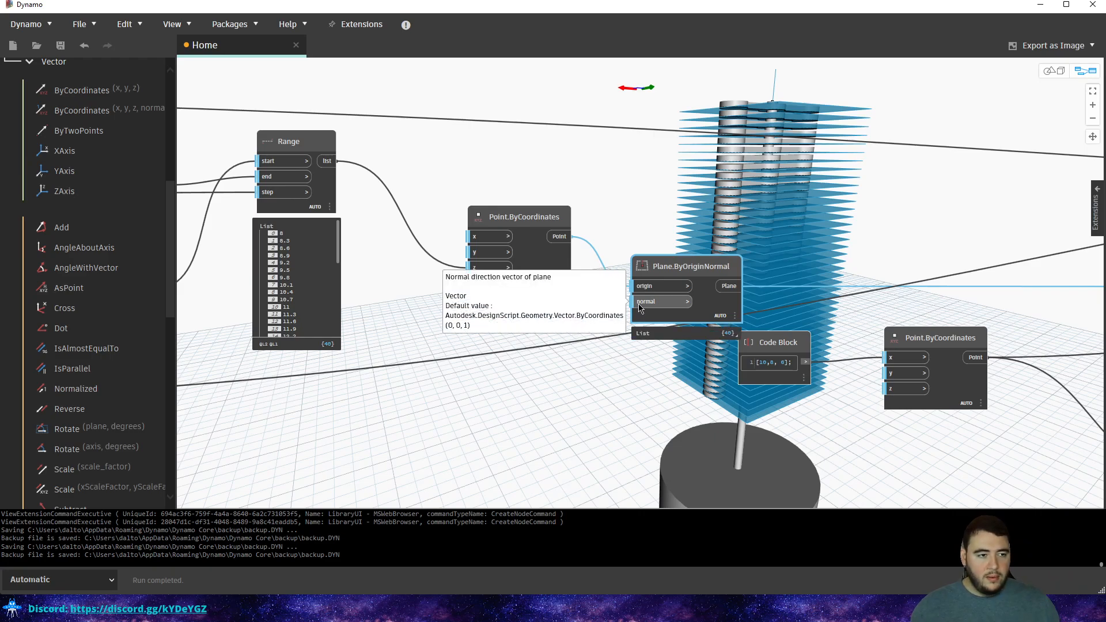
pyautogui.click(475, 358)
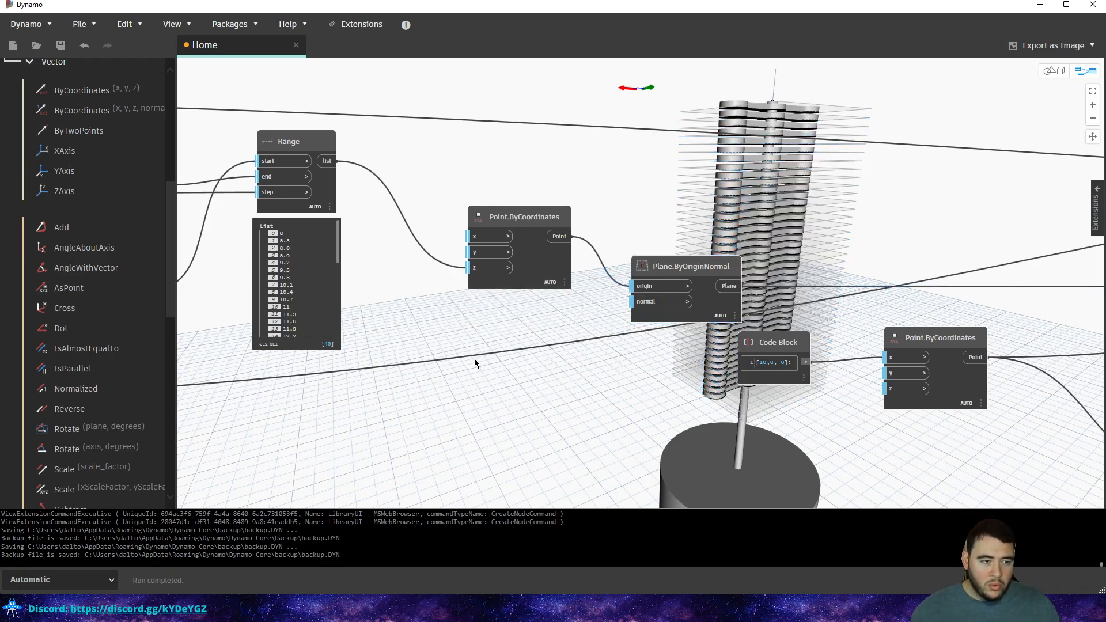
# Discard a stray empty Code Block and put the cursor in the Library search box.
pyautogui.doubleClick(482, 334)
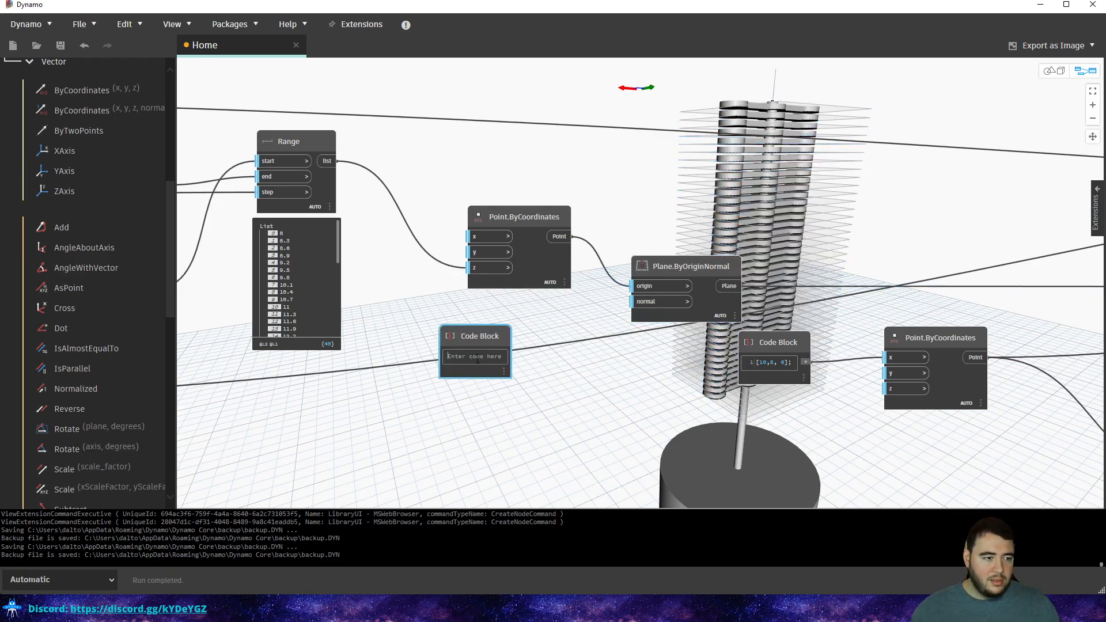
pyautogui.click(435, 356)
pyautogui.scroll(2, 71, 142)
pyautogui.scroll(5, 70, 137)
pyautogui.click(140, 113)
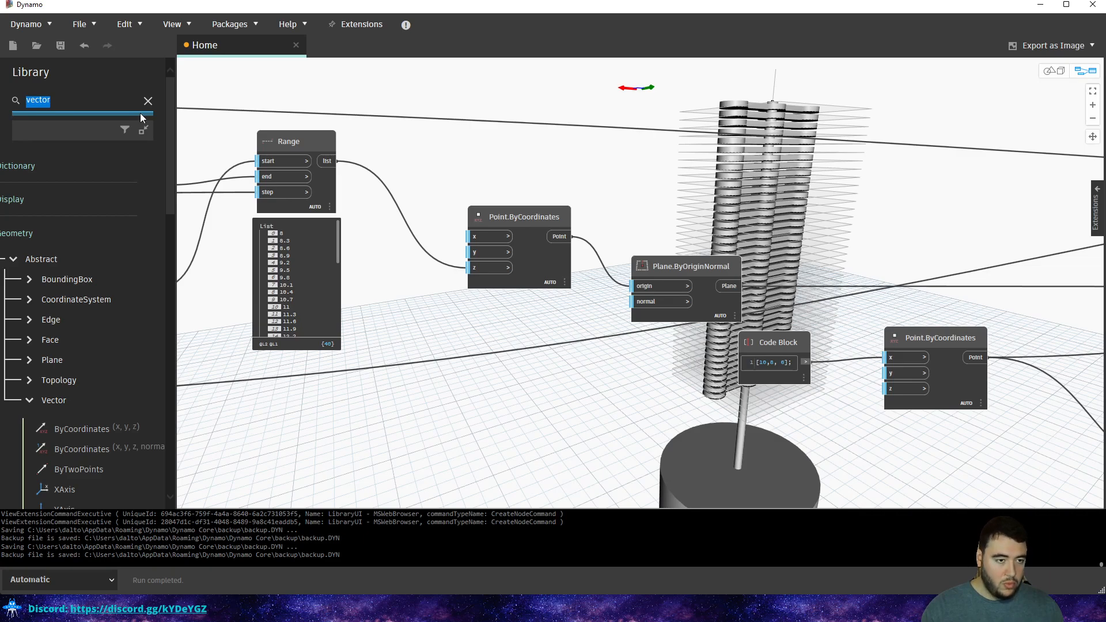
# Place Vector.ByCoordinates fed by a Code Block of 1, wired into Plane.ByOriginNormal's normal.
pyautogui.write('vecto')
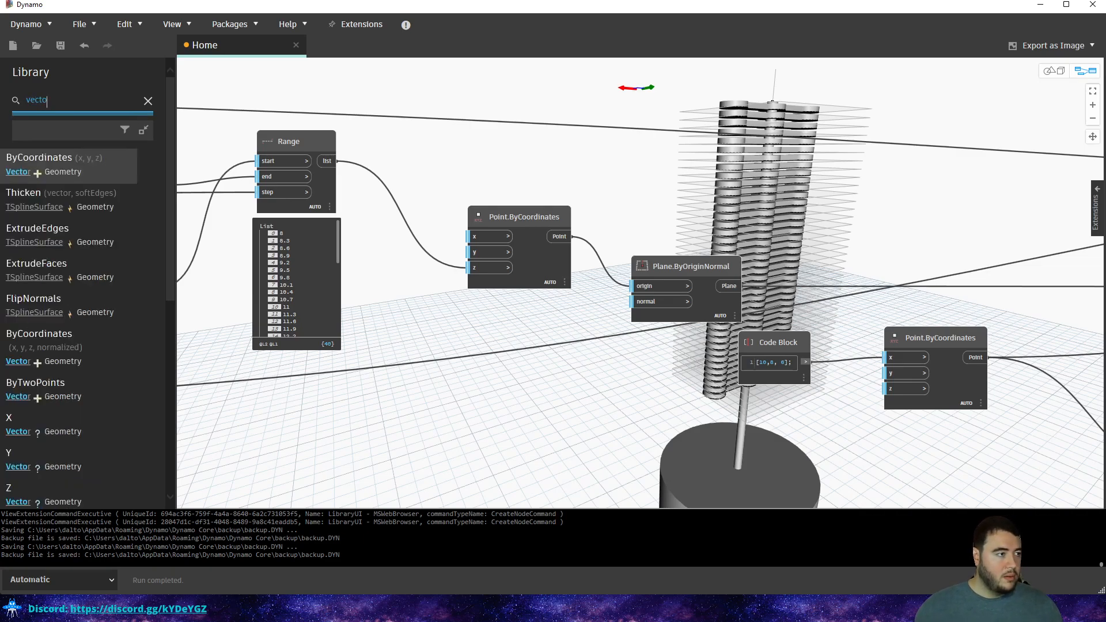
pyautogui.moveTo(59, 149); pyautogui.dragTo(476, 366)
pyautogui.click(491, 311)
pyautogui.doubleClick(342, 420)
pyautogui.write('1;')
pyautogui.click(373, 426)
pyautogui.click(450, 400)
pyautogui.click(537, 385)
pyautogui.click(638, 301)
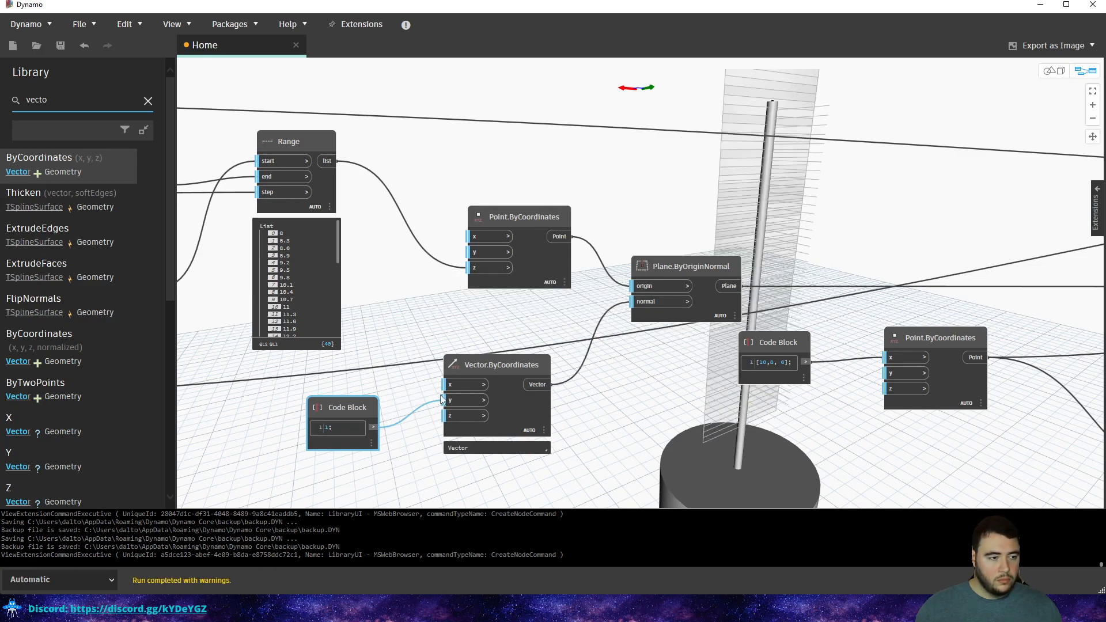
# Reroute the Code Block value 1 off the x and y inputs onto the vector's z component.
pyautogui.doubleClick(321, 428)
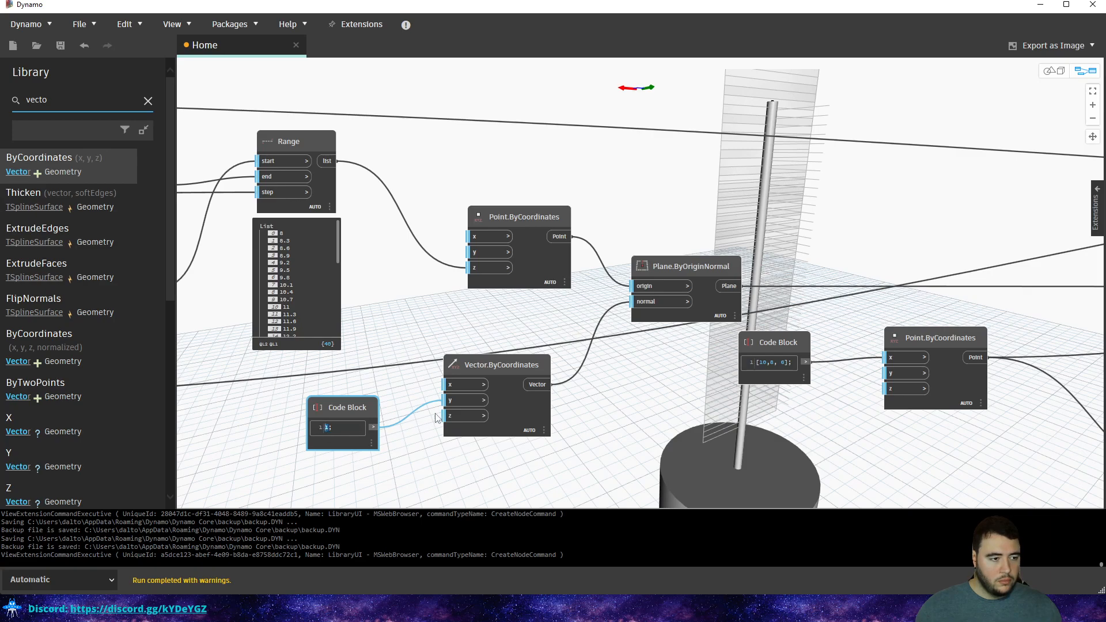
pyautogui.click(455, 402)
pyautogui.click(453, 387)
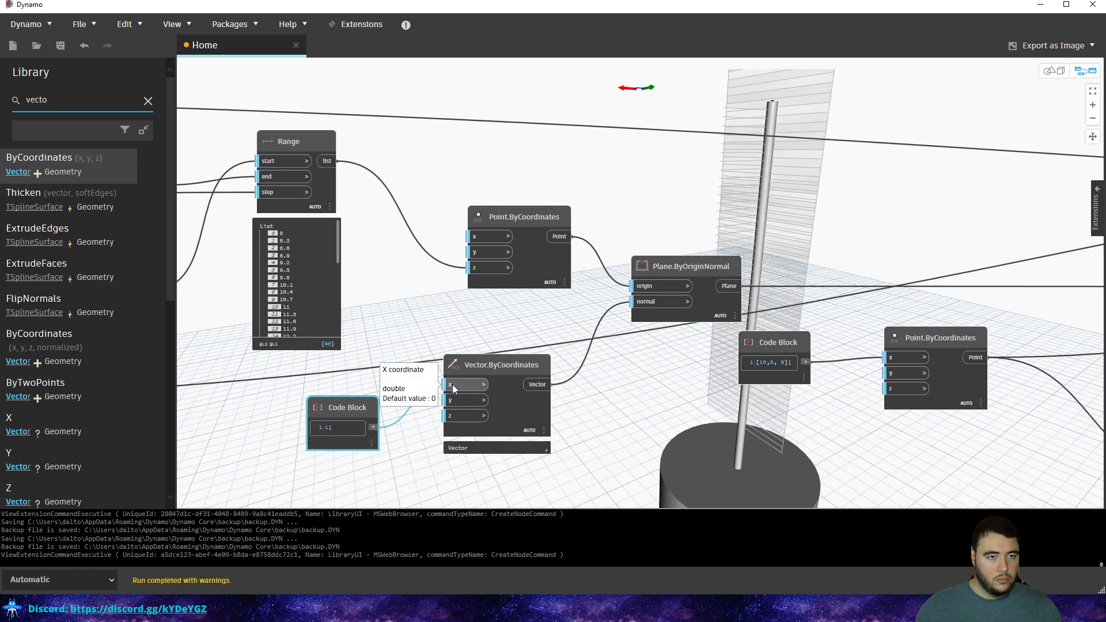
pyautogui.click(453, 385)
pyautogui.click(454, 400)
pyautogui.click(374, 427)
pyautogui.click(454, 385)
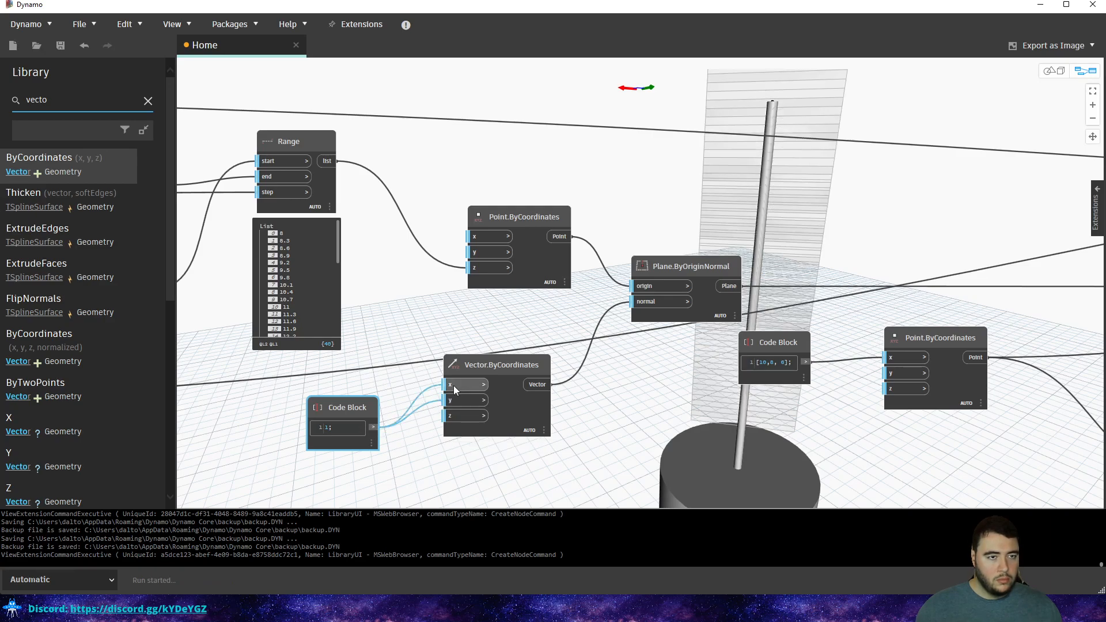
pyautogui.click(453, 387)
pyautogui.click(453, 401)
pyautogui.click(453, 400)
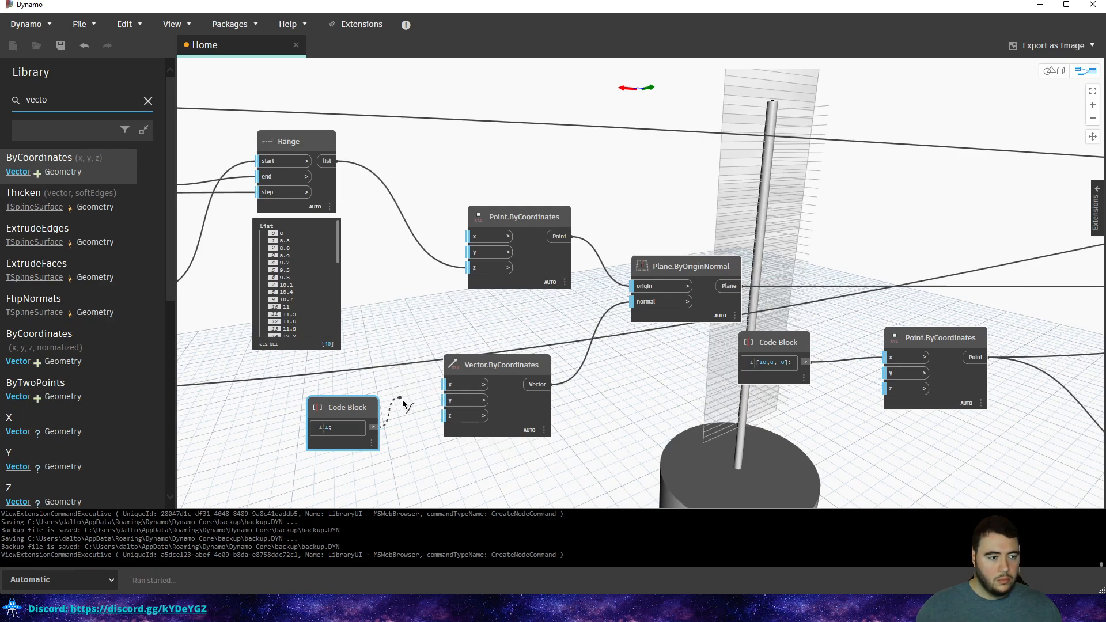
pyautogui.click(403, 398)
pyautogui.click(374, 428)
pyautogui.click(453, 417)
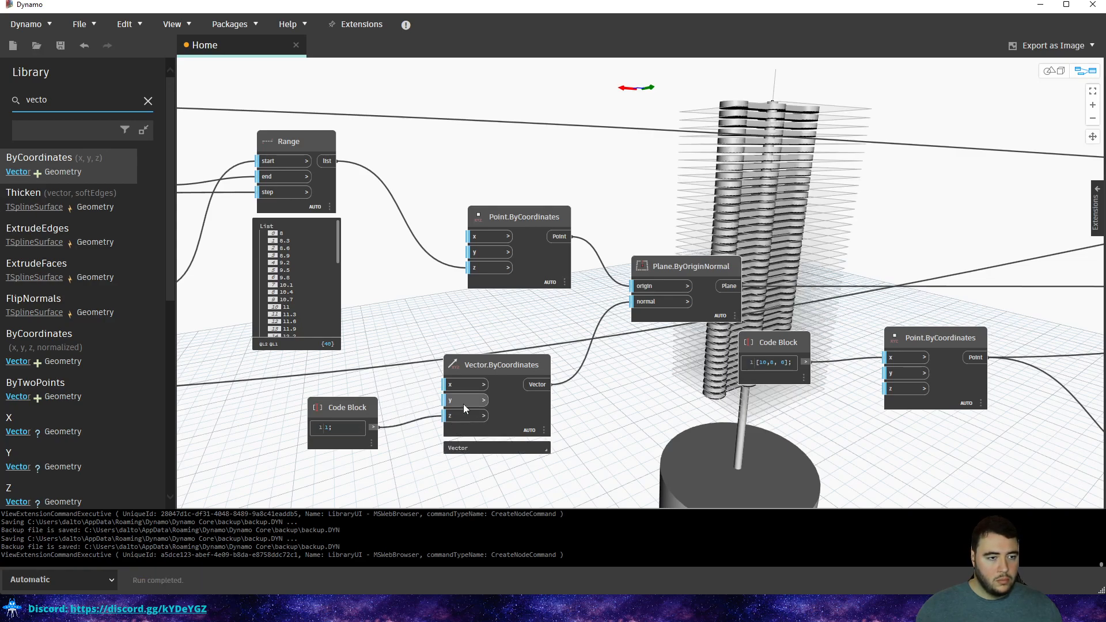
# Change the Code Block value from 1 to 3 and rerun, then reselect it.
pyautogui.click(327, 427)
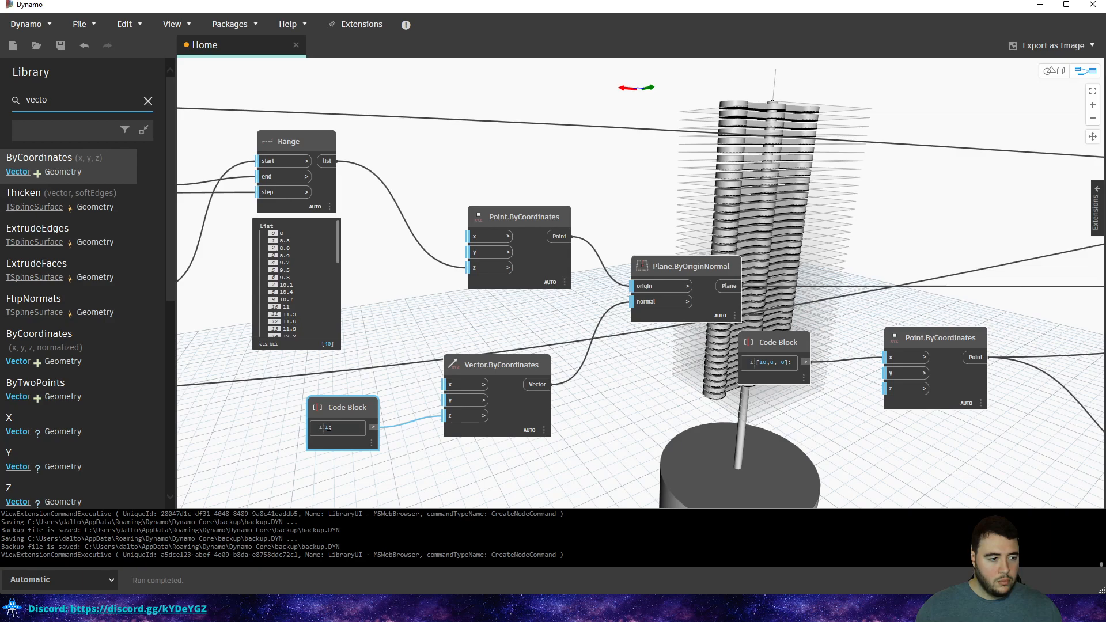
pyautogui.doubleClick(326, 427)
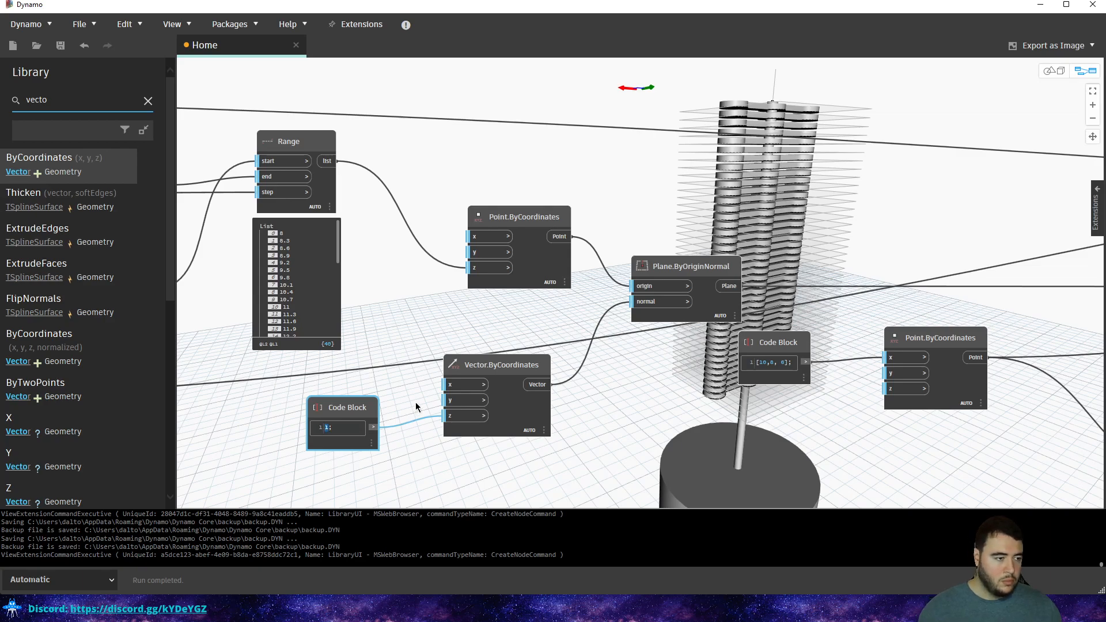
pyautogui.write('3')
pyautogui.press('Return')
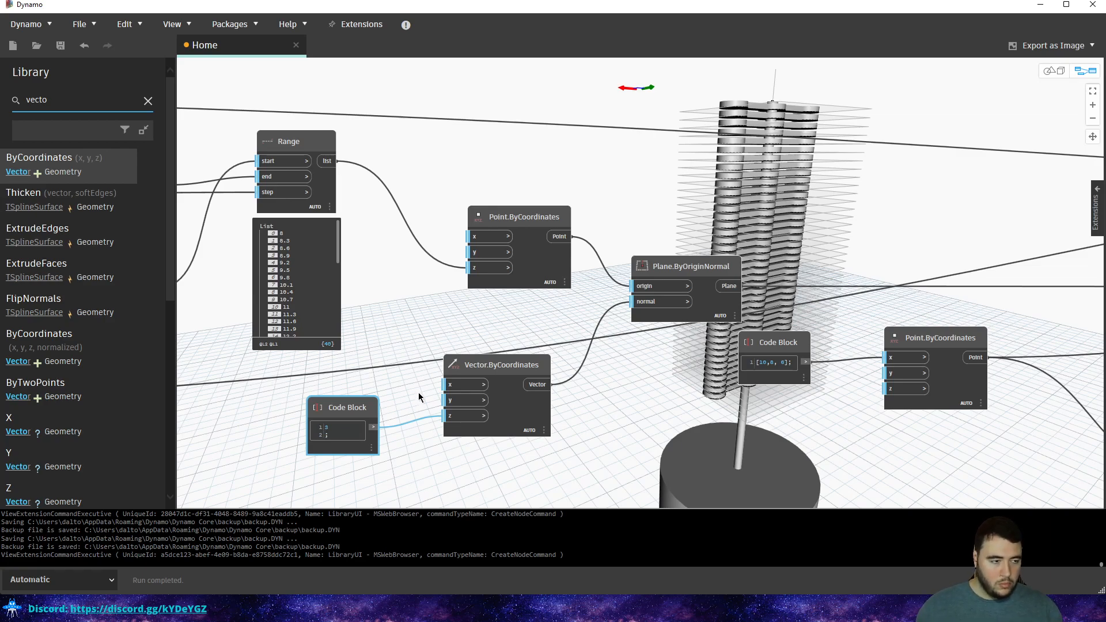
pyautogui.click(419, 393)
pyautogui.doubleClick(326, 427)
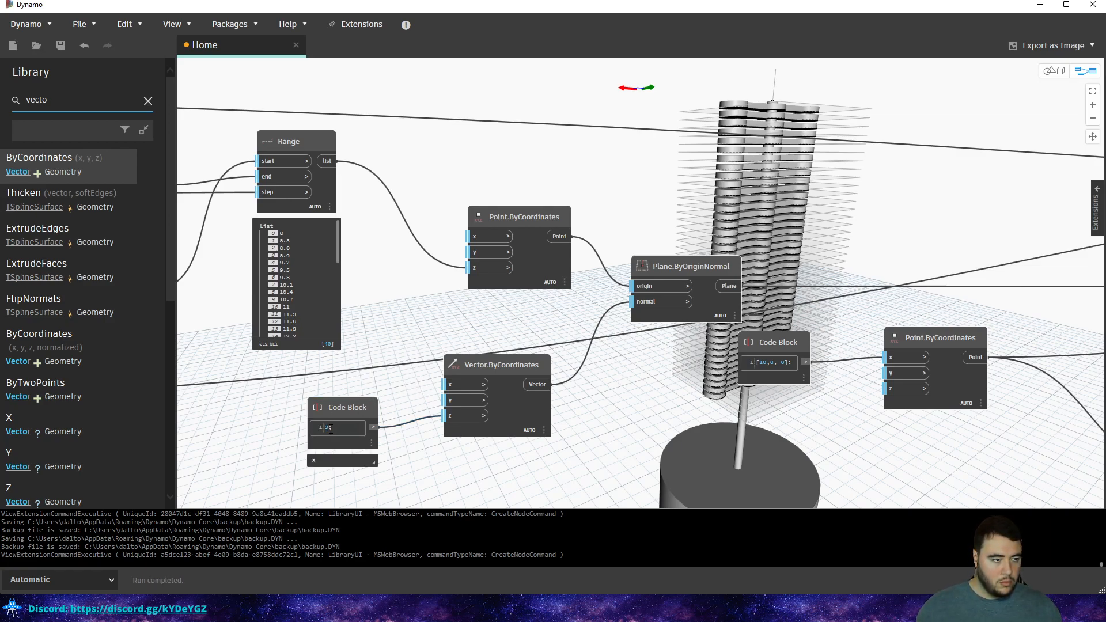
pyautogui.moveTo(352, 406); pyautogui.dragTo(357, 457)
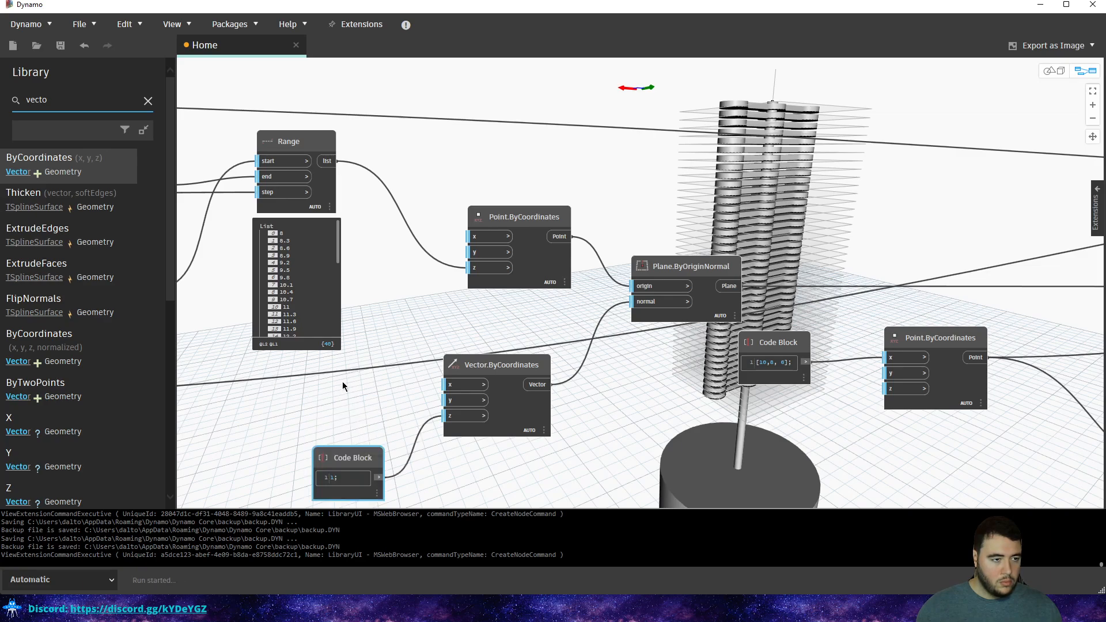
pyautogui.doubleClick(344, 383)
pyautogui.click(400, 378)
pyautogui.click(371, 404)
pyautogui.click(445, 385)
pyautogui.click(367, 404)
pyautogui.click(447, 401)
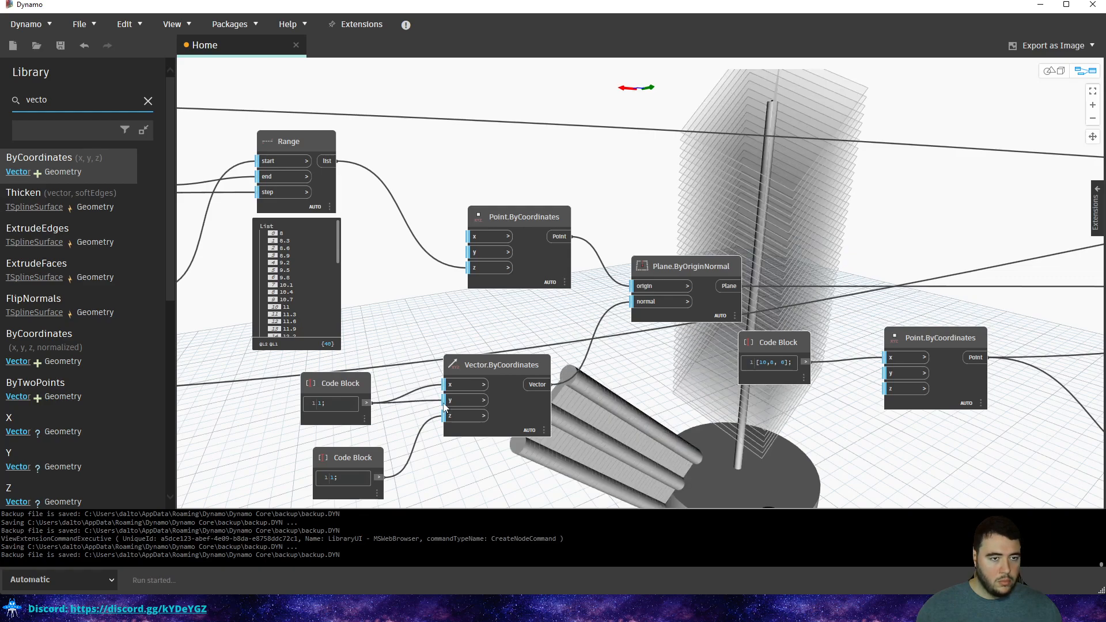
pyautogui.click(450, 402)
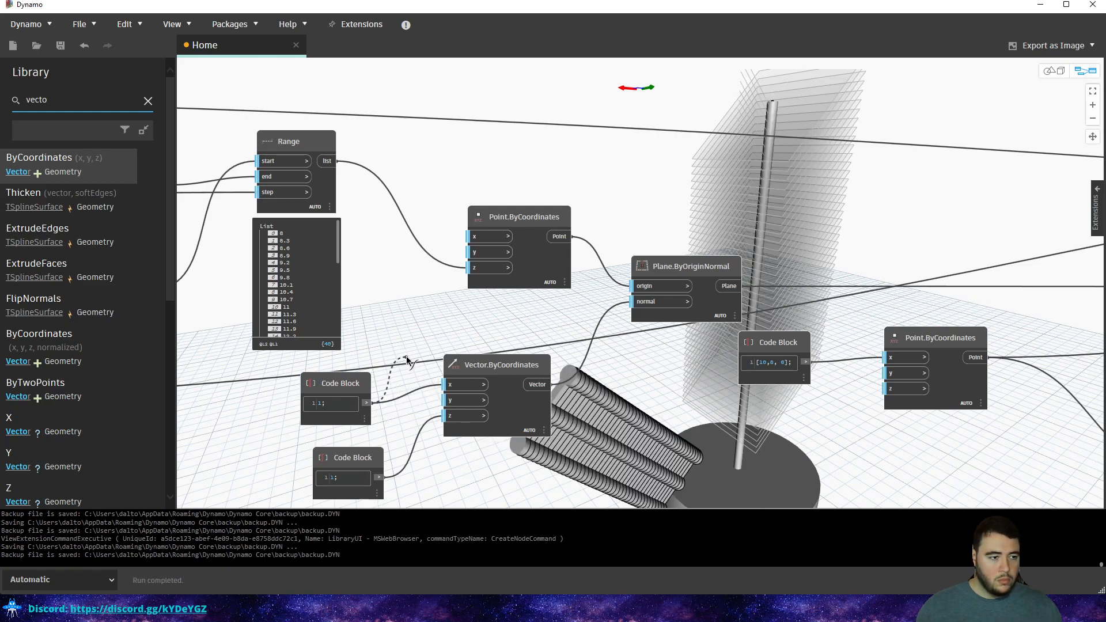
pyautogui.hotkey('ctrl', 'b')
pyautogui.scroll(3, 458, 394)
pyautogui.scroll(-5, 543, 391)
pyautogui.moveTo(543, 391); pyautogui.dragTo(576, 296, button='middle')
pyautogui.hotkey('ctrl', 'b')
pyautogui.click(452, 403)
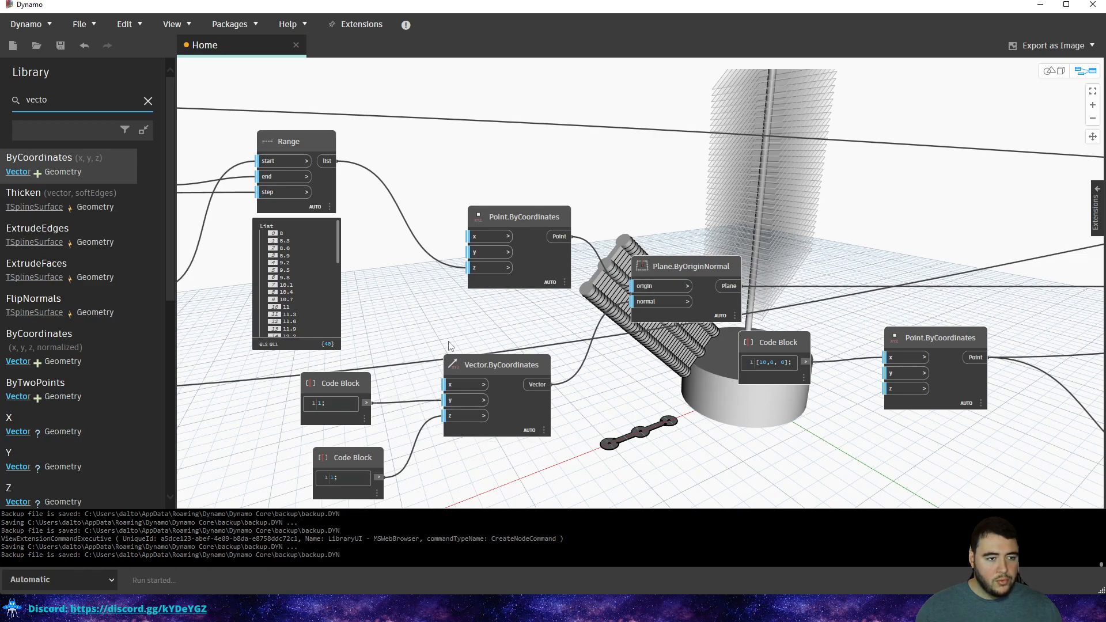
pyautogui.click(450, 398)
pyautogui.click(424, 372)
pyautogui.moveTo(375, 375); pyautogui.dragTo(333, 411)
pyautogui.click(507, 268)
pyautogui.click(367, 403)
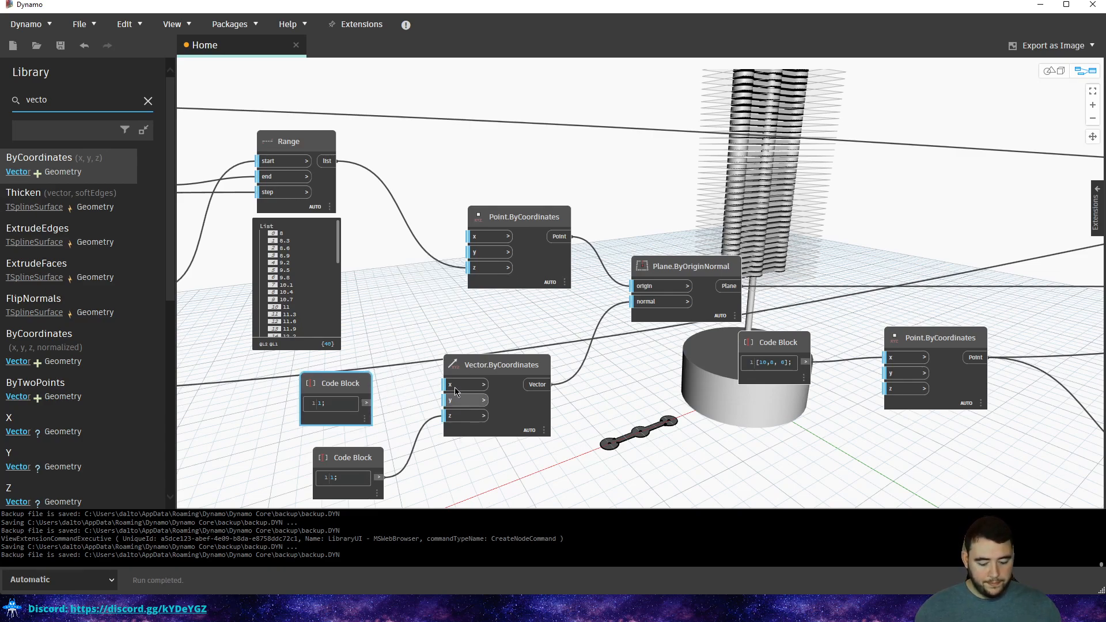
pyautogui.press('Delete')
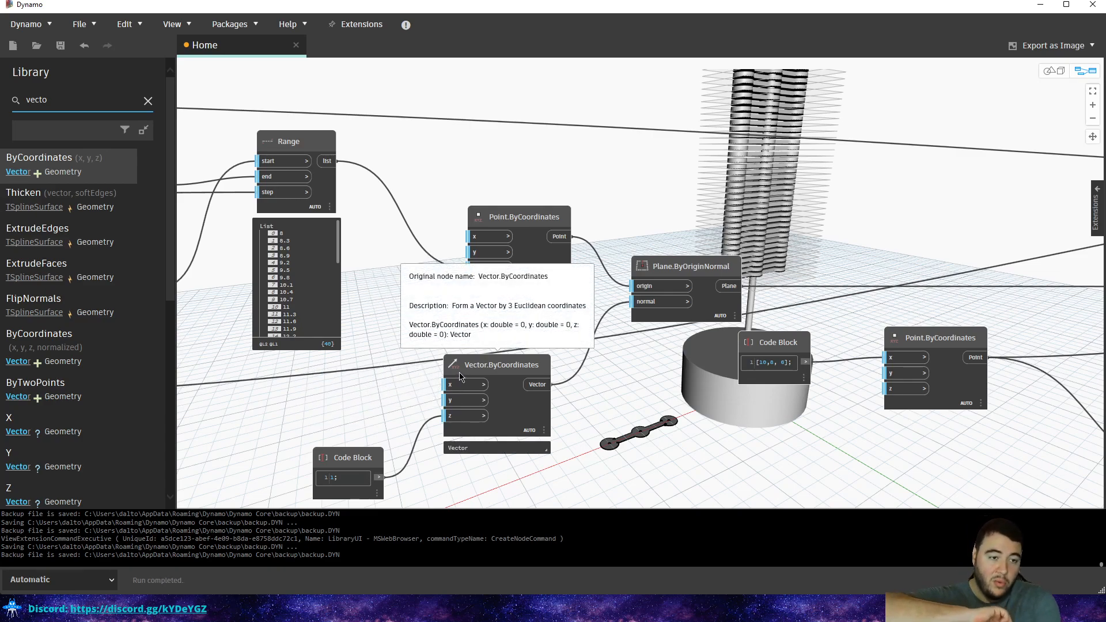
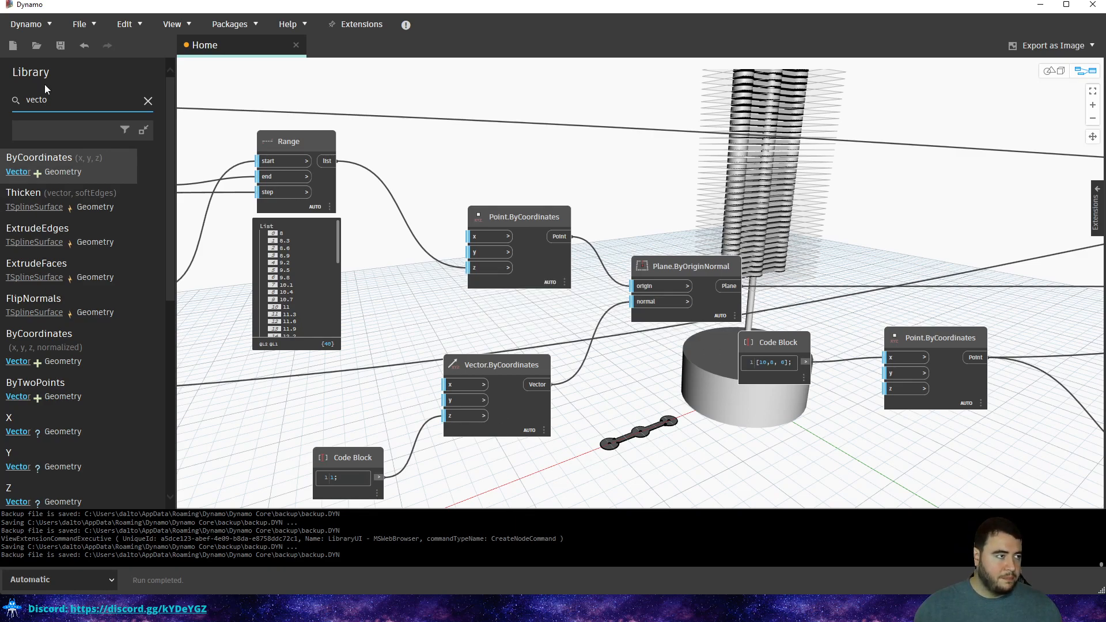
# Search the Library for 'rotate' and place a Vector.Rotate node on the canvas.
pyautogui.doubleClick(116, 110)
pyautogui.write('rotate')
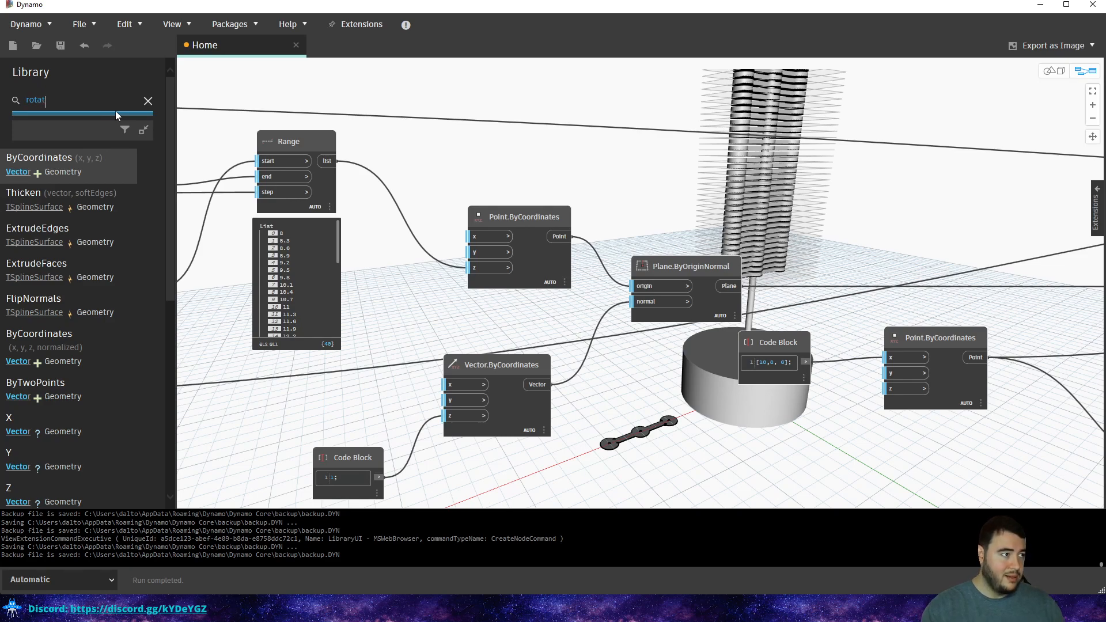
pyautogui.moveTo(109, 157); pyautogui.dragTo(628, 378)
pyautogui.moveTo(628, 377); pyautogui.dragTo(707, 346, button='middle')
# Rearrange Vector.ByCoordinates and its Code Block together beside Vector.Rotate.
pyautogui.moveTo(615, 340); pyautogui.dragTo(587, 301)
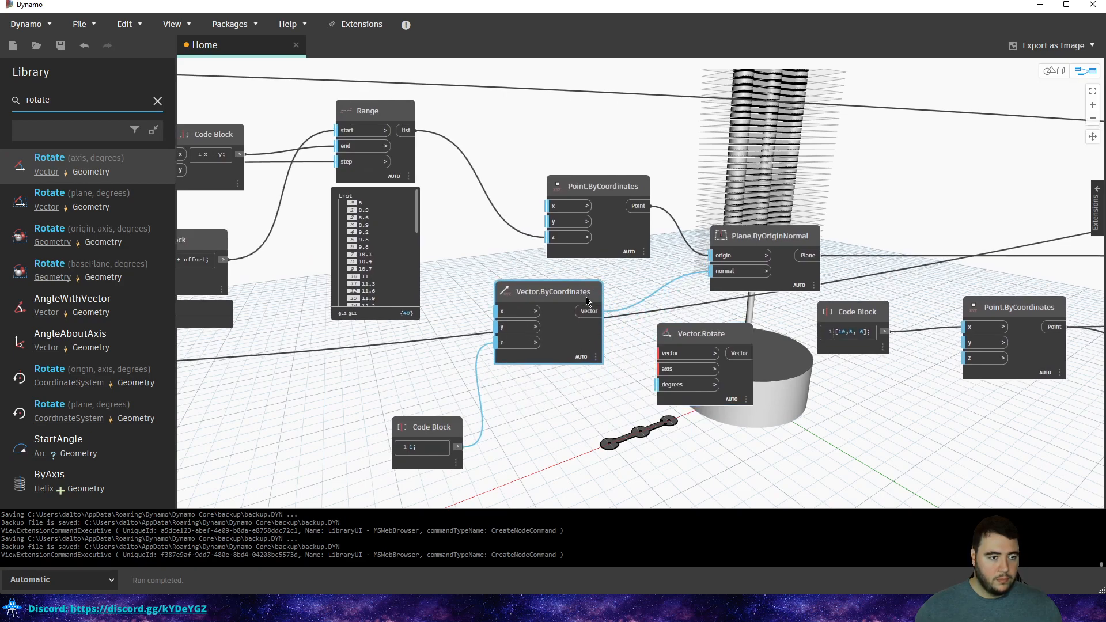
pyautogui.moveTo(587, 301); pyautogui.dragTo(619, 270, button='middle')
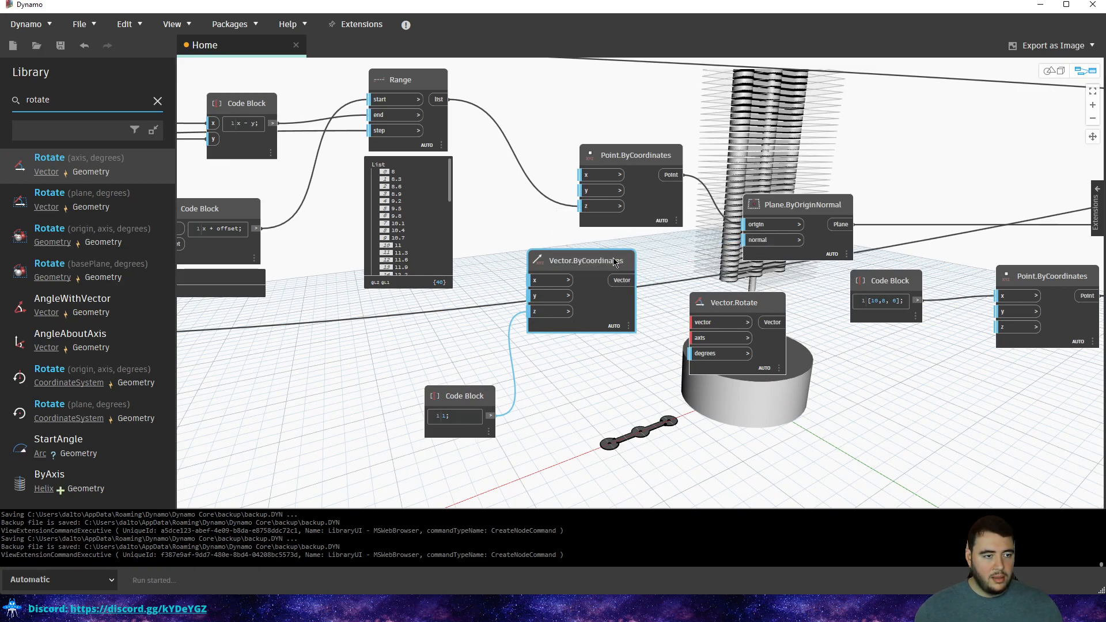
pyautogui.moveTo(610, 288); pyautogui.dragTo(567, 344)
pyautogui.click(578, 339)
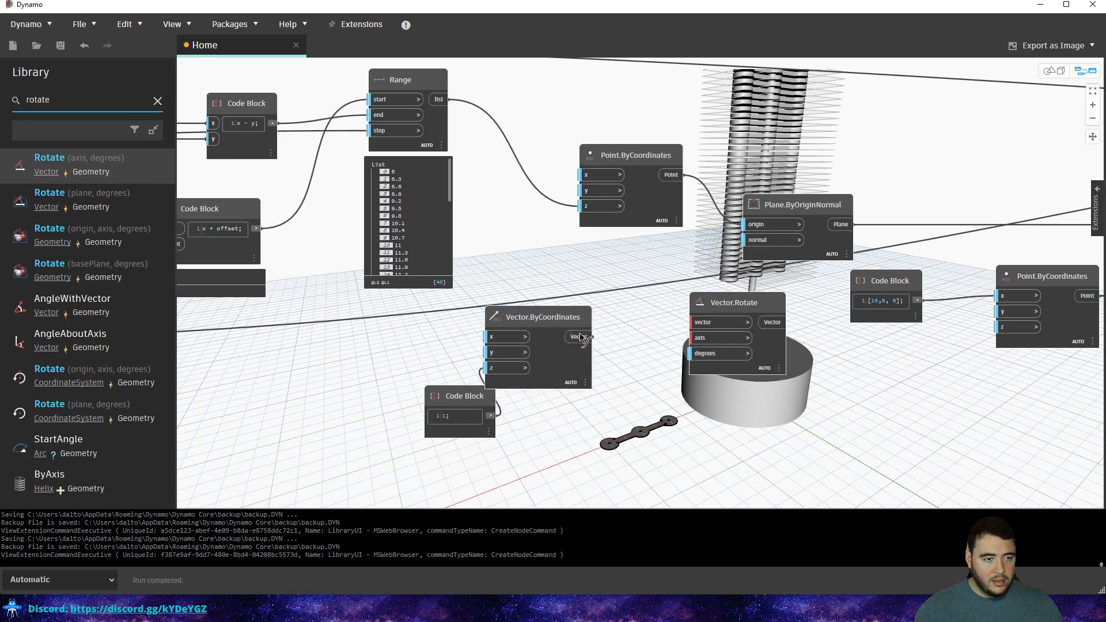
pyautogui.moveTo(476, 402); pyautogui.dragTo(382, 377)
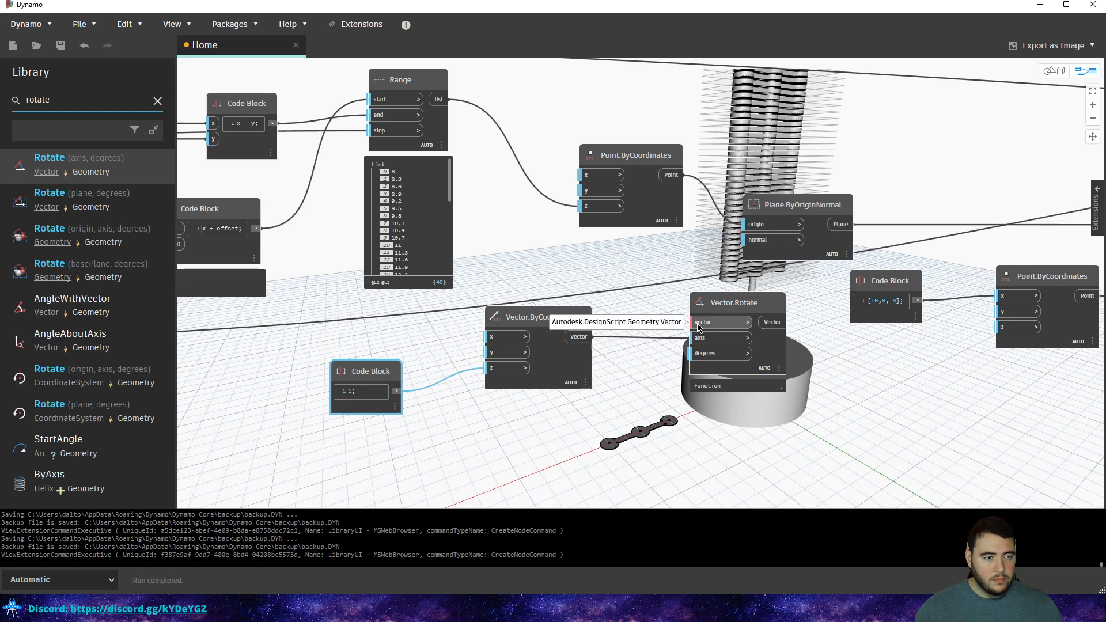
pyautogui.click(583, 324)
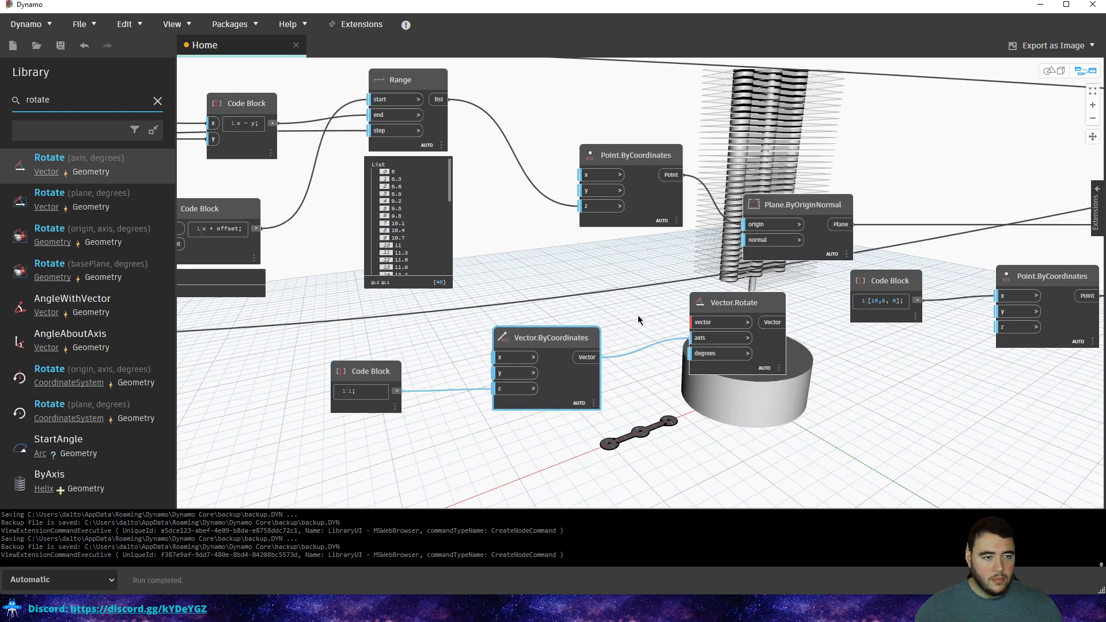
pyautogui.scroll(2, 655, 317)
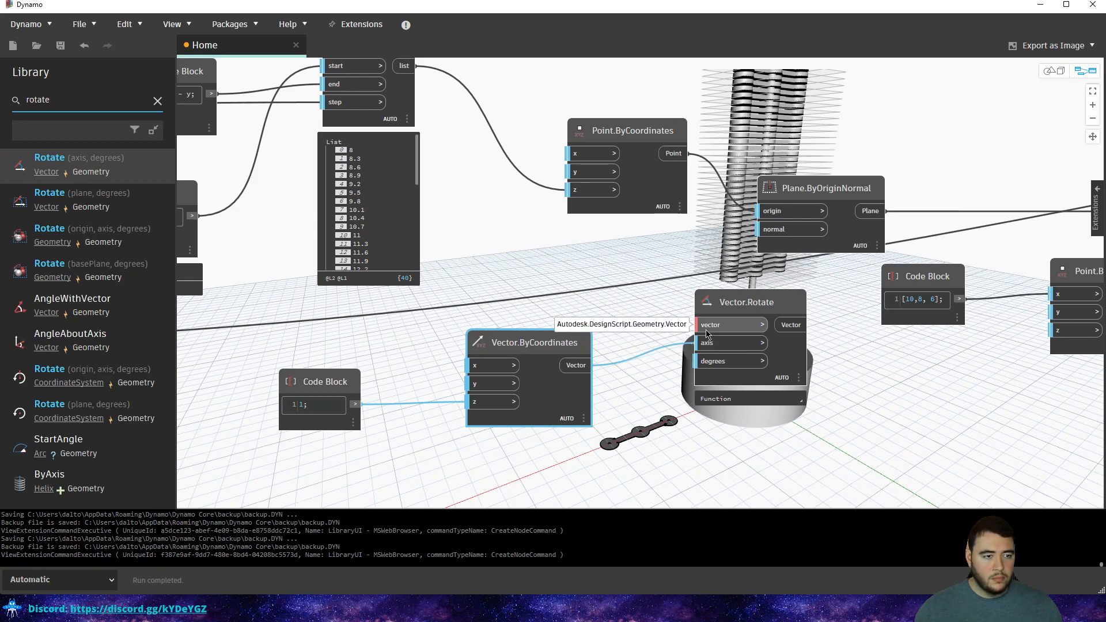
pyautogui.moveTo(605, 304); pyautogui.dragTo(278, 438)
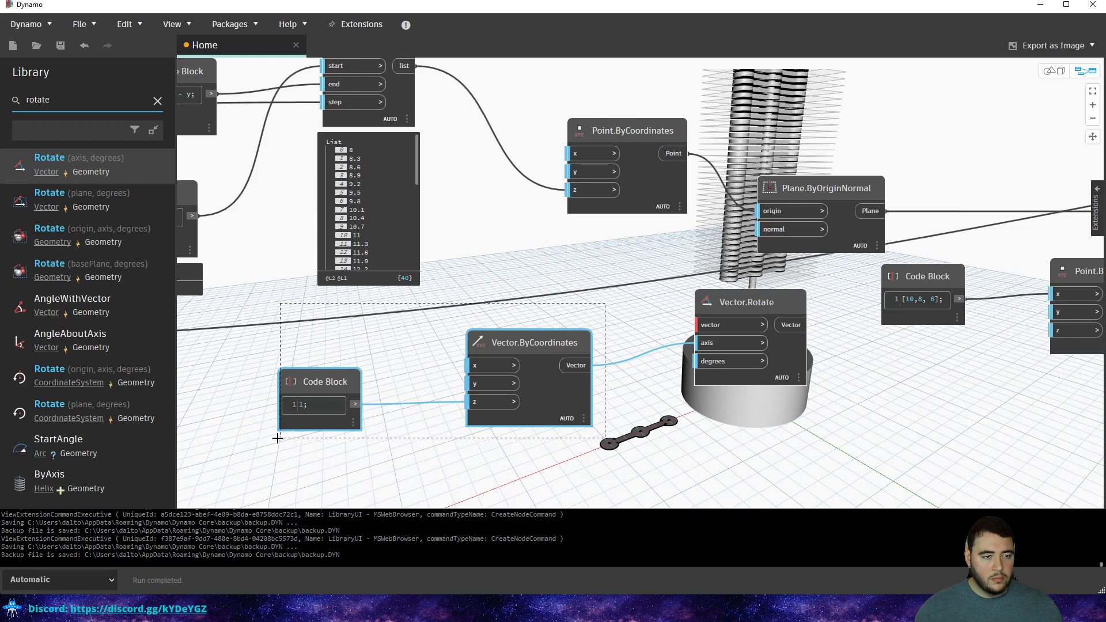
pyautogui.moveTo(518, 339); pyautogui.dragTo(533, 418)
pyautogui.click(626, 354)
pyautogui.moveTo(640, 347); pyautogui.dragTo(631, 284, button='middle')
pyautogui.scroll(-3, 503, 306)
# Wire Vector.ByCoordinates into Vector.Rotate's vector, and its output into Plane.ByOriginNormal's normal.
pyautogui.click(583, 398)
pyautogui.click(680, 297)
pyautogui.click(751, 296)
pyautogui.click(724, 217)
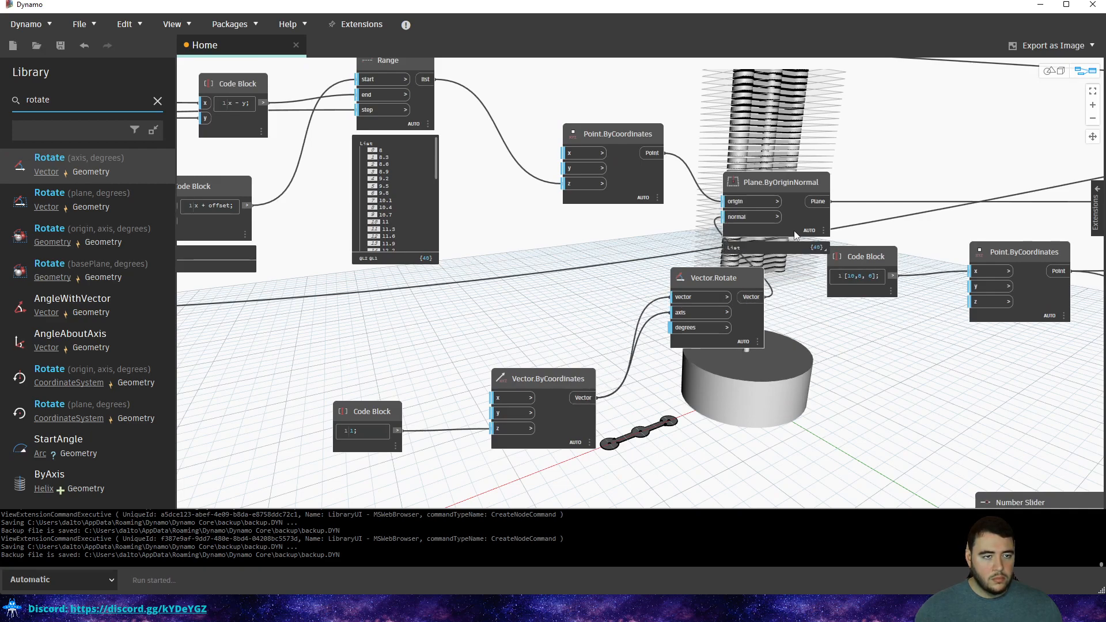
# Add a Code Block of 5 wired into Vector.Rotate's degrees input.
pyautogui.doubleClick(684, 386)
pyautogui.write('5;')
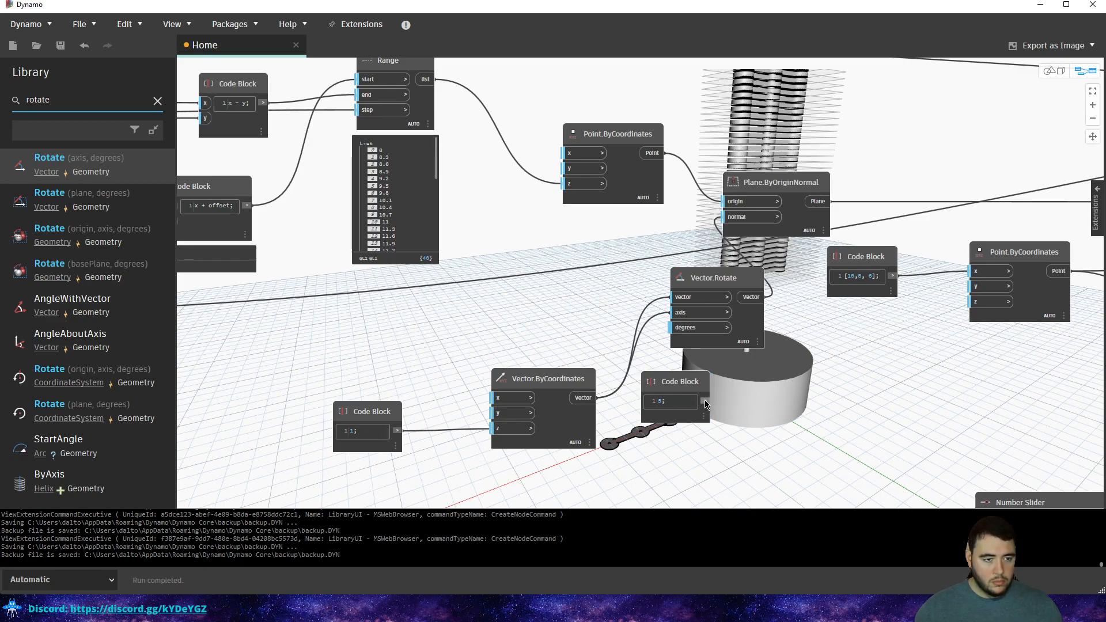
pyautogui.click(680, 329)
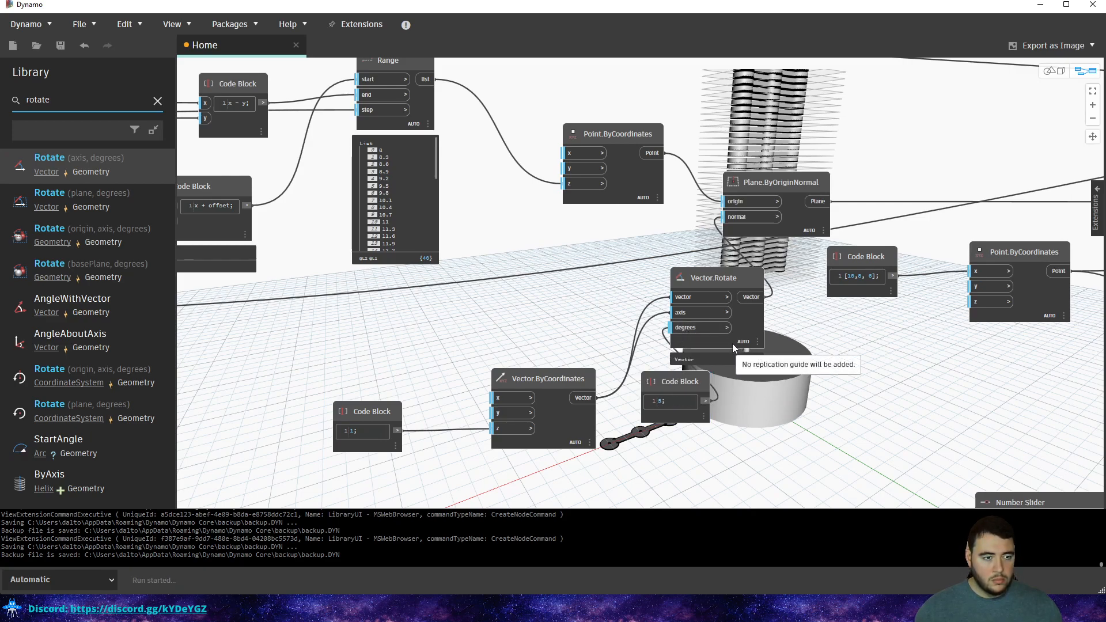
pyautogui.moveTo(708, 387); pyautogui.dragTo(576, 309)
pyautogui.click(578, 310)
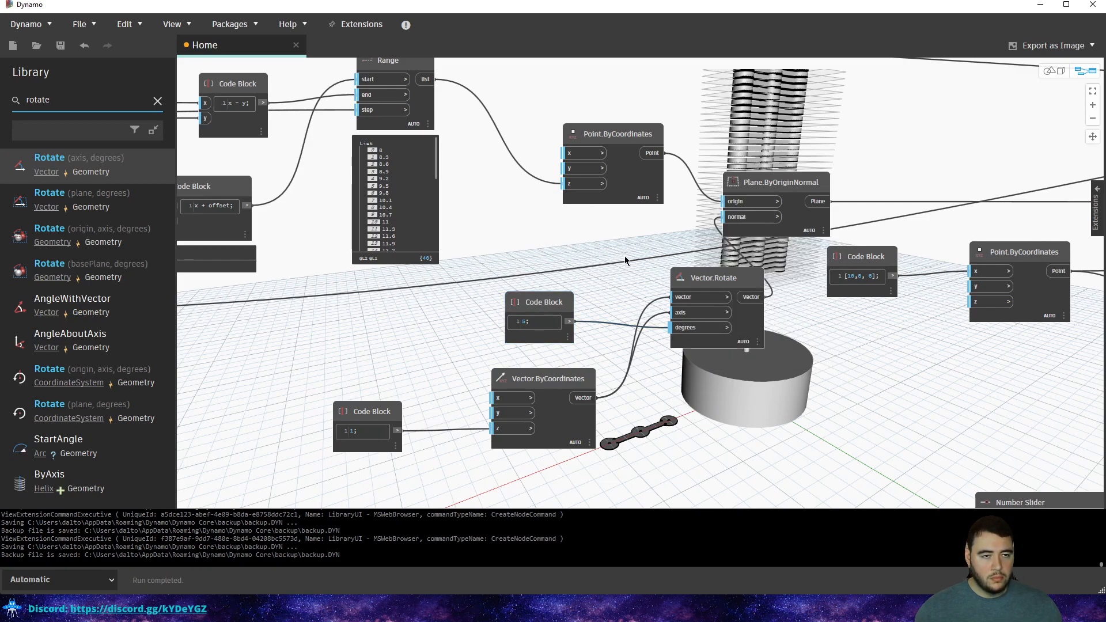
# Select all the vector nodes and delete them, undoing once and reselecting.
pyautogui.moveTo(767, 257); pyautogui.dragTo(568, 376)
pyautogui.moveTo(716, 186); pyautogui.dragTo(391, 464)
pyautogui.moveTo(527, 325)
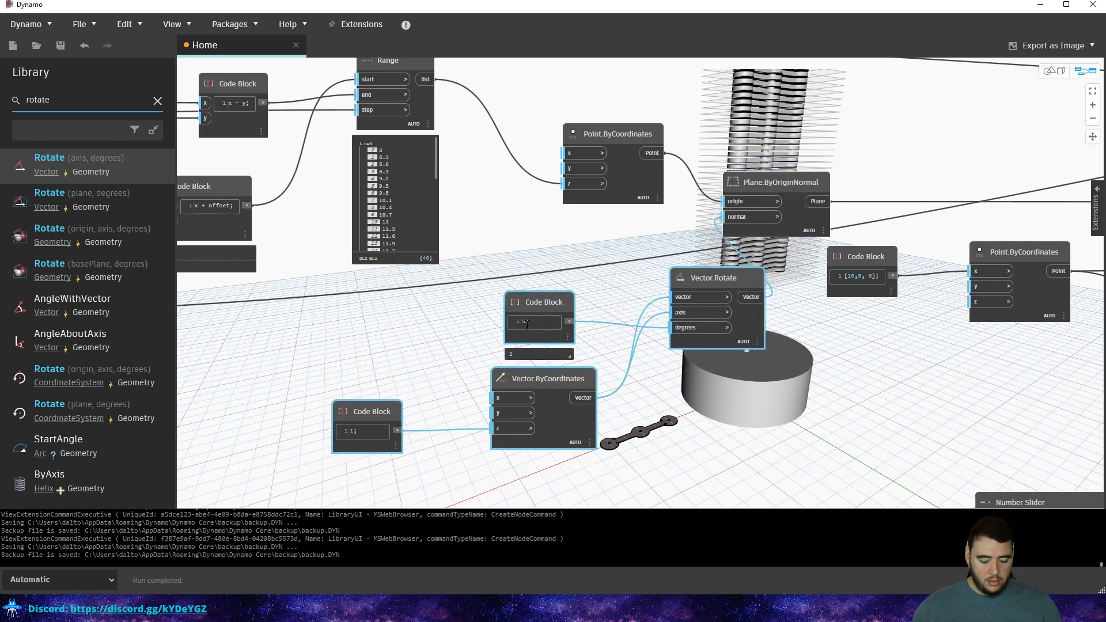
pyautogui.press('Delete')
pyautogui.scroll(-3, 667, 307)
pyautogui.moveTo(664, 307); pyautogui.dragTo(676, 361, button='middle')
pyautogui.hotkey('ctrl', 'z')
pyautogui.moveTo(725, 362); pyautogui.dragTo(459, 468)
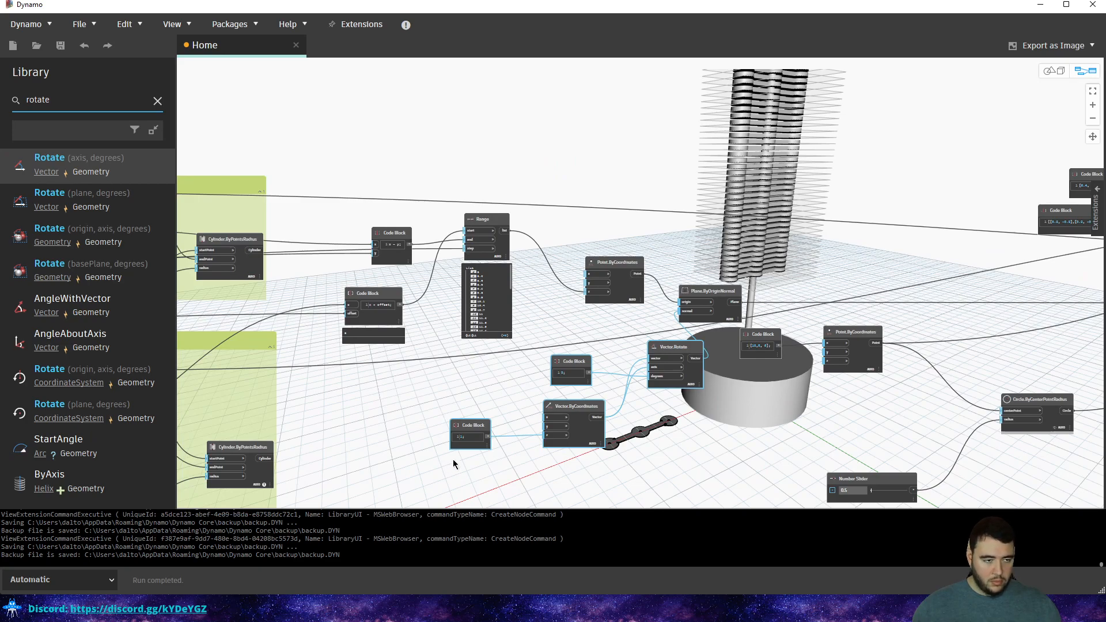
pyautogui.scroll(3, 658, 341)
pyautogui.press('Delete')
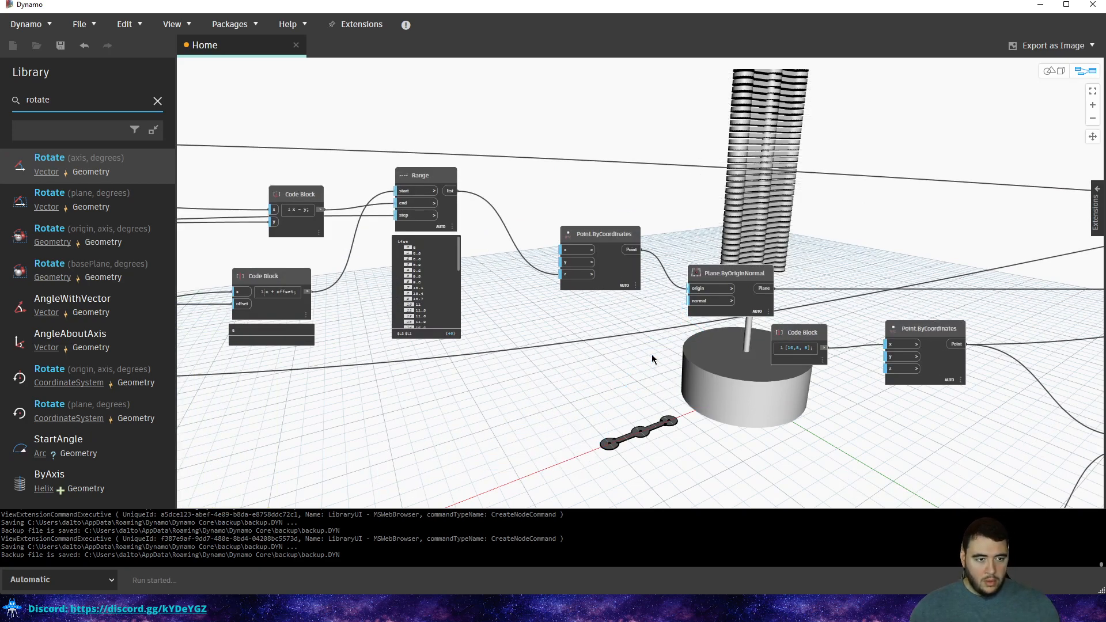
pyautogui.scroll(-5, 646, 355)
pyautogui.moveTo(691, 337); pyautogui.dragTo(473, 333, button='middle')
pyautogui.moveTo(841, 225); pyautogui.dragTo(820, 230, button='middle')
pyautogui.scroll(5, 701, 247)
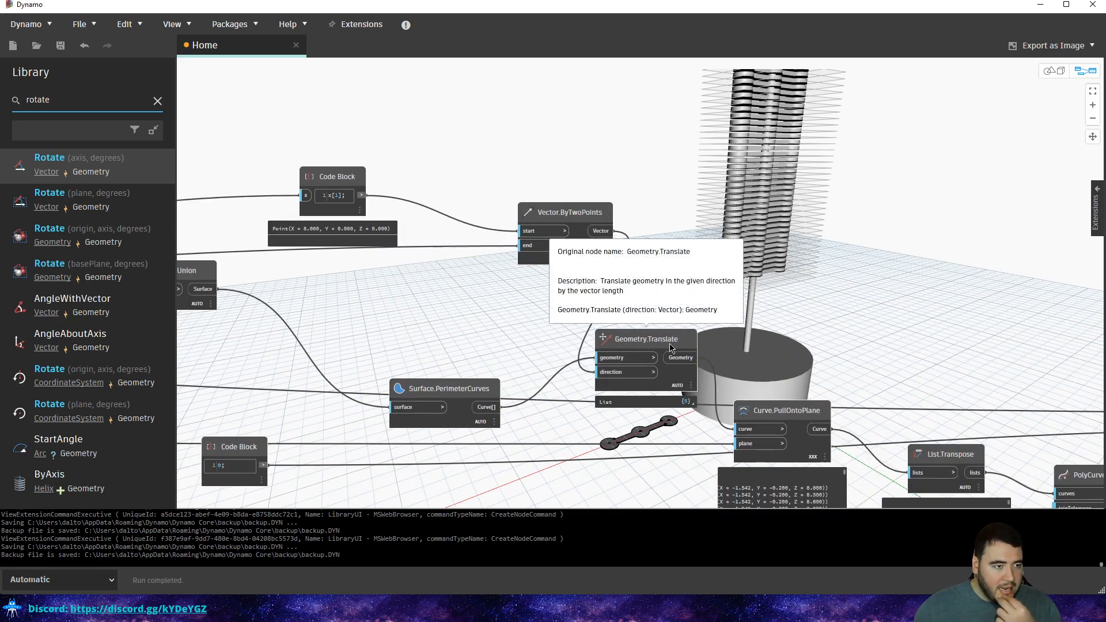
pyautogui.moveTo(747, 275); pyautogui.dragTo(531, 166, button='middle')
pyautogui.moveTo(743, 228); pyautogui.dragTo(465, 166, button='middle')
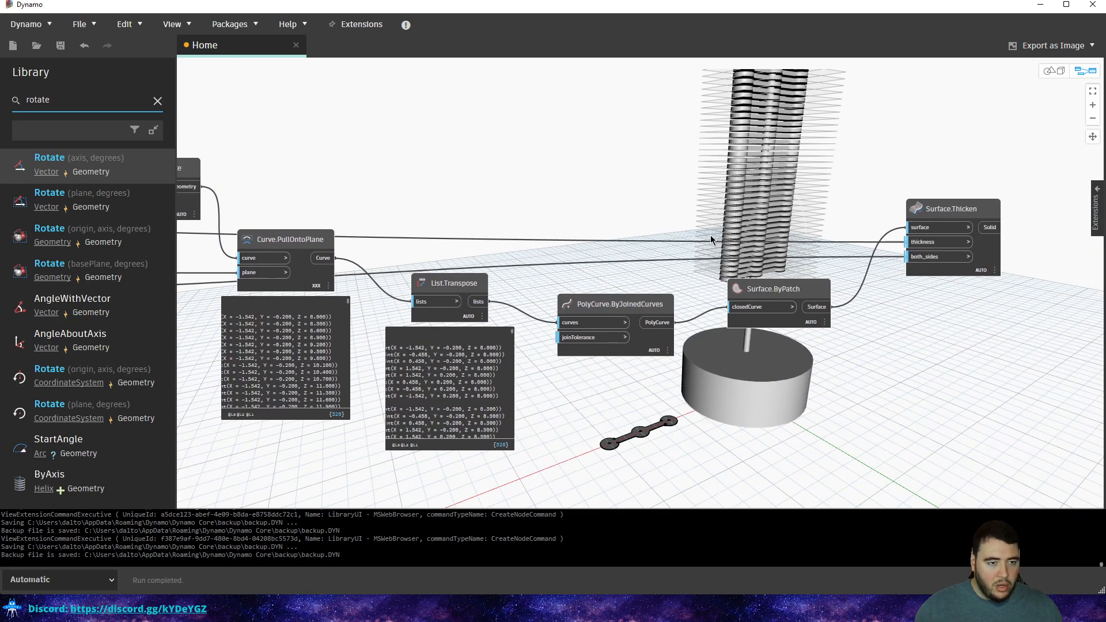
pyautogui.scroll(-1, 713, 235)
pyautogui.moveTo(564, 252); pyautogui.dragTo(716, 254, button='middle')
pyautogui.moveTo(507, 230); pyautogui.dragTo(864, 268, button='middle')
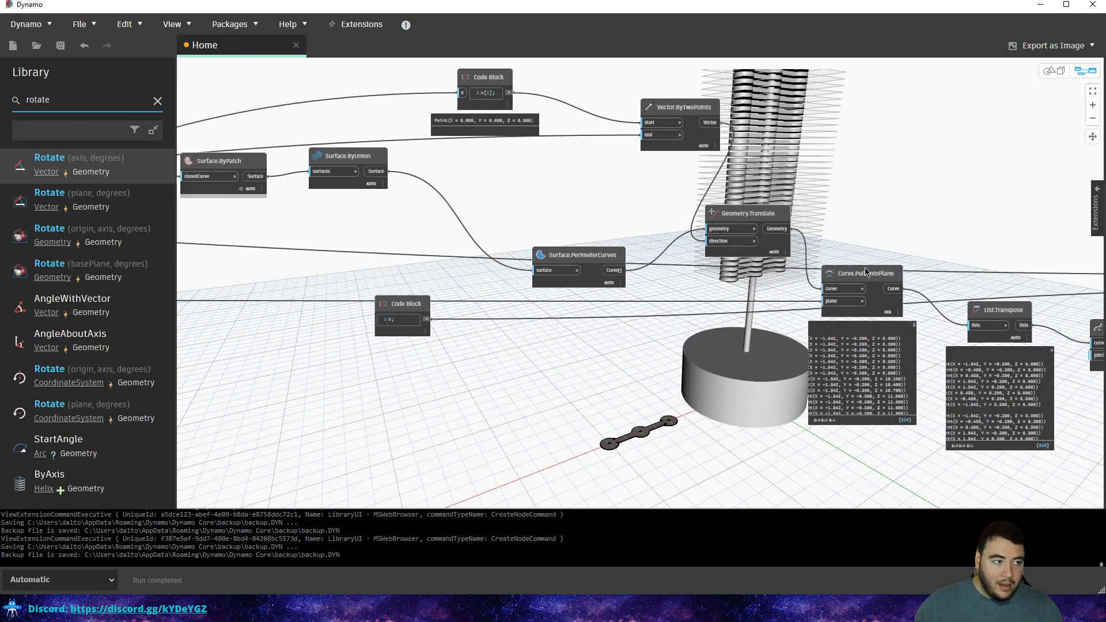
pyautogui.click(620, 257)
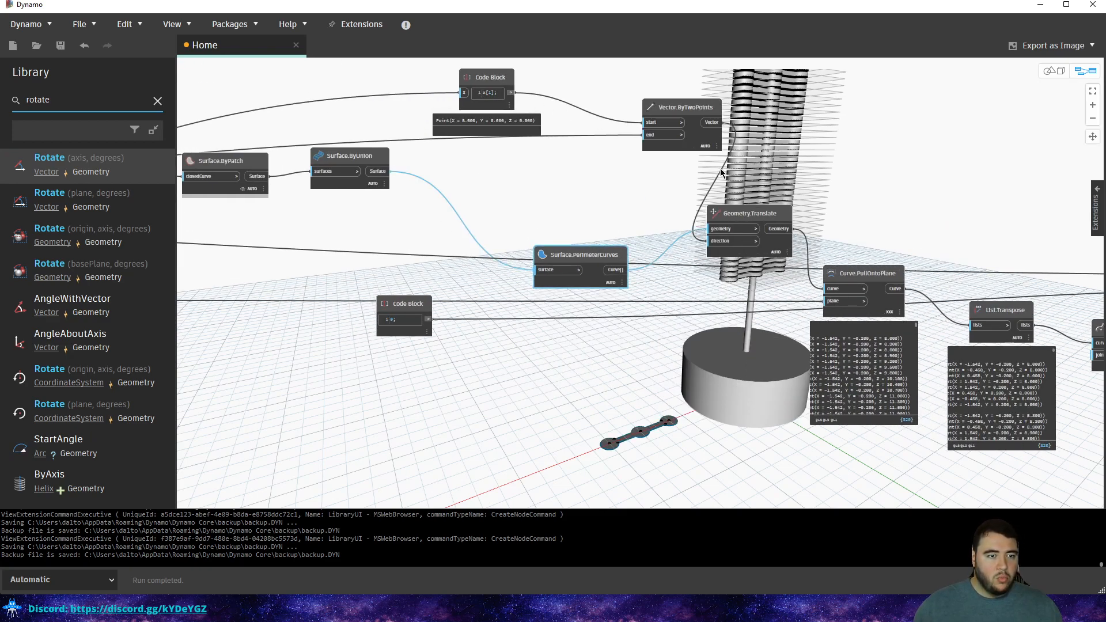
pyautogui.moveTo(899, 246); pyautogui.dragTo(457, 195, button='middle')
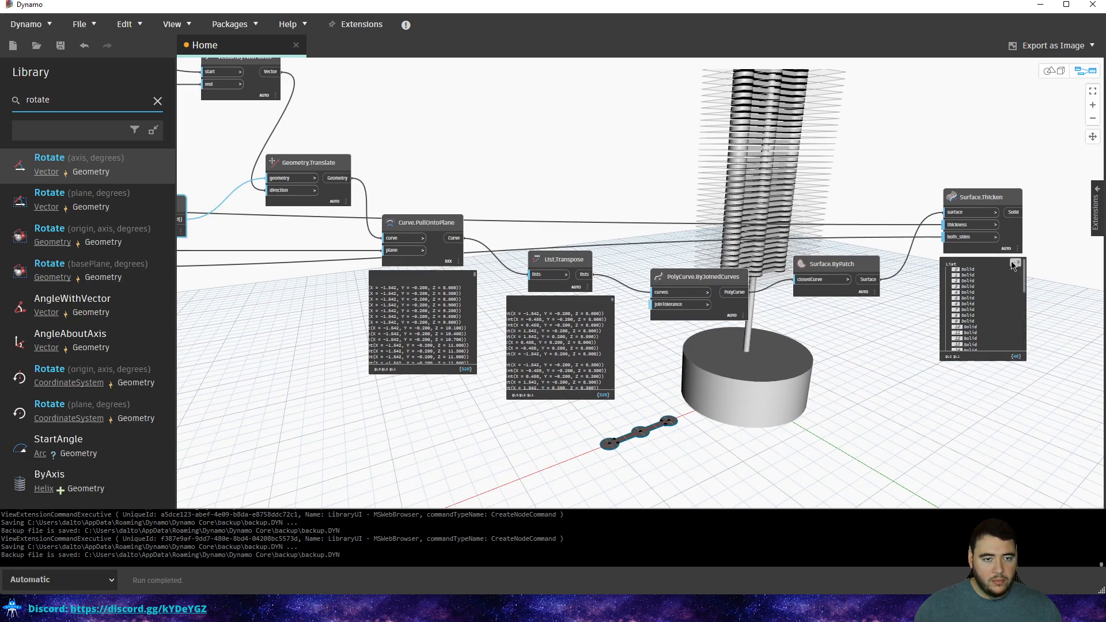
pyautogui.click(1001, 252)
pyautogui.moveTo(961, 215); pyautogui.dragTo(558, 201, button='middle')
pyautogui.scroll(3, 600, 230)
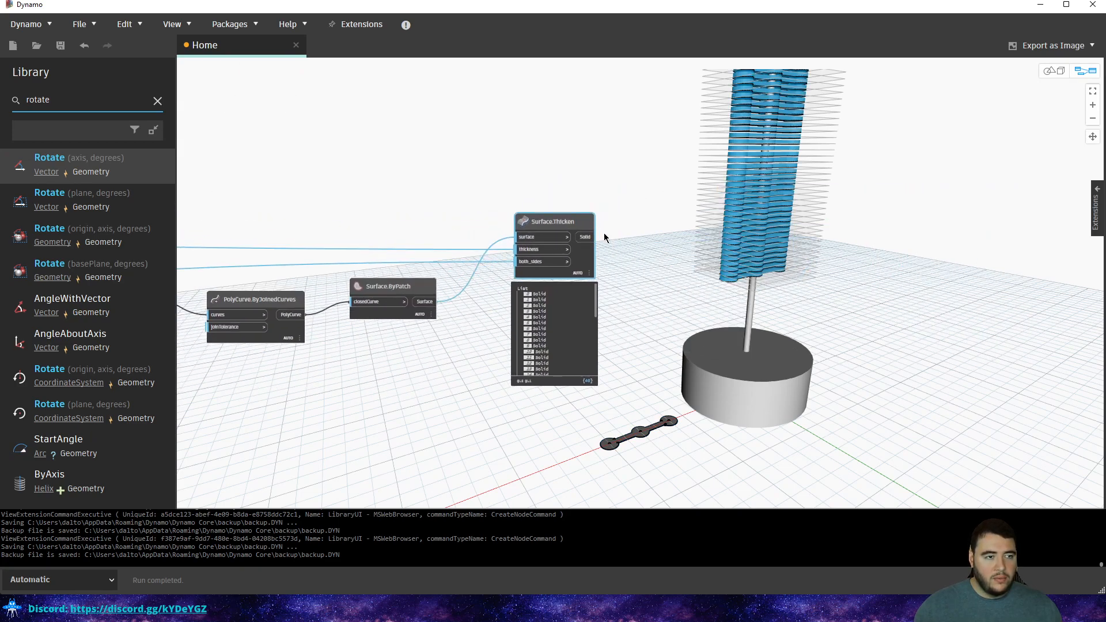
pyautogui.click(624, 182)
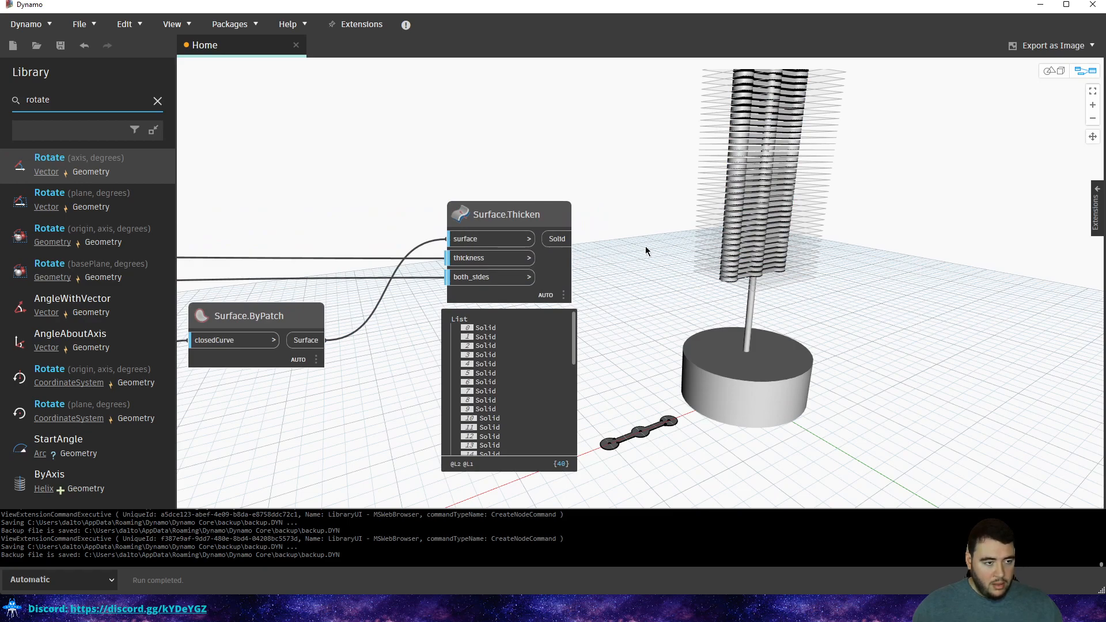
pyautogui.moveTo(647, 247); pyautogui.dragTo(565, 312, button='middle')
pyautogui.hotkey('ctrl', 'v')
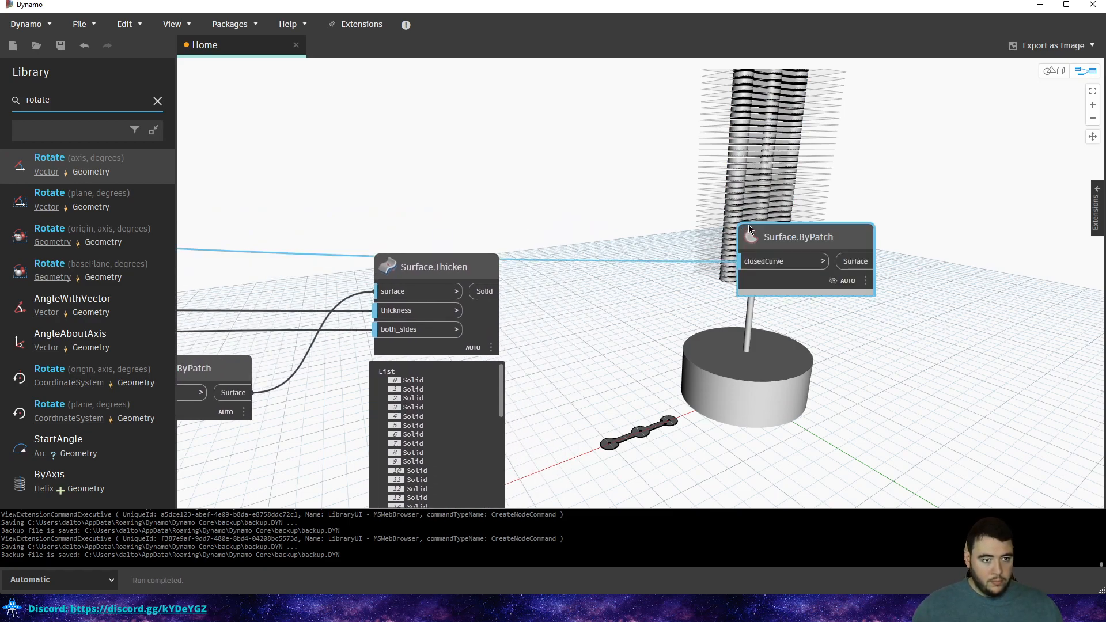
pyautogui.press('Delete')
# Add a Geometry.Rotate node through a canvas search for 'rot'.
pyautogui.rightClick(677, 201)
pyautogui.write('roa')
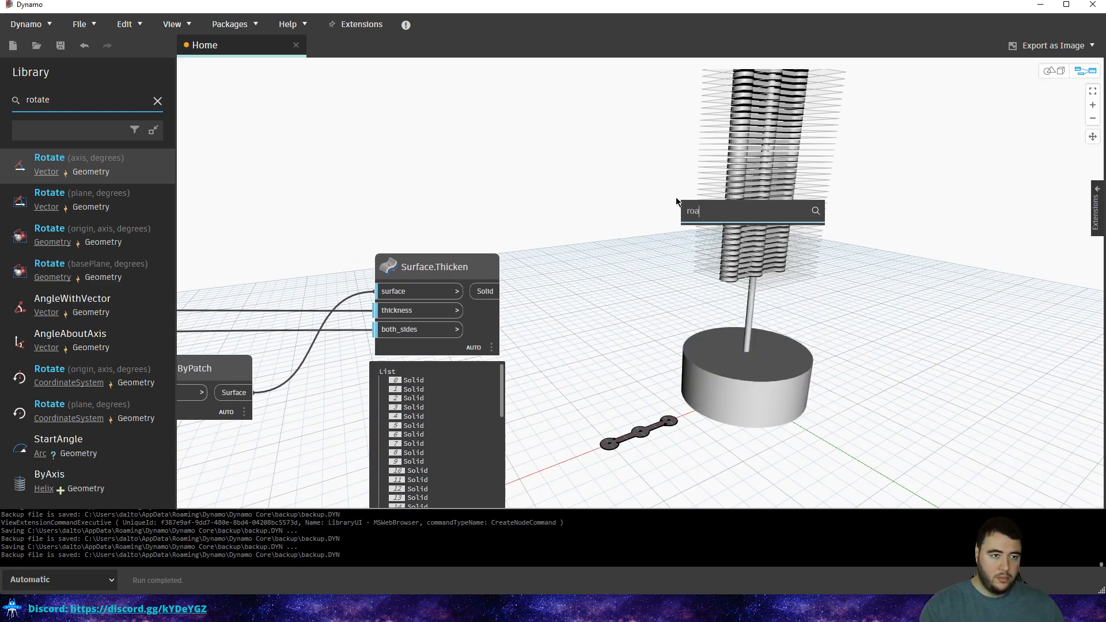
pyautogui.press('BackSpace')
pyautogui.write('to')
pyautogui.press('BackSpace')
pyautogui.press('BackSpace')
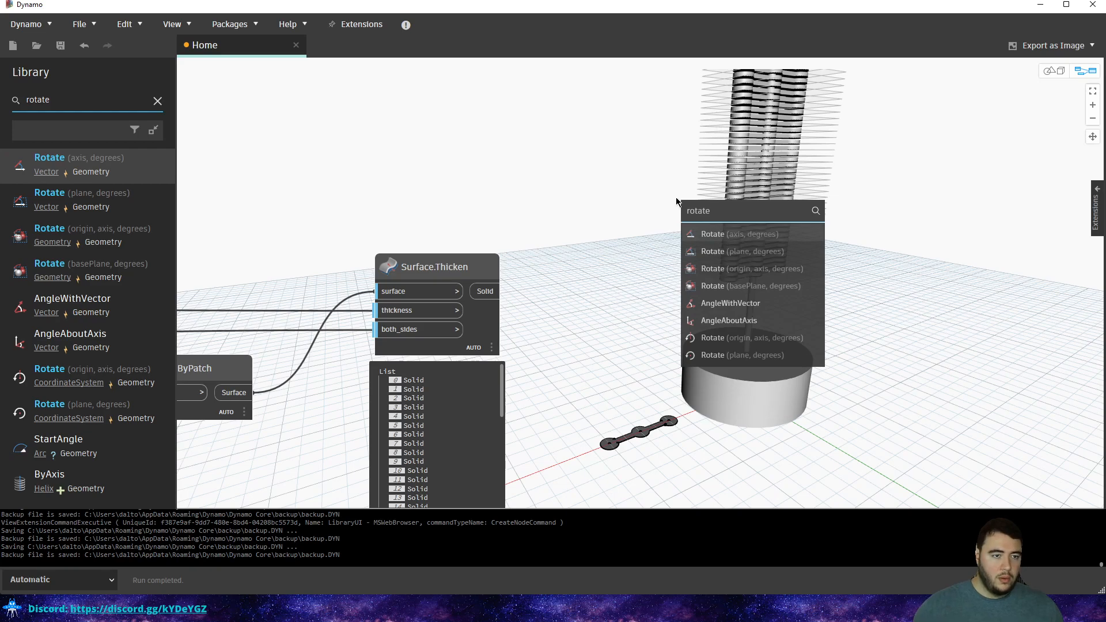
pyautogui.click(760, 272)
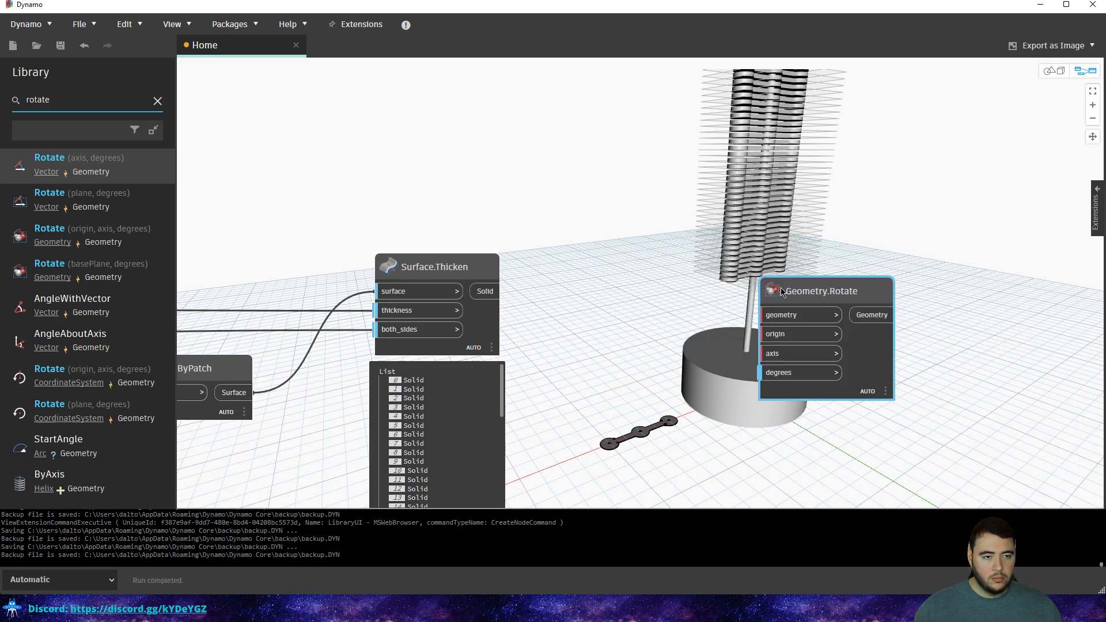
# Wire the base cylinder's point into Geometry.Rotate's origin.
pyautogui.scroll(-2, 668, 240)
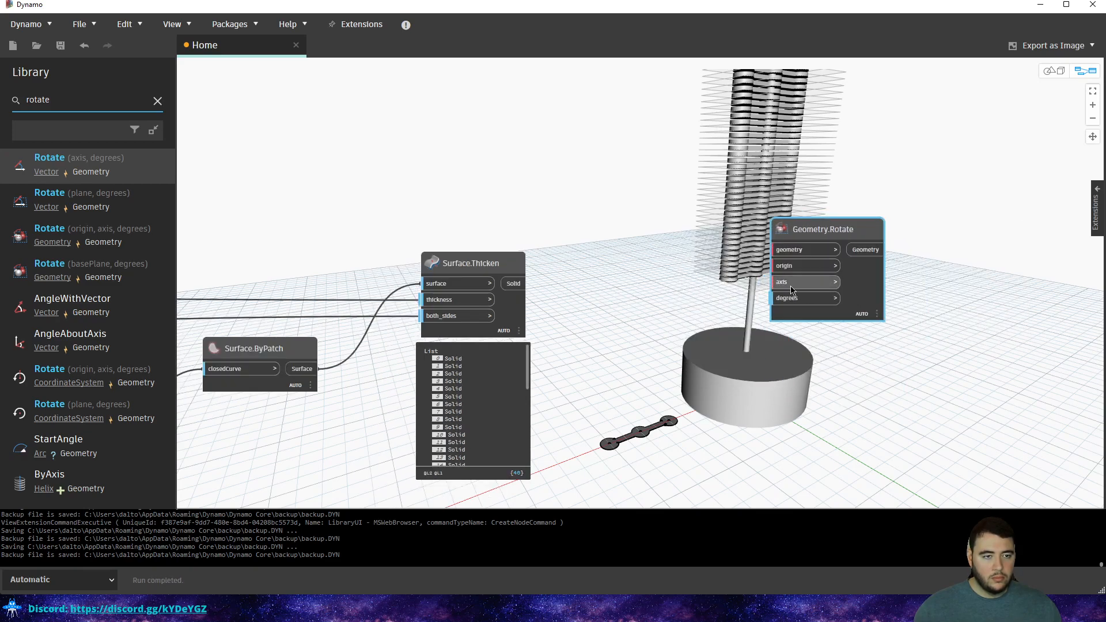
pyautogui.scroll(-2, 671, 302)
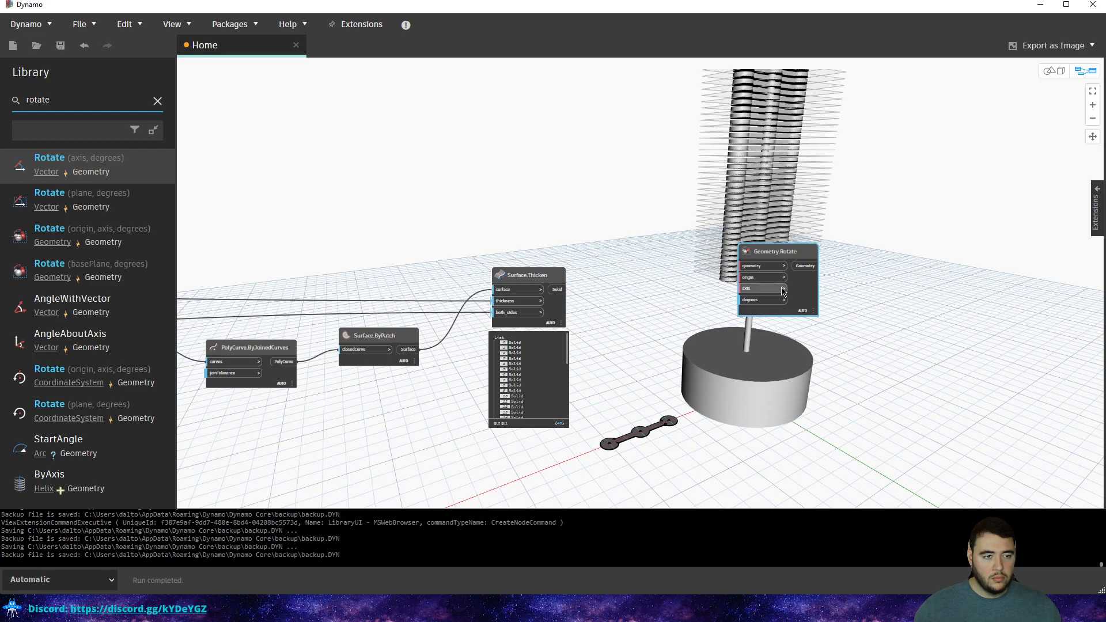
pyautogui.moveTo(612, 340); pyautogui.dragTo(983, 302, button='middle')
pyautogui.scroll(-1, 495, 315)
pyautogui.moveTo(216, 314); pyautogui.dragTo(622, 270, button='middle')
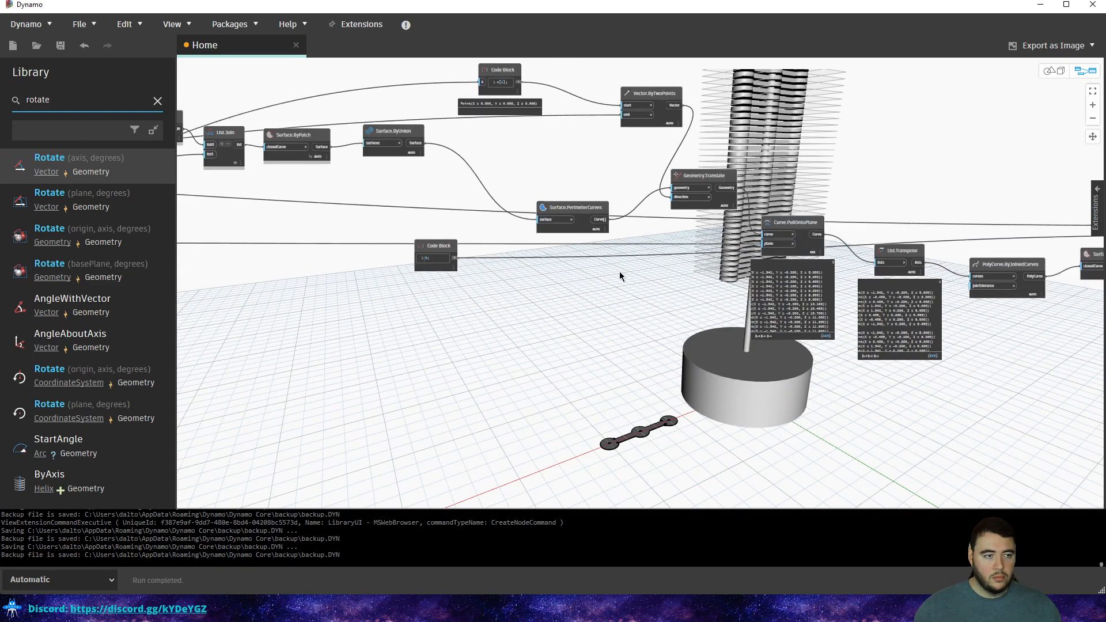
pyautogui.moveTo(465, 286); pyautogui.dragTo(700, 316, button='middle')
pyautogui.moveTo(420, 299); pyautogui.dragTo(835, 269, button='middle')
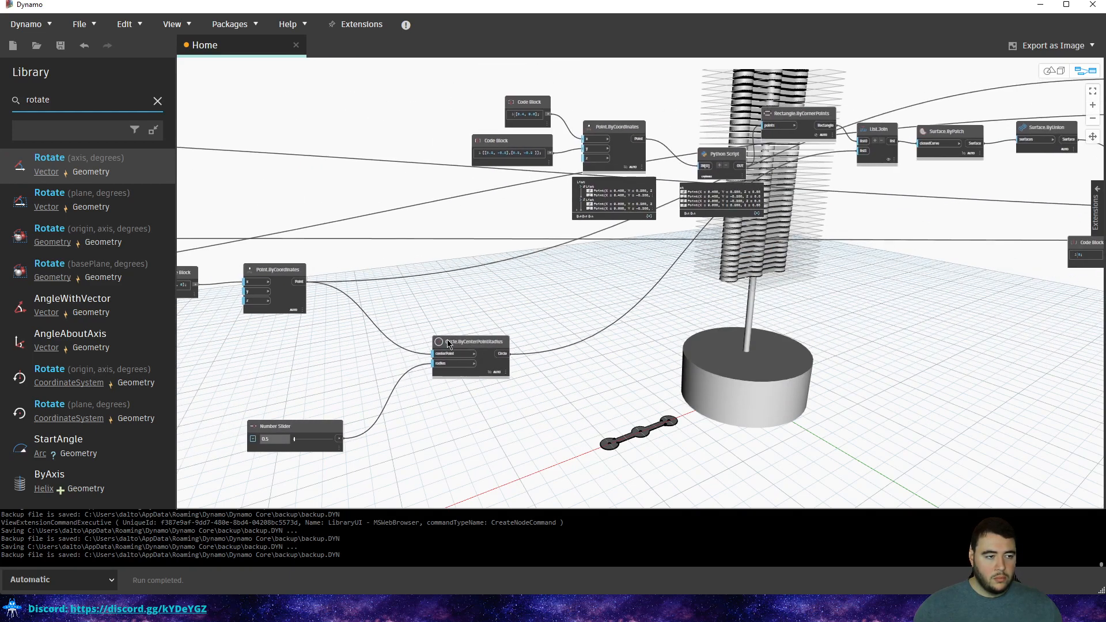
pyautogui.moveTo(496, 367)
pyautogui.moveTo(420, 341); pyautogui.dragTo(697, 352, button='middle')
pyautogui.moveTo(355, 330); pyautogui.dragTo(807, 340, button='middle')
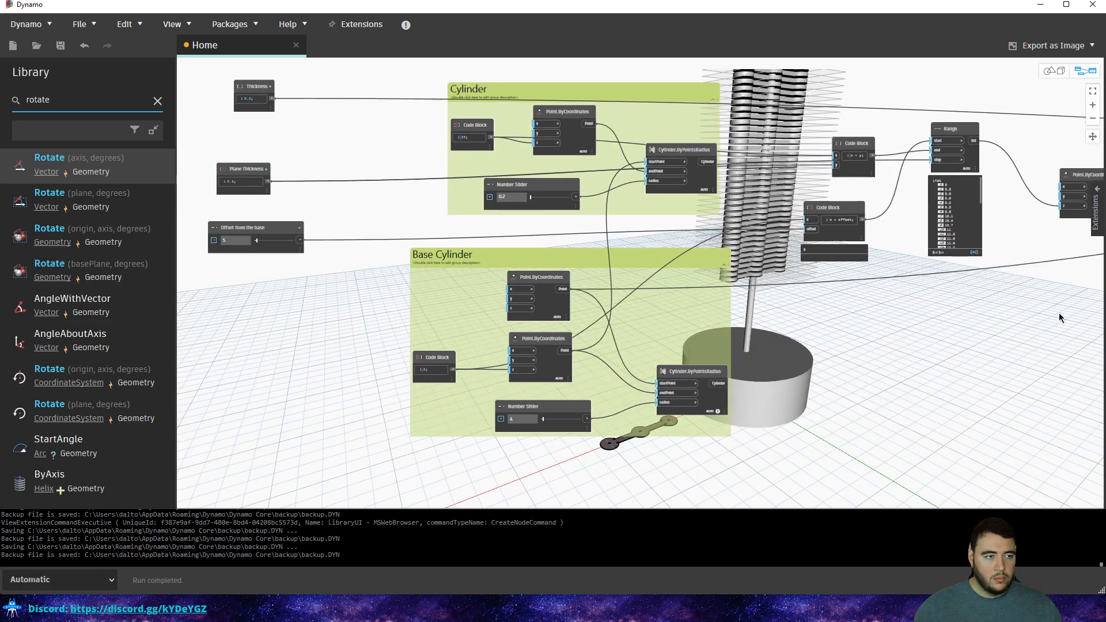
pyautogui.scroll(2, 656, 352)
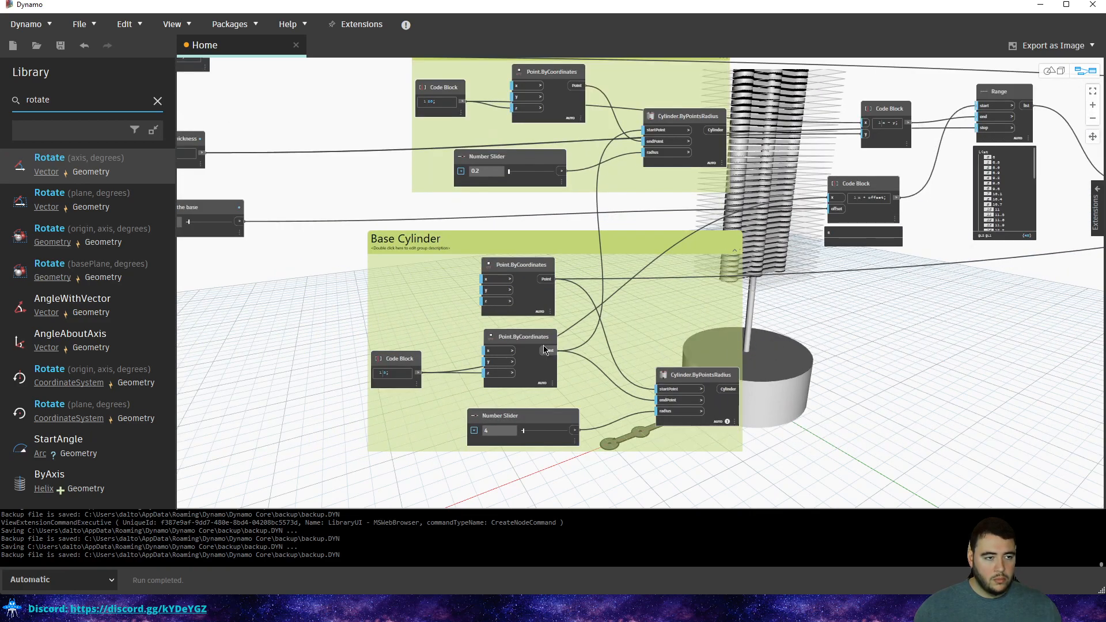
pyautogui.moveTo(537, 372)
pyautogui.click(535, 272)
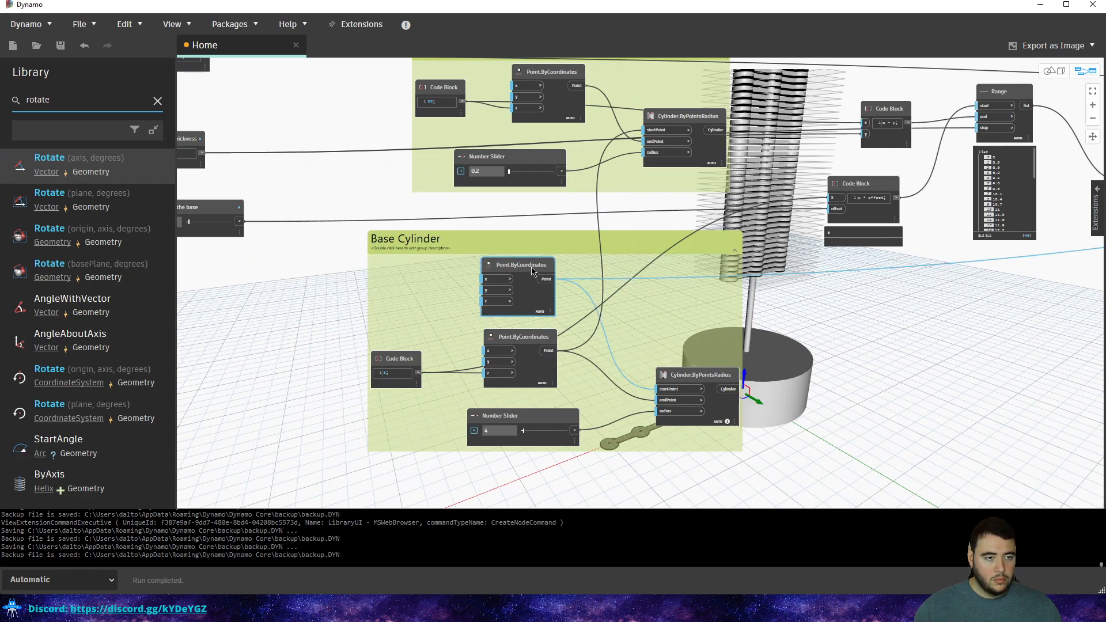
pyautogui.moveTo(557, 279); pyautogui.dragTo(433, 242)
pyautogui.scroll(-8, 433, 242)
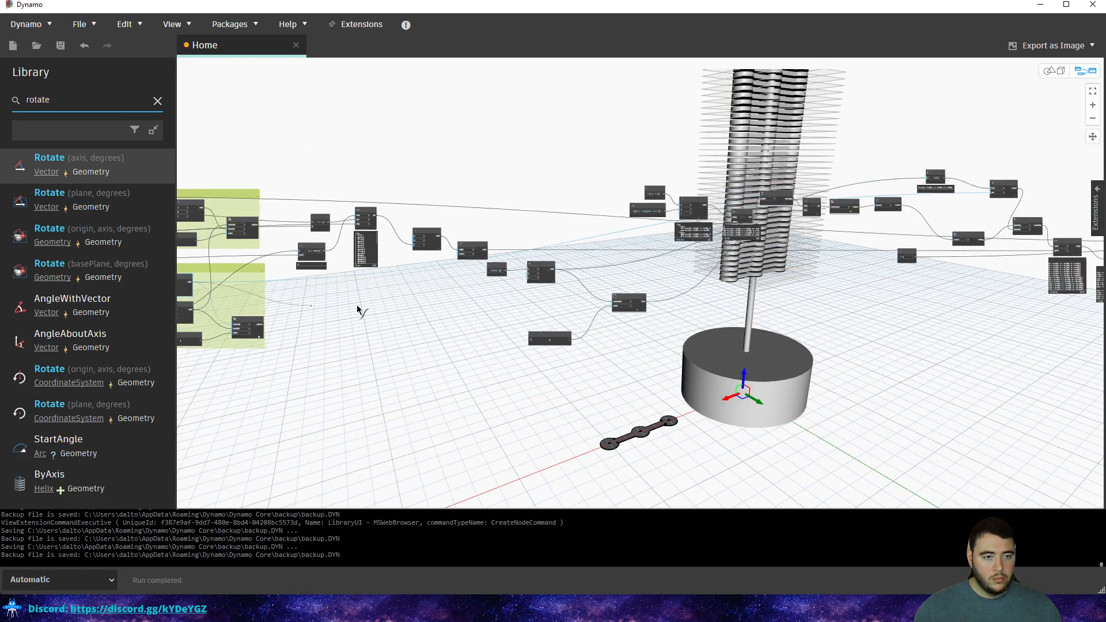
pyautogui.scroll(6, 569, 214)
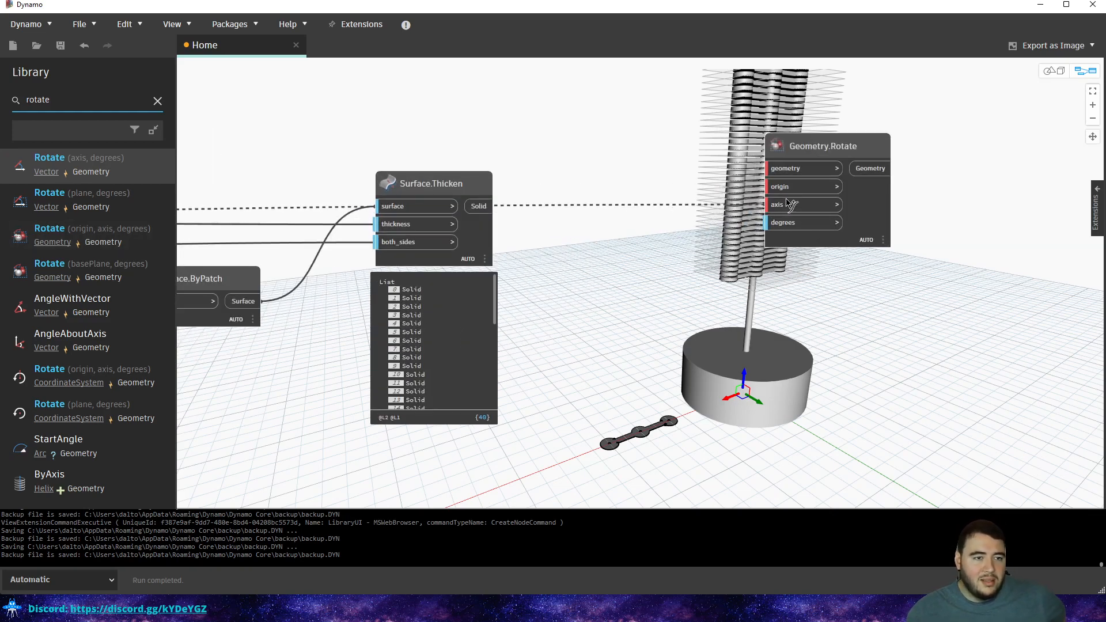
pyautogui.click(795, 188)
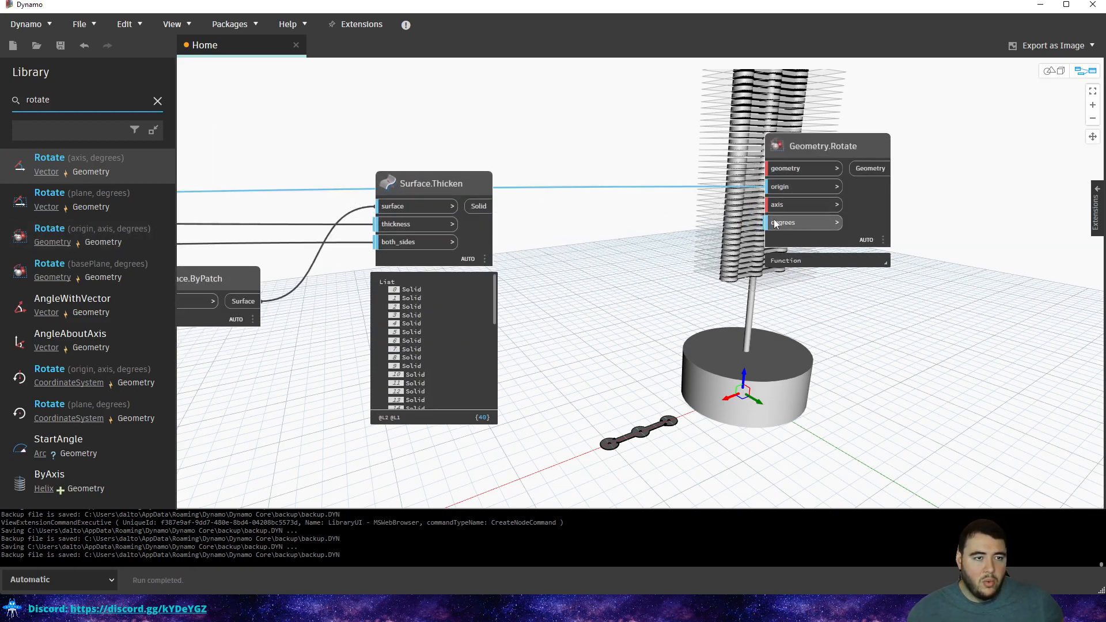
# Add a Vector.ByCoordinates node as Geometry.Rotate's axis.
pyautogui.rightClick(686, 278)
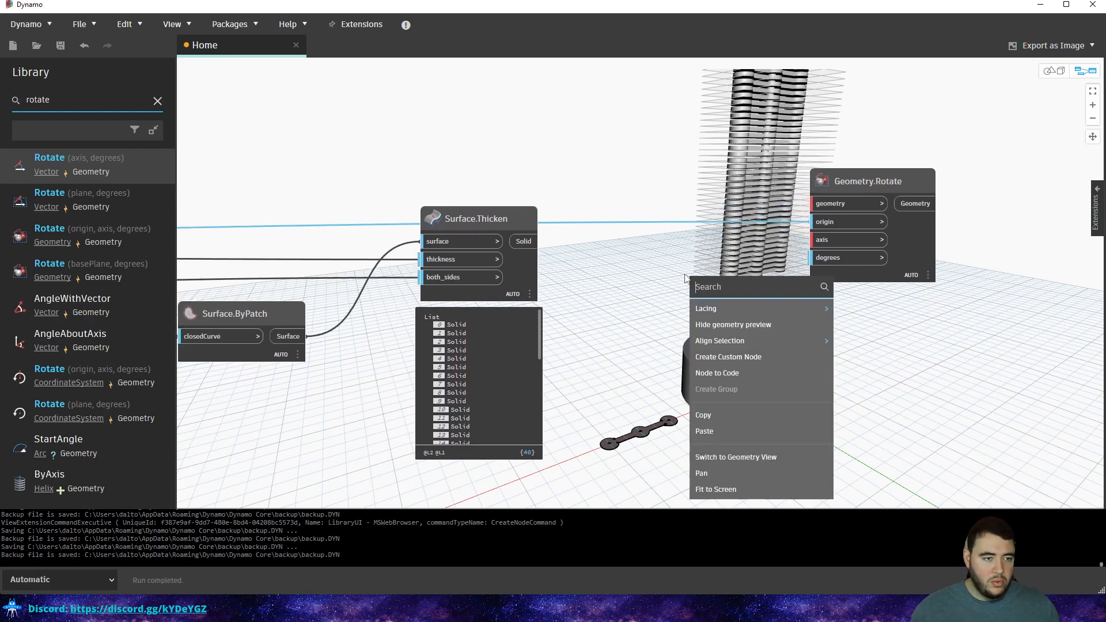
pyautogui.write('vect')
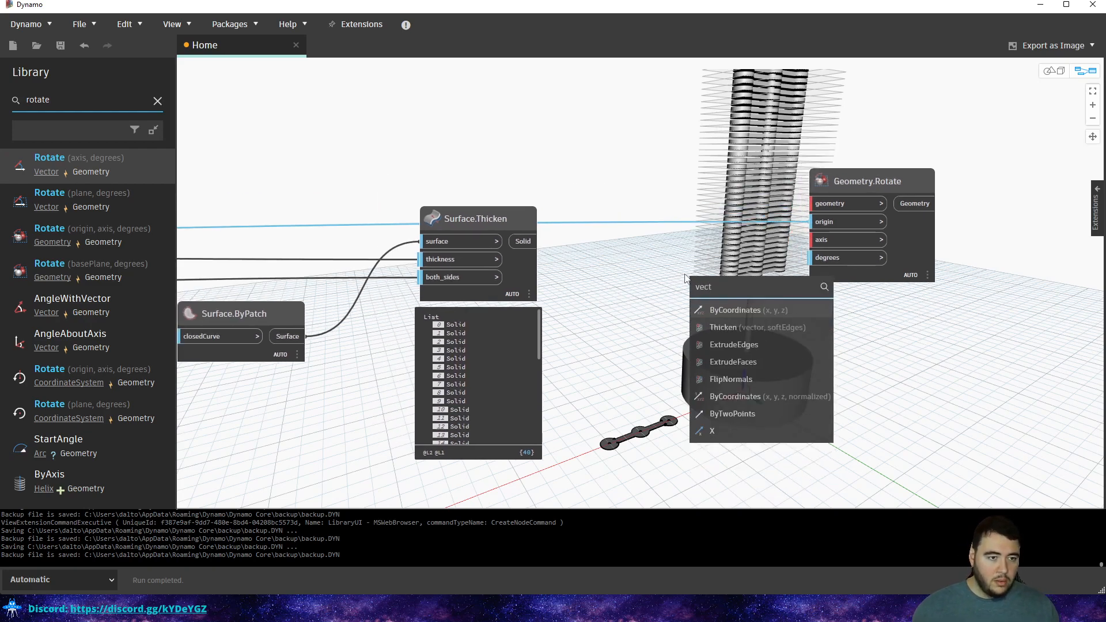
pyautogui.click(732, 310)
pyautogui.moveTo(794, 320); pyautogui.dragTo(730, 317)
pyautogui.click(812, 241)
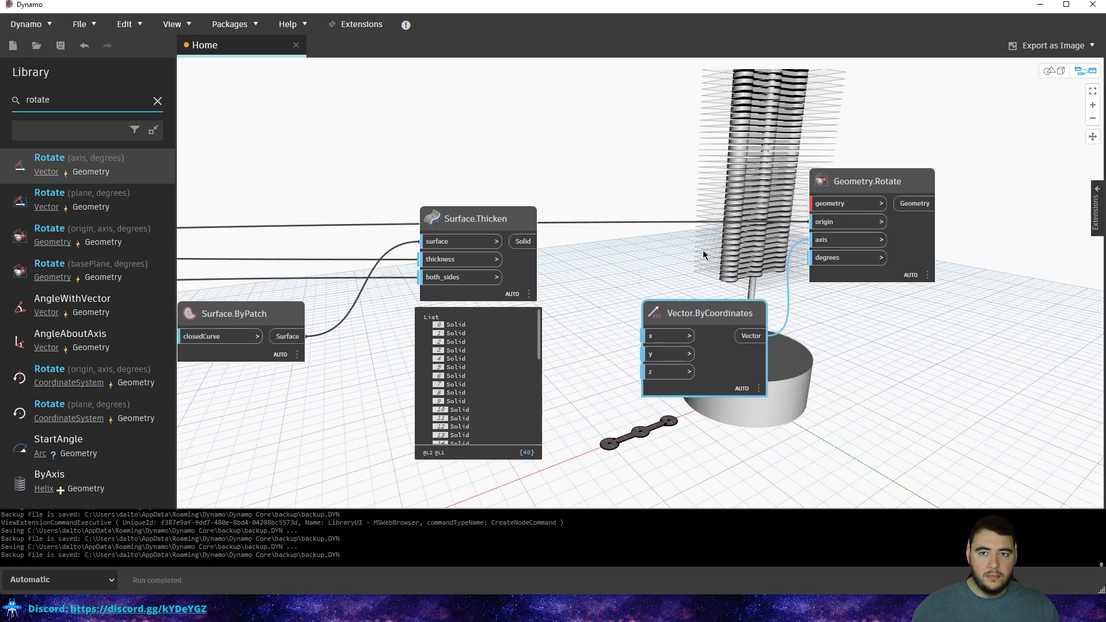
pyautogui.moveTo(885, 185); pyautogui.dragTo(916, 188)
pyautogui.click(747, 302)
pyautogui.moveTo(723, 315); pyautogui.dragTo(748, 278)
# Feed a Code Block of 1 into the vector's z component.
pyautogui.doubleClick(621, 385)
pyautogui.write('1')
pyautogui.click(610, 333)
pyautogui.moveTo(658, 392); pyautogui.dragTo(676, 340)
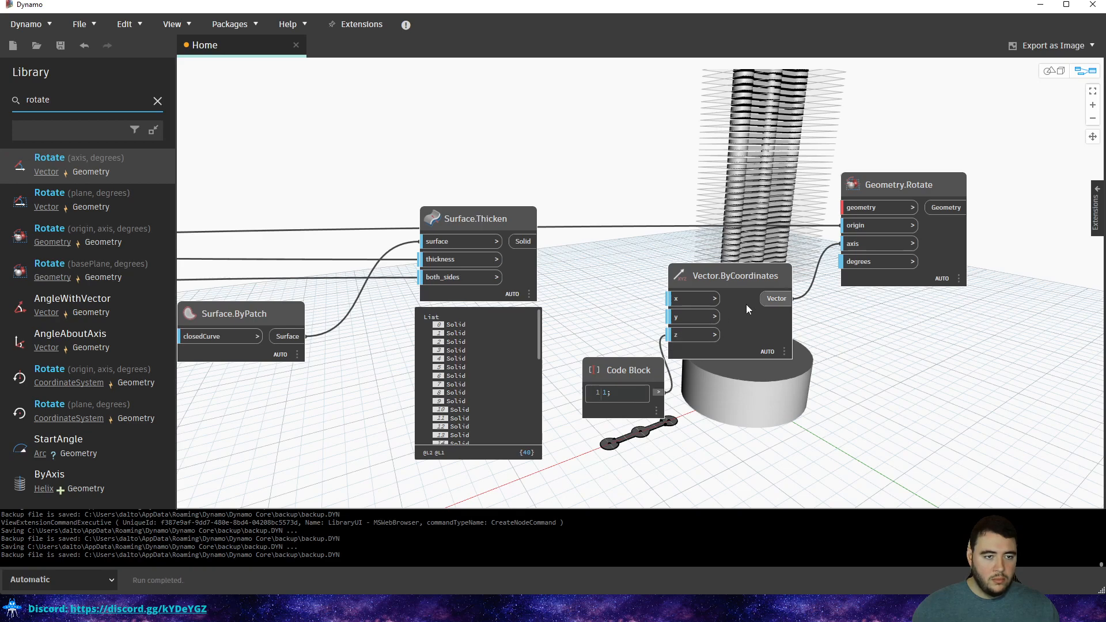
pyautogui.moveTo(771, 371)
# Wire the Surface.Thicken solids into Geometry.Rotate's geometry input.
pyautogui.moveTo(838, 287); pyautogui.dragTo(763, 318, button='middle')
pyautogui.moveTo(794, 216); pyautogui.dragTo(873, 221)
pyautogui.moveTo(448, 273); pyautogui.dragTo(859, 245)
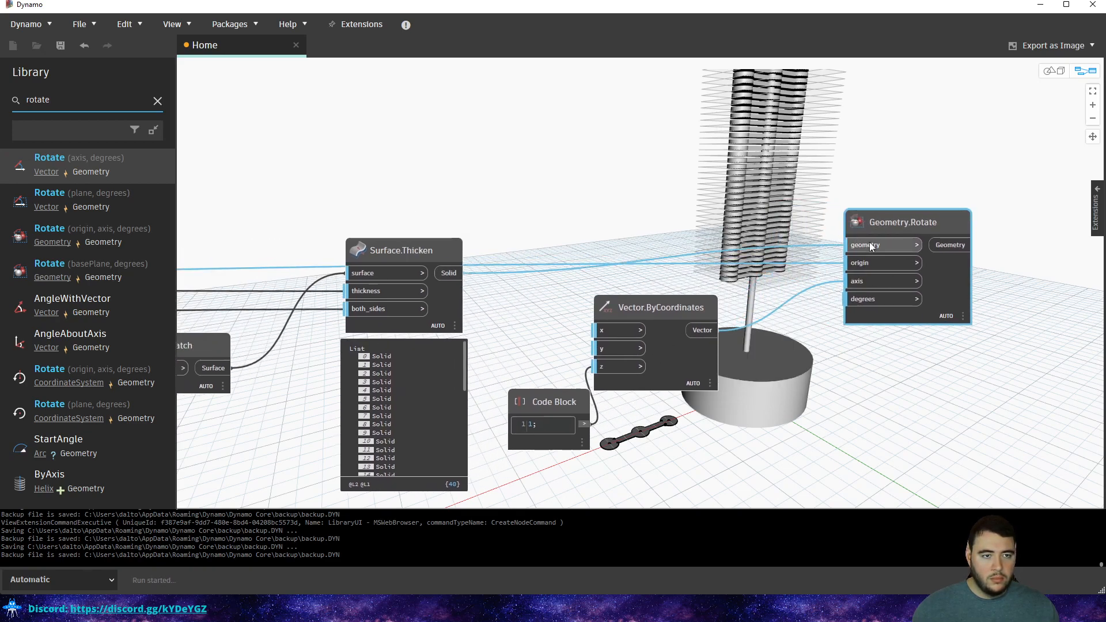
pyautogui.moveTo(605, 288); pyautogui.dragTo(555, 402)
pyautogui.click(786, 250)
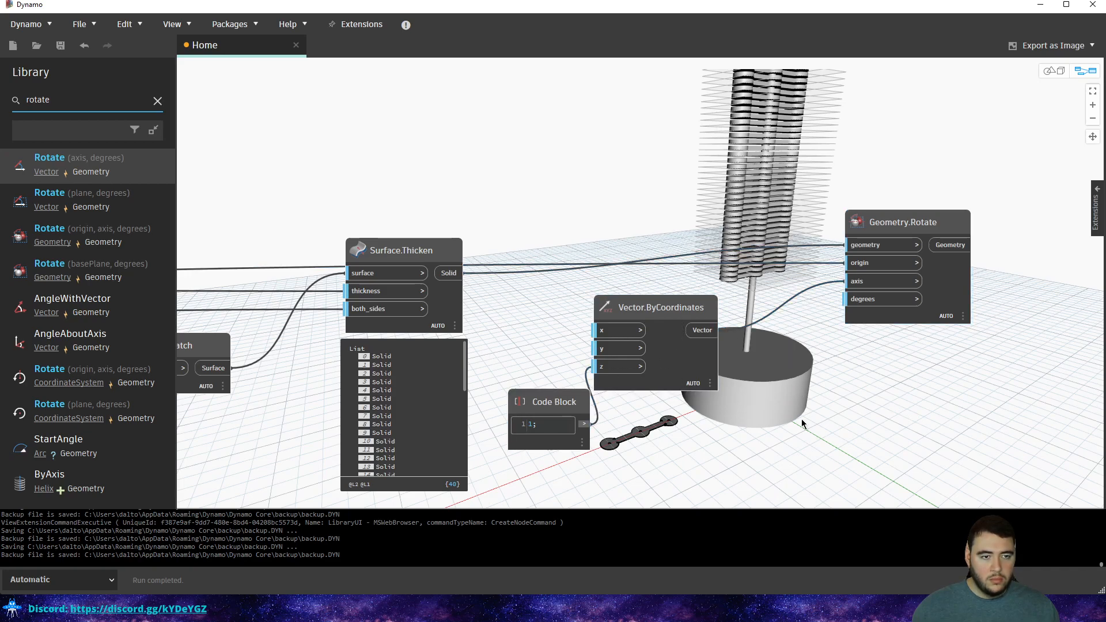
# Add a Number Slider to drive Geometry.Rotate's degrees.
pyautogui.rightClick(750, 443)
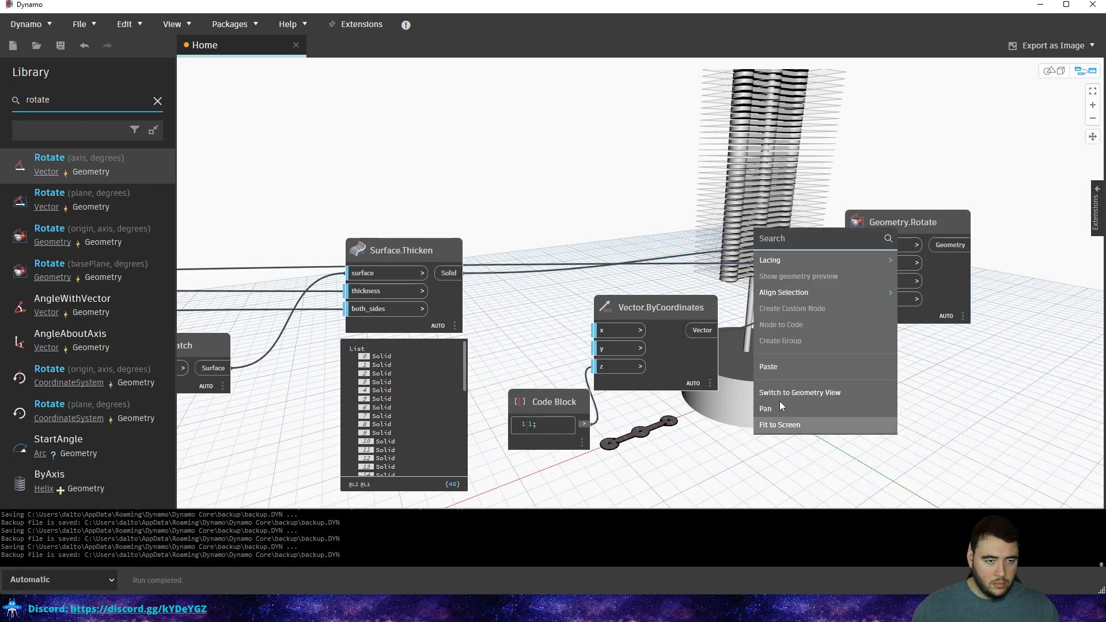
pyautogui.doubleClick(862, 299)
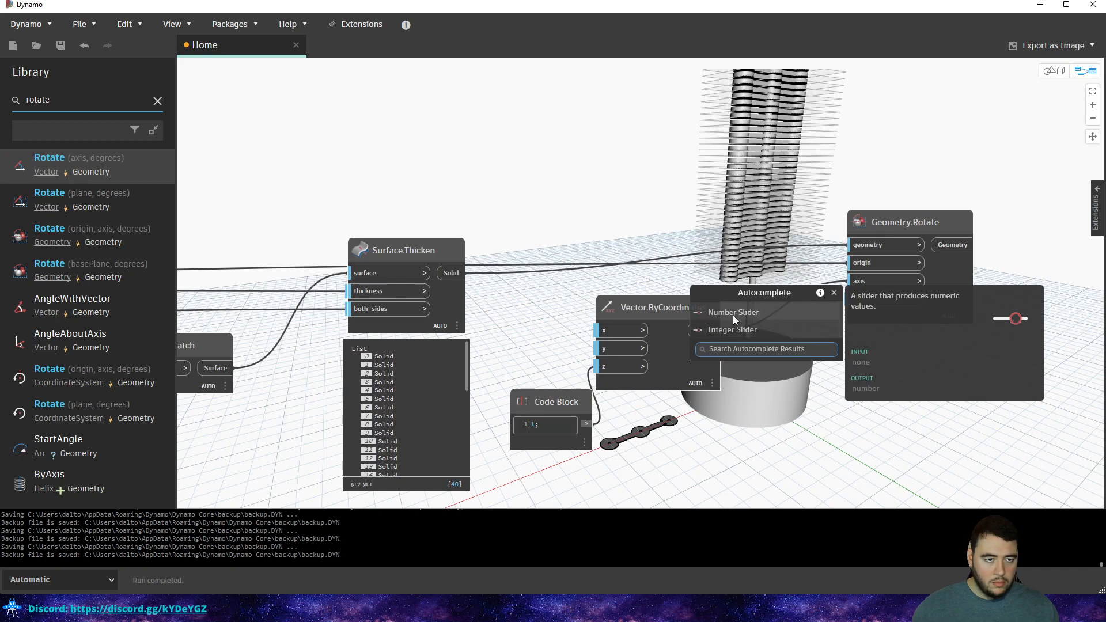
pyautogui.click(731, 313)
pyautogui.moveTo(713, 361); pyautogui.dragTo(692, 432)
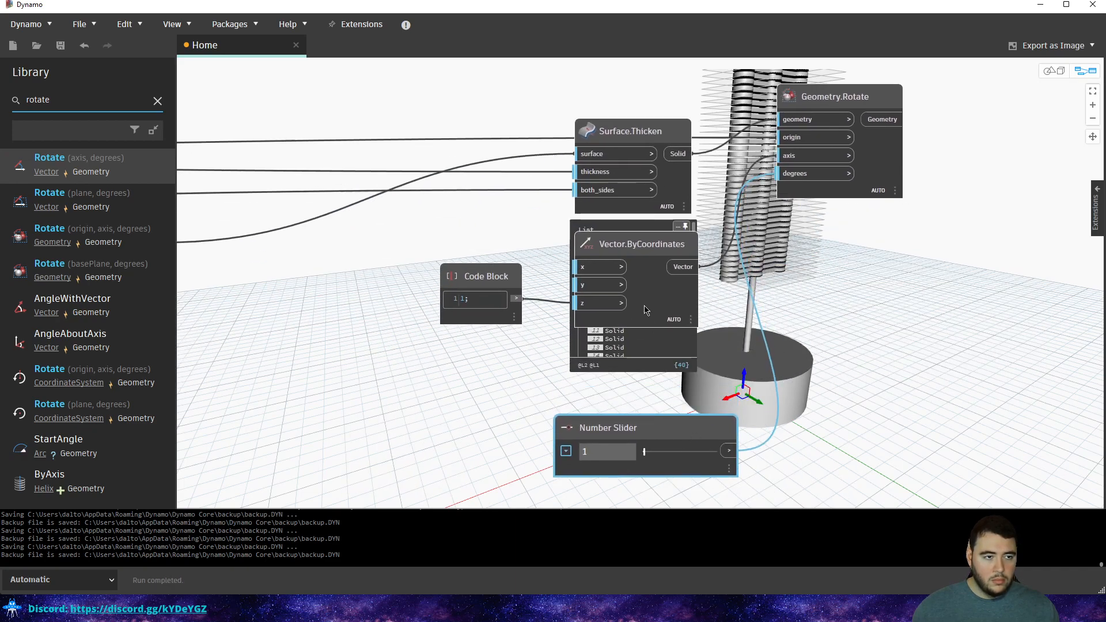
# Tidy the layout, placing the vector node beside the code block and the slider nearby.
pyautogui.moveTo(622, 244); pyautogui.dragTo(480, 258)
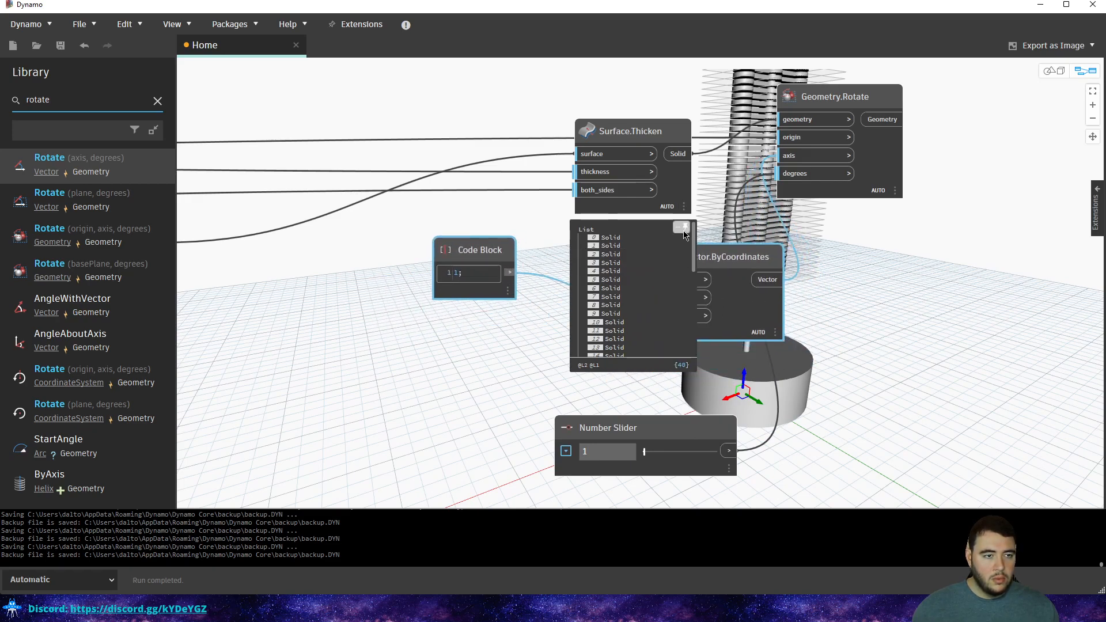
pyautogui.click(683, 230)
pyautogui.click(761, 230)
pyautogui.moveTo(758, 233); pyautogui.dragTo(721, 277, button='middle')
pyautogui.click(674, 304)
pyautogui.moveTo(674, 304); pyautogui.dragTo(591, 288)
pyautogui.click(664, 419)
pyautogui.moveTo(668, 470); pyautogui.dragTo(650, 432)
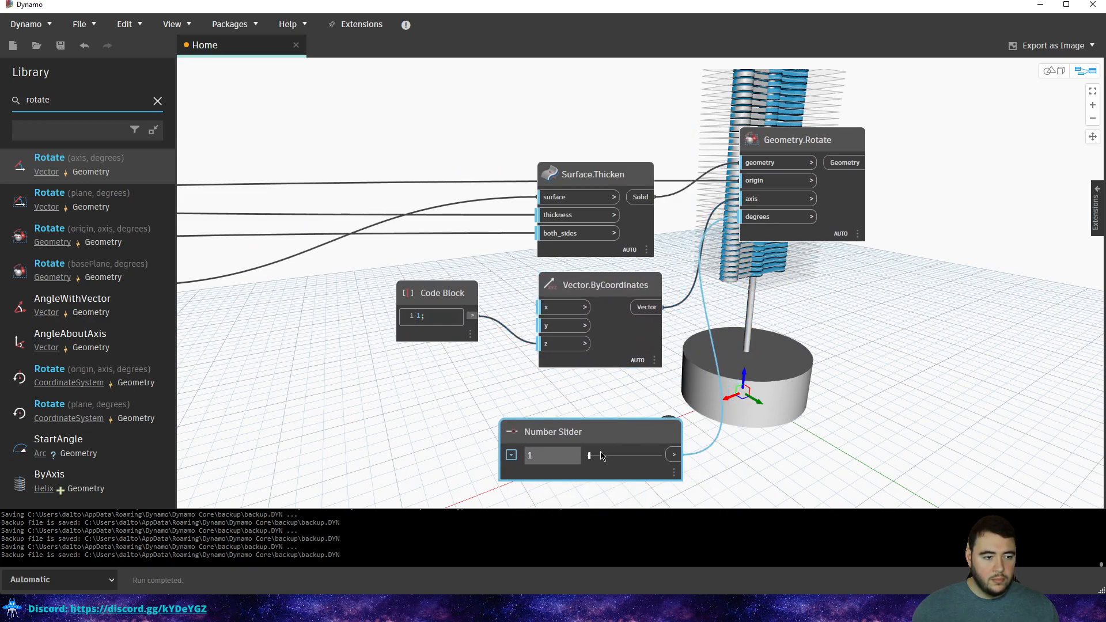
# Set the rotation angle slider to 59, then to 53.5.
pyautogui.moveTo(591, 457)
pyautogui.mouseDown()
pyautogui.moveTo(634, 462)
pyautogui.moveTo(591, 461)
pyautogui.mouseUp()
pyautogui.scroll(-2, 731, 327)
pyautogui.scroll(-4, 731, 327)
pyautogui.scroll(3, 745, 307)
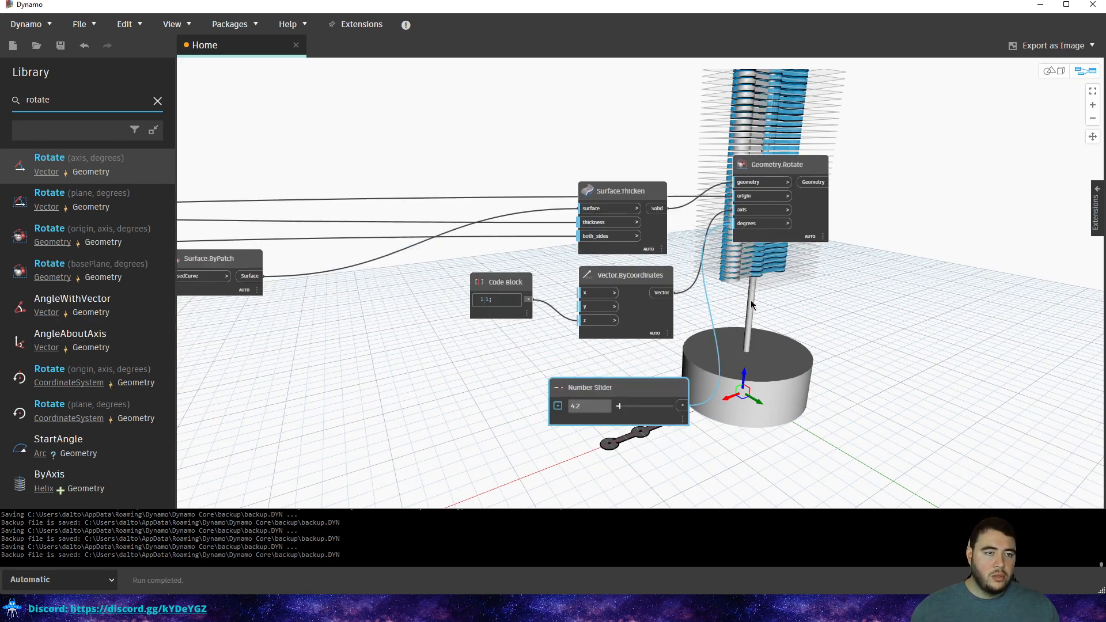
pyautogui.scroll(-2, 689, 372)
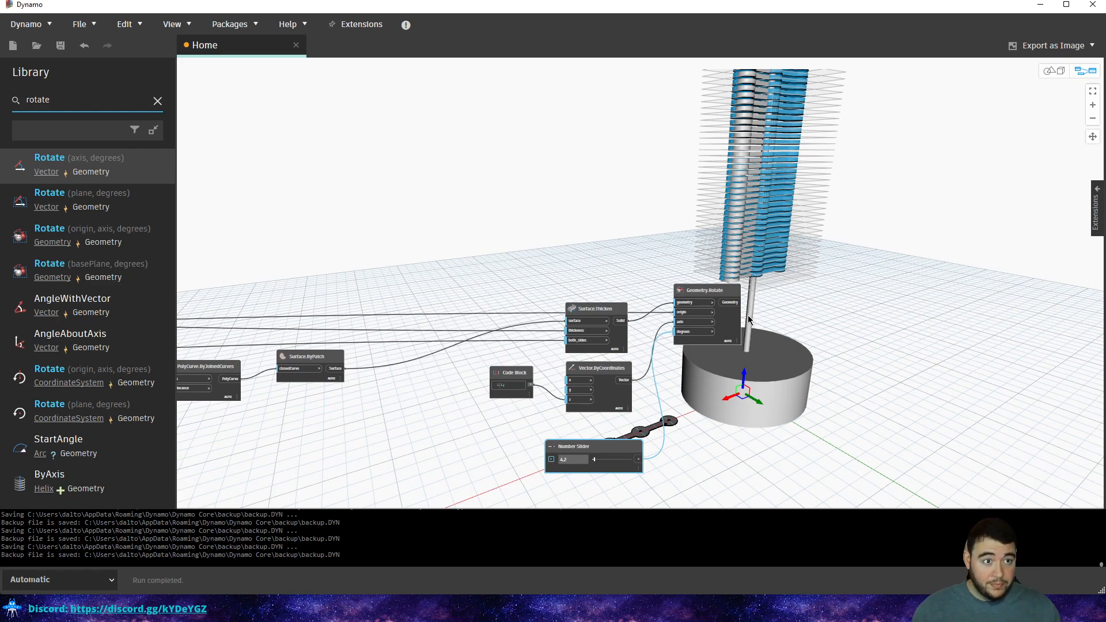
pyautogui.moveTo(594, 460)
pyautogui.mouseDown()
pyautogui.moveTo(638, 461)
pyautogui.moveTo(593, 460)
pyautogui.mouseUp()
# Turn off Surface.Thicken's preview and set the rotation angle to 19.5.
pyautogui.click(706, 299)
pyautogui.click(608, 314)
pyautogui.rightClick(596, 305)
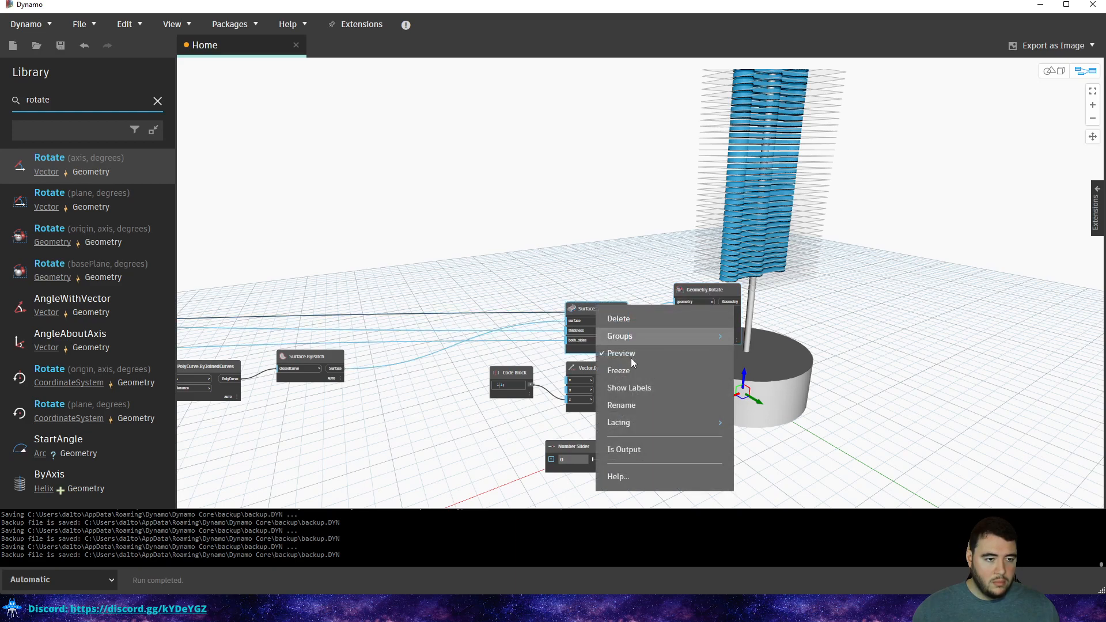
pyautogui.click(625, 354)
pyautogui.click(594, 230)
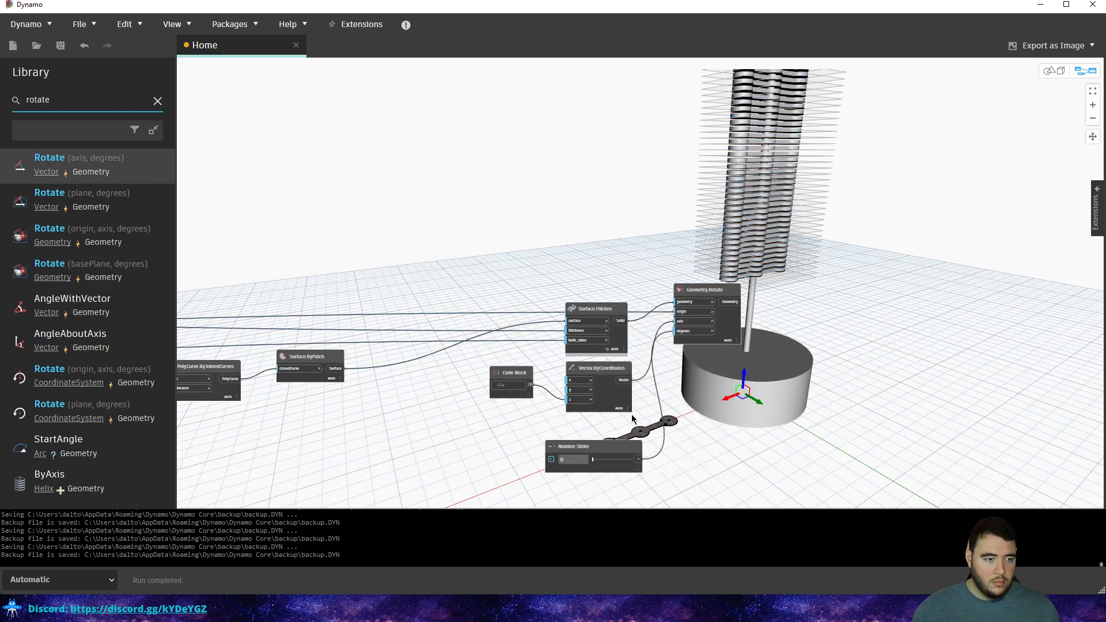
pyautogui.moveTo(599, 461); pyautogui.dragTo(599, 462)
# Turn off previews of Surface.ByPatch, PolyCurve.ByJoinedCurves, List.Transpose and Curve.PullOntoPlane.
pyautogui.moveTo(531, 338); pyautogui.dragTo(709, 287, button='middle')
pyautogui.scroll(3, 521, 307)
pyautogui.rightClick(494, 308)
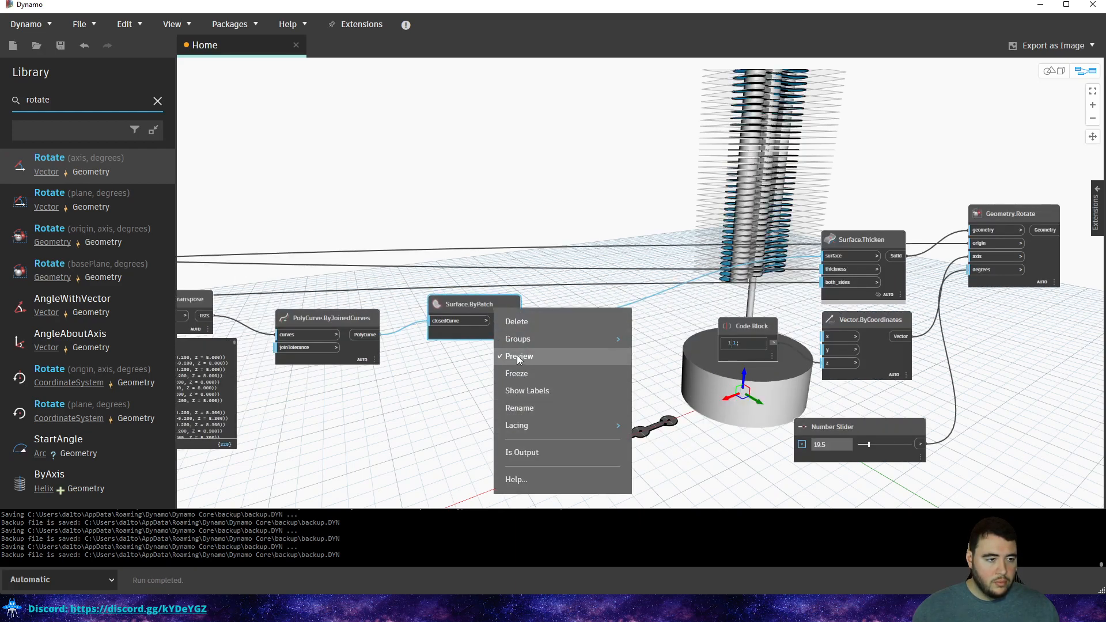
pyautogui.click(518, 359)
pyautogui.moveTo(703, 293); pyautogui.dragTo(795, 291, button='middle')
pyautogui.rightClick(431, 325)
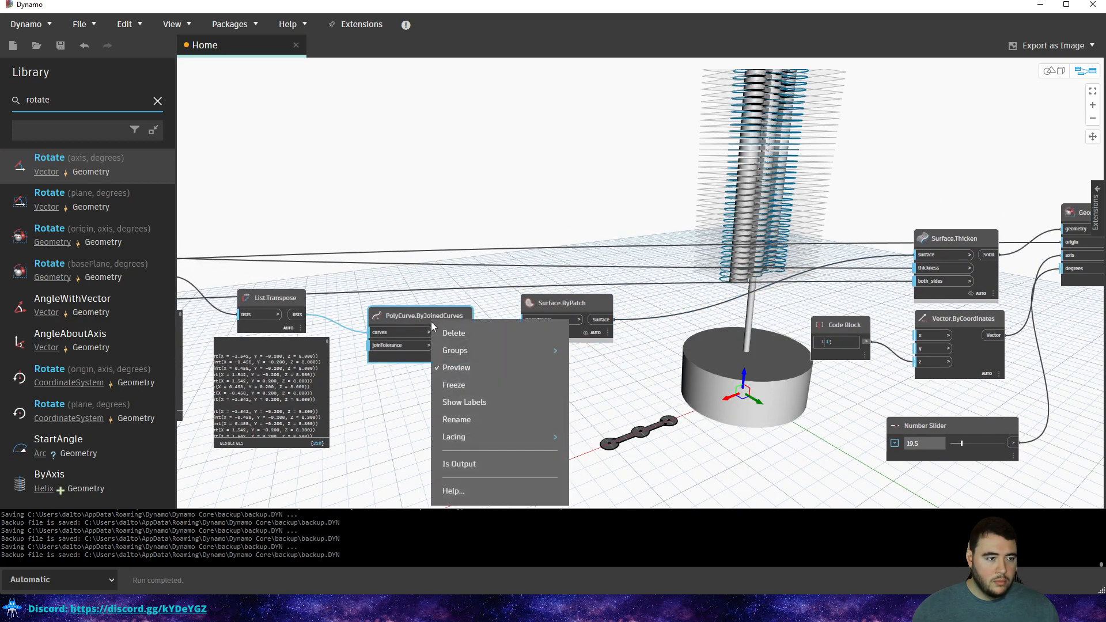
pyautogui.click(458, 367)
pyautogui.moveTo(295, 315); pyautogui.dragTo(507, 293, button='middle')
pyautogui.rightClick(501, 274)
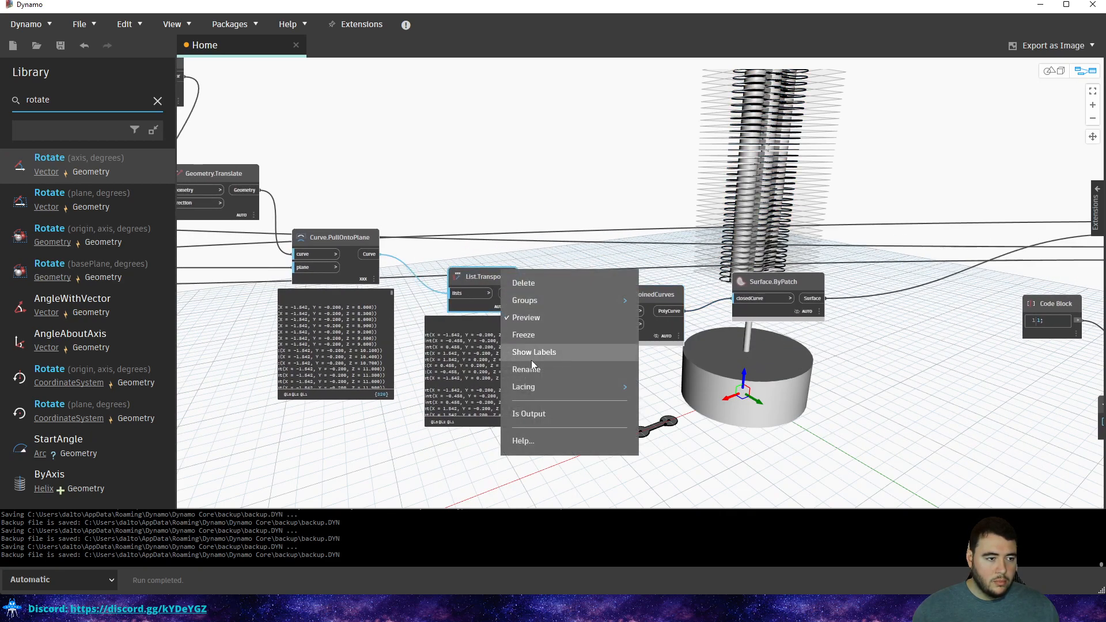
pyautogui.click(523, 317)
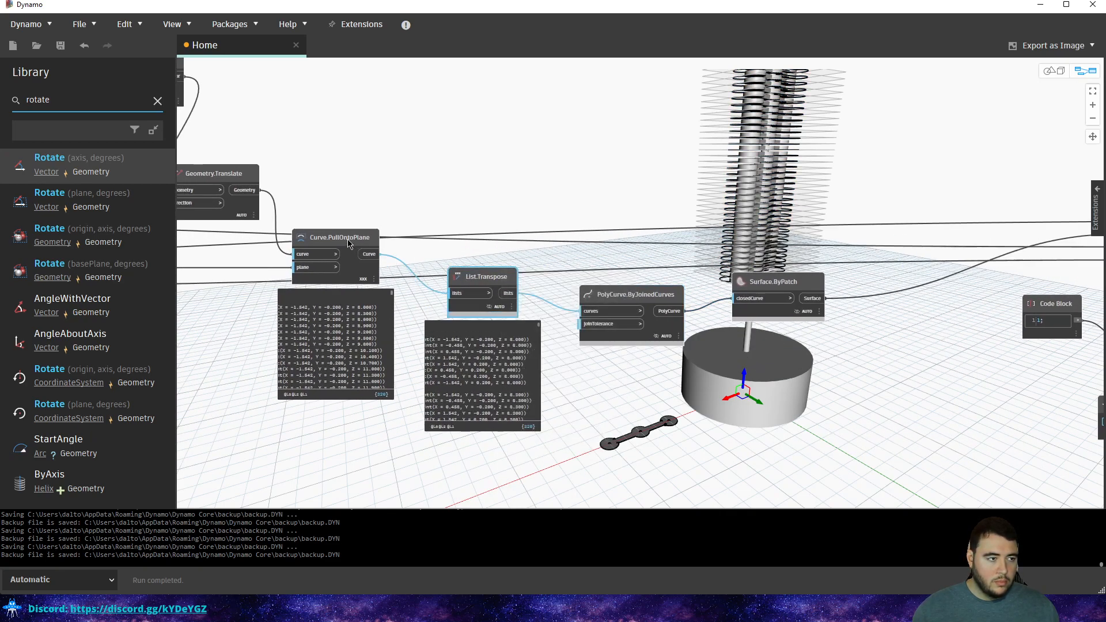
pyautogui.rightClick(349, 239)
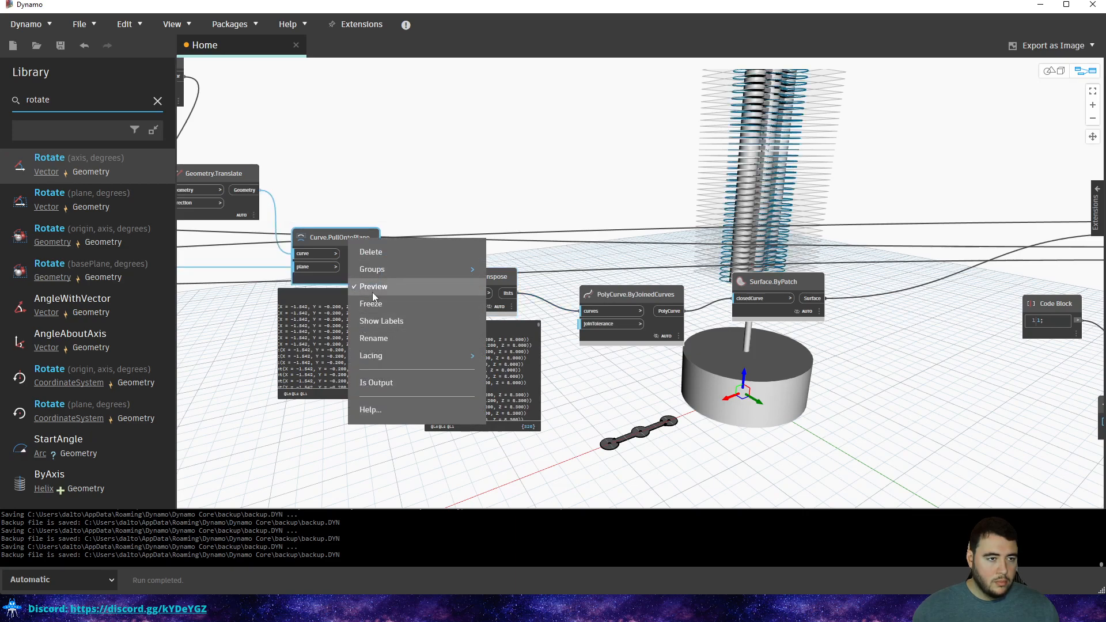
pyautogui.click(372, 287)
# Orbit the 3D preview to inspect the rotated tower slabs.
pyautogui.moveTo(1099, 242); pyautogui.dragTo(502, 267, button='middle')
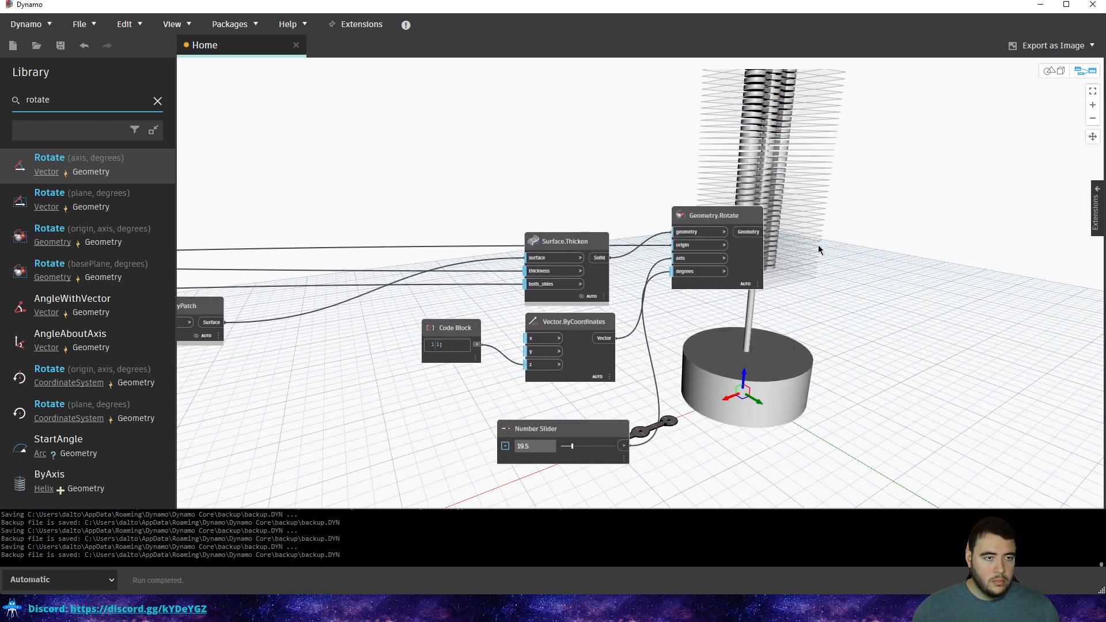
pyautogui.hotkey('ctrl', 'b')
pyautogui.moveTo(741, 217); pyautogui.dragTo(578, 280, button='middle')
pyautogui.moveTo(666, 190)
pyautogui.mouseDown(button='right')
pyautogui.moveTo(600, 224)
pyautogui.moveTo(615, 183)
pyautogui.moveTo(649, 169)
pyautogui.mouseUp(button='right')
pyautogui.moveTo(764, 193); pyautogui.dragTo(933, 188, button='middle')
pyautogui.moveTo(933, 188)
pyautogui.mouseDown(button='right')
pyautogui.moveTo(879, 213)
pyautogui.moveTo(855, 202)
pyautogui.mouseUp(button='right')
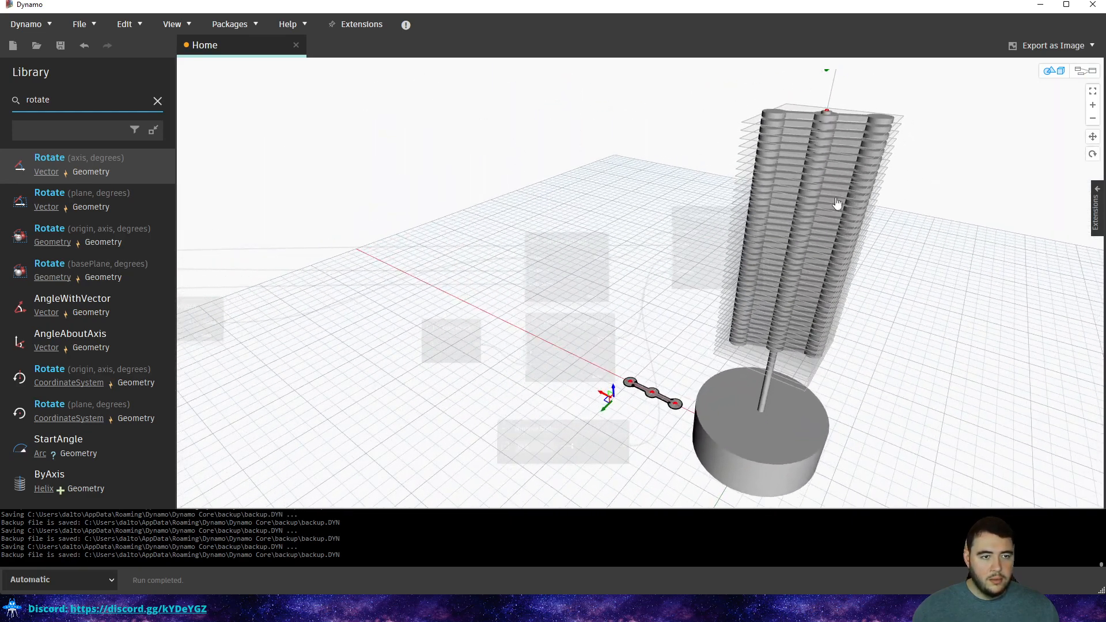
# Return to the graph and drag the rotation slider to 25.1 degrees.
pyautogui.moveTo(854, 203); pyautogui.dragTo(743, 209, button='middle')
pyautogui.moveTo(743, 209); pyautogui.dragTo(772, 202, button='right')
pyautogui.hotkey('ctrl', 'b')
pyautogui.scroll(3, 671, 389)
pyautogui.moveTo(663, 415); pyautogui.dragTo(540, 216, button='middle')
pyautogui.moveTo(416, 269)
pyautogui.mouseDown()
pyautogui.moveTo(482, 276)
pyautogui.moveTo(420, 269)
pyautogui.mouseUp()
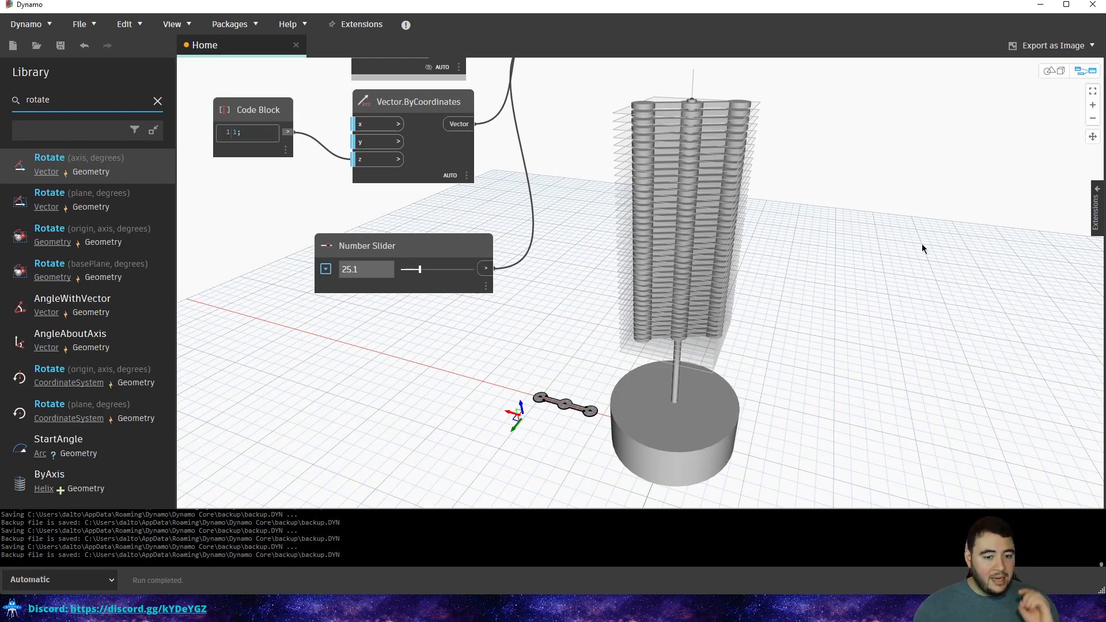
# Clear the 'rotate' Library search and bring Surface.Thicken and Geometry.Rotate into view.
pyautogui.moveTo(568, 236); pyautogui.dragTo(670, 358, button='middle')
pyautogui.scroll(-3, 670, 357)
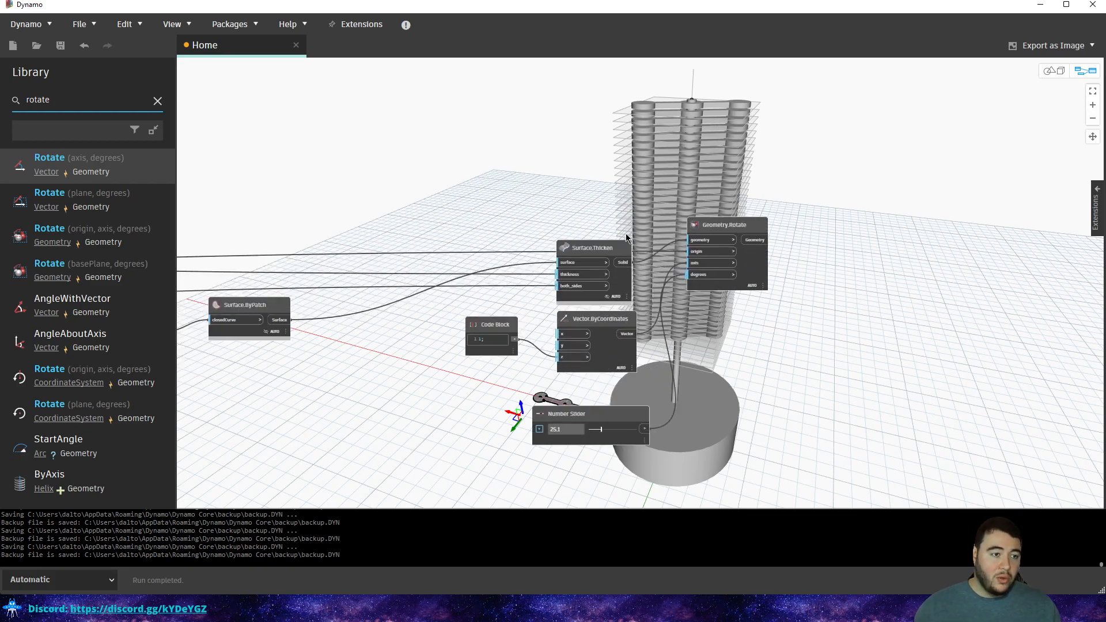
pyautogui.moveTo(490, 245); pyautogui.dragTo(692, 264, button='middle')
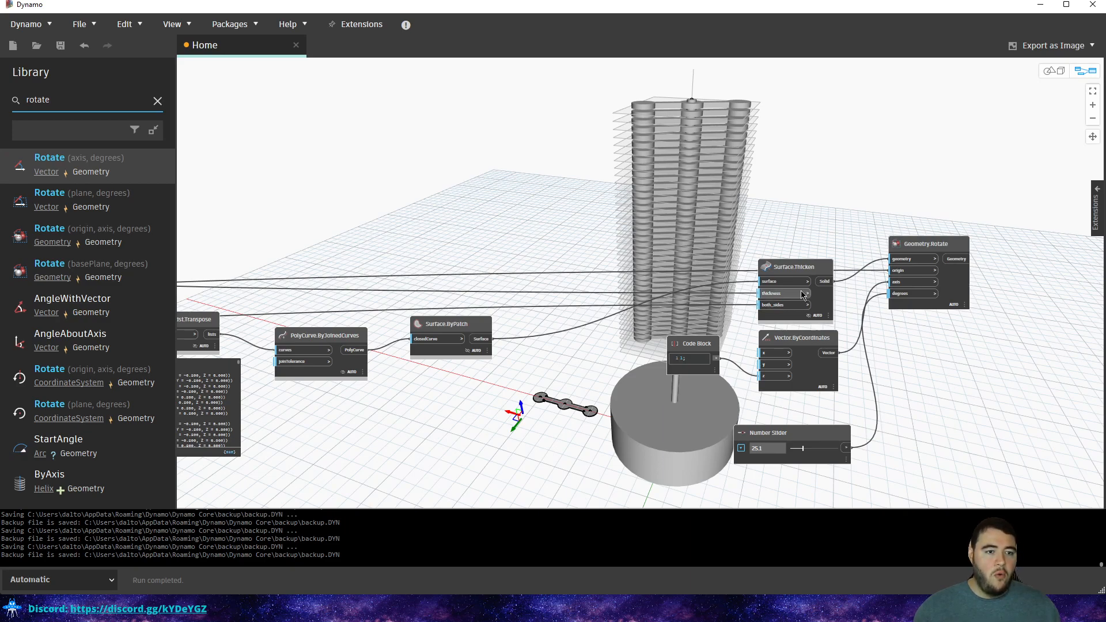
pyautogui.click(157, 101)
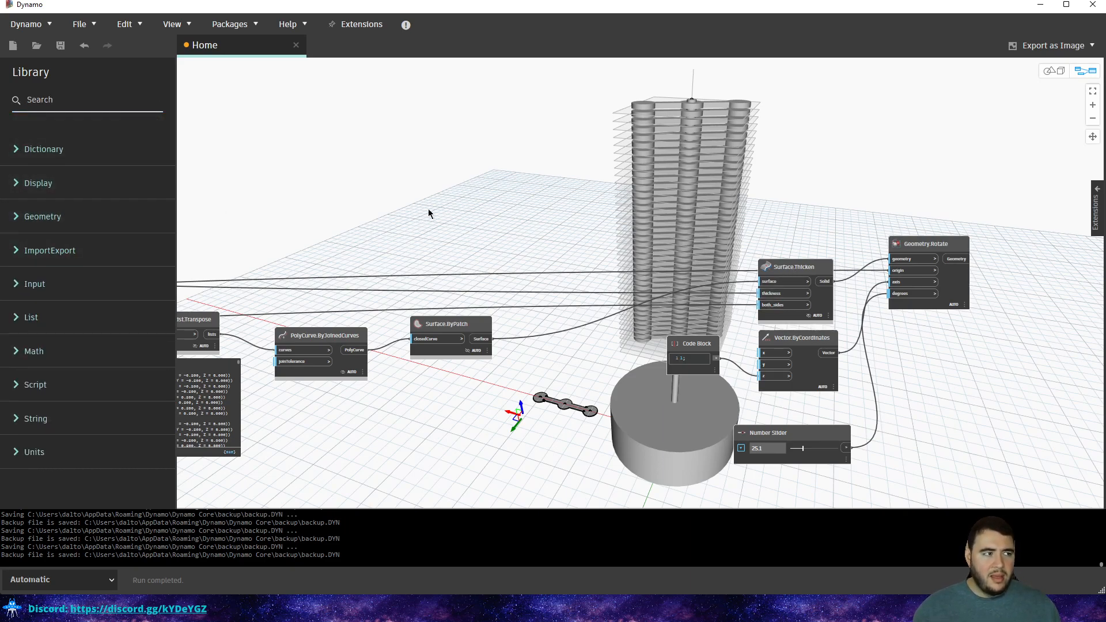
pyautogui.moveTo(825, 345); pyautogui.dragTo(696, 352, button='middle')
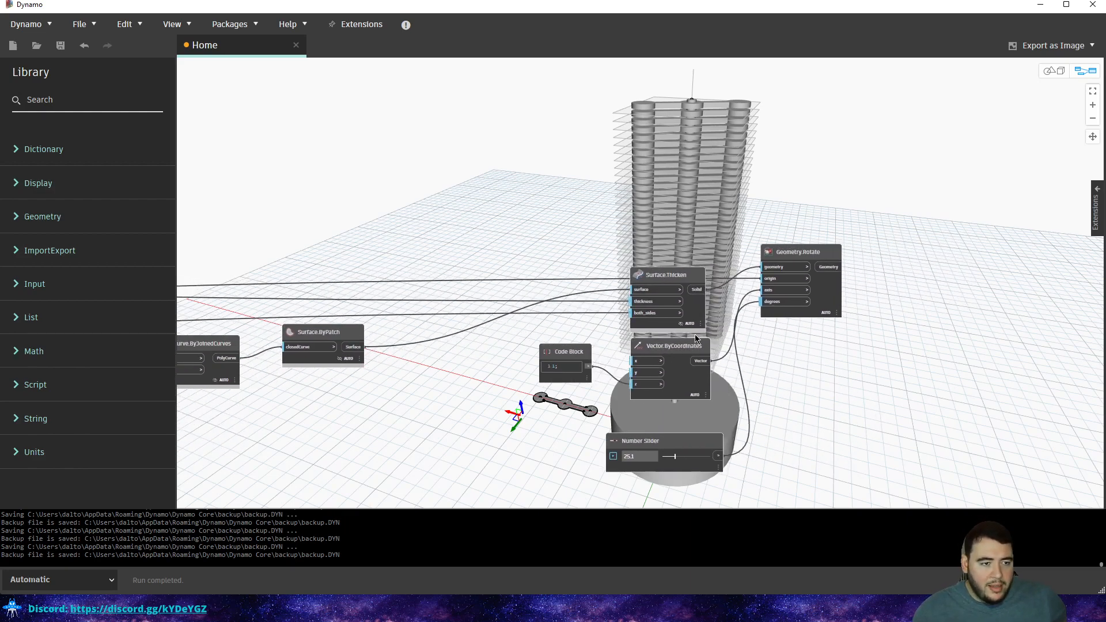
pyautogui.scroll(3, 593, 299)
pyautogui.moveTo(700, 287); pyautogui.dragTo(661, 288, button='middle')
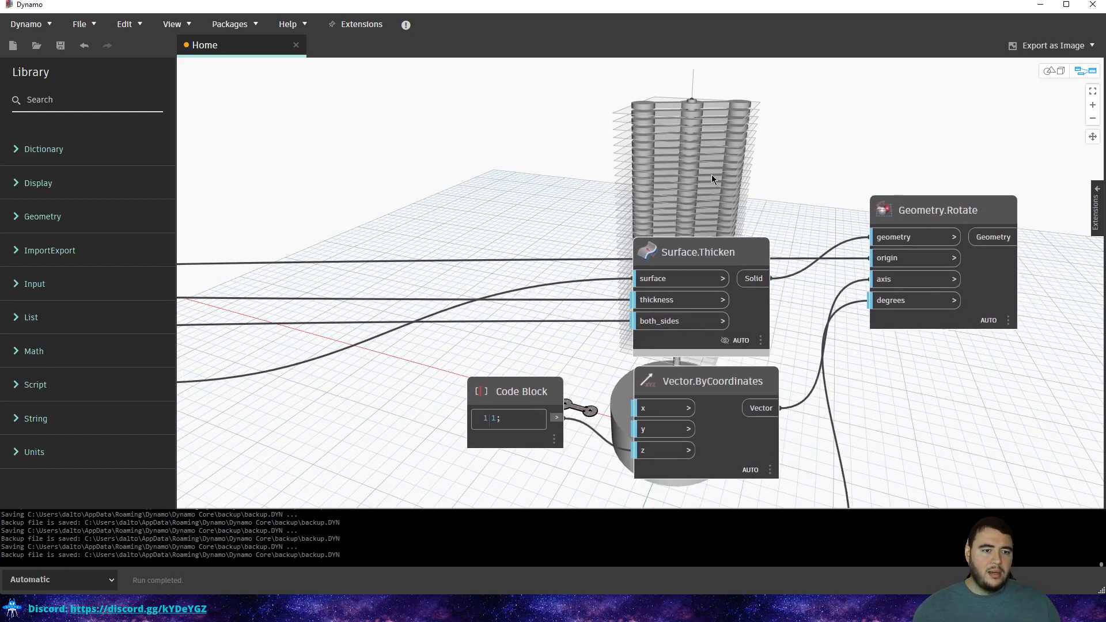
pyautogui.moveTo(734, 214); pyautogui.dragTo(647, 245, button='middle')
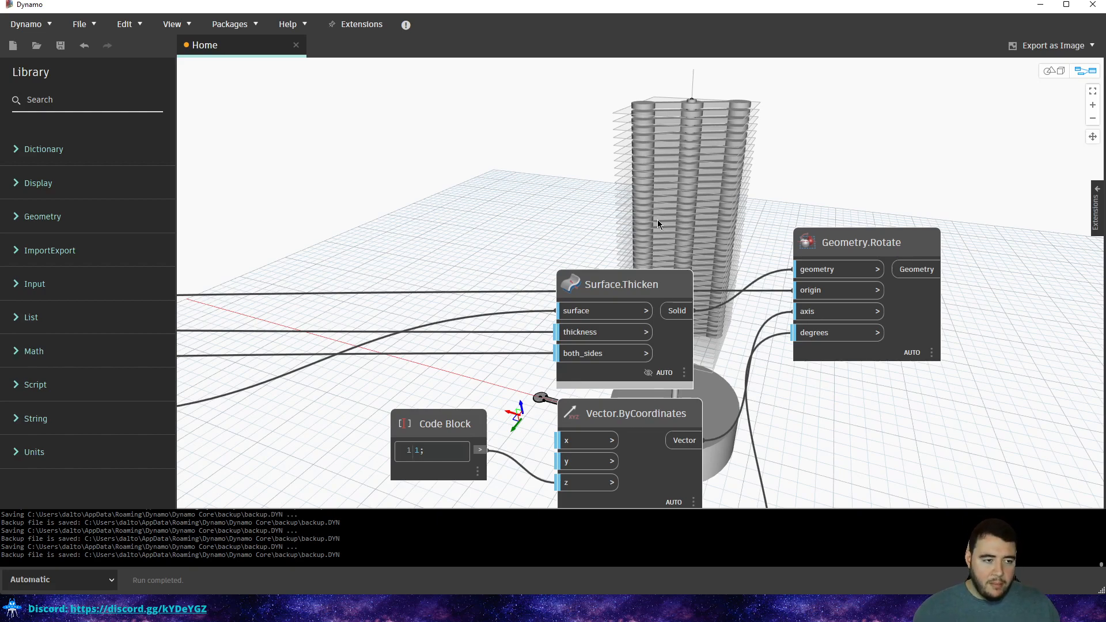
pyautogui.moveTo(573, 163); pyautogui.dragTo(628, 68, button='middle')
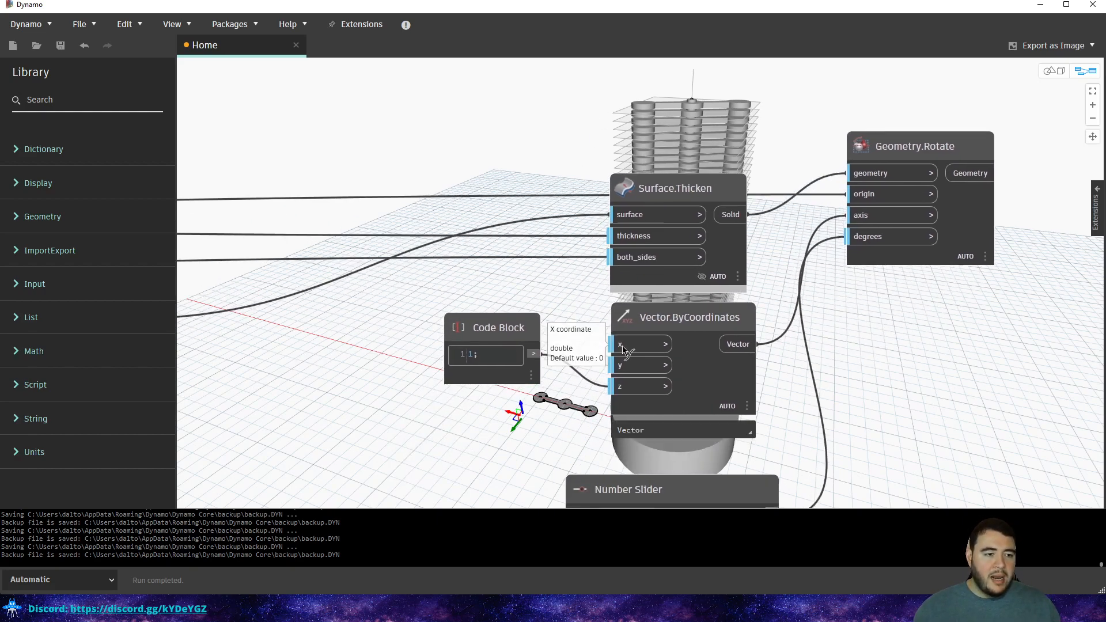
pyautogui.doubleClick(637, 344)
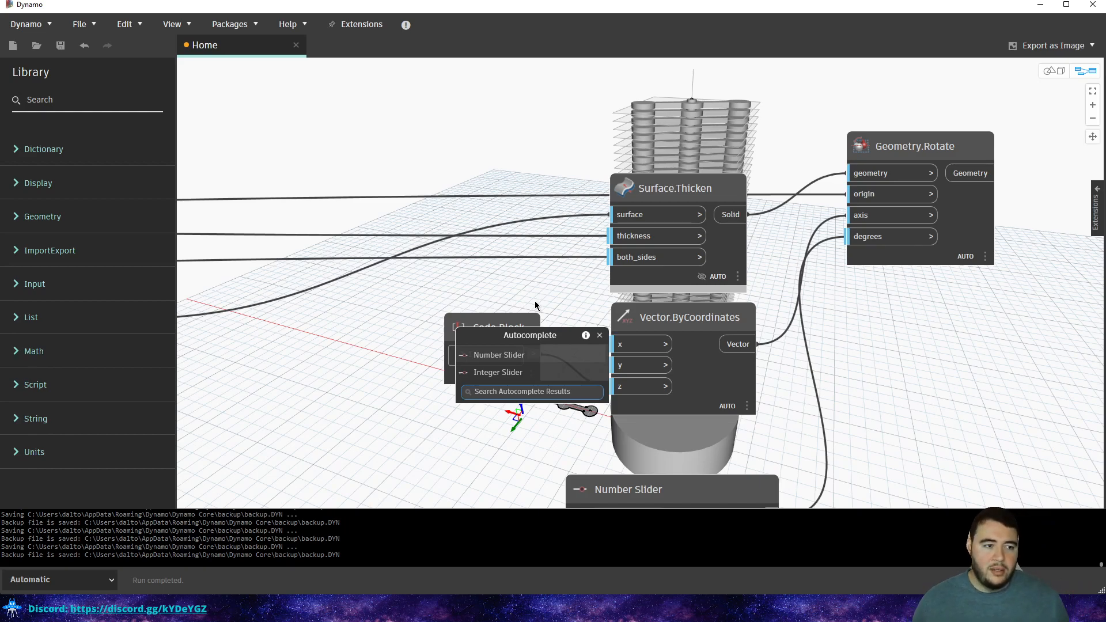
pyautogui.rightClick(529, 249)
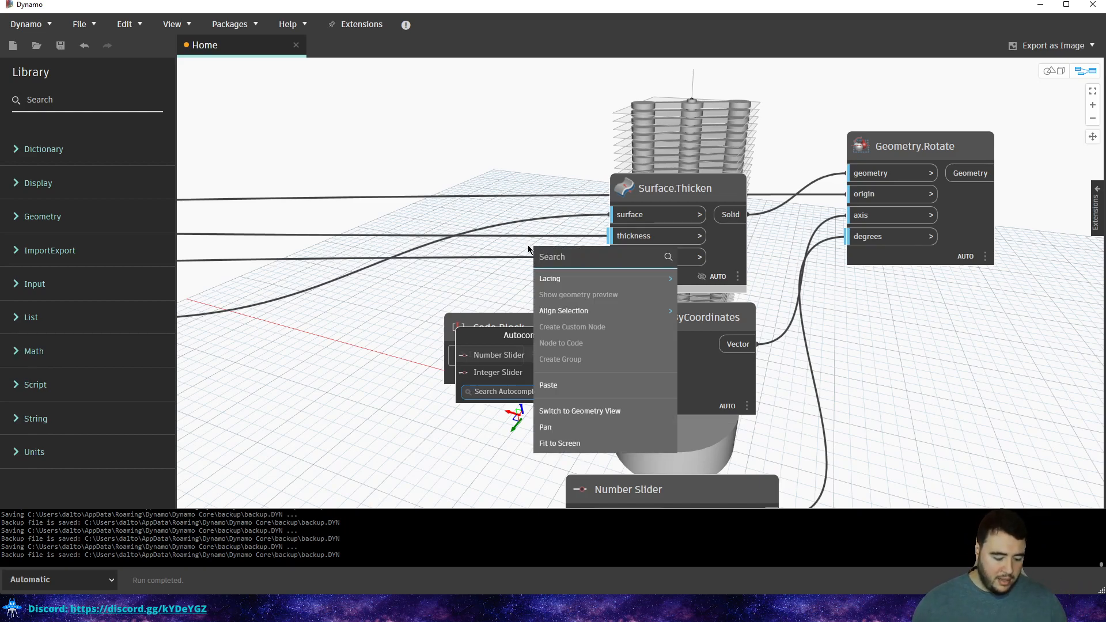
pyautogui.write('number')
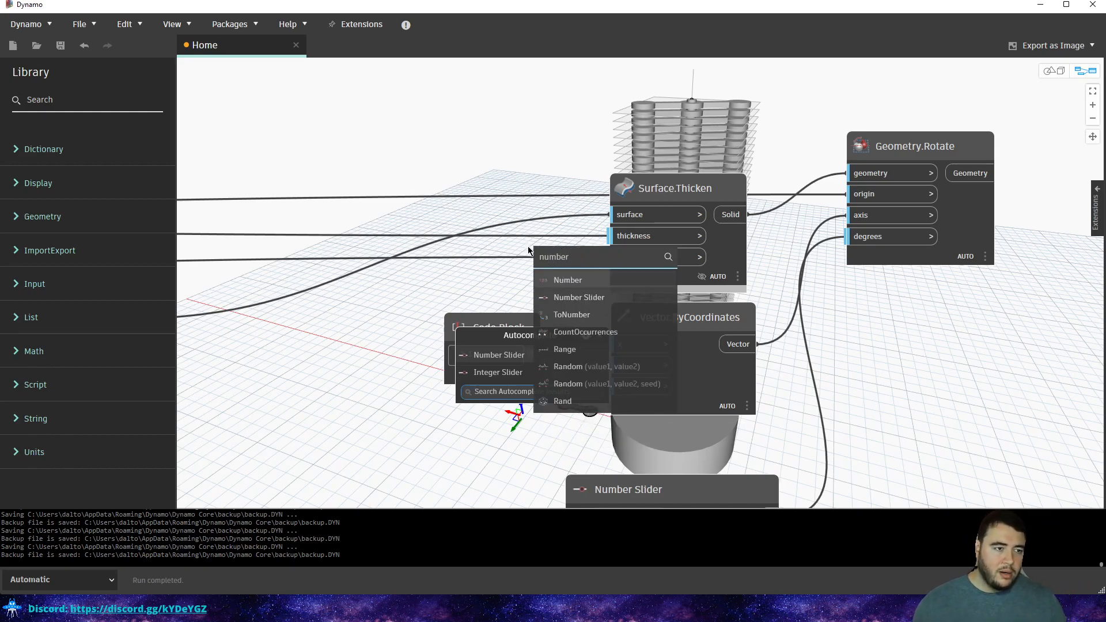
pyautogui.click(582, 301)
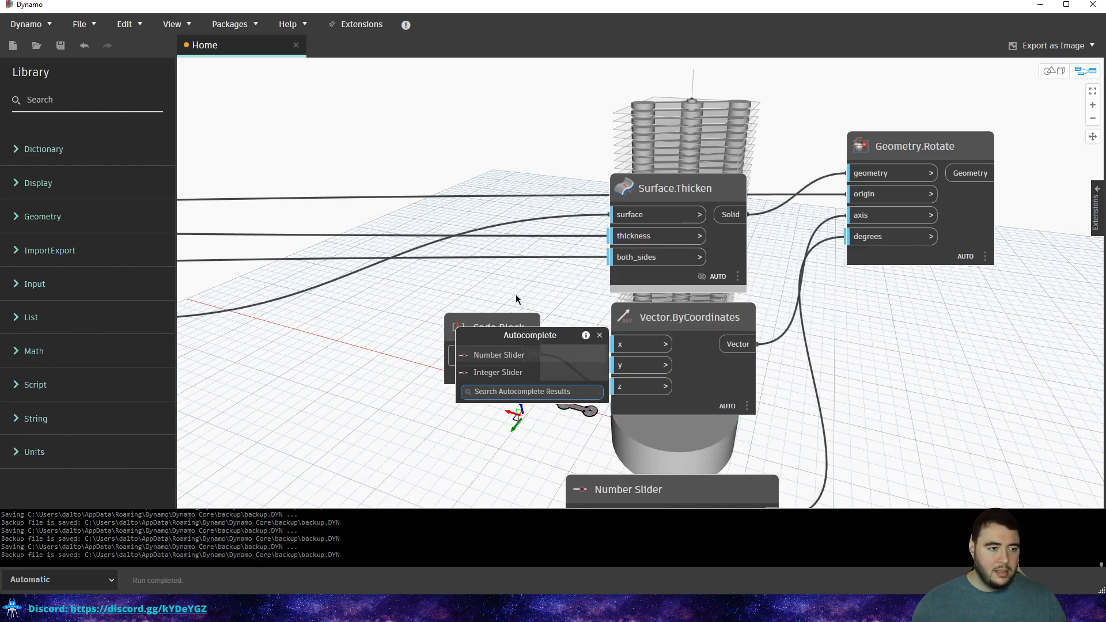
pyautogui.click(600, 334)
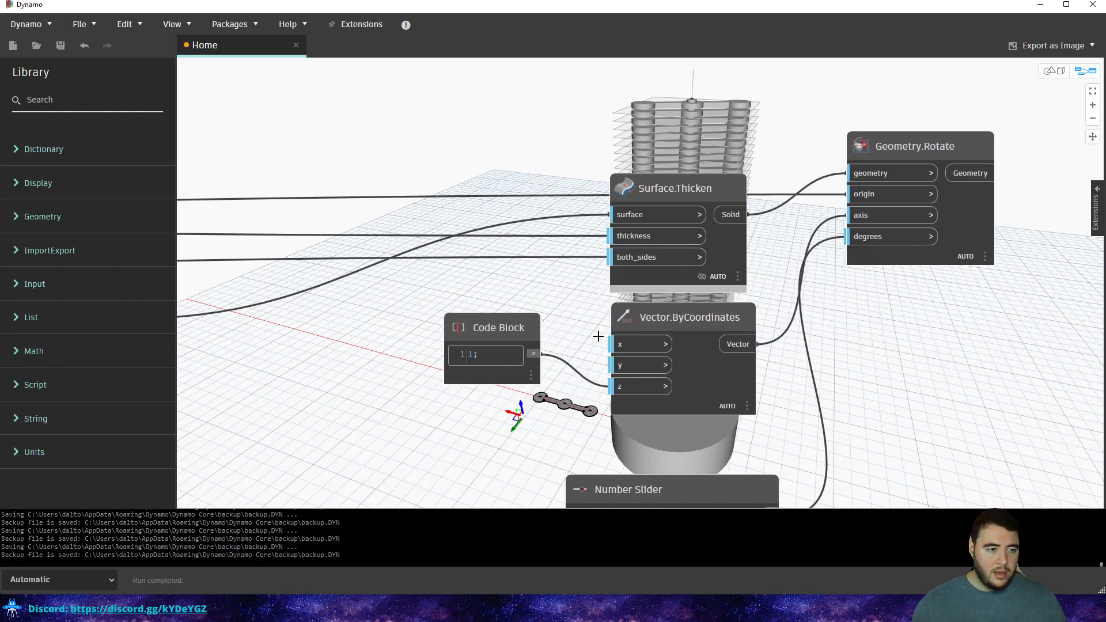
pyautogui.doubleClick(447, 237)
pyautogui.write('d')
pyautogui.click(469, 185)
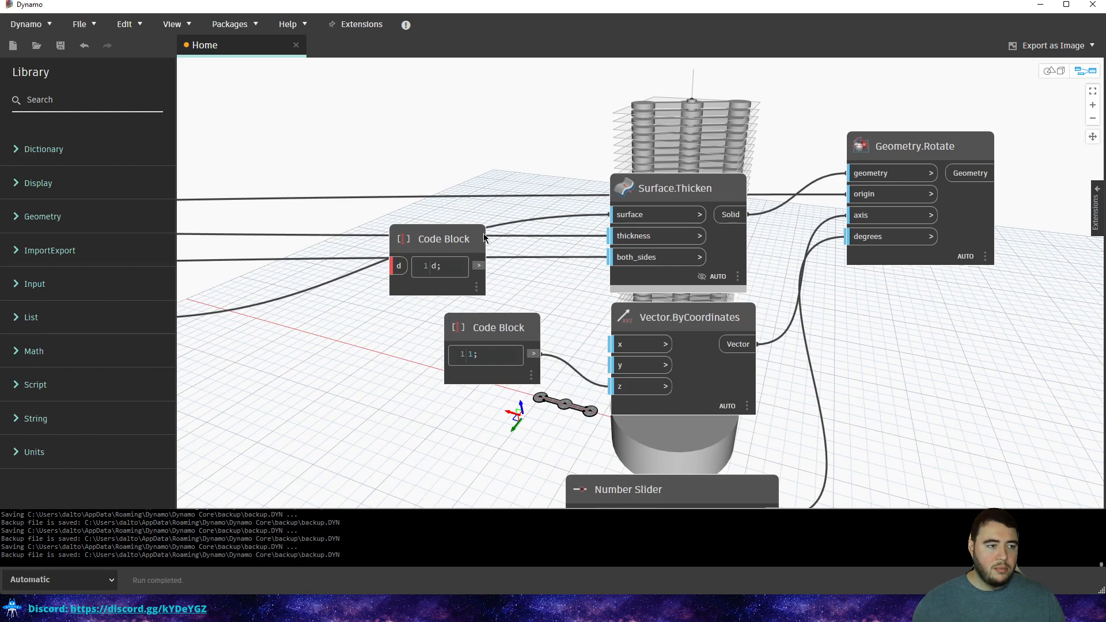
pyautogui.press('Delete')
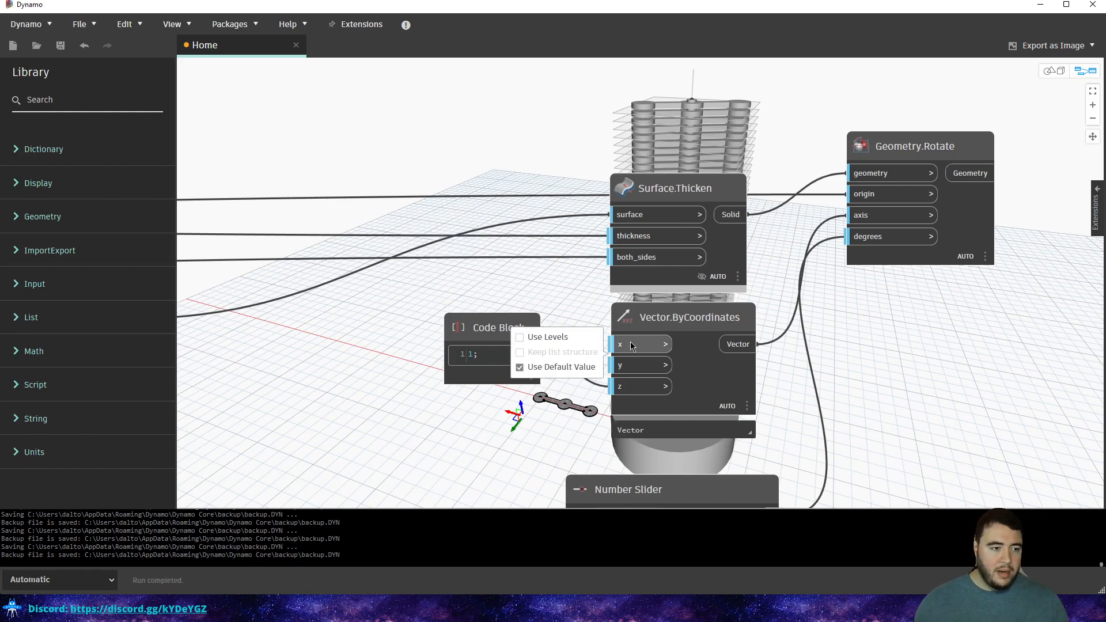
pyautogui.rightClick(632, 345)
pyautogui.doubleClick(618, 340)
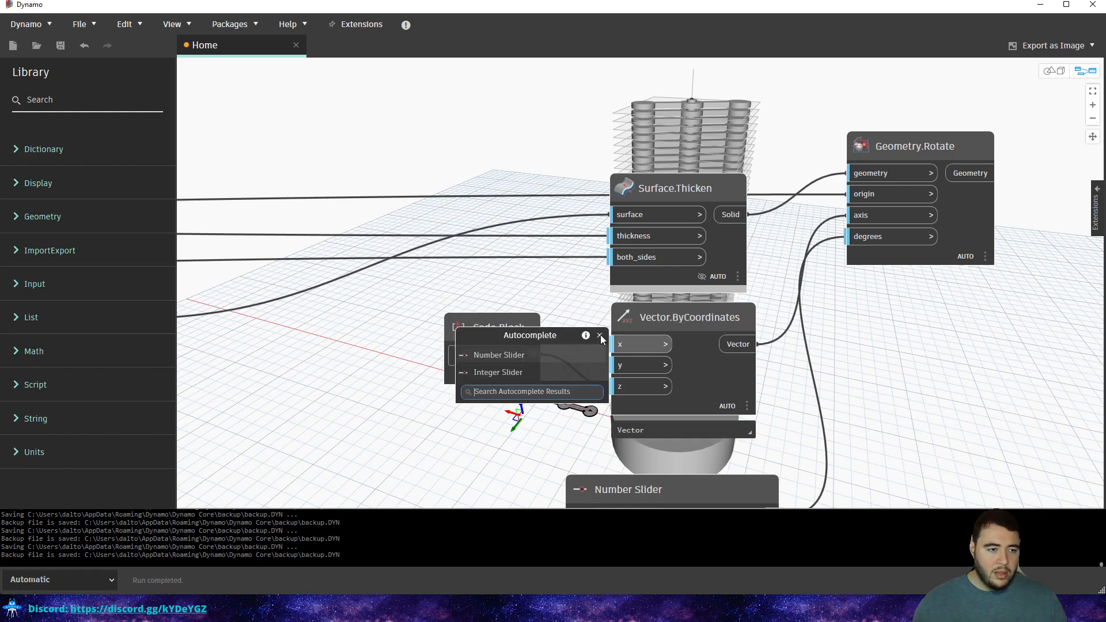
pyautogui.doubleClick(629, 215)
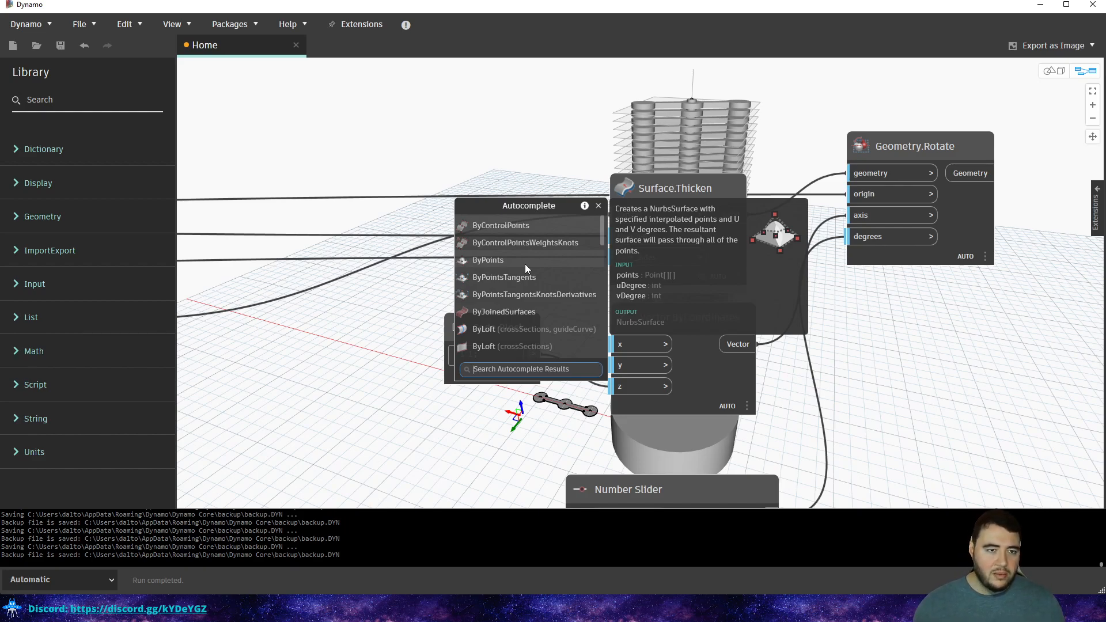
pyautogui.click(655, 123)
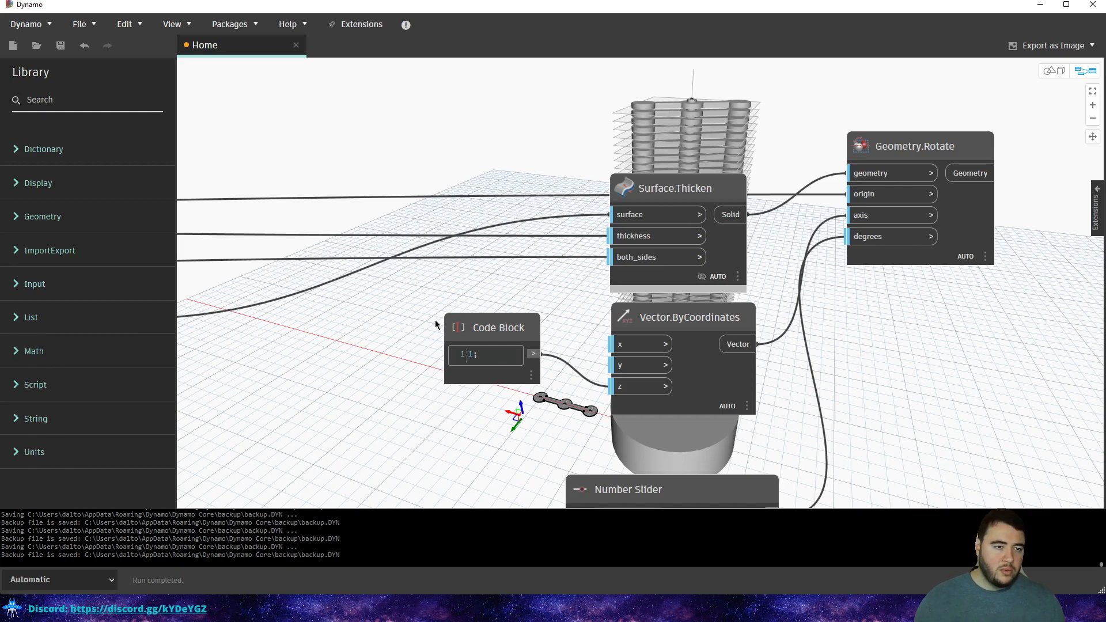
pyautogui.scroll(-3, 806, 423)
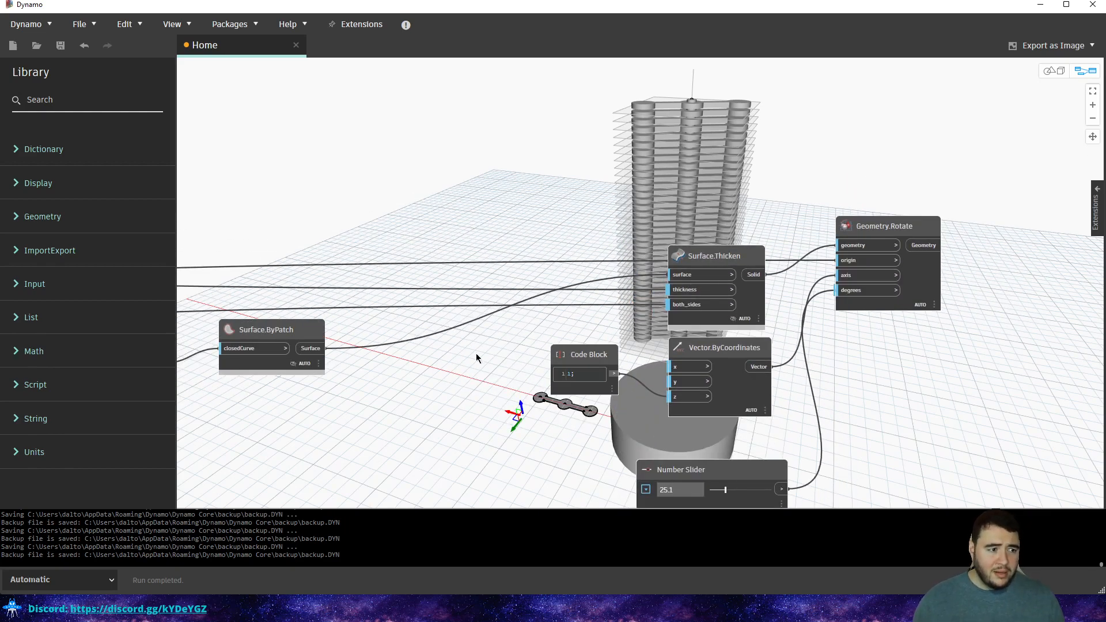
# Zoom out and pan the graph leftward, away from the Surface.Thicken node.
pyautogui.moveTo(614, 269); pyautogui.dragTo(954, 123, button='middle')
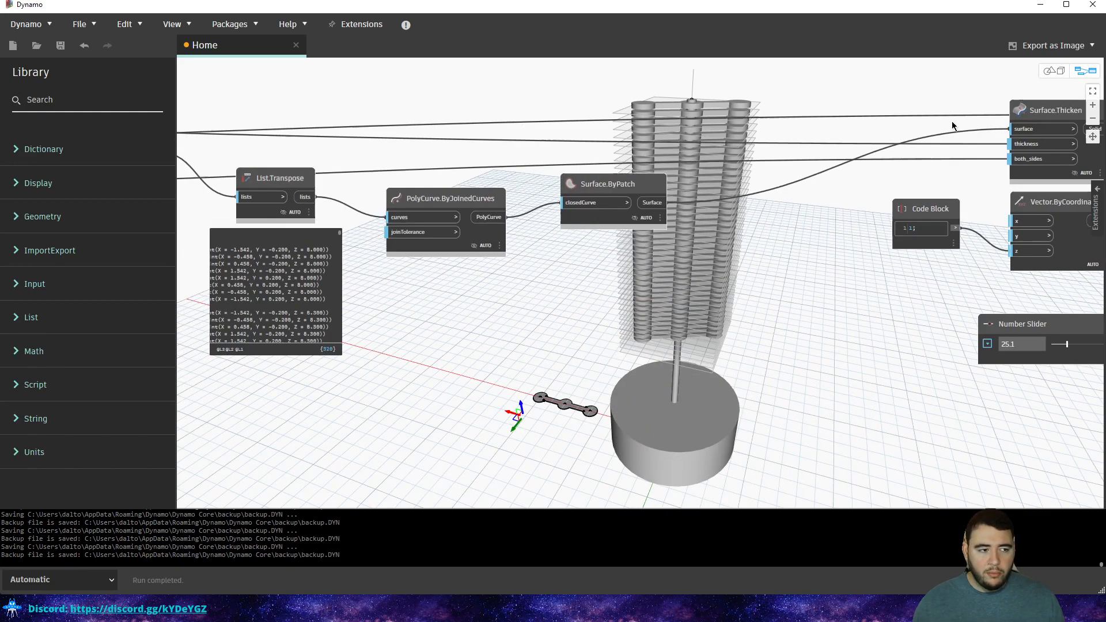
pyautogui.scroll(-2, 539, 236)
pyautogui.moveTo(467, 201); pyautogui.dragTo(594, 261, button='middle')
pyautogui.moveTo(678, 258); pyautogui.dragTo(625, 265, button='middle')
pyautogui.scroll(-2, 633, 264)
pyautogui.moveTo(445, 250); pyautogui.dragTo(705, 290, button='middle')
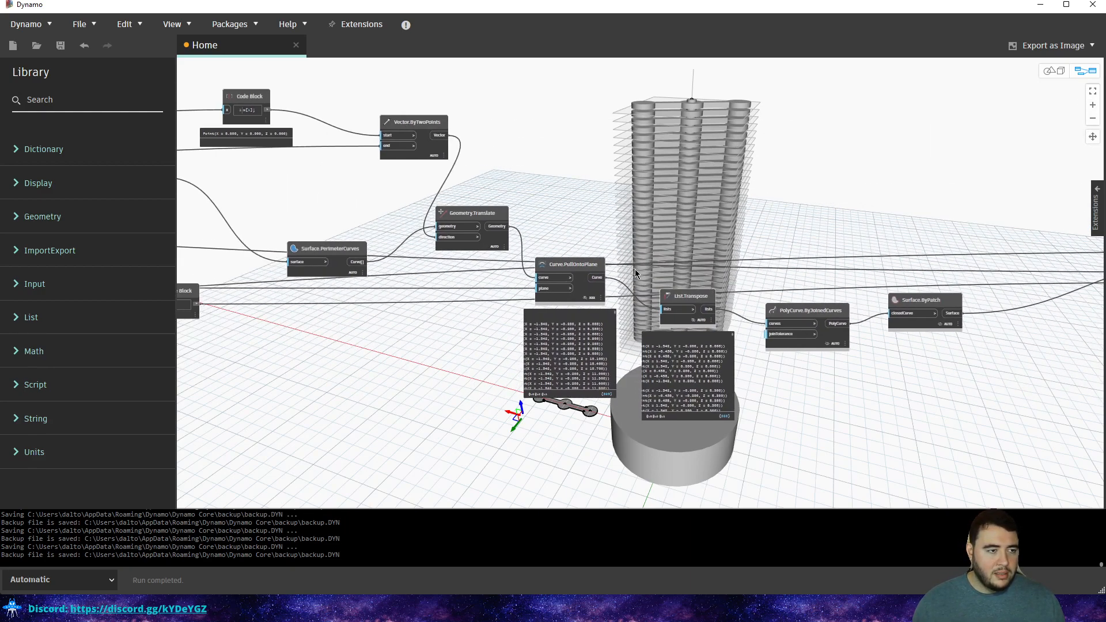
pyautogui.scroll(-2, 595, 249)
pyautogui.scroll(-2, 436, 241)
pyautogui.moveTo(513, 292); pyautogui.dragTo(643, 314, button='middle')
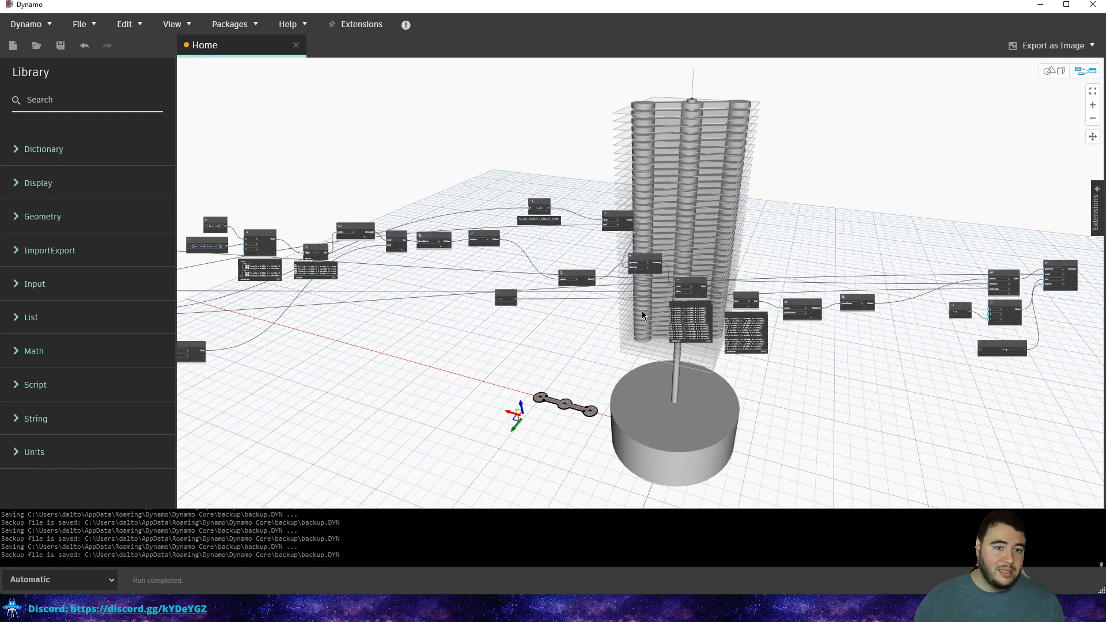
pyautogui.moveTo(464, 273); pyautogui.dragTo(641, 238, button='middle')
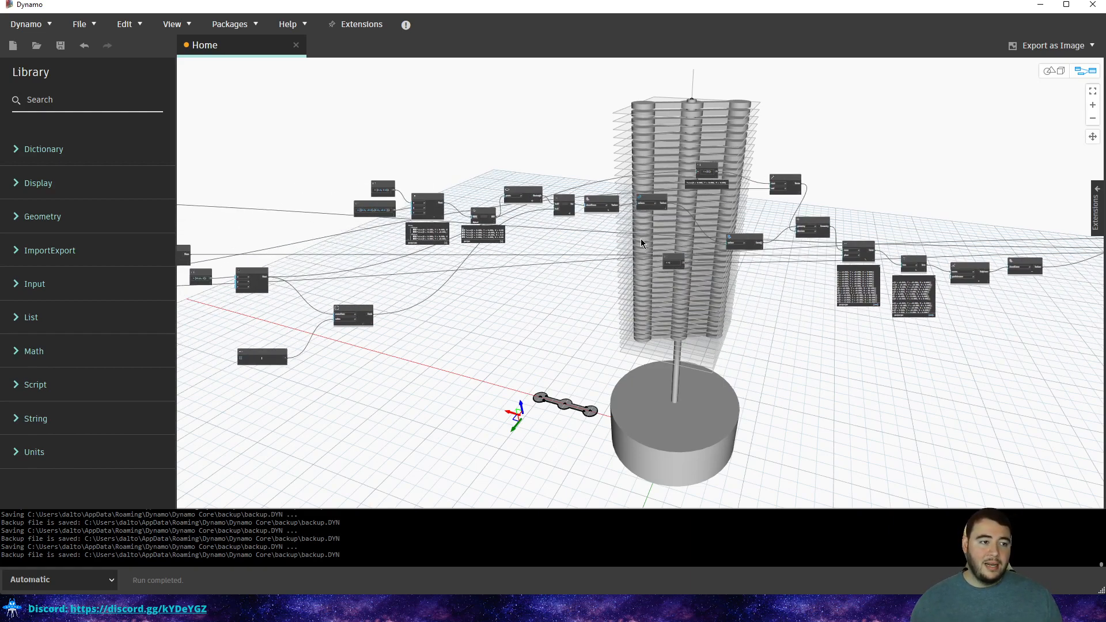
pyautogui.moveTo(540, 275); pyautogui.dragTo(697, 289, button='middle')
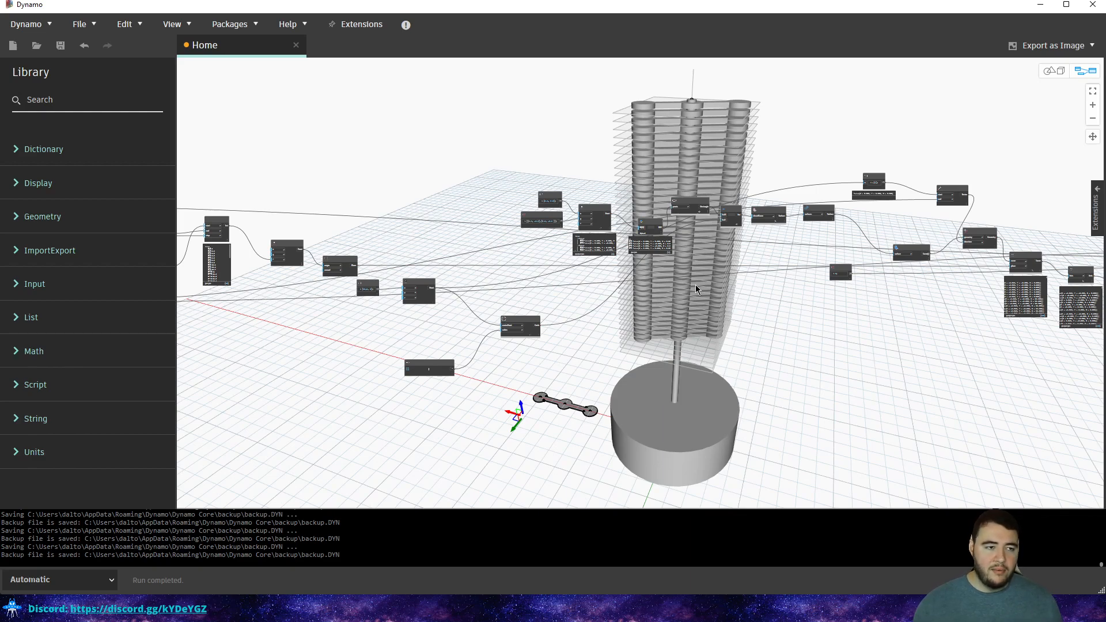
# Zoom back in and pan left onto the upstream Cylinder and Base Cylinder groups.
pyautogui.scroll(3, 522, 214)
pyautogui.scroll(2, 522, 214)
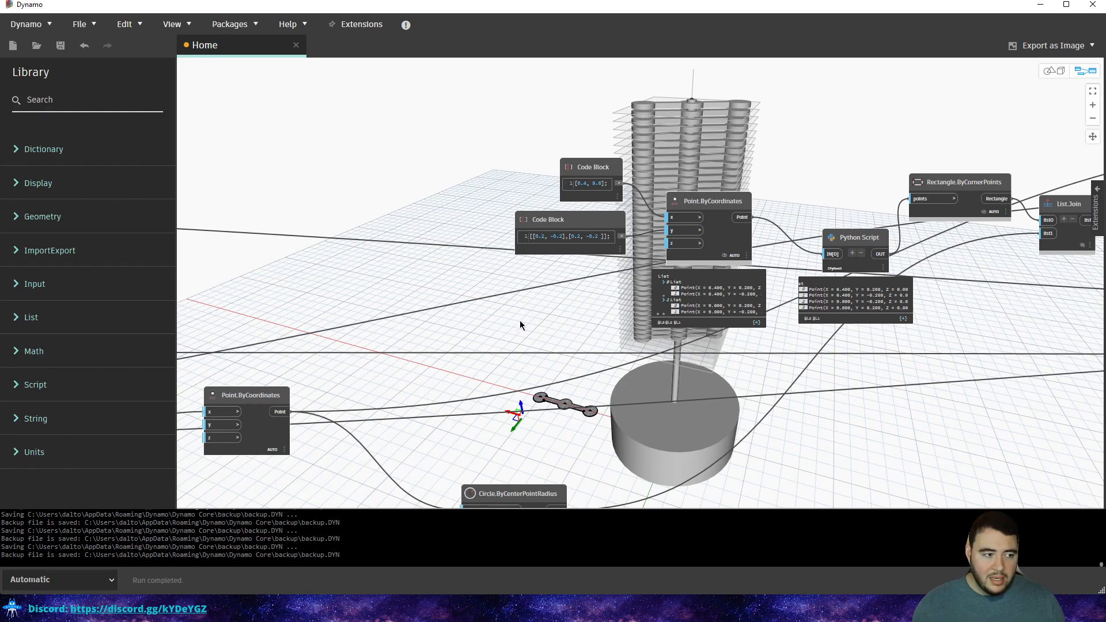
pyautogui.scroll(-3, 519, 323)
pyautogui.scroll(3, 586, 363)
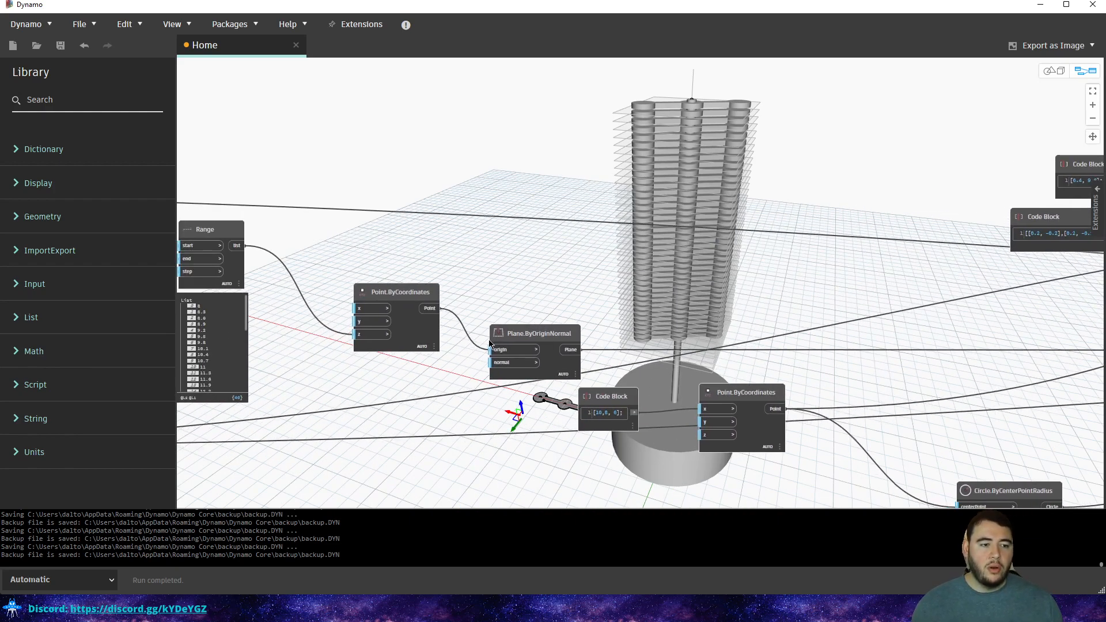
pyautogui.moveTo(571, 312); pyautogui.dragTo(795, 301, button='middle')
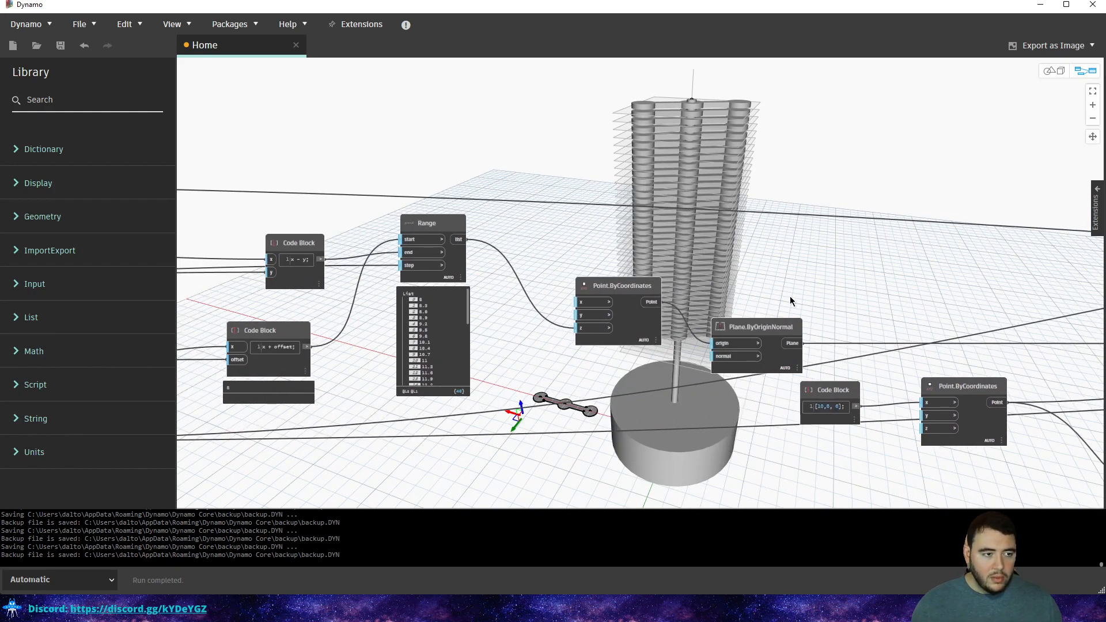
pyautogui.moveTo(509, 278); pyautogui.dragTo(864, 271, button='middle')
pyautogui.scroll(-1, 864, 271)
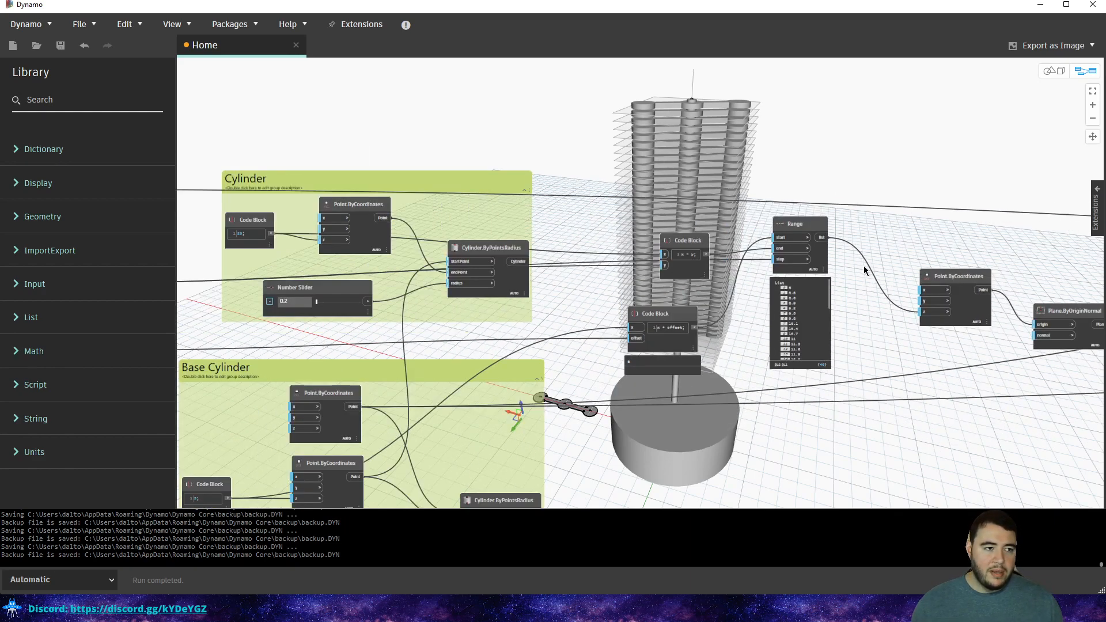
pyautogui.scroll(-3, 863, 269)
pyautogui.scroll(4, 423, 268)
pyautogui.moveTo(317, 286); pyautogui.dragTo(412, 257, button='middle')
pyautogui.scroll(-3, 694, 283)
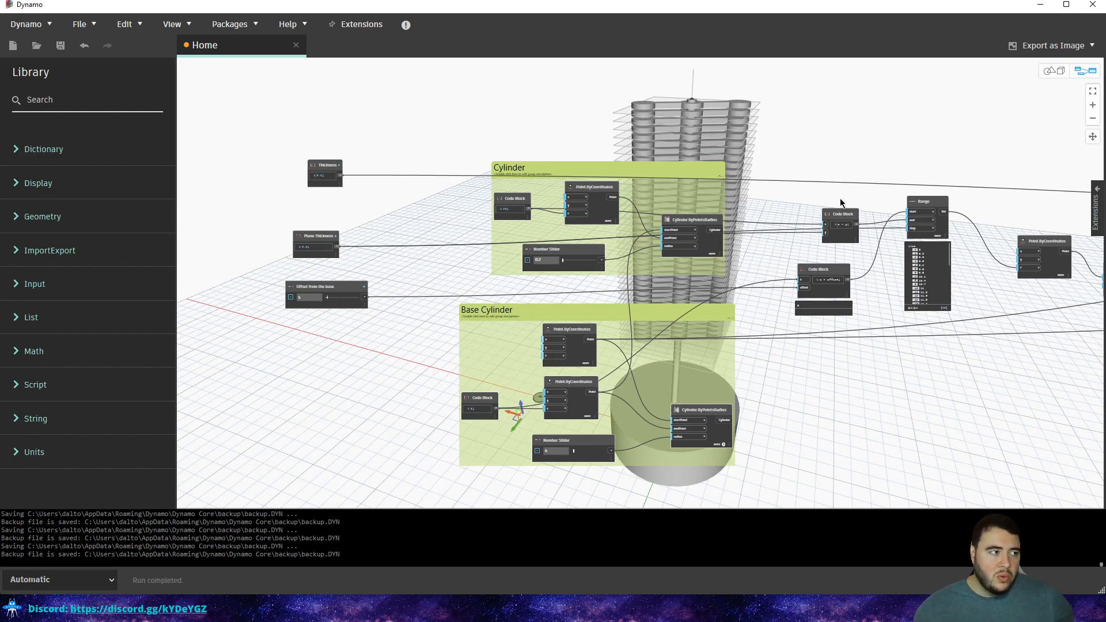
pyautogui.moveTo(831, 175); pyautogui.dragTo(787, 232, button='middle')
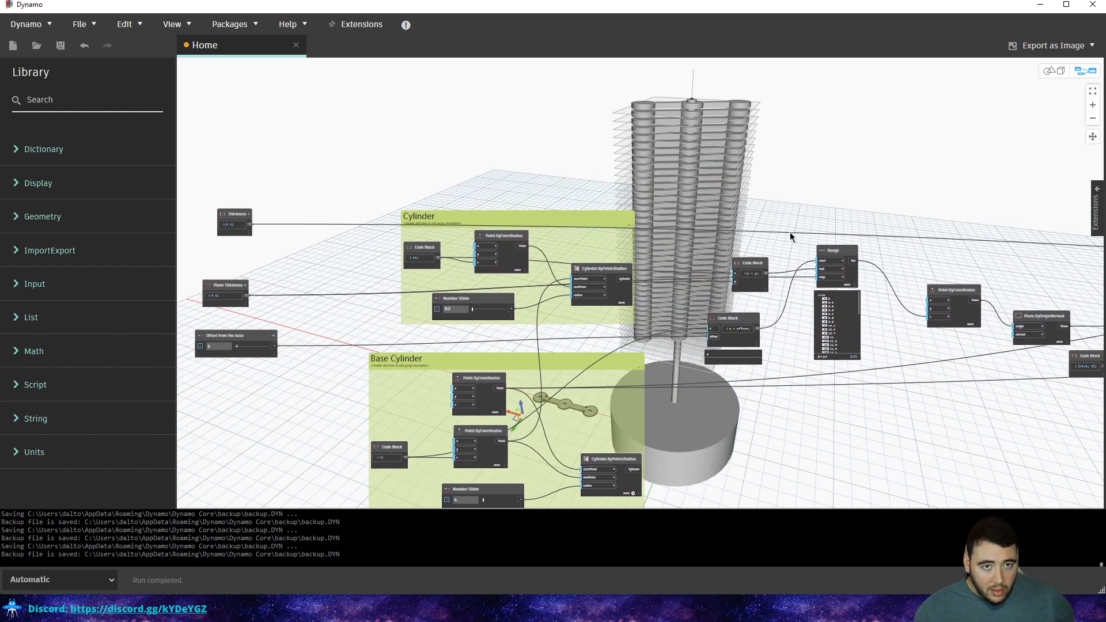